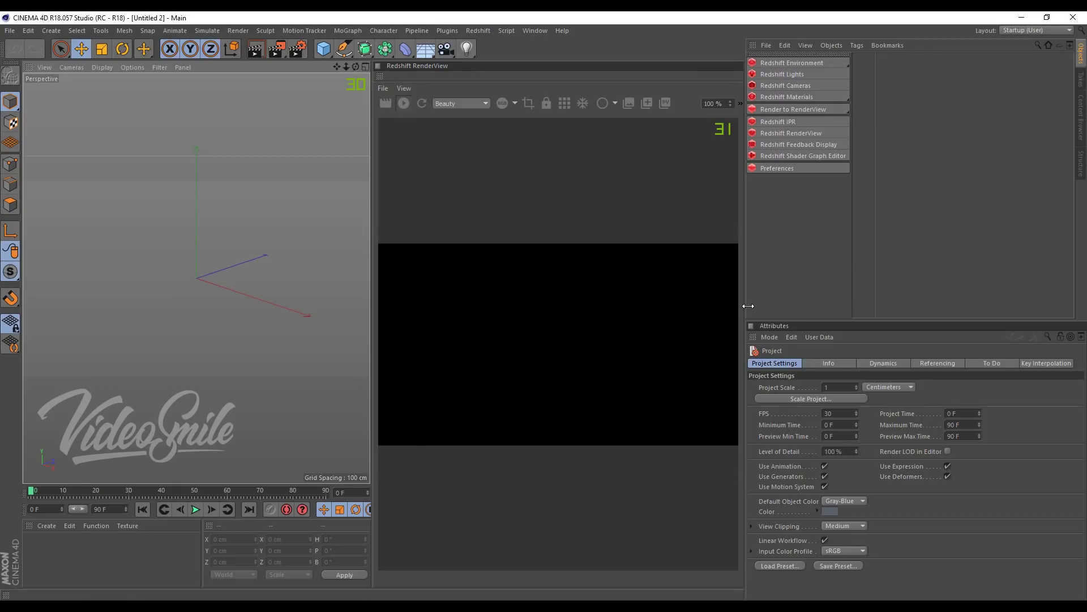
Widen the Redshift RenderView panel by moving its divider with the Objects panel right
left_click_drag(744, 307, 783, 301)
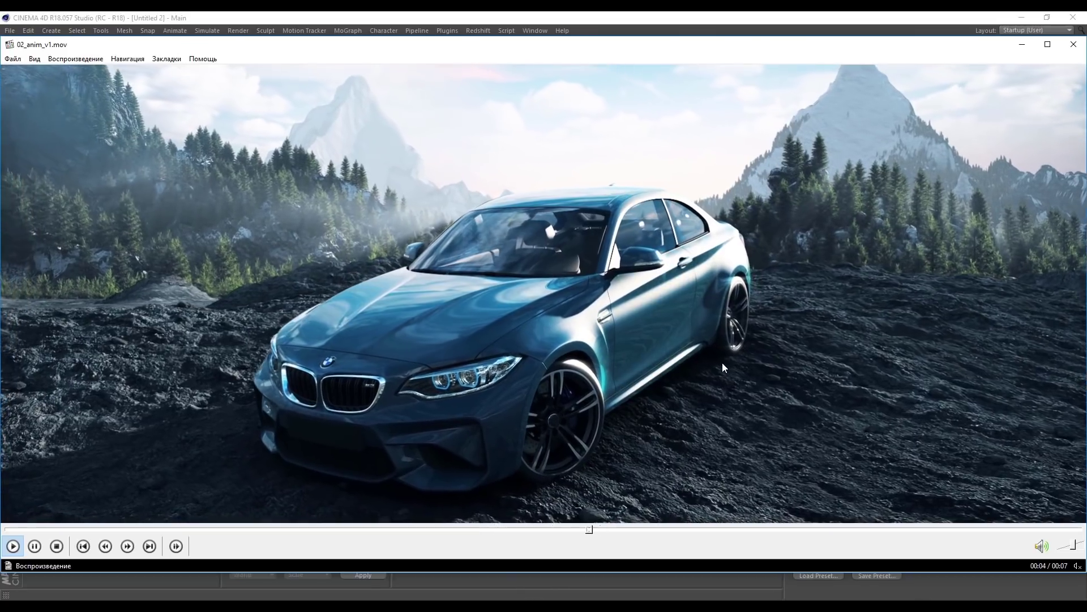
Pause the BMW clip 02_anim_v1.mov at 00:05
left_click(822, 345)
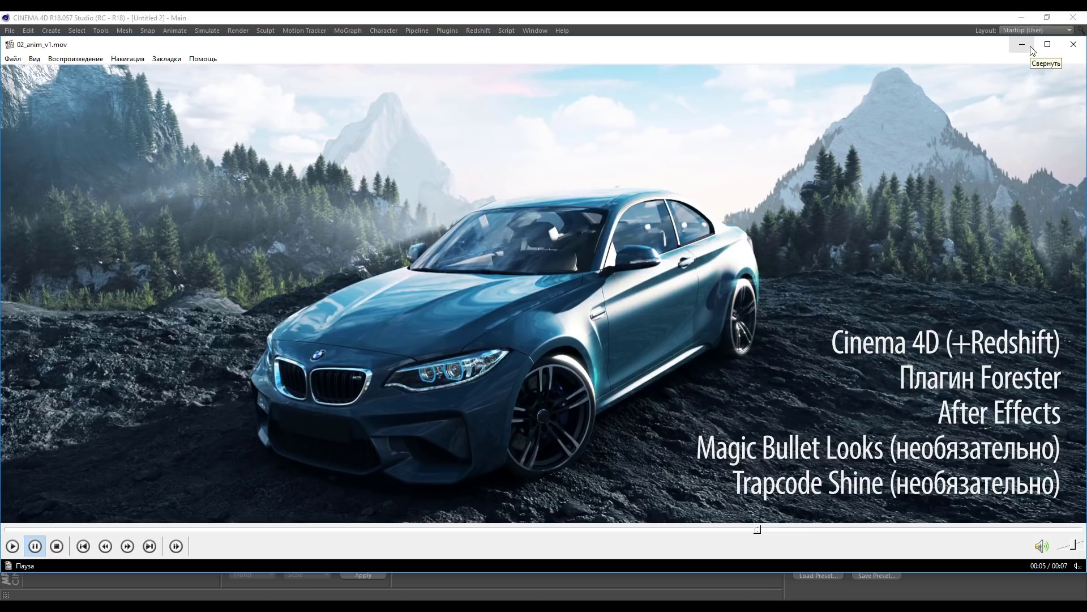
Nudge the player window's top edge up, then minimize Media Player Classic
left_click_drag(933, 36, 933, 26)
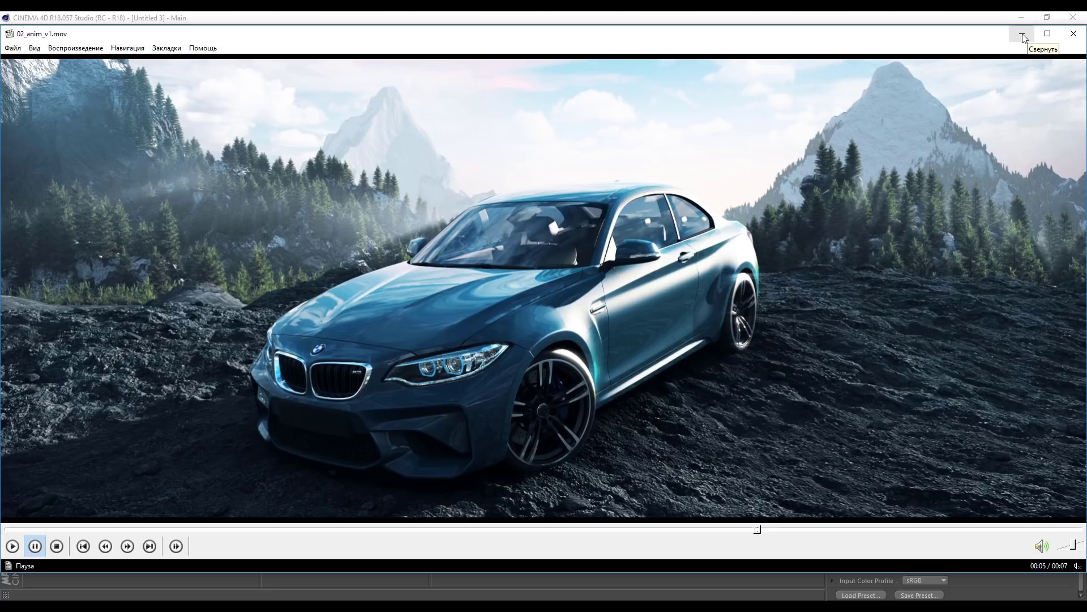
left_click(1023, 35)
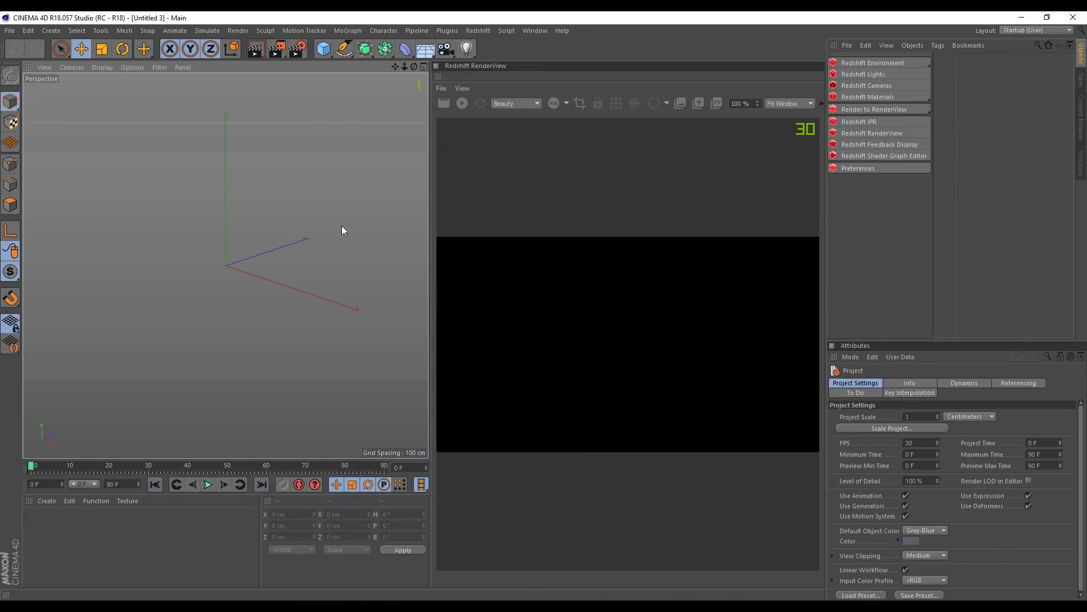
Widen the RenderView slightly and enlarge the perspective viewport beside it
left_click_drag(825, 248, 837, 246)
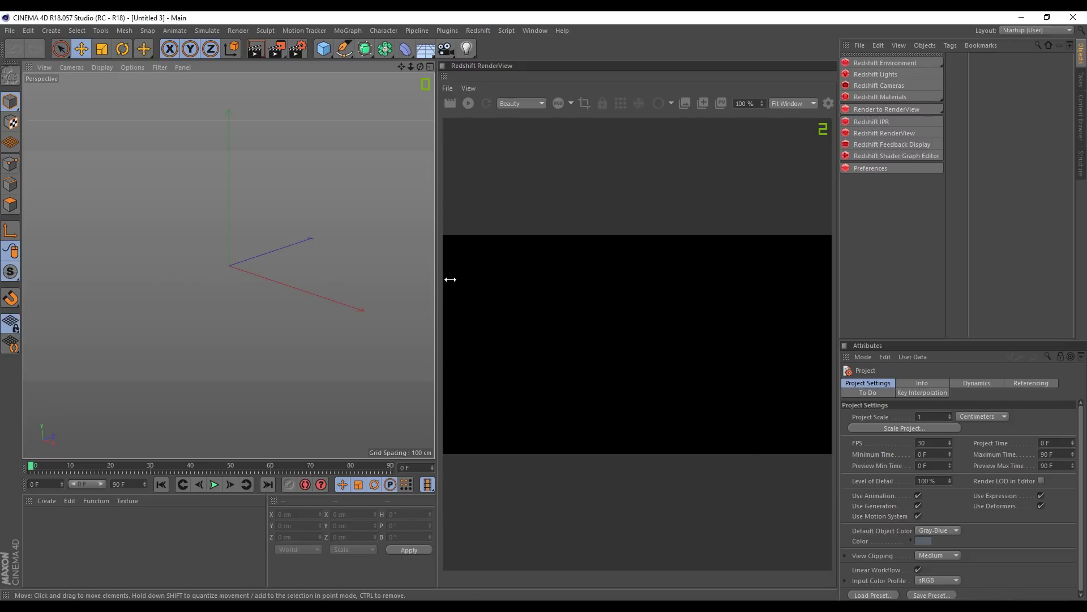
left_click_drag(436, 279, 457, 284)
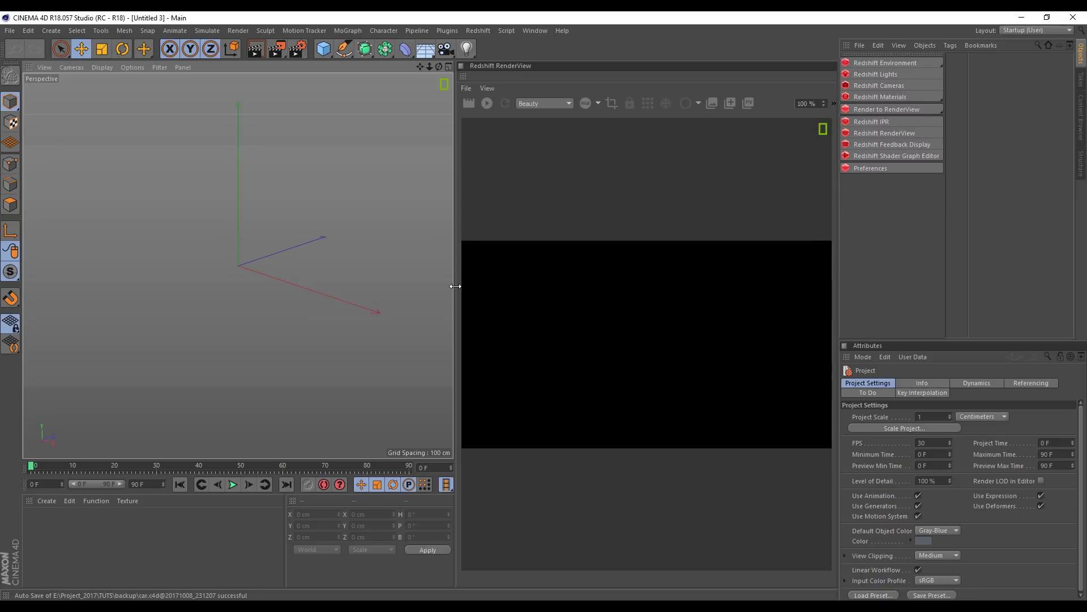
Open car.c4d from the TUTS folder as a new untitled scene and widen the viewport
left_click(10, 31)
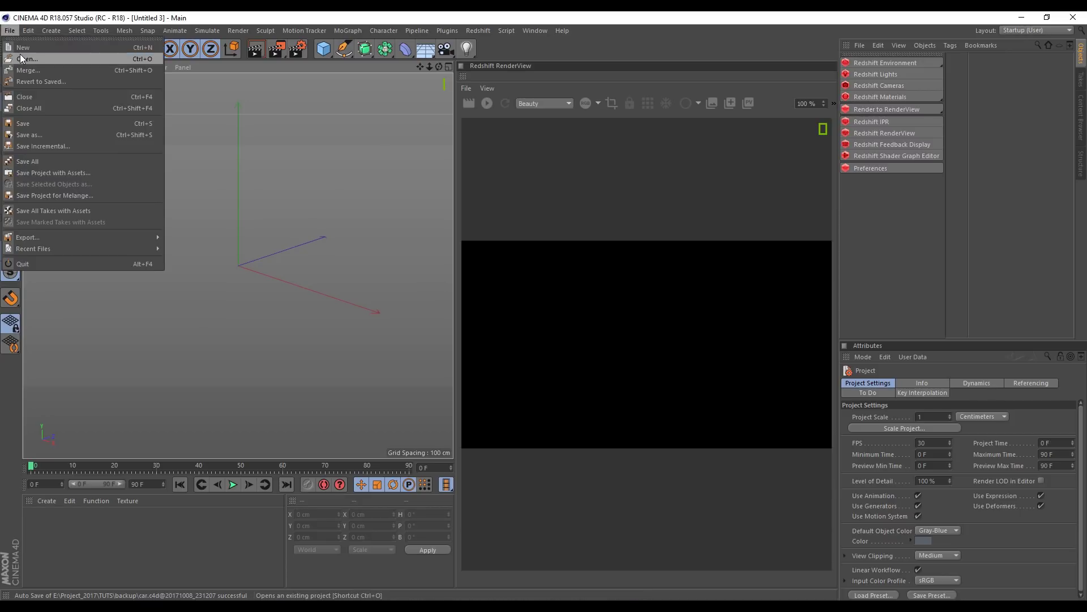
left_click(21, 58)
left_click(489, 158)
double_click(494, 160)
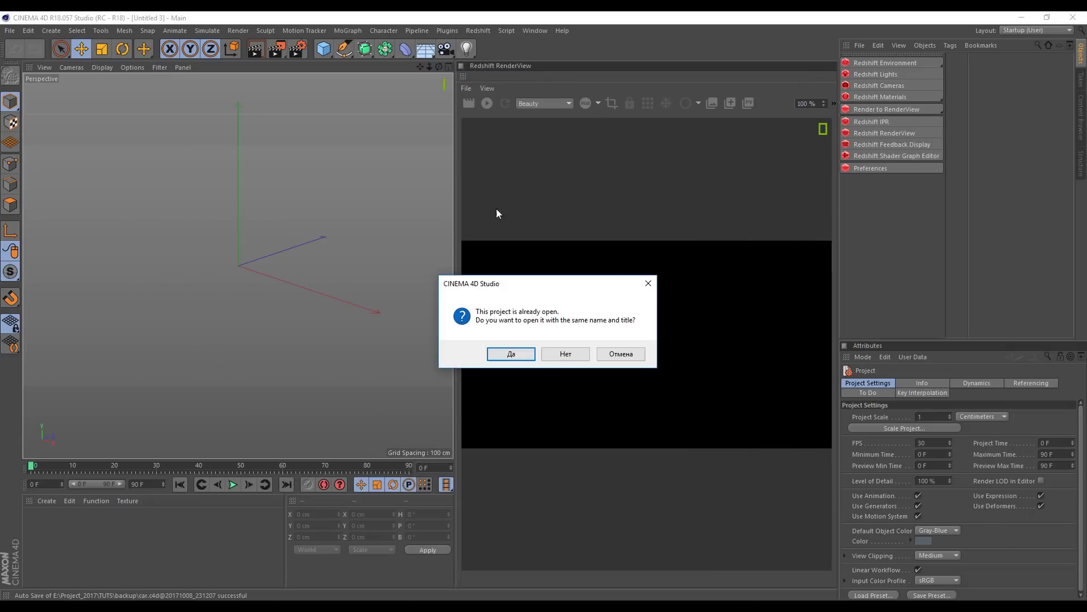
left_click(554, 360)
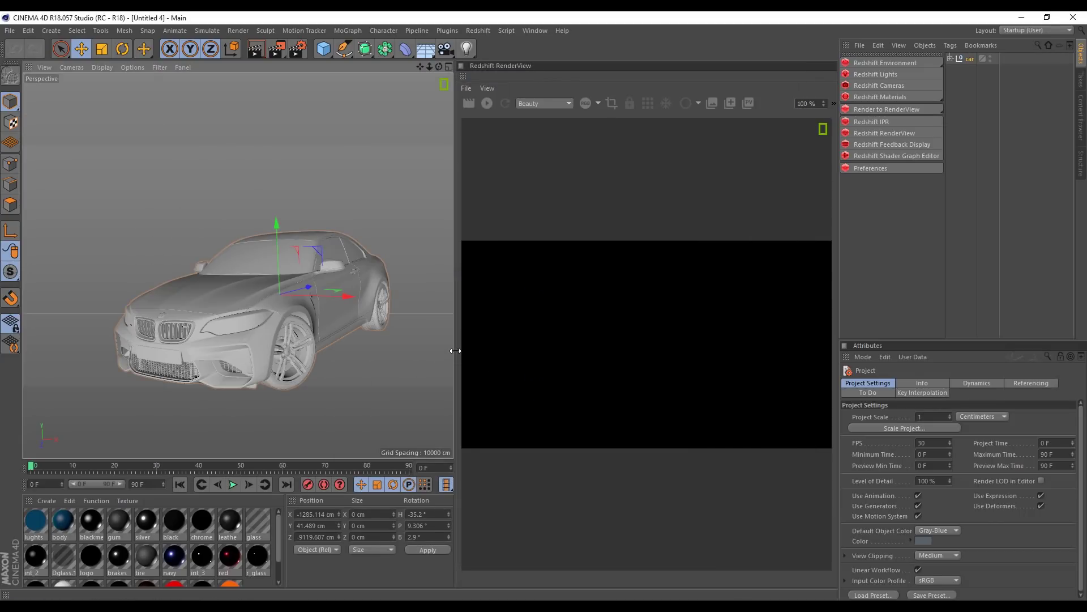
left_click_drag(455, 351, 483, 351)
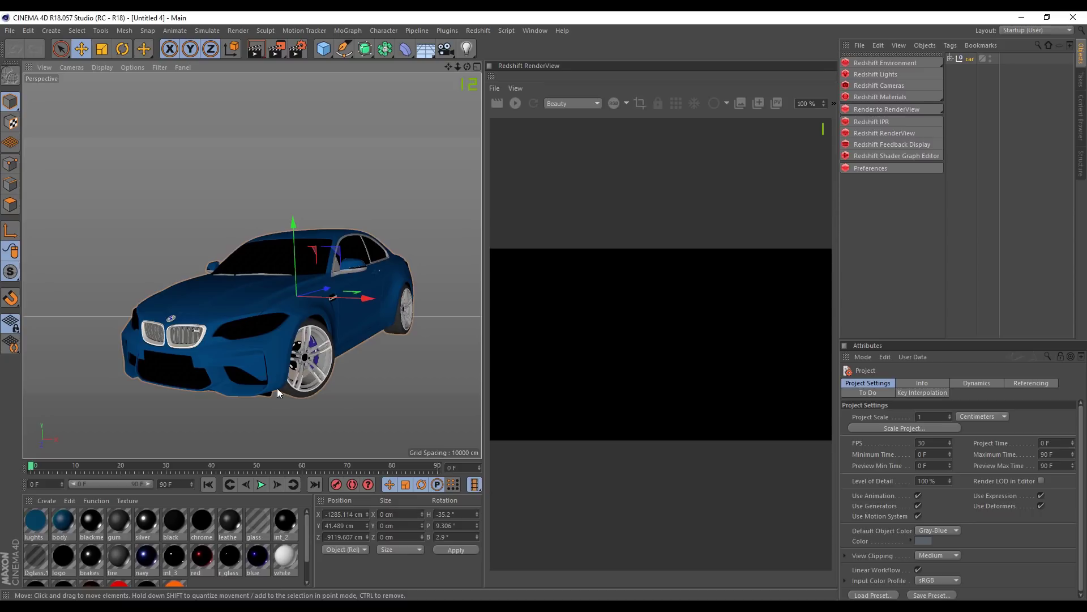
Start the Redshift IPR and orbit in to inspect the BMW's front headlight
left_click(515, 104)
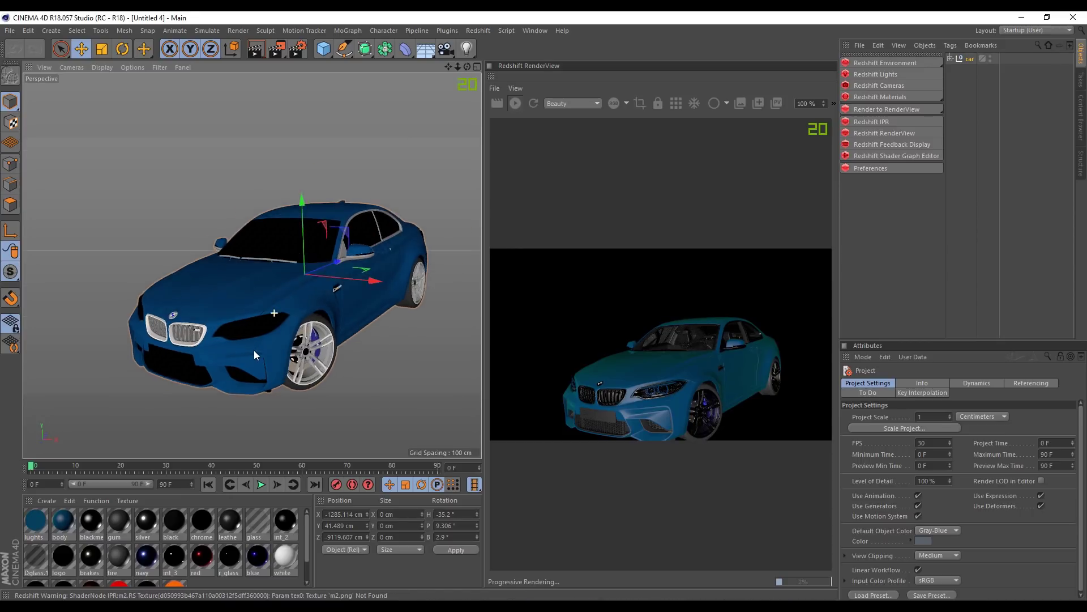
left_click_drag(253, 350, 267, 311, "alt")
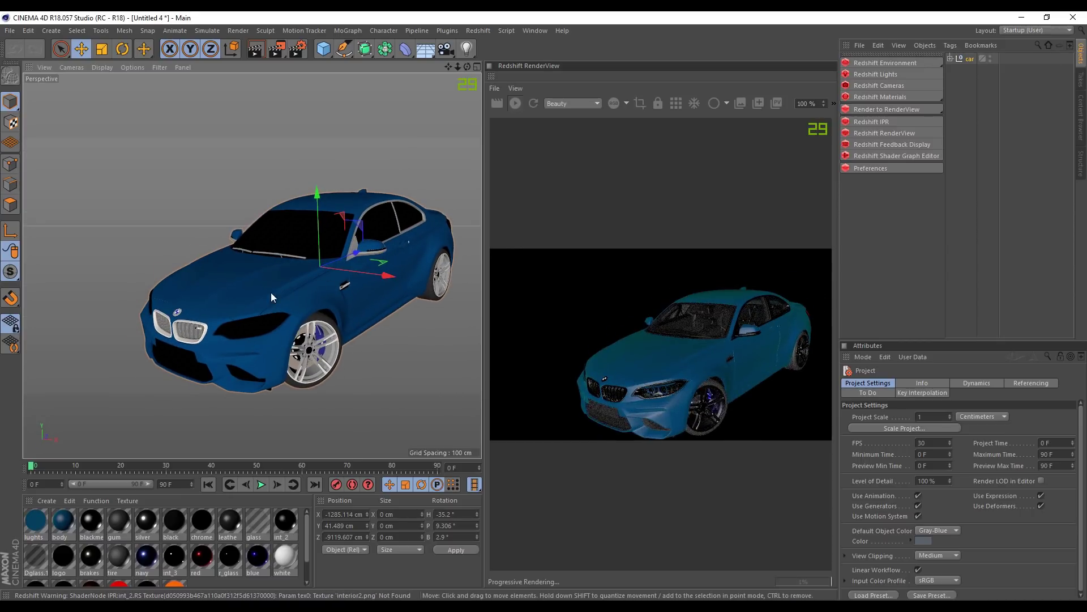
right_click_drag(270, 292, 399, 192, "alt")
mouse_move(325, 223)
right_mouse_down("alt")
mouse_move(338, 226)
mouse_move(255, 283)
right_mouse_up("alt")
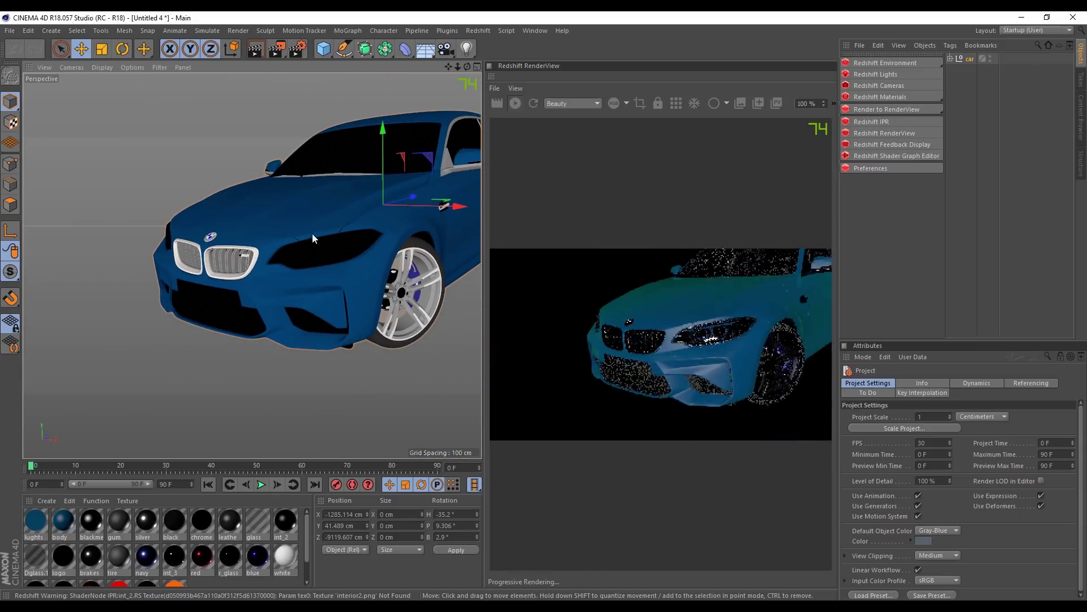
left_click_drag(255, 283, 273, 297, "alt")
mouse_move(273, 297)
right_mouse_down("alt")
mouse_move(246, 299)
mouse_move(288, 288)
right_mouse_up("alt")
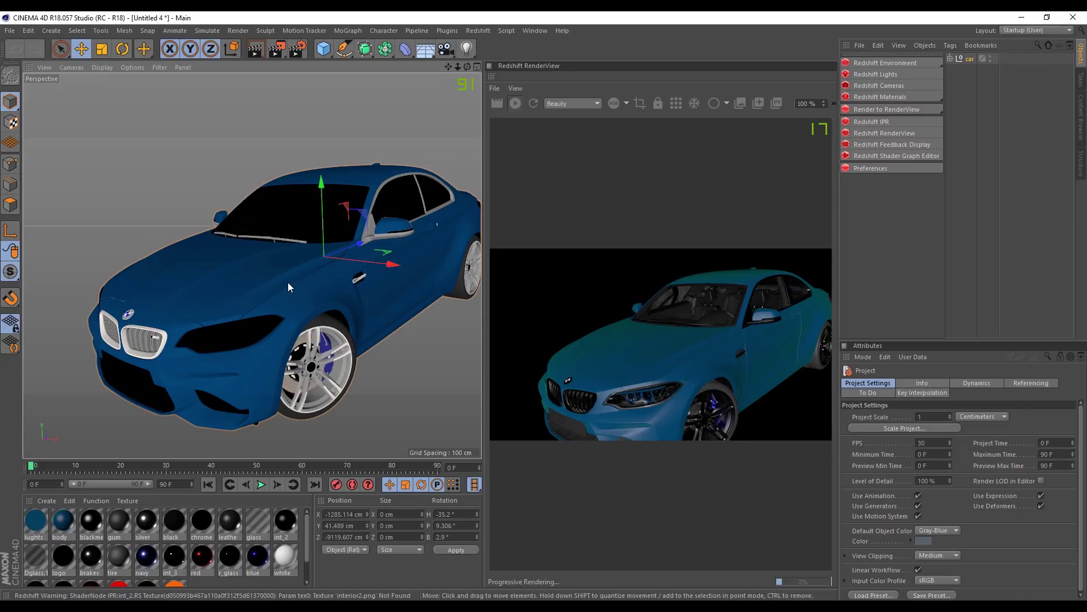
Enlarge the object list, widen the viewport and reframe the whole BMW
left_click_drag(910, 340, 911, 387)
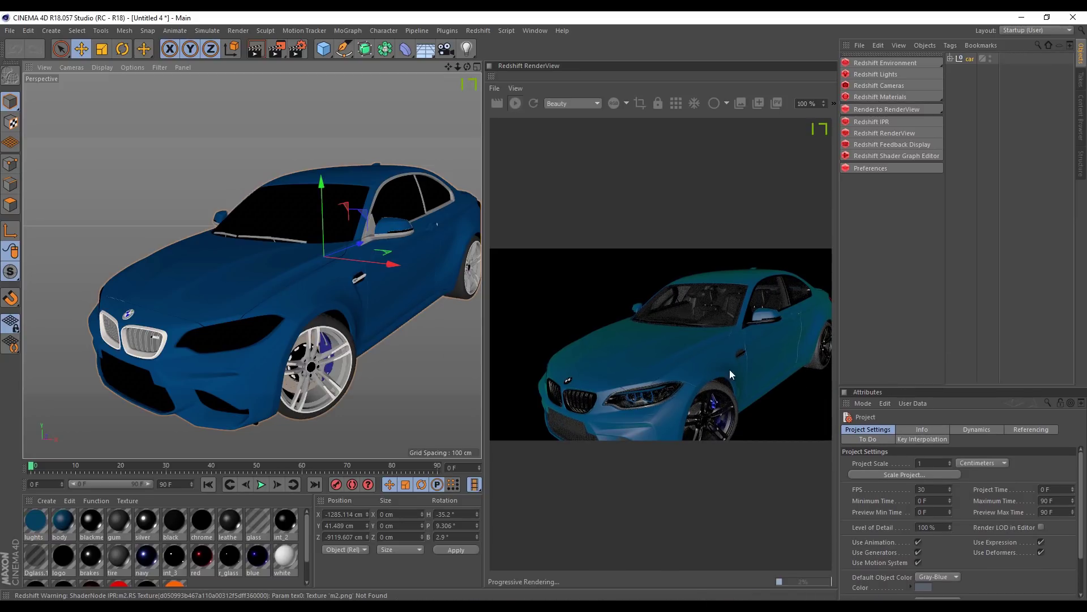
left_click_drag(334, 300, 341, 279, "alt")
right_click_drag(342, 278, 321, 281, "alt")
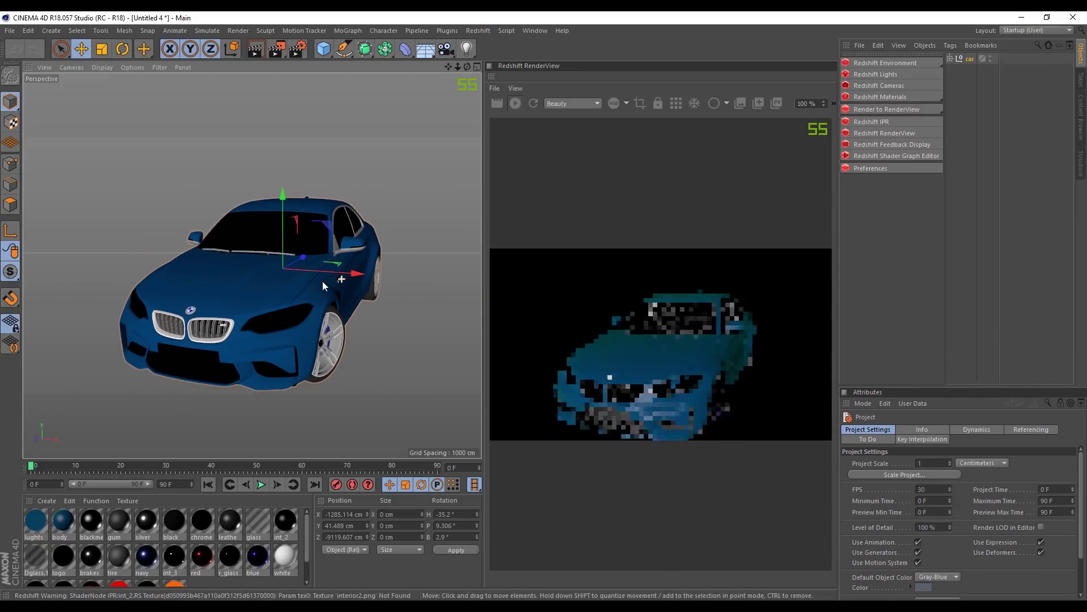
left_click_drag(322, 280, 297, 282, "alt")
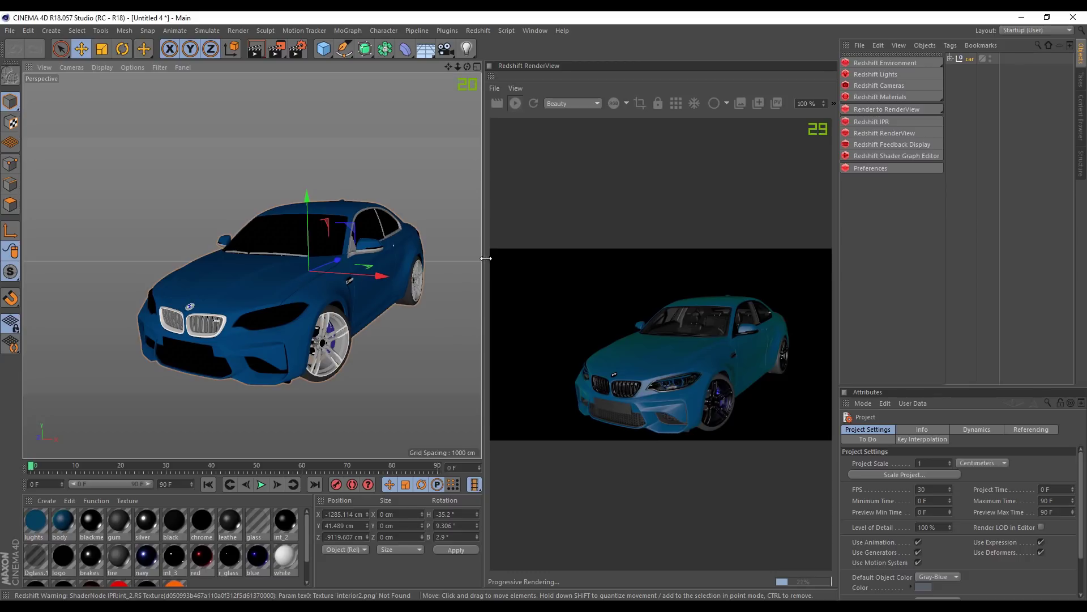
left_click_drag(484, 258, 494, 258)
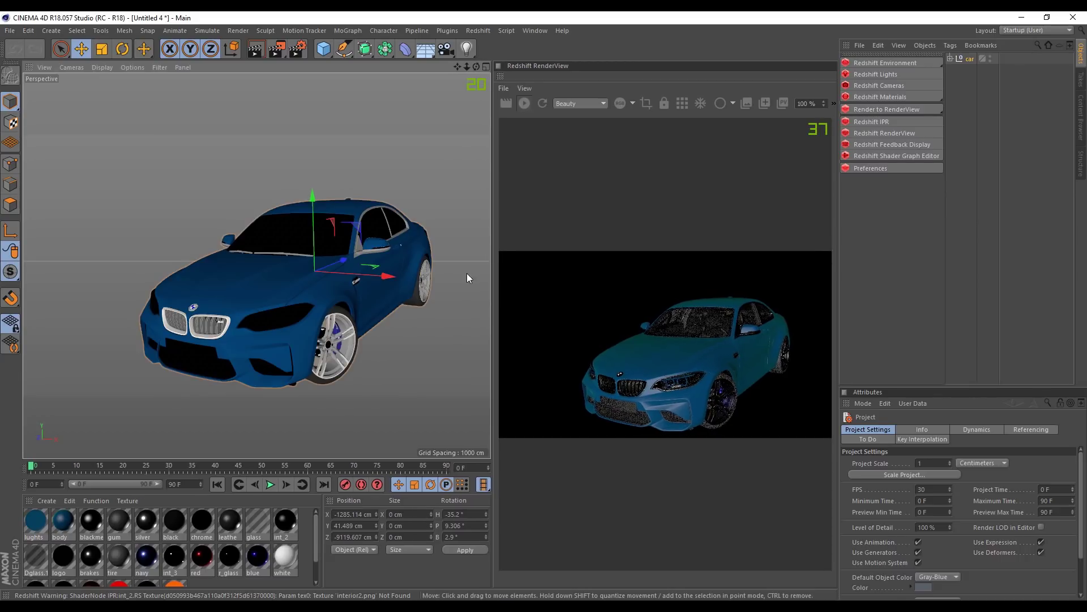
left_click_drag(376, 277, 297, 291, "alt")
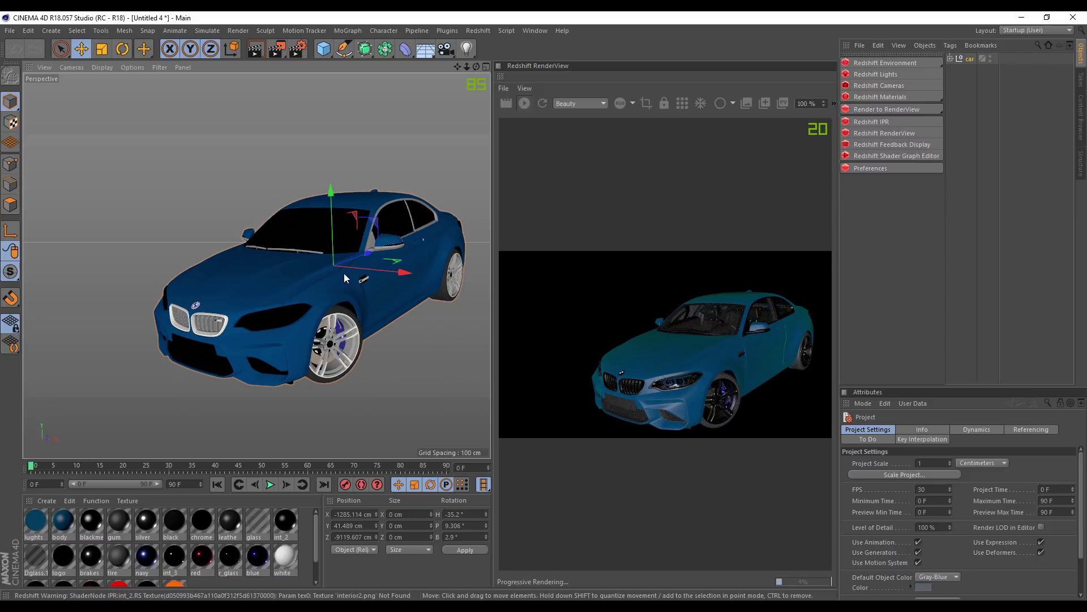
left_click_drag(345, 273, 354, 269, "alt")
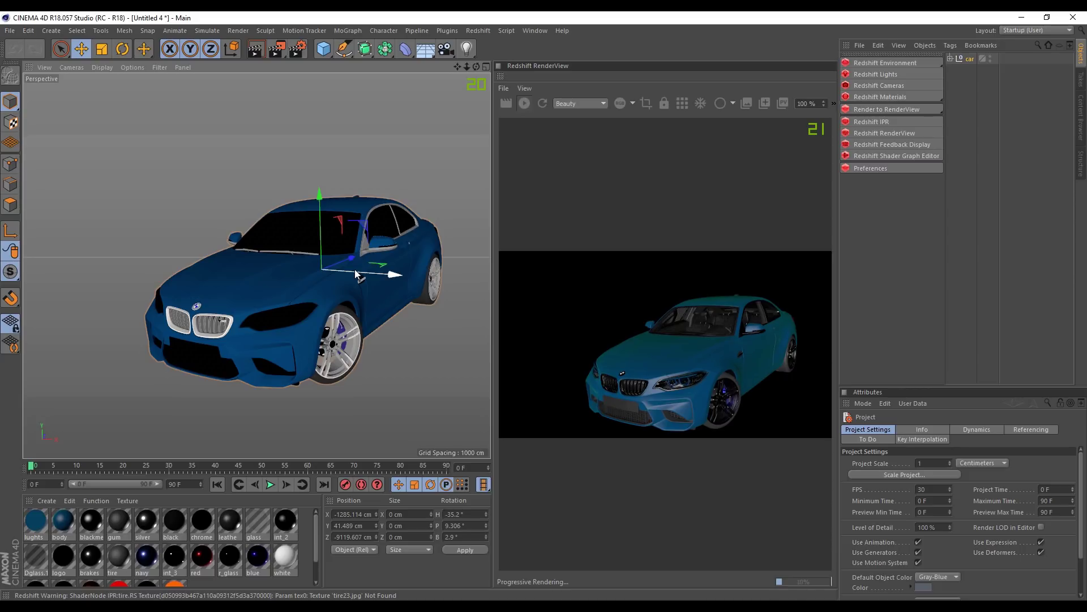
Stop the Redshift IPR, pan the car into frame and widen the viewport
scroll(218, 556, "down", 1)
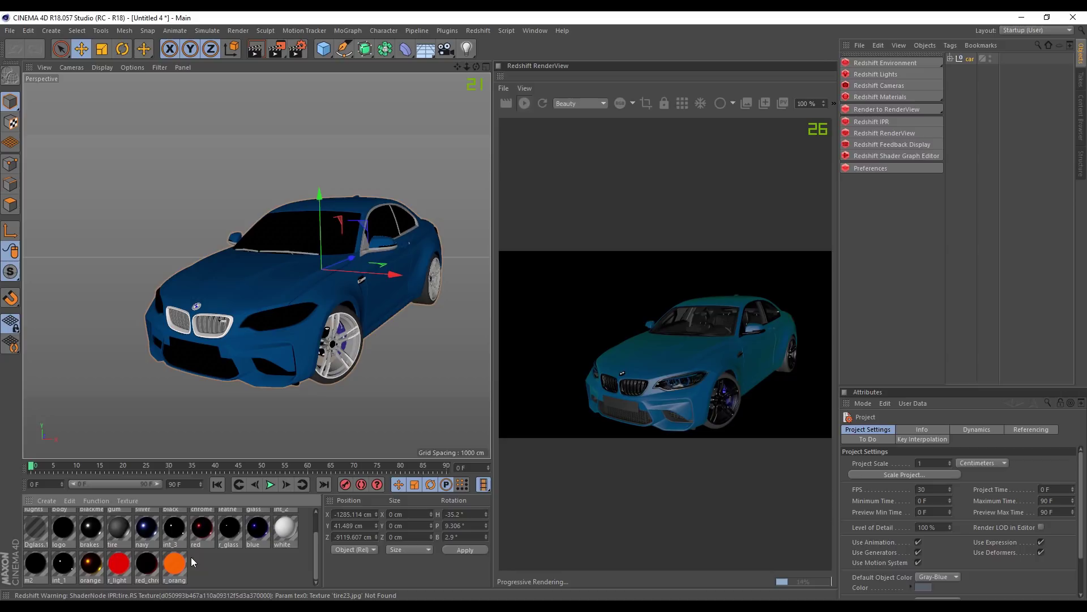
scroll(190, 558, "up", 1)
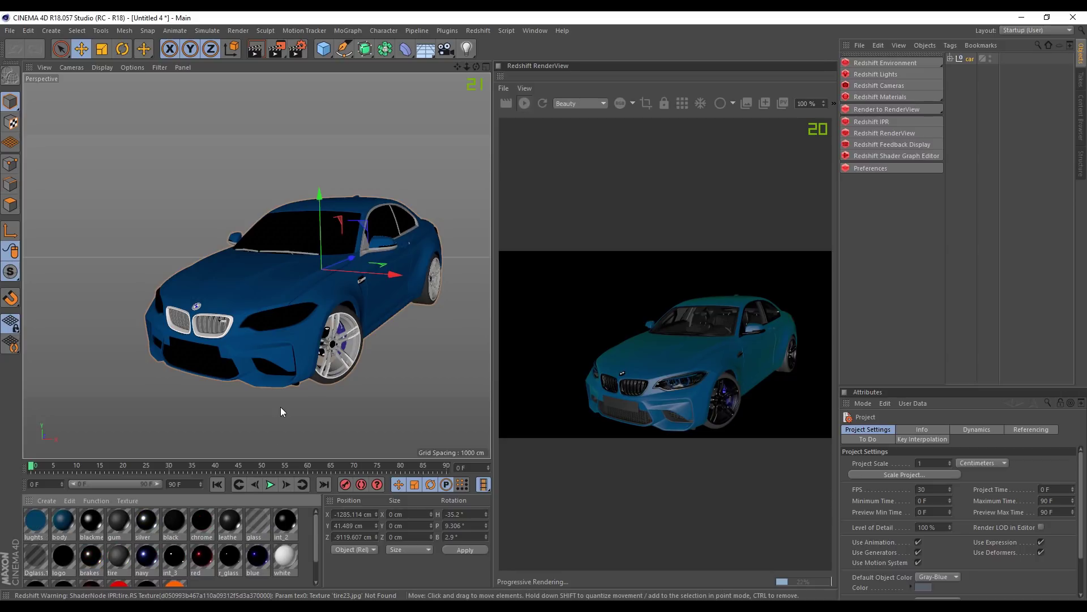
left_click(528, 104)
middle_click_drag(399, 315, 380, 300, "alt")
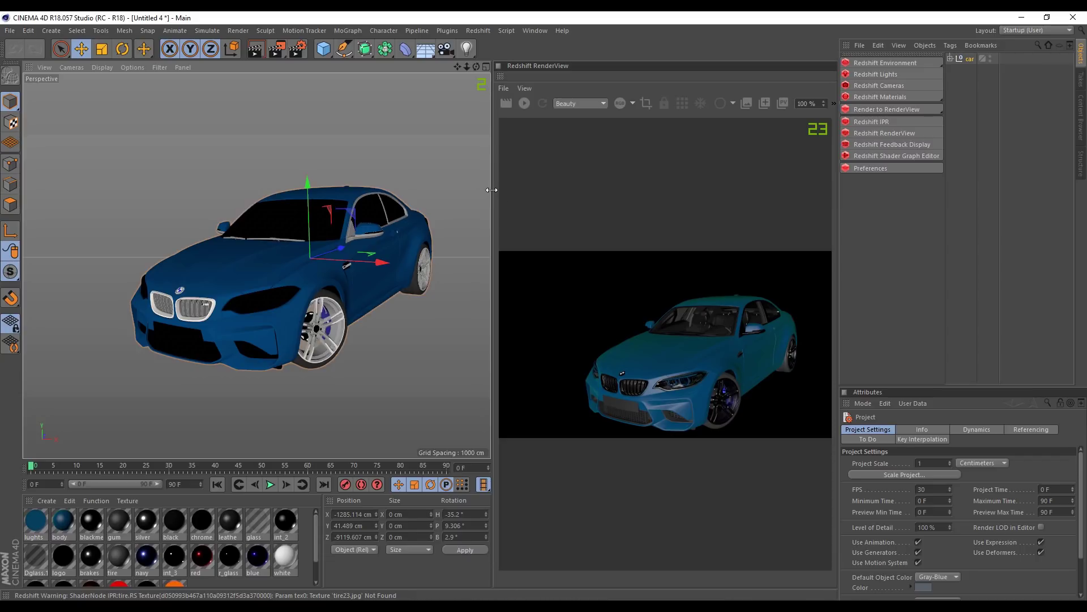
left_click_drag(492, 190, 517, 190)
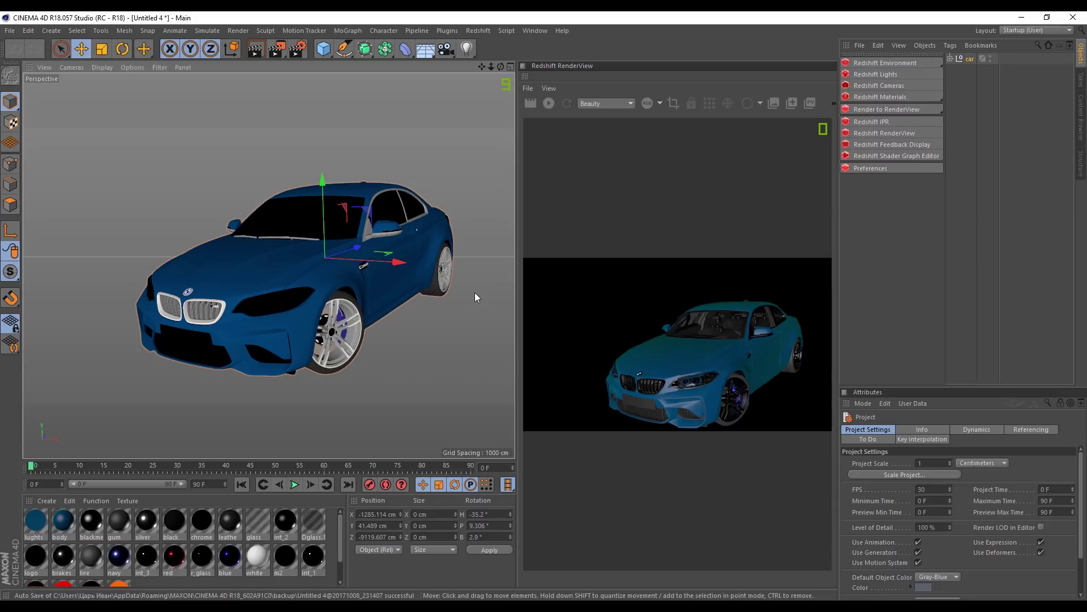
Add an RS Dome Light, discarding a stray environment object, and restart the IPR
left_click(885, 63)
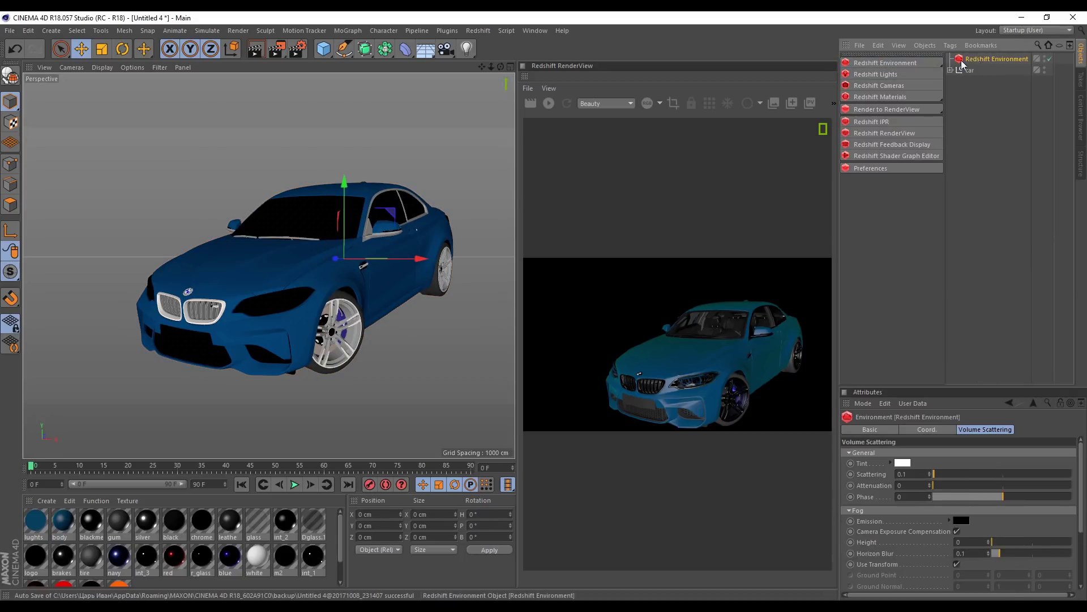
key("Delete")
mouse_move(932, 78)
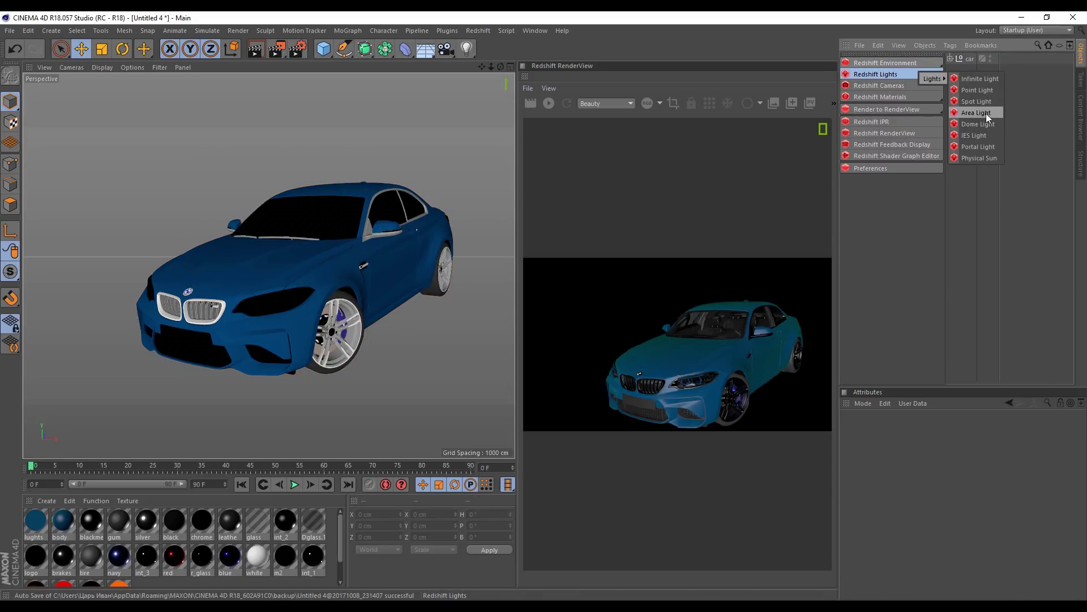
left_click(980, 123)
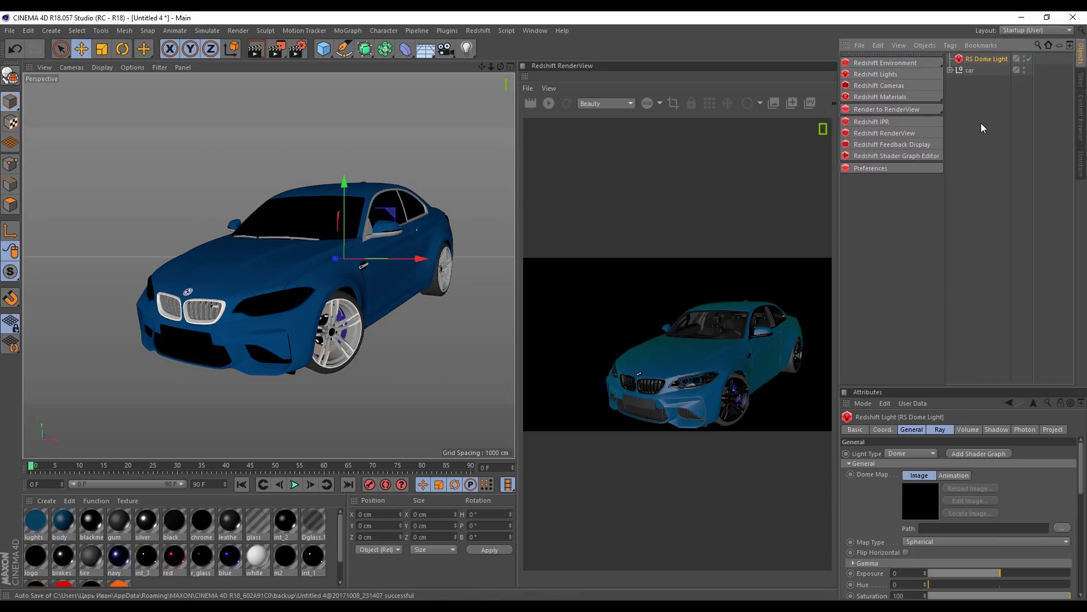
left_click(547, 104)
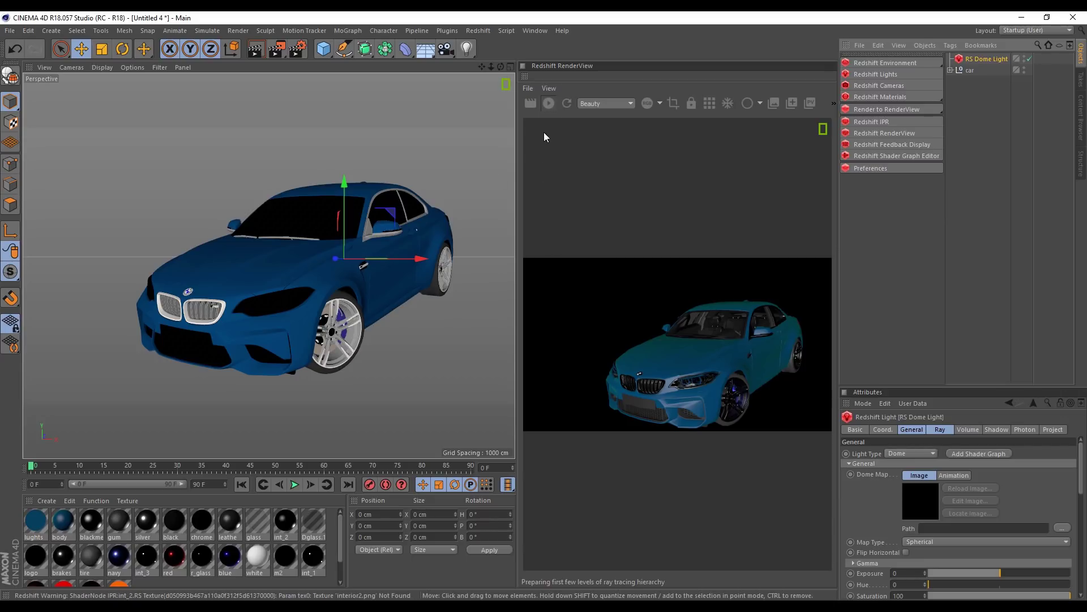
Orbit to a frontal car view and enlarge the Attributes panel for the dome light
left_click_drag(379, 232, 322, 230, "alt")
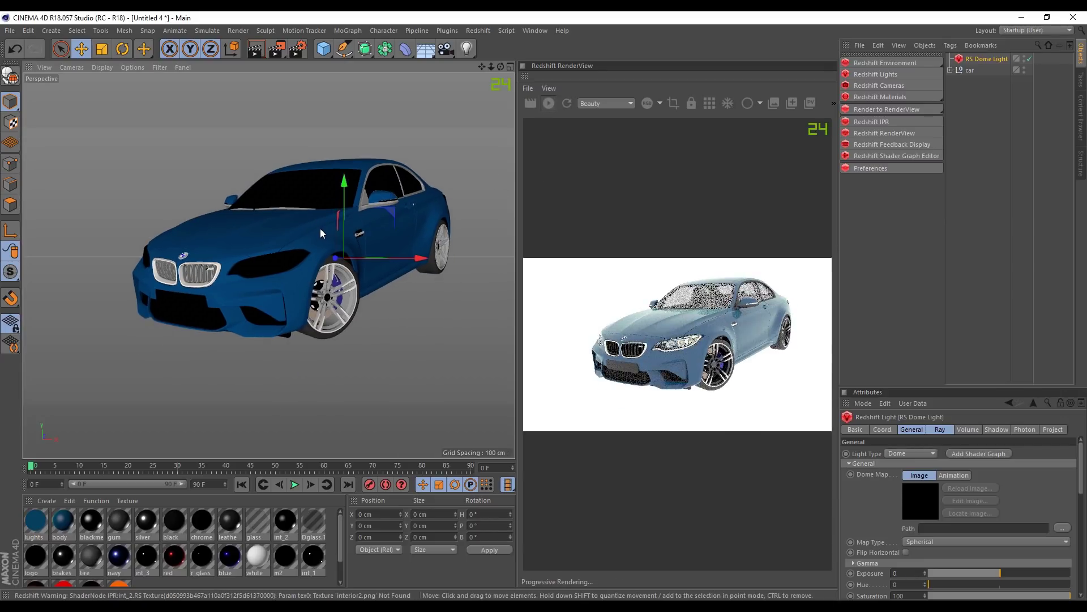
scroll(321, 229, "up", 2)
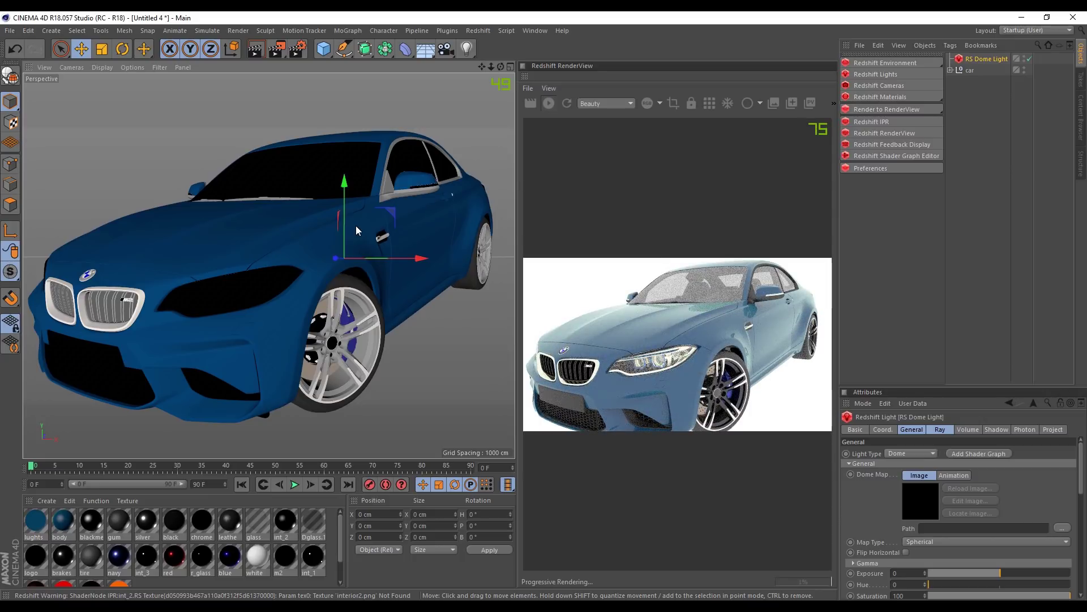
scroll(356, 227, "down", 1)
scroll(340, 227, "down", 1)
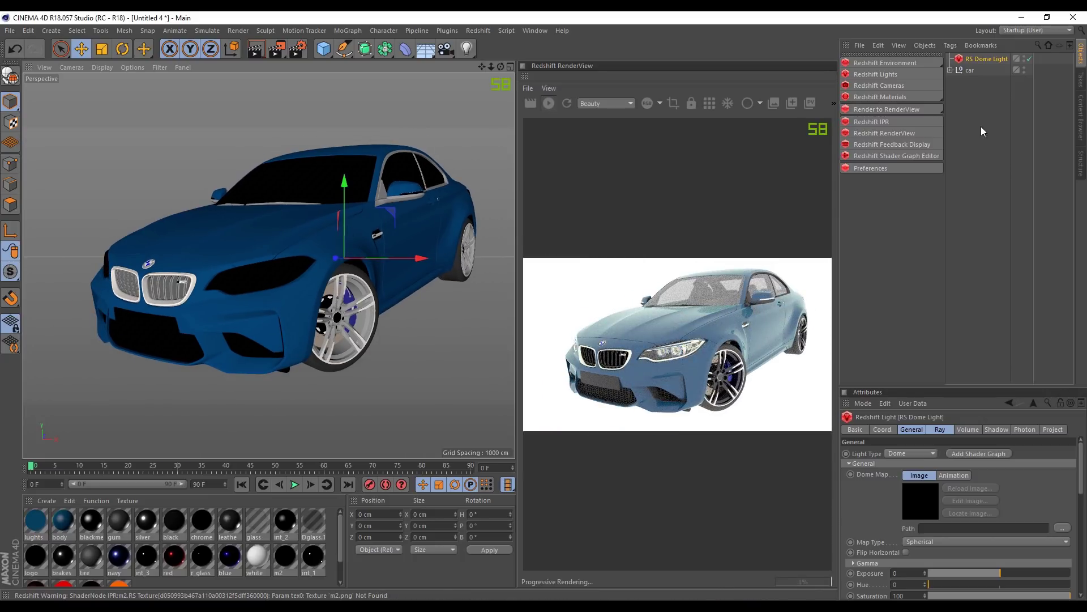
left_click_drag(963, 386, 963, 235)
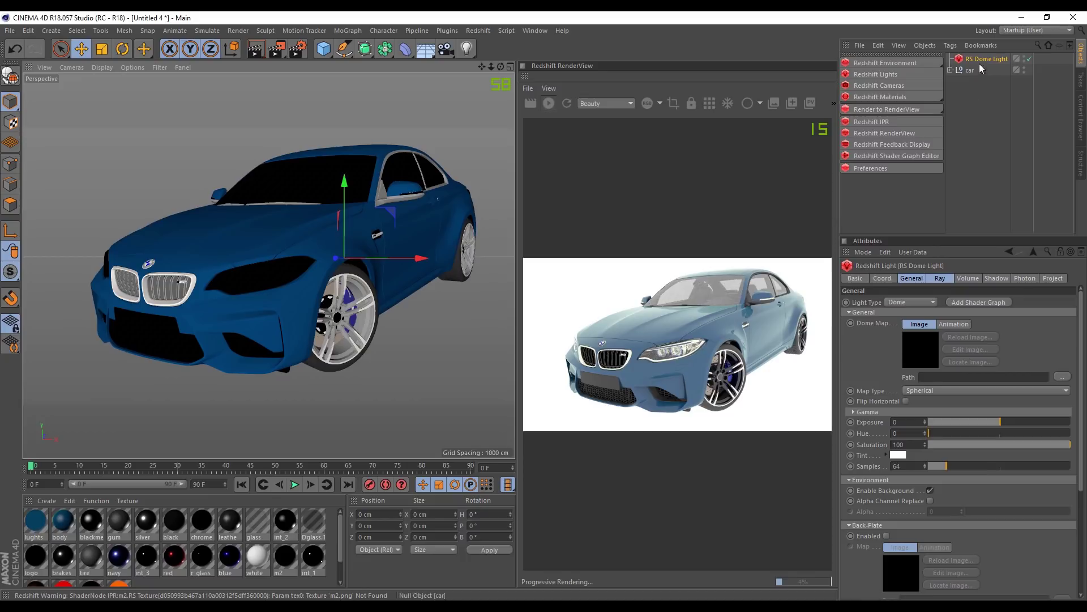
Browse the dome map path to D:\HDRI\s84_HDRI_Cloudy_1836_ambient, shown as a list
left_click(1061, 376)
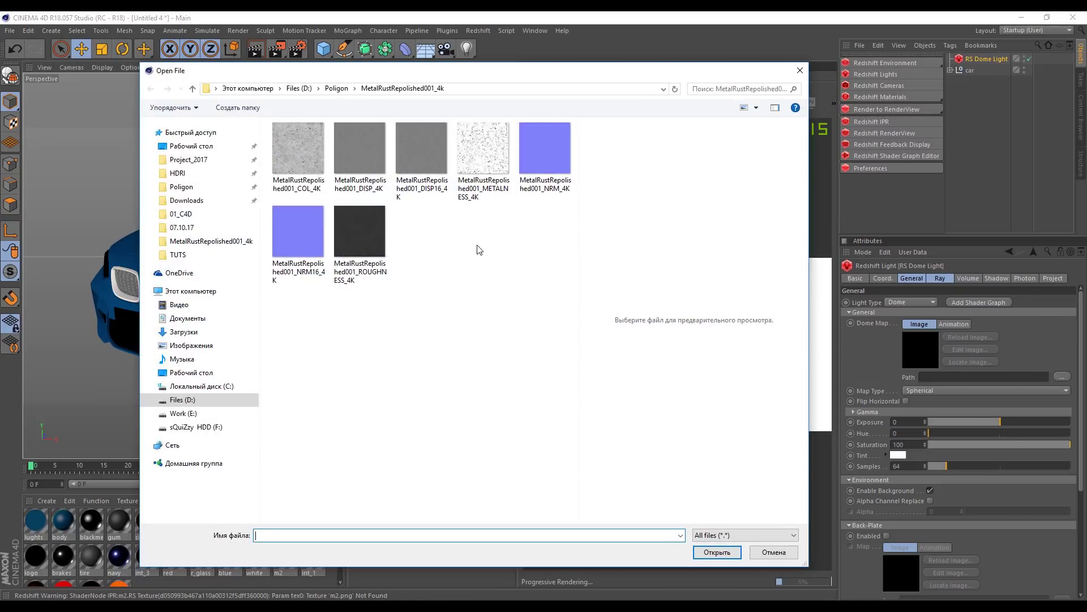
left_click(180, 173)
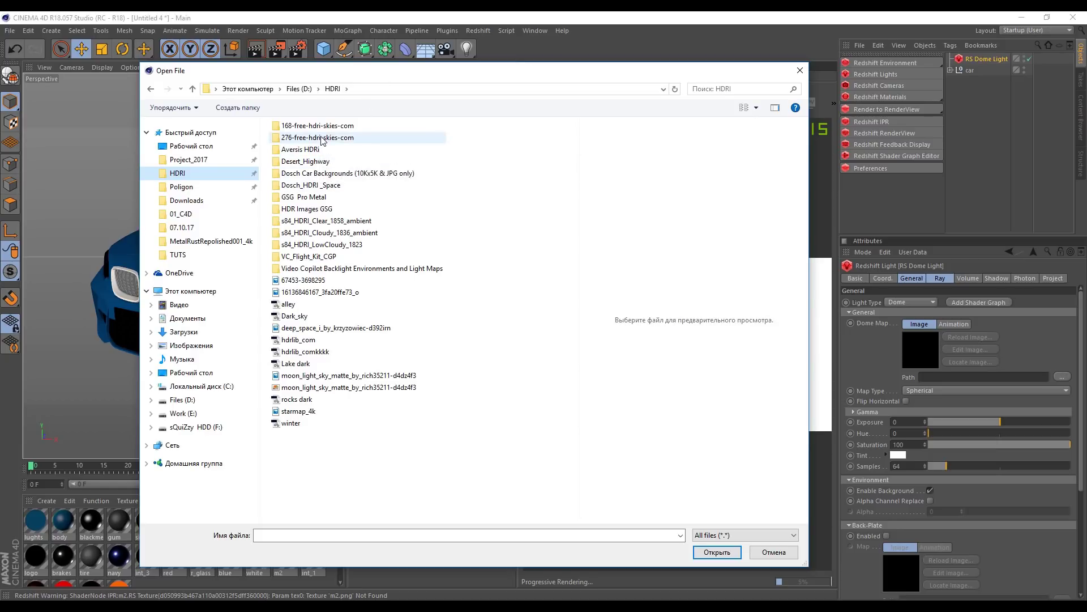
left_click(321, 235)
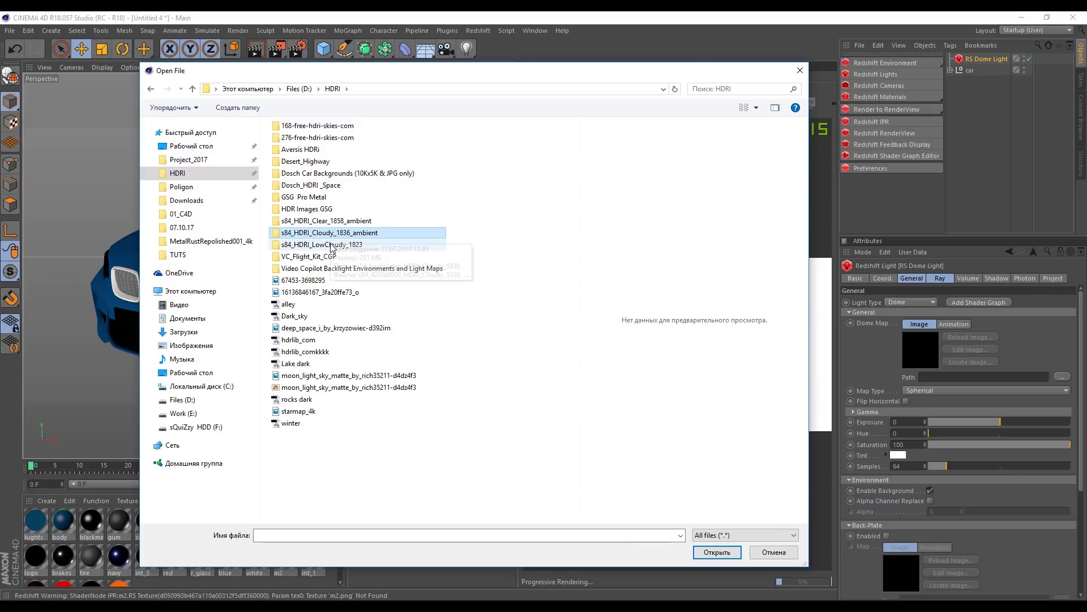
double_click(342, 236)
right_click(511, 219)
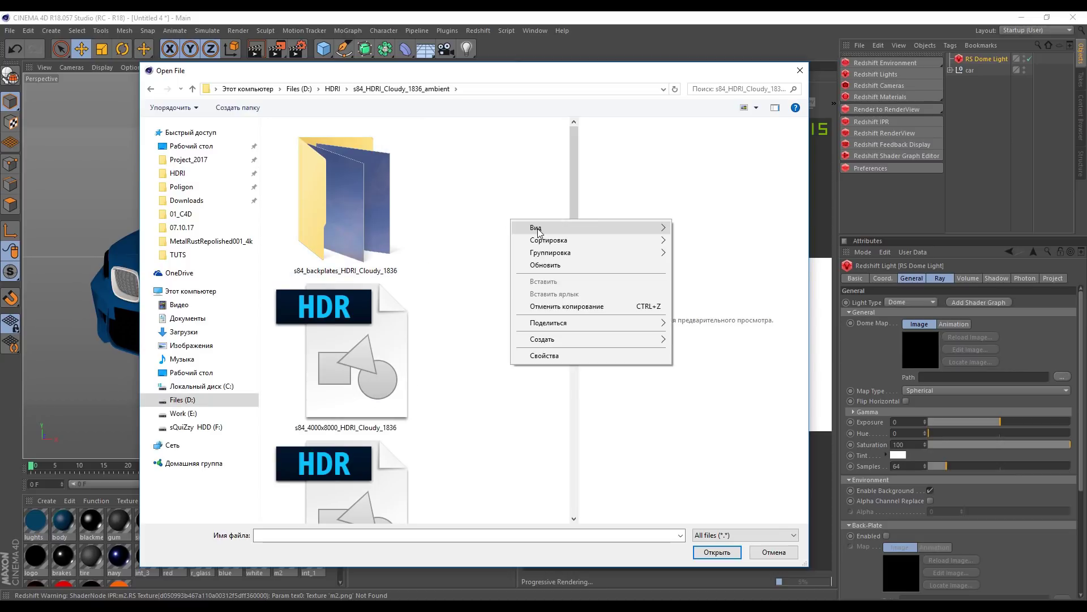
left_click(686, 277)
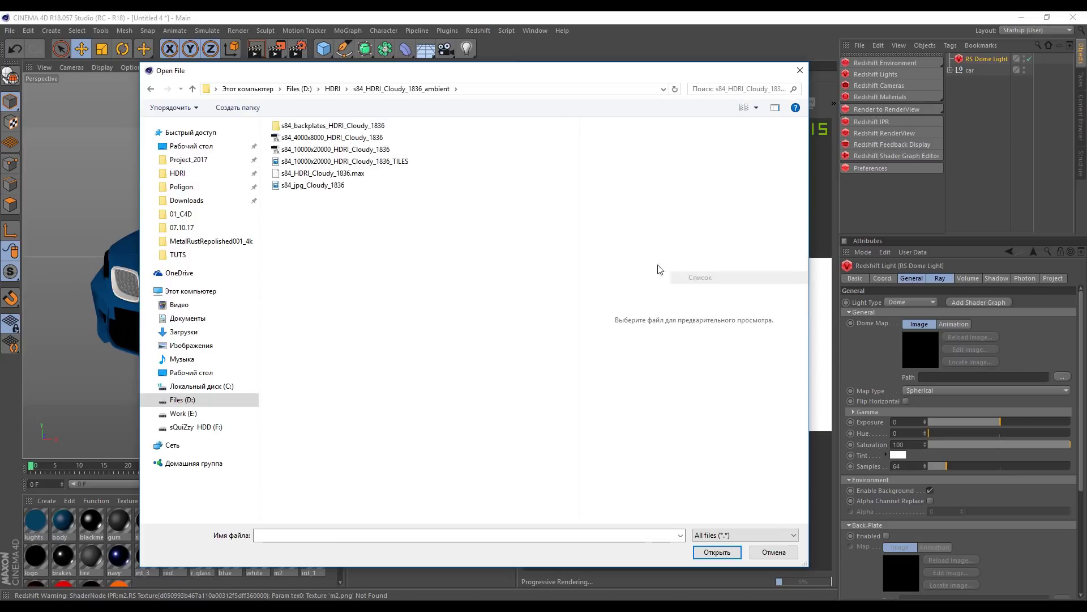
Open s84_10000x20000_HDRI_Cloudy_1836_TILES.jpg in Photos for preview
left_click(363, 141)
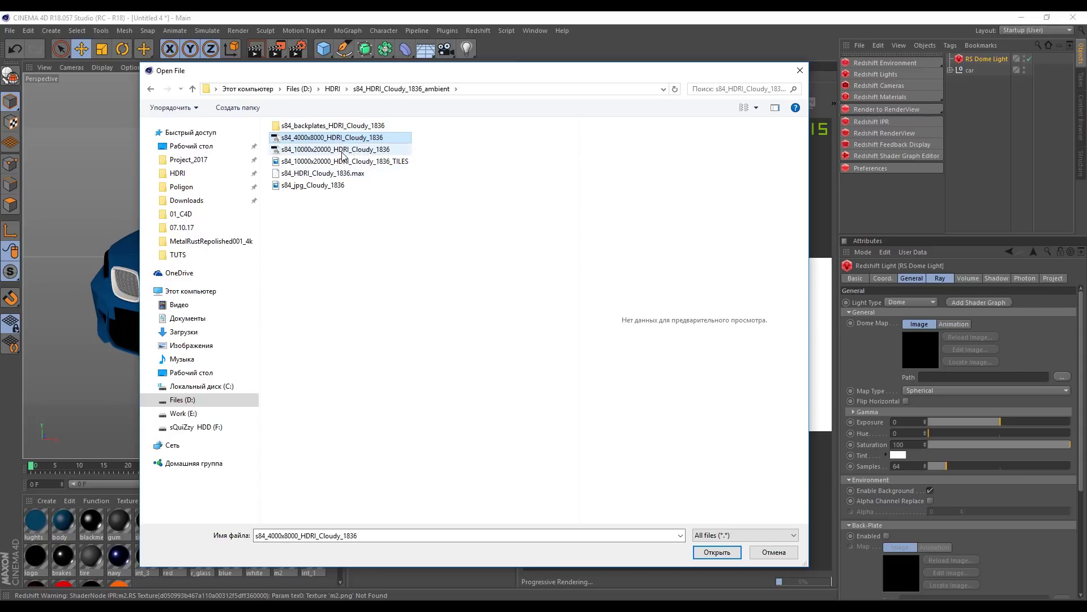
left_click(324, 150)
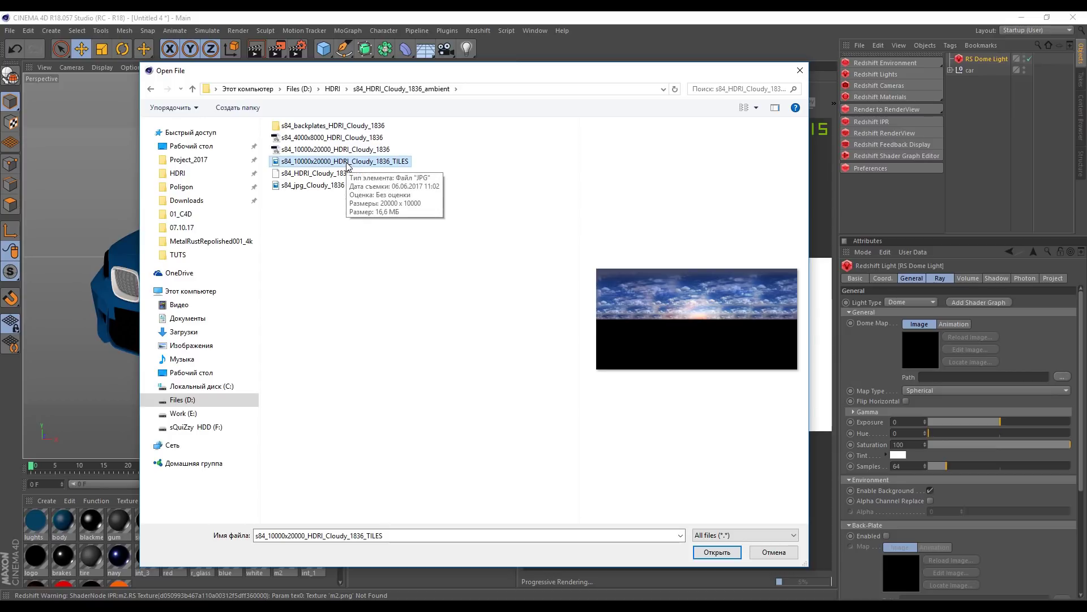
right_click(346, 163)
left_click(368, 189)
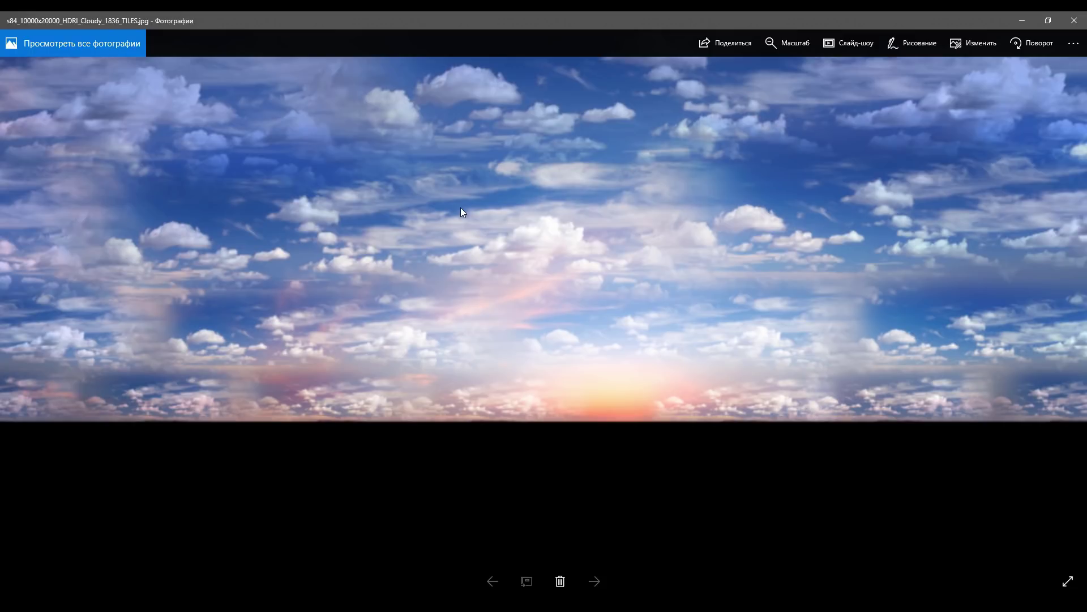
Pan back and forth across the cloudy sky panorama in Photos
left_click_drag(706, 240, 267, 243)
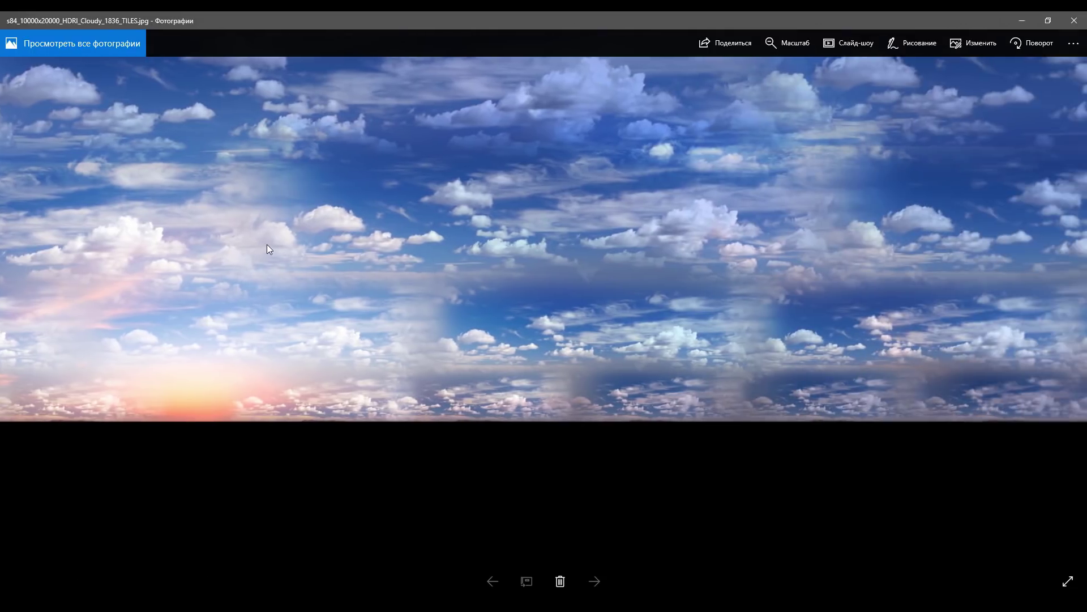
left_click_drag(672, 284, 436, 276)
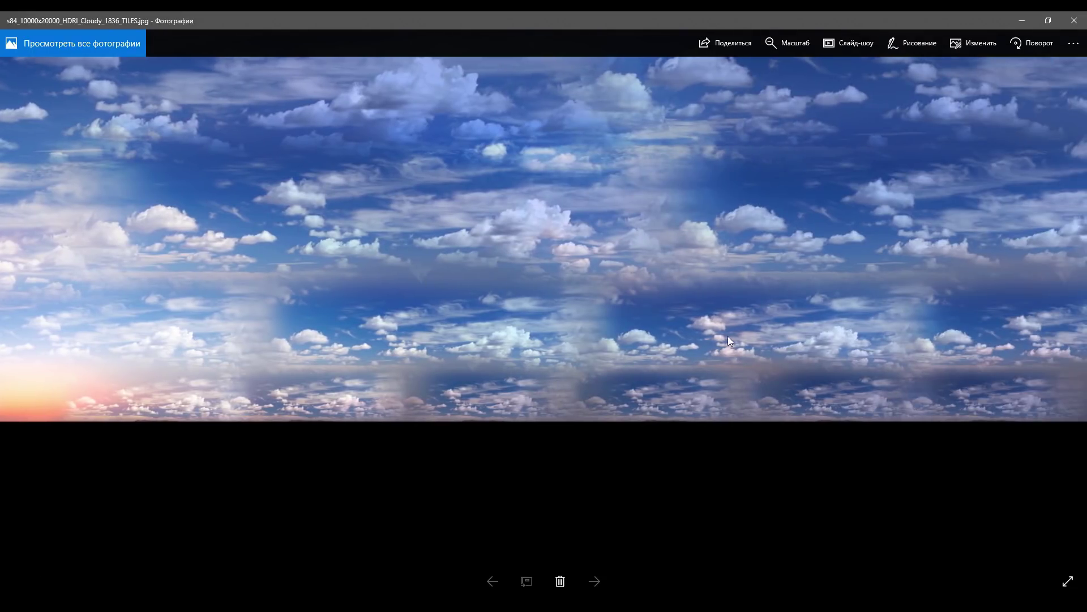
left_click_drag(384, 277, 671, 266)
left_click_drag(436, 263, 586, 260)
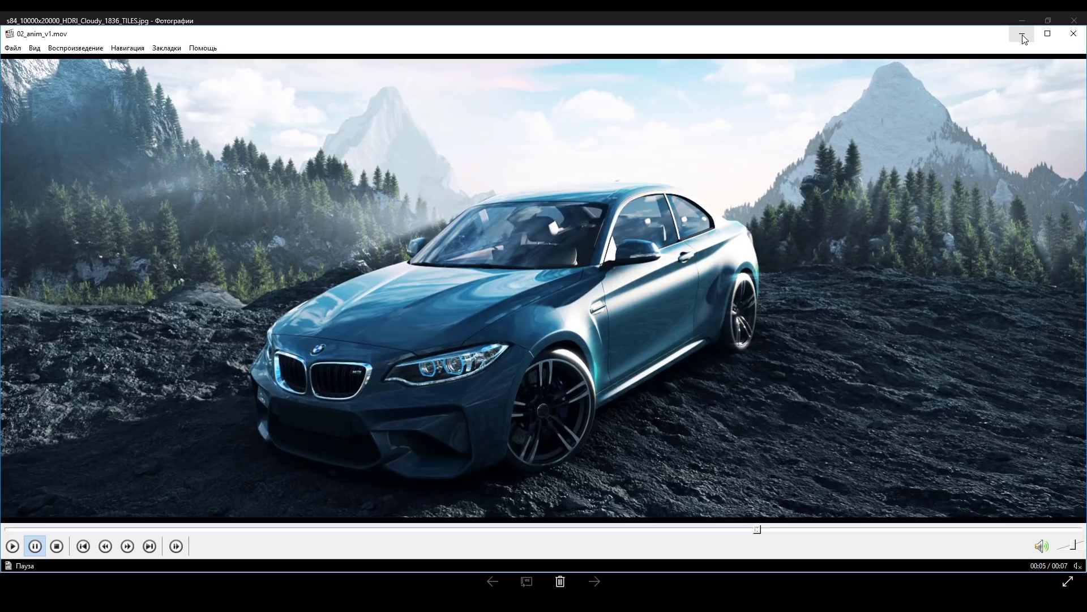
Minimize the finished-render video and close the sky image viewer
left_click(1023, 35)
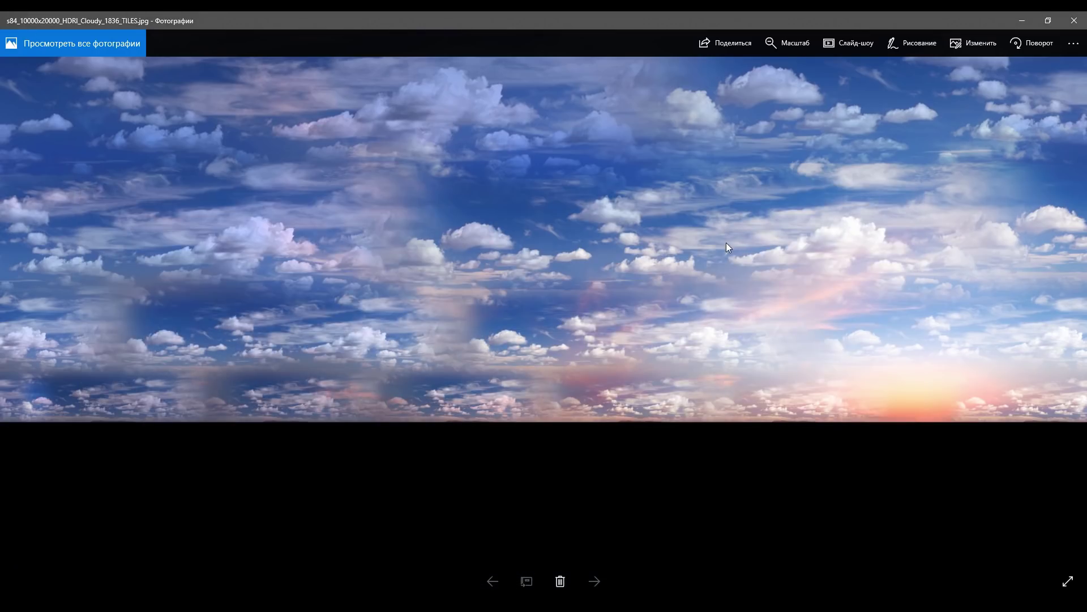
left_click(1067, 26)
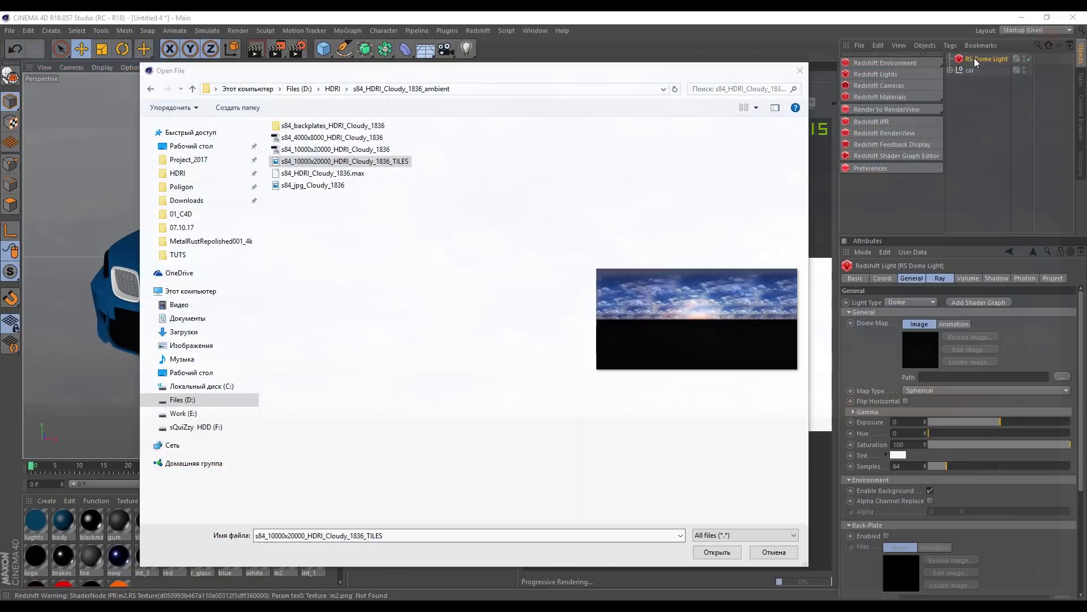
Load s84_jpg_Cloudy_1836 as the dome light's sky image
left_click(340, 151)
left_click(300, 187)
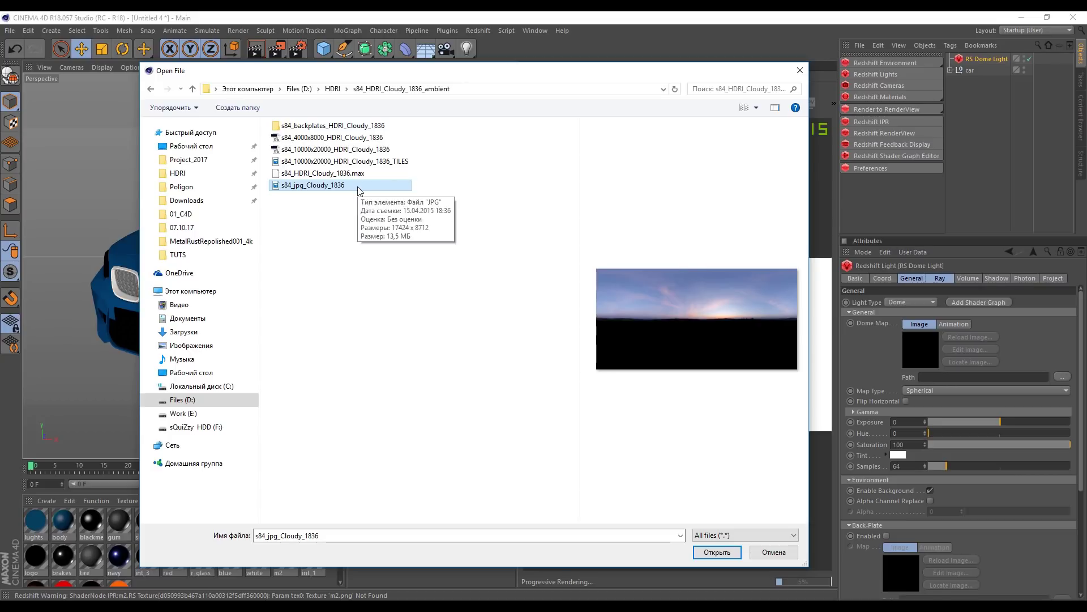
double_click(358, 187)
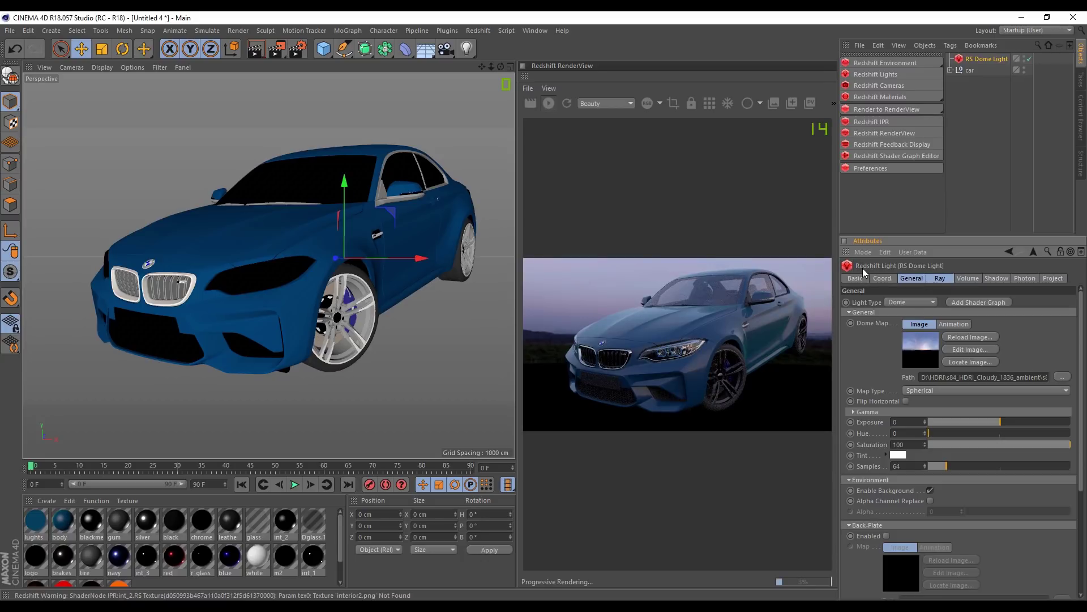
Replace the dome map with the s84 HDRI Cloudy 1836 version
left_click(1059, 376)
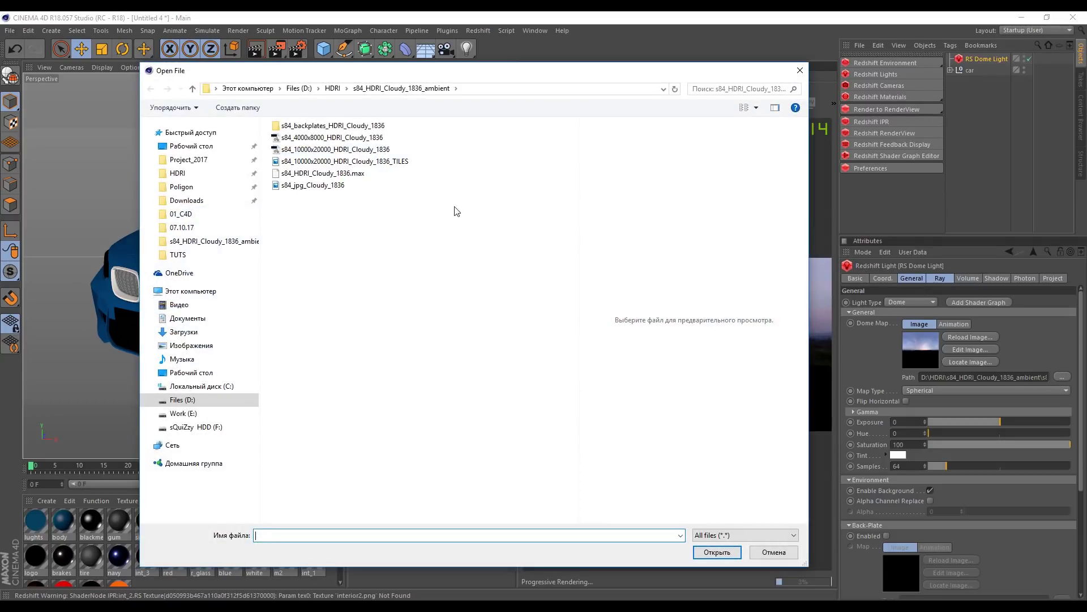
left_click(335, 137)
double_click(349, 138)
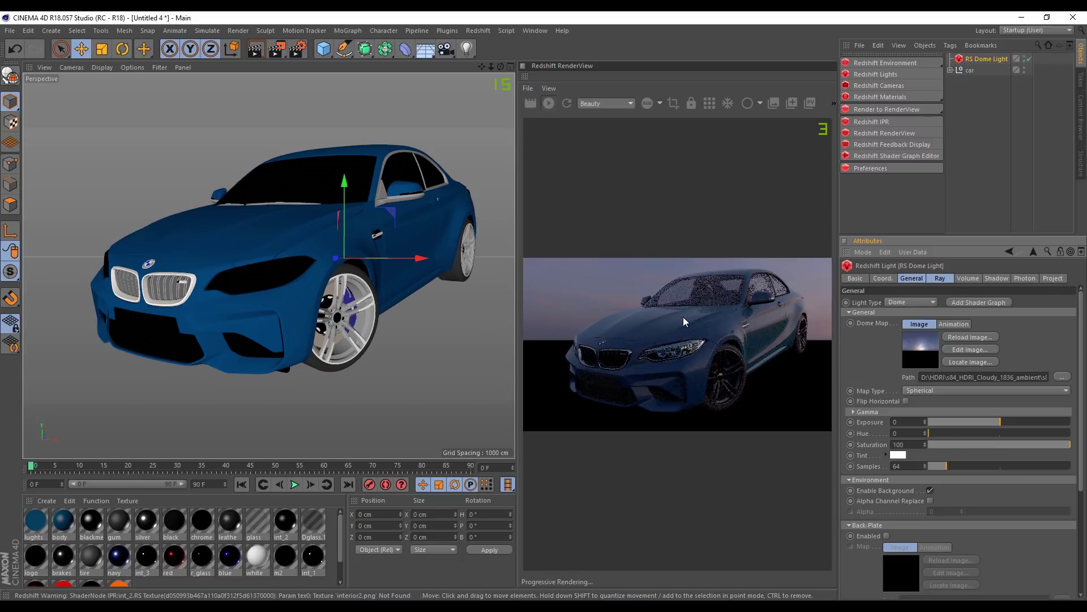
Set the dome light's exposure to 2
mouse_move(328, 255)
left_mouse_down("alt")
mouse_move(328, 270)
mouse_move(380, 249)
mouse_move(325, 251)
left_mouse_up("alt")
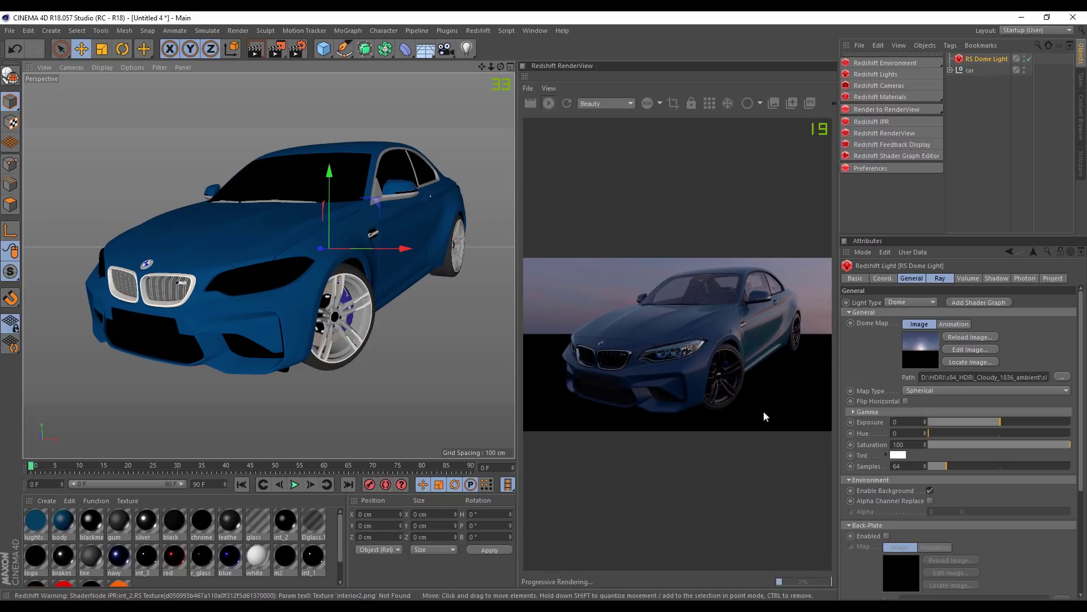
double_click(899, 422)
type("2")
key("Return")
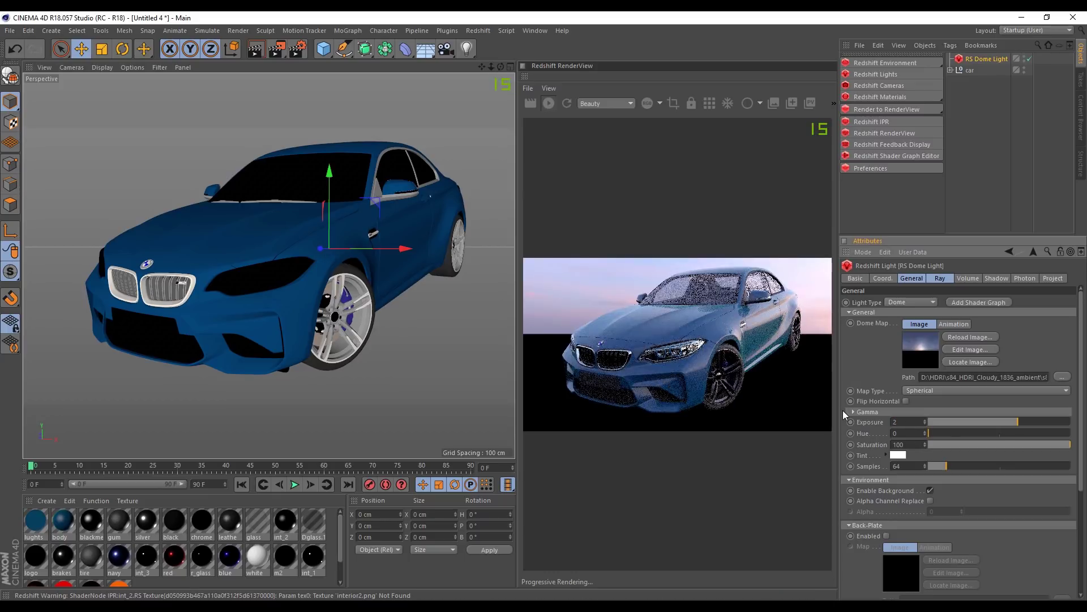
Turn the dome light's glossy ray contribution down to 0
left_click(941, 278)
left_click(995, 279)
left_click(940, 278)
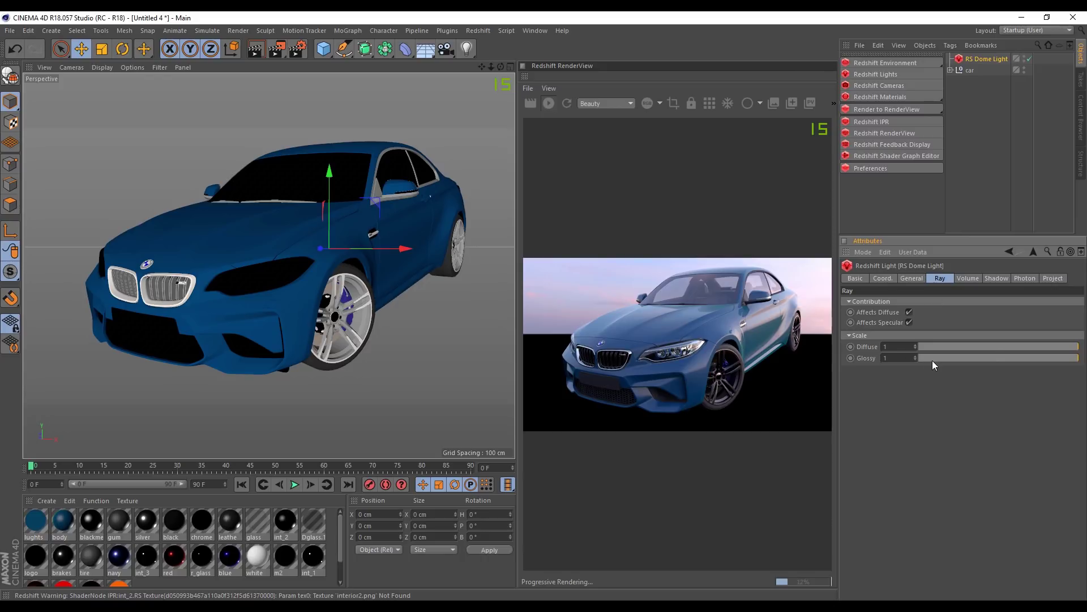
left_click_drag(933, 358, 874, 361)
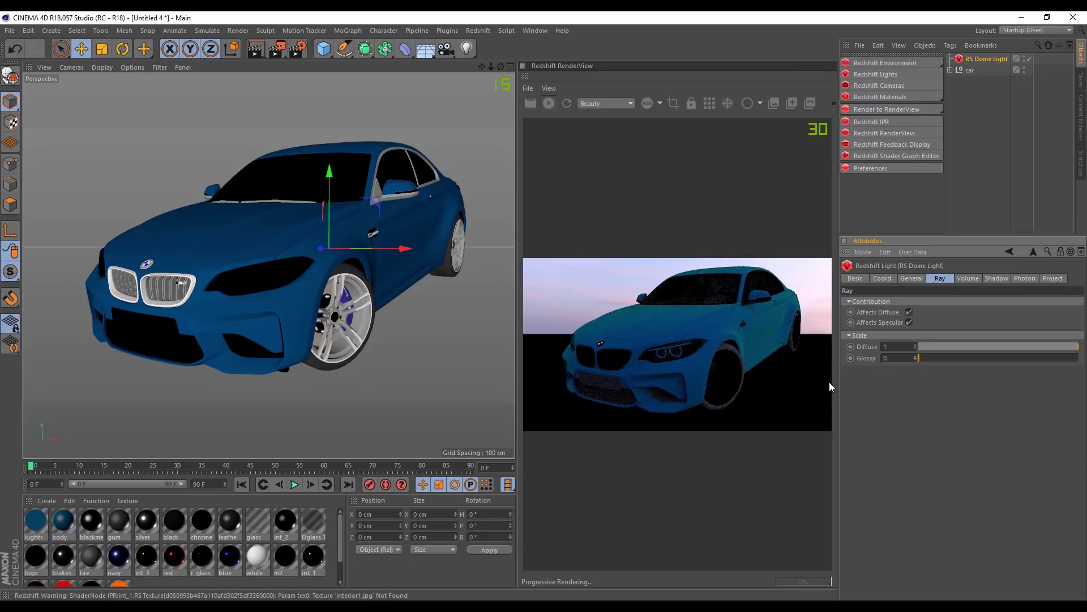
scroll(410, 250, "down", 3)
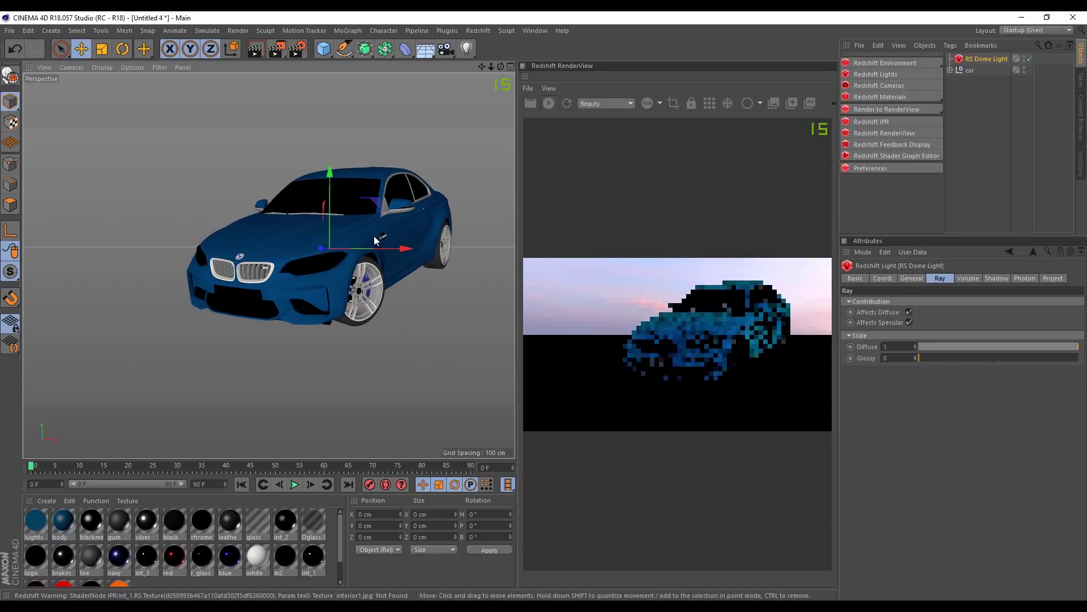
left_click_drag(374, 235, 392, 237, "alt")
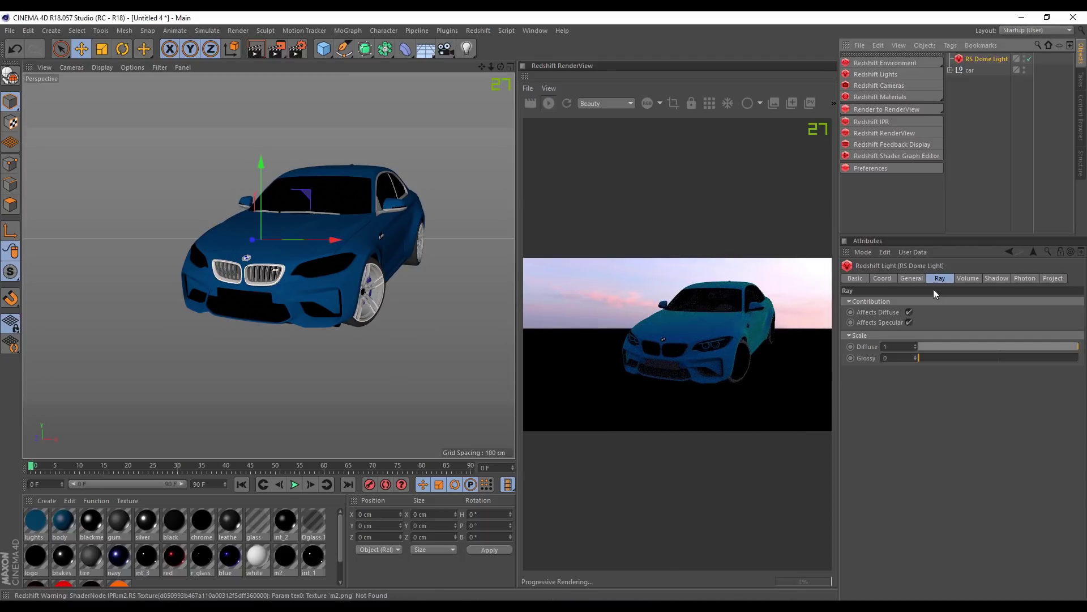
left_click(912, 278)
Disable the dome light's background and rename it Diffuse
left_click(930, 490)
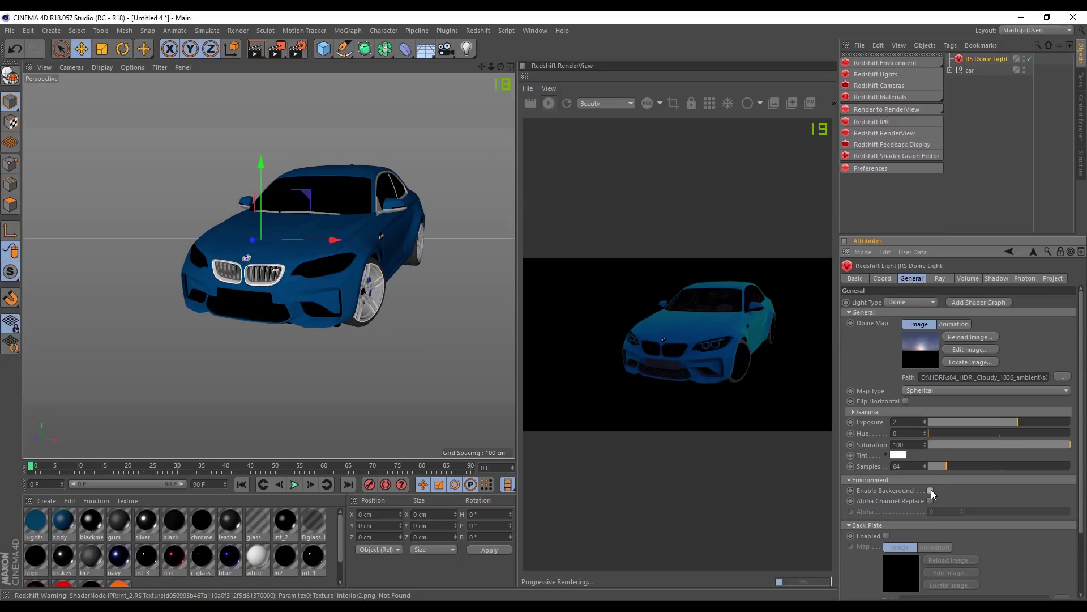
double_click(987, 59)
type("Bbl")
key("BackSpace")
key("BackSpace")
key("BackSpace")
type("iffuse")
key("Return")
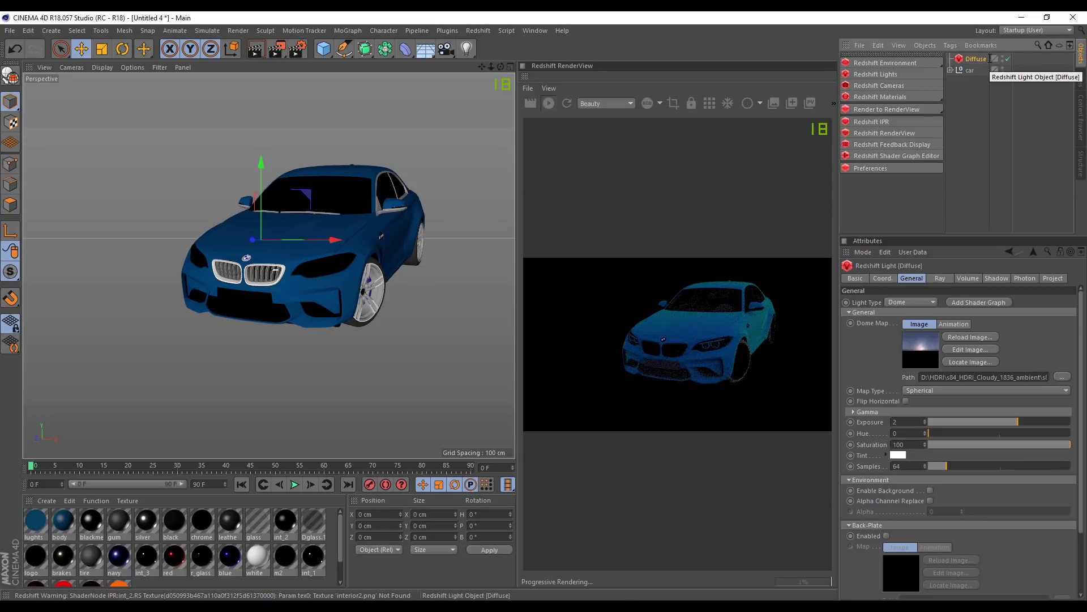
Duplicate the Diffuse light, name the copy reflect, and nest it under Diffuse
left_click_drag(976, 58, 970, 68, "ctrl")
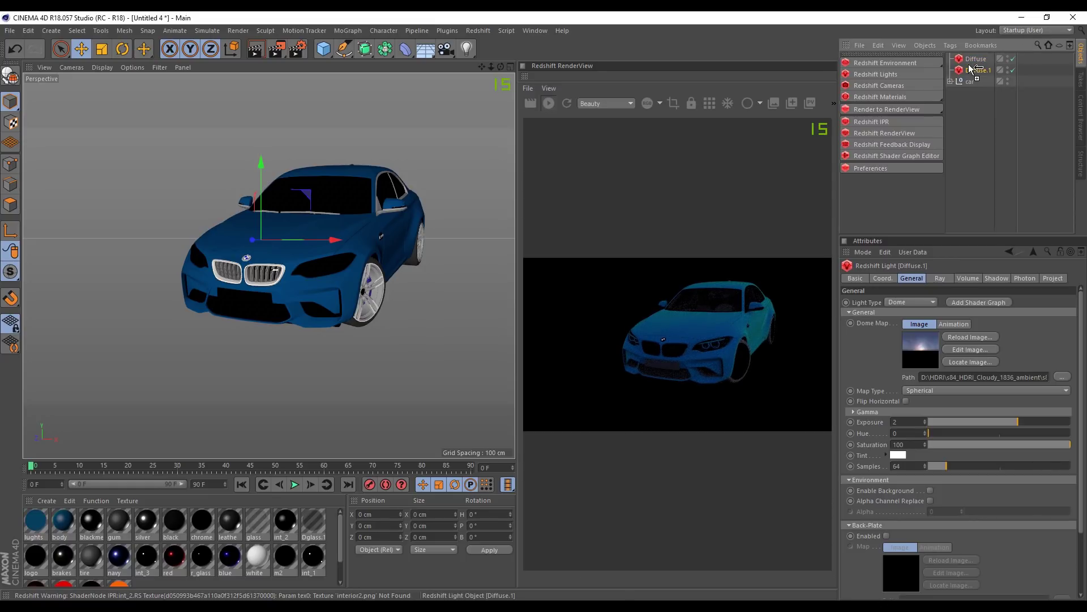
double_click(974, 68)
type("reflect")
key("Return")
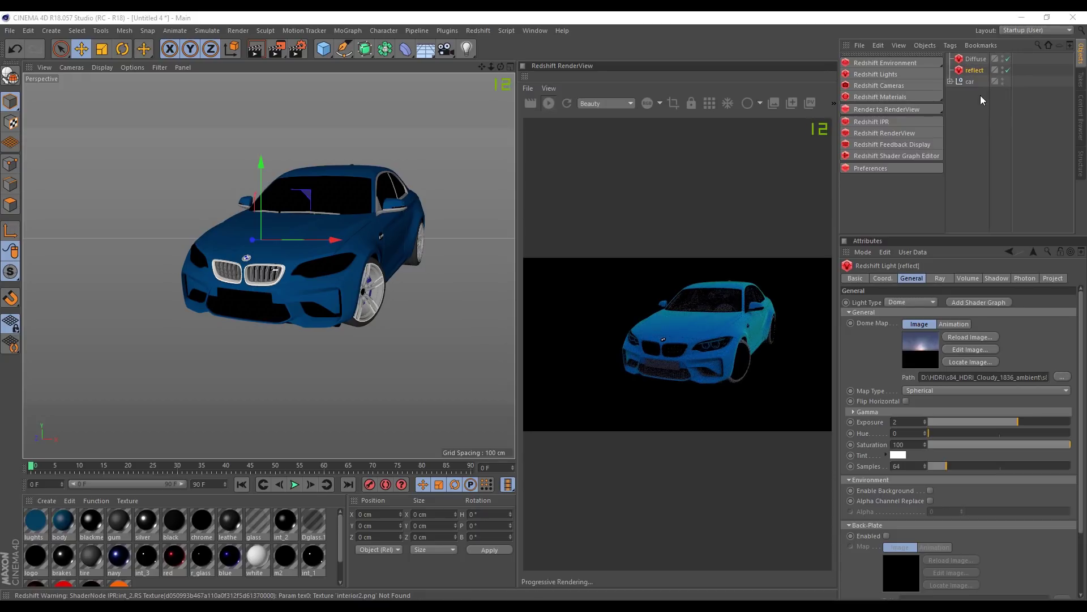
left_click_drag(975, 70, 975, 59)
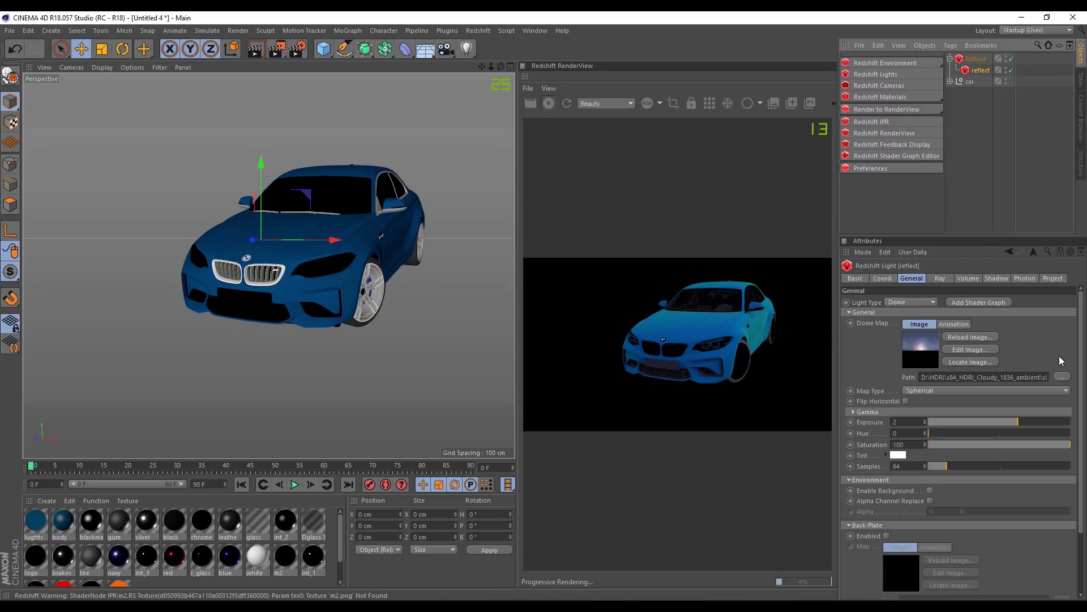
Give the reflect light the TILES cloudy sky map, background enabled, exposure 0
left_click(1062, 377)
double_click(339, 161)
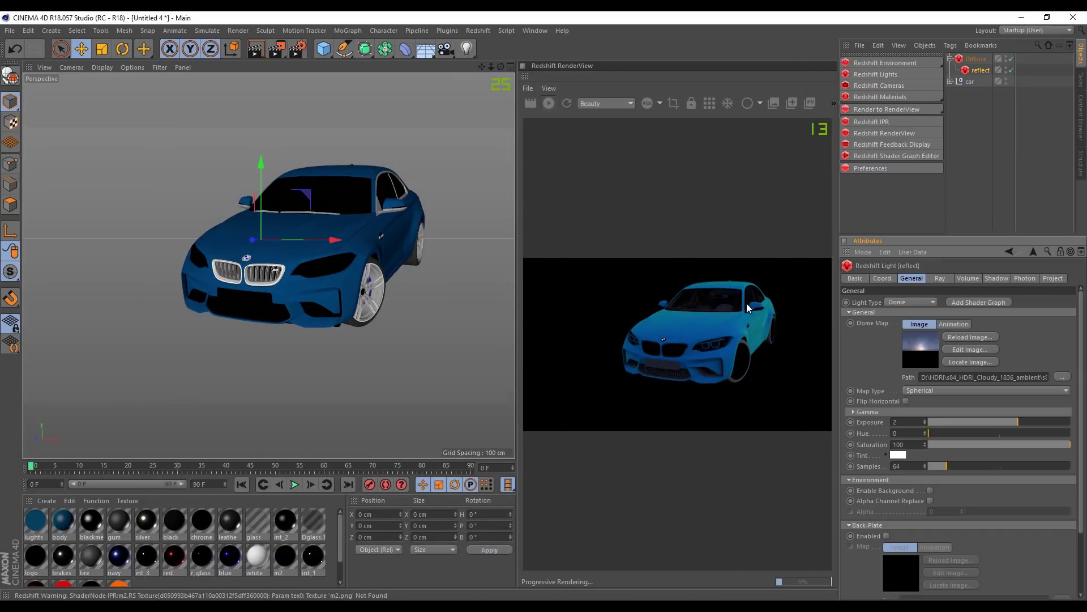
left_click(929, 490)
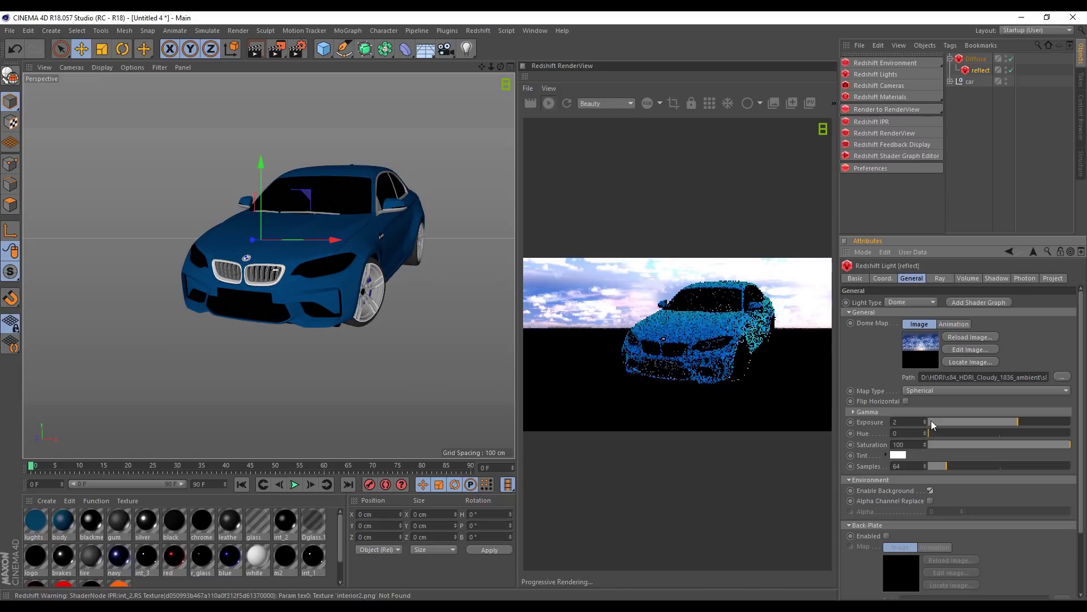
double_click(908, 422)
type("0")
key("Return")
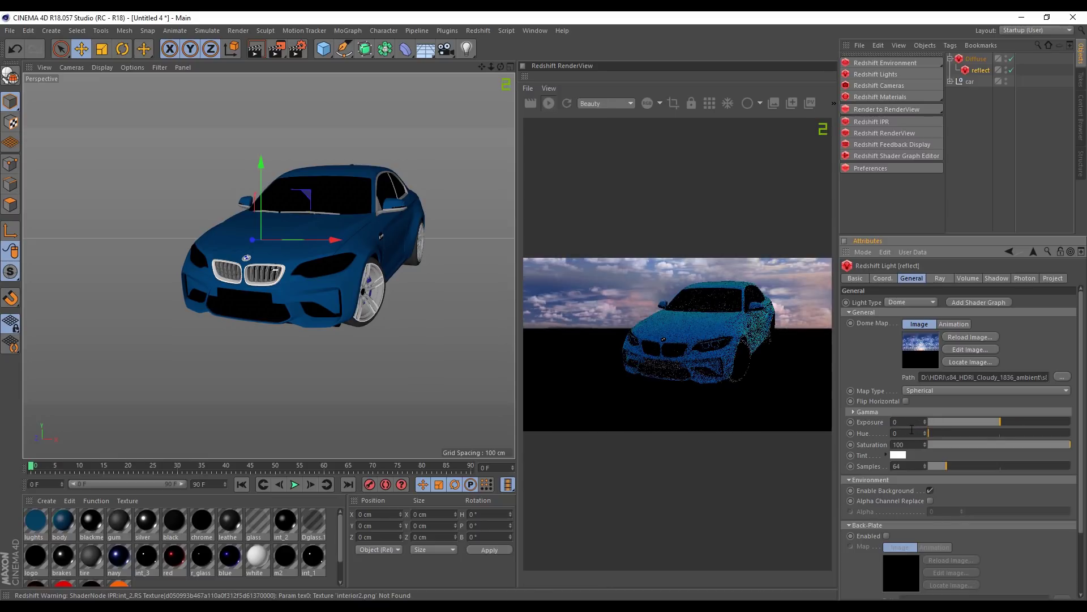
Set the reflect light's diffuse scale to 0 and glossy scale to 1
left_click(941, 278)
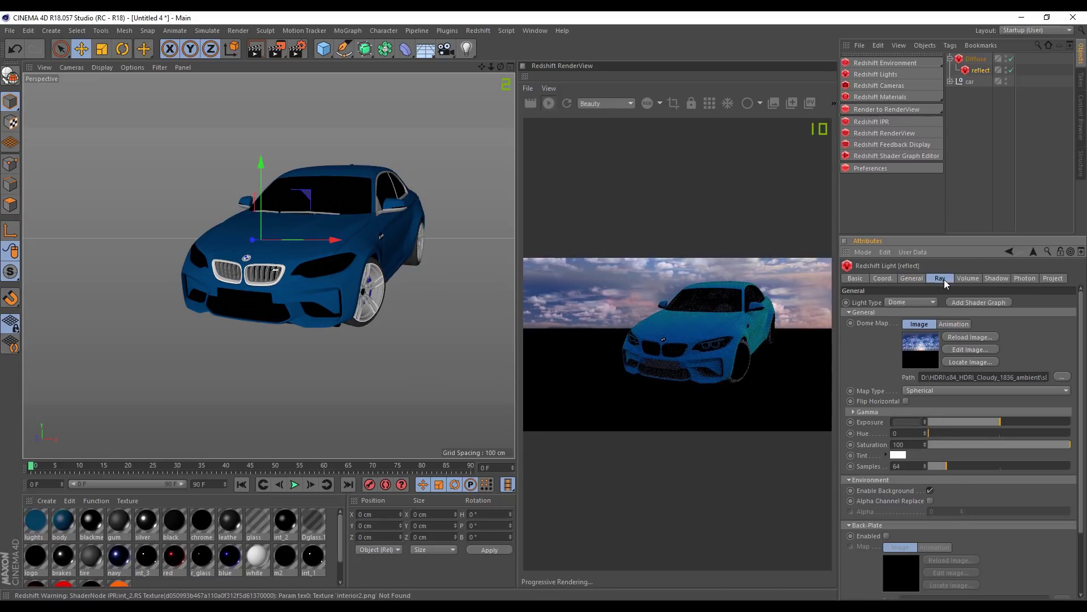
left_click_drag(933, 349, 885, 339)
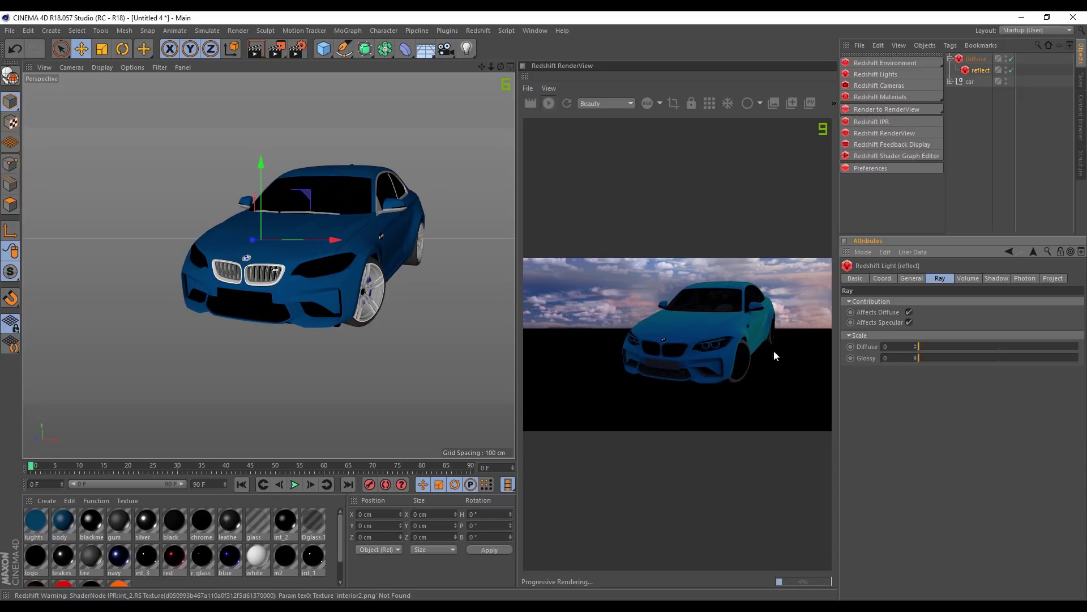
left_click_drag(929, 359, 1079, 358)
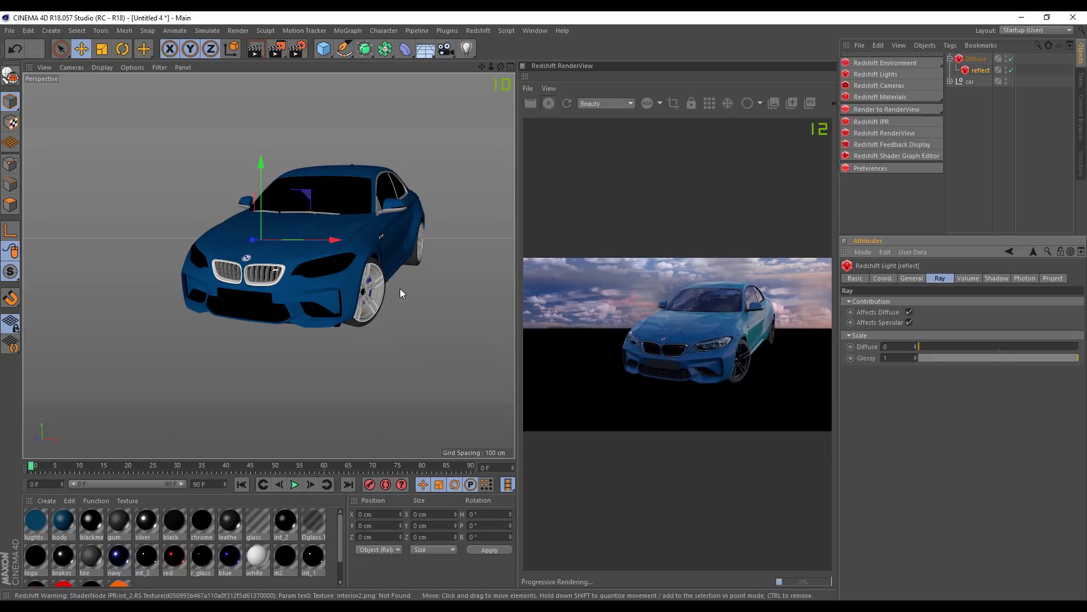
left_click_drag(379, 239, 376, 231, "alt")
Rotate the Diffuse dome light to a heading of −46.6°
scroll(416, 220, "up", 4)
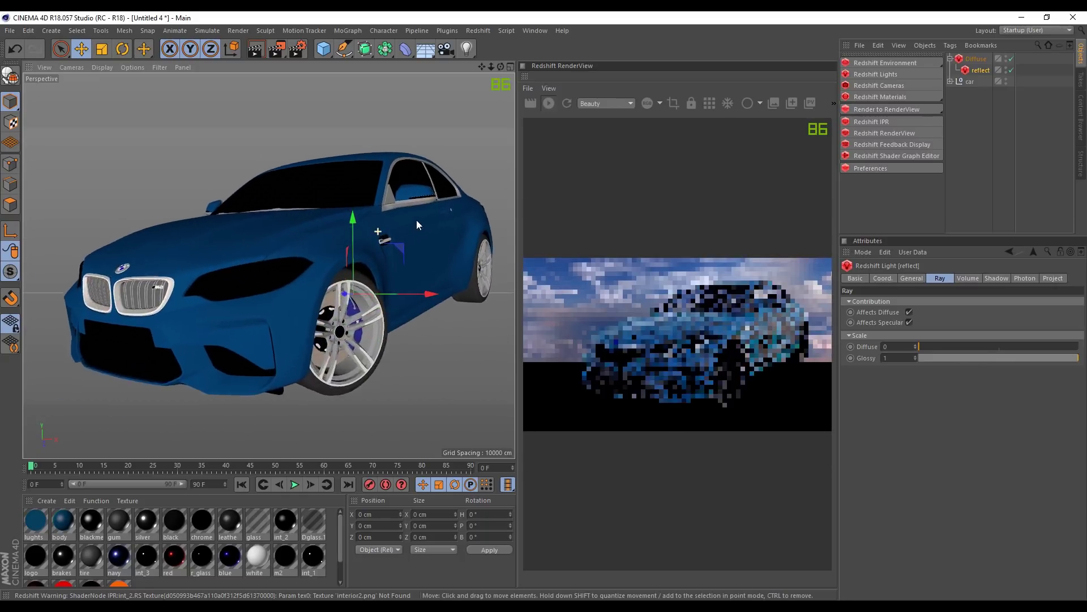
scroll(421, 229, "up", 3)
scroll(421, 230, "down", 2)
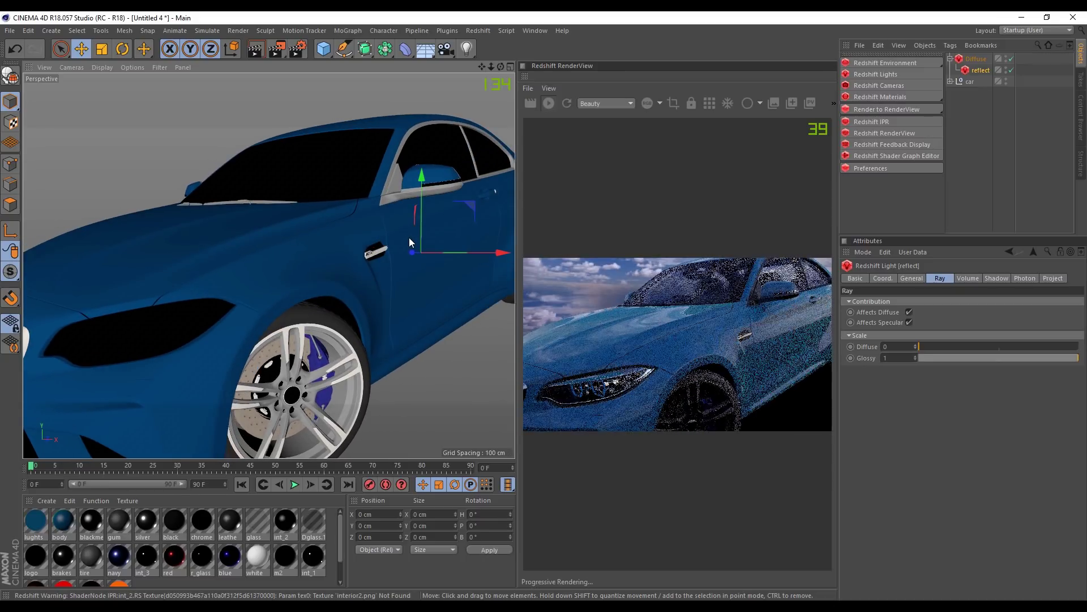
mouse_move(345, 269)
left_mouse_down("alt")
mouse_move(470, 199)
mouse_move(314, 234)
mouse_move(411, 228)
left_mouse_up("alt")
scroll(314, 235, "up", 5)
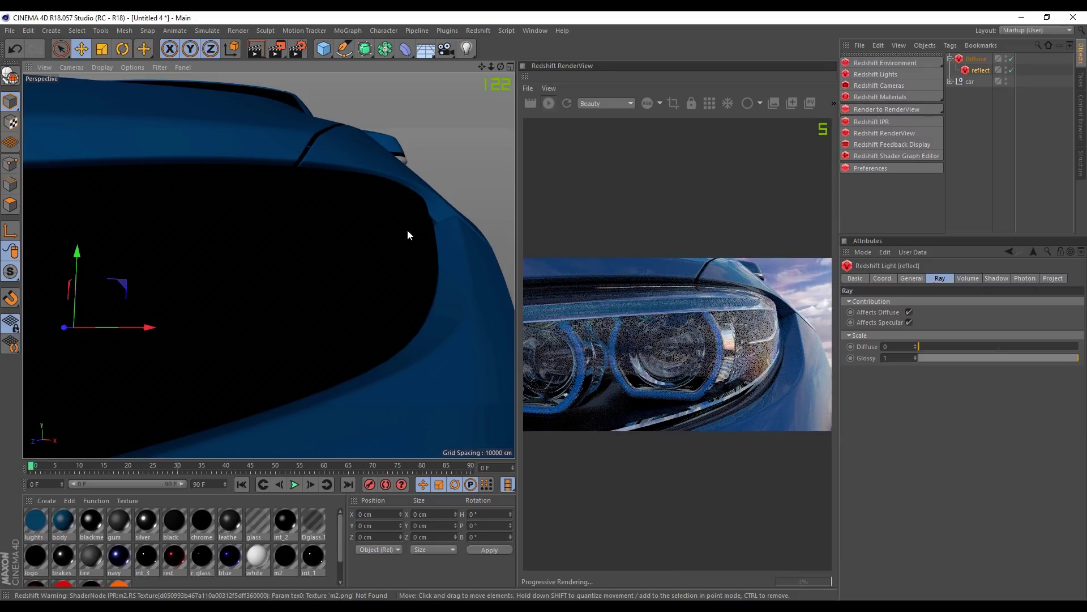
left_click_drag(396, 240, 389, 249, "alt")
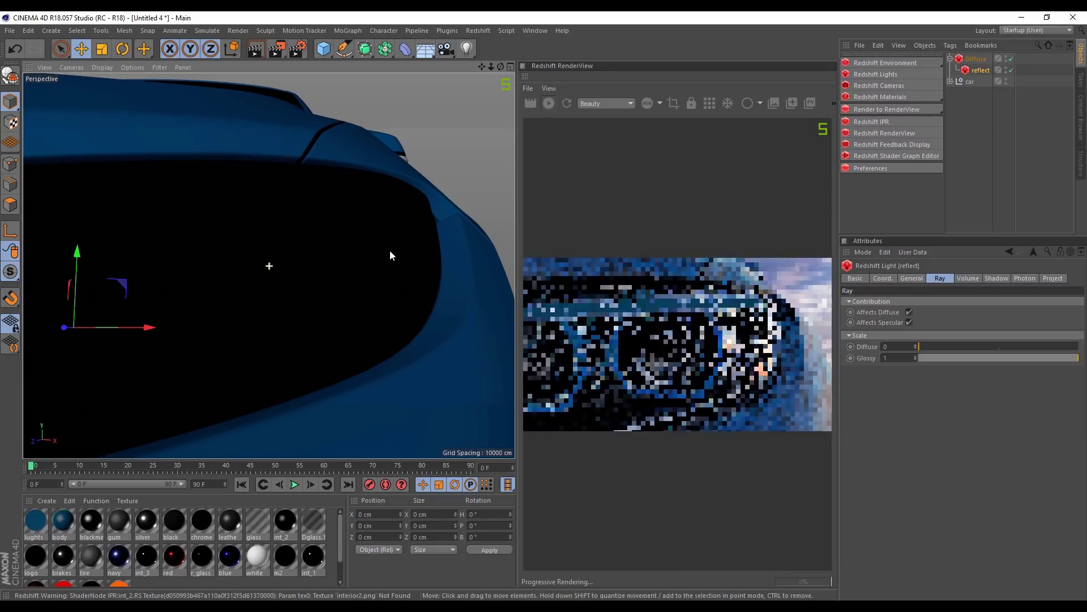
left_click(962, 59)
left_click_drag(285, 261, 243, 266, "alt")
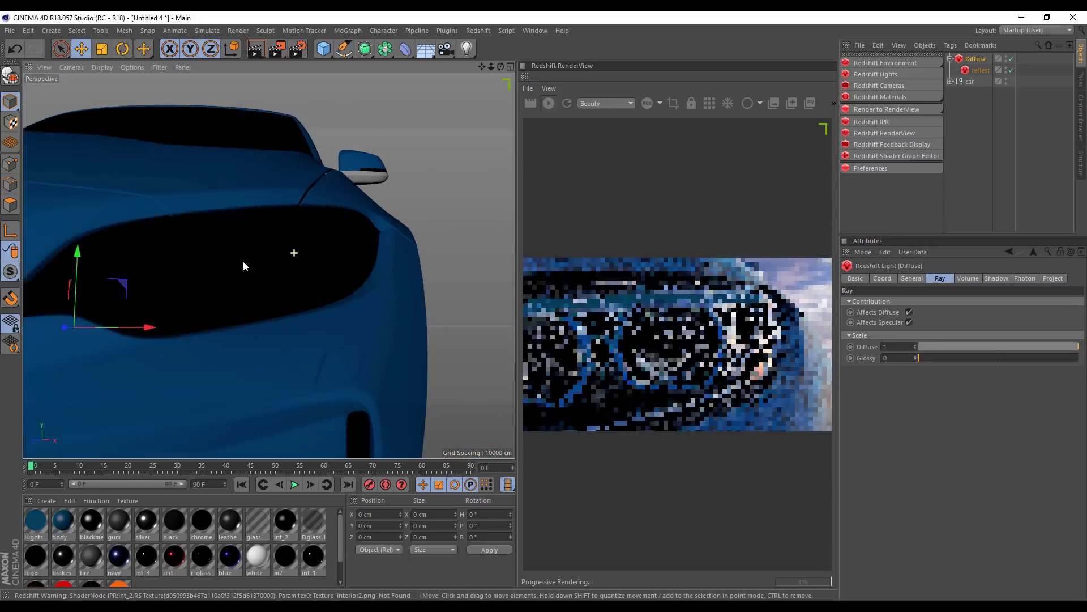
scroll(243, 265, "down", 3)
left_click(122, 49)
left_click_drag(103, 294, 111, 301)
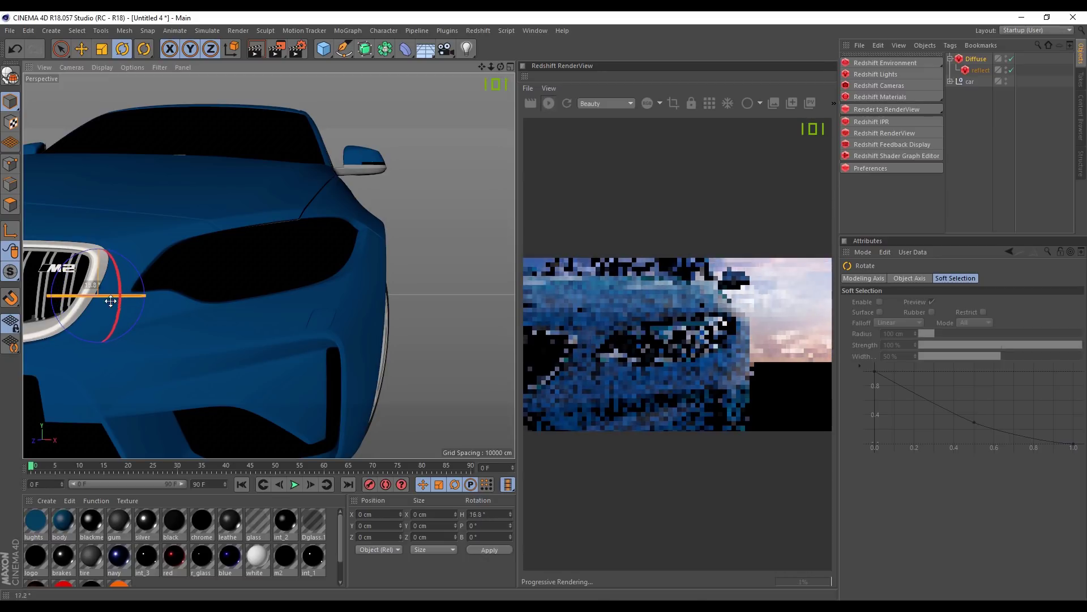
mouse_move(111, 301)
left_mouse_down()
mouse_move(155, 304)
mouse_move(34, 298)
mouse_move(219, 296)
left_mouse_up()
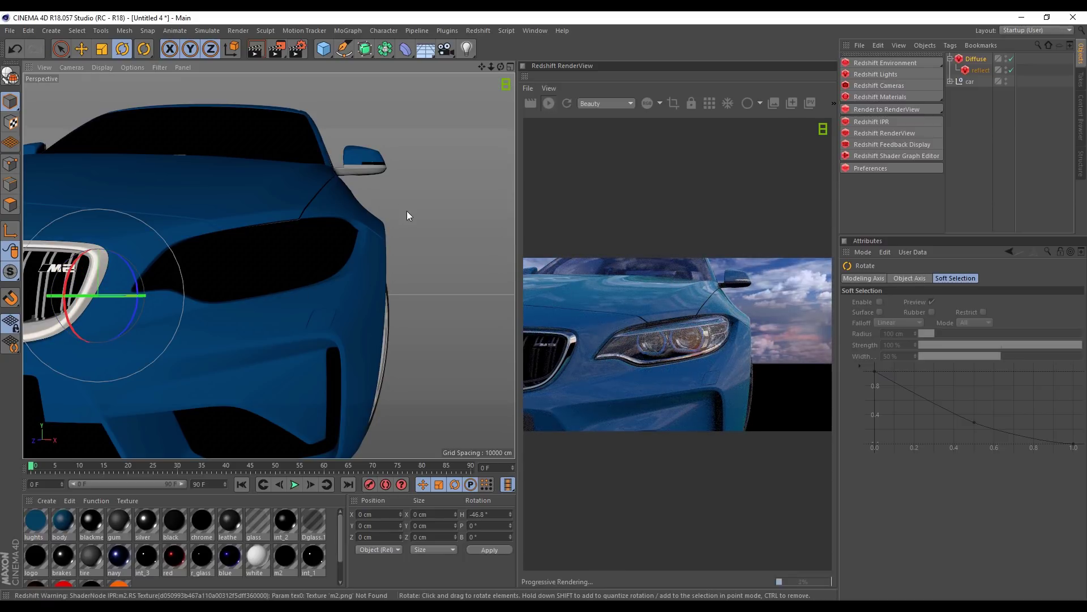
Add a 400 × 400 cm Plane with 20 × 20 segments to the scene
scroll(152, 298, "up", 3)
scroll(350, 277, "up", 3)
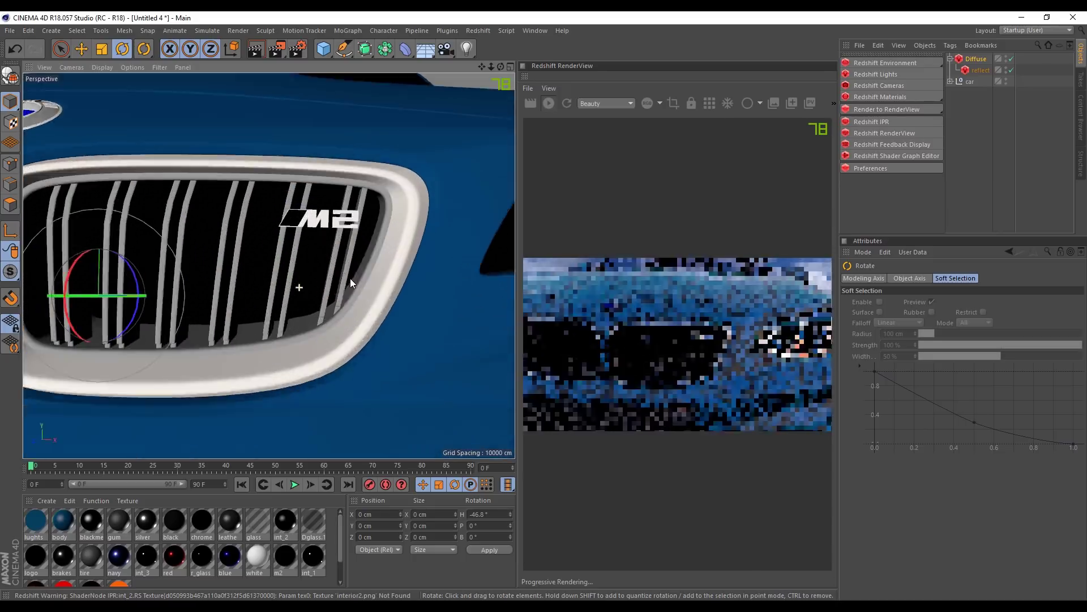
scroll(362, 282, "up", 2)
scroll(317, 248, "down", 3)
scroll(308, 256, "down", 3)
left_click_drag(308, 256, 365, 246, "alt")
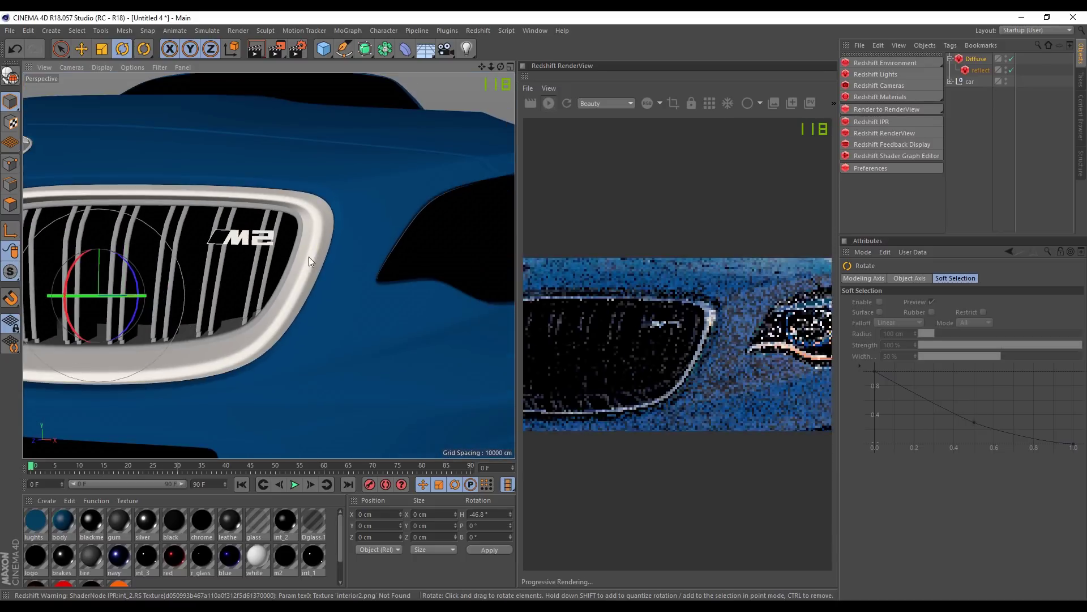
mouse_move(364, 242)
left_mouse_down("alt")
mouse_move(179, 249)
mouse_move(282, 271)
mouse_move(311, 264)
mouse_move(294, 254)
mouse_move(321, 280)
mouse_move(399, 307)
mouse_move(425, 287)
mouse_move(426, 266)
left_mouse_up("alt")
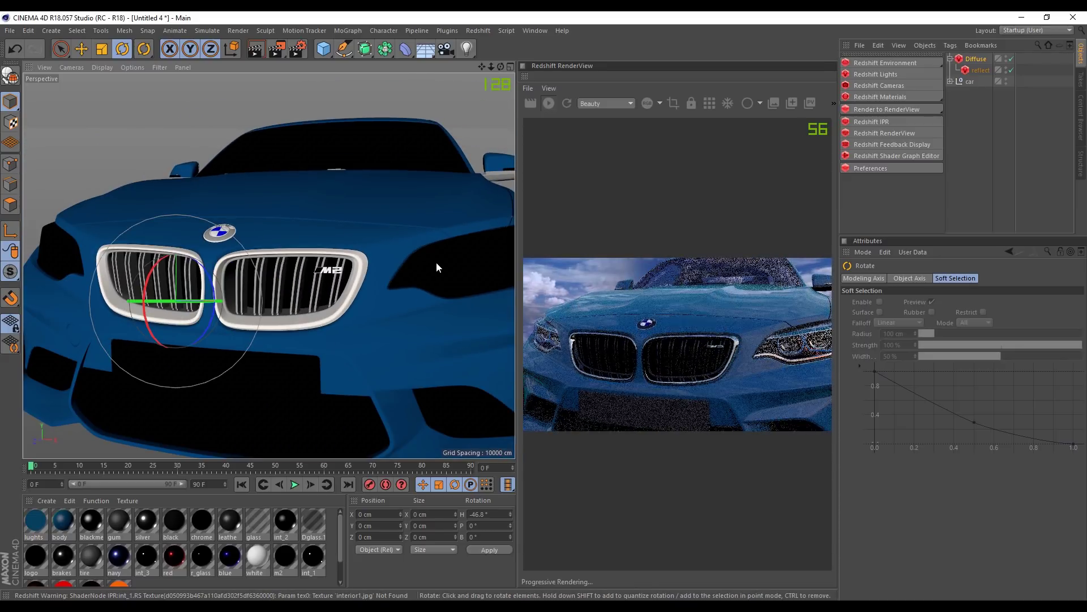
scroll(416, 269, "up", 3)
scroll(429, 277, "down", 5)
mouse_move(430, 277)
left_mouse_down("alt")
mouse_move(349, 325)
mouse_move(373, 308)
mouse_move(339, 283)
left_mouse_up("alt")
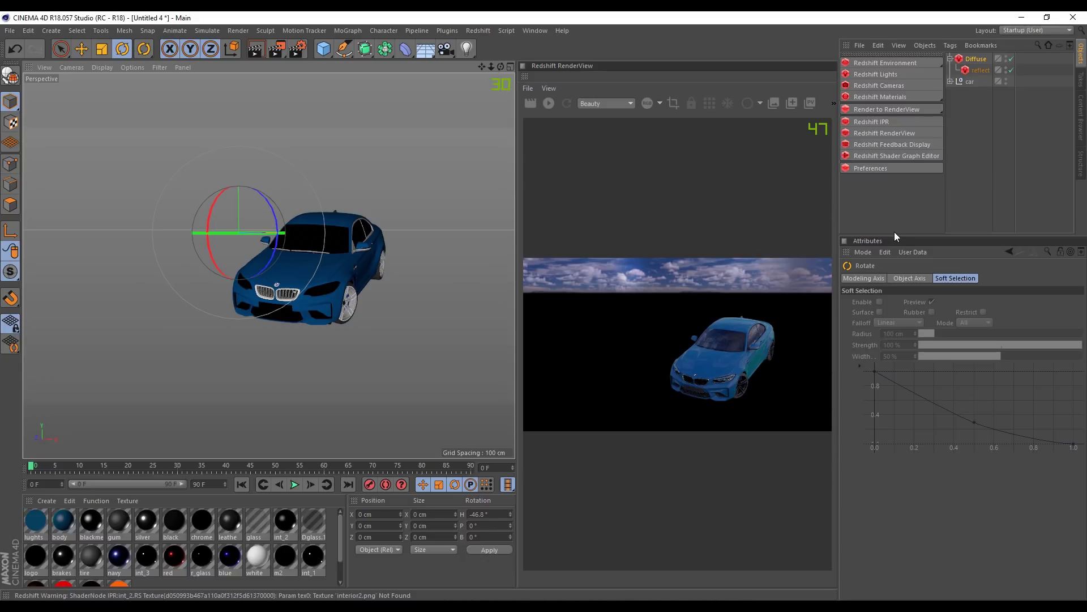
left_click_drag(894, 234, 895, 261)
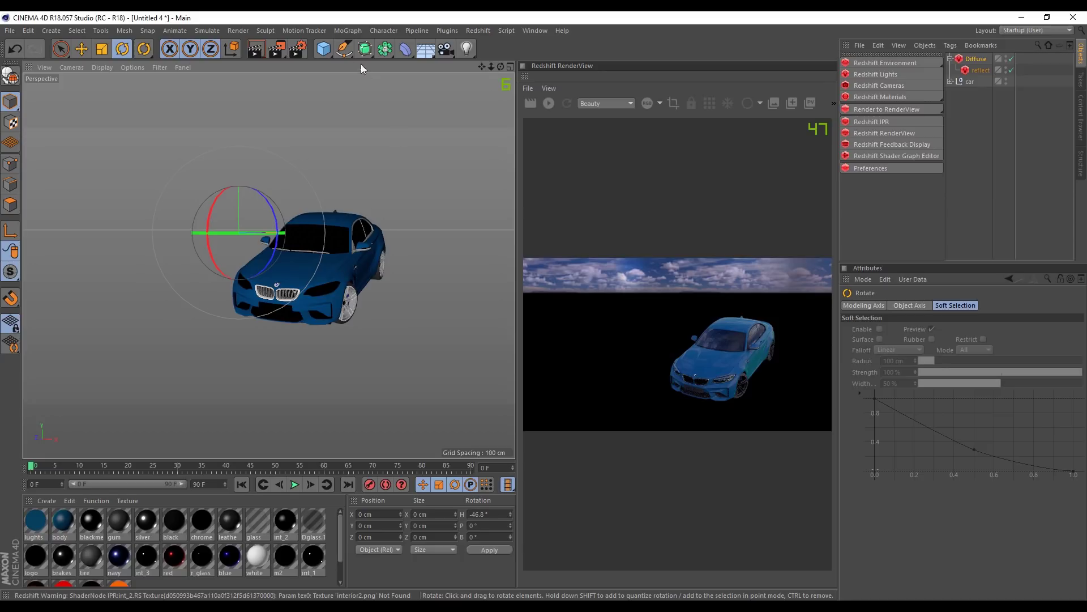
left_click(324, 49)
left_click(443, 83)
mouse_move(334, 280)
left_mouse_down("alt")
mouse_move(341, 270)
mouse_move(253, 247)
mouse_move(396, 320)
mouse_move(419, 236)
left_mouse_up("alt")
scroll(328, 330, "down", 5)
scroll(413, 332, "down", 4)
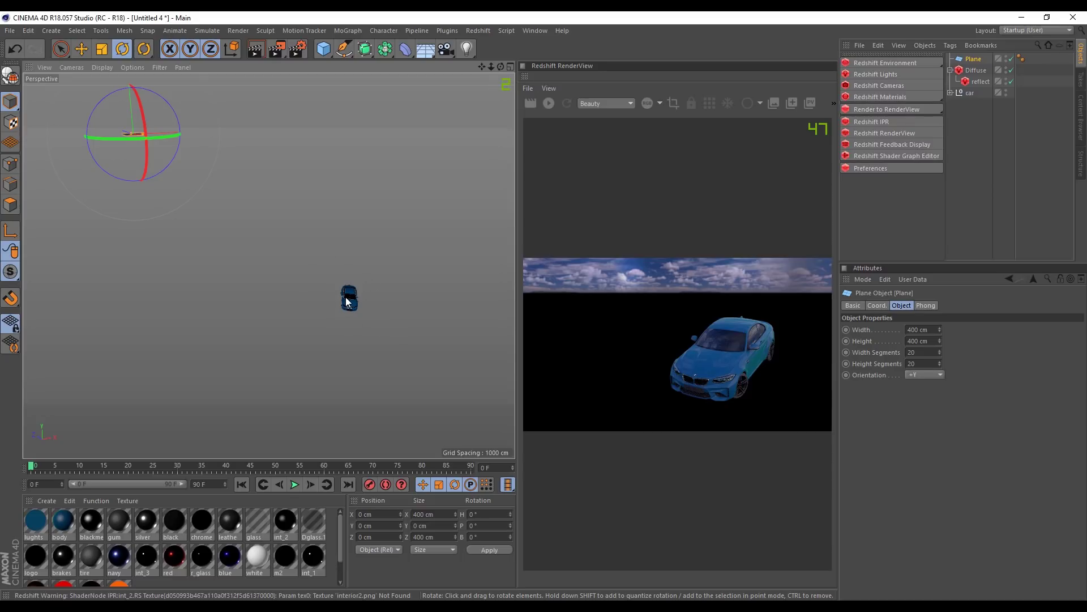
Add the Reset PSR command to the layout palette from the command search
key("shift+c")
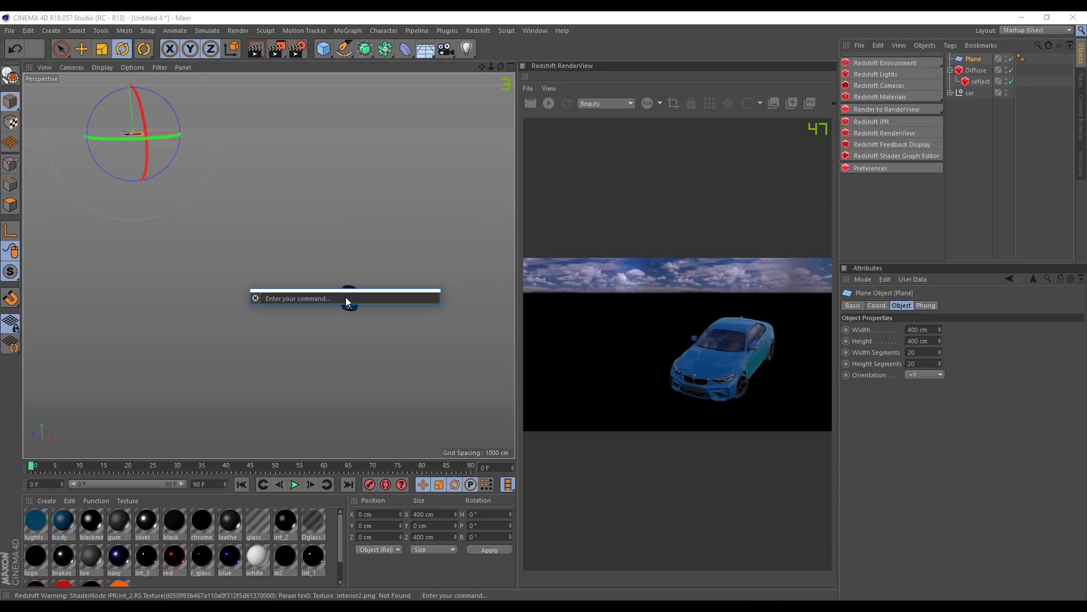
type("psr")
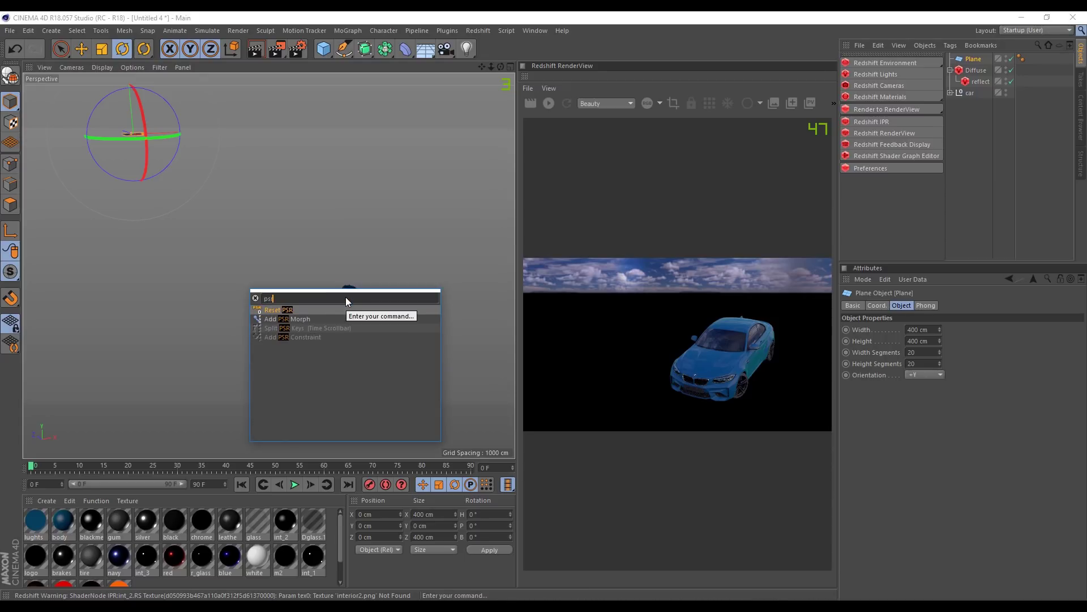
mouse_move(312, 310)
left_mouse_down()
mouse_move(864, 75)
mouse_move(831, 46)
left_mouse_up()
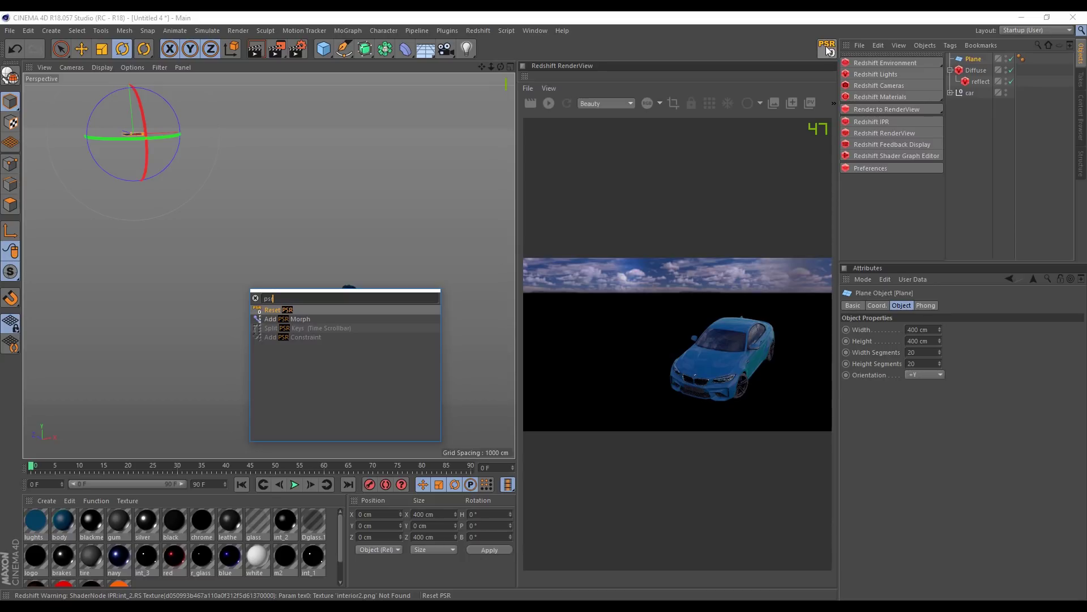
left_click(975, 60)
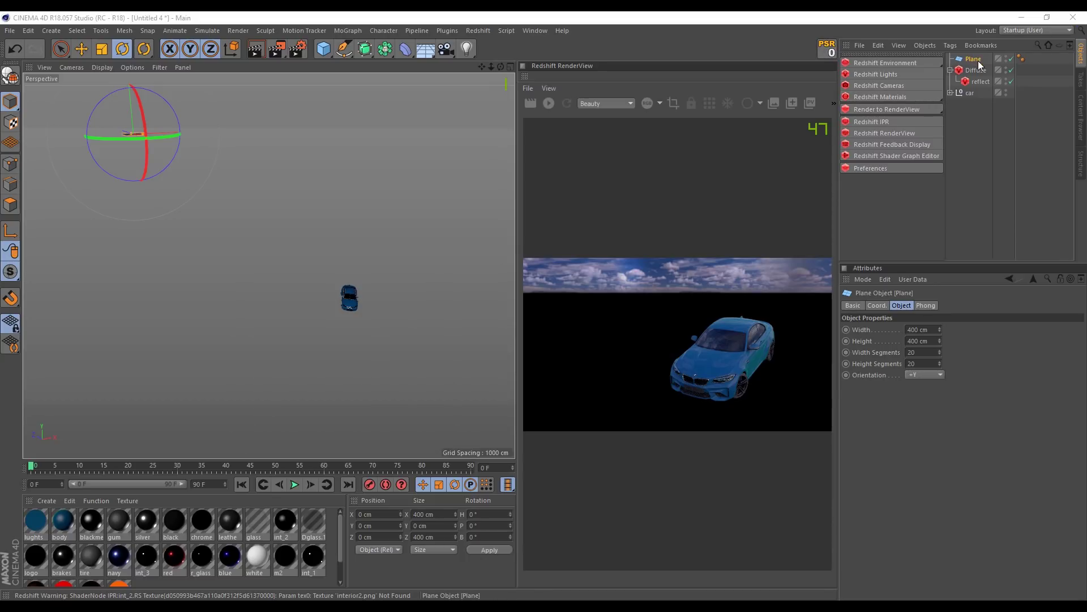
Match the Plane's position and rotation to the car with Reset PSR, then unparent it
left_click_drag(972, 81, 974, 93)
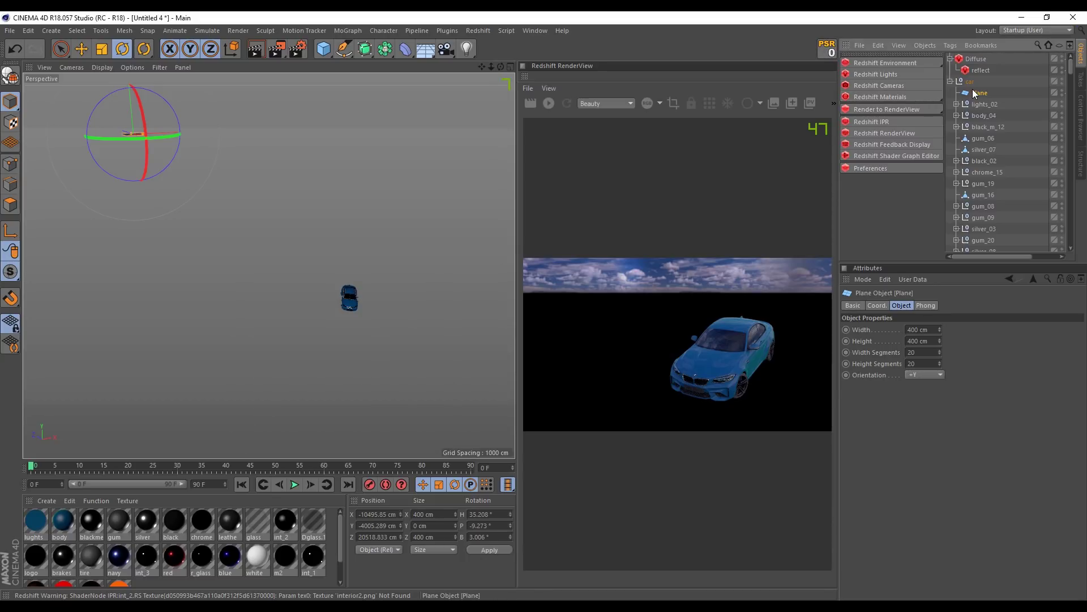
left_click(827, 50)
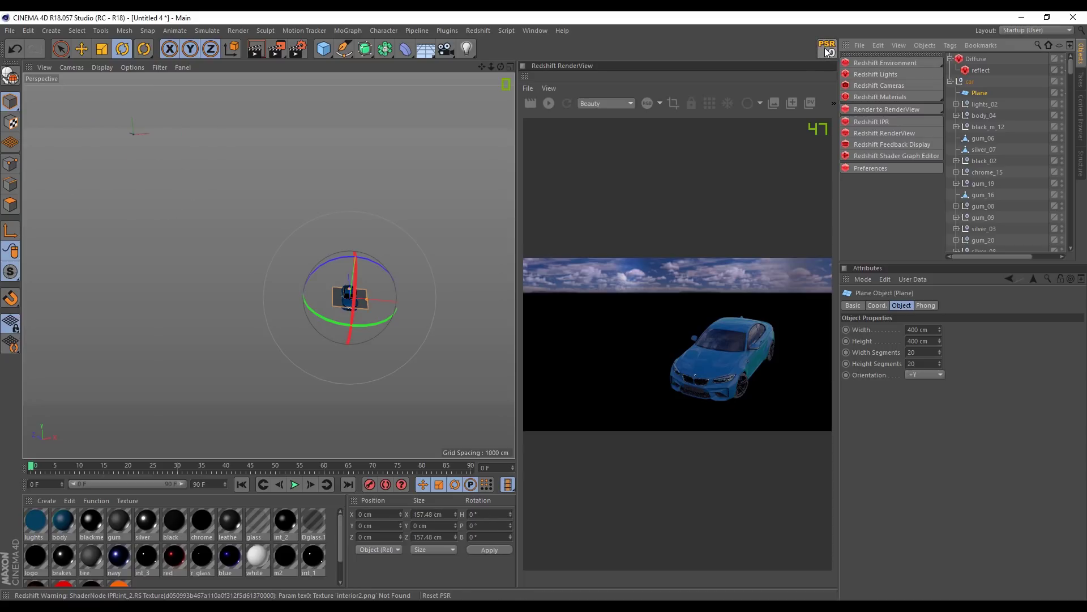
left_click_drag(979, 93, 972, 79)
left_click(950, 93)
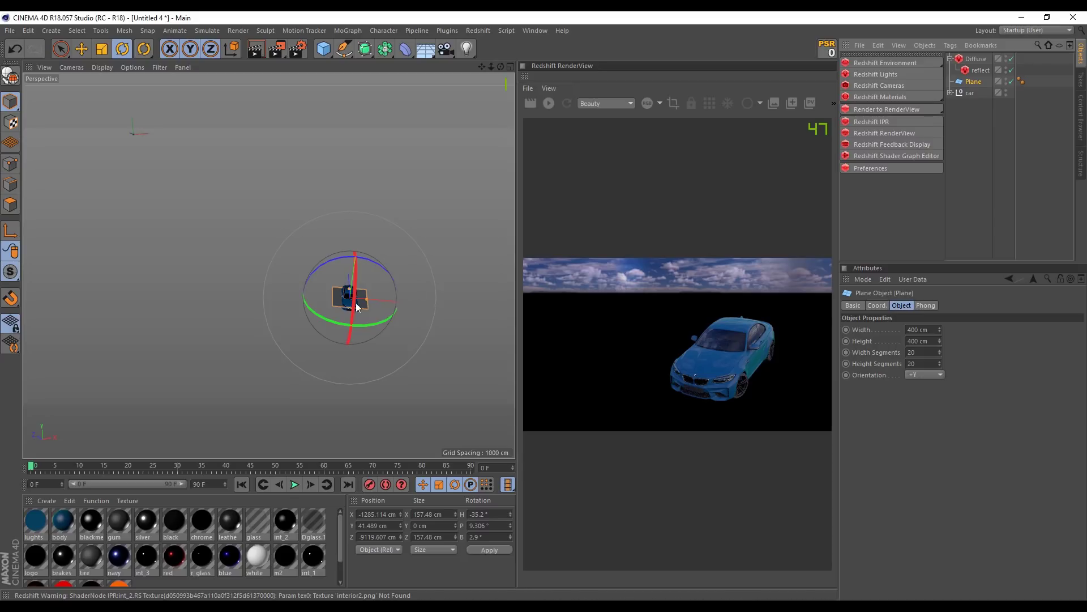
key("o")
mouse_move(476, 258)
left_mouse_down("alt")
mouse_move(294, 287)
mouse_move(378, 258)
left_mouse_up("alt")
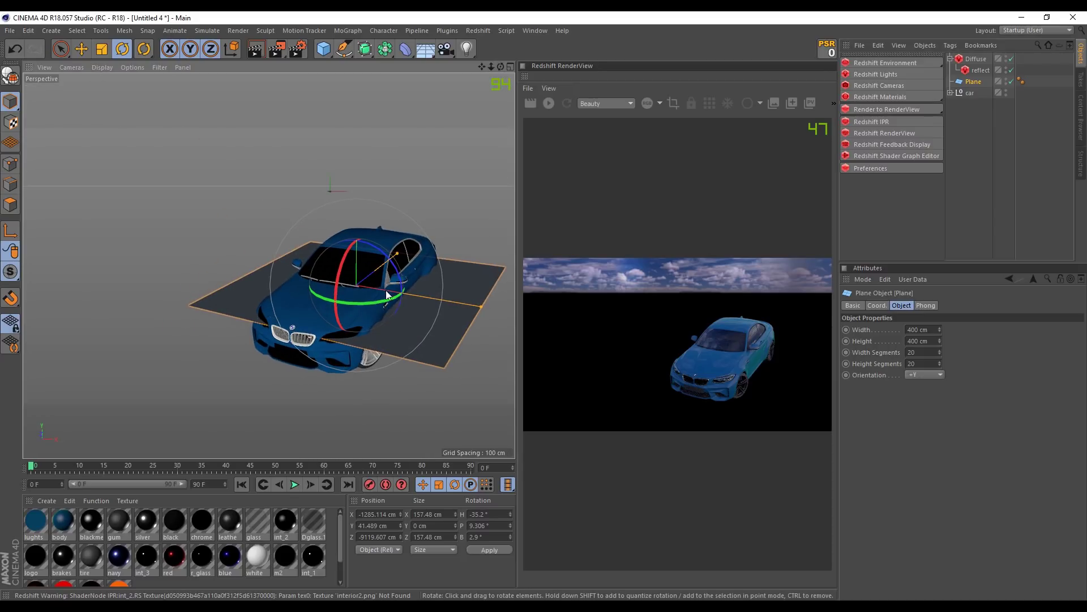
left_click_drag(351, 311, 372, 306, "alt")
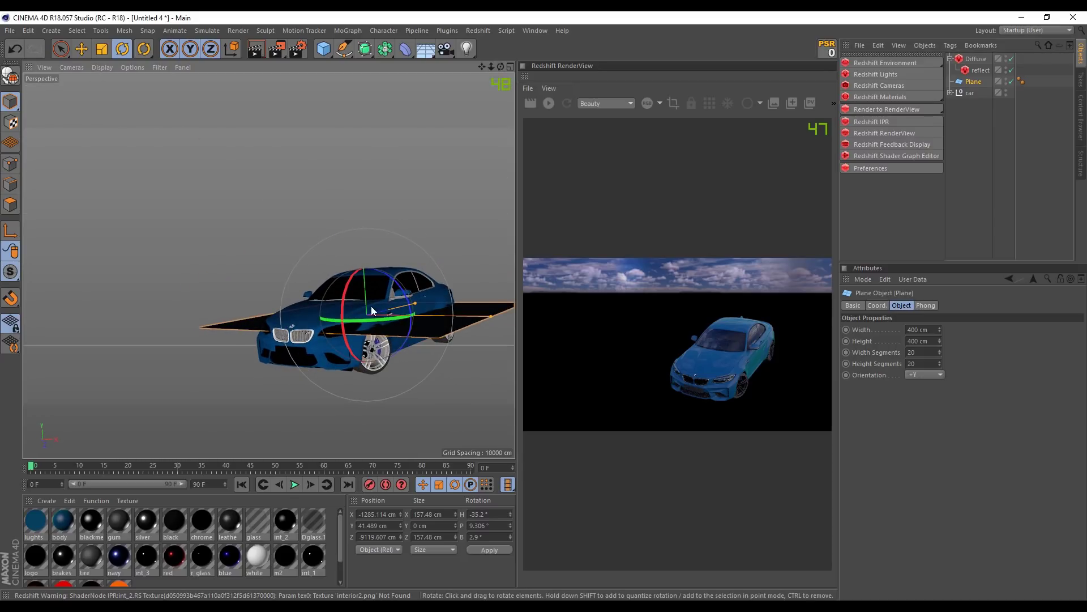
left_click(379, 322)
left_click_drag(368, 296, 397, 266, "alt")
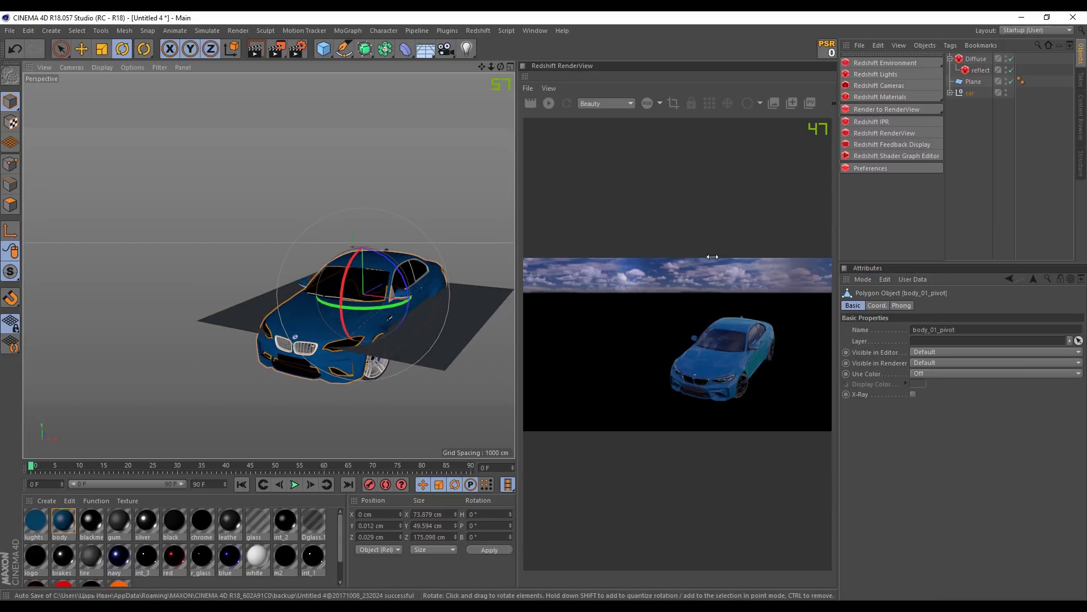
left_click(450, 149)
left_click(12, 32)
Save the scene under the new name Tutorial_project.c4d
left_click(41, 136)
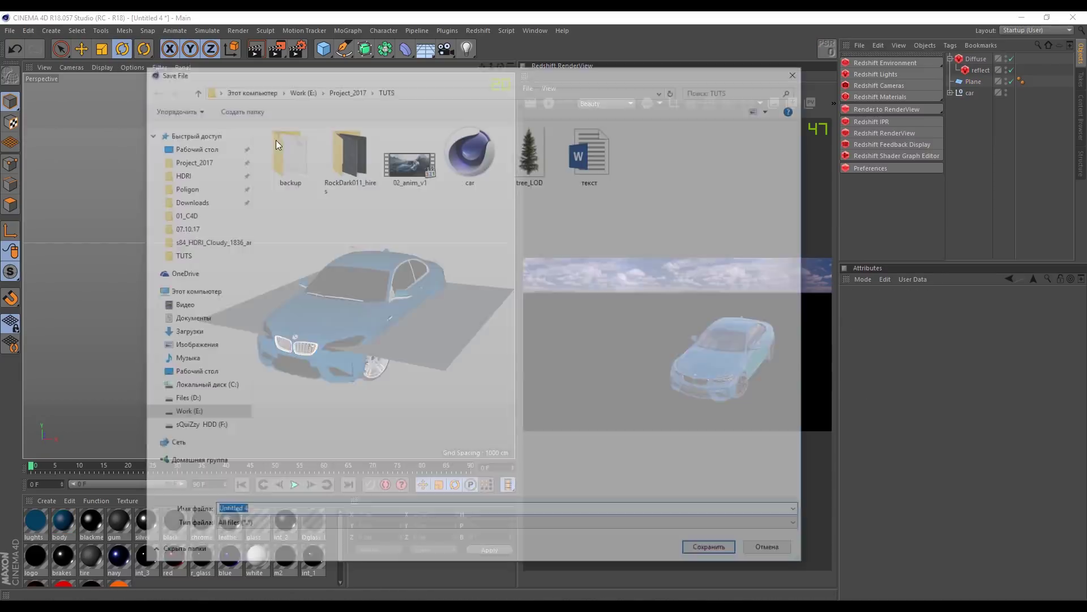
key("BackSpace")
type("Tutora")
type("ial_project")
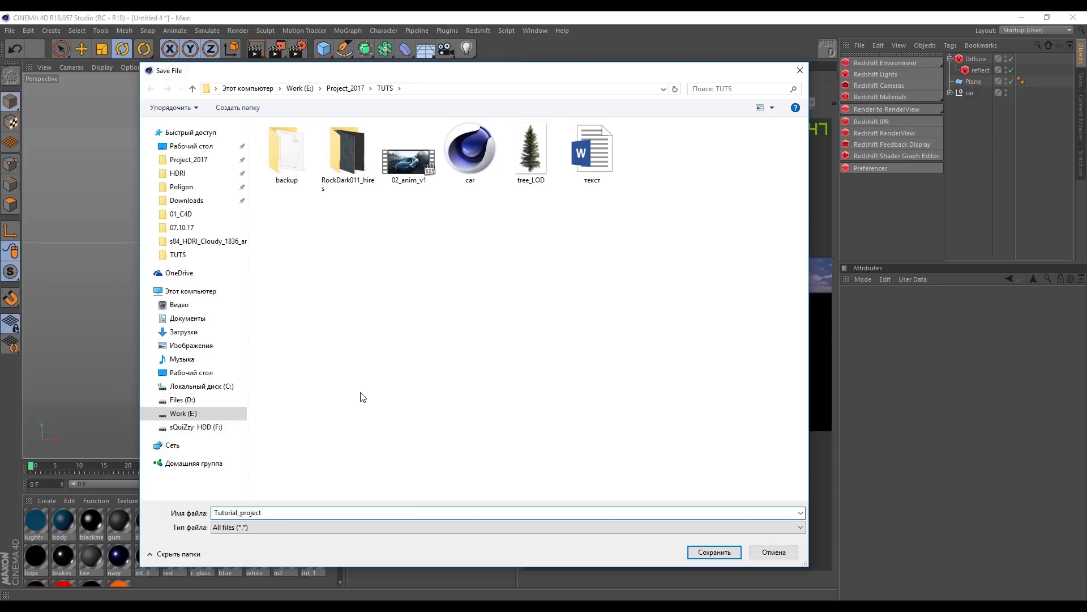
key("Return")
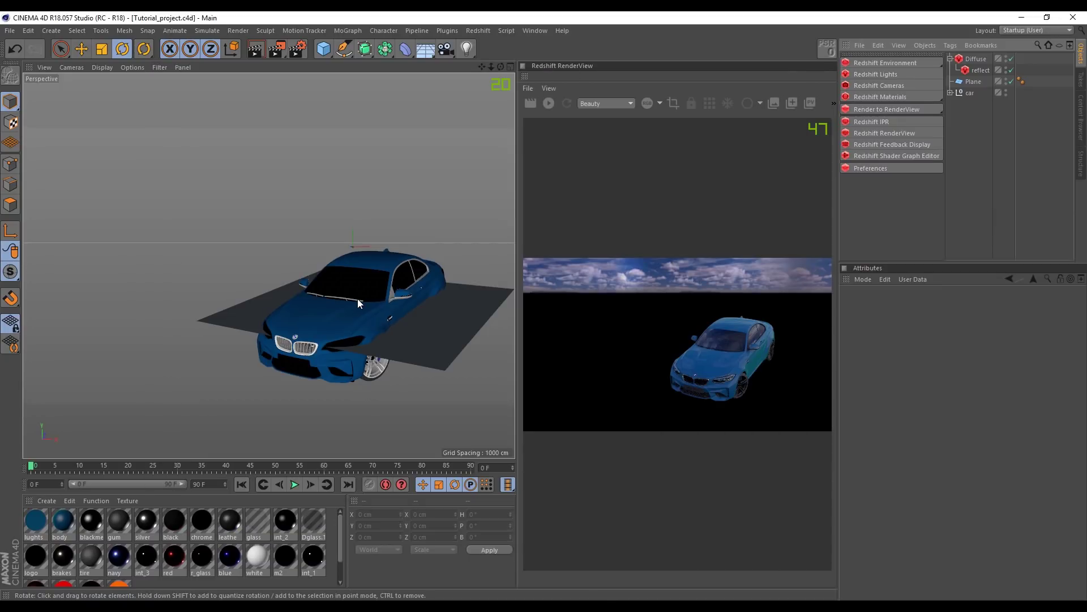
Resize the Plane to 1600 × 1600 cm
mouse_move(355, 300)
left_mouse_down("alt")
mouse_move(441, 334)
mouse_move(436, 297)
mouse_move(461, 293)
left_mouse_up("alt")
left_click(442, 334)
scroll(409, 308, "down", 3)
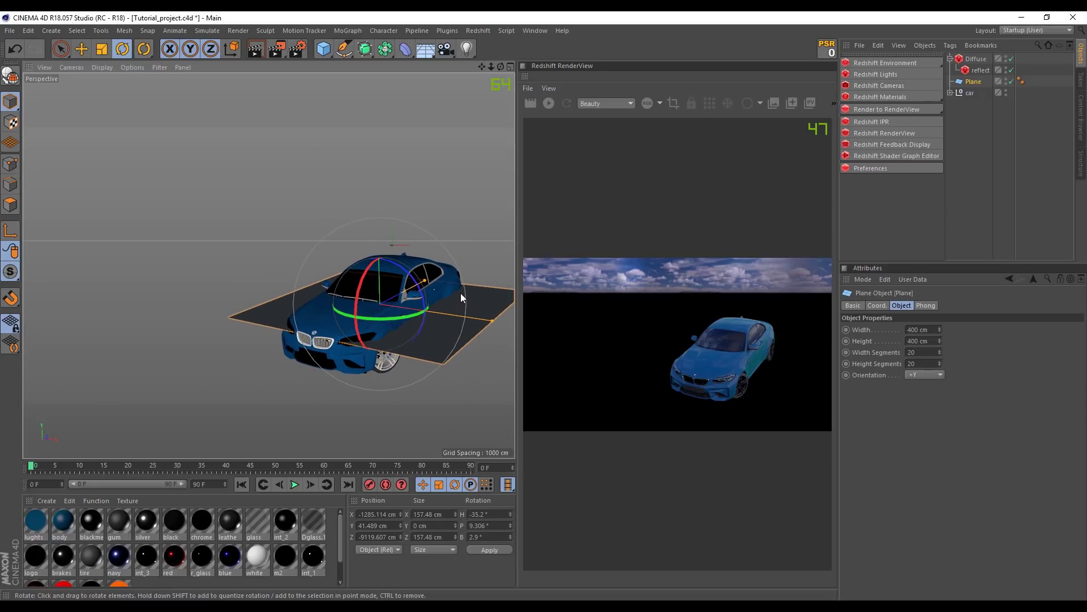
middle_click_drag(448, 294, 399, 261, "alt")
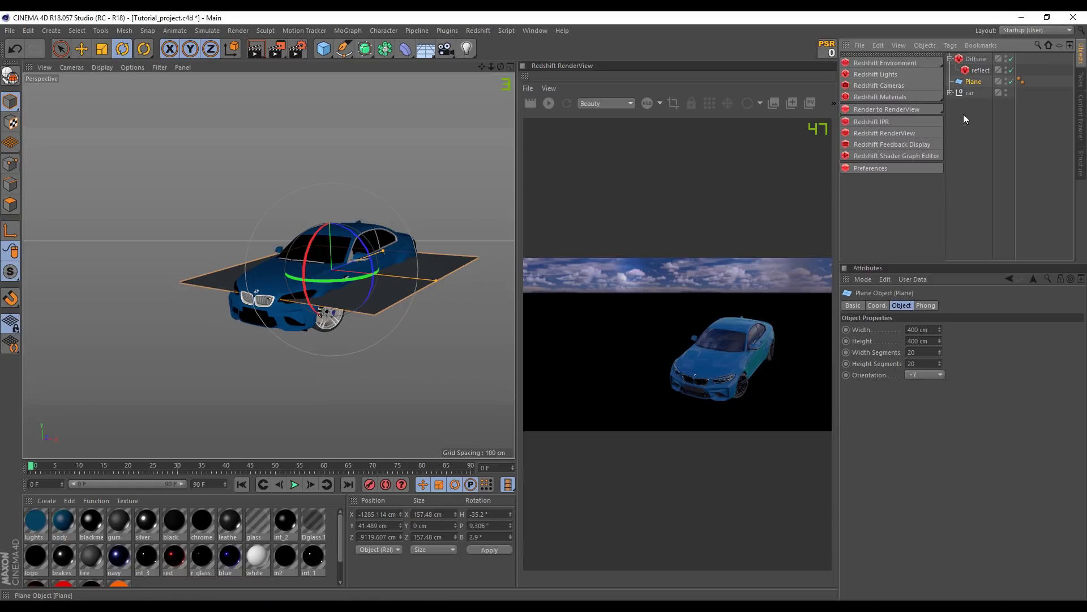
left_click_drag(937, 328, 985, 334)
double_click(928, 329)
type("1600")
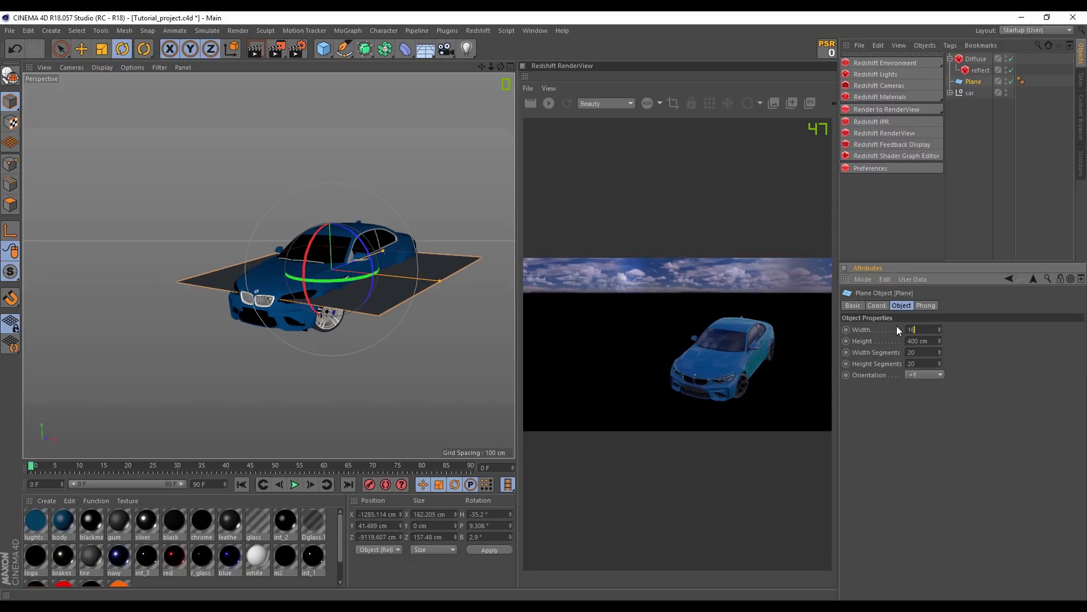
double_click(935, 341)
type("163")
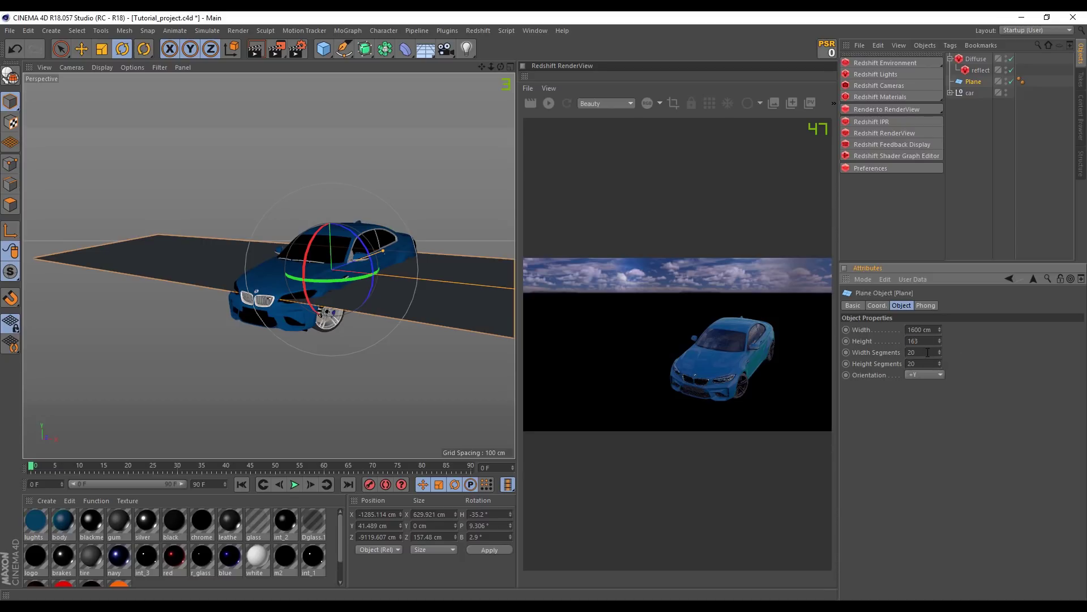
key("Return")
type("00")
key("Return")
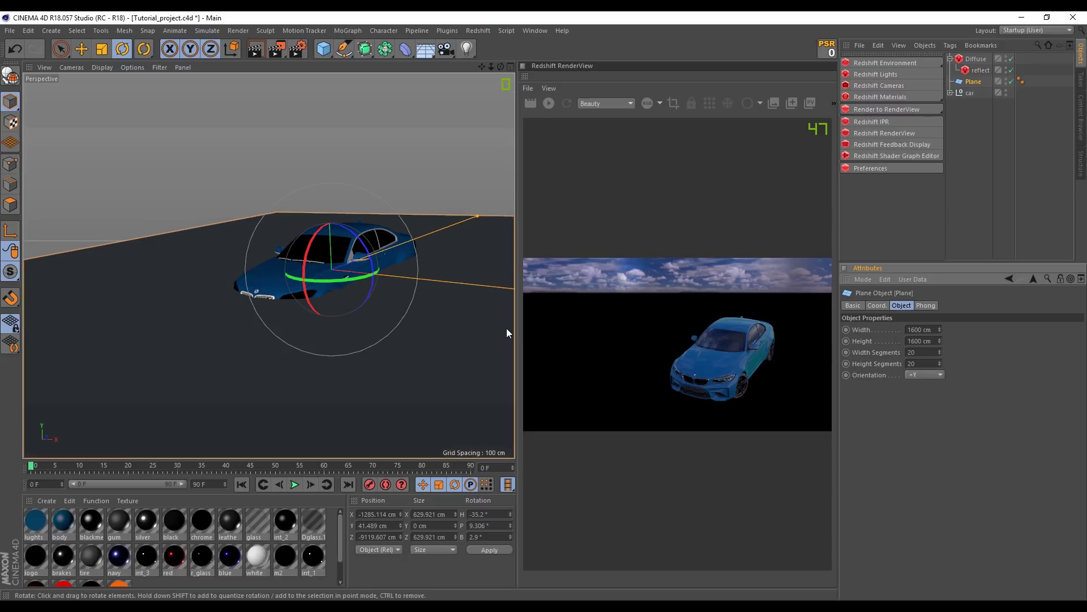
Lower the plane along Y with the Move tool so it sits beneath the car
mouse_move(380, 269)
left_mouse_down("alt")
mouse_move(345, 288)
mouse_move(371, 305)
mouse_move(484, 271)
mouse_move(291, 212)
left_mouse_up("alt")
left_click(82, 49)
mouse_move(388, 265)
left_mouse_down("alt")
mouse_move(376, 209)
mouse_move(376, 221)
left_mouse_up("alt")
left_click_drag(358, 286, 340, 237, "alt")
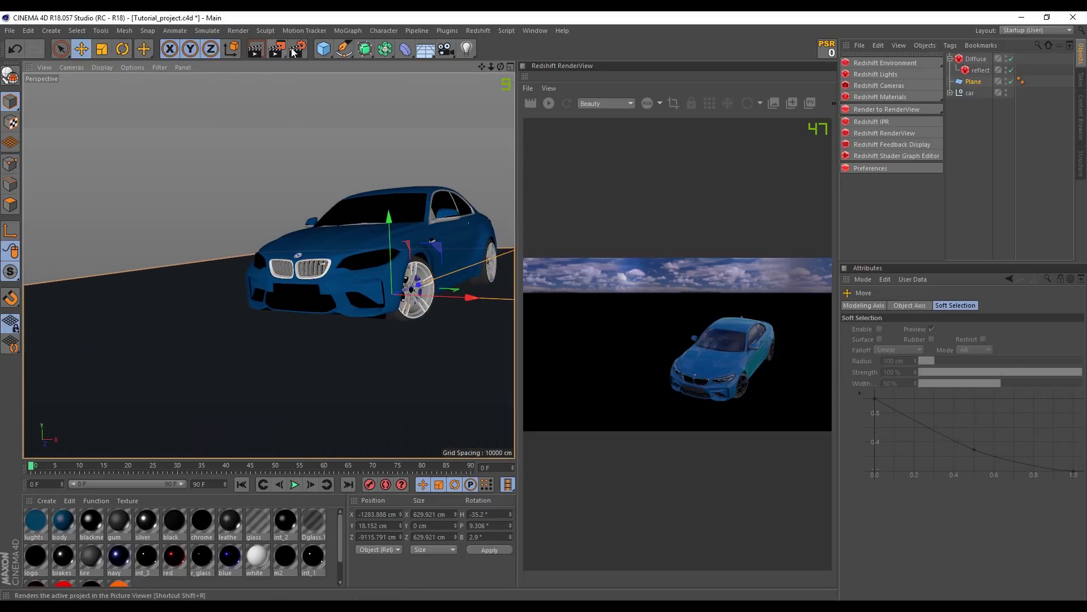
Set the Render Settings output width to 1920 and height to 810 pixels
left_click(297, 49)
mouse_move(284, 34)
left_mouse_down()
mouse_move(397, 173)
mouse_move(384, 182)
left_mouse_up()
type("1920")
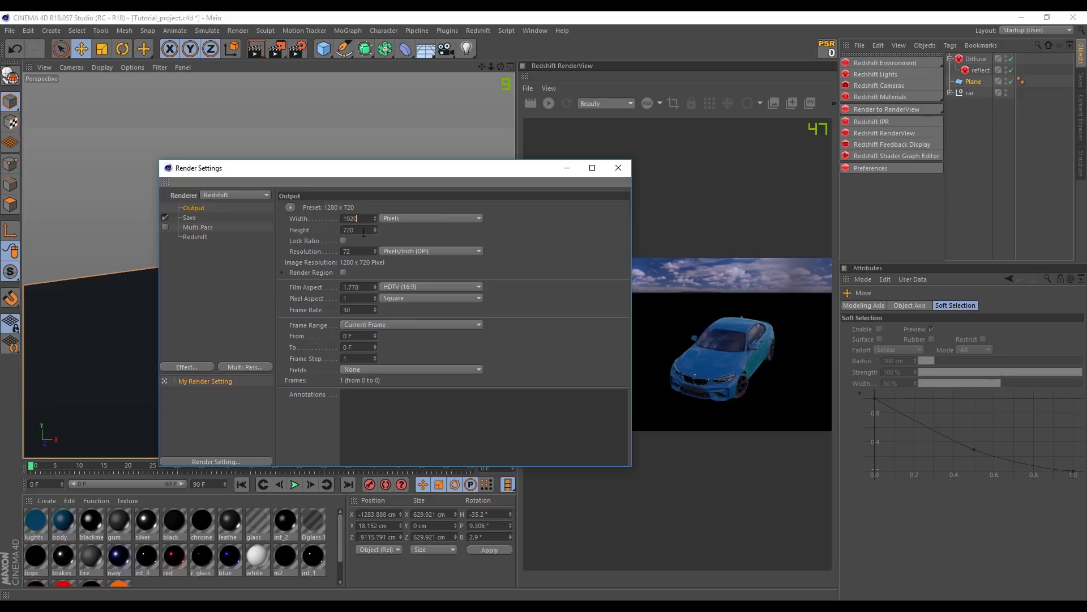
key("Tab")
type("81")
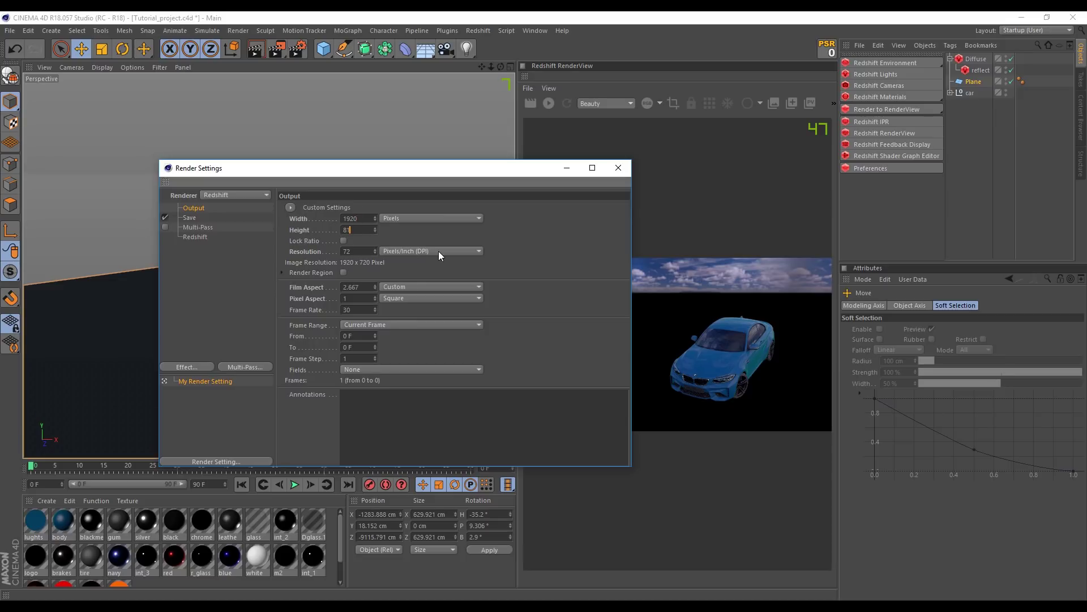
type("0")
key("Return")
left_click(373, 219)
key("Home")
type("1")
key("Return")
left_click(618, 167)
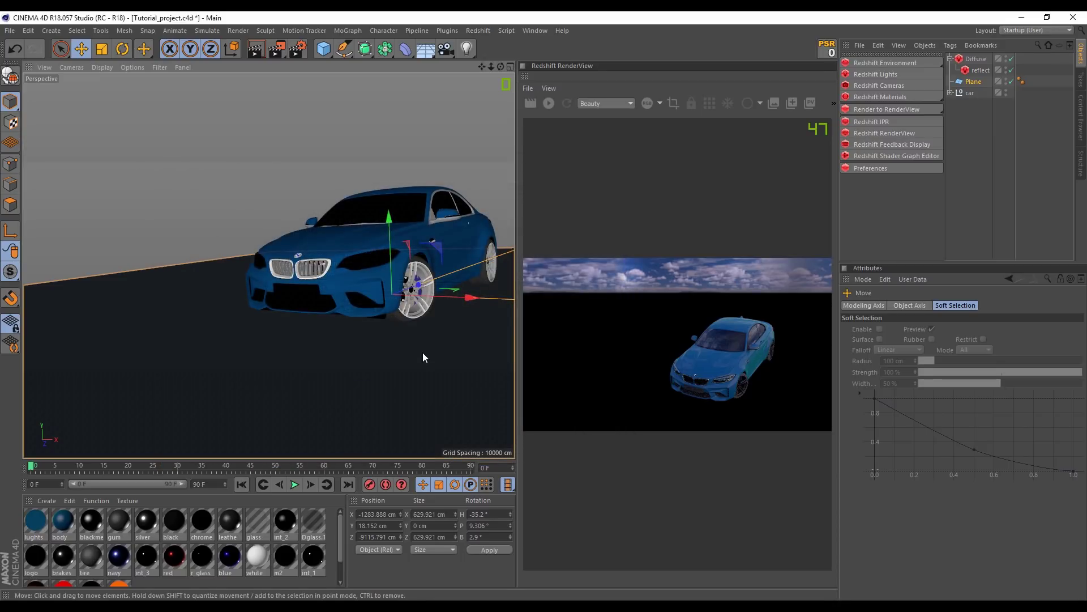
In the viewport configuration's View settings, set Tinted Border Opacity to 70%
left_click(138, 66)
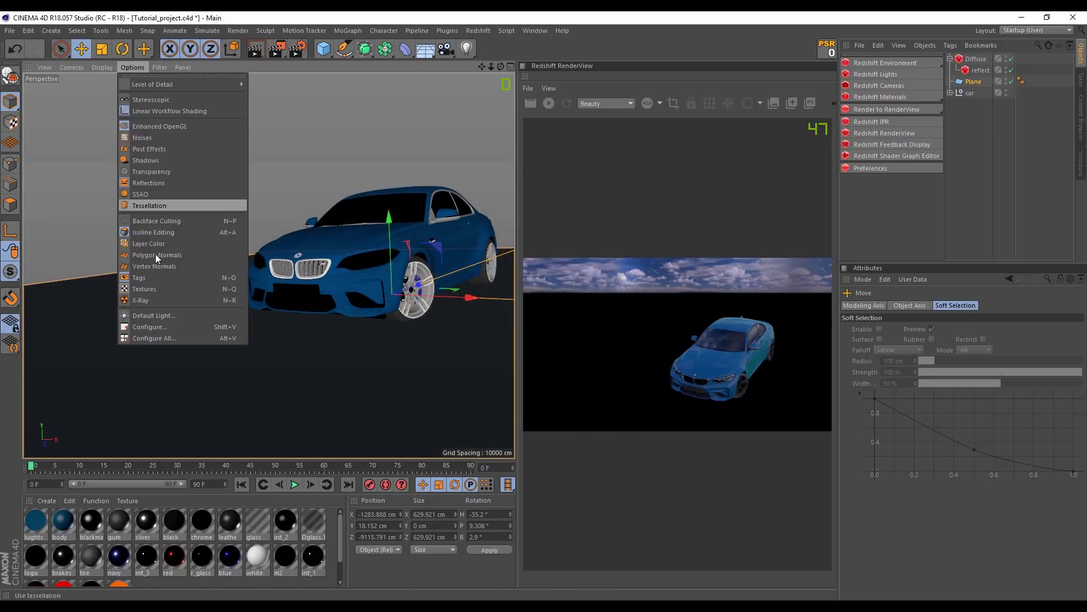
left_click(157, 325)
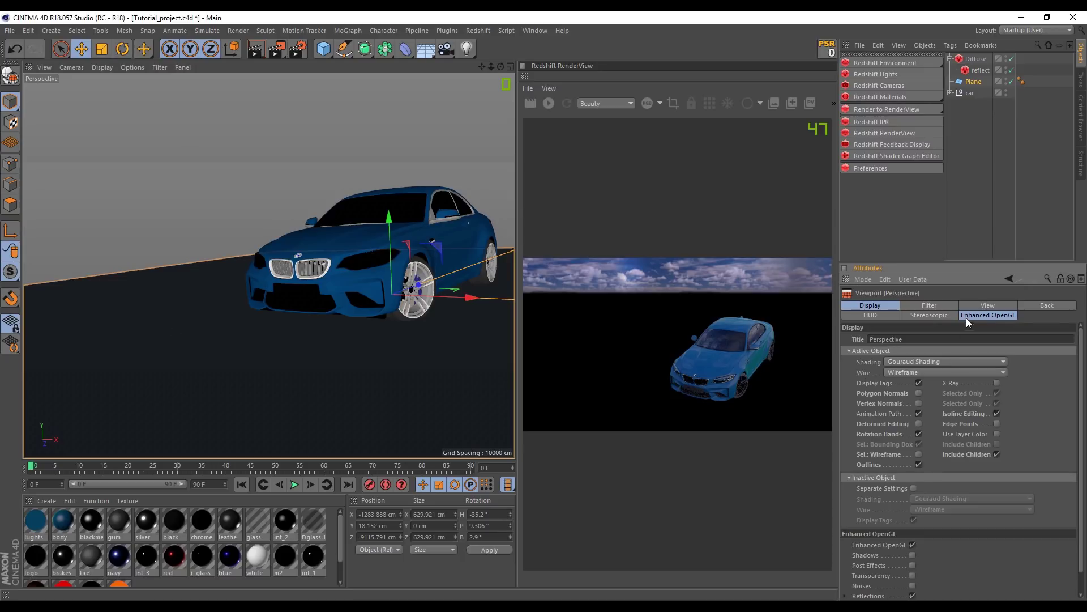
left_click(987, 306)
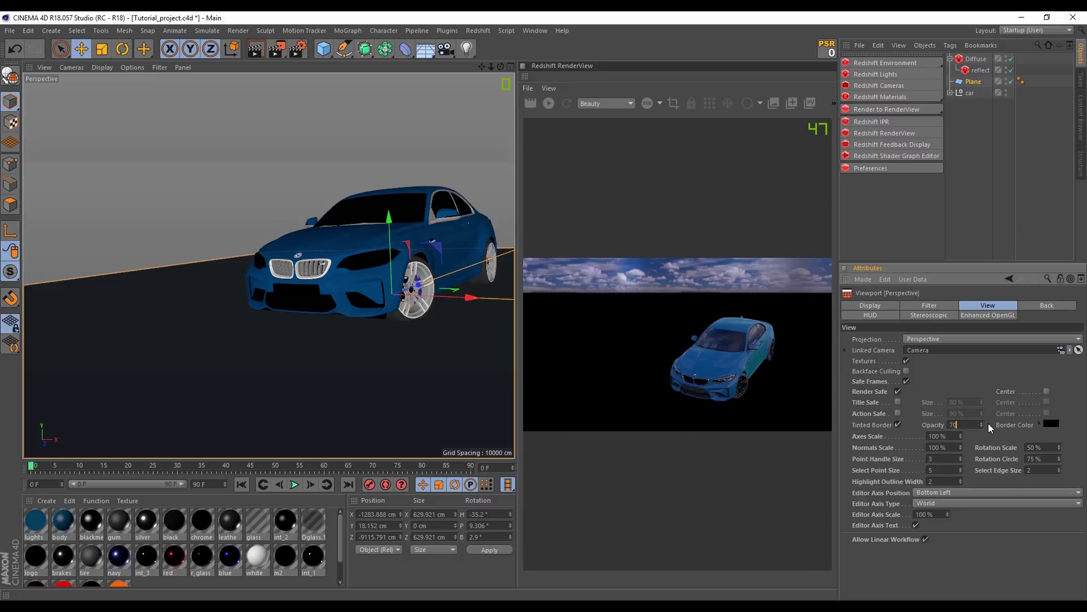
left_click(988, 424)
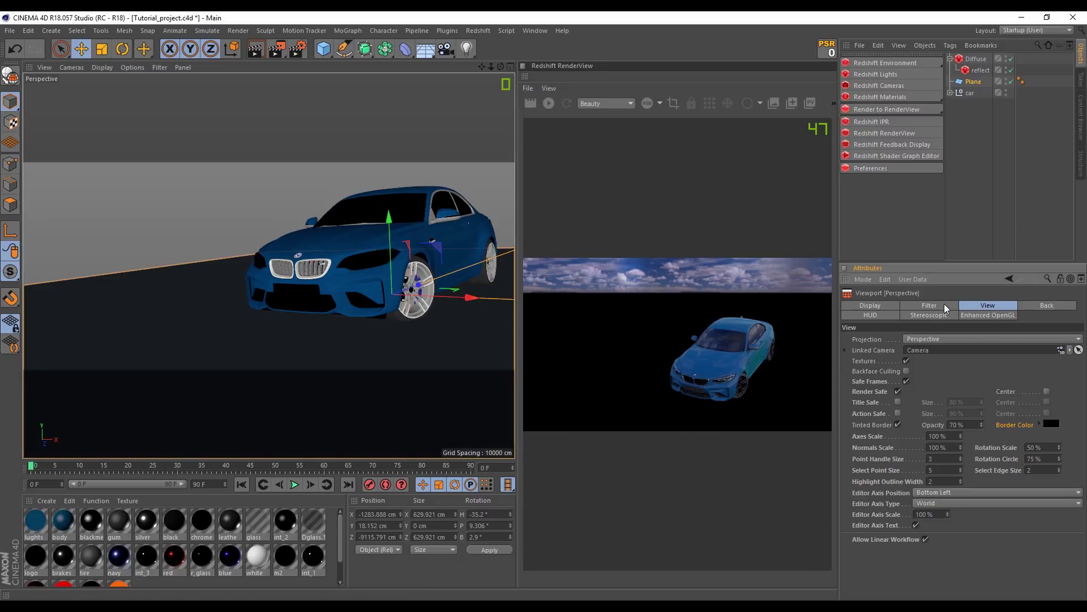
Select the ground plane, show its properties and orbit around the car
left_click(1036, 144)
left_click(969, 83)
mouse_move(396, 272)
left_mouse_down("alt")
mouse_move(382, 256)
mouse_move(390, 231)
mouse_move(344, 278)
mouse_move(349, 267)
left_mouse_up("alt")
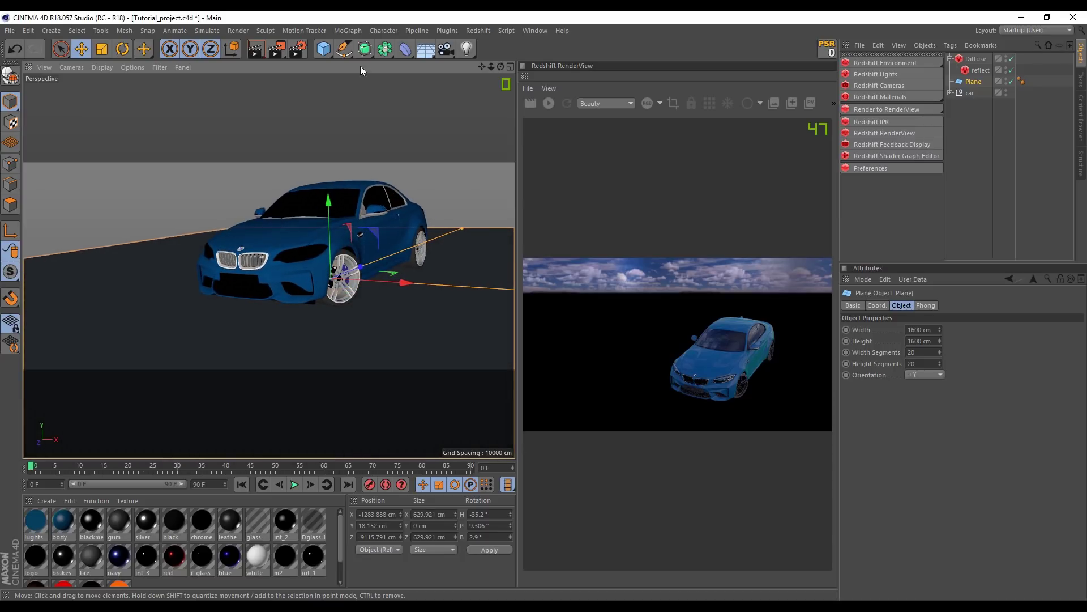
Add a camera with a 30 mm focal length and orbit it to frame the car
left_click(447, 50)
left_click(929, 354)
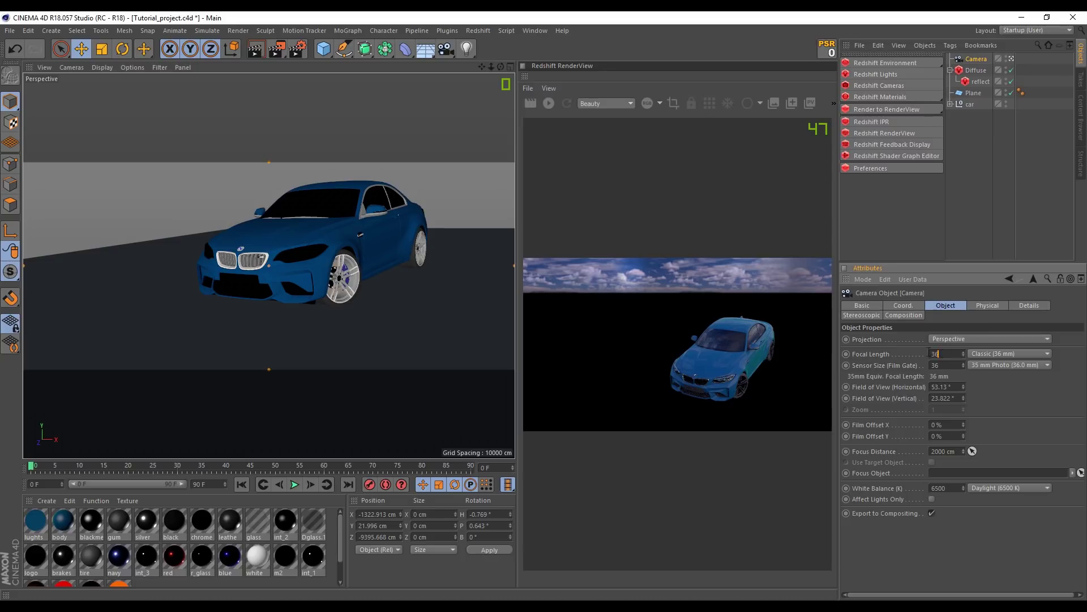
type("0")
key("Return")
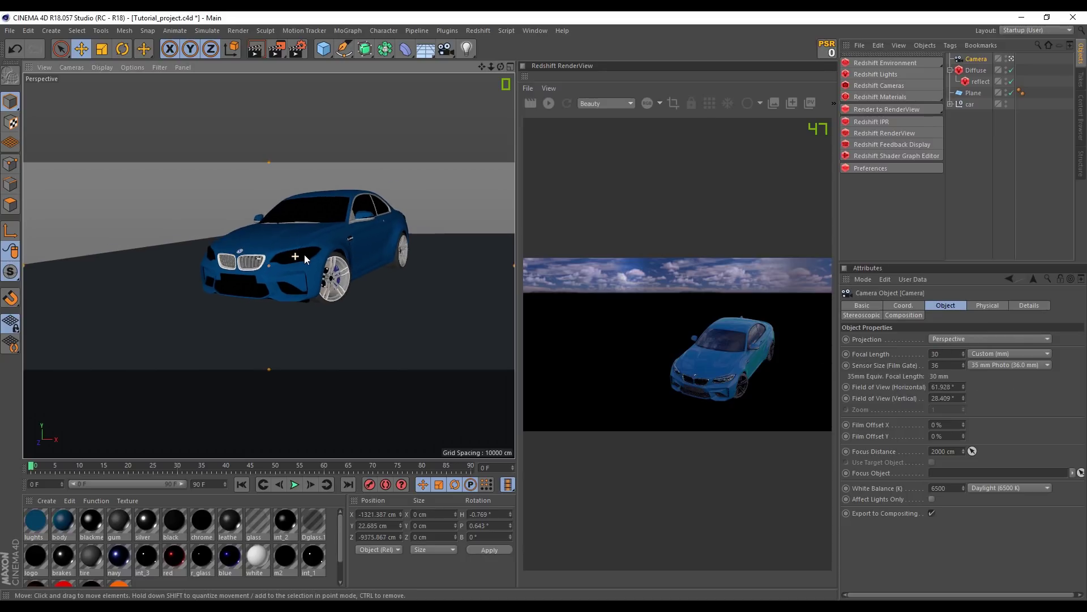
scroll(308, 256, "up", 2)
left_click_drag(318, 264, 322, 250, "alt")
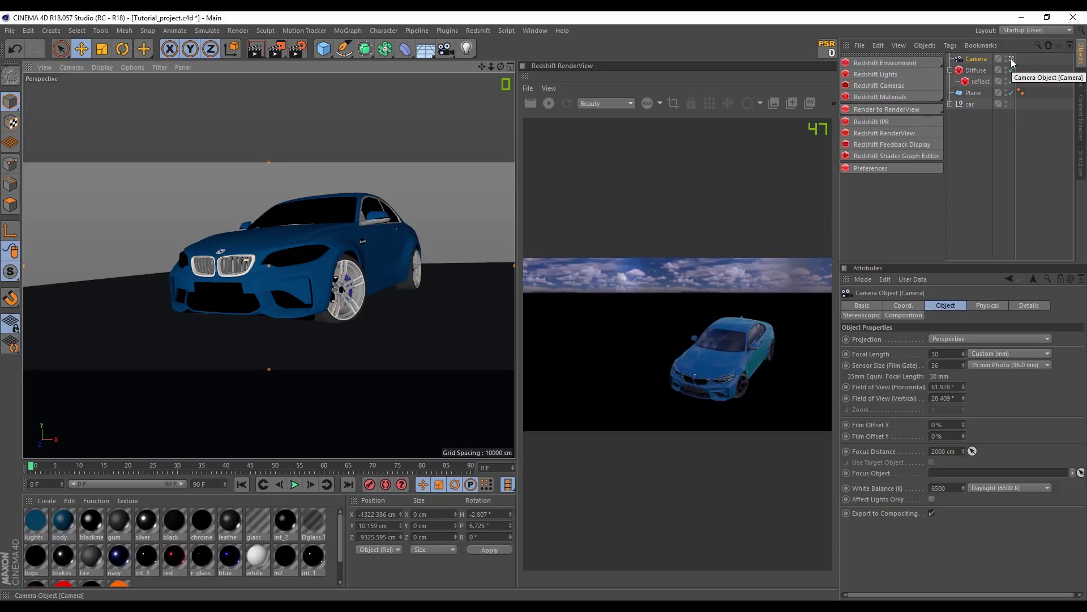
Select the ground plane and pull the view back to see all of it
left_click(969, 93)
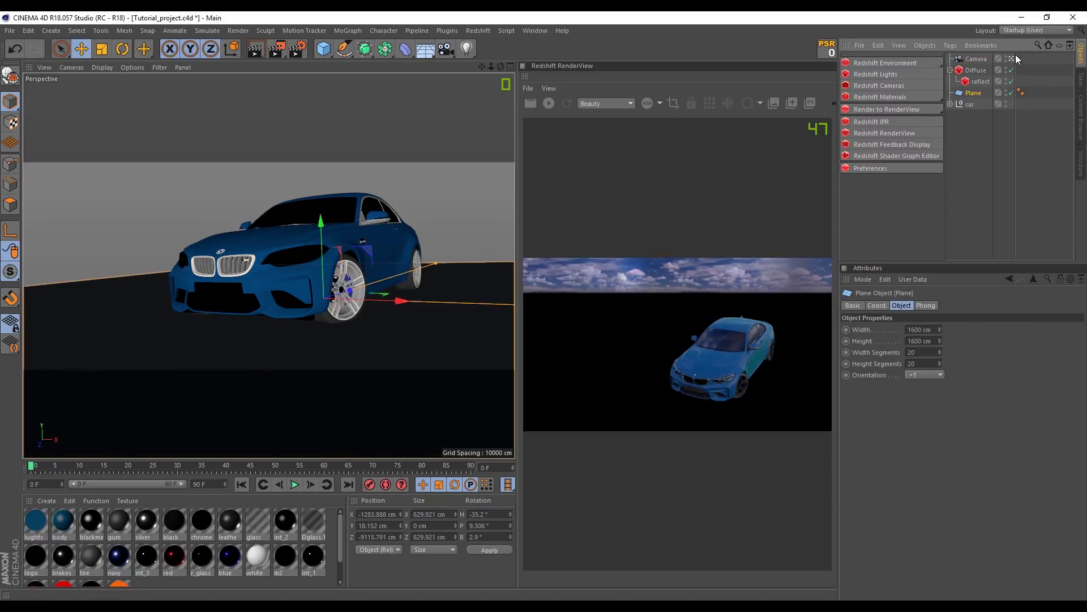
mouse_move(363, 267)
left_mouse_down("alt")
mouse_move(400, 280)
mouse_move(349, 291)
left_mouse_up("alt")
scroll(373, 306, "down", 5)
scroll(348, 287, "up", 2)
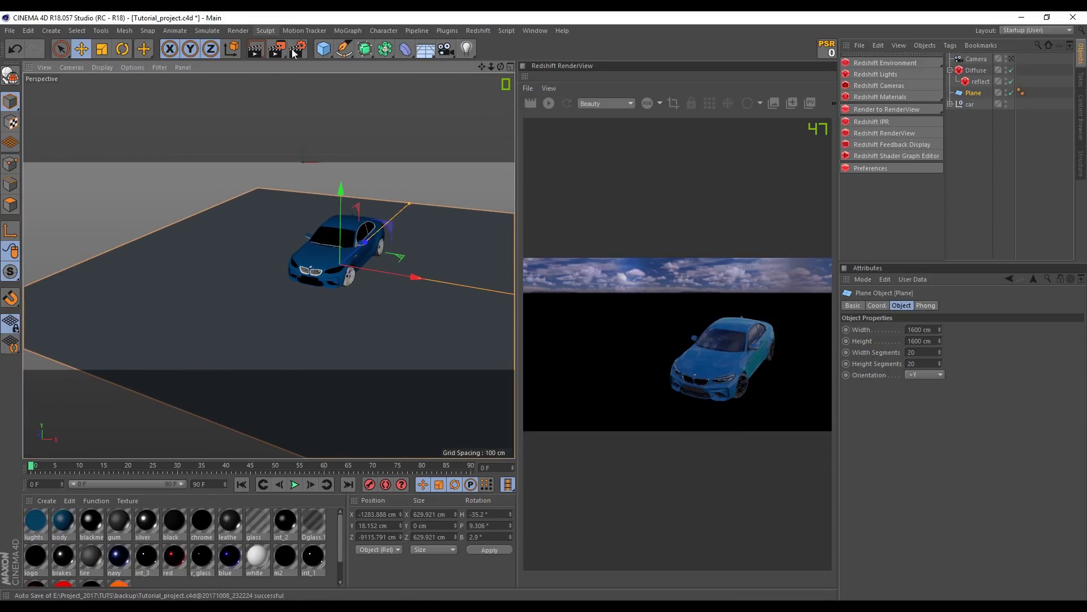
Add a Displacer to the plane using a Luka Noise shader at 500% global scale
left_click(405, 49)
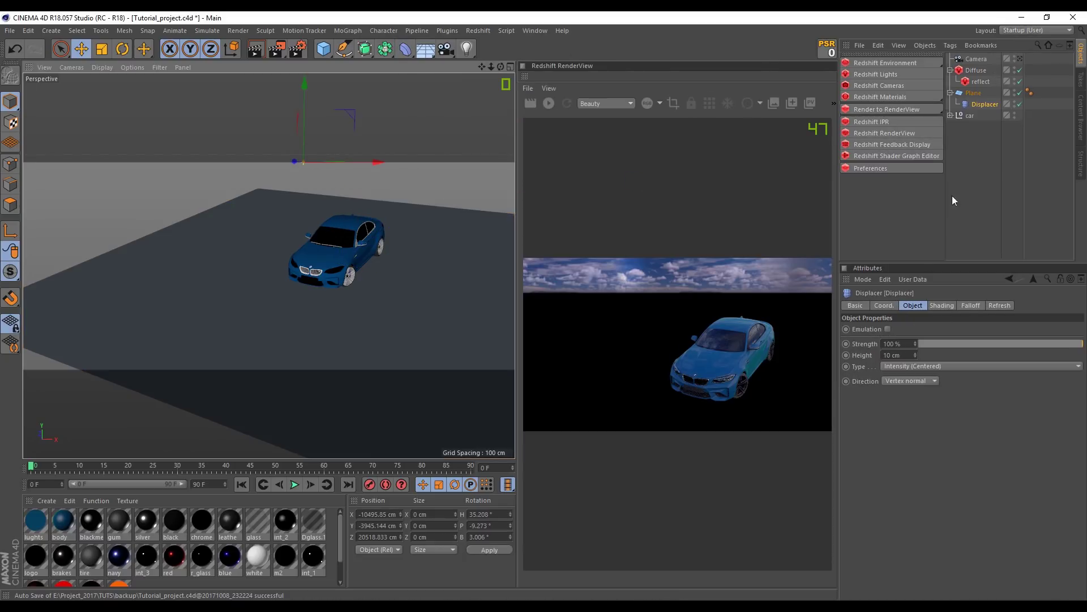
left_click(940, 306)
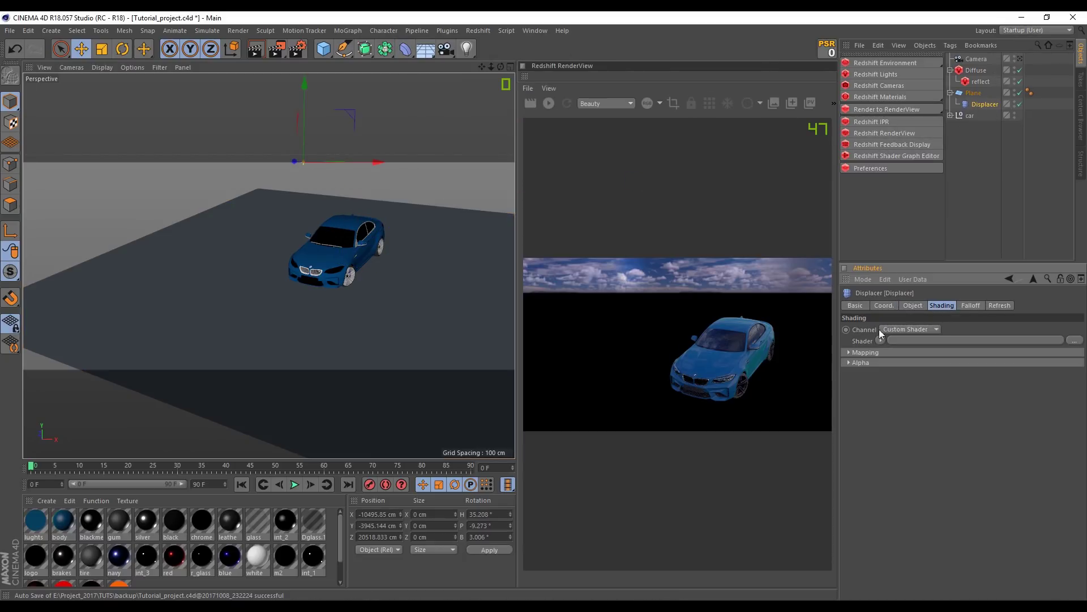
left_click(880, 340)
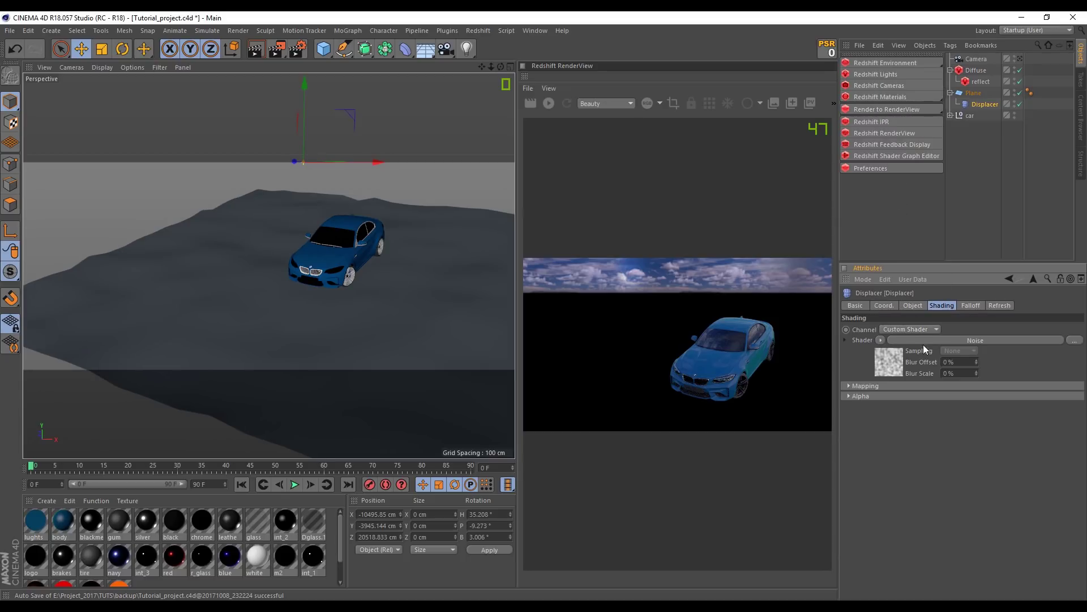
left_click(886, 358)
left_click(932, 431)
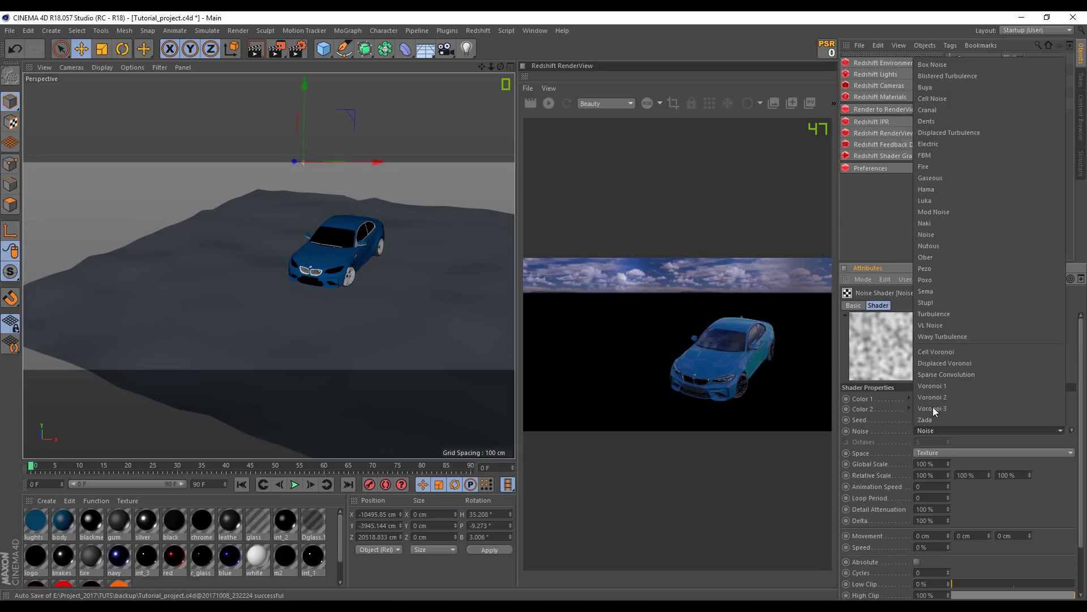
left_click(922, 201)
left_click(933, 463)
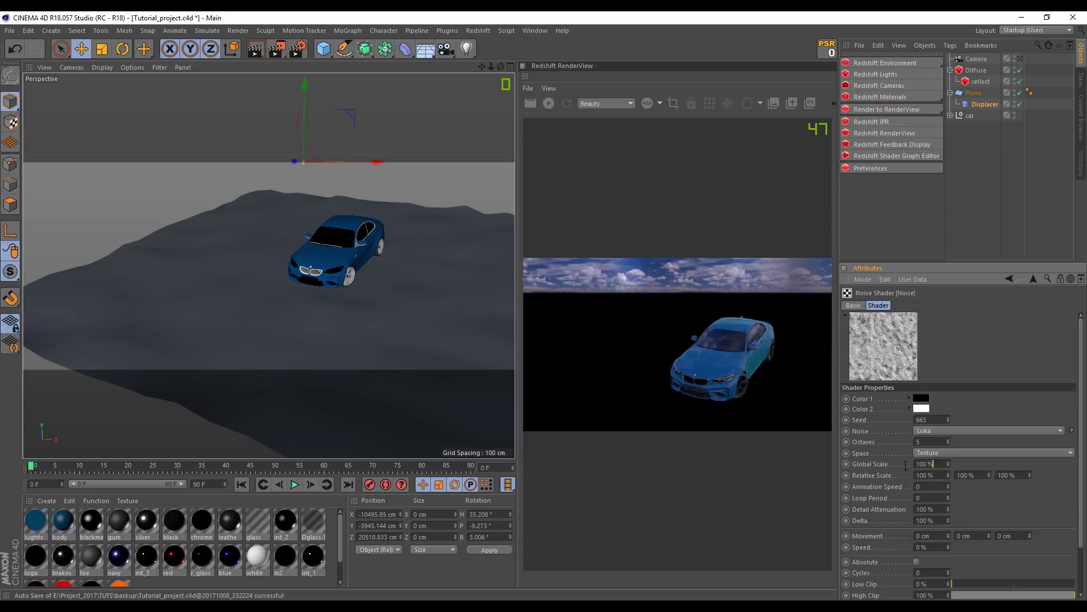
type("500")
key("Return")
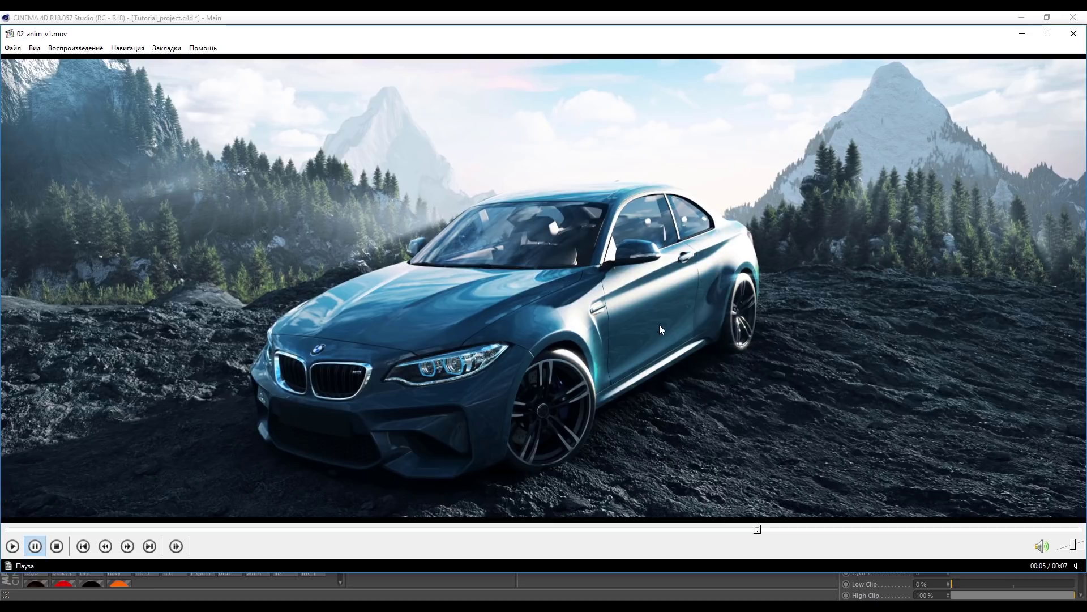
left_click(1019, 37)
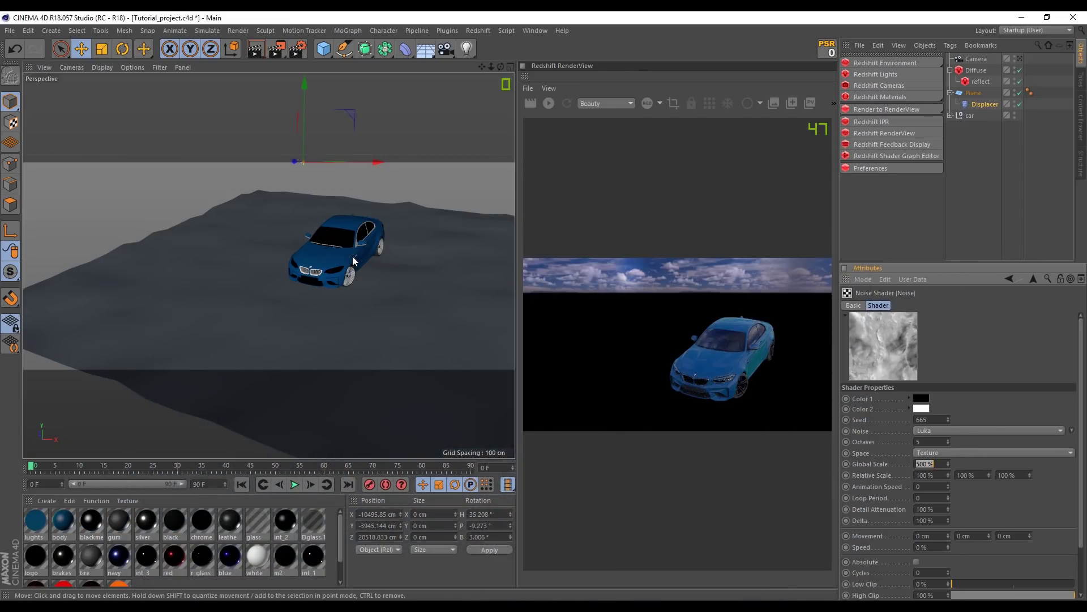
Widen the viewport and raise the Displacer height to 32 cm
left_click_drag(515, 253, 532, 251)
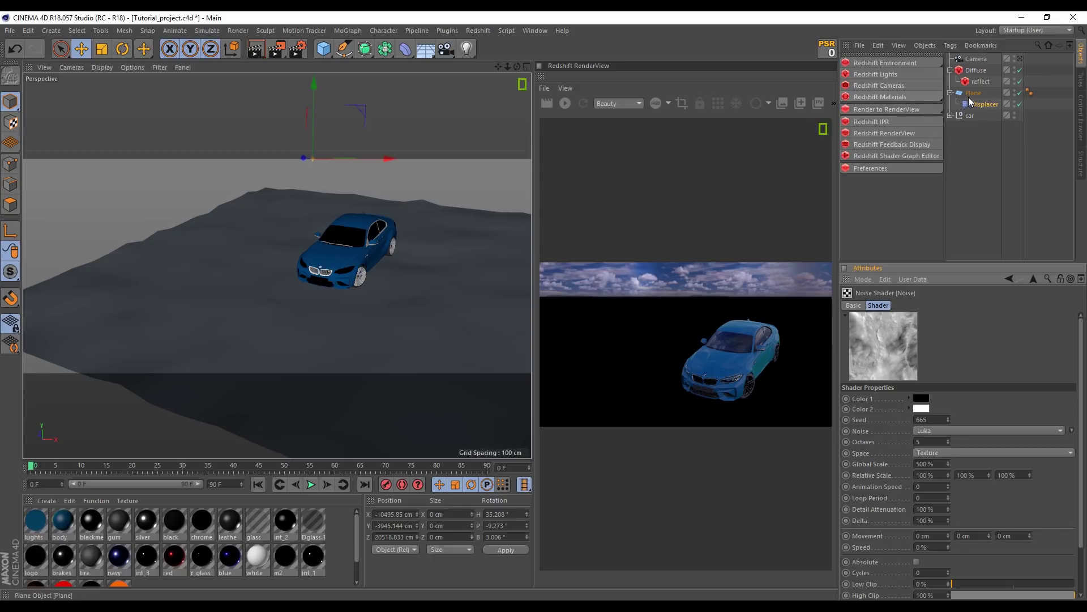
left_click(984, 104)
left_click(911, 304)
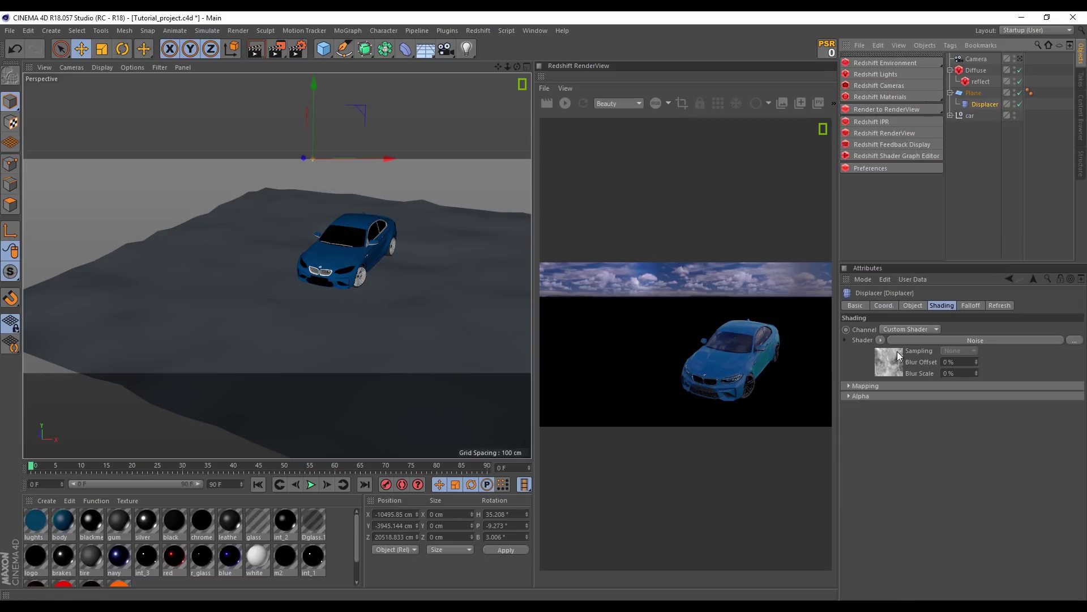
left_click_drag(915, 353, 915, 334)
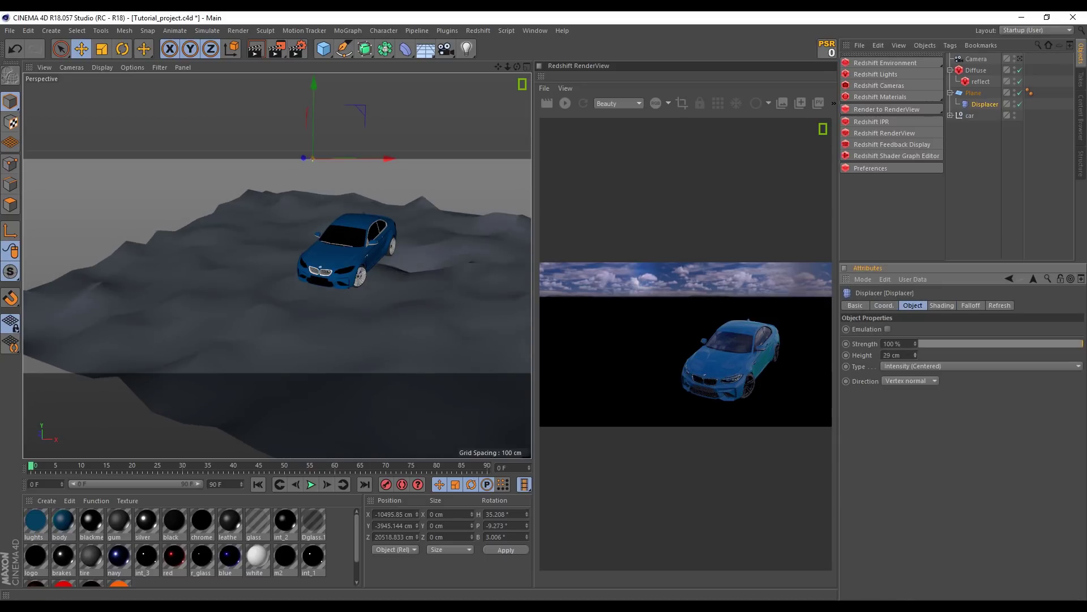
left_click_drag(384, 252, 413, 273, "alt")
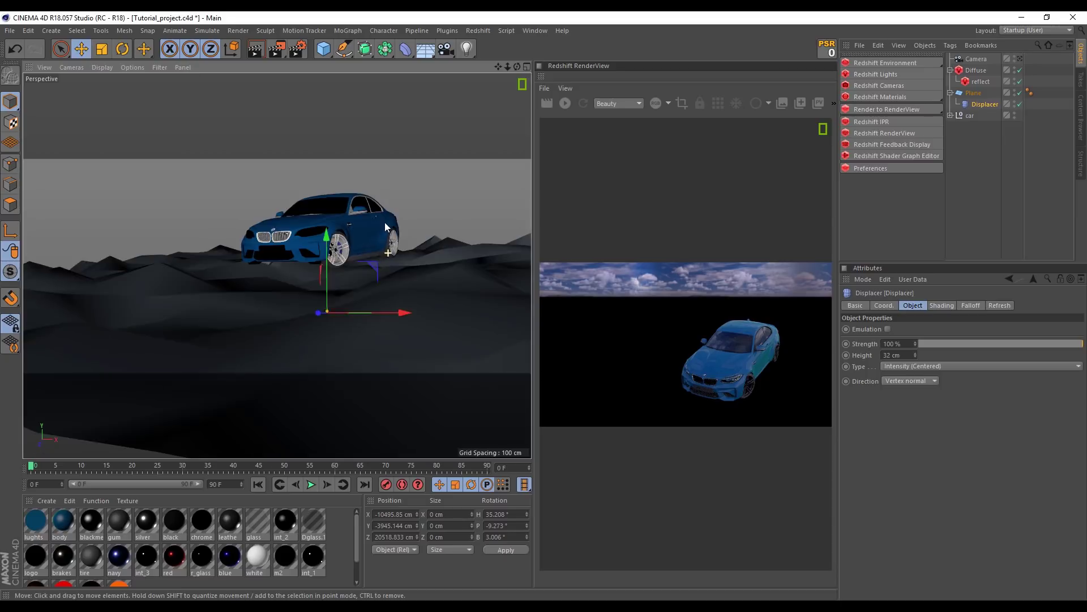
Give the ground plane 500 width and 500 height segments
left_click(883, 304)
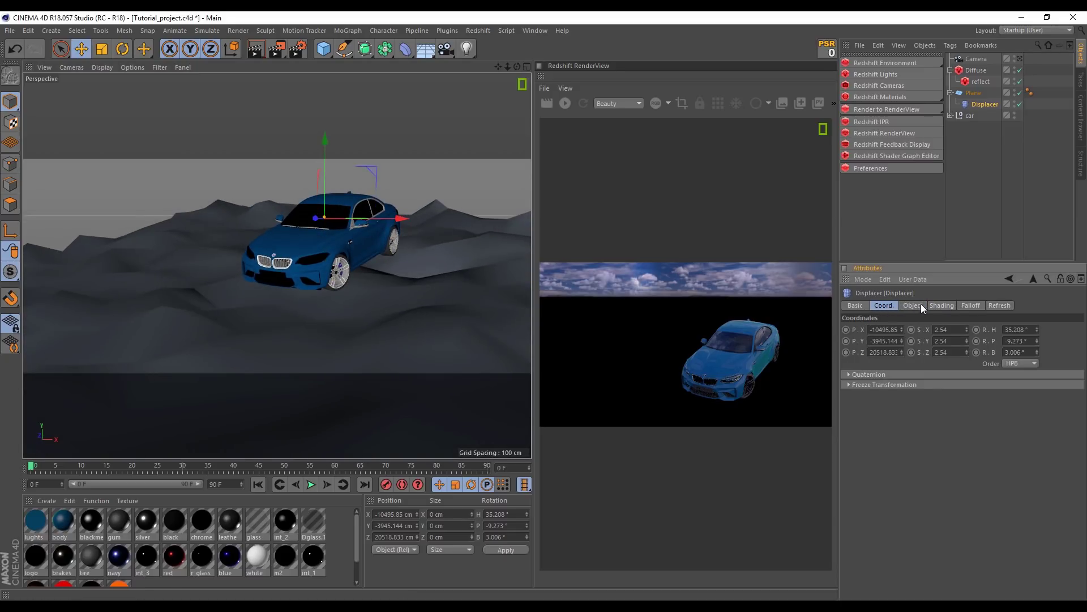
left_click(921, 305)
left_click(974, 93)
left_click(917, 352)
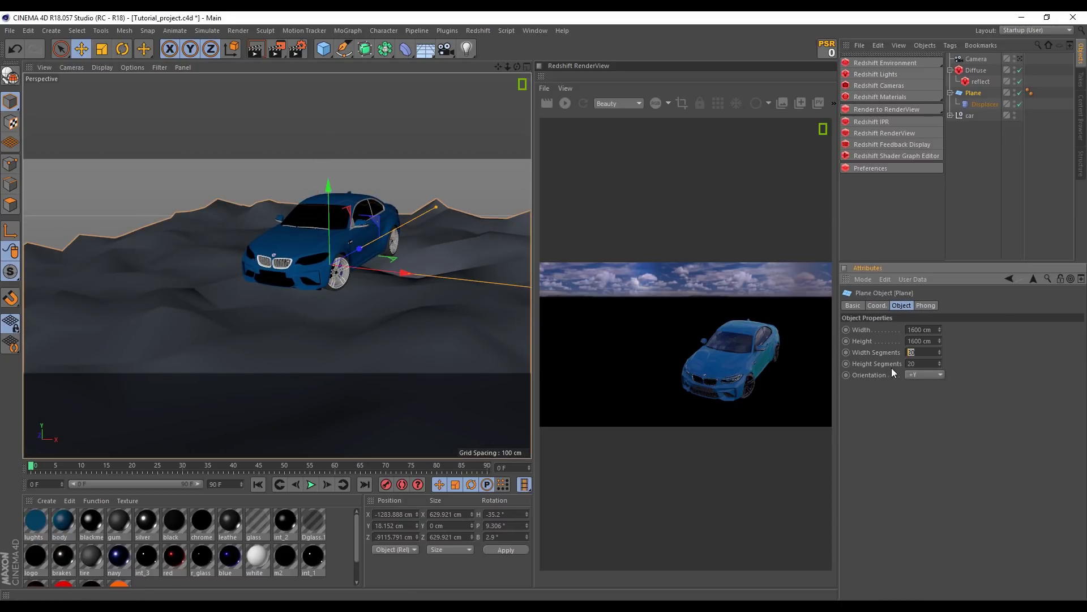
type("00")
key("Tab")
type("500")
key("Return")
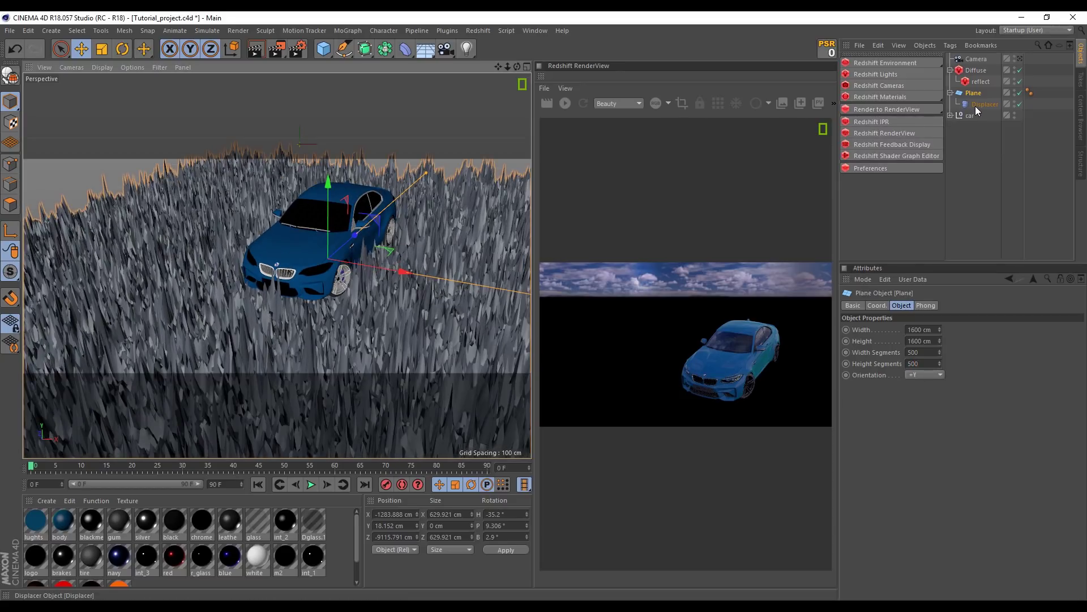
Raise the Displacer's noise octaves to 4
left_click(978, 103)
mouse_move(410, 283)
left_mouse_down("alt")
mouse_move(355, 337)
mouse_move(392, 220)
mouse_move(380, 279)
left_mouse_up("alt")
left_click(942, 305)
left_click(889, 363)
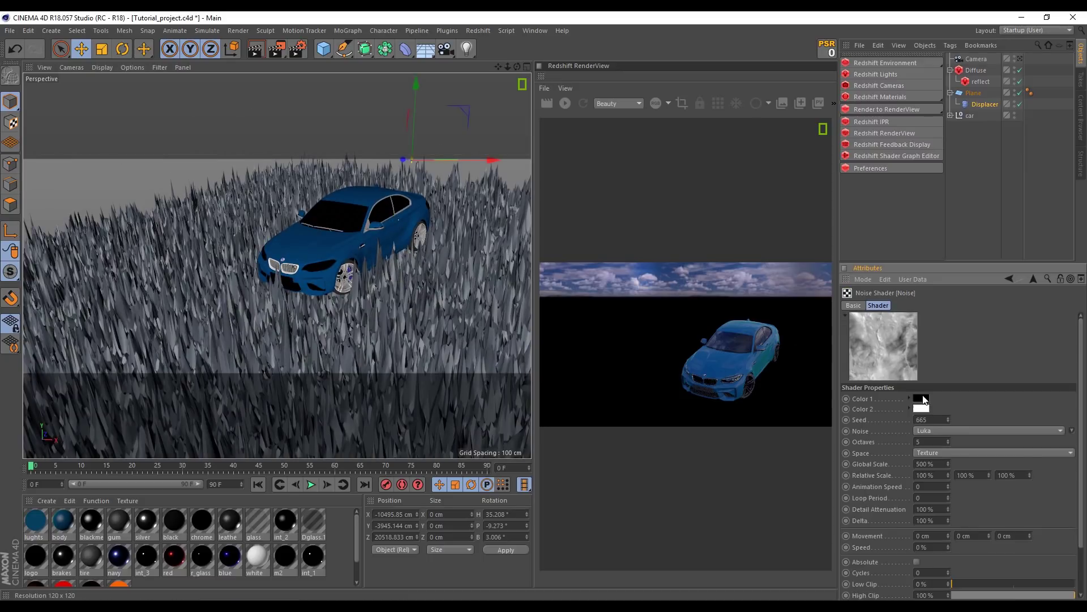
key("Return")
type("3")
key("Return")
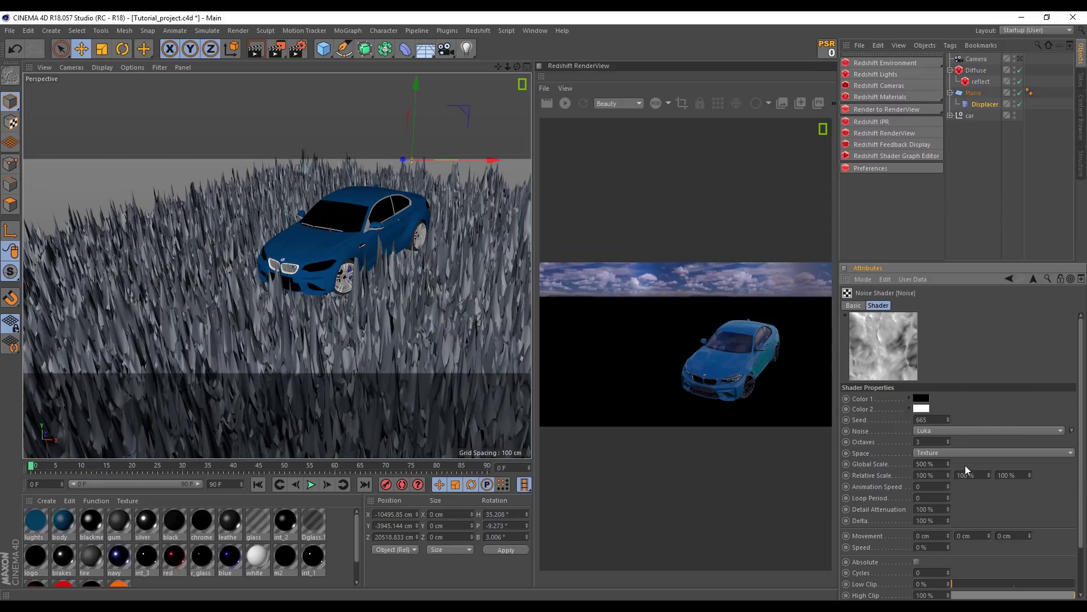
left_click(948, 440)
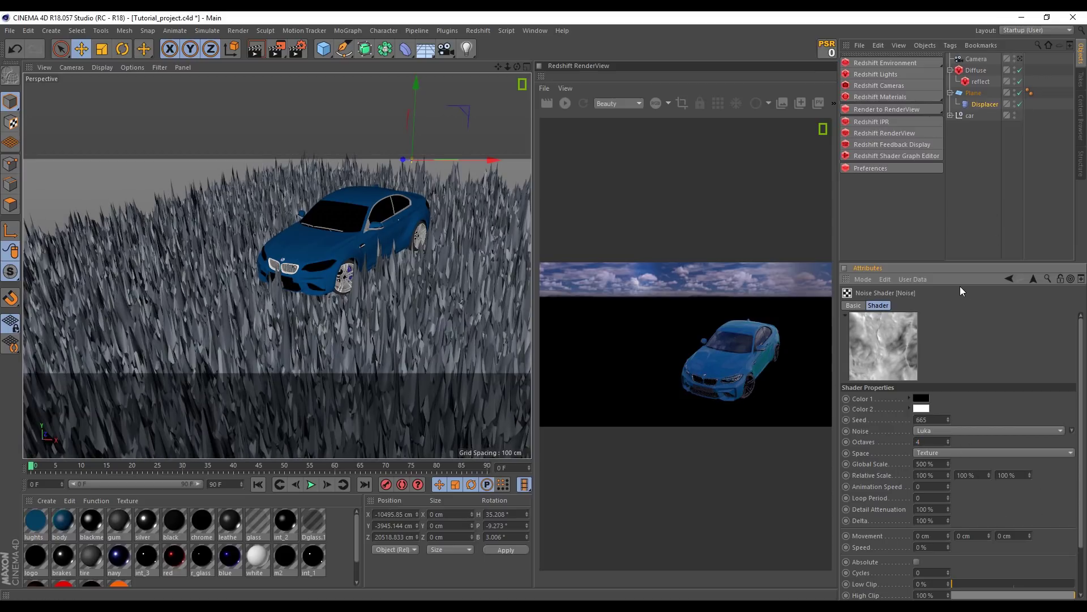
Switch the noise Space to UV (2D), then select the ground plane
left_click_drag(956, 268, 956, 201)
left_click(922, 389)
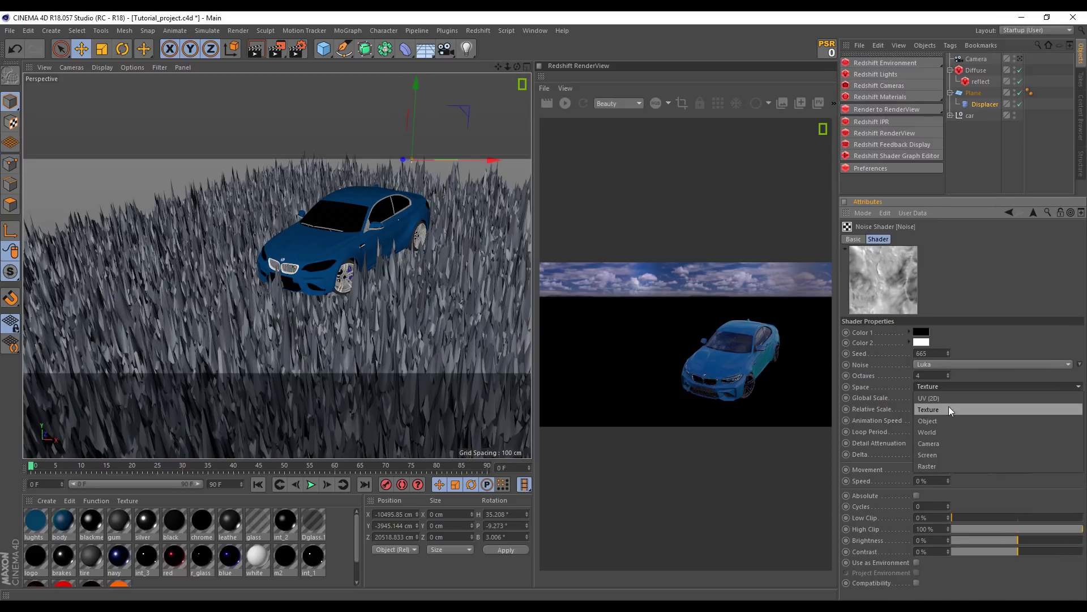
left_click(950, 397)
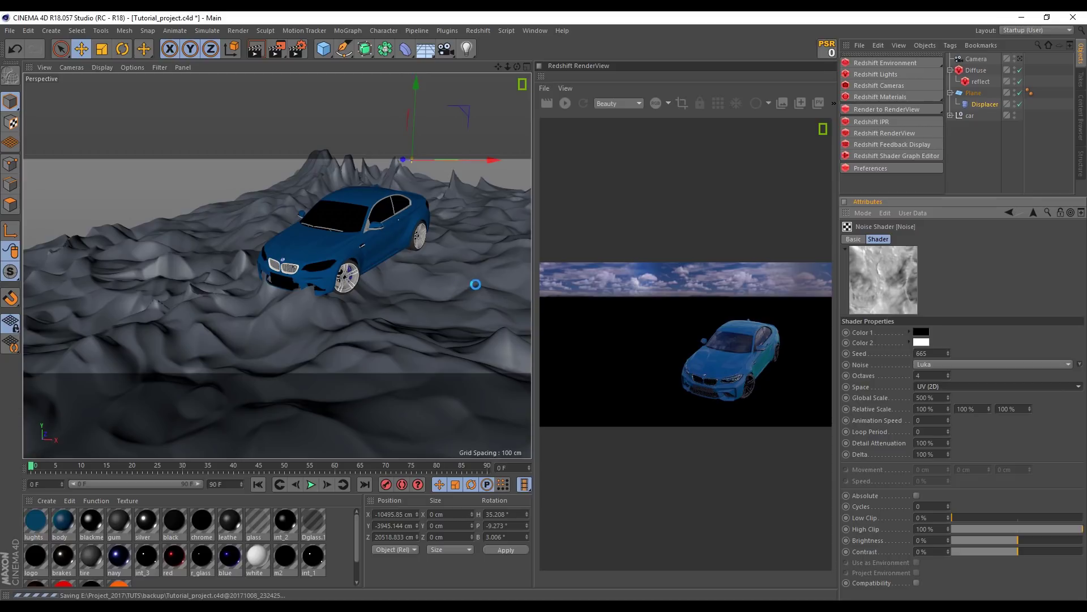
left_click(430, 293)
mouse_move(392, 284)
left_mouse_down("alt")
mouse_move(426, 262)
mouse_move(399, 283)
left_mouse_up("alt")
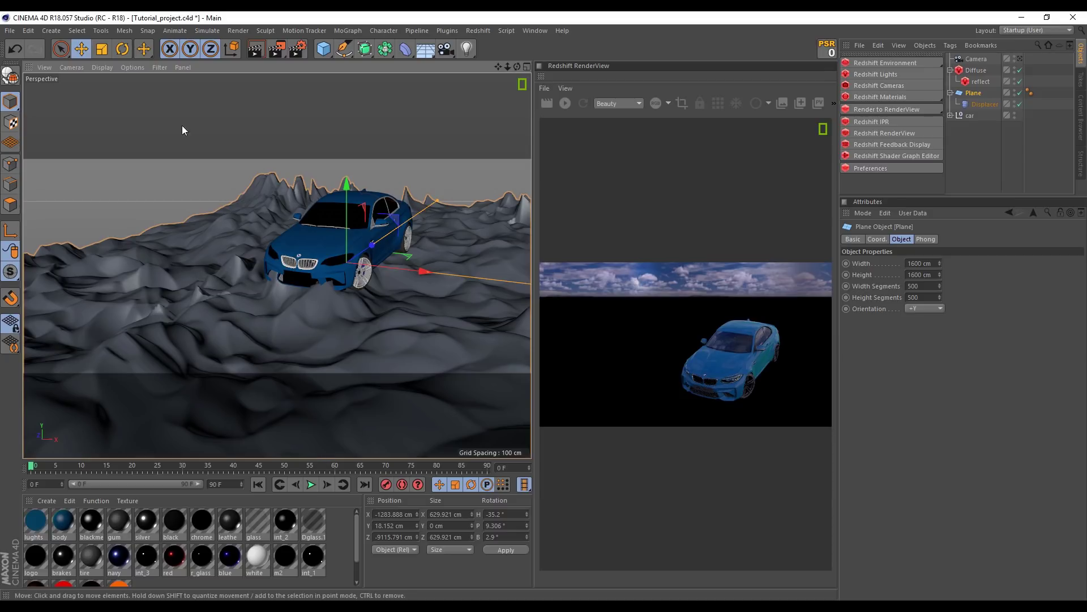
Set Preferences > Files Auto-Save Every to 4 minutes and close Preferences
left_click(28, 31)
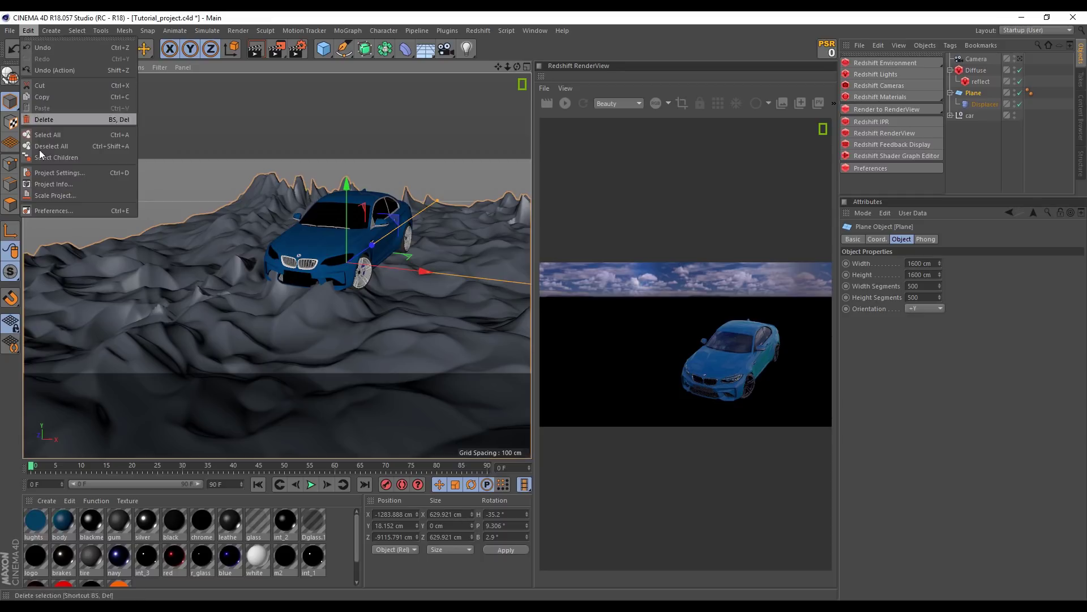
left_click(46, 210)
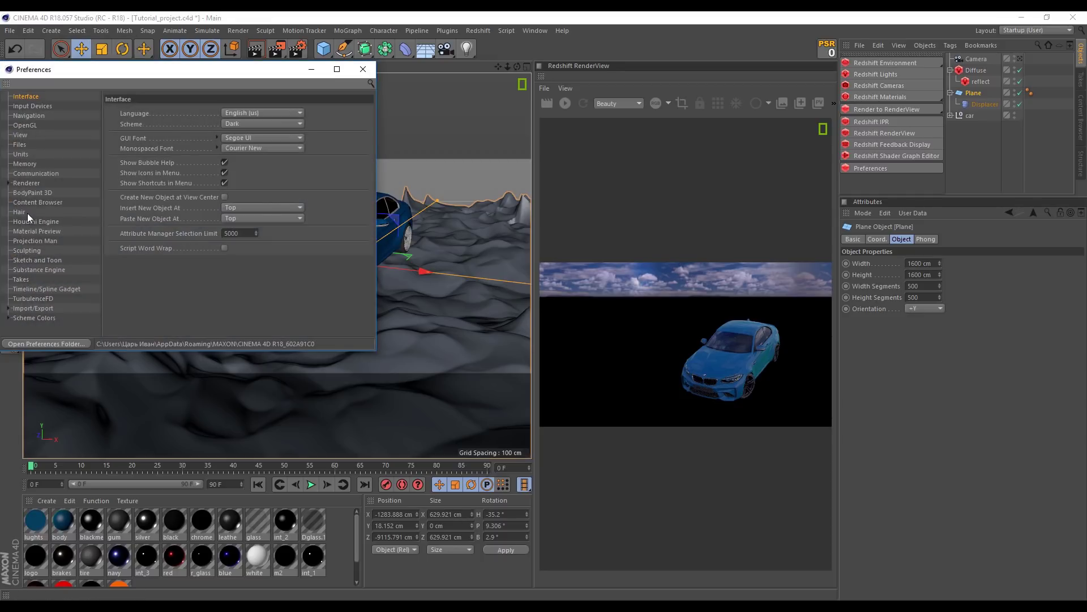
left_click(20, 145)
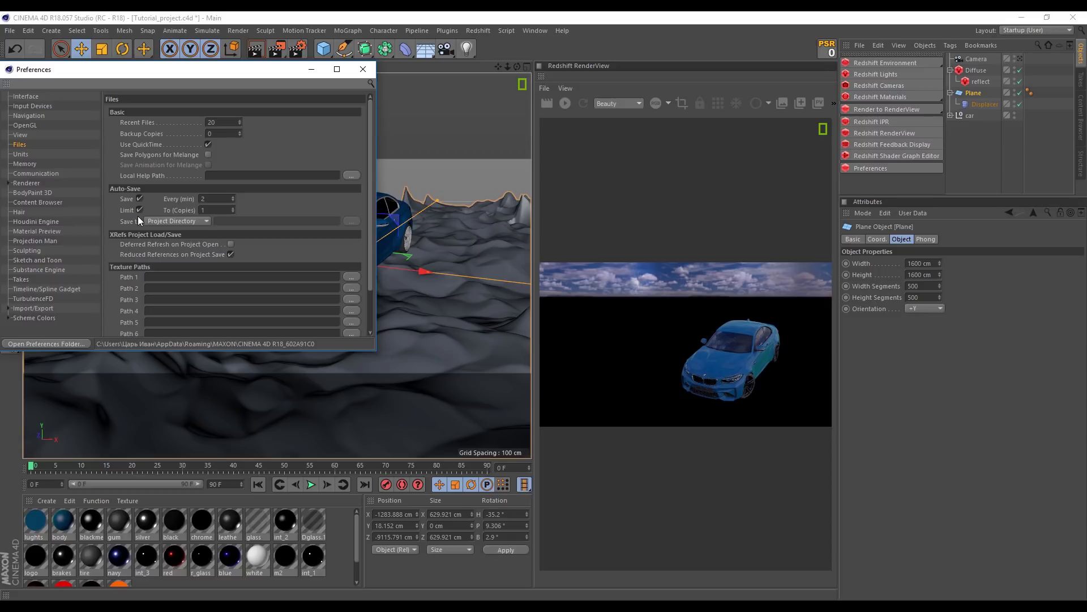
double_click(197, 199)
double_click(214, 210)
left_click_drag(215, 70, 266, 109)
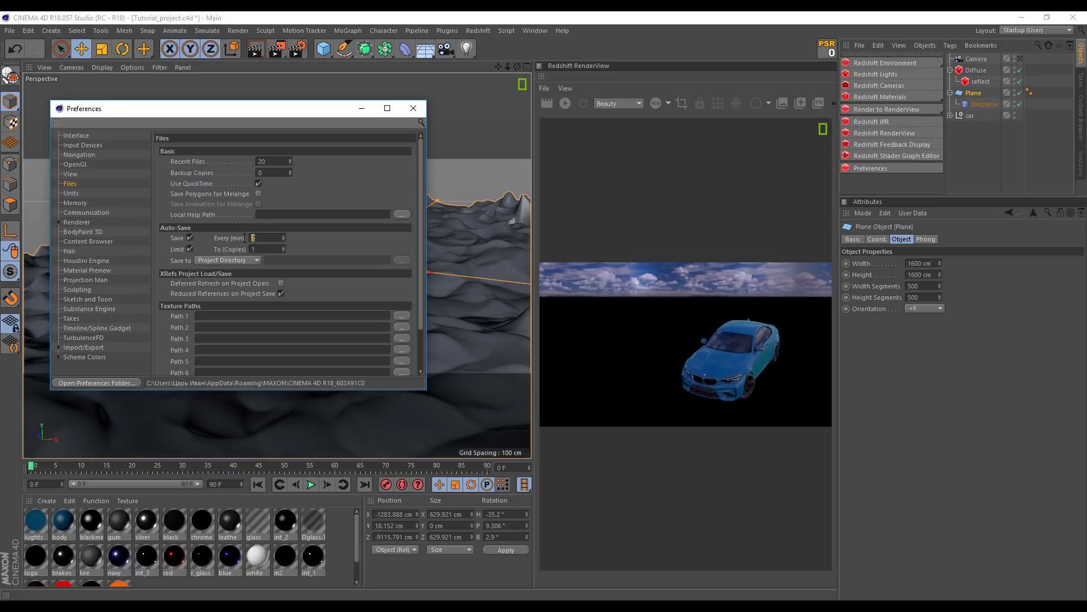
type("4")
left_click(413, 108)
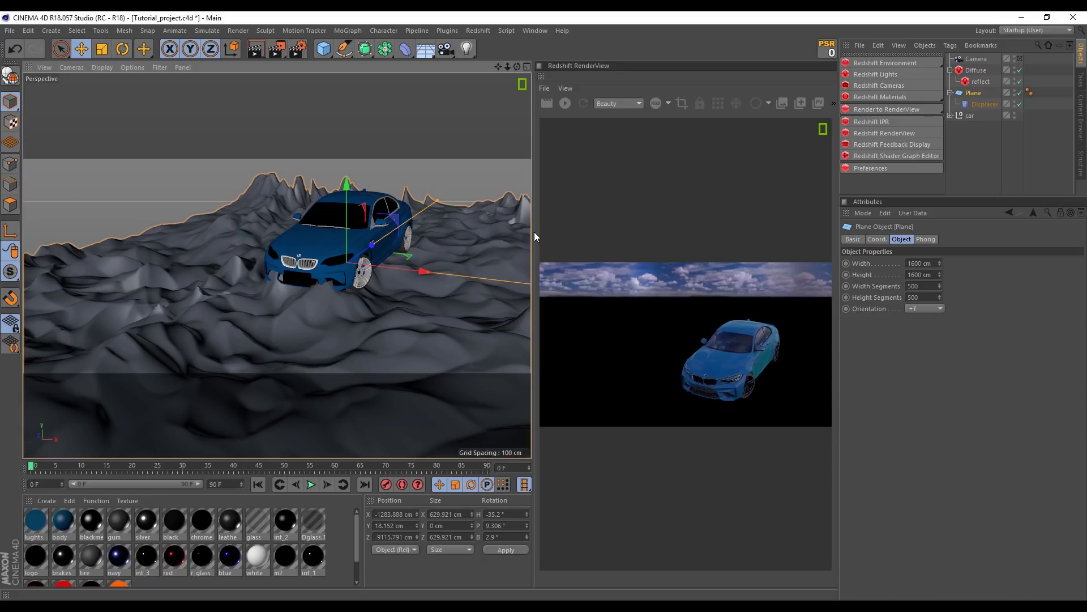
Set the Displacer's Type to Intensity (Centered) and its Height to 20 cm
left_click(980, 104)
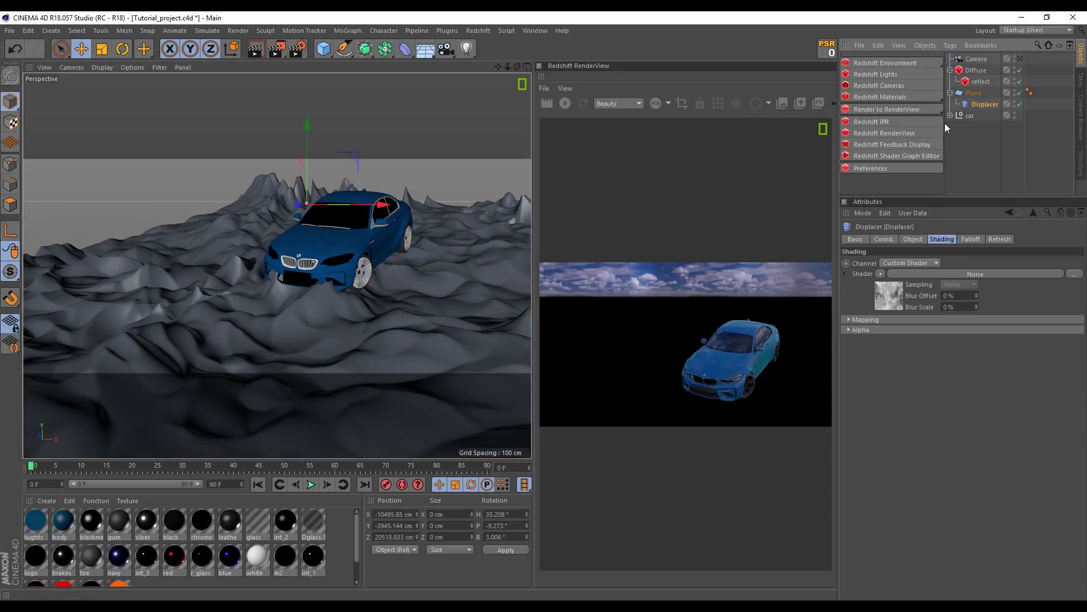
left_click_drag(426, 277, 367, 342, "alt")
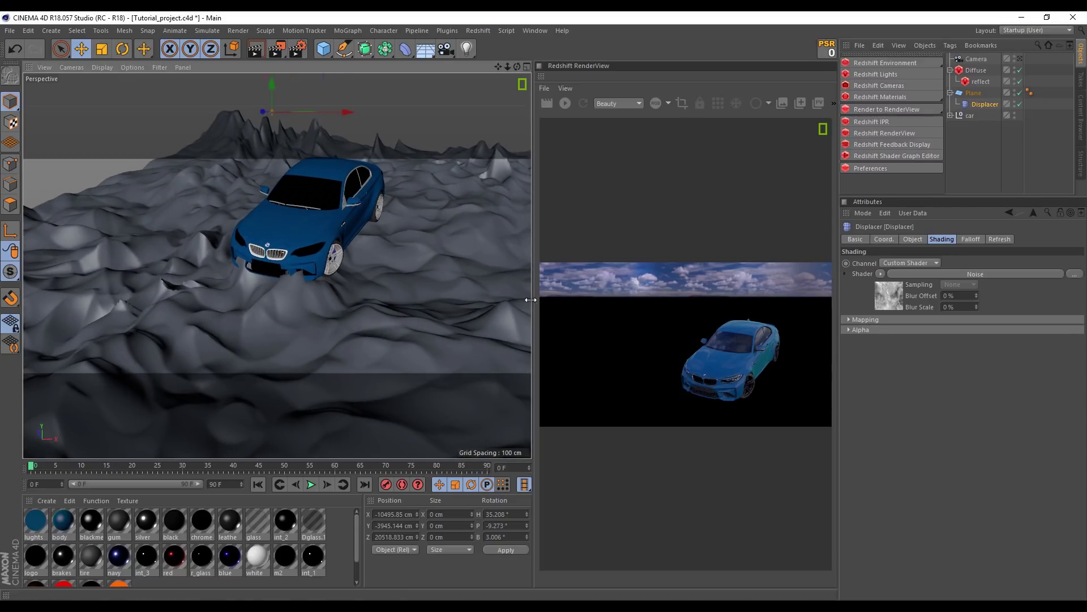
left_click(921, 240)
left_click_drag(916, 287, 916, 292)
left_click(903, 304)
left_click_drag(387, 261, 389, 244, "alt")
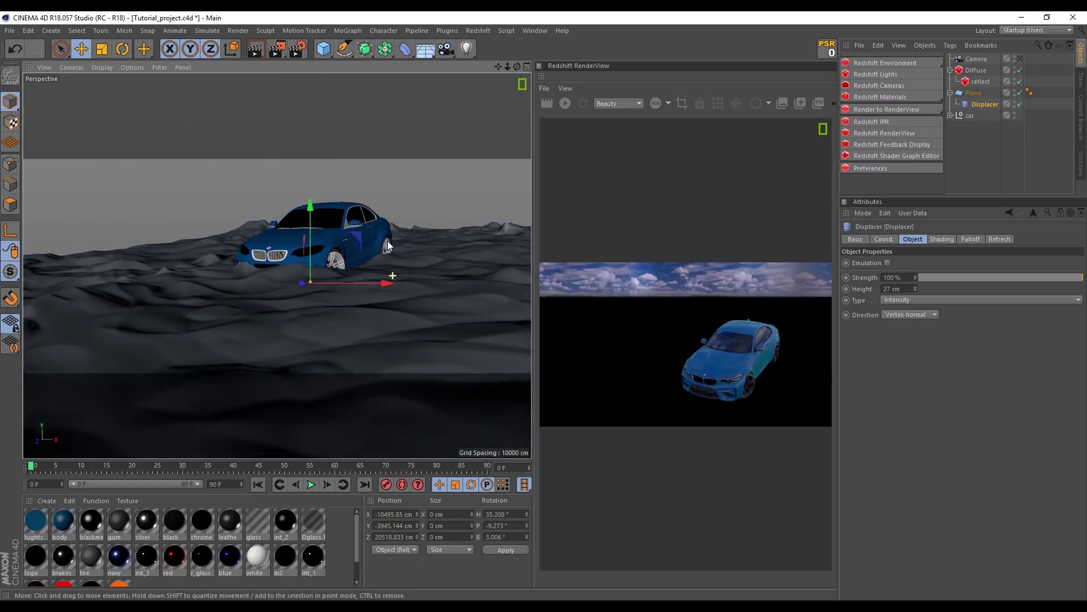
left_click_drag(915, 290, 916, 294)
left_click_drag(403, 284, 356, 311, "alt")
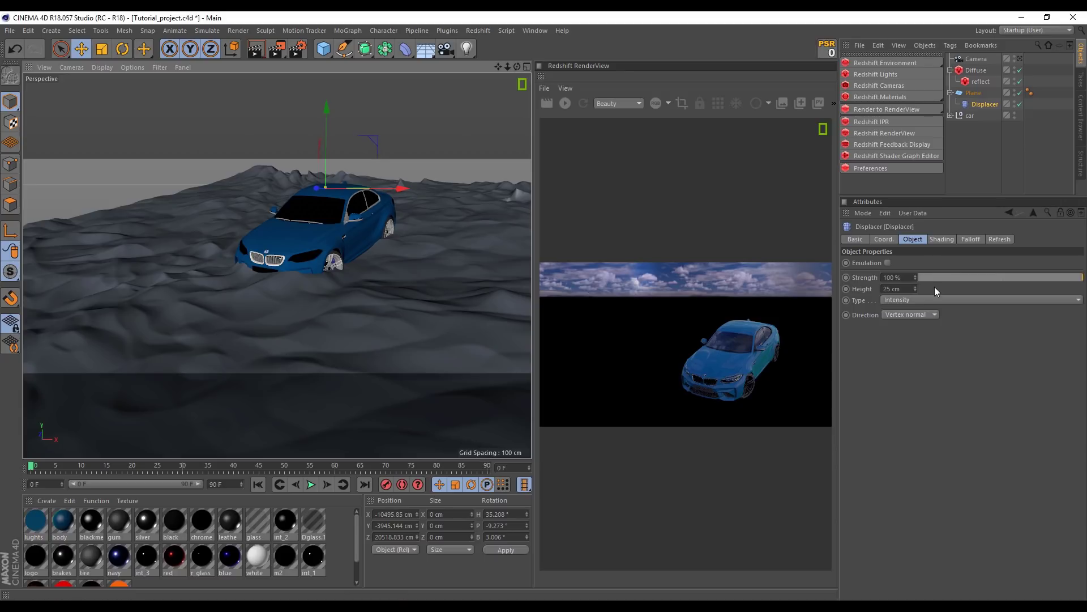
left_click(980, 300)
left_click(915, 320)
left_click_drag(402, 284, 387, 265, "alt")
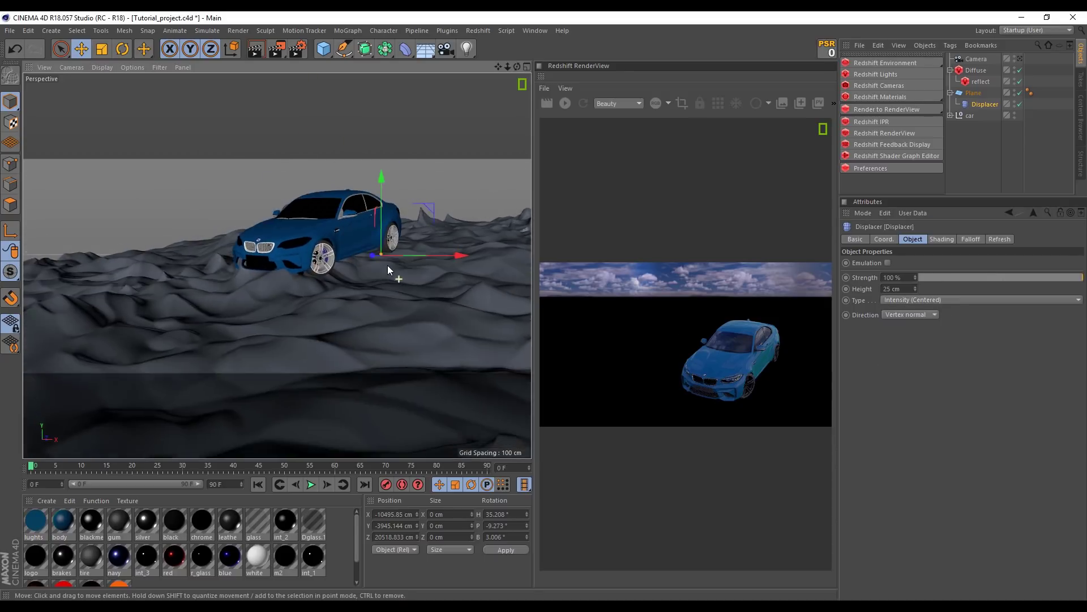
left_click_drag(917, 287, 915, 285)
Give the Displacer a Sphere falloff, trying scales of 1000% and 5000%
left_click(979, 238)
left_click(905, 262)
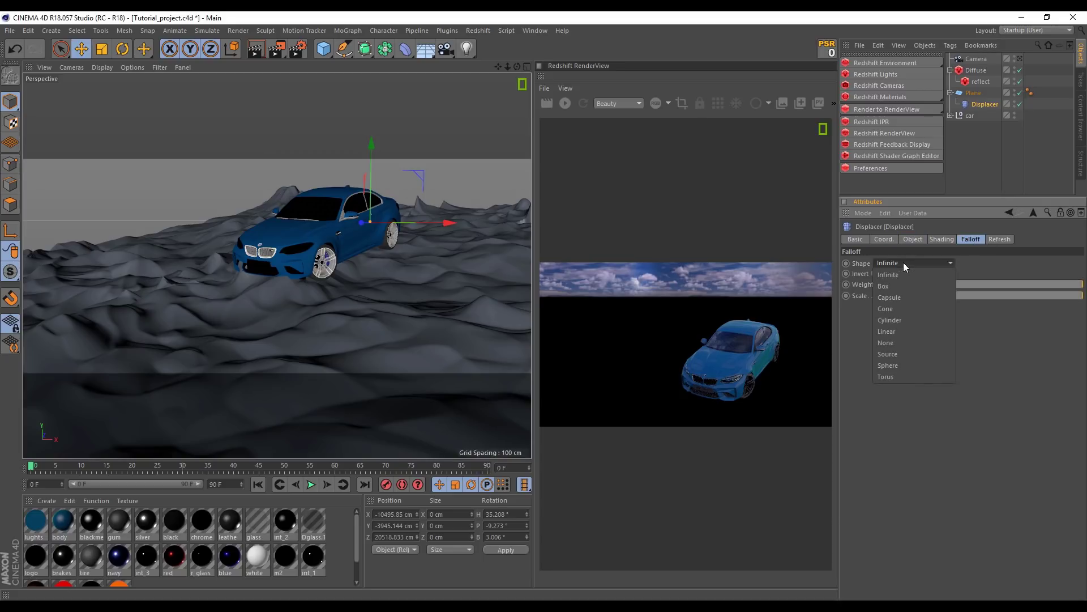
left_click(902, 364)
left_click(884, 306)
type("00")
key("Return")
double_click(895, 307)
type("5000")
key("Return")
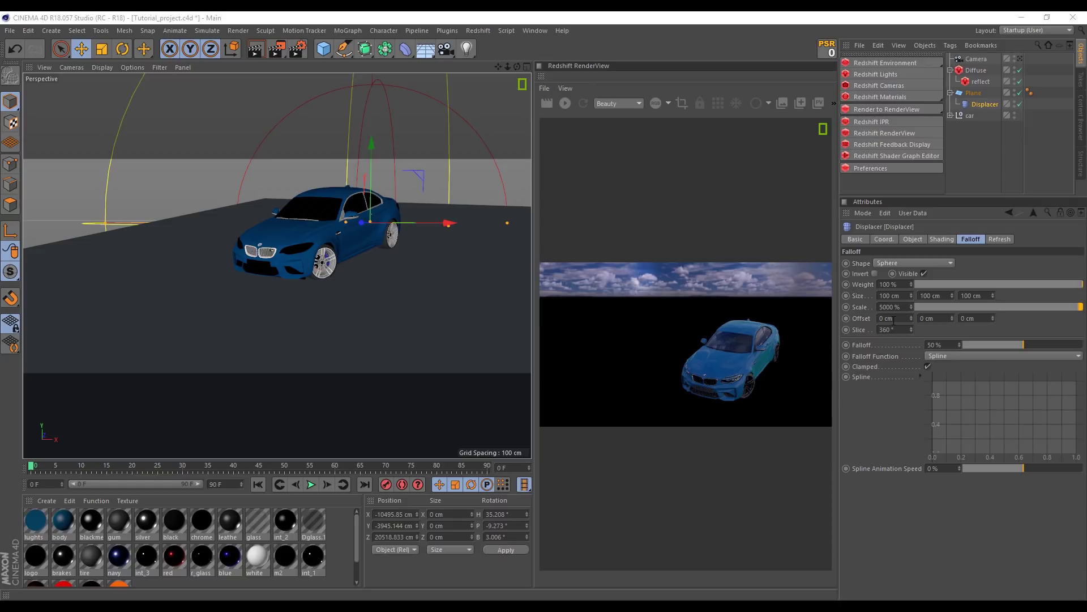
Move the Displacer across the plane with the falloff scale back at 1000%
left_click_drag(413, 289, 310, 256, "alt")
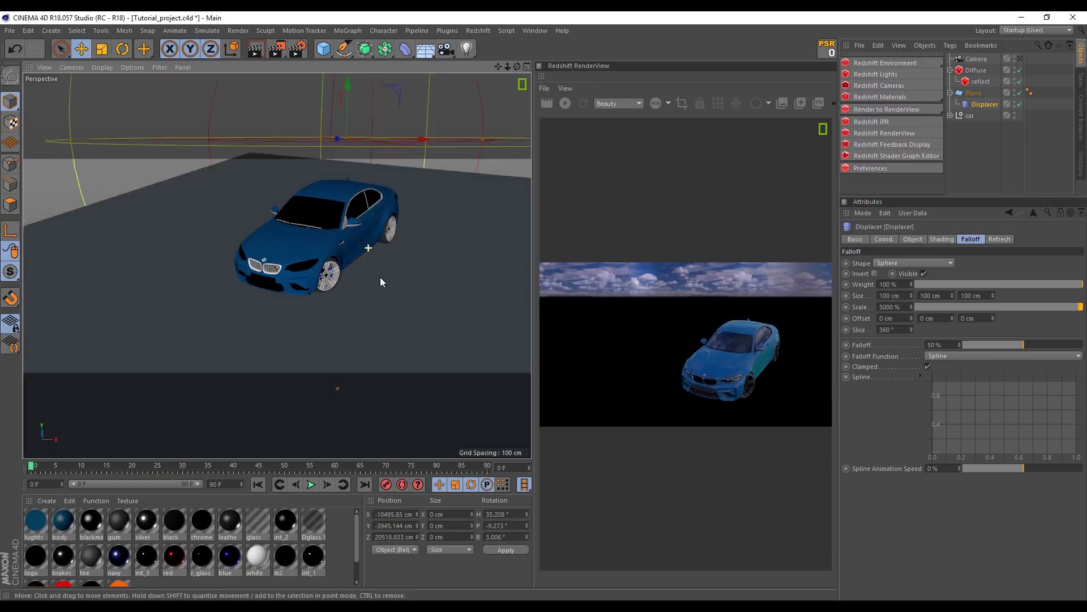
scroll(304, 230, "up", 5)
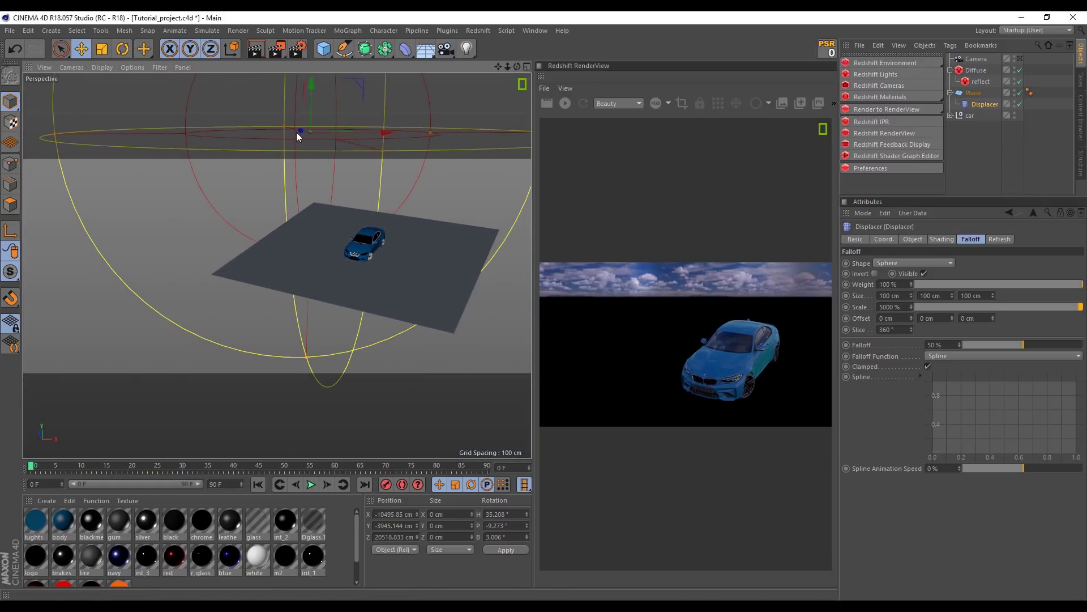
left_click_drag(351, 315, 344, 281)
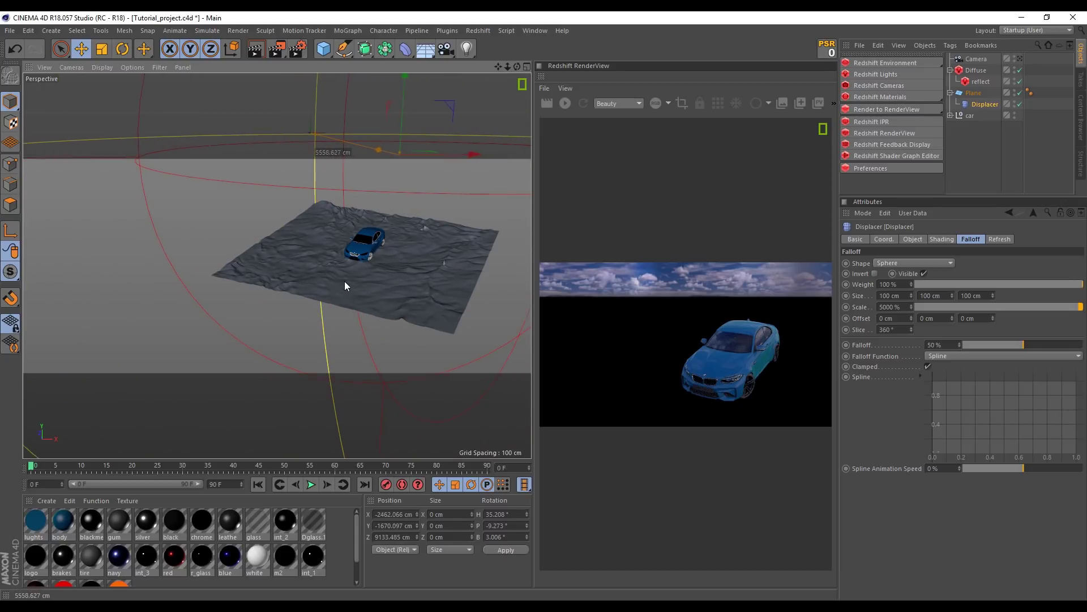
double_click(882, 308)
type("1000")
key("Return")
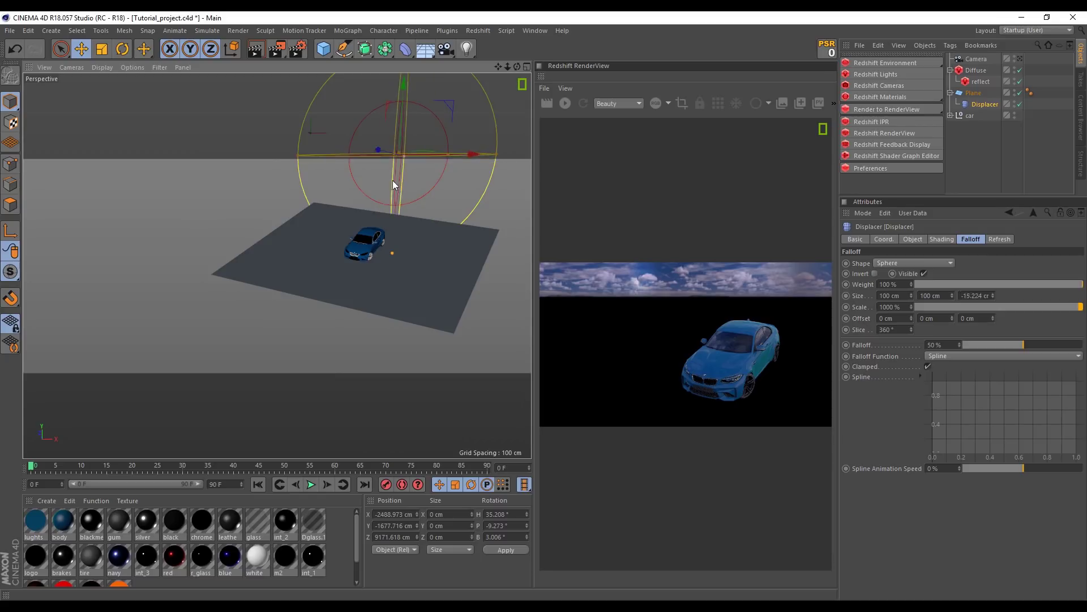
mouse_move(389, 155)
left_mouse_down()
mouse_move(429, 210)
mouse_move(315, 169)
mouse_move(355, 233)
left_mouse_up()
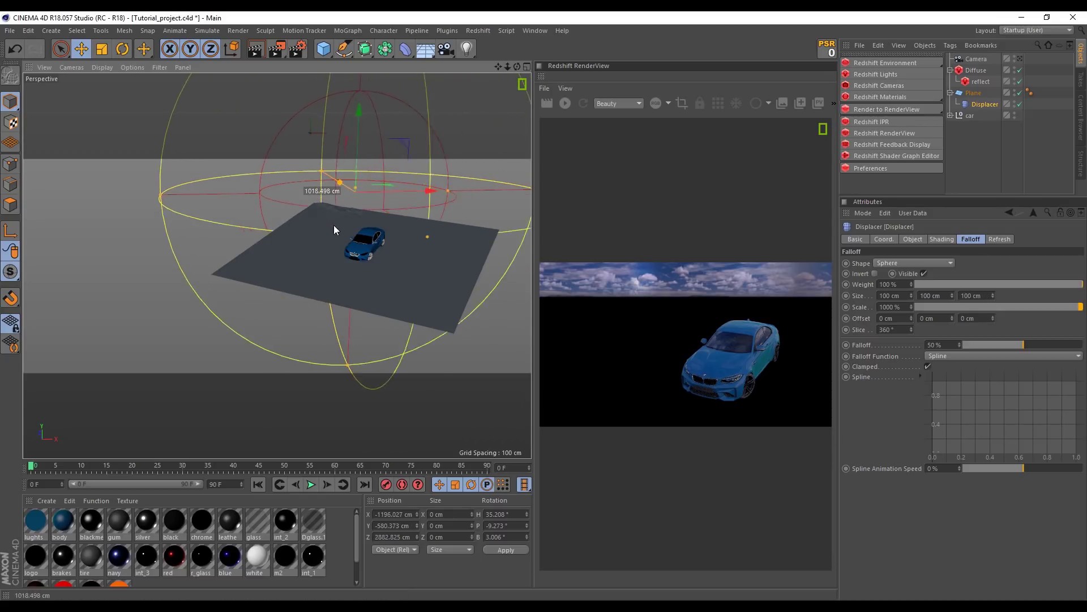
mouse_move(422, 233)
left_mouse_down("alt")
mouse_move(380, 232)
mouse_move(429, 253)
mouse_move(279, 260)
mouse_move(476, 187)
left_mouse_up("alt")
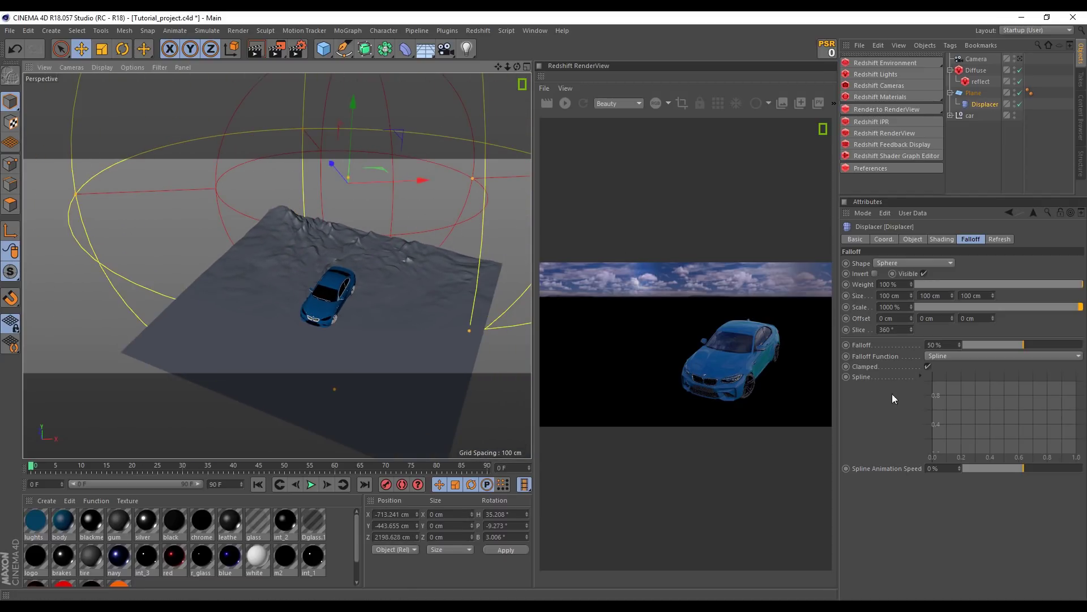
Set falloff scale to 300% and falloff to 57%, placing the sphere beside the car
double_click(897, 307)
type("00")
key("Return")
mouse_move(347, 181)
left_mouse_down()
mouse_move(422, 237)
mouse_move(350, 237)
left_mouse_up()
scroll(350, 236, "up", 3)
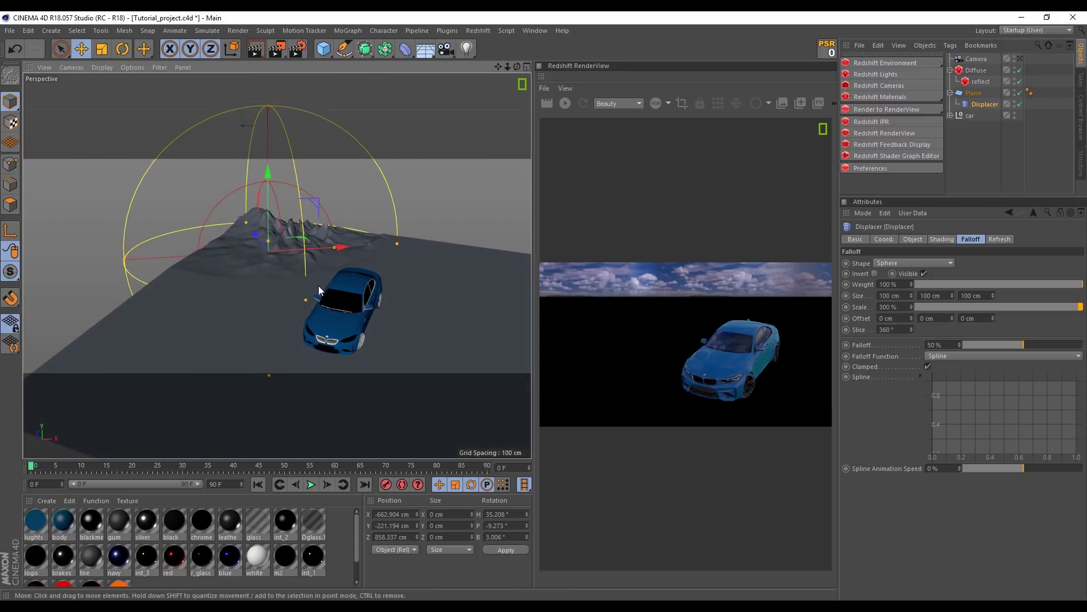
scroll(319, 288, "up", 3)
scroll(359, 213, "up", 2)
left_click_drag(275, 204, 286, 219)
left_click_drag(377, 249, 397, 263, "alt")
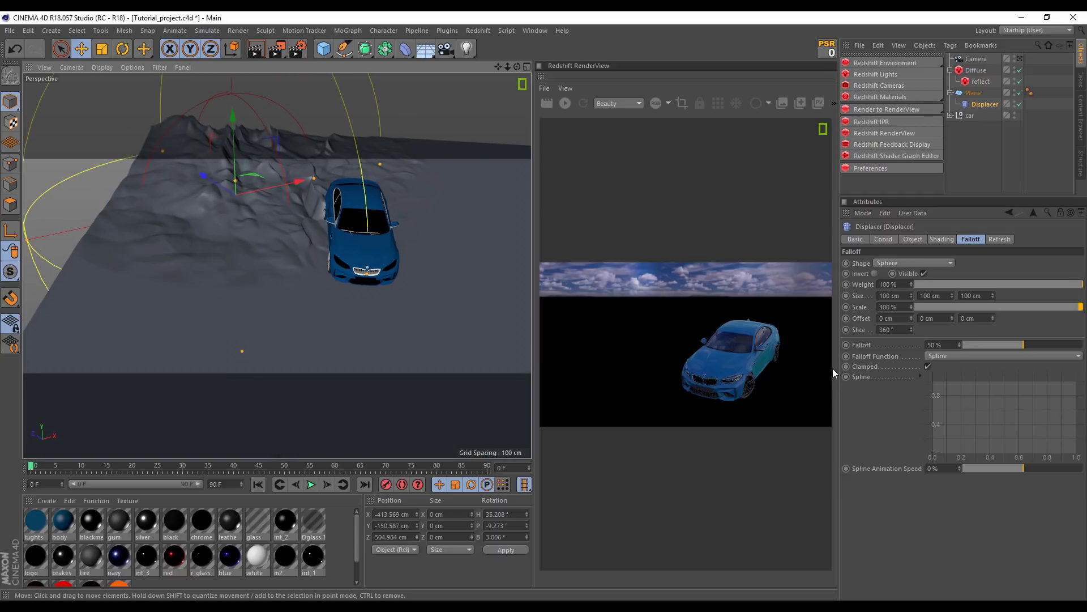
mouse_move(1017, 345)
left_mouse_down()
mouse_move(991, 345)
mouse_move(1031, 343)
left_mouse_up()
mouse_move(430, 278)
left_mouse_down("alt")
mouse_move(386, 270)
mouse_move(363, 235)
mouse_move(410, 225)
mouse_move(399, 222)
mouse_move(284, 240)
mouse_move(294, 242)
mouse_move(210, 216)
mouse_move(401, 251)
left_mouse_up("alt")
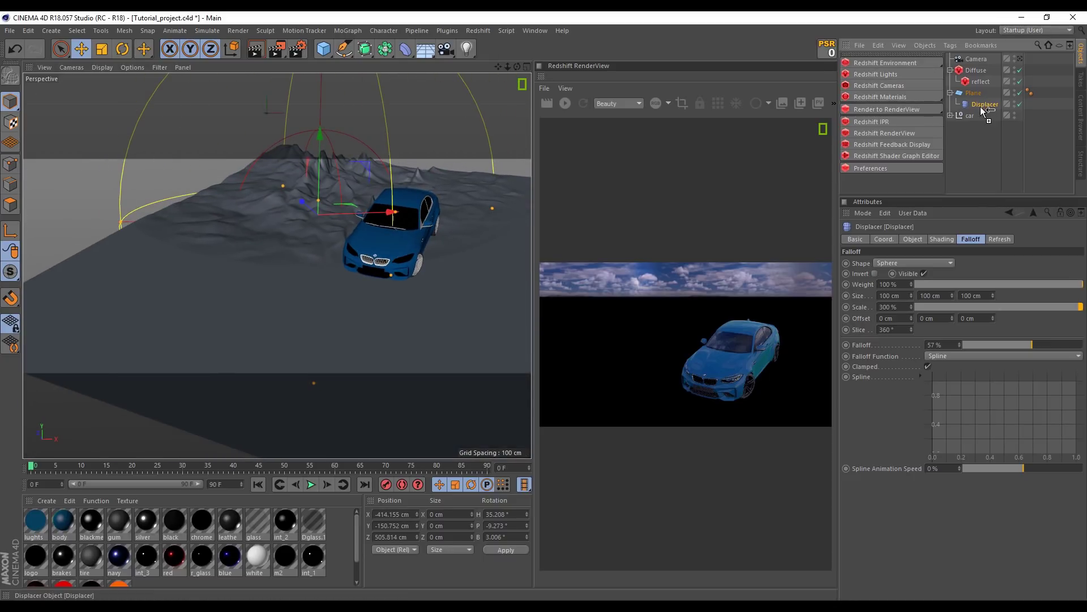
Duplicate the Displacer as Displacer.1 and try Displaced Turbulence and Naki noise types
left_click_drag(984, 107, 983, 116, "ctrl")
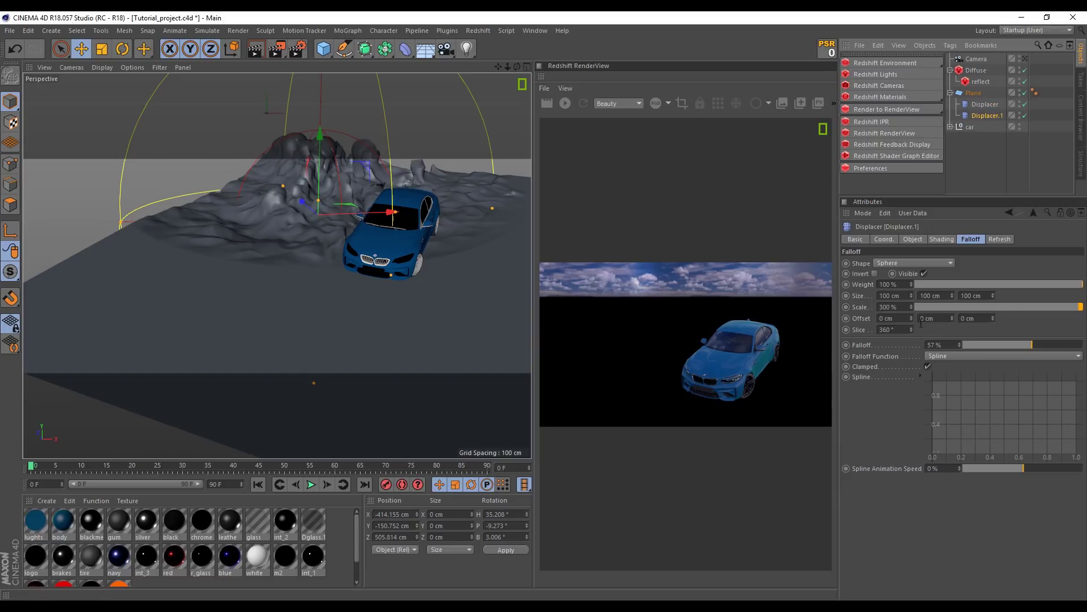
left_click(941, 239)
left_click(886, 301)
left_click(922, 367)
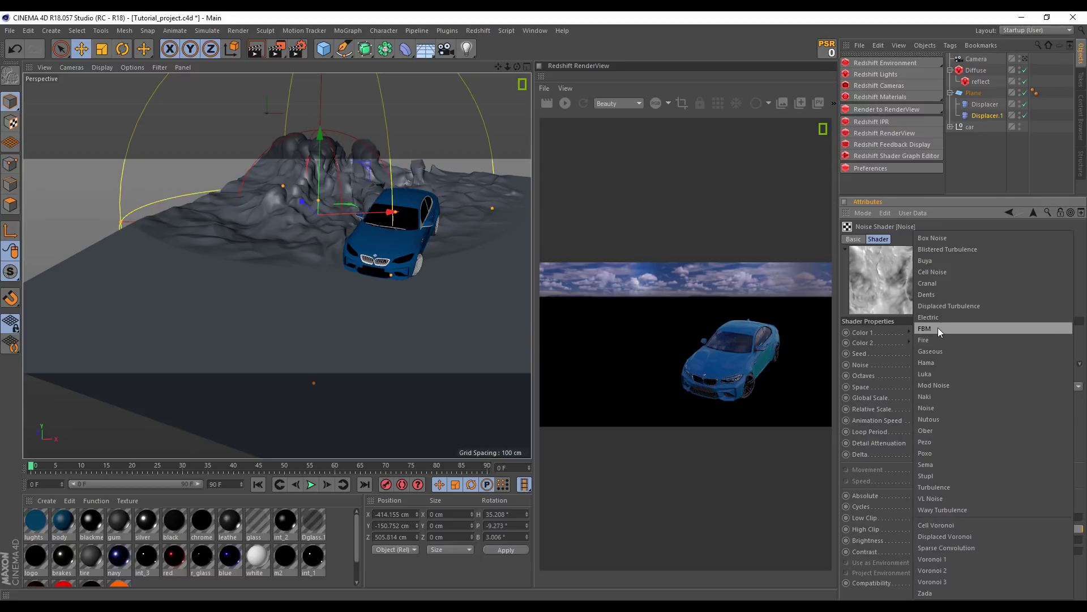
left_click(942, 307)
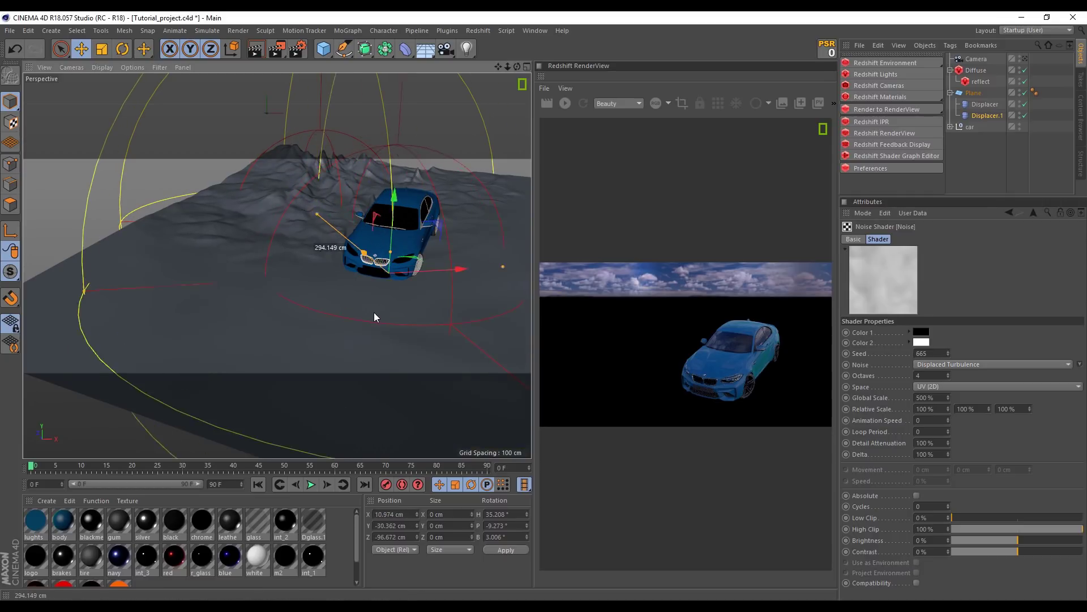
left_click(934, 365)
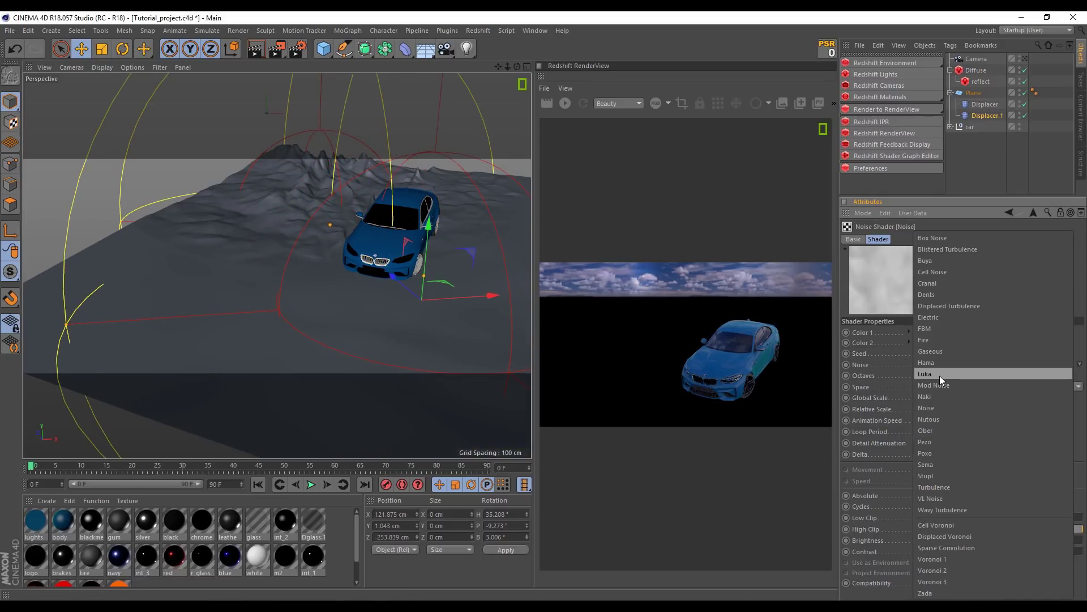
left_click(943, 396)
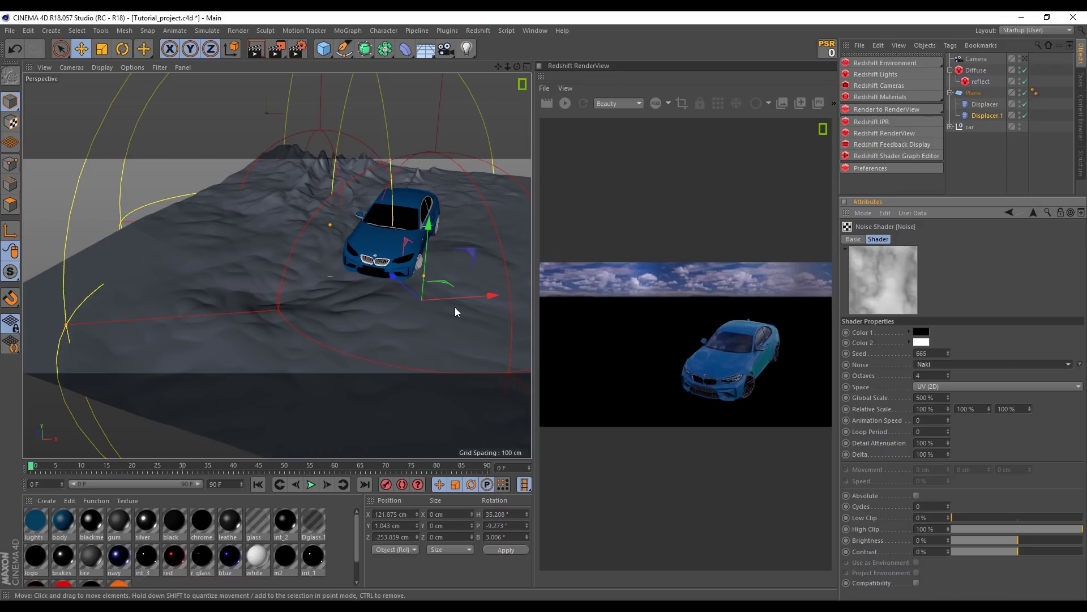
Settle the Displacer.1 noise on Luka with 6 octaves
scroll(942, 365, "down", 2)
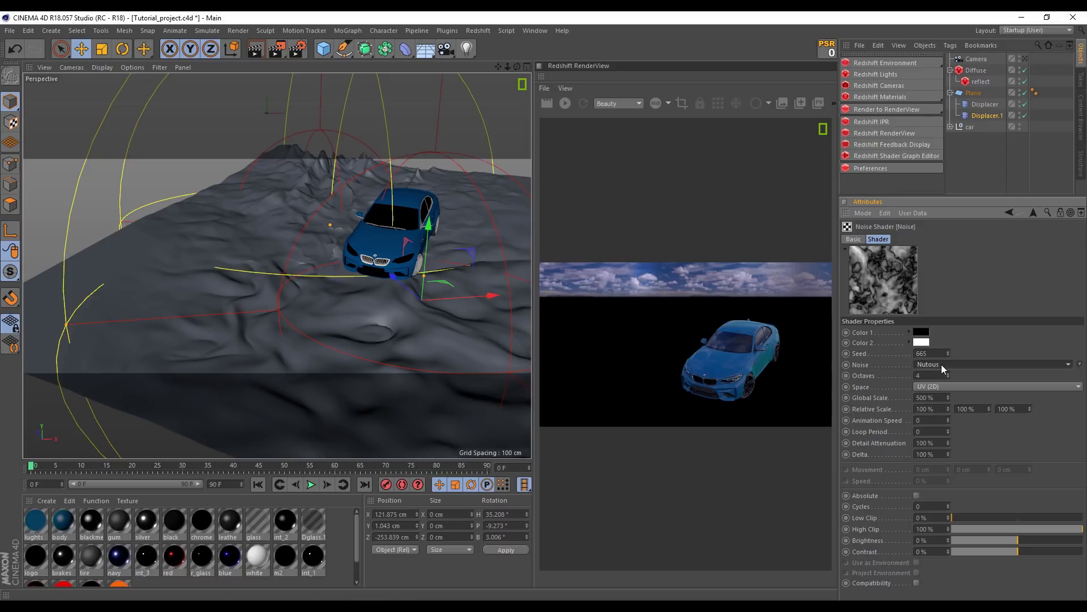
scroll(942, 365, "up", 2)
scroll(941, 365, "up", 2)
scroll(941, 364, "up", 1)
scroll(941, 365, "up", 1)
scroll(941, 364, "up", 1)
scroll(941, 365, "up", 1)
scroll(941, 365, "up", 1)
scroll(941, 365, "up", 2)
scroll(941, 364, "up", 2)
scroll(942, 366, "up", 1)
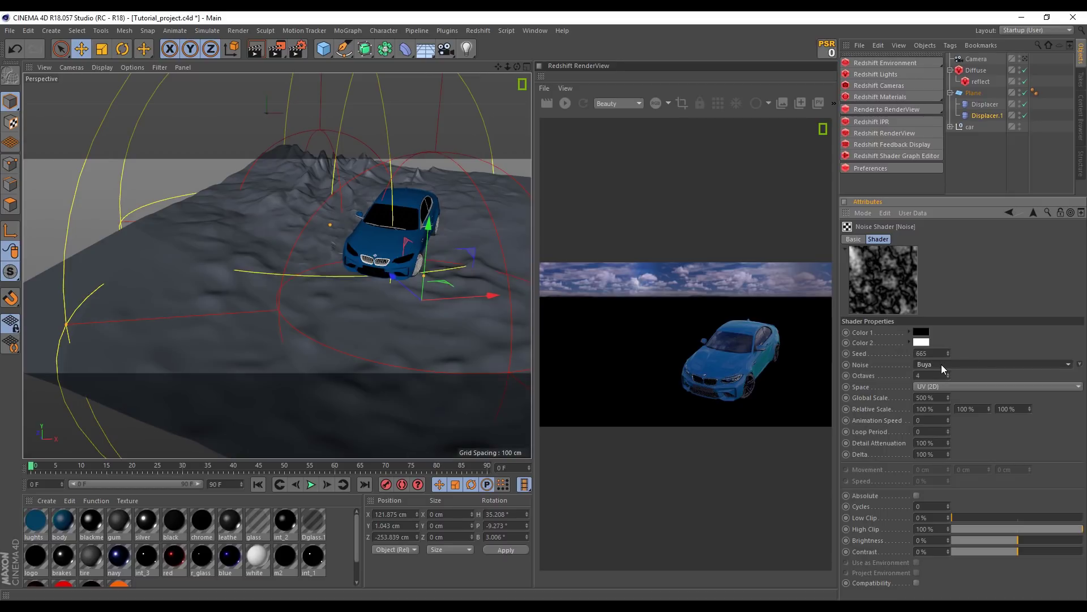
scroll(941, 367, "up", 1)
scroll(942, 367, "up", 1)
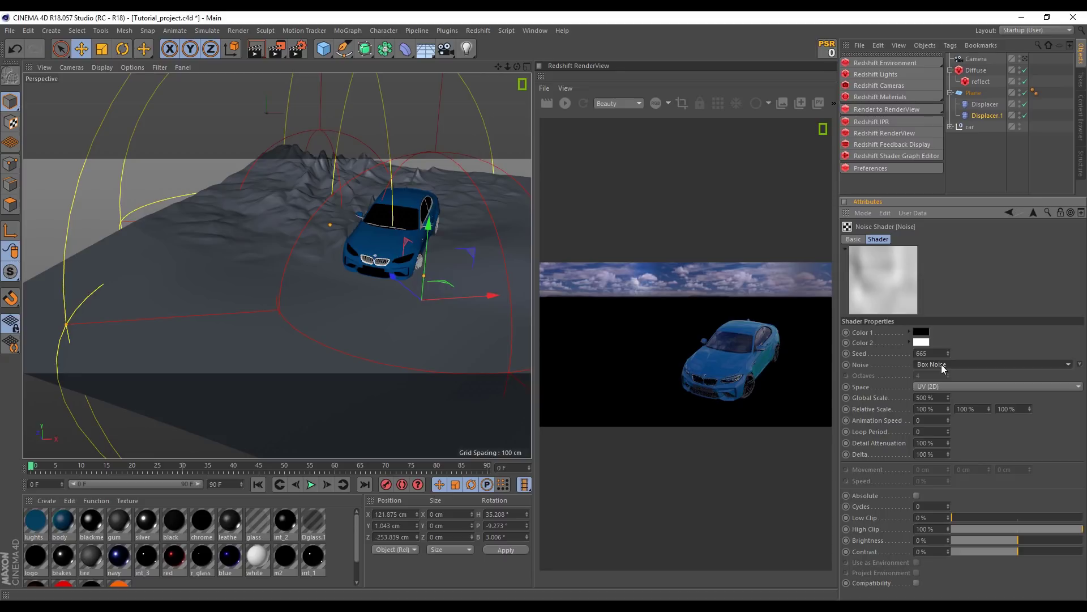
scroll(943, 368, "up", 1)
scroll(942, 369, "up", 1)
scroll(942, 368, "up", 1)
scroll(942, 365, "up", 1)
scroll(942, 365, "up", 1)
scroll(942, 365, "up", 1)
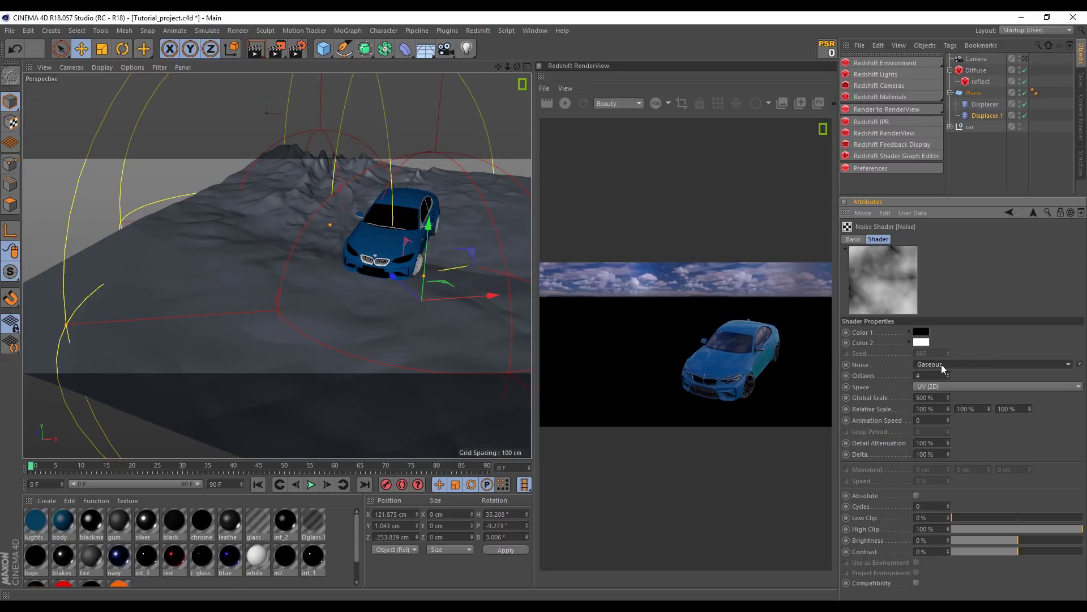
scroll(941, 364, "down", 1)
scroll(941, 365, "down", 1)
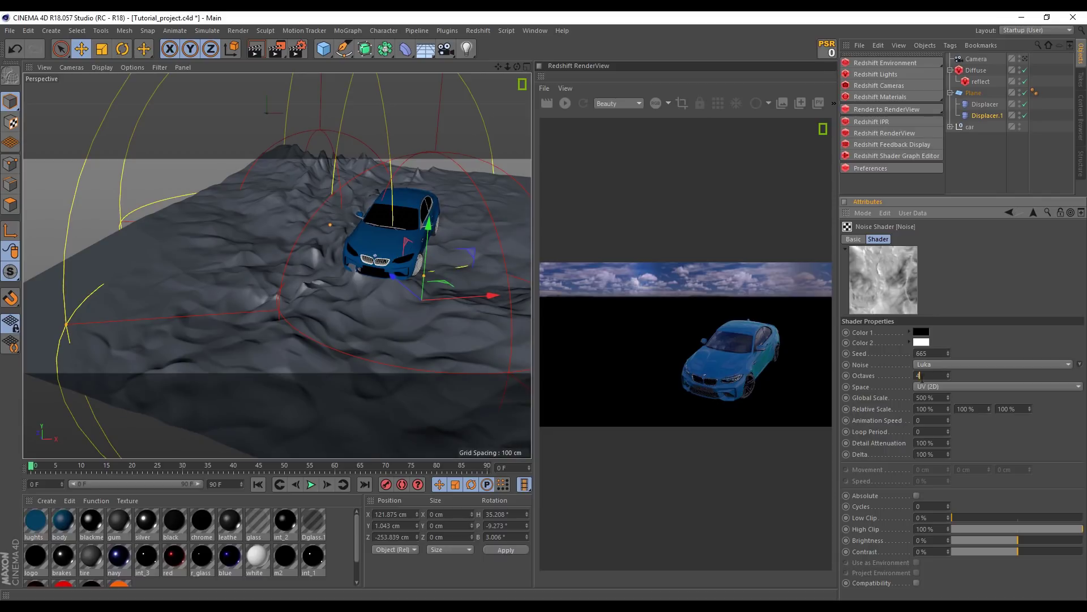
type("6")
key("Return")
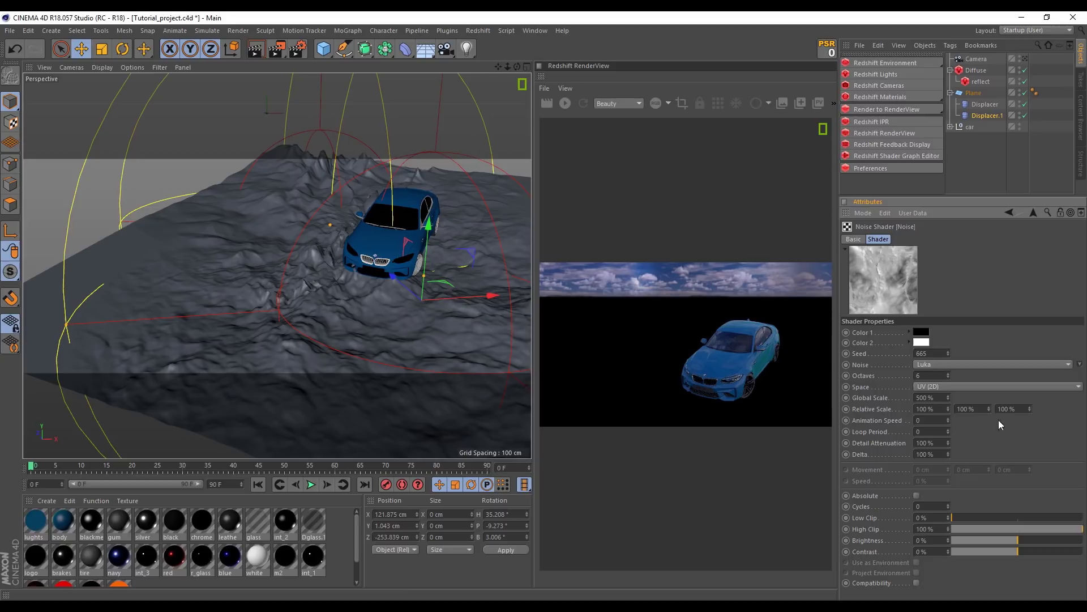
Move Displacer.1 to about X 91, Y 23.5, Z −400 cm, checking through the scene camera
mouse_move(431, 303)
left_mouse_down("alt")
mouse_move(383, 278)
mouse_move(422, 305)
mouse_move(438, 335)
mouse_move(321, 274)
left_mouse_up("alt")
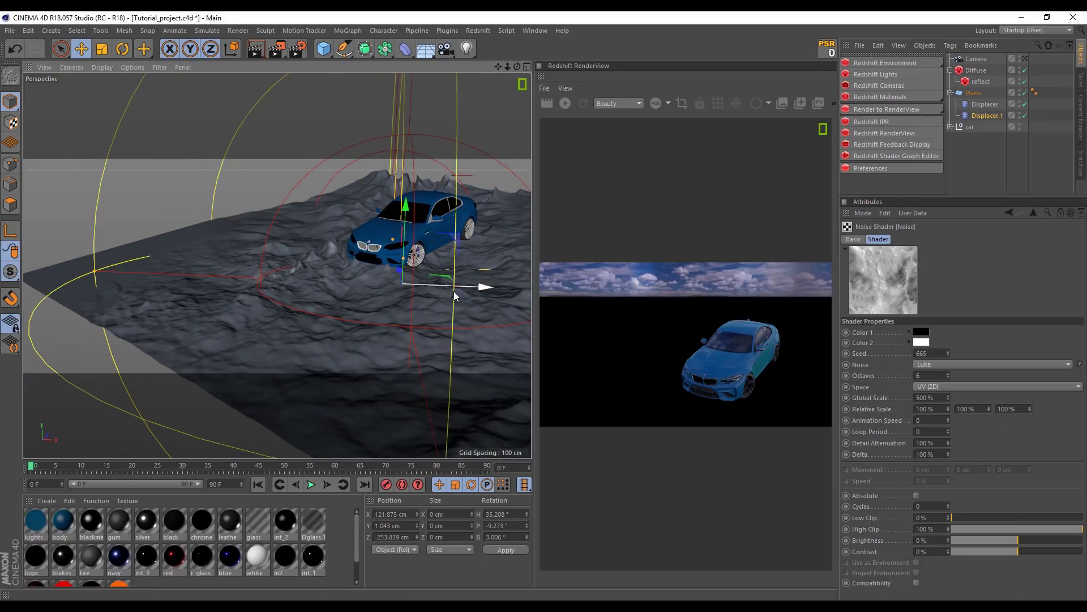
mouse_move(466, 289)
left_mouse_down()
mouse_move(482, 303)
mouse_move(387, 330)
mouse_move(362, 313)
mouse_move(340, 266)
left_mouse_up()
left_click(1024, 59)
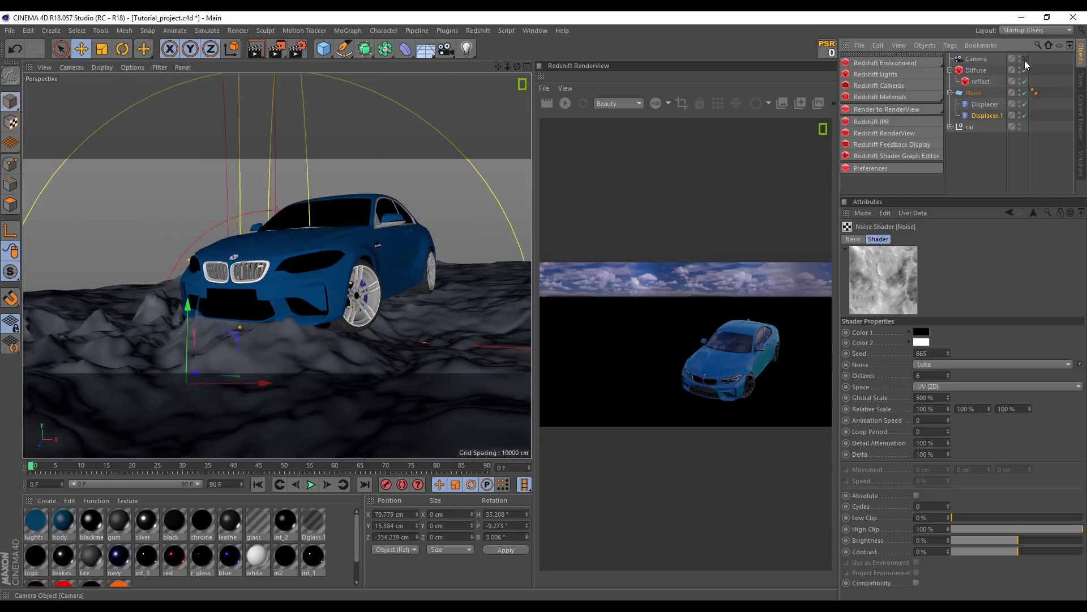
left_click_drag(229, 369, 34, 406)
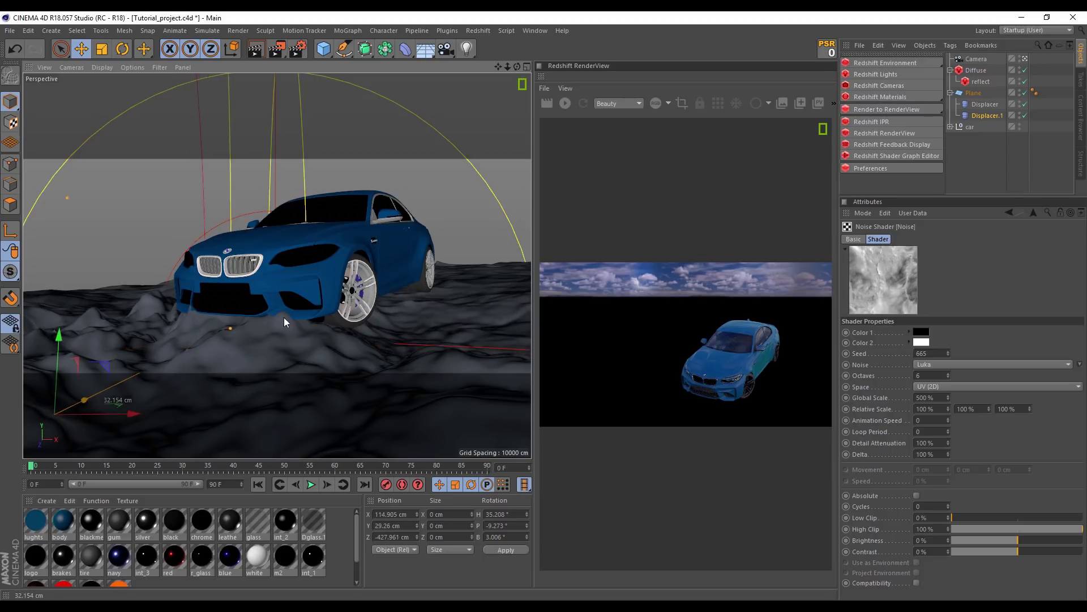
mouse_move(34, 406)
left_mouse_down()
mouse_move(150, 416)
mouse_move(176, 387)
left_mouse_up()
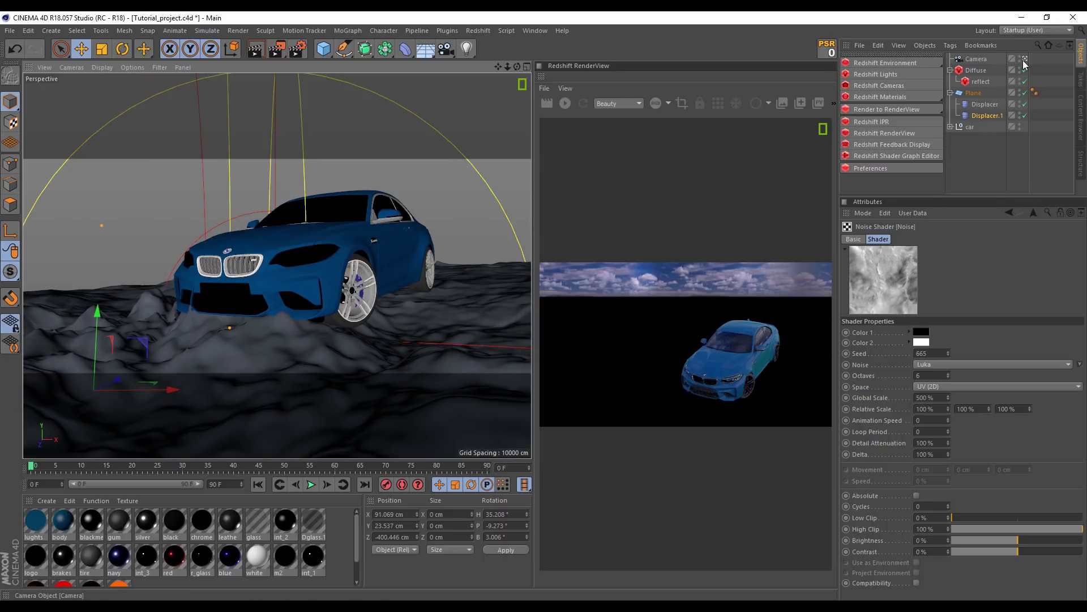
left_click_drag(420, 268, 372, 256, "alt")
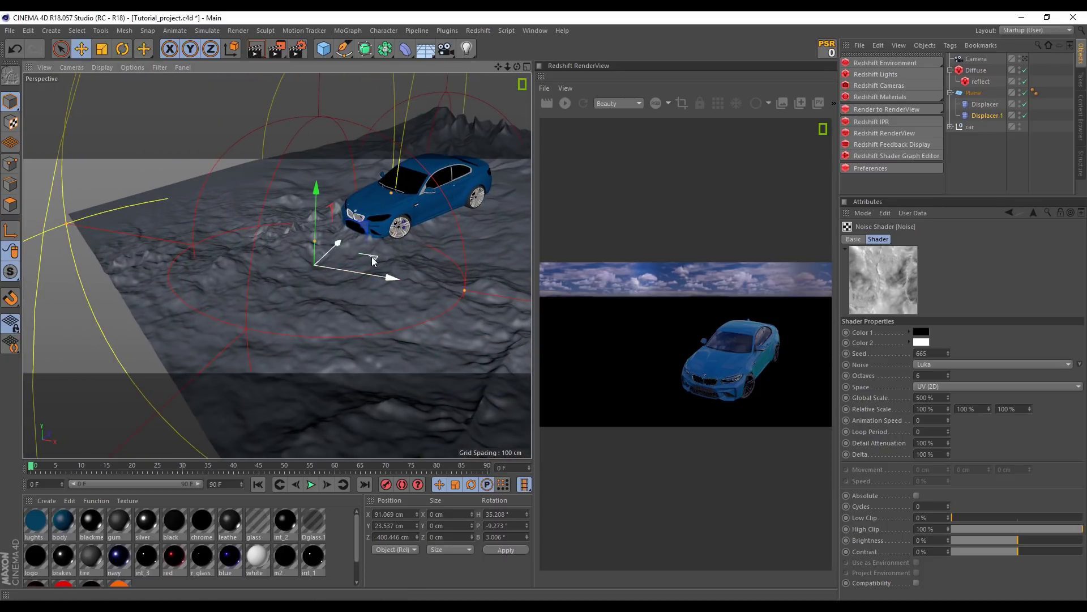
Set Displacer.1's height to 10 cm and orbit low over the terrain
left_click(986, 115)
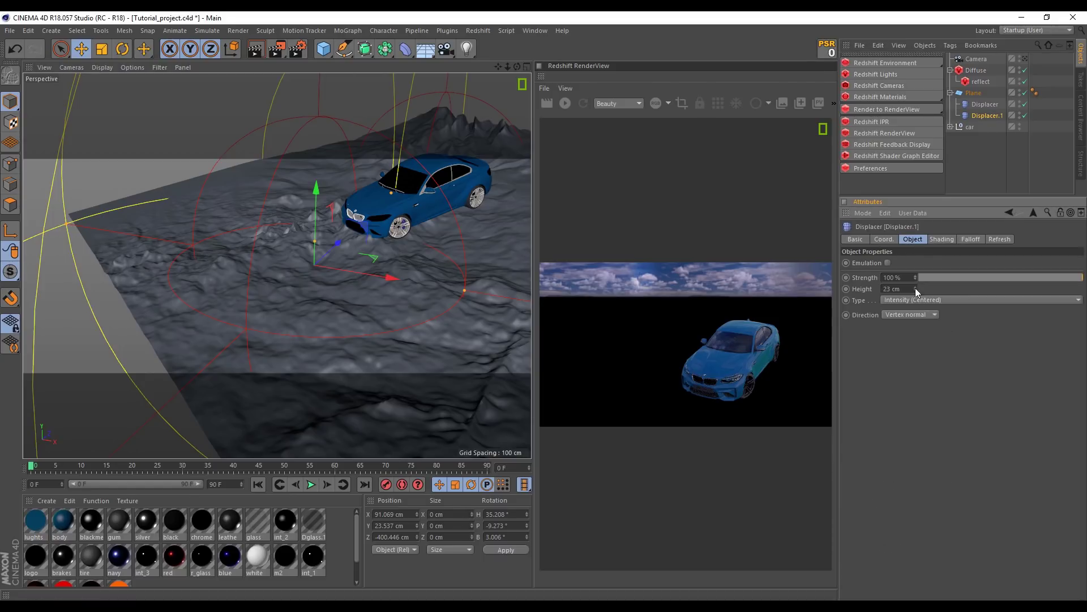
type("0")
key("Return")
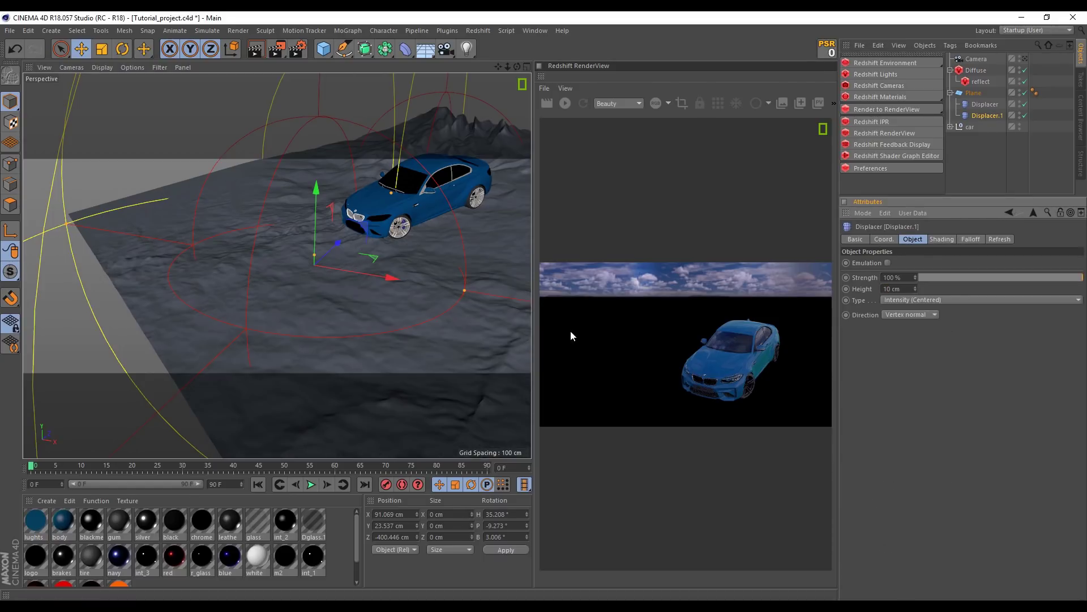
scroll(400, 240, "up", 5)
mouse_move(400, 240)
left_mouse_down("alt")
mouse_move(358, 210)
mouse_move(299, 259)
mouse_move(375, 301)
mouse_move(431, 294)
mouse_move(284, 310)
left_mouse_up("alt")
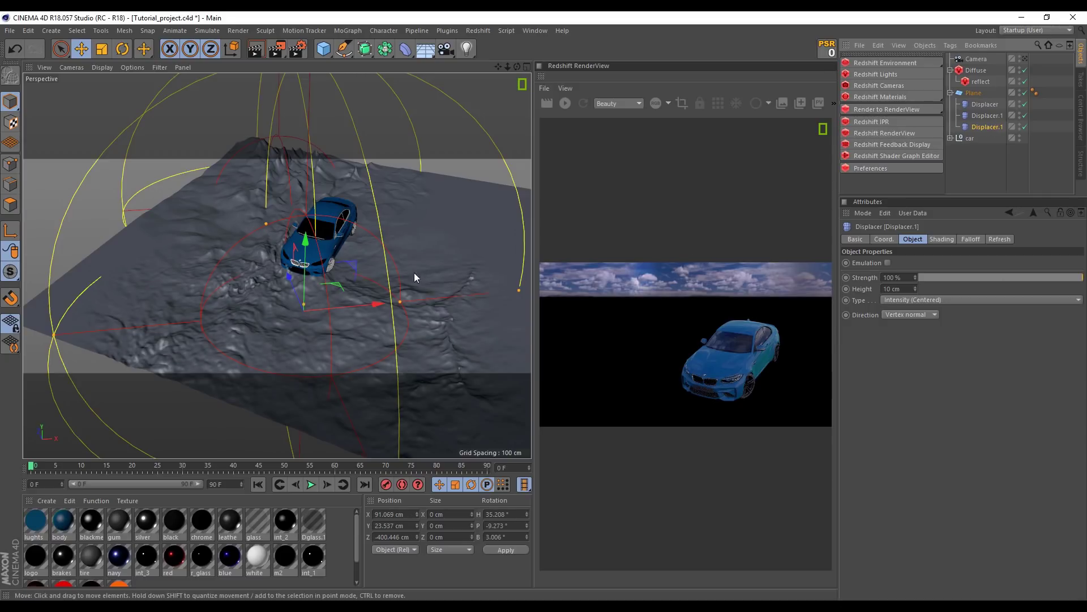
left_click_drag(348, 283, 311, 299, "alt")
Give the new displacer a 20 cm height and move it away from the car
left_click(902, 289)
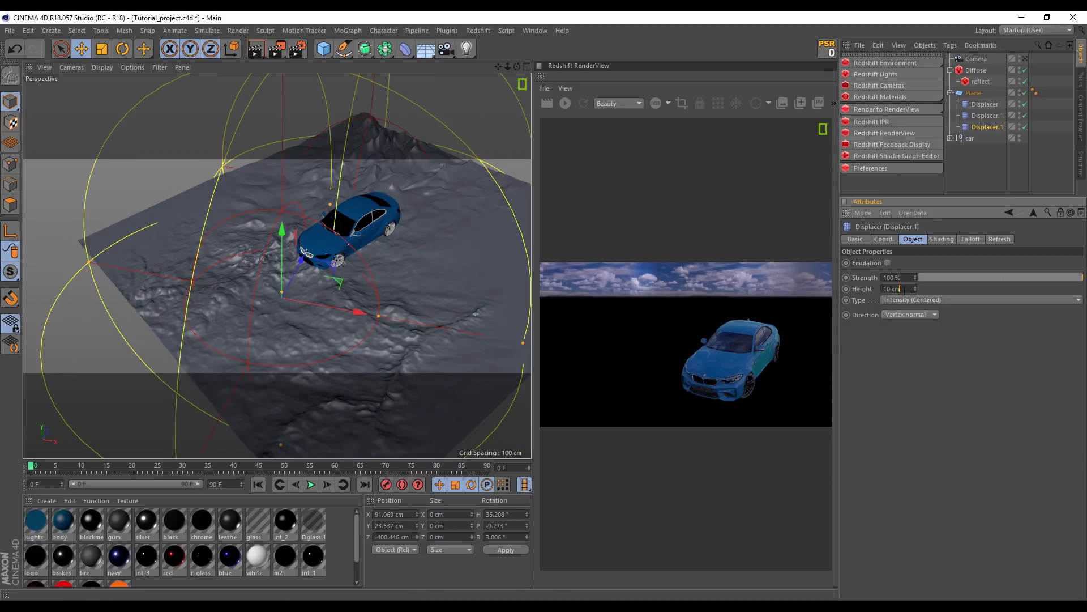
type("30")
key("Return")
left_click_drag(340, 284, 530, 266, "alt")
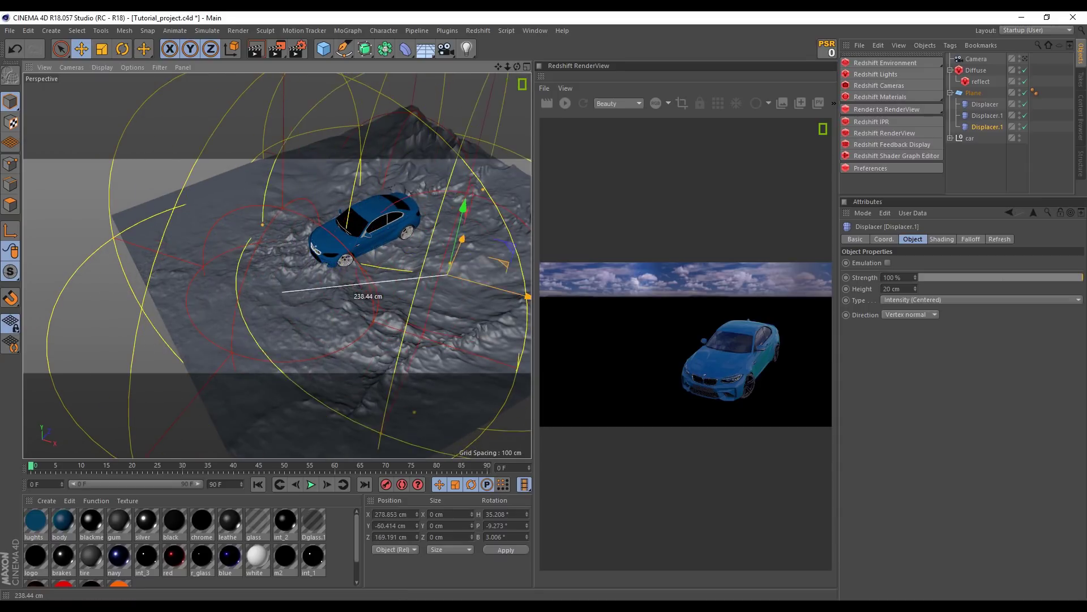
left_click_drag(530, 266, 736, 243)
Check the ground through the scene camera, then nudge Displacer.1 along X
left_click(1025, 59)
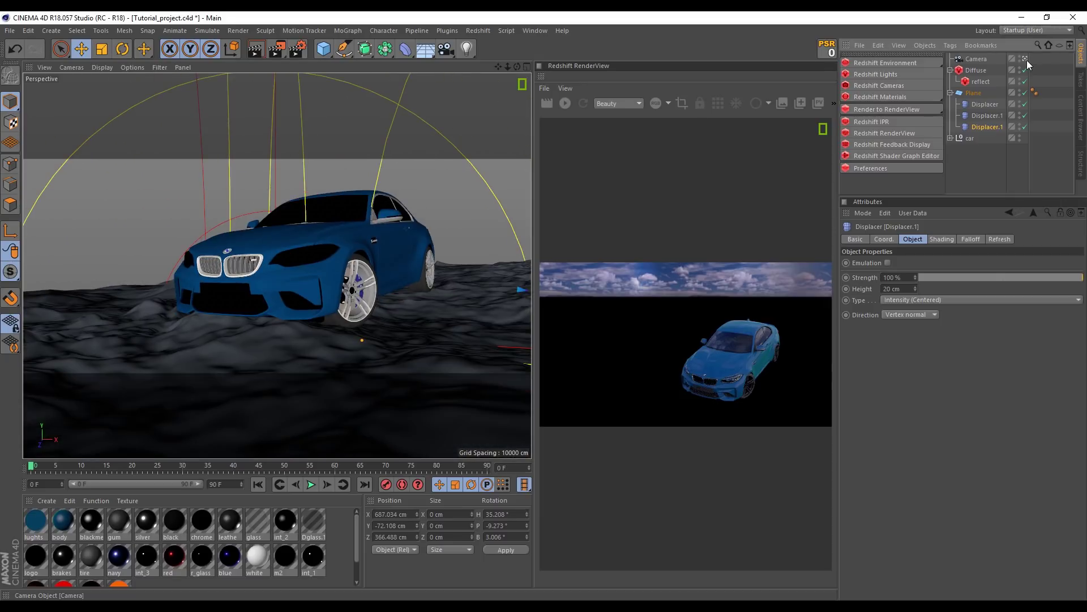
left_click(1026, 59)
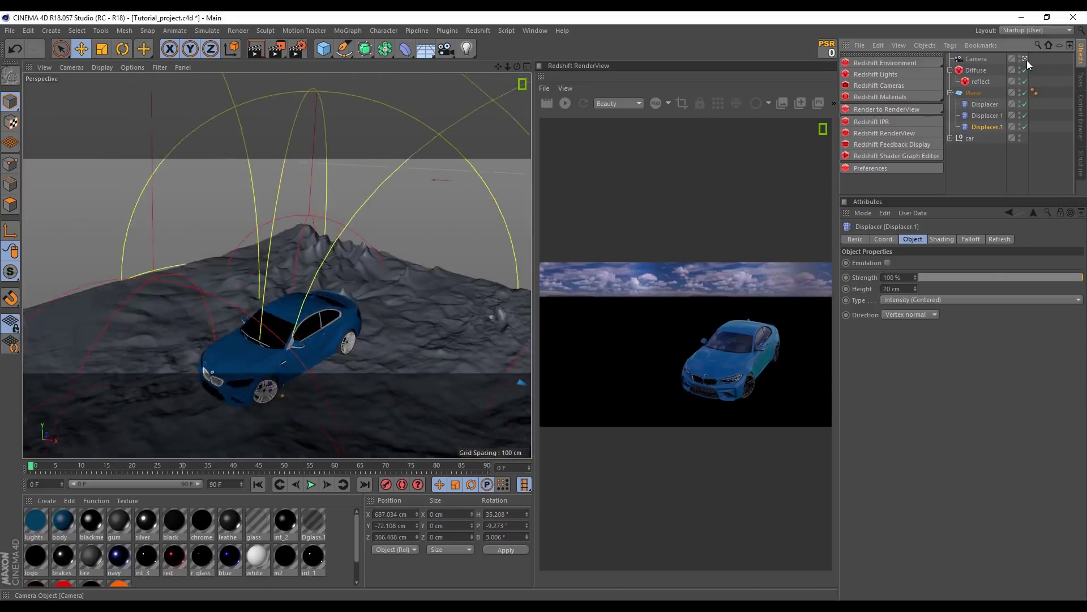
left_click(976, 114)
left_click(1024, 59)
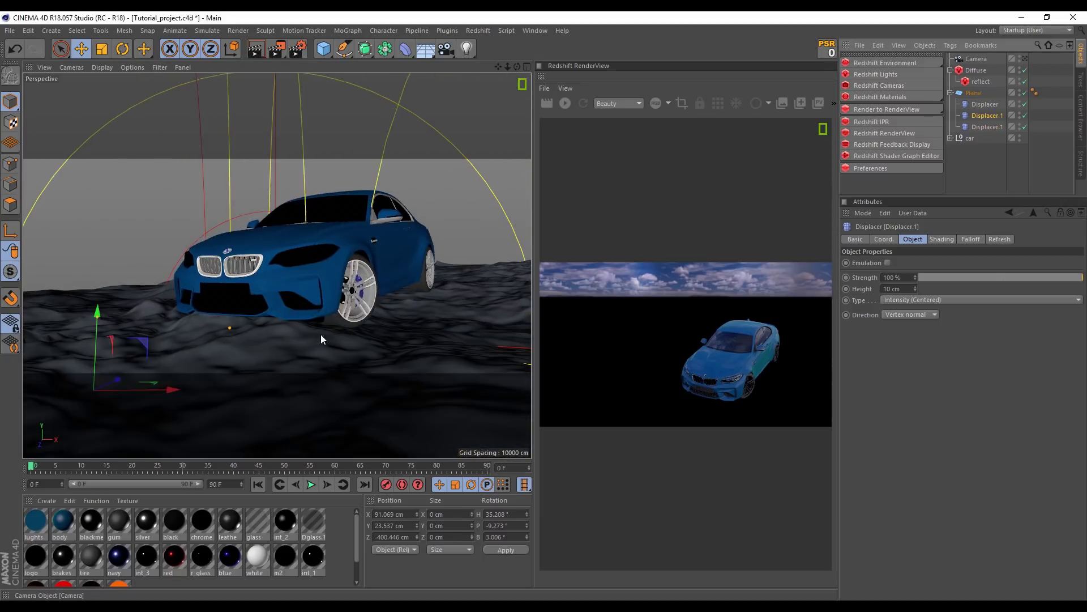
left_click_drag(131, 390, 152, 386)
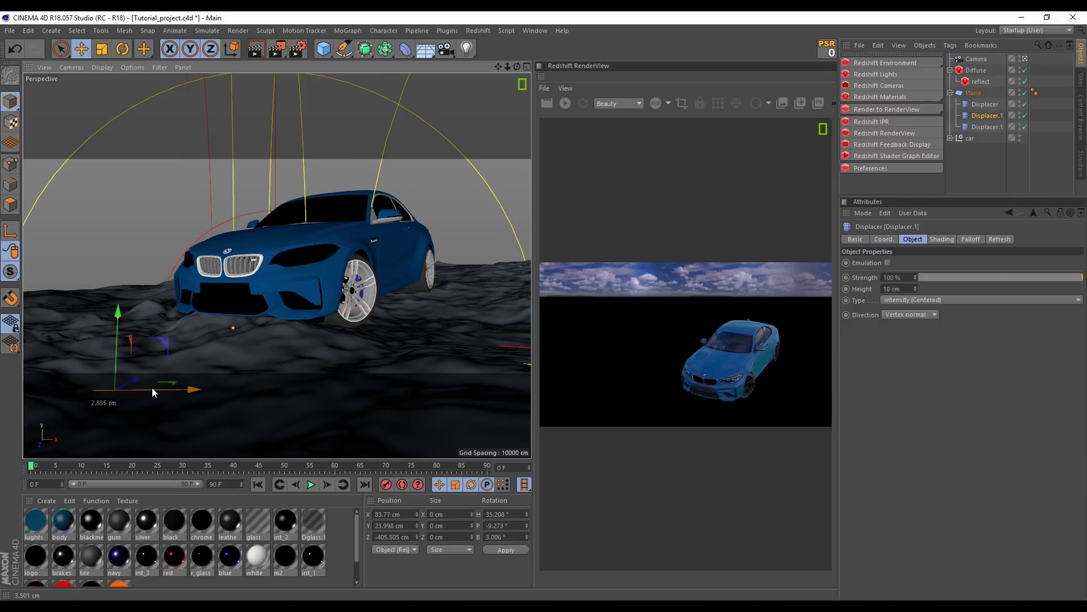
Raise Displacer.1's Noise shader seed from 665 to 673, then inspect the front wheel area
left_click(942, 239)
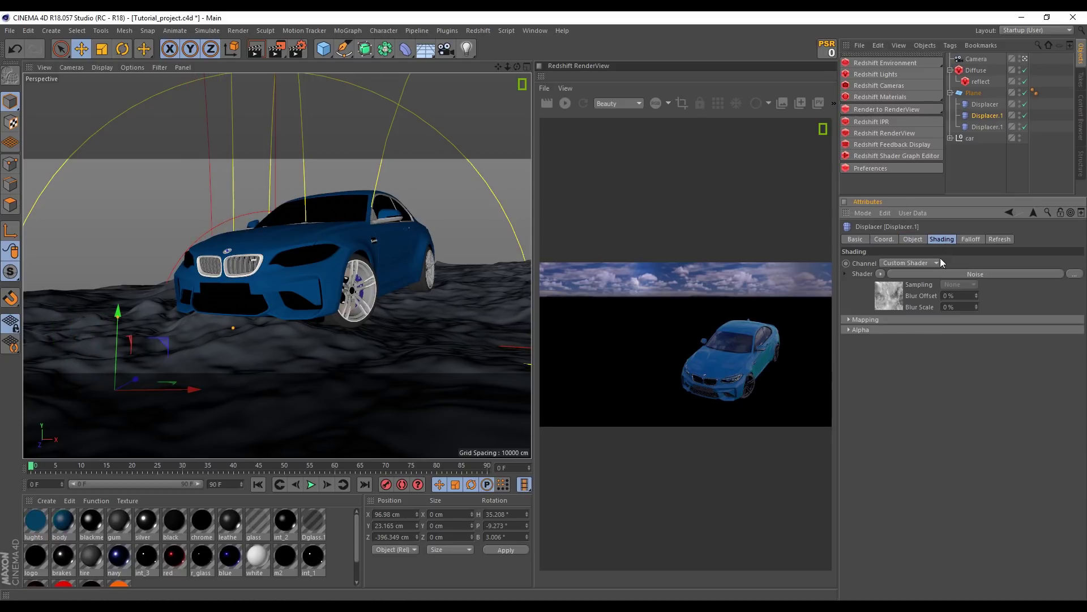
left_click(906, 309)
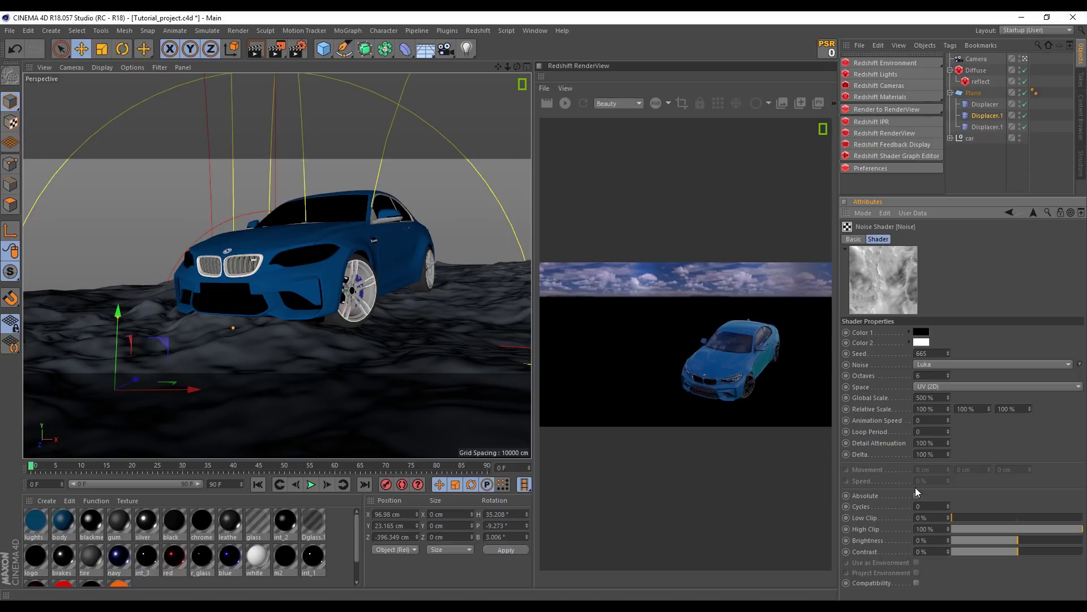
left_click(947, 349)
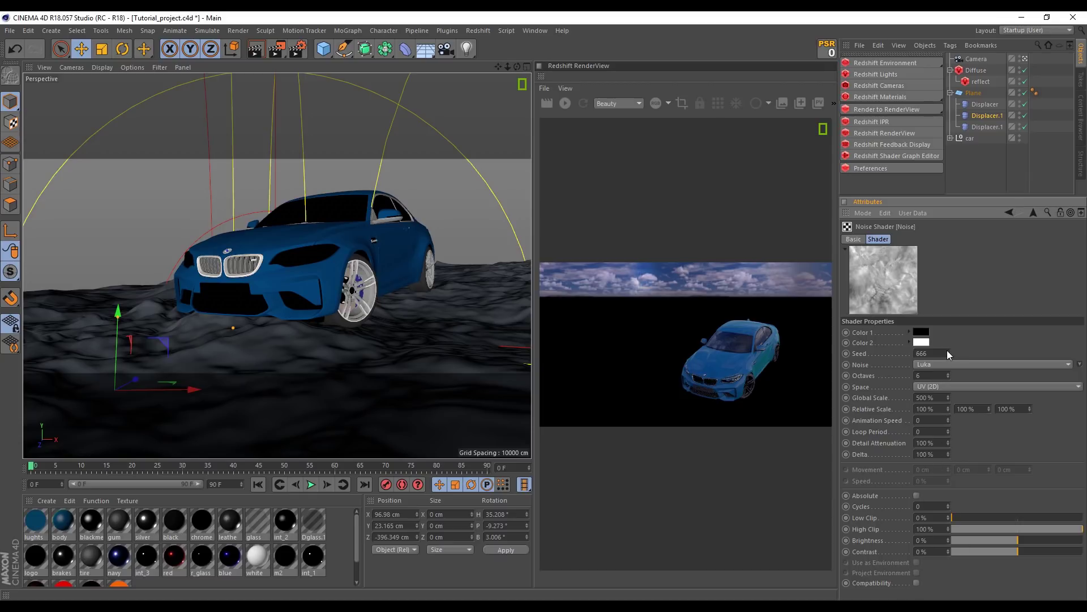
left_click(947, 350)
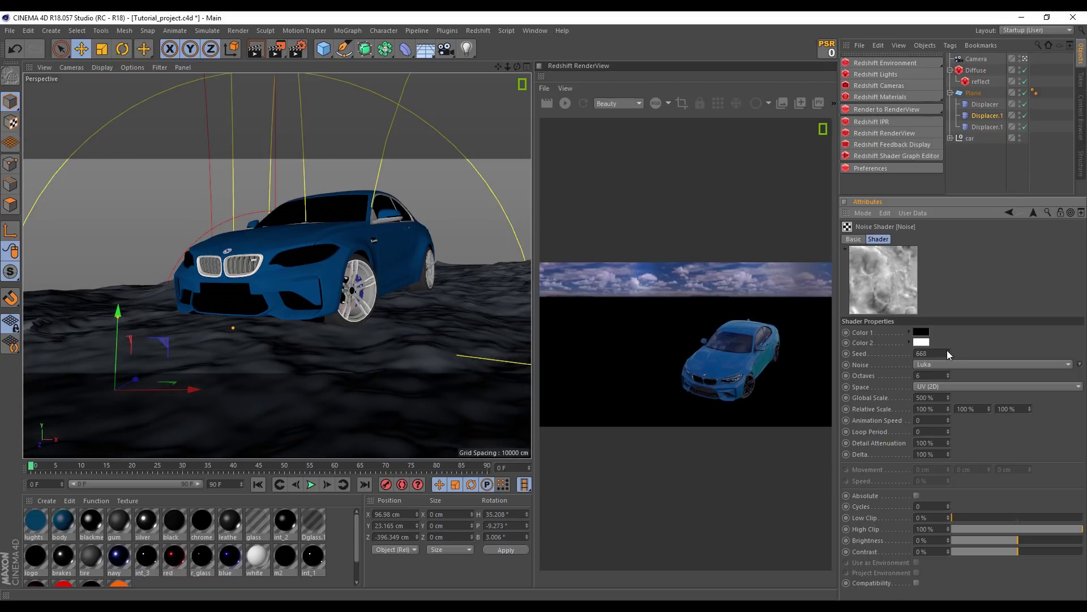
left_click(947, 350)
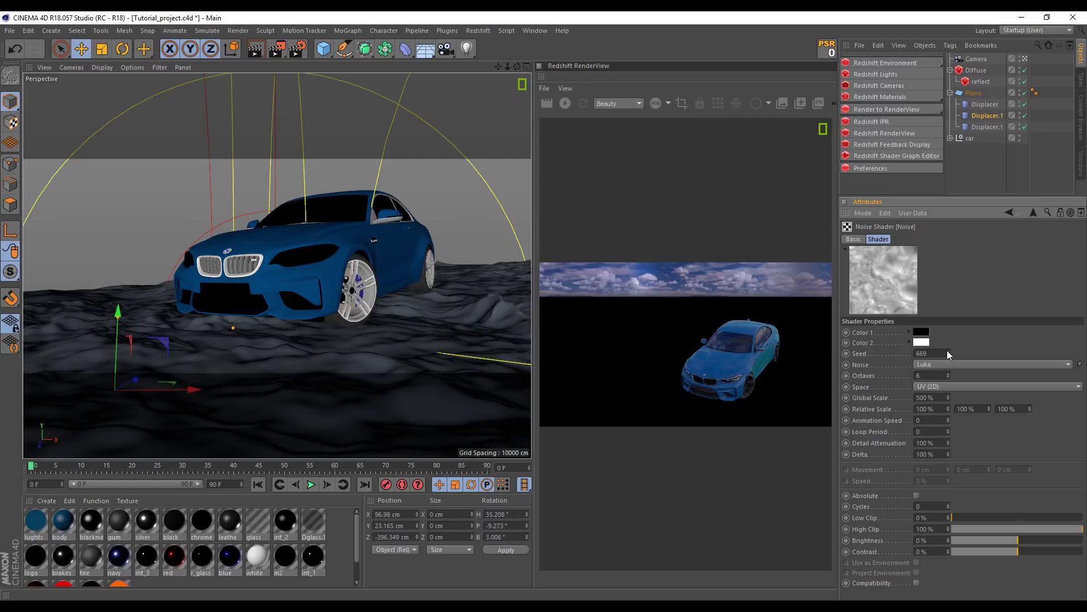
left_click(947, 350)
left_click(947, 350)
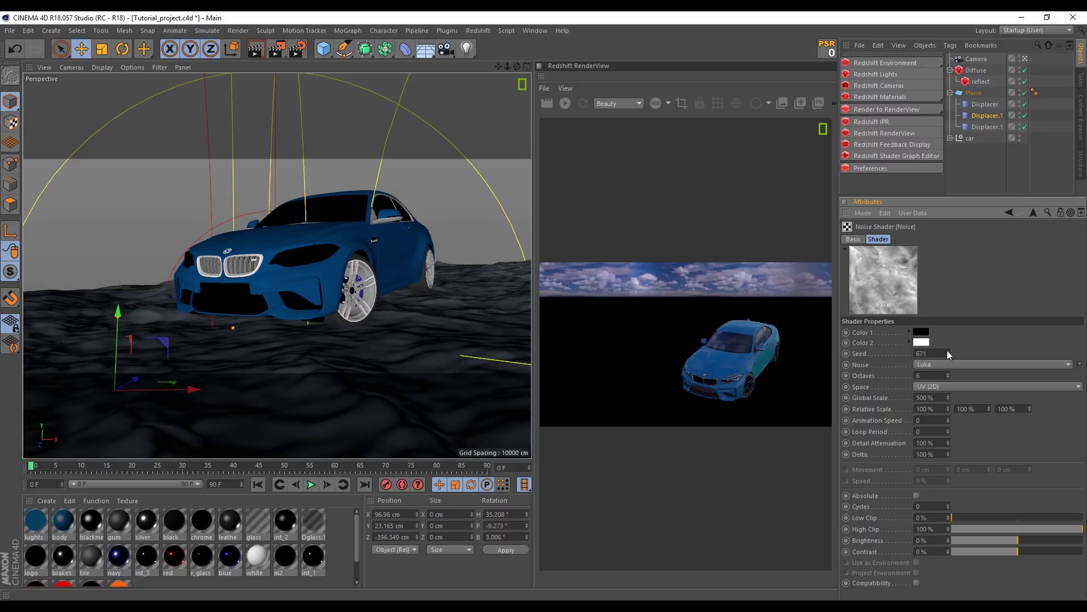
left_click(947, 350)
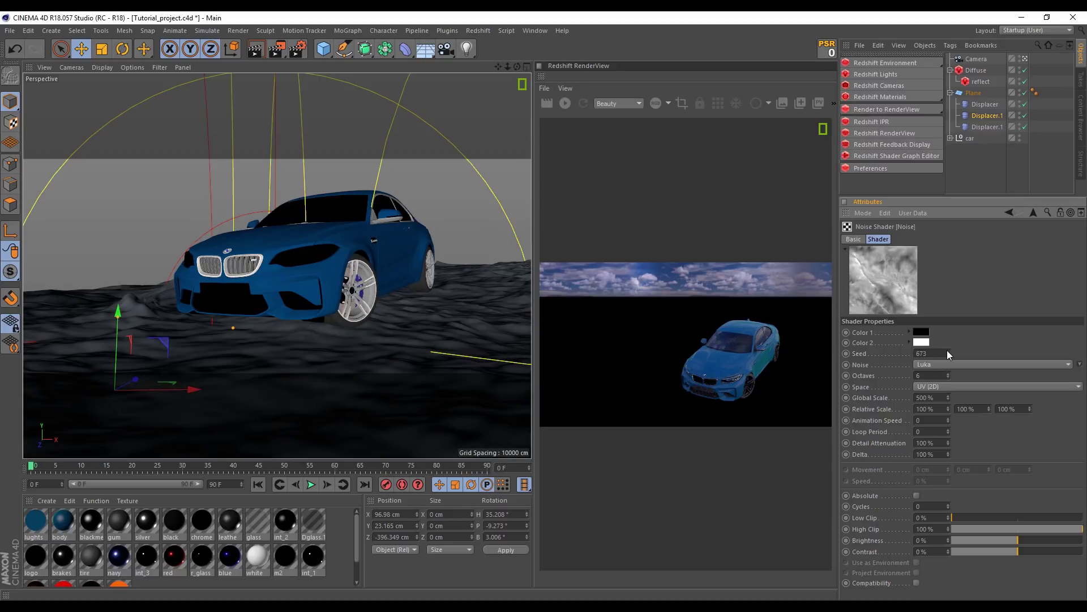
mouse_move(318, 272)
left_mouse_down("alt")
mouse_move(376, 318)
mouse_move(439, 234)
mouse_move(417, 315)
mouse_move(429, 291)
mouse_move(454, 281)
mouse_move(230, 311)
mouse_move(235, 323)
mouse_move(416, 288)
mouse_move(436, 292)
mouse_move(382, 315)
mouse_move(481, 295)
mouse_move(316, 328)
mouse_move(334, 307)
mouse_move(301, 292)
mouse_move(393, 296)
mouse_move(347, 293)
mouse_move(362, 286)
left_mouse_up("alt")
scroll(447, 317, "up", 3)
left_click(405, 292)
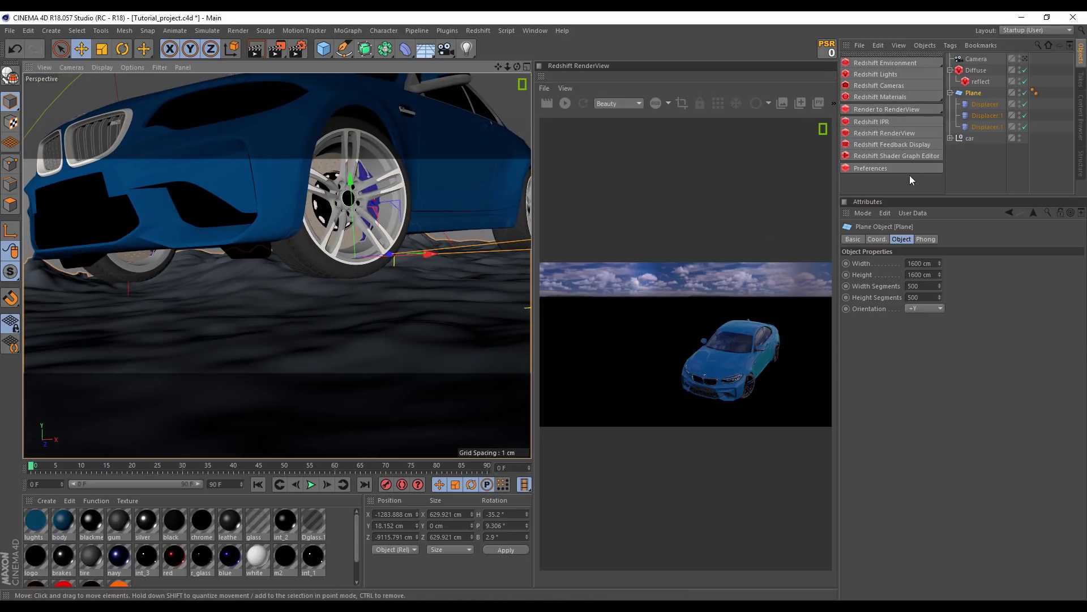
Try Displacer.1 heights of 12, 11 and 9 cm with the Intensity displacement type
left_click(984, 115)
left_click(916, 287)
left_click(915, 292)
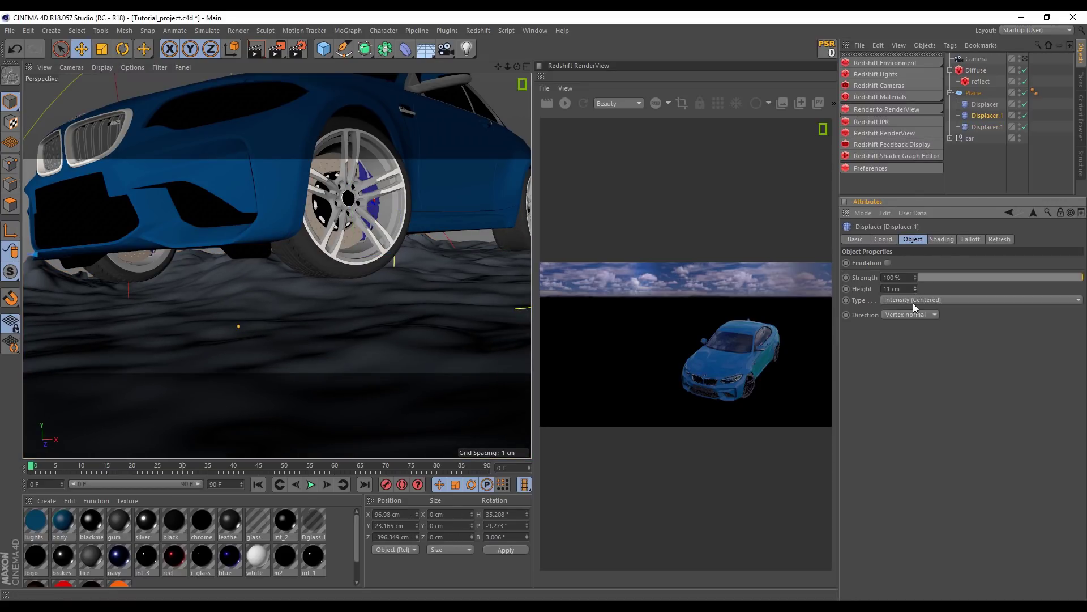
left_click(913, 311)
mouse_move(510, 238)
left_mouse_down("alt")
mouse_move(406, 206)
mouse_move(313, 203)
mouse_move(314, 351)
mouse_move(309, 234)
left_mouse_up("alt")
scroll(317, 261, "up", 5)
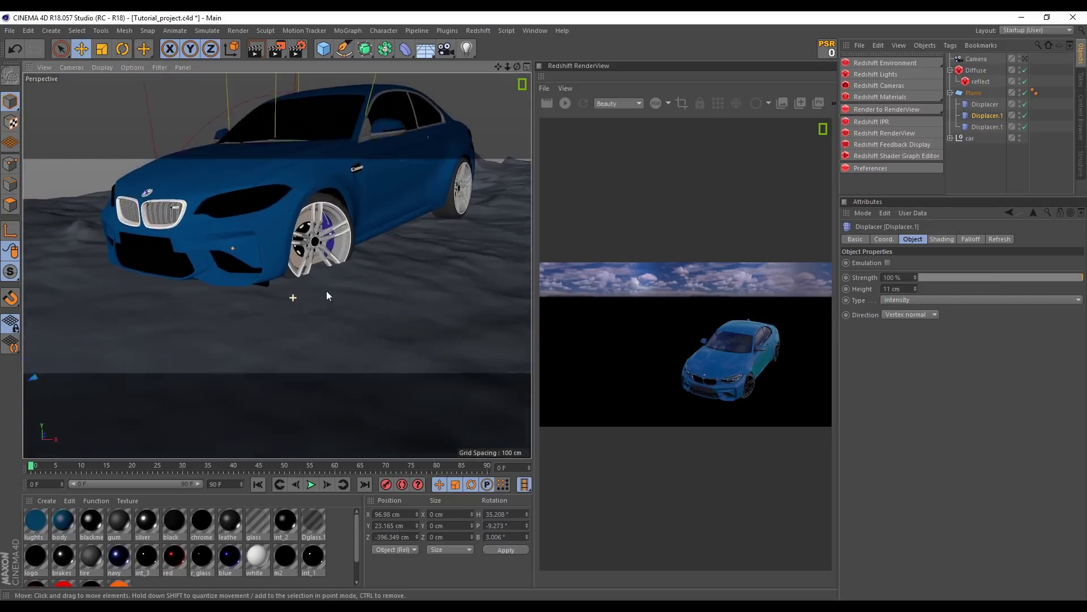
scroll(327, 291, "up", 5)
left_click(916, 290)
left_click(915, 290)
left_click(916, 290)
left_click(915, 291)
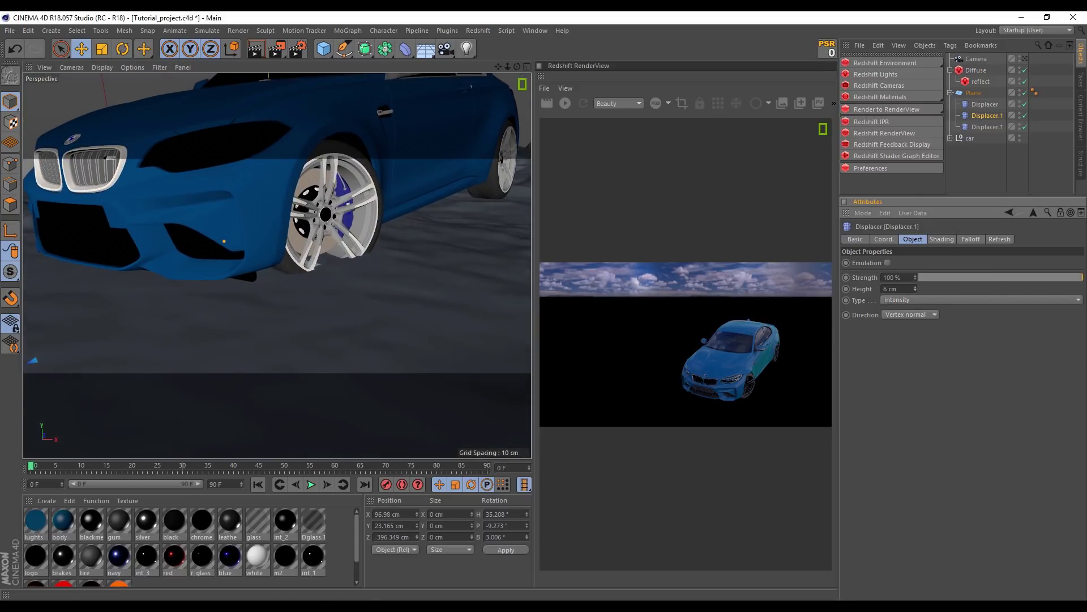
Switch the type back to Intensity (Centered) and settle the height at 8 cm
left_click_drag(915, 287, 915, 269)
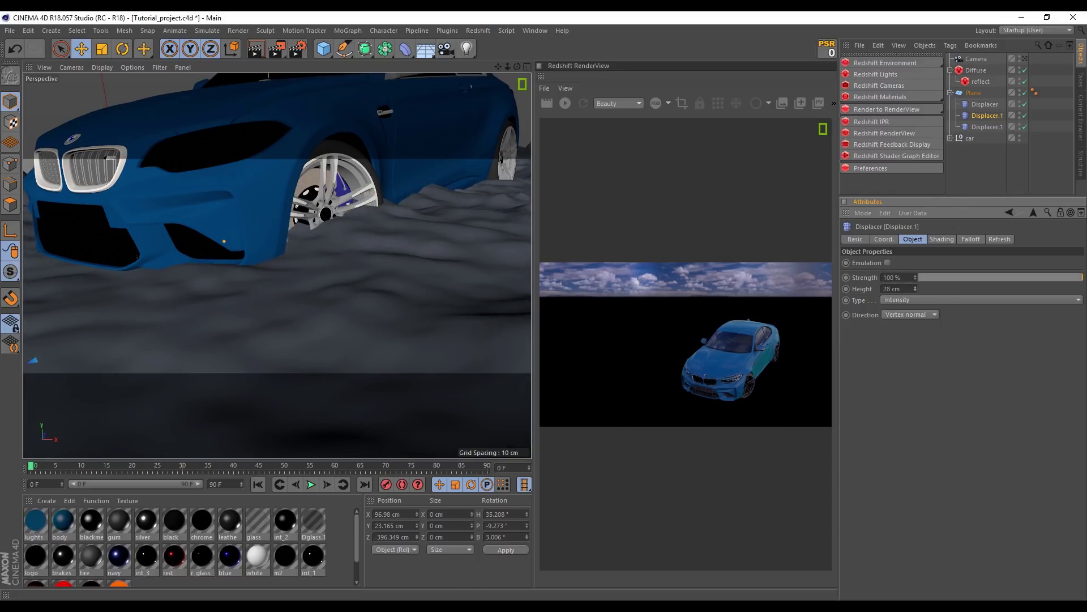
scroll(397, 264, "down", 5)
scroll(309, 274, "up", 3)
left_click(904, 307)
scroll(406, 284, "up", 3)
scroll(395, 263, "up", 3)
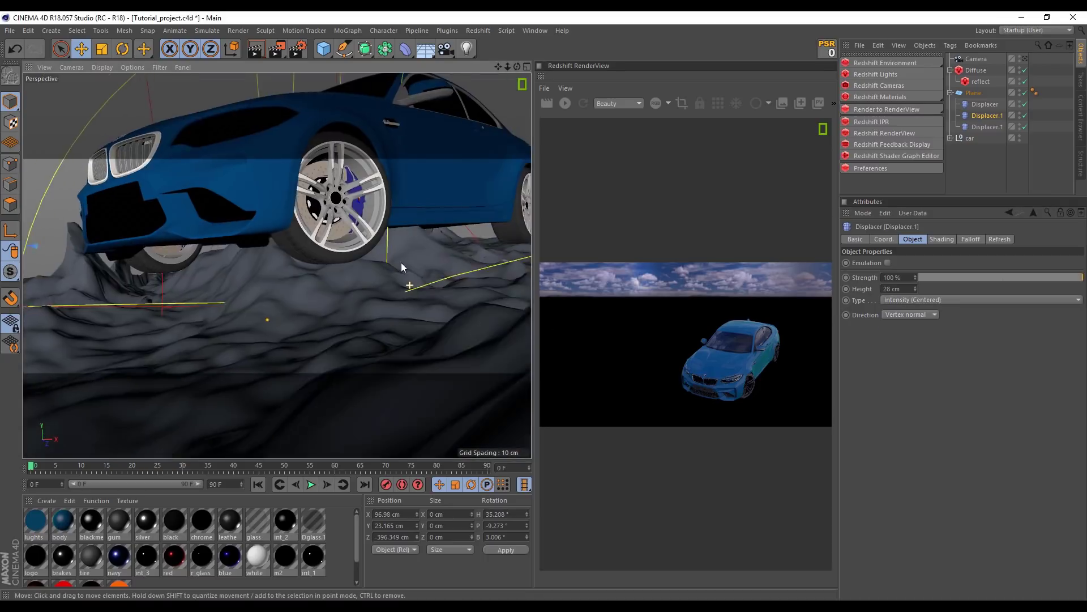
scroll(401, 263, "down", 1)
left_click_drag(914, 288, 935, 342)
left_click(1064, 487)
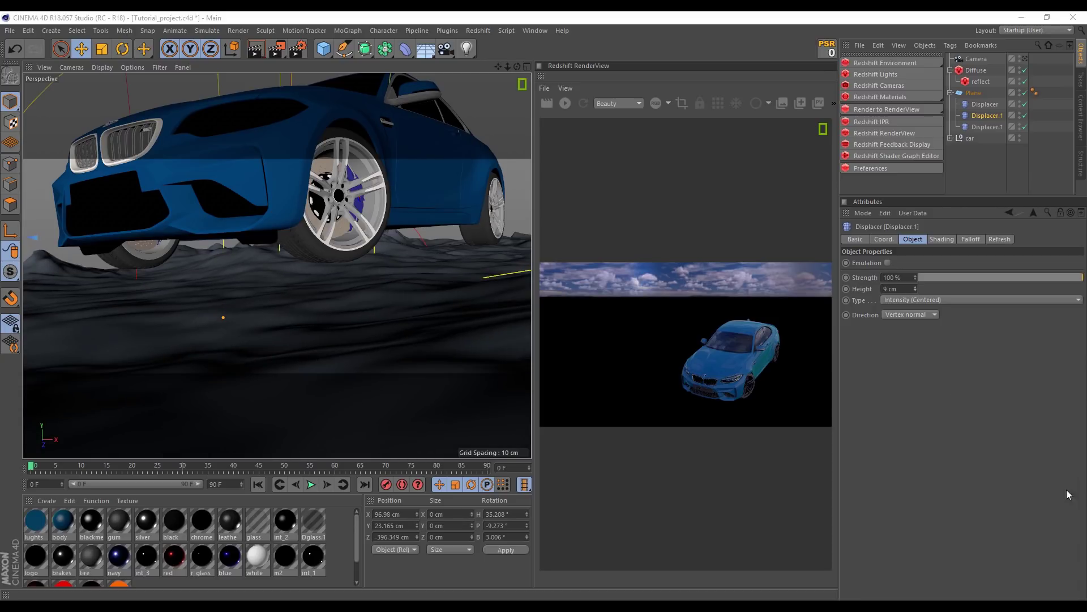
left_click_drag(916, 290, 915, 296)
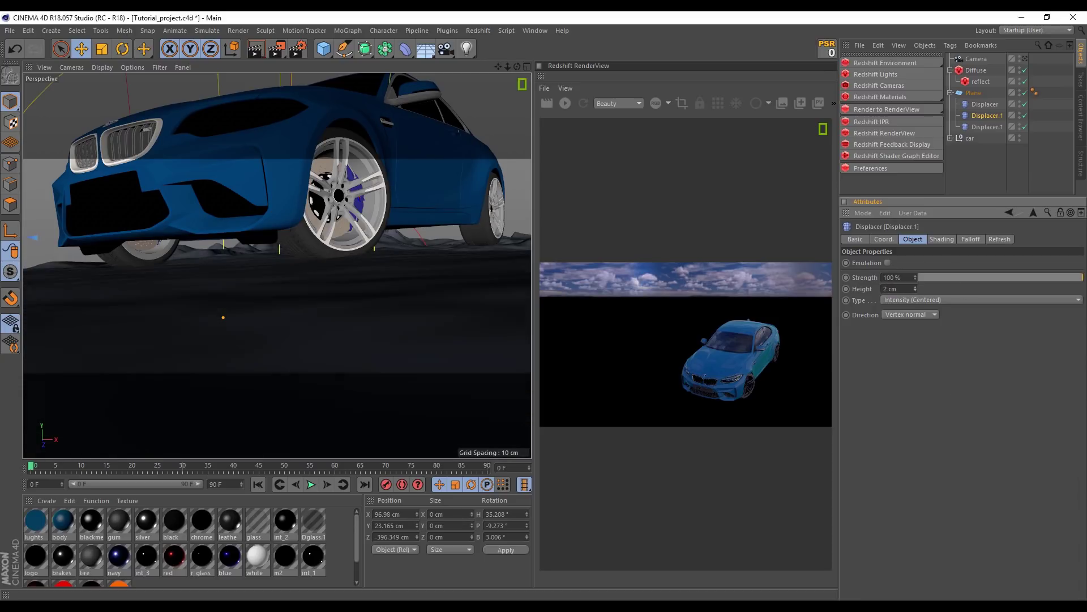
mouse_move(402, 286)
left_mouse_down("alt")
mouse_move(351, 294)
mouse_move(382, 277)
mouse_move(401, 284)
left_mouse_up("alt")
Step Displacer.1's Noise shader seed up from 673 to 678 to reshape the ground
left_click(937, 239)
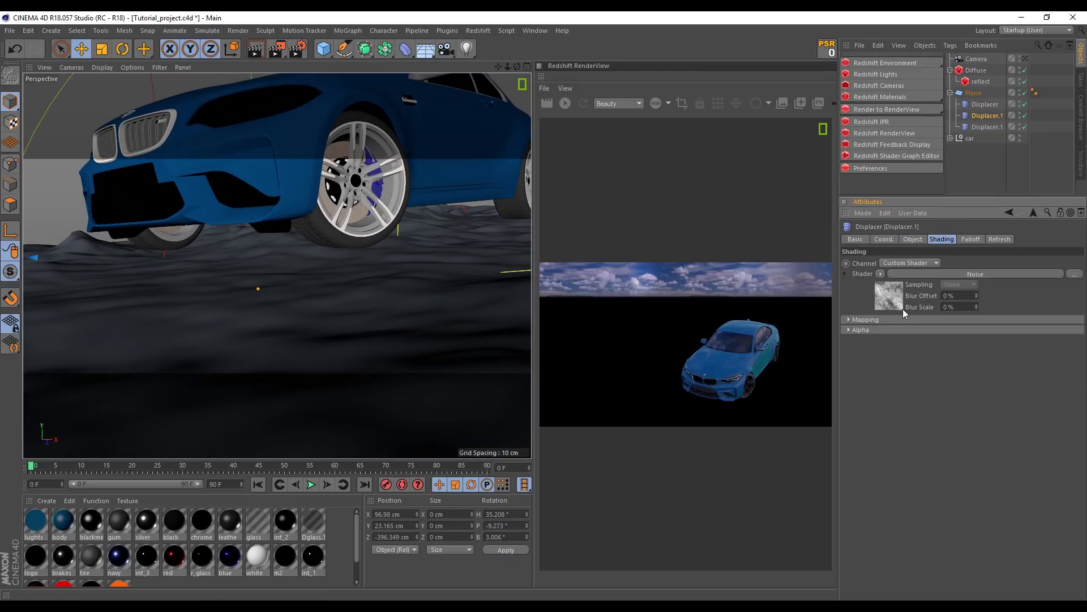
left_click(902, 308)
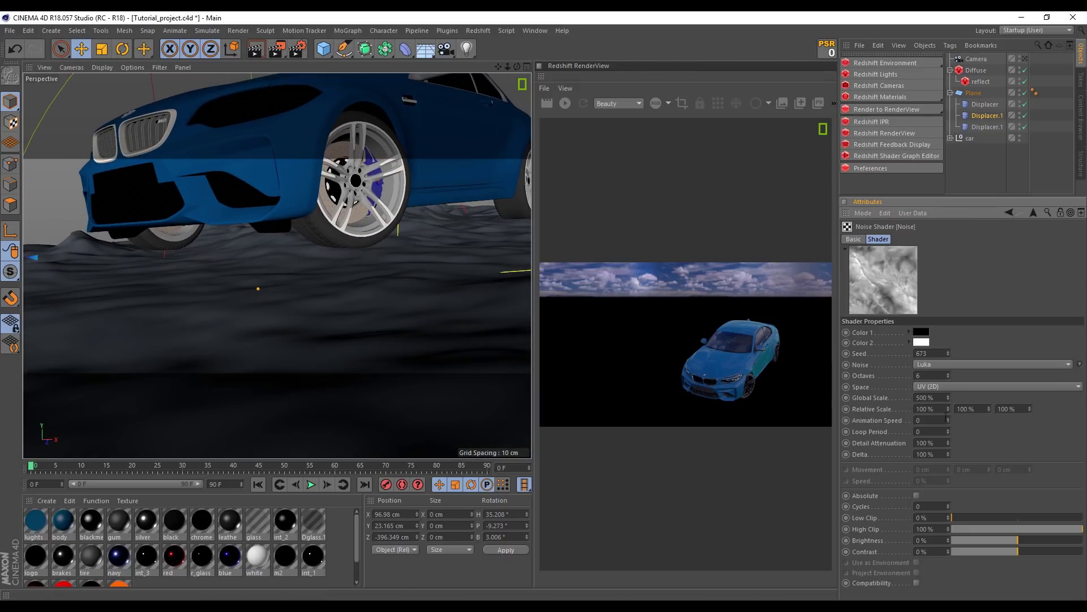
left_click(949, 351)
left_click(949, 350)
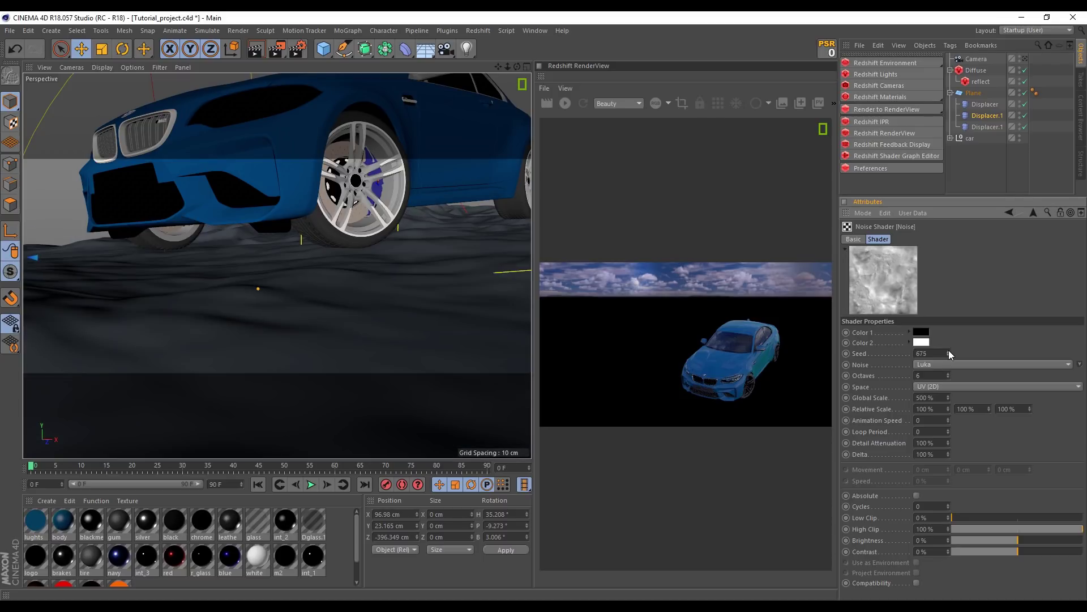
left_click(949, 350)
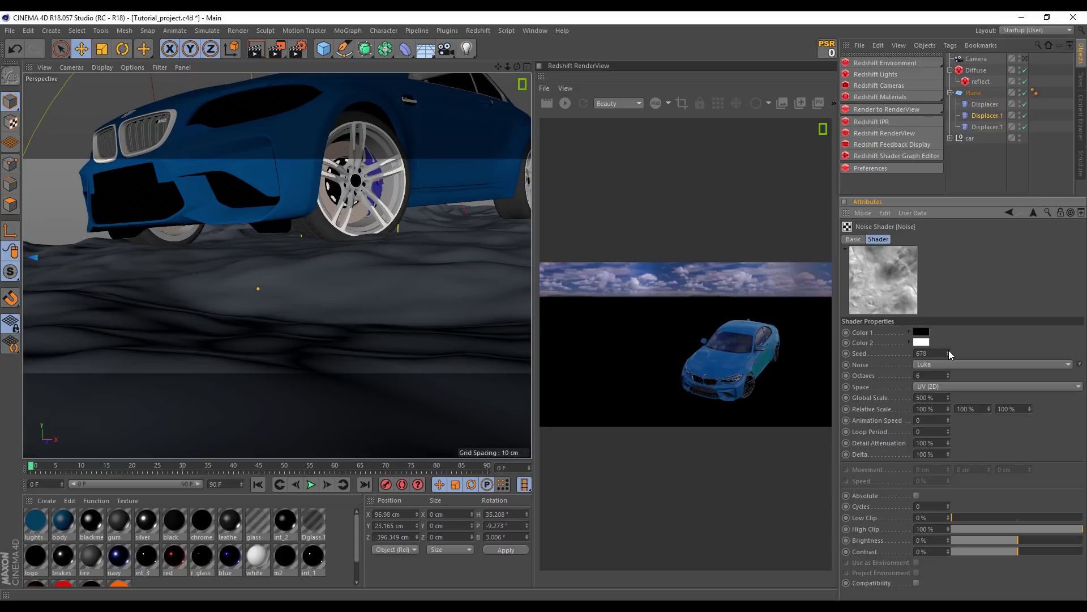
mouse_move(399, 249)
left_mouse_down("alt")
mouse_move(406, 273)
mouse_move(305, 257)
mouse_move(404, 243)
mouse_move(383, 250)
mouse_move(385, 263)
mouse_move(397, 258)
left_mouse_up("alt")
left_click(970, 137)
Nudge the car slightly and orbit around it to inspect the front wheel
left_click_drag(304, 151, 304, 143)
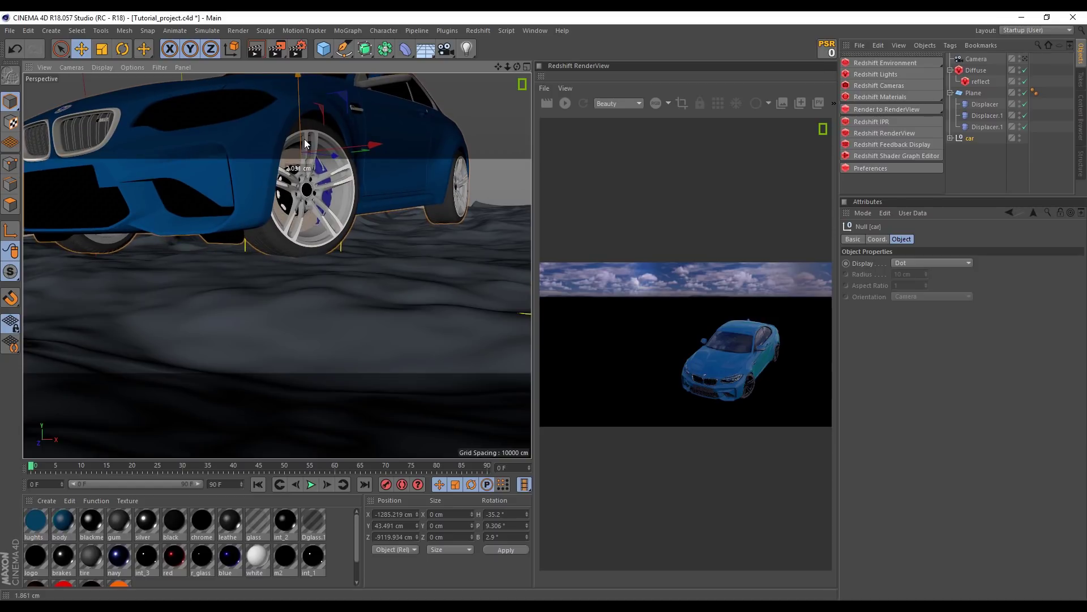
mouse_move(424, 225)
left_mouse_down("alt")
mouse_move(430, 234)
mouse_move(366, 265)
left_mouse_up("alt")
scroll(287, 274, "down", 3)
scroll(293, 281, "down", 3)
scroll(379, 305, "down", 3)
left_click_drag(379, 305, 229, 306, "alt")
left_click_drag(229, 290, 155, 72, "alt")
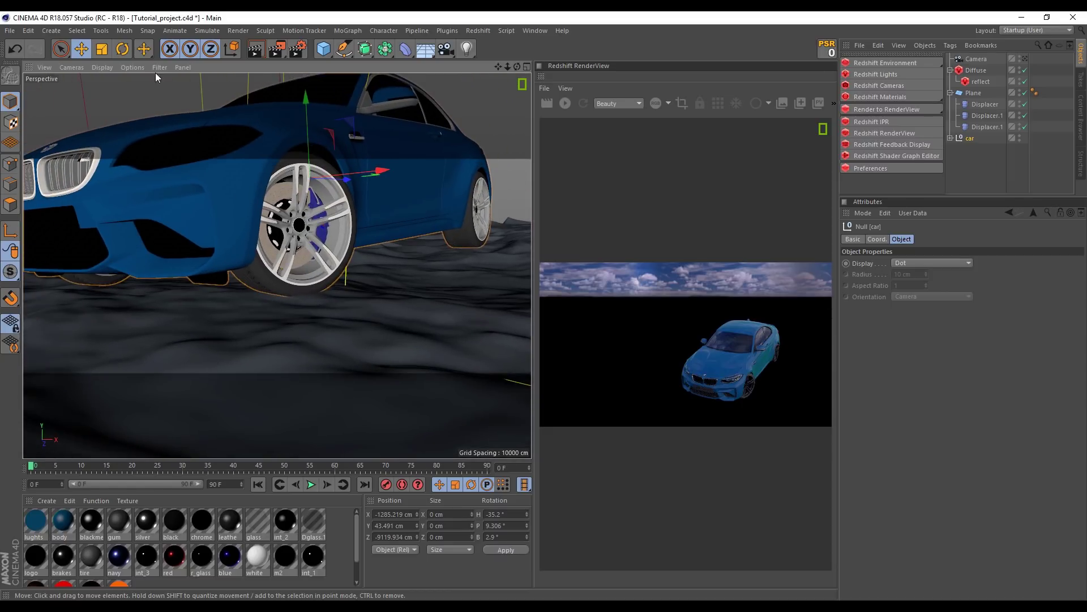
Tilt the car forward onto the ground, lower it slightly, and frame it
key("r")
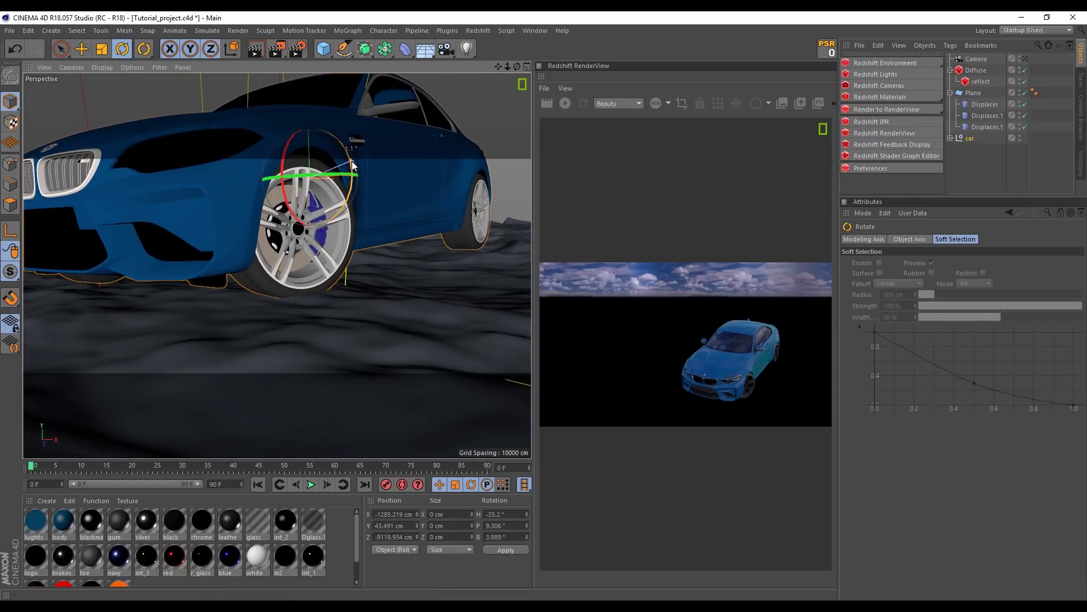
left_click_drag(352, 164, 286, 162)
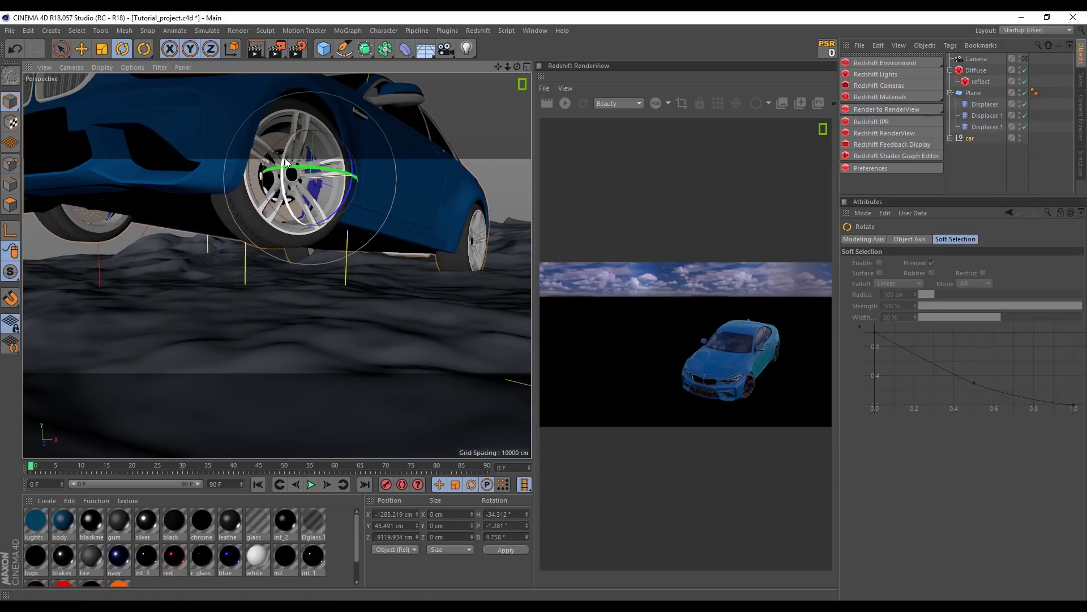
key("ctrl+z")
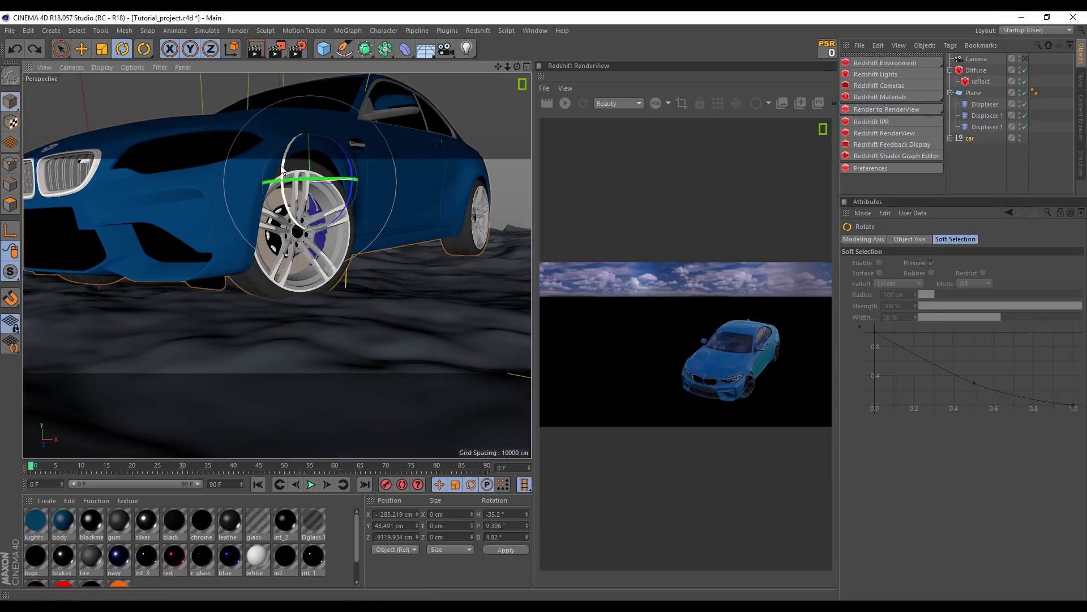
left_click_drag(281, 170, 283, 170)
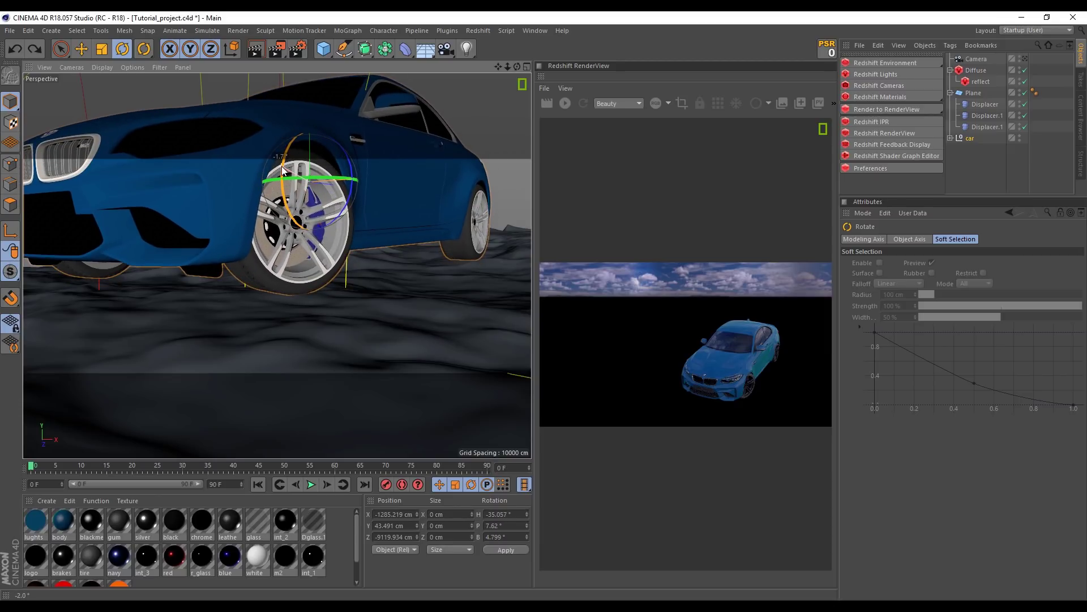
left_click(82, 49)
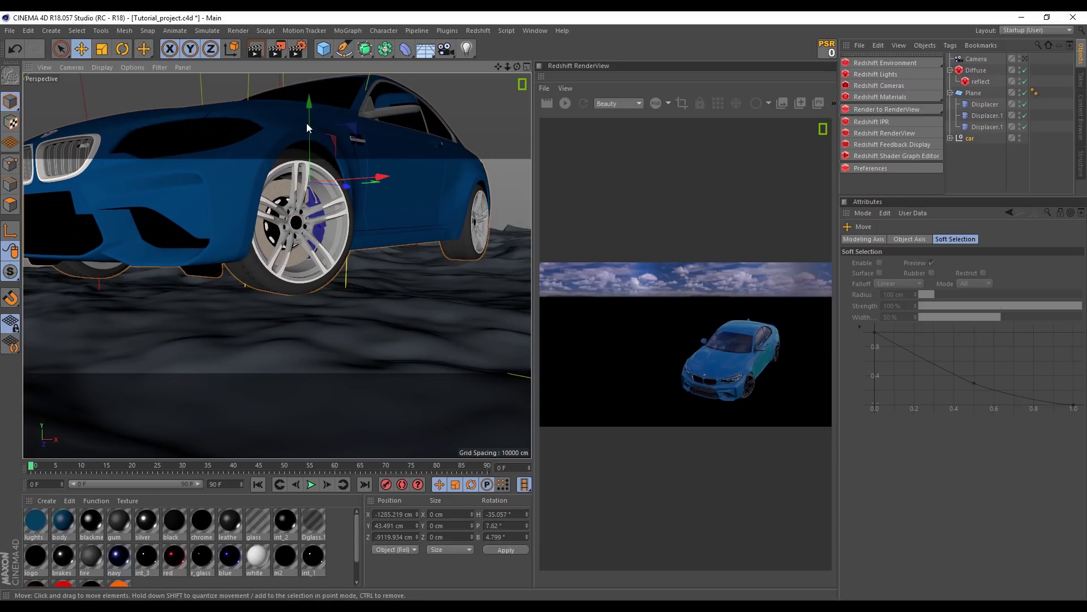
left_click_drag(309, 136, 307, 137)
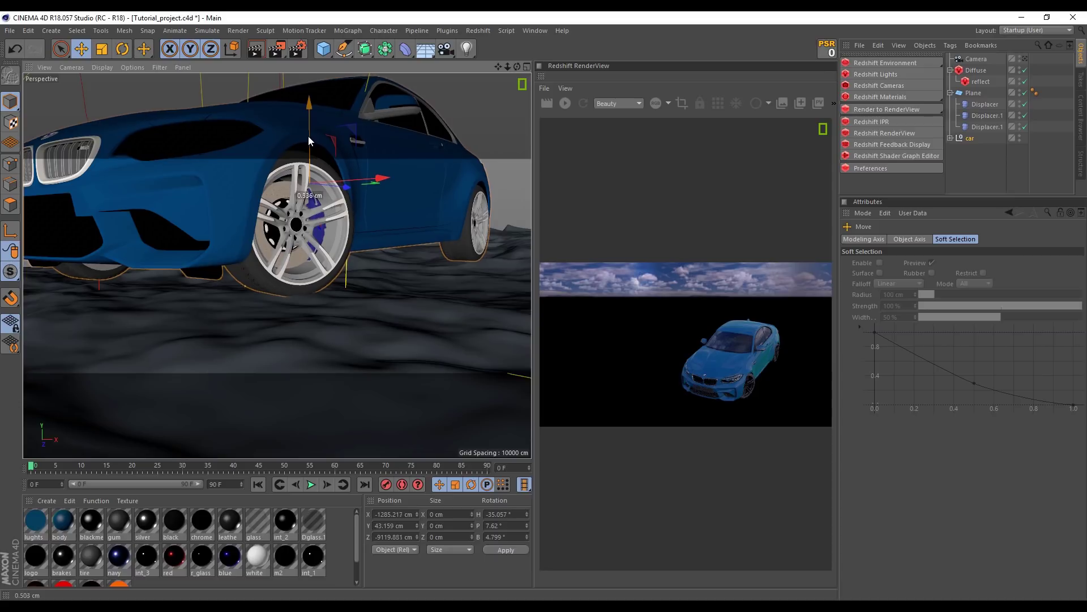
scroll(329, 297, "up", 3)
scroll(353, 301, "up", 2)
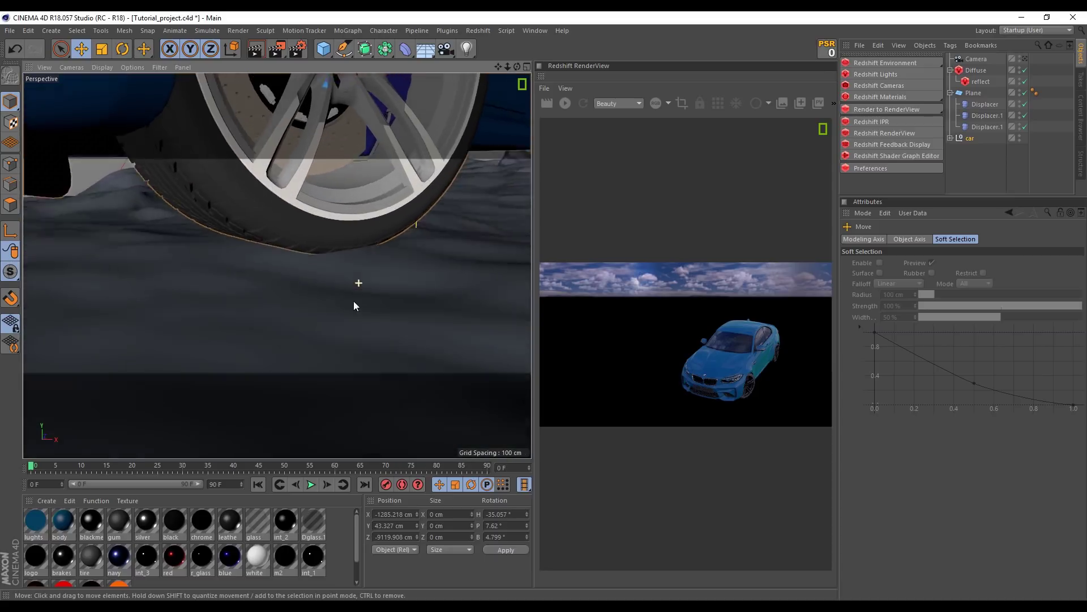
scroll(297, 269, "up", 3)
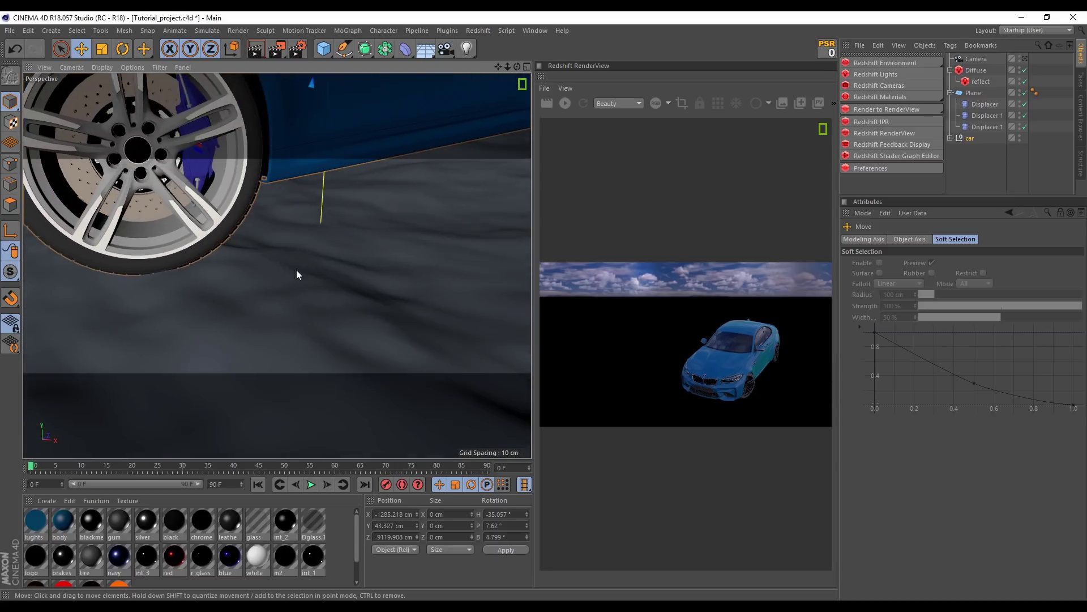
scroll(297, 270, "down", 5)
mouse_move(344, 262)
left_mouse_down("alt")
mouse_move(392, 224)
mouse_move(159, 196)
left_mouse_up("alt")
scroll(392, 225, "up", 3)
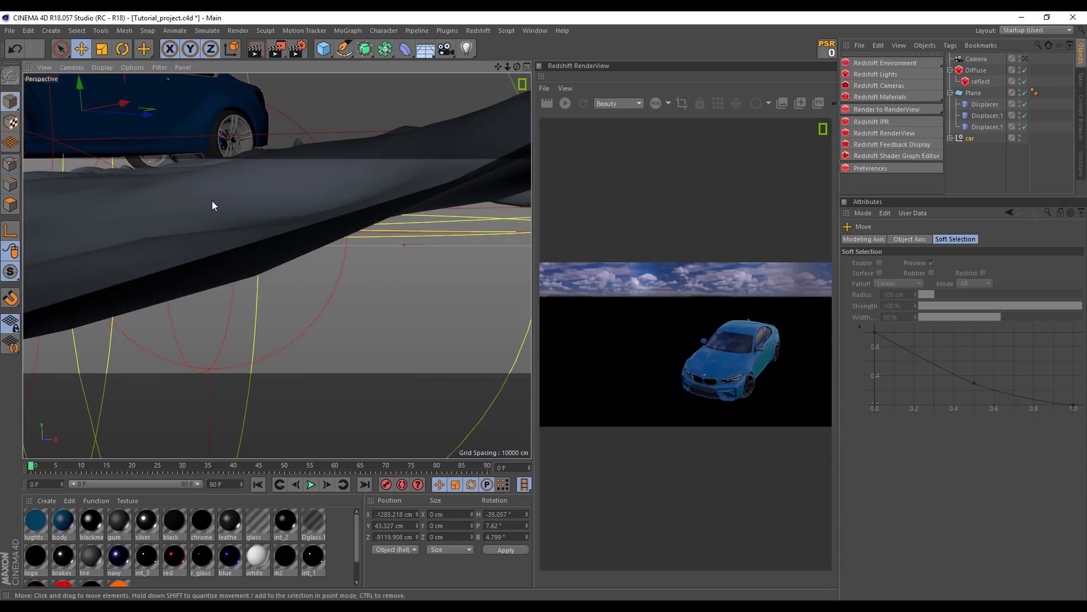
key("o")
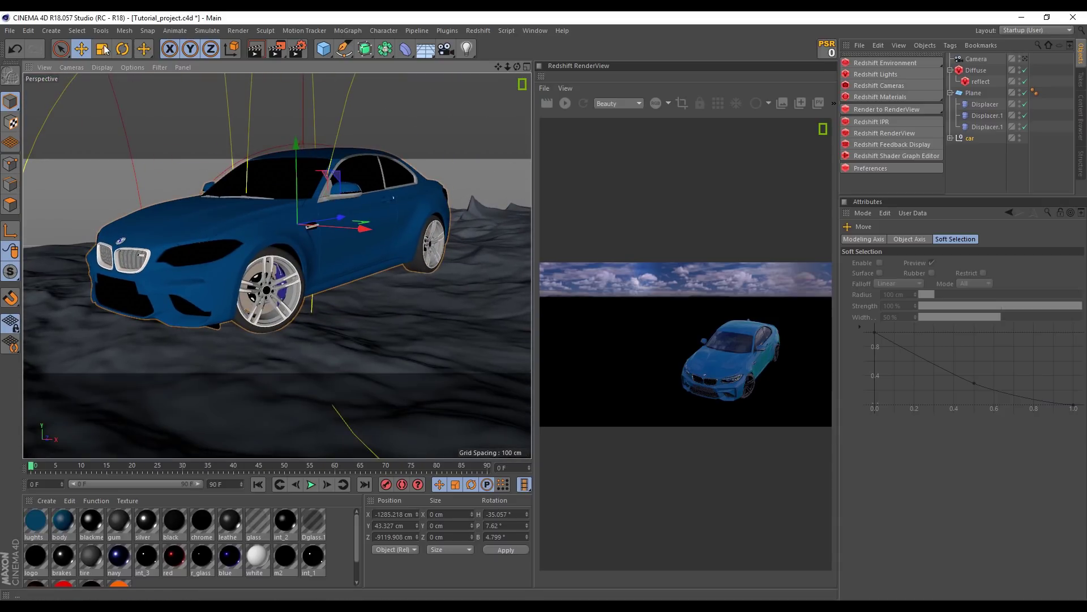
Rotate the car to 4.9° pitch, 6.9° bank and lower it to Y 42 cm
key("r")
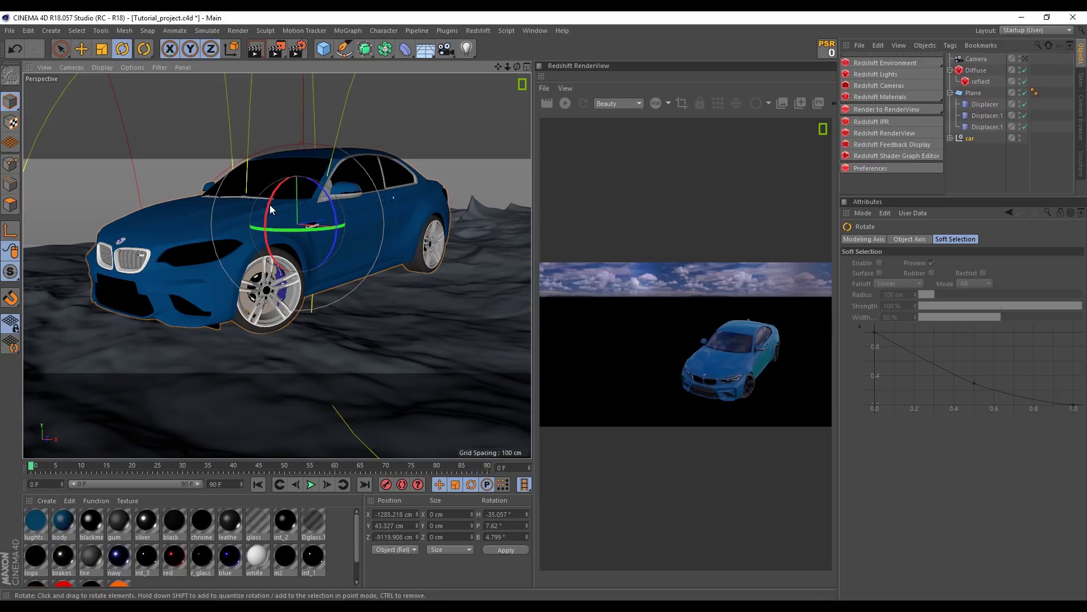
mouse_move(268, 212)
left_mouse_down()
mouse_move(331, 203)
mouse_move(304, 266)
mouse_move(219, 157)
left_mouse_up()
scroll(304, 262, "up", 3)
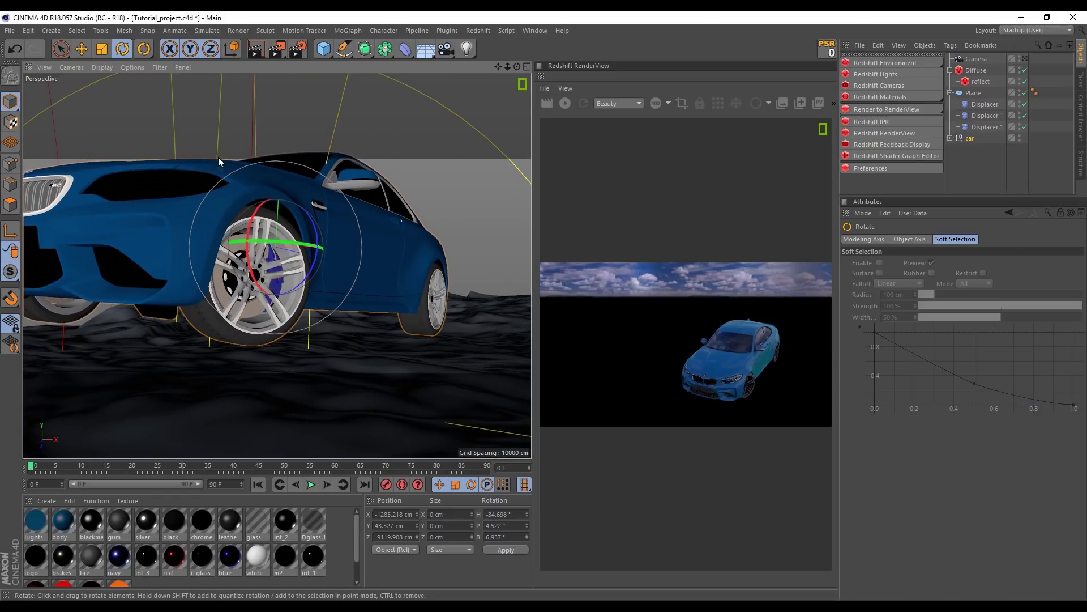
left_click_drag(251, 224, 124, 82)
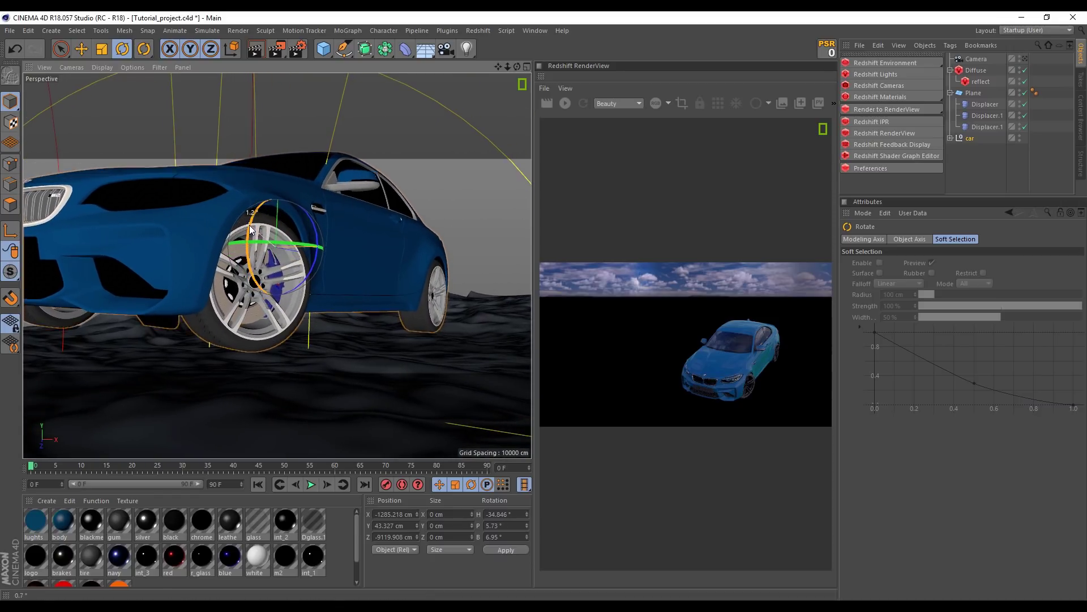
key("e")
mouse_move(277, 198)
left_mouse_down()
mouse_move(348, 309)
mouse_move(166, 332)
mouse_move(250, 354)
mouse_move(389, 316)
mouse_move(148, 102)
left_mouse_up()
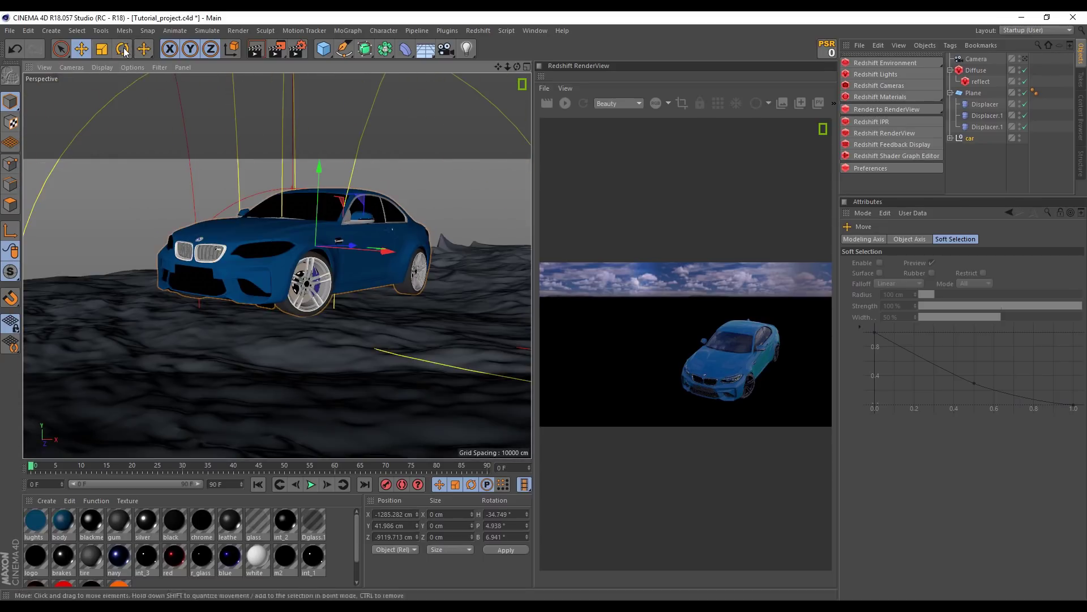
mouse_move(154, 121)
left_mouse_down("alt")
mouse_move(341, 193)
mouse_move(330, 213)
left_mouse_up("alt")
left_click(1024, 57)
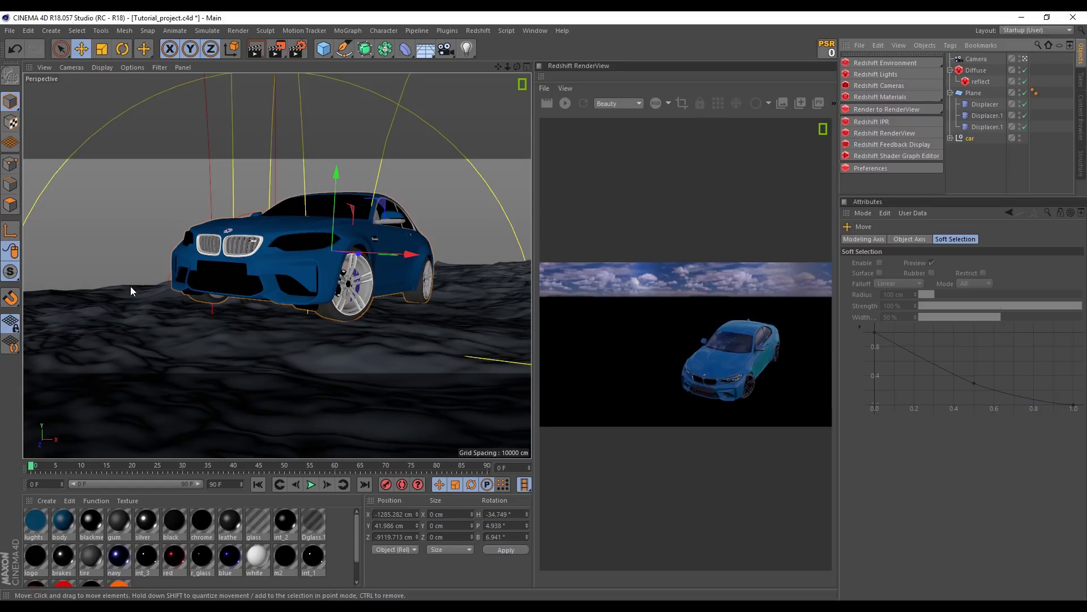
Duplicate Displacer.1 as Displacer.2 and set its falloff to 27%
left_click(983, 127)
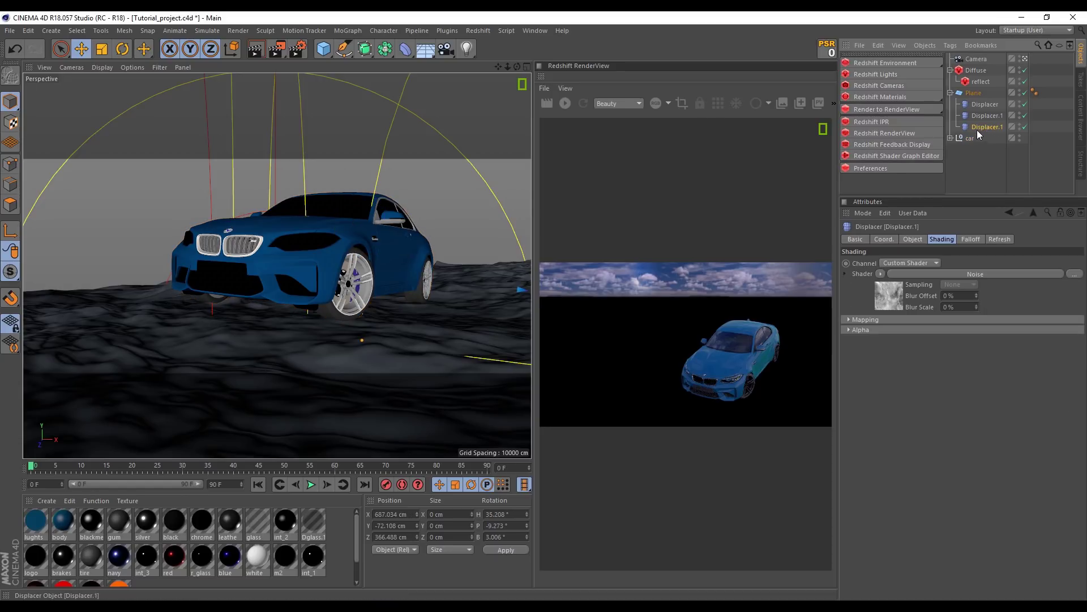
left_click_drag(983, 128, 984, 134, "ctrl")
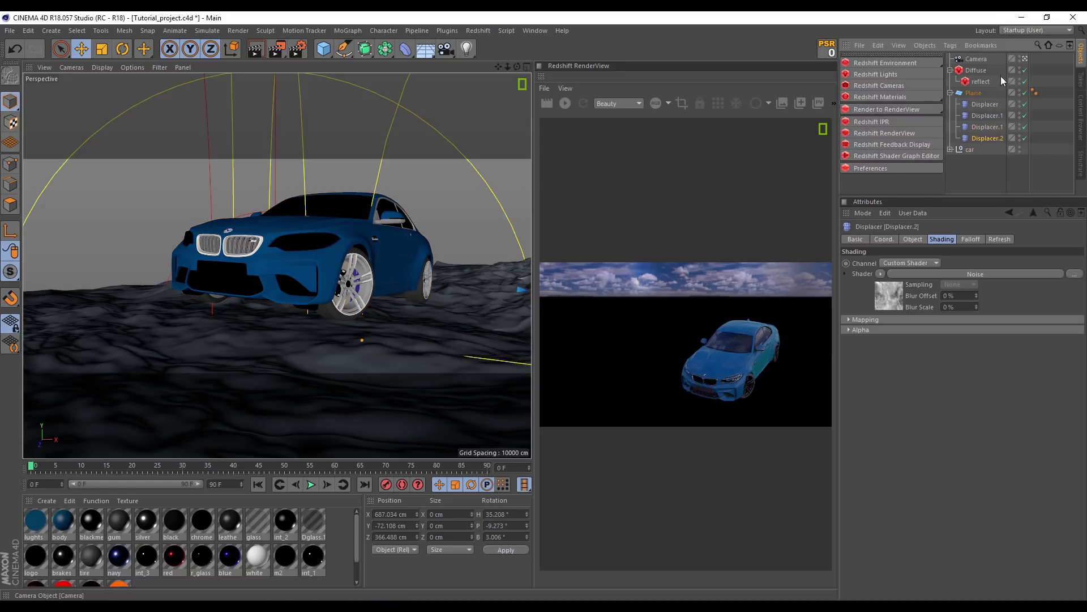
scroll(478, 256, "up", 3)
mouse_move(478, 257)
left_mouse_down("alt")
mouse_move(321, 310)
mouse_move(525, 294)
mouse_move(223, 311)
mouse_move(321, 320)
mouse_move(341, 304)
mouse_move(232, 328)
mouse_move(695, 297)
left_mouse_up("alt")
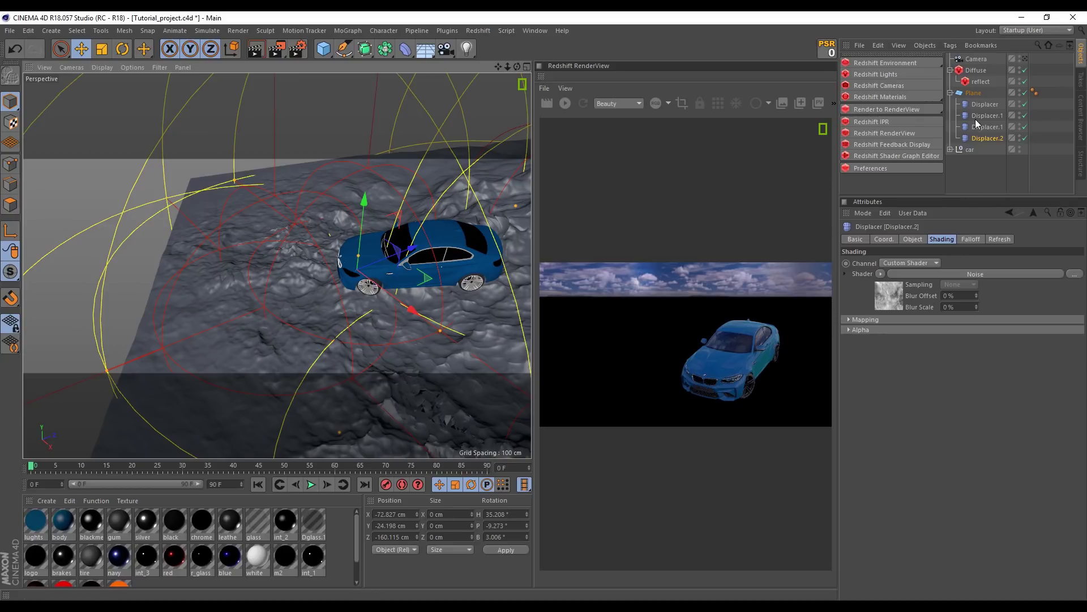
left_click(961, 239)
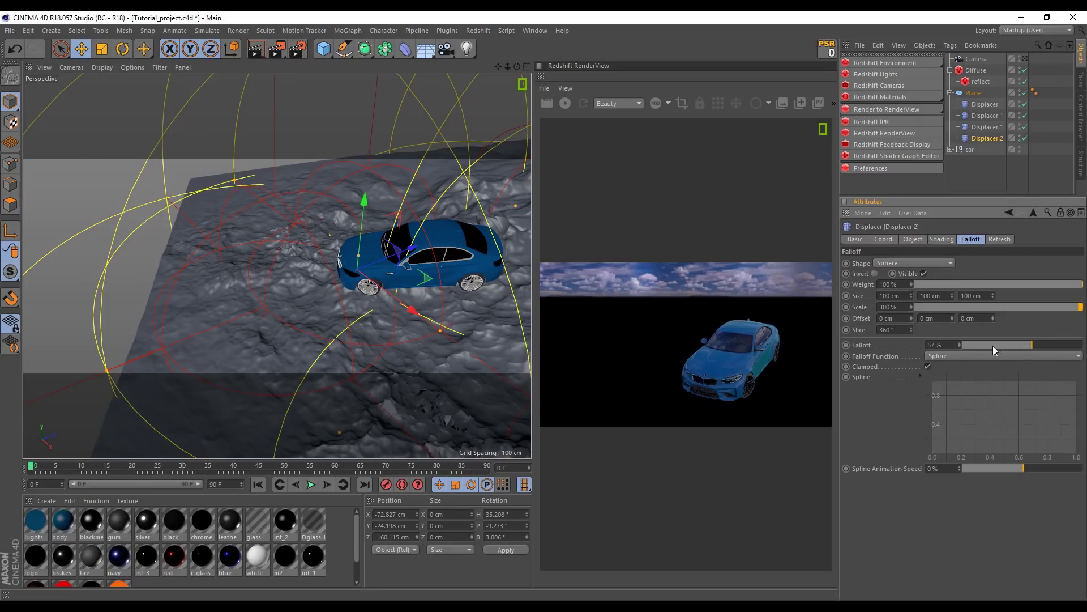
left_click_drag(1012, 347, 993, 346)
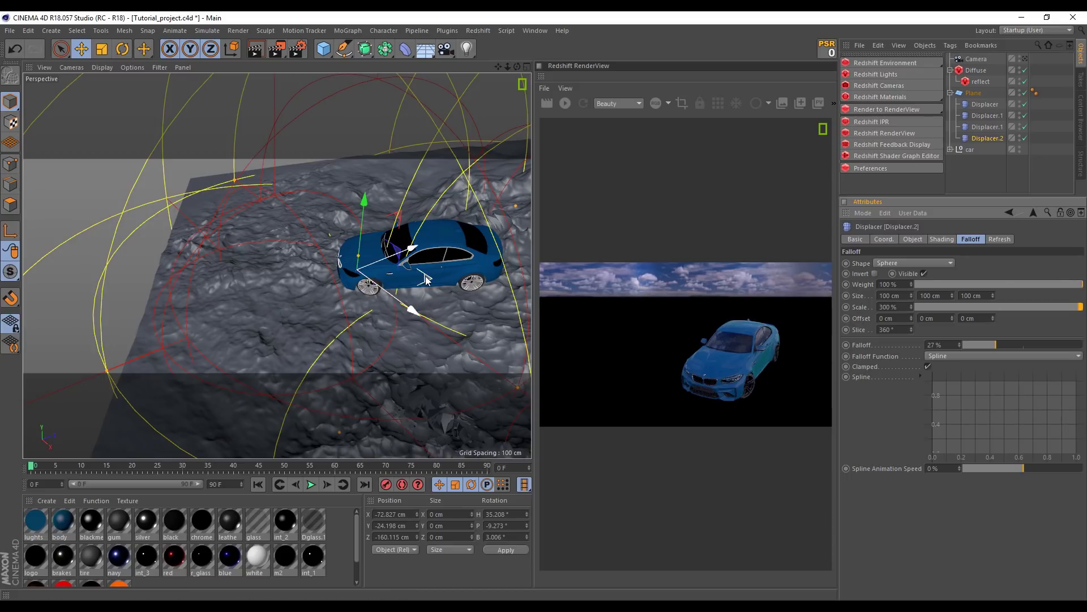
Move Displacer.2's falloff sphere behind the car, checking through the scene camera
left_click_drag(425, 279, 447, 166)
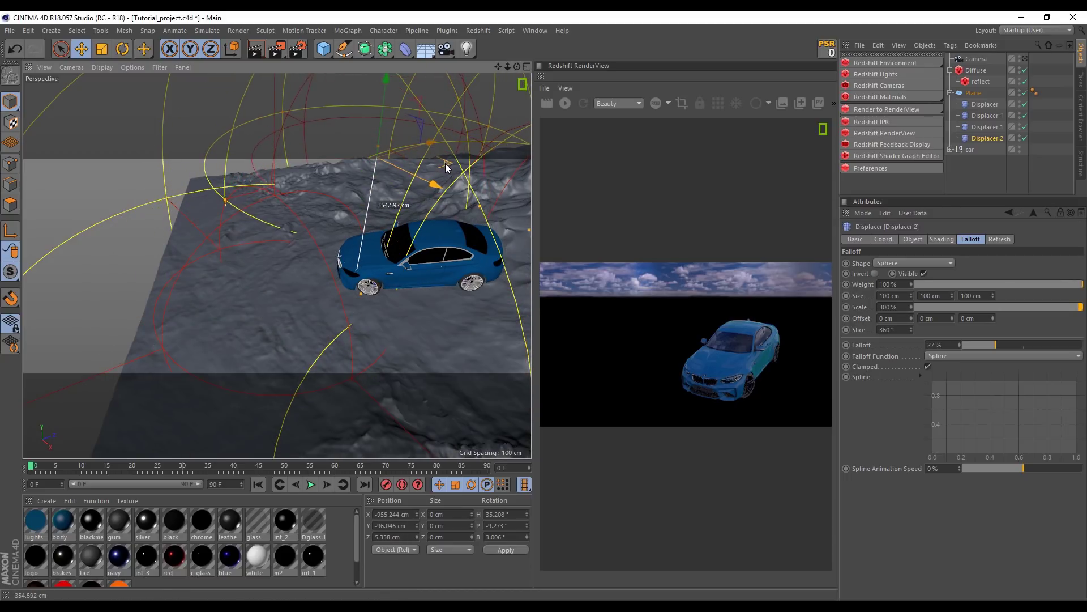
left_click(1025, 58)
left_click_drag(51, 326, 146, 328)
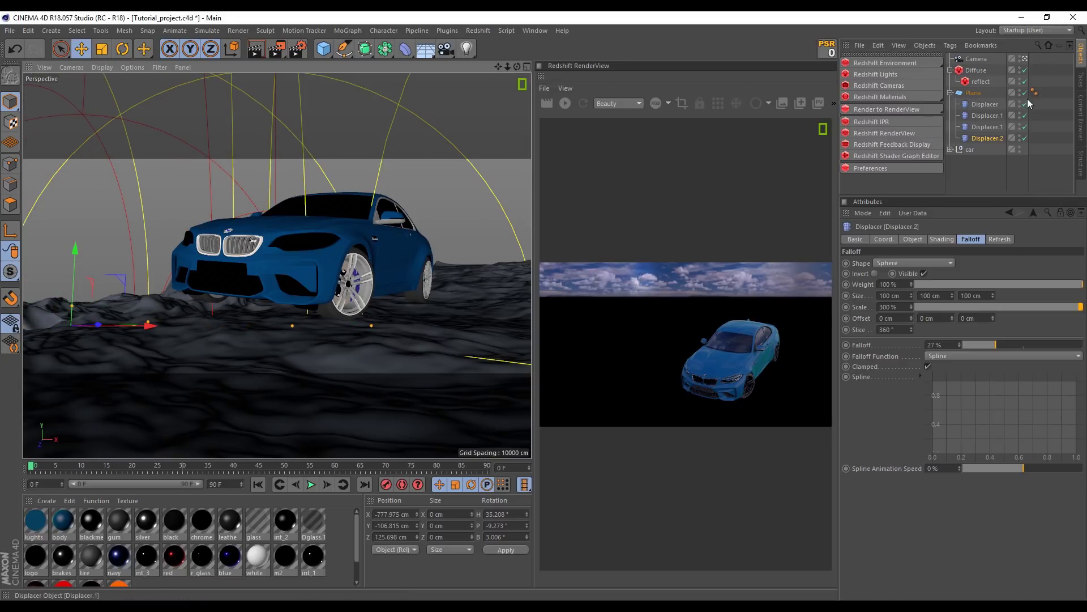
mouse_move(346, 273)
left_mouse_down("alt")
mouse_move(437, 225)
mouse_move(326, 185)
mouse_move(368, 163)
mouse_move(423, 161)
mouse_move(429, 180)
left_mouse_up("alt")
mouse_move(429, 180)
left_mouse_down("alt")
mouse_move(433, 225)
mouse_move(444, 216)
mouse_move(427, 232)
mouse_move(221, 241)
left_mouse_up("alt")
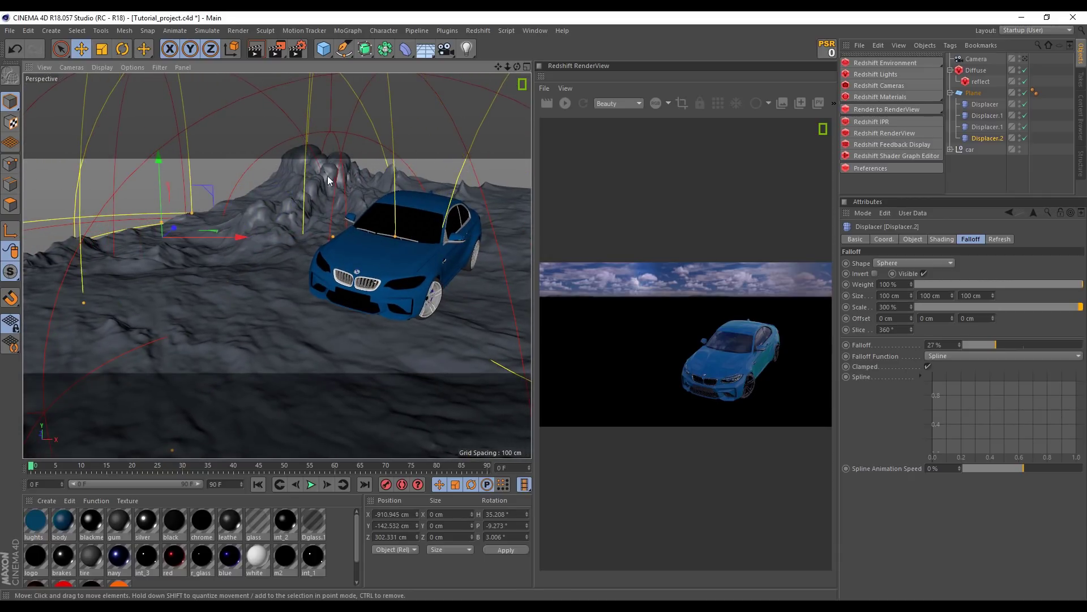
mouse_move(341, 255)
left_mouse_down("alt")
mouse_move(430, 237)
mouse_move(437, 281)
mouse_move(346, 341)
mouse_move(228, 332)
left_mouse_up("alt")
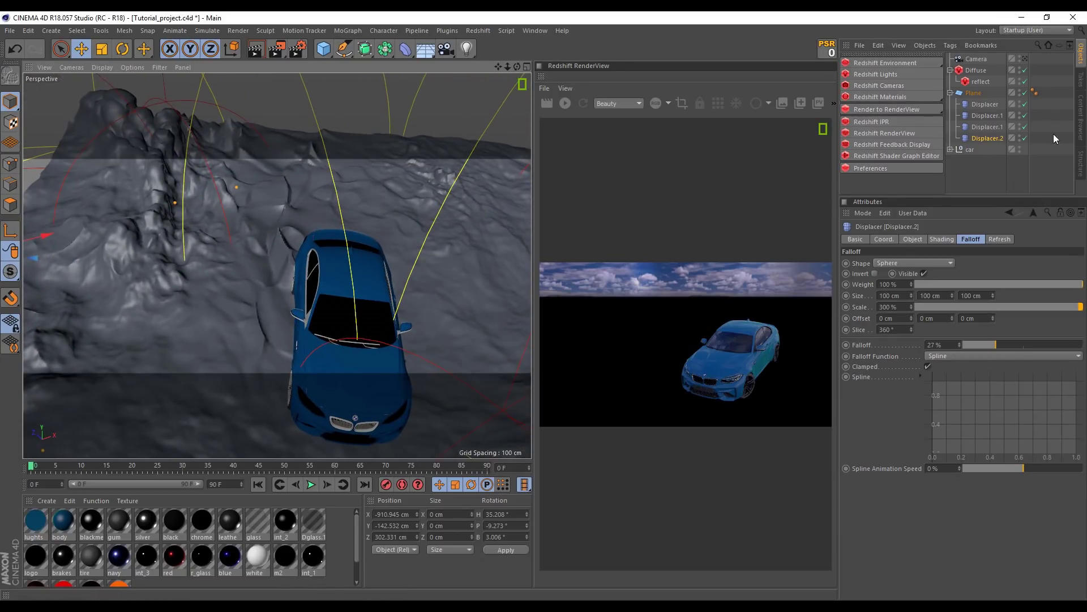
Compare with the first Displacer toggled, reposition its sphere, then place Displacer.2 near X −876, Z 131
left_click(1025, 104)
left_click(1024, 105)
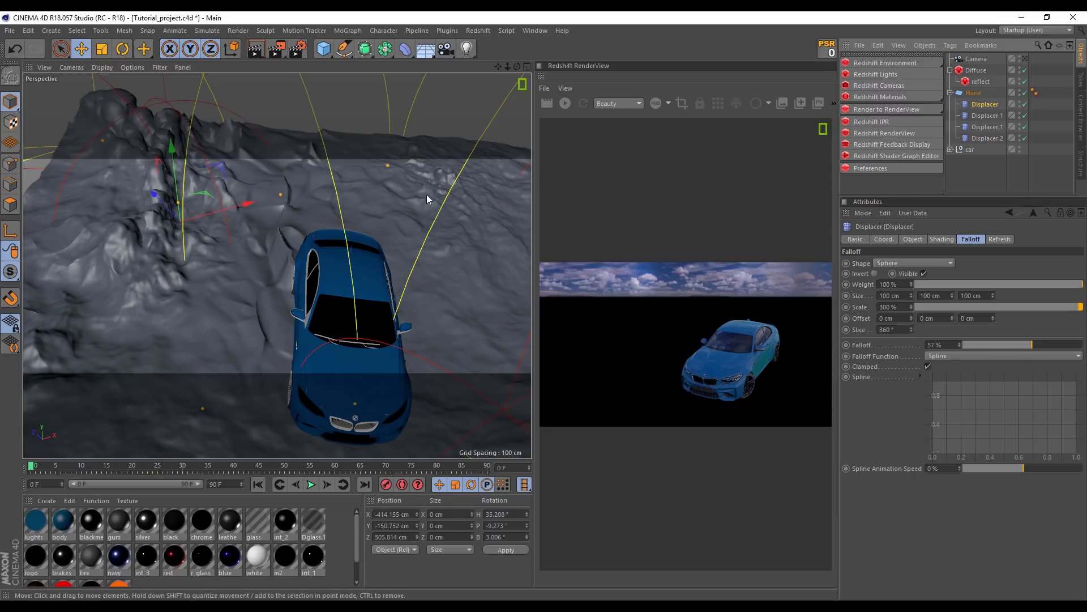
scroll(427, 195, "down", 5)
mouse_move(317, 182)
left_mouse_down()
mouse_move(313, 150)
mouse_move(379, 226)
mouse_move(423, 178)
mouse_move(290, 213)
mouse_move(319, 237)
mouse_move(293, 252)
mouse_move(349, 195)
mouse_move(246, 206)
mouse_move(307, 332)
mouse_move(389, 300)
mouse_move(427, 308)
mouse_move(399, 320)
mouse_move(144, 329)
mouse_move(87, 294)
mouse_move(57, 295)
left_mouse_up()
left_click(970, 138)
mouse_move(319, 327)
left_mouse_down("alt")
mouse_move(409, 307)
mouse_move(392, 320)
mouse_move(266, 341)
left_mouse_up("alt")
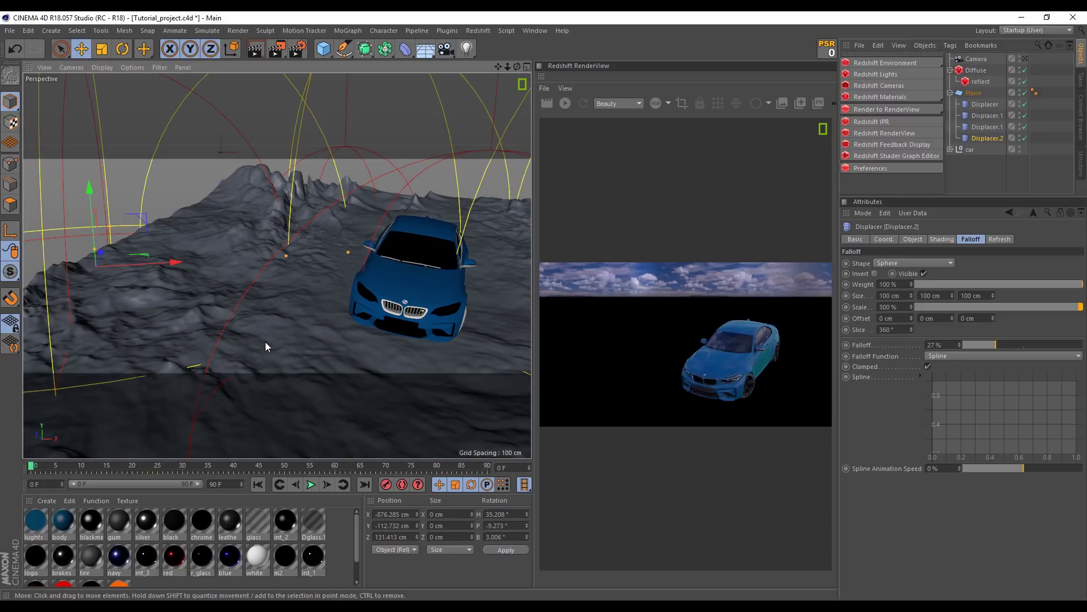
mouse_move(265, 341)
left_mouse_down("alt")
mouse_move(248, 304)
mouse_move(227, 295)
left_mouse_up("alt")
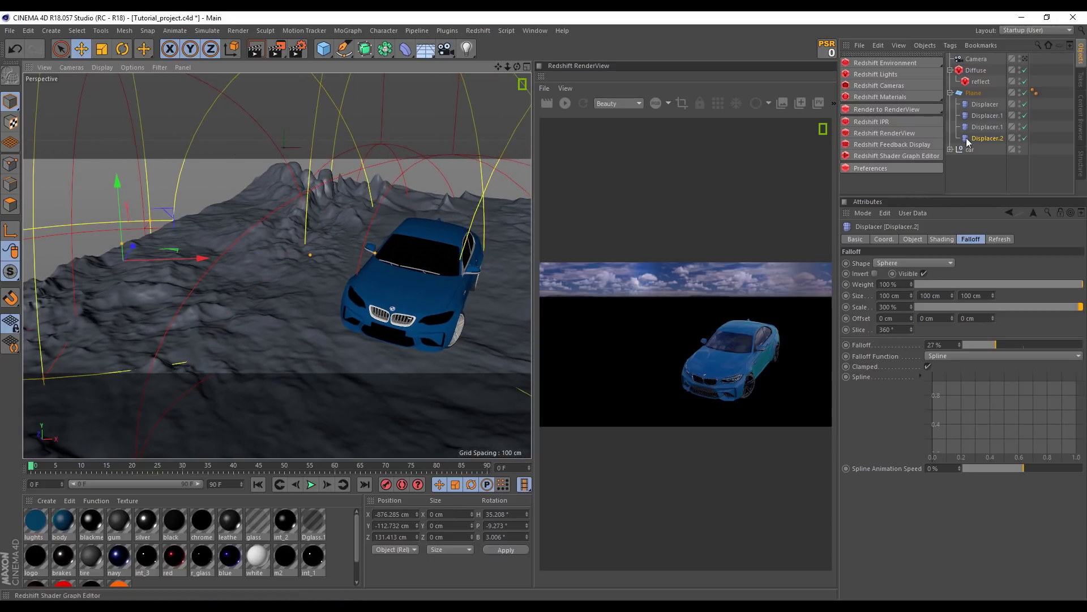
Shift the first displacer's falloff and set its height to 50, then 40 cm
left_click(1027, 59)
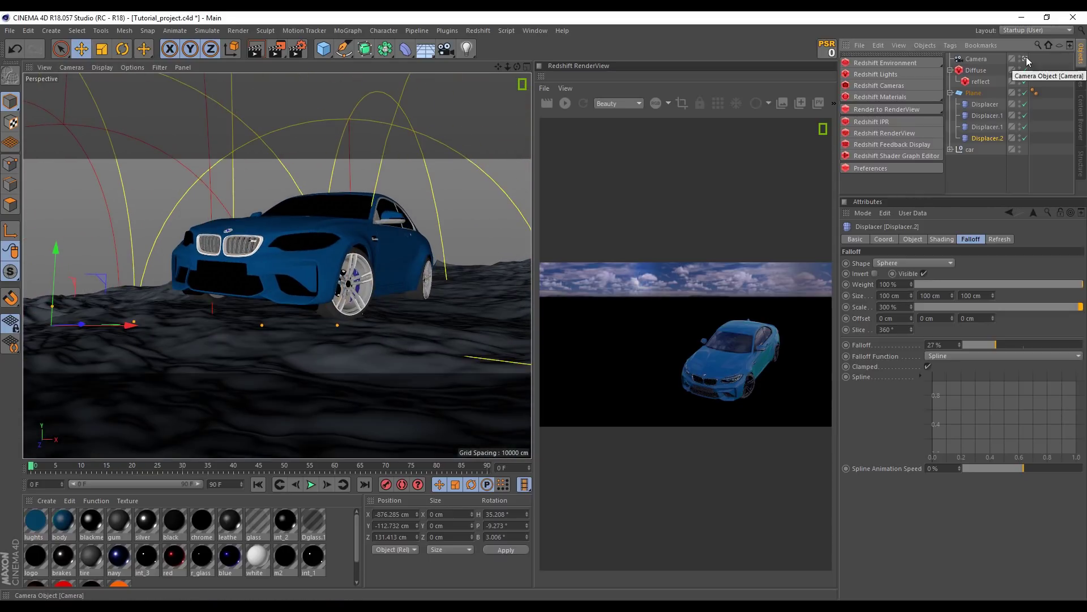
left_click(1027, 60)
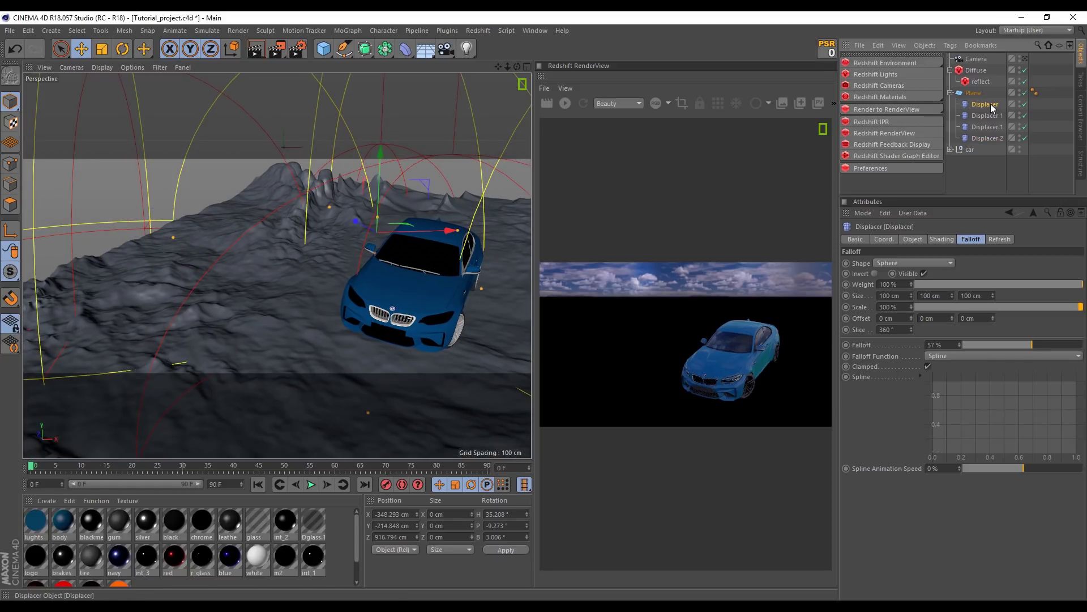
left_click_drag(417, 234, 409, 233)
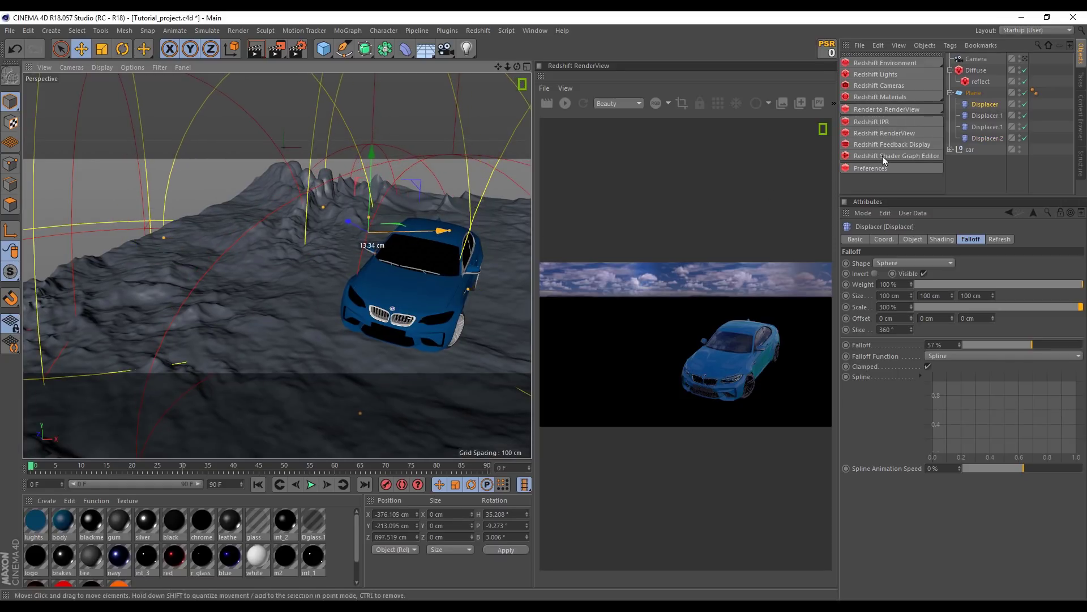
left_click(912, 239)
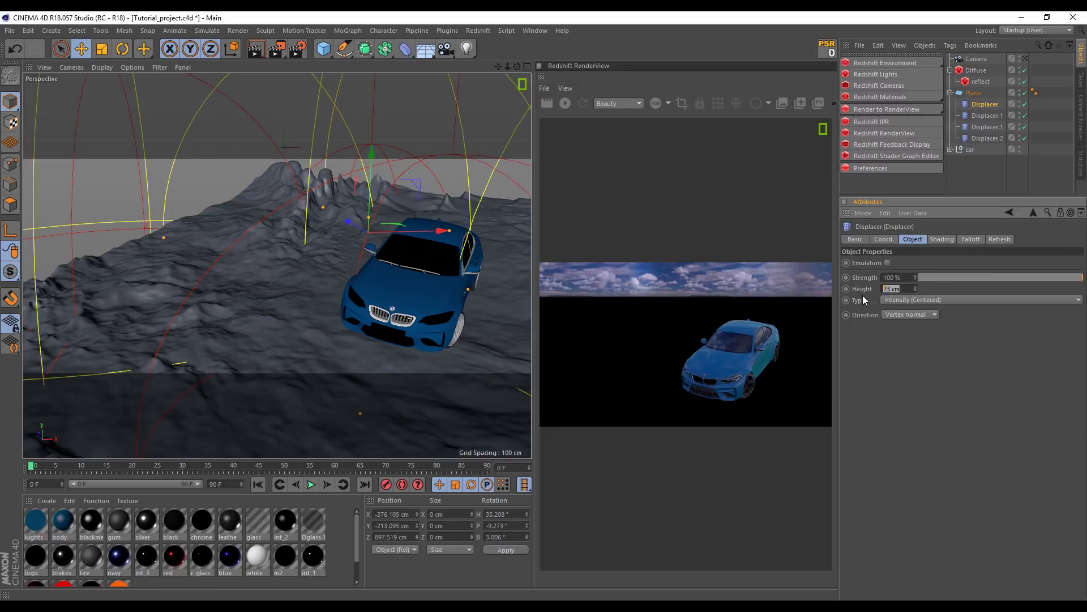
type("50")
key("Return")
mouse_move(335, 218)
left_mouse_down("alt")
mouse_move(337, 208)
mouse_move(394, 236)
left_mouse_up("alt")
left_click(906, 289)
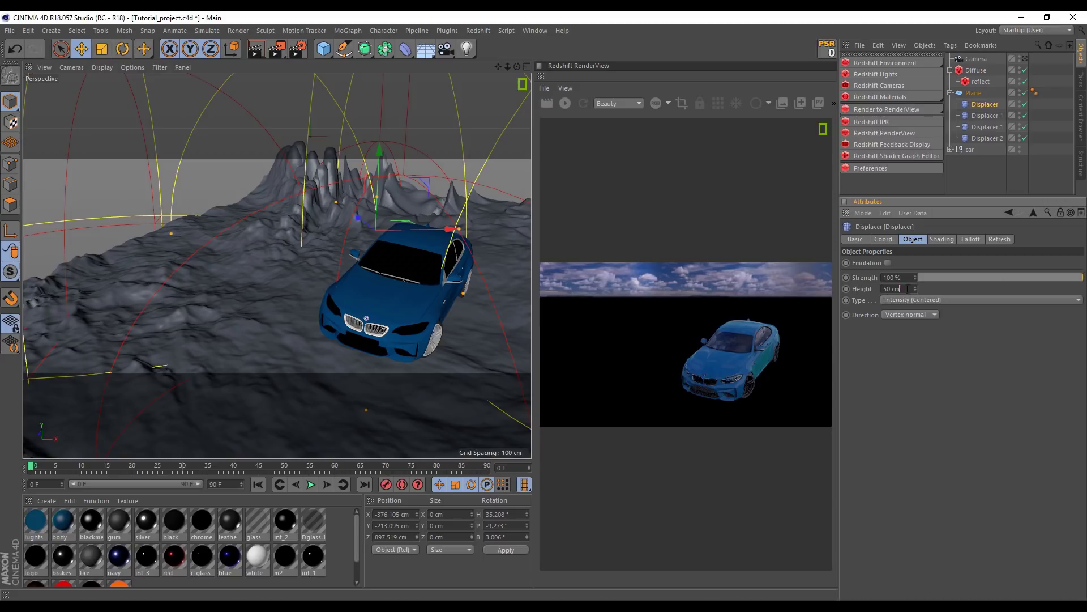
type("0")
key("Return")
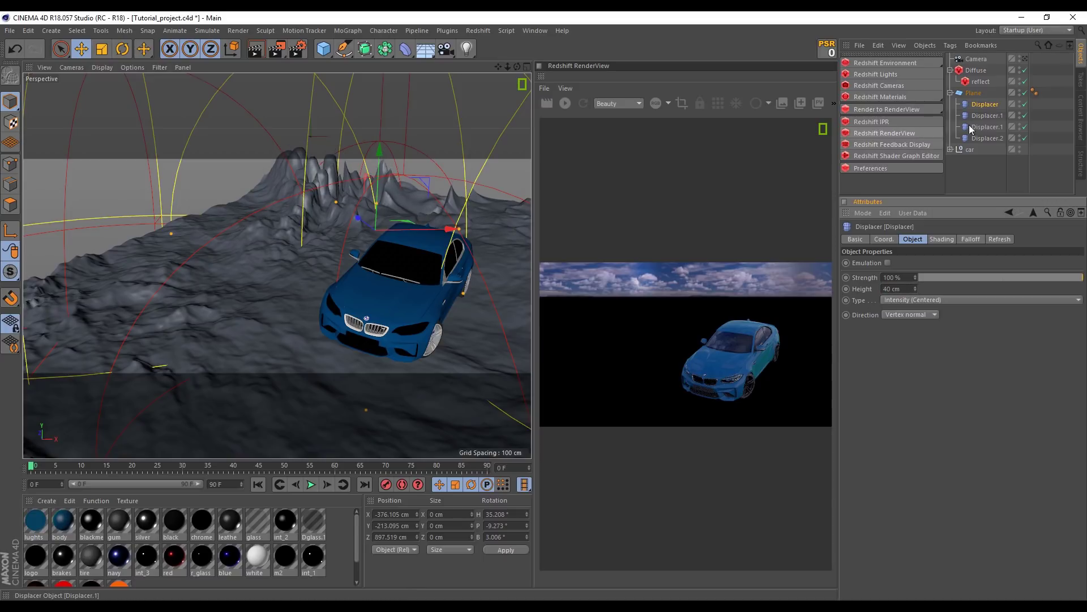
Duplicate Displacer.2 as Displacer.3 with a 10 cm height
left_click(987, 139)
left_click_drag(987, 146, 988, 149, "ctrl")
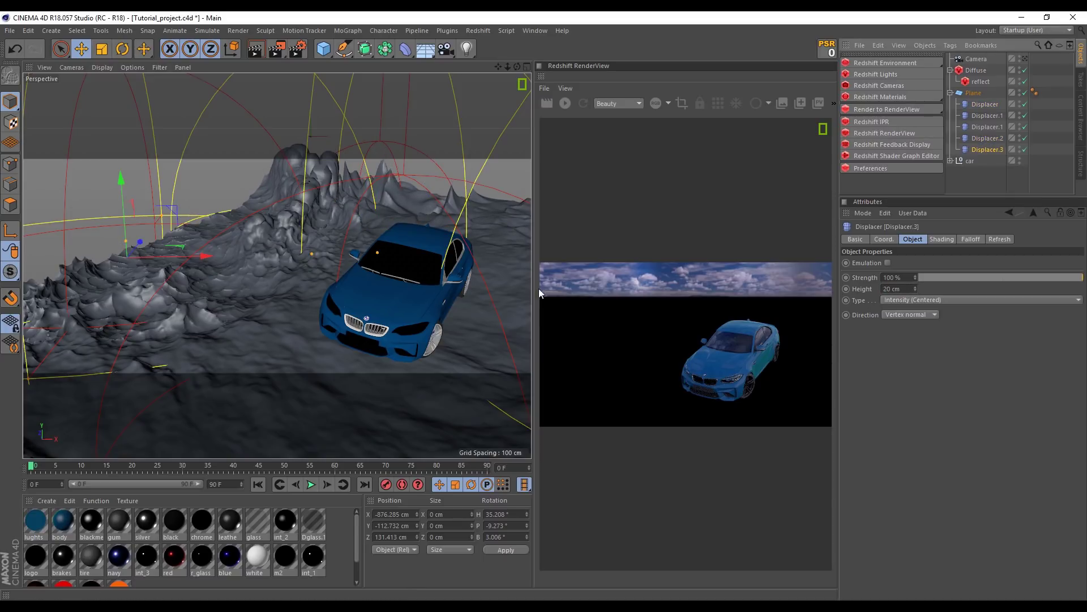
double_click(910, 285)
type("10")
key("Return")
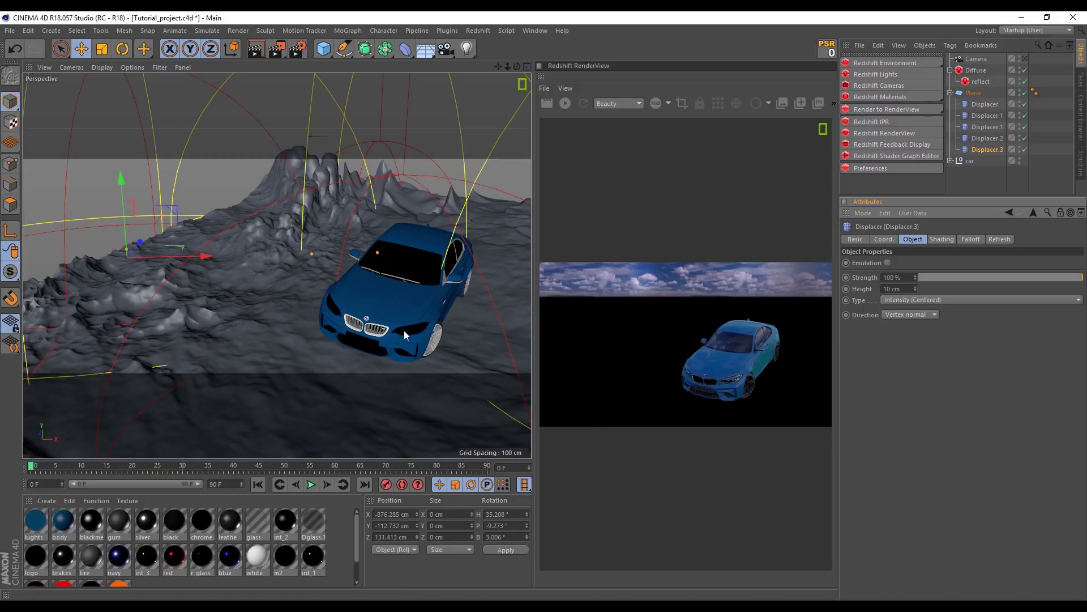
Reset Displacer.3's falloff scale to 100% and move it left across the terrain
left_click(954, 239)
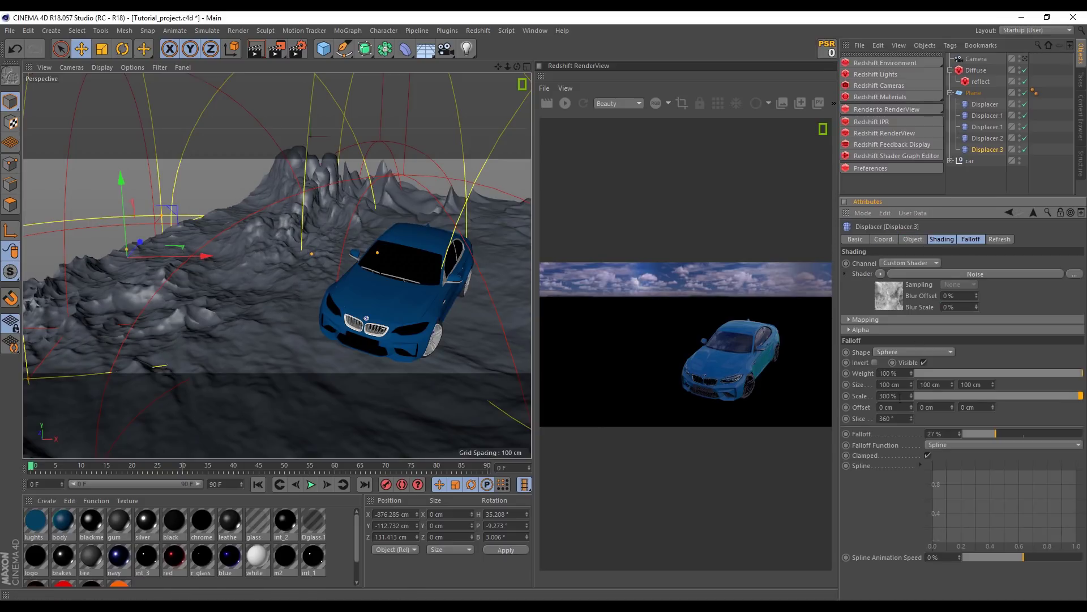
key("Escape")
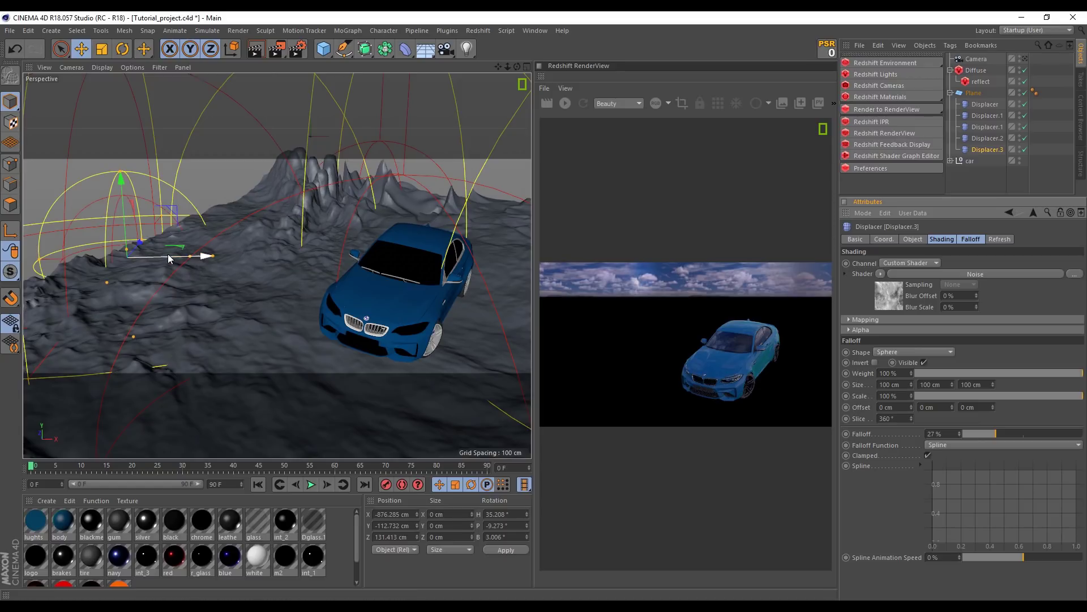
left_click_drag(243, 282, 345, 366)
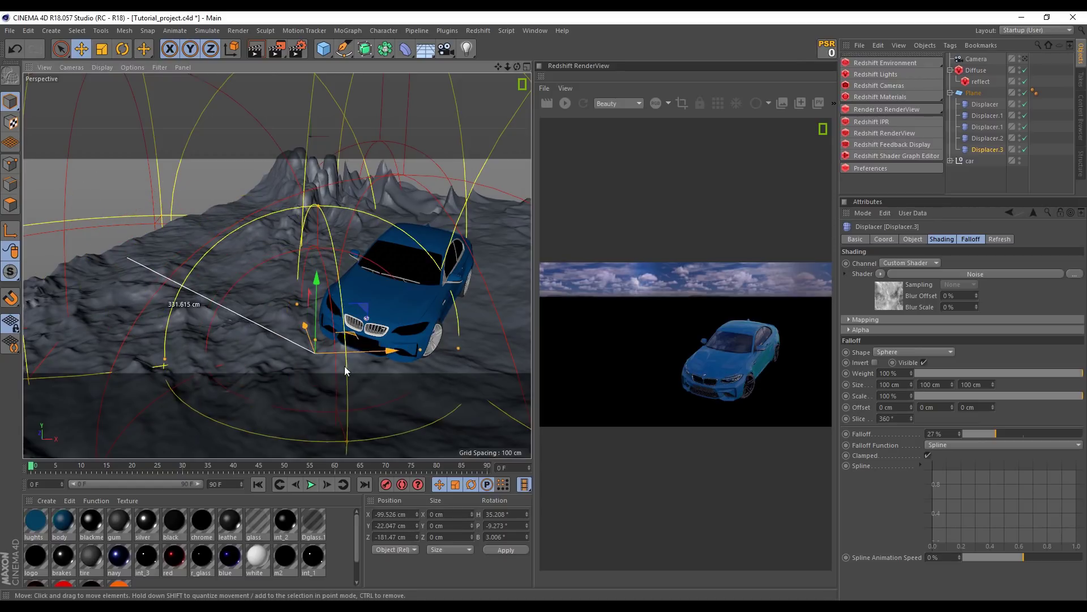
scroll(365, 358, "up", 3)
mouse_move(256, 365)
left_mouse_down()
mouse_move(121, 345)
mouse_move(229, 338)
mouse_move(127, 344)
mouse_move(171, 343)
left_mouse_up()
Change Displacer.3's noise seed and raise its height to 17 cm
left_click(963, 274)
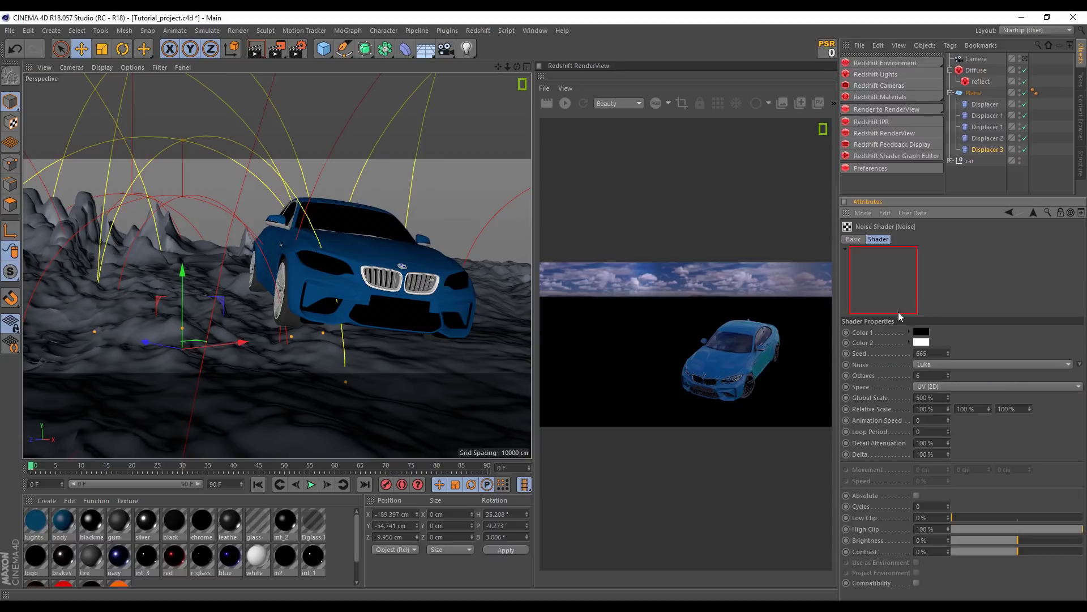
left_click(947, 349)
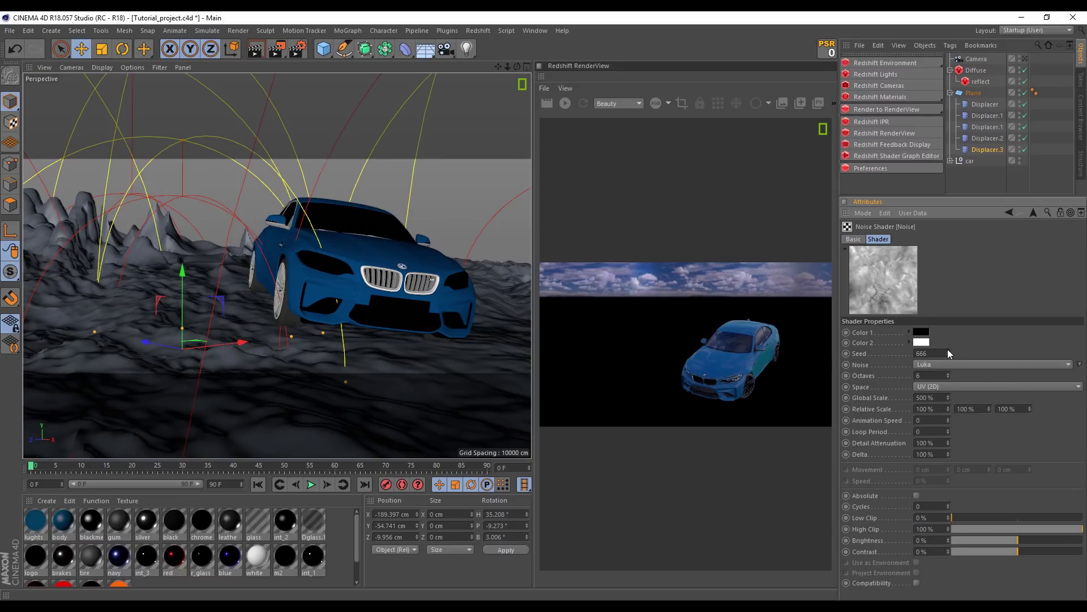
mouse_move(441, 376)
left_mouse_down("alt")
mouse_move(354, 323)
mouse_move(374, 322)
mouse_move(356, 327)
left_mouse_up("alt")
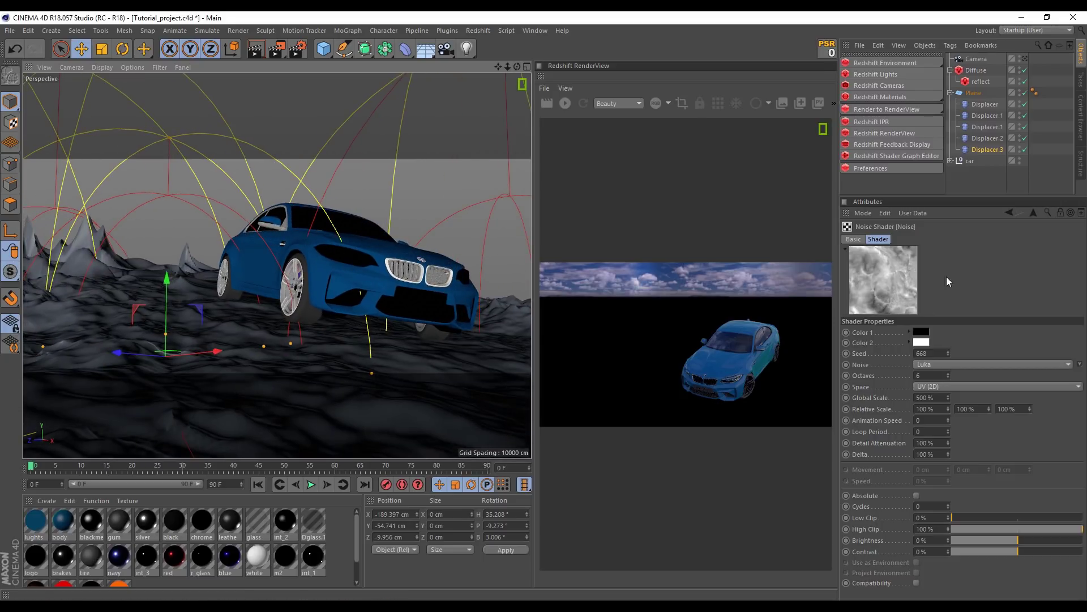
left_click(975, 148)
left_click(919, 240)
left_click(915, 286)
left_click(915, 286)
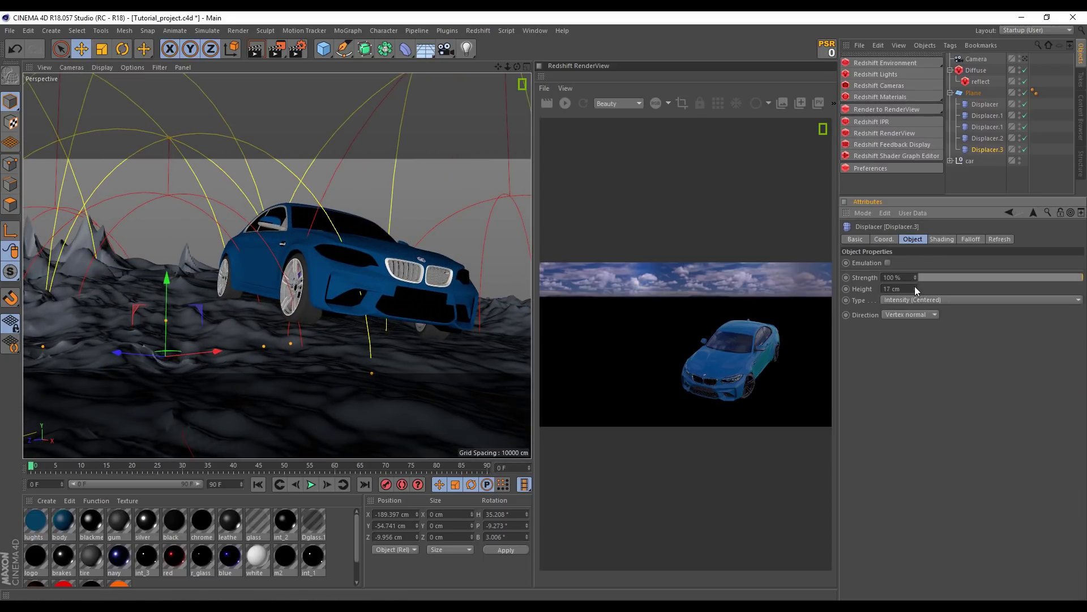
left_click(941, 239)
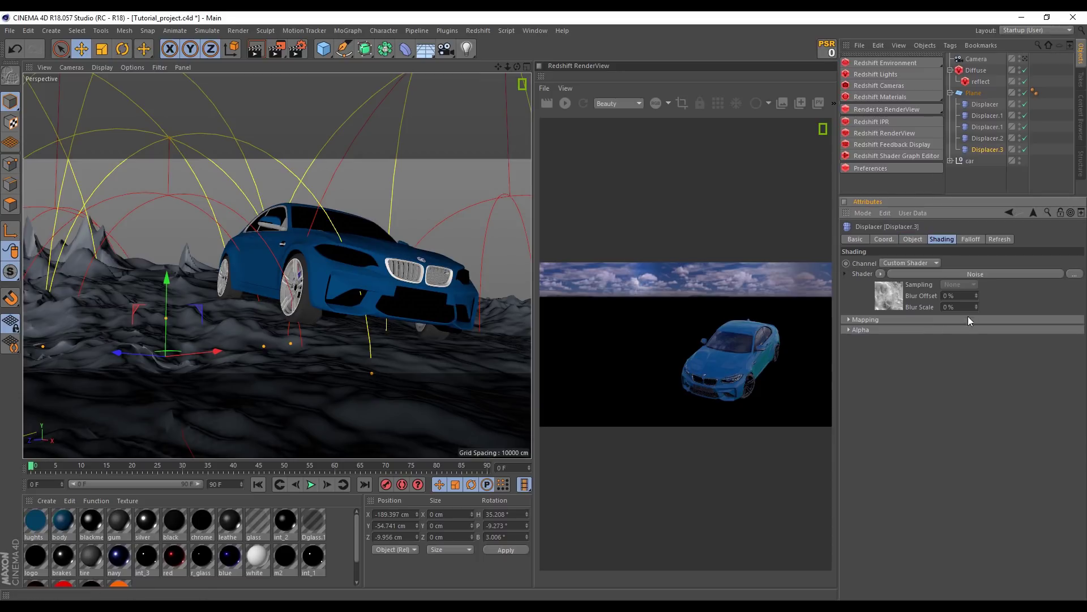
mouse_move(236, 359)
left_mouse_down("alt")
mouse_move(218, 347)
mouse_move(262, 350)
mouse_move(263, 328)
mouse_move(243, 328)
mouse_move(348, 352)
mouse_move(235, 374)
mouse_move(243, 368)
left_mouse_up("alt")
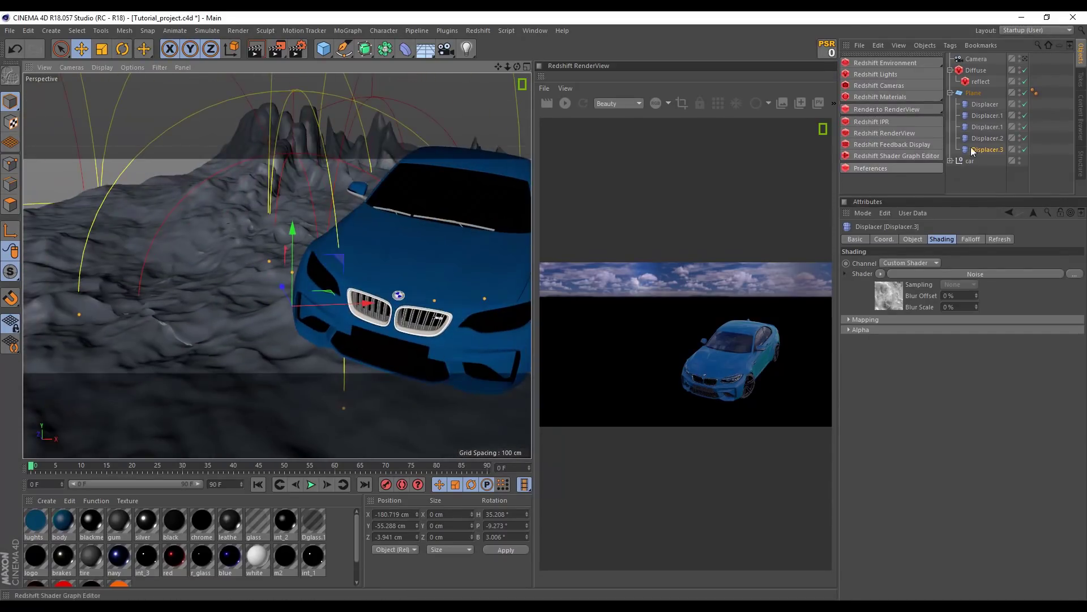
left_click(1027, 61)
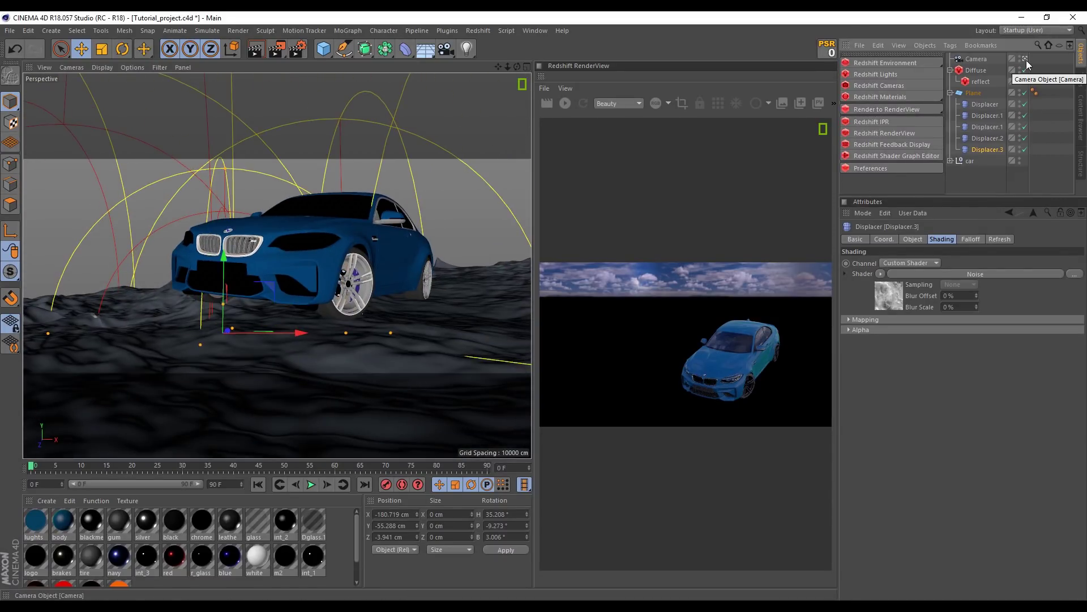
Rotate the car group to about 6.0° pitch and 4.2° bank on the terrain
mouse_move(283, 272)
left_mouse_down("alt")
mouse_move(237, 283)
mouse_move(260, 290)
left_mouse_up("alt")
mouse_move(259, 290)
right_mouse_down("alt")
mouse_move(268, 320)
mouse_move(351, 266)
right_mouse_up("alt")
mouse_move(113, 272)
left_mouse_down()
mouse_move(277, 259)
mouse_move(285, 216)
mouse_move(332, 252)
mouse_move(316, 301)
mouse_move(293, 290)
left_mouse_up()
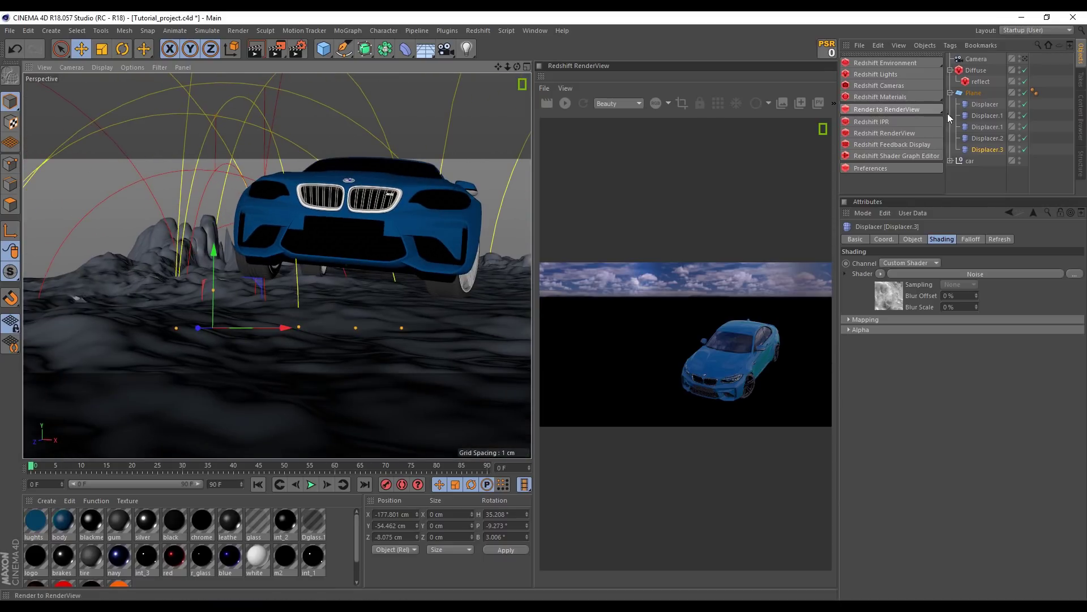
left_click(968, 161)
key("r")
mouse_move(426, 254)
left_mouse_down("alt")
mouse_move(394, 241)
mouse_move(436, 209)
mouse_move(406, 257)
mouse_move(328, 301)
mouse_move(368, 287)
left_mouse_up("alt")
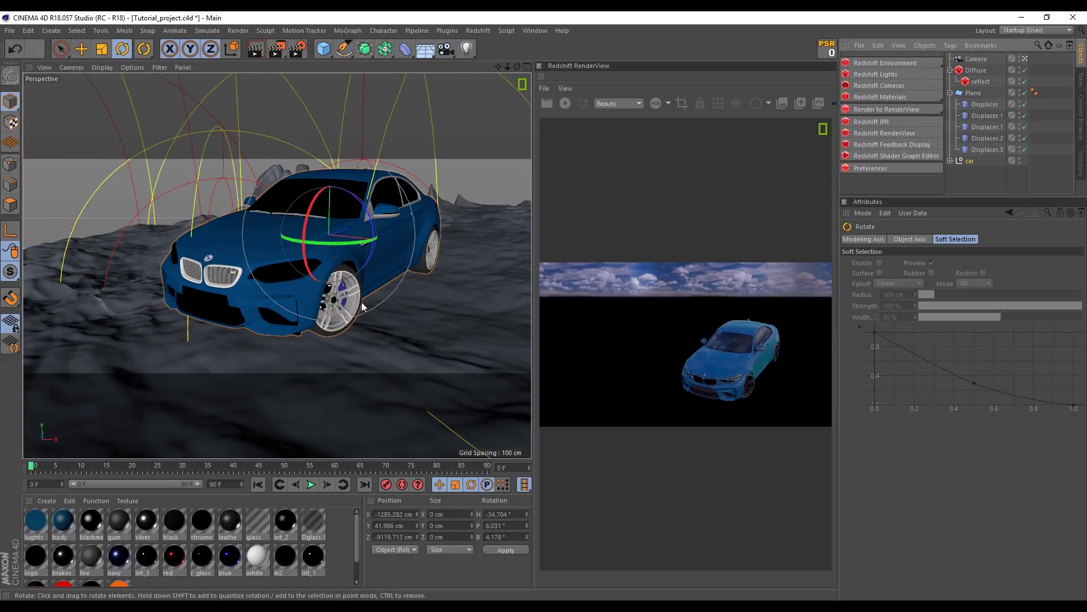
Select Displacer.3 and move it slightly to the left
left_click(975, 132)
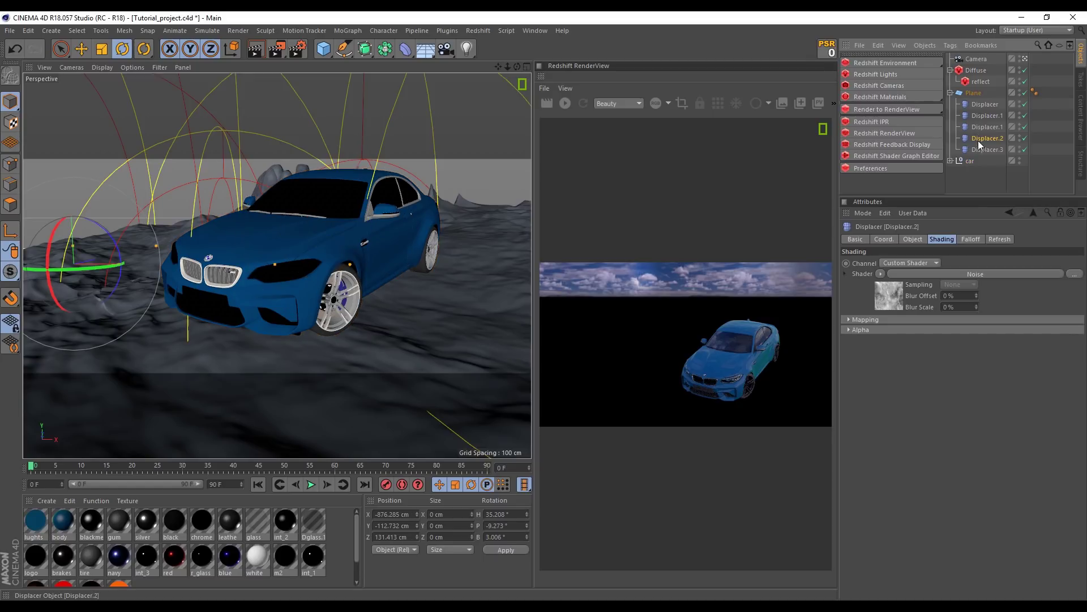
key("e")
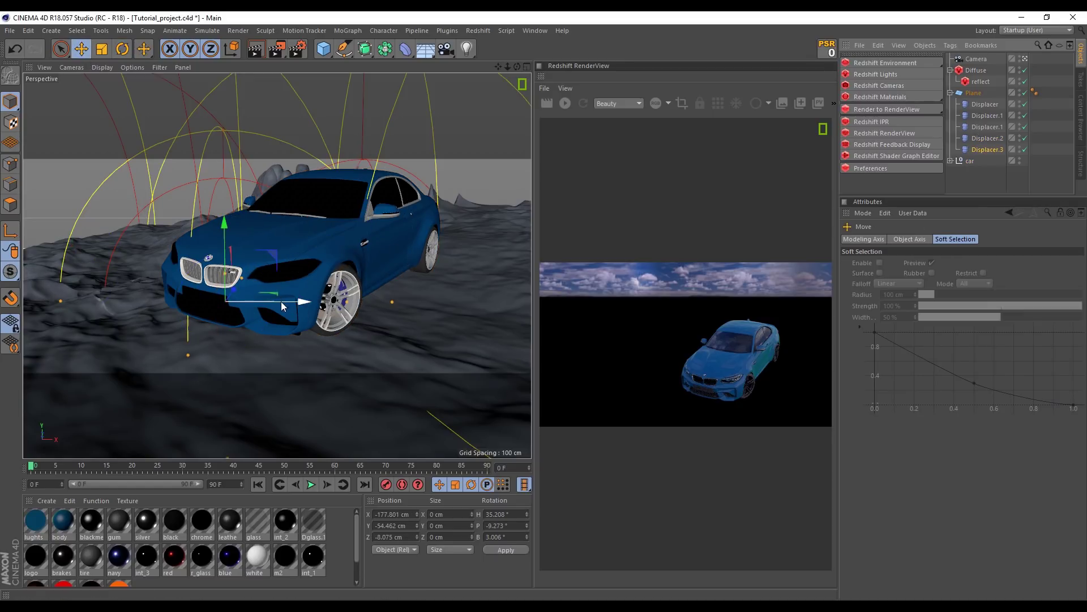
left_click_drag(280, 301, 272, 300)
Undo Displacer.3's move and toggle Displacer.3 and Displacer.1 off and on to compare the terrain
left_click(716, 252)
key("ctrl+z")
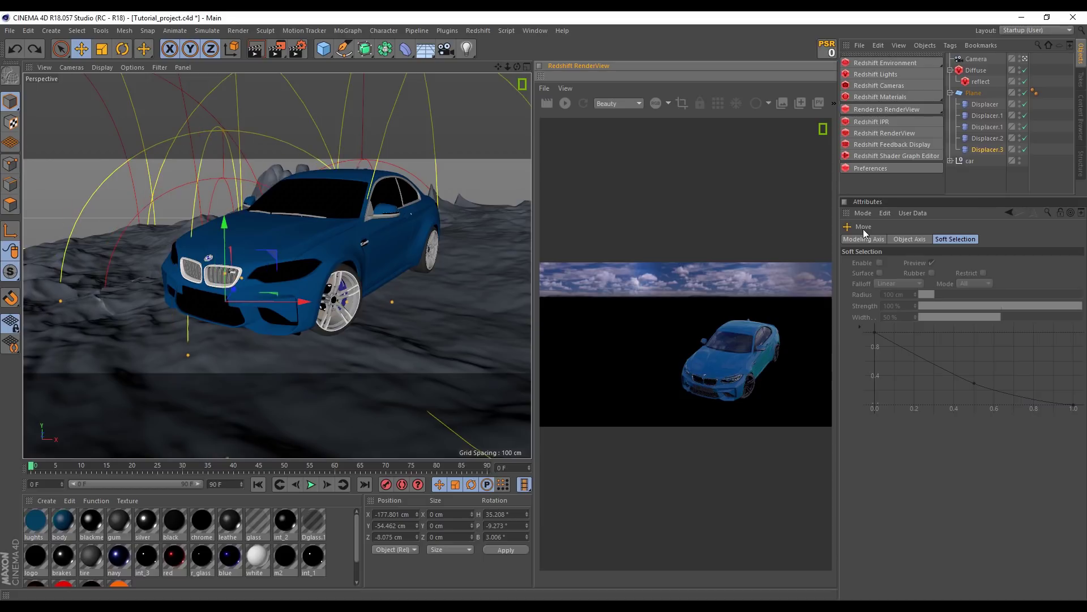
left_click(1024, 149)
left_click(1023, 148)
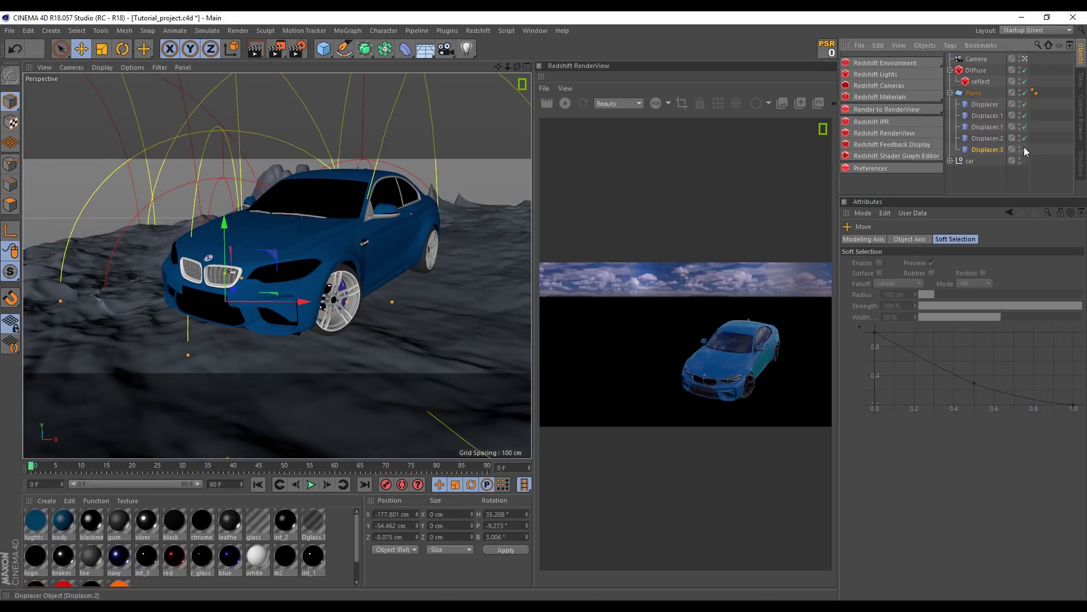
left_click(1025, 148)
left_click(1025, 127)
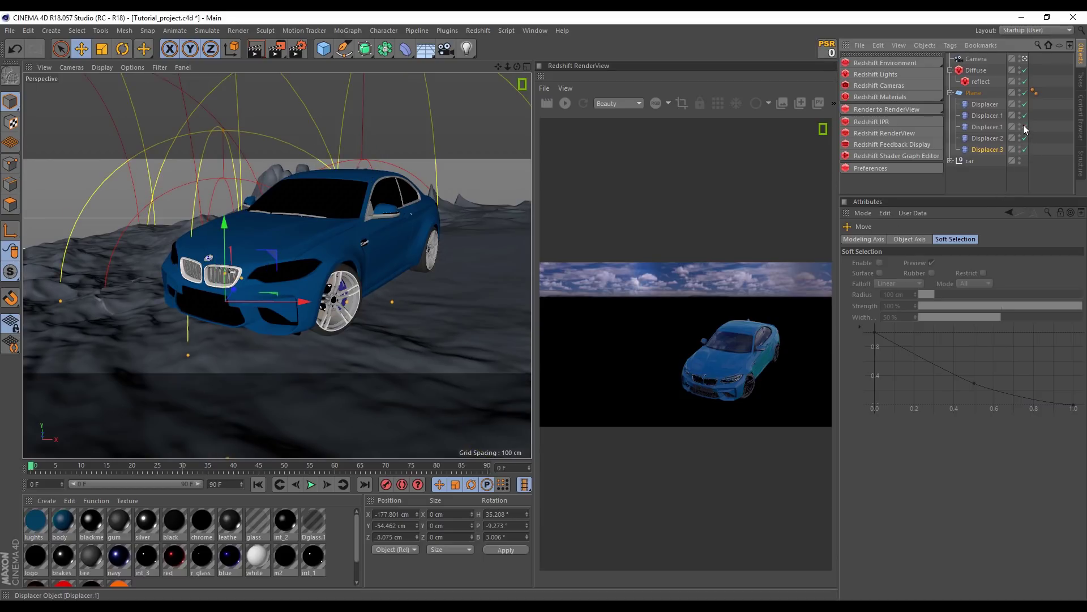
left_click(1025, 105)
left_click(1025, 104)
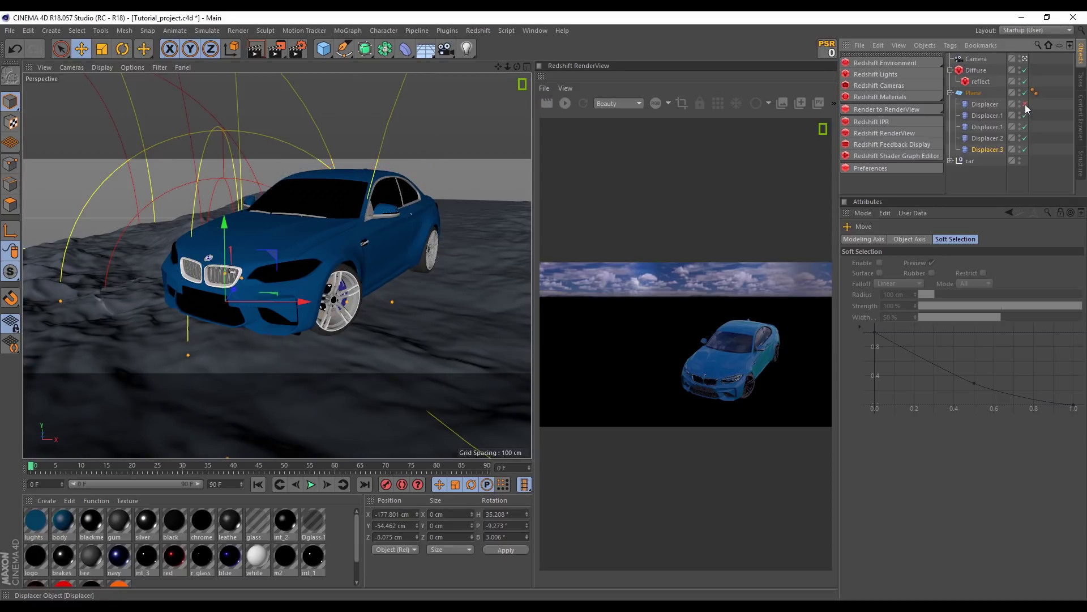
left_click(984, 104)
Set the first displacer to 25 cm height with Intensity type, shifting it left across the terrain
left_click(913, 239)
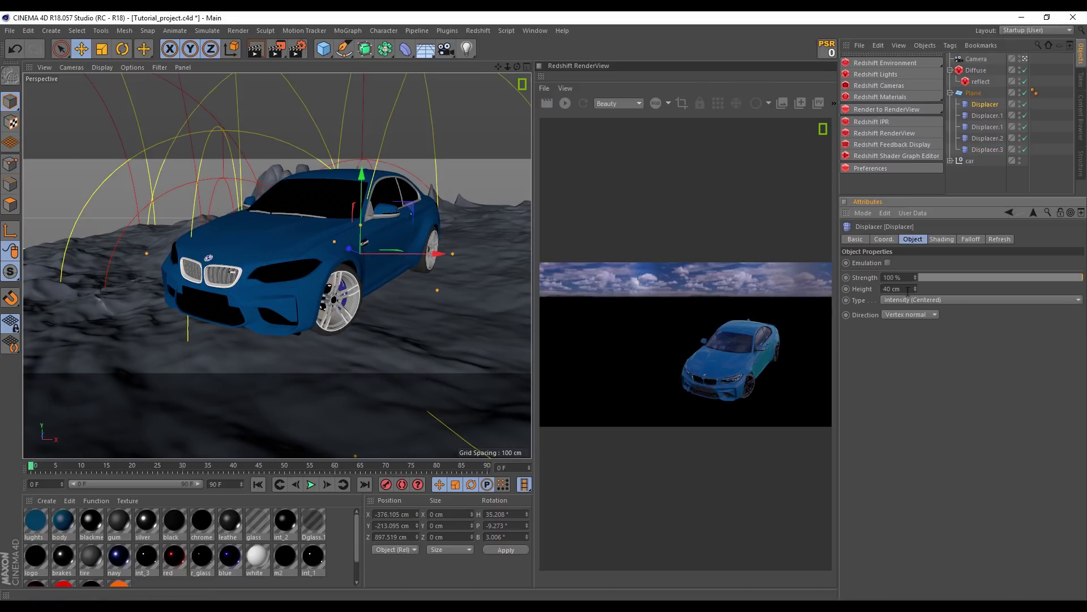
mouse_move(414, 256)
left_mouse_down()
mouse_move(257, 253)
mouse_move(317, 246)
left_mouse_up()
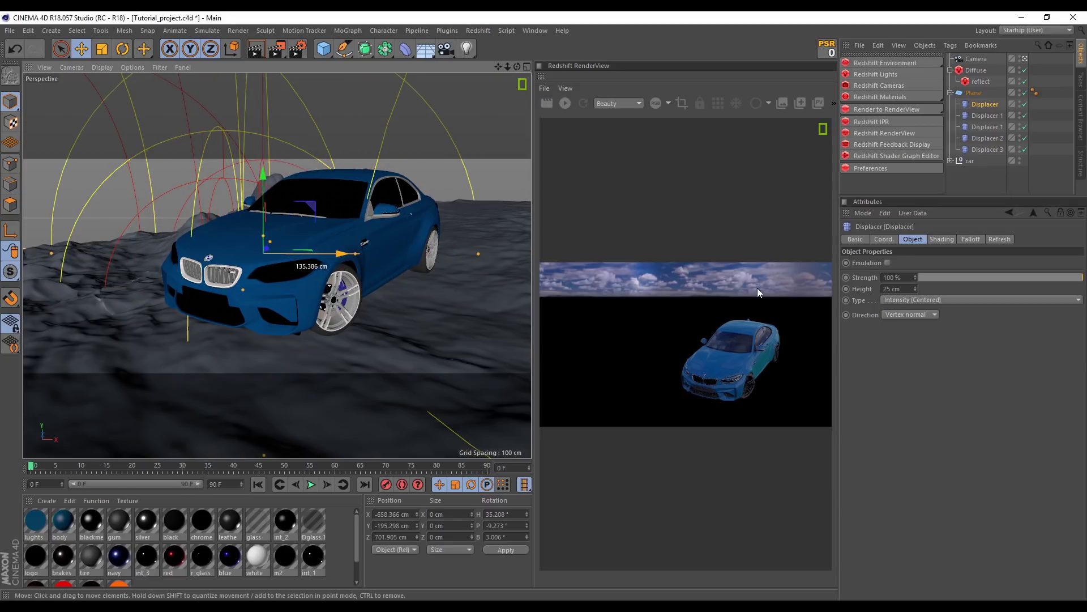
left_click(907, 300)
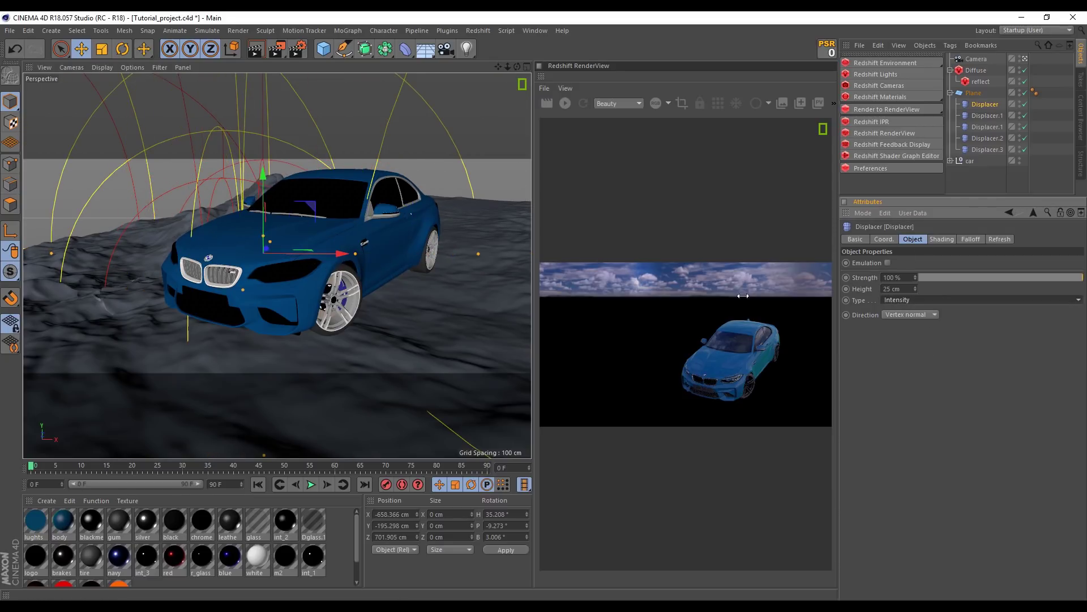
left_click_drag(328, 258, 227, 258)
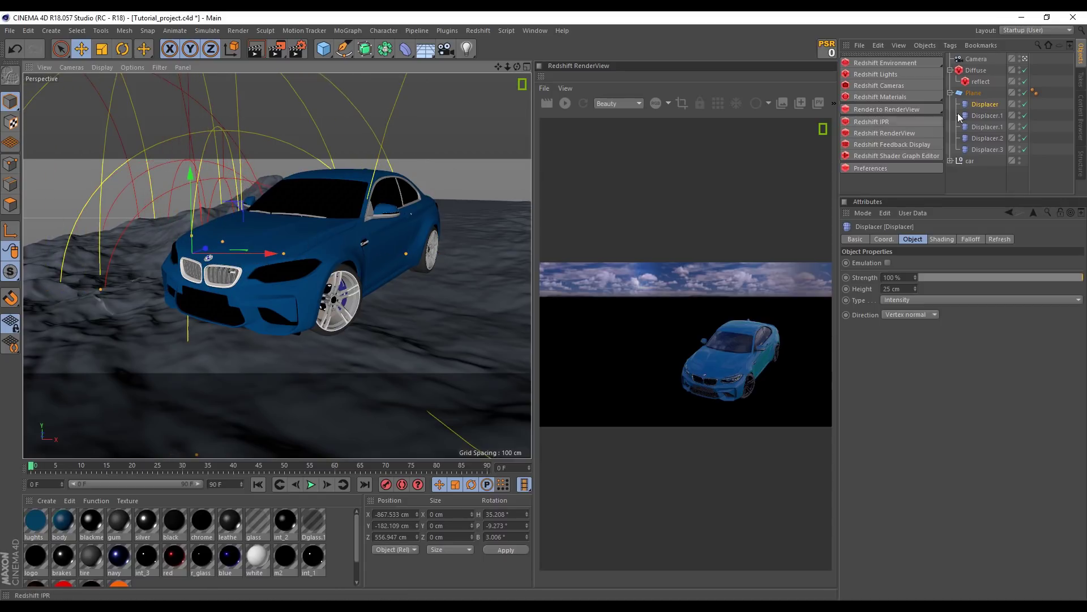
Duplicate it as Displacer.4, placed right of the car, using Intensity (Centered) displacement
key("ctrl+c")
key("ctrl+v")
left_click_drag(241, 255, 543, 254)
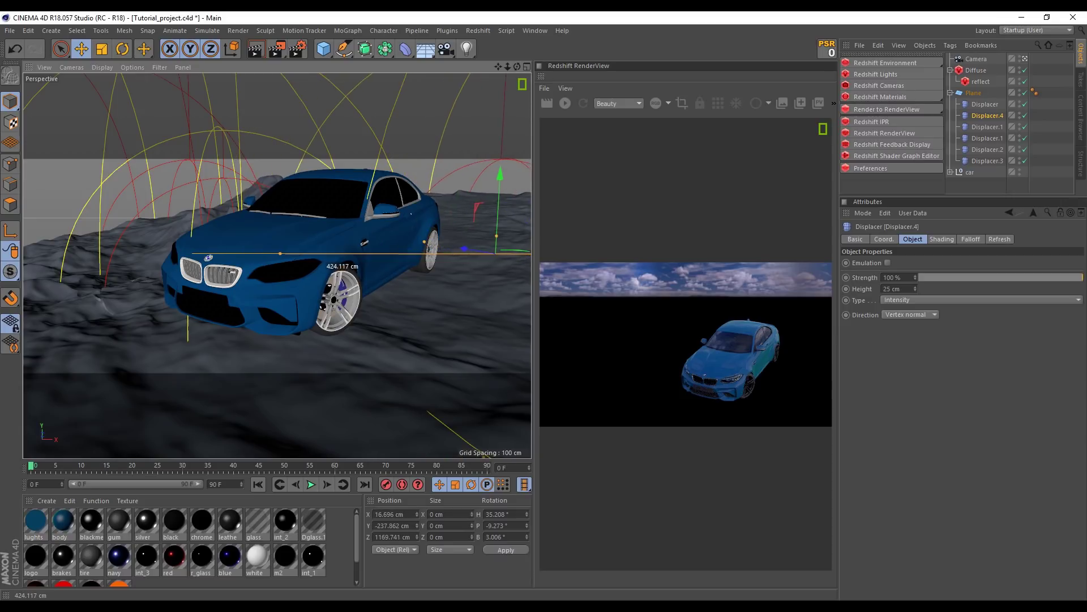
left_click(912, 299)
left_click(914, 321)
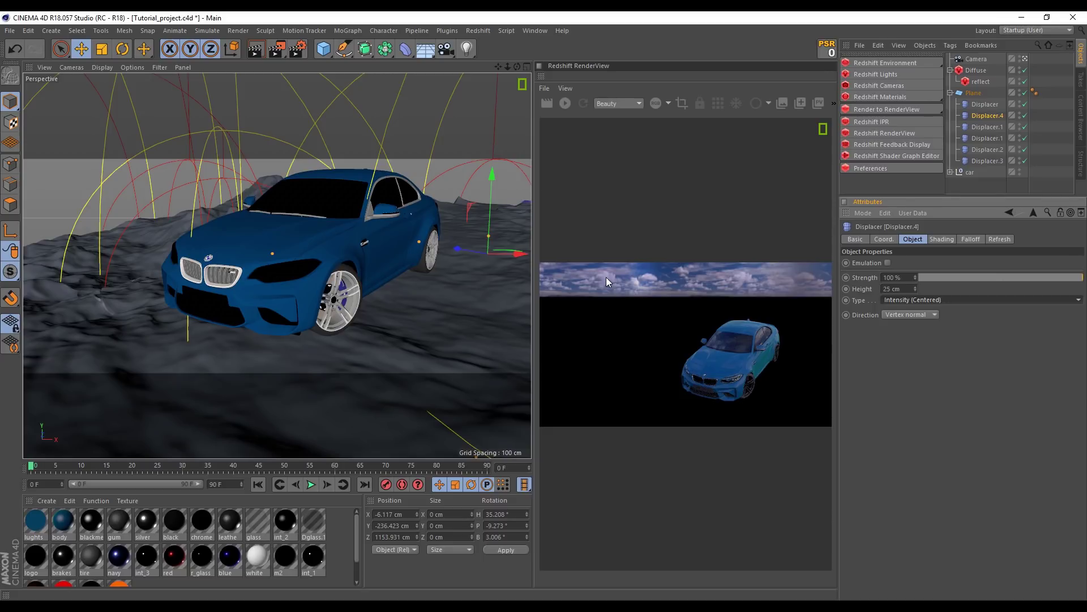
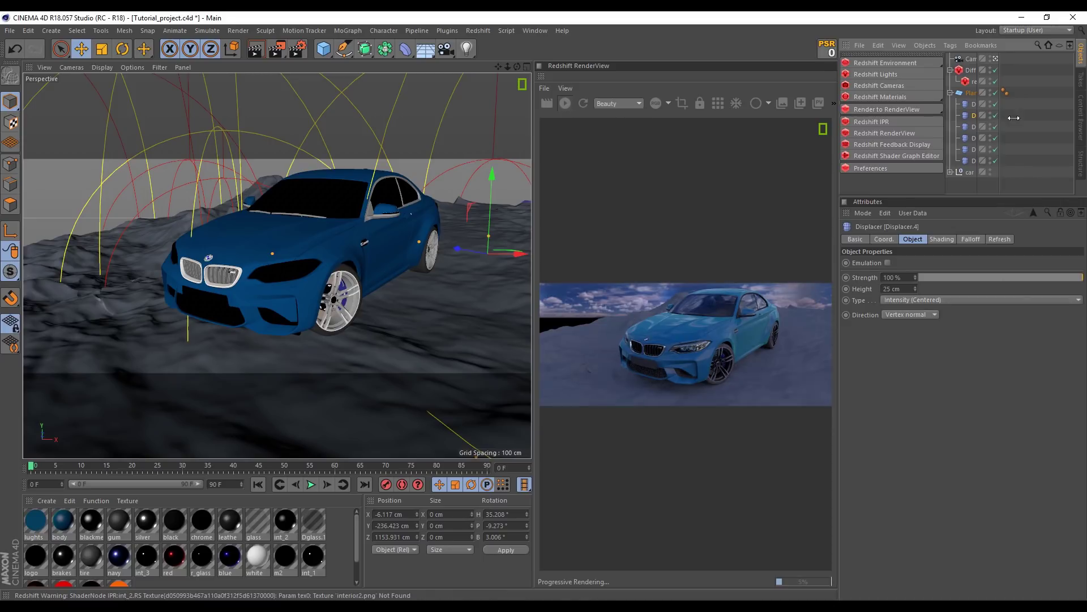
Give the scene camera a 25 mm focal length and orbit slightly to reframe the car
left_click_drag(1014, 117, 1017, 119)
left_click_drag(1005, 197, 1002, 281)
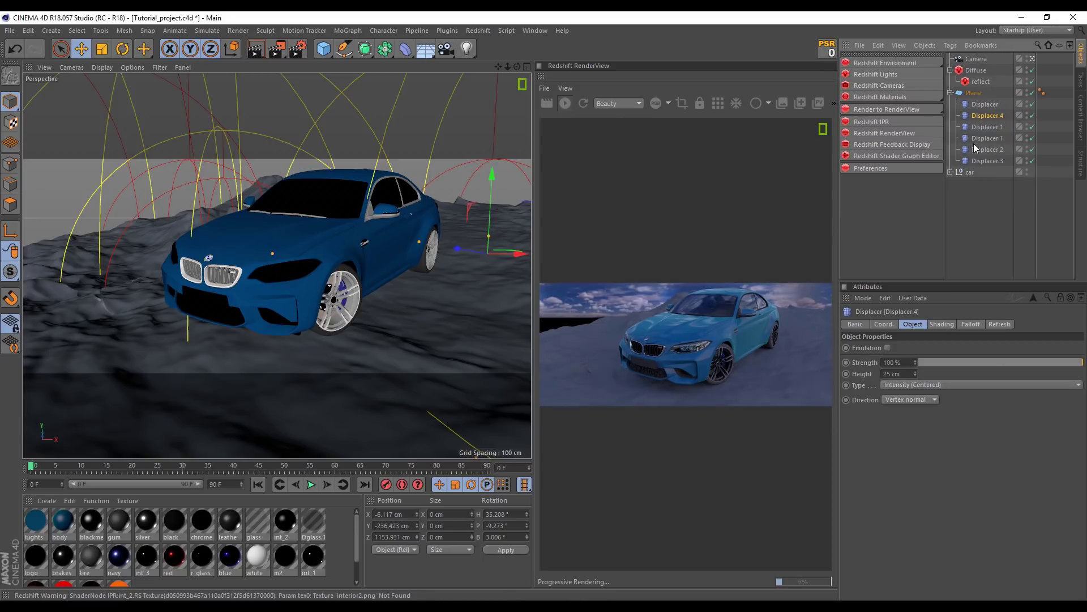
left_click(970, 60)
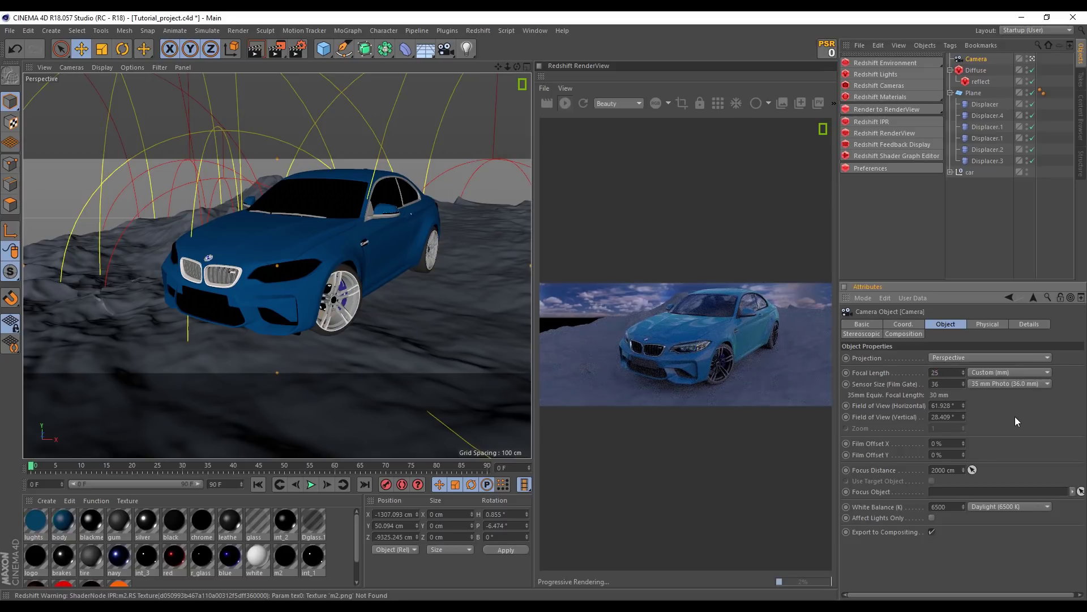
key("Return")
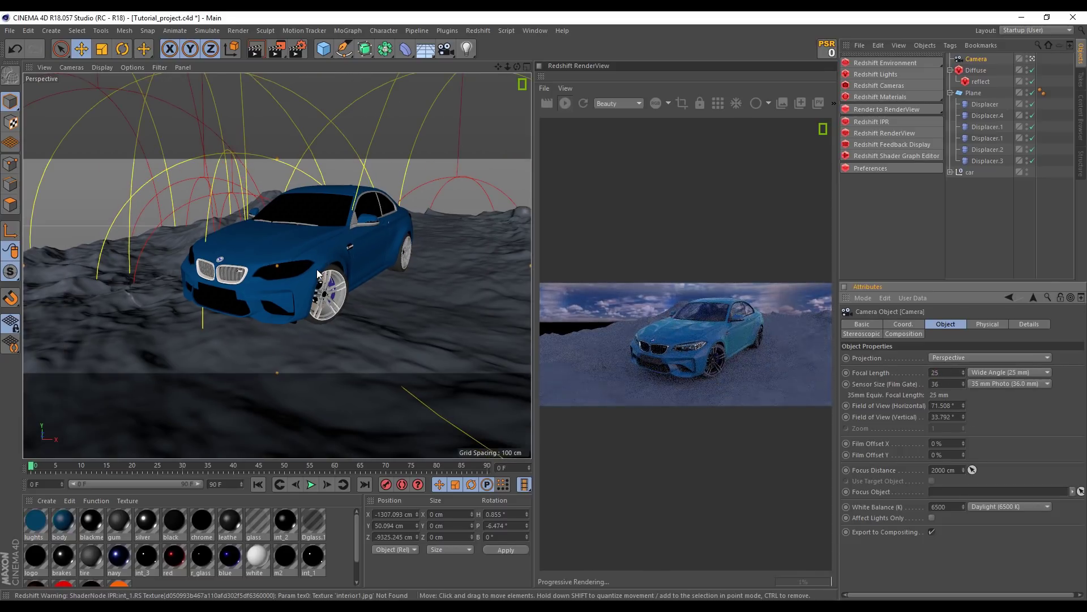
left_click_drag(317, 269, 294, 278, "alt")
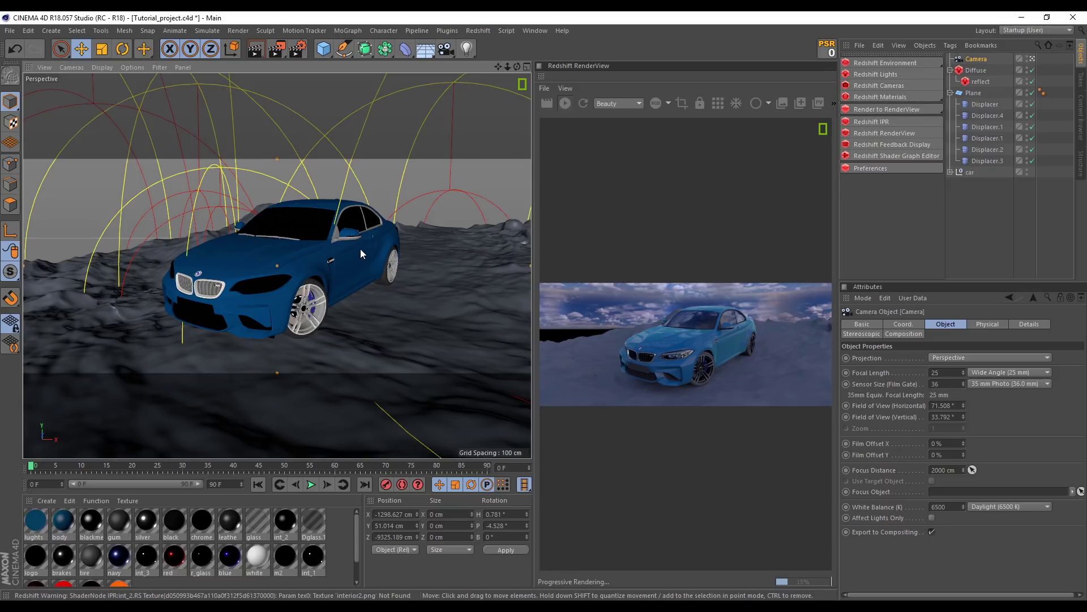
Rotate the Diffuse light to a 57.2° heading so the sunset sky sits behind the car
left_click(980, 70)
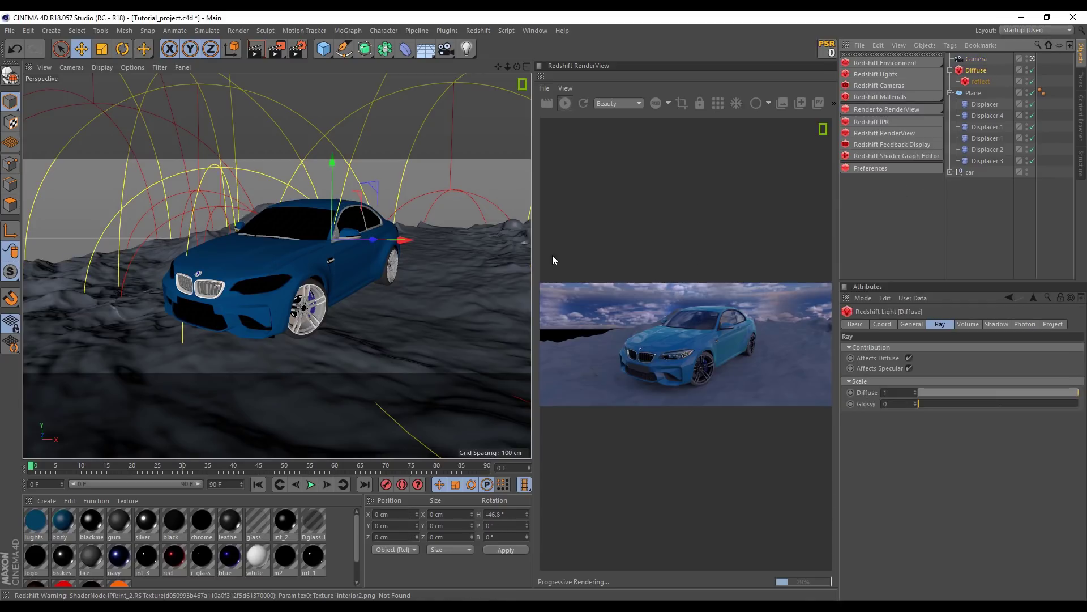
left_click(123, 49)
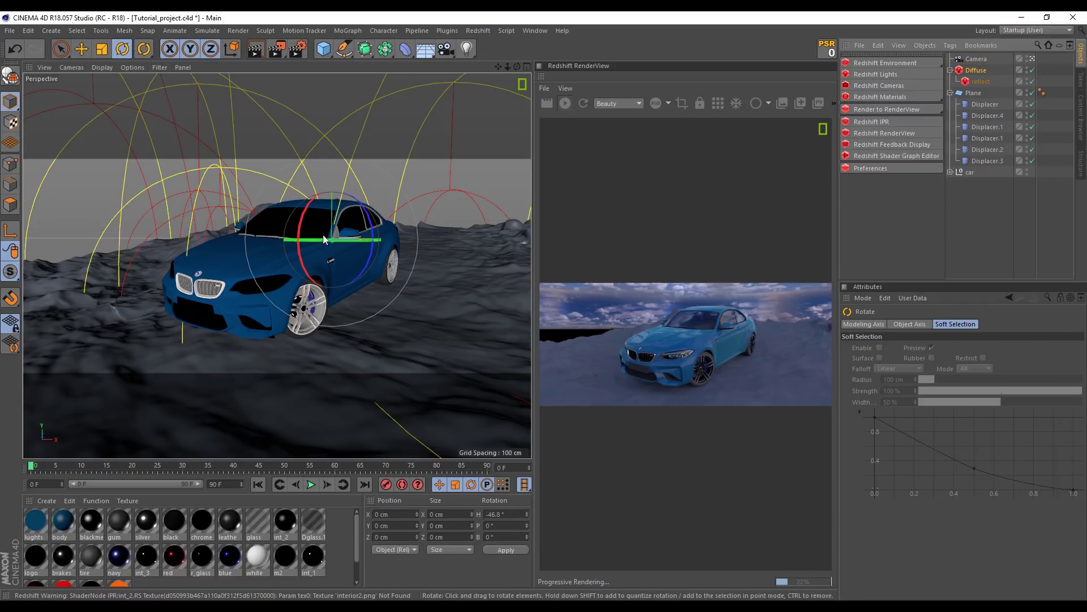
mouse_move(321, 242)
left_mouse_down()
mouse_move(260, 242)
mouse_move(469, 281)
left_mouse_up()
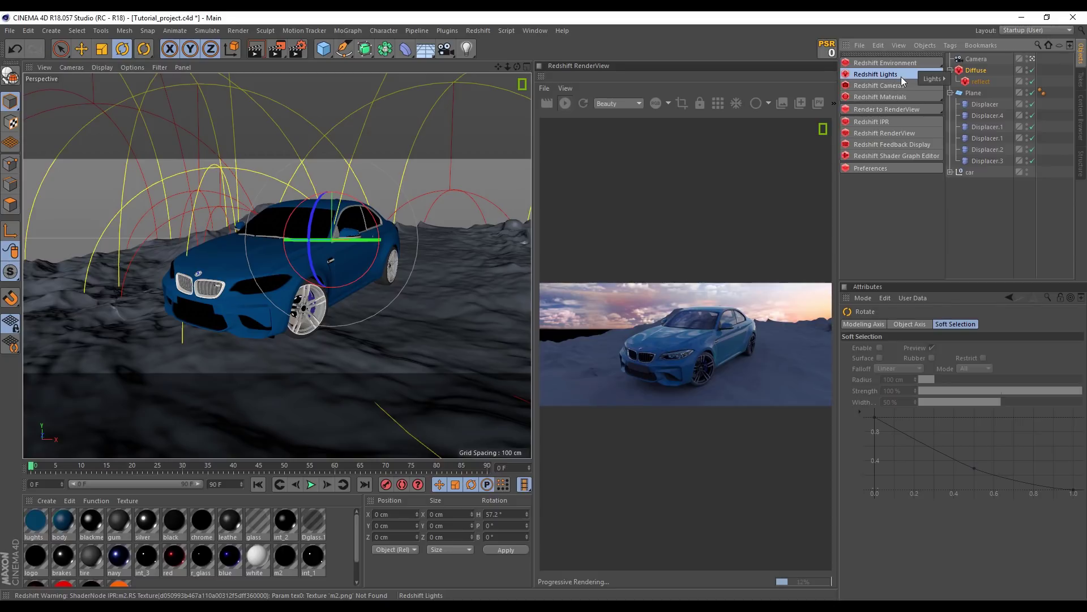
Add a Redshift Physical Sun and raise it high above the scene
left_click(944, 80)
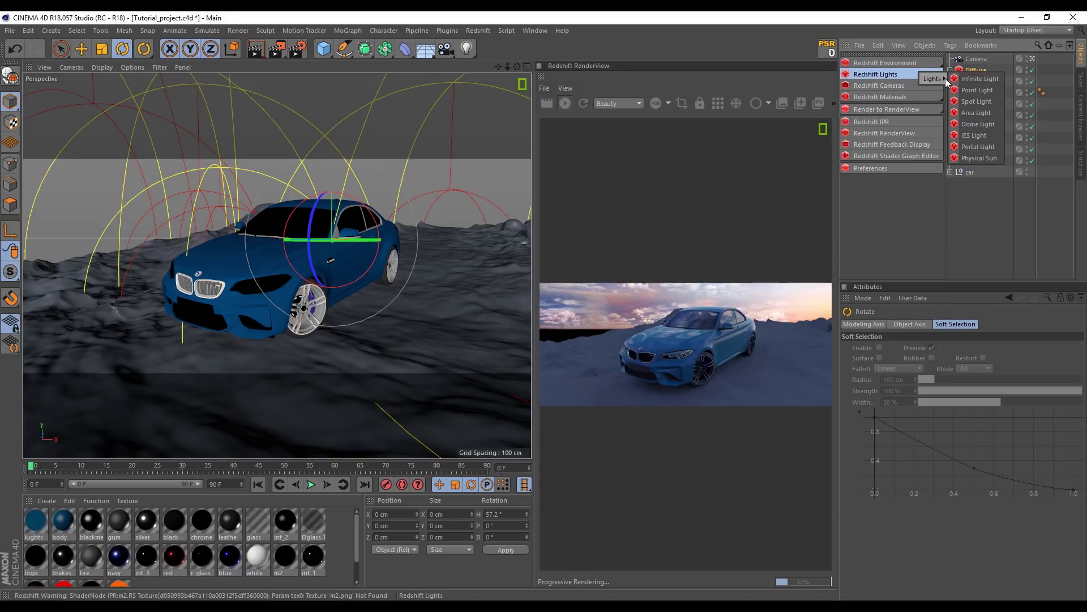
left_click(987, 158)
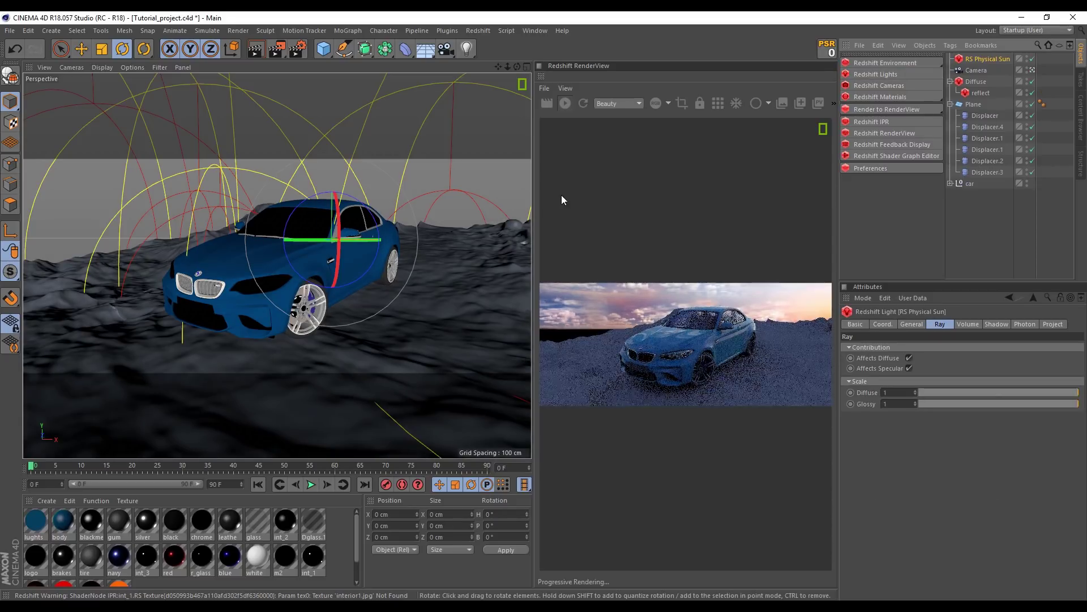
key("e")
mouse_move(332, 175)
left_mouse_down()
mouse_move(328, 201)
mouse_move(621, 157)
left_mouse_up()
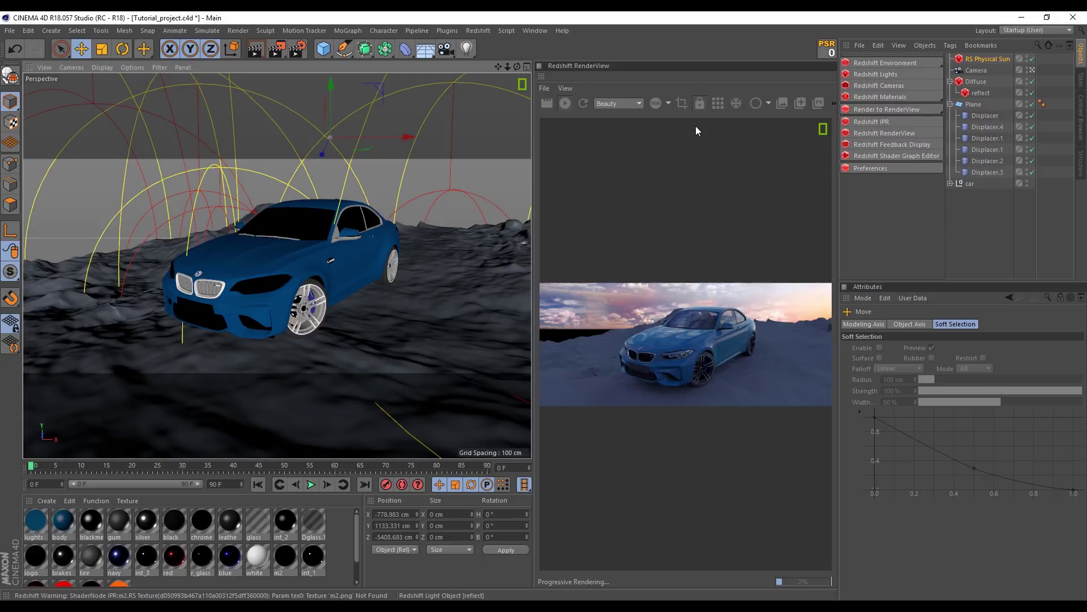
Push the sun back behind the terrain to X -1550.128 cm, Z -9537.727 cm
left_click_drag(431, 317, 378, 335, "alt")
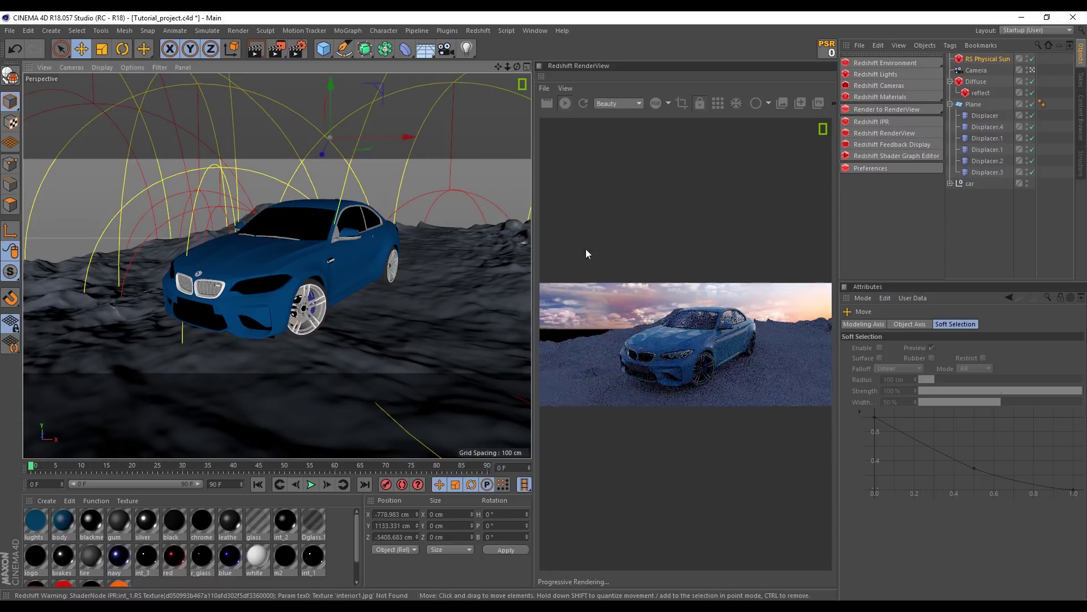
scroll(355, 254, "down", 3)
scroll(340, 270, "down", 4)
mouse_move(340, 270)
left_mouse_down("alt")
mouse_move(302, 294)
mouse_move(311, 328)
left_mouse_up("alt")
mouse_move(297, 92)
left_mouse_down()
mouse_move(366, 134)
mouse_move(504, 172)
mouse_move(519, 147)
mouse_move(362, 198)
left_mouse_up()
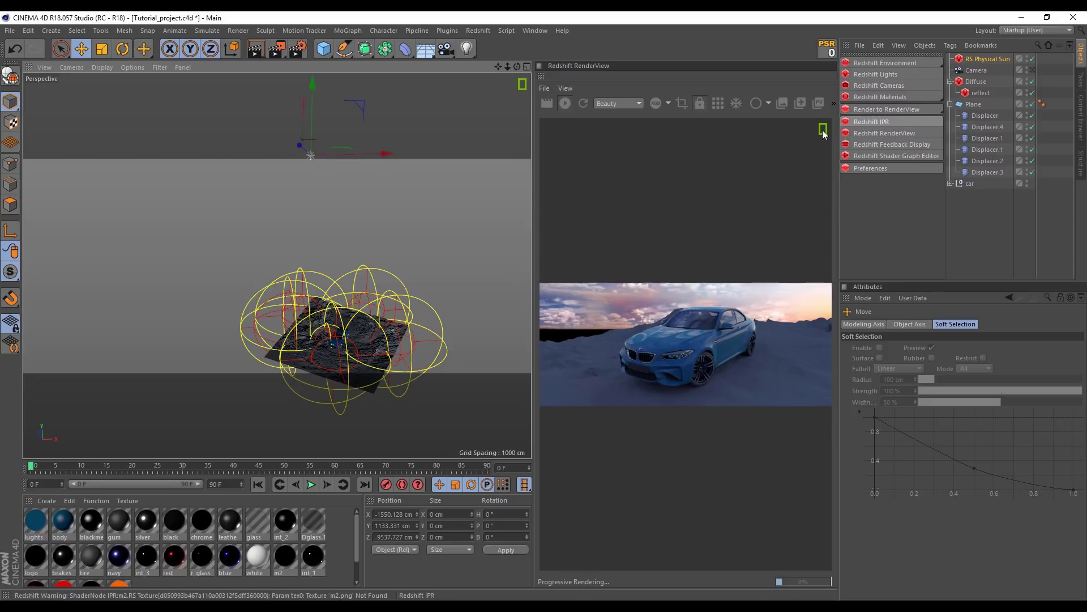
Move the sun further back and hide the generator guides via the viewport Filter menu
mouse_move(302, 154)
left_mouse_down()
mouse_move(505, 284)
mouse_move(342, 258)
mouse_move(363, 315)
mouse_move(439, 328)
mouse_move(379, 332)
left_mouse_up()
left_click(159, 68)
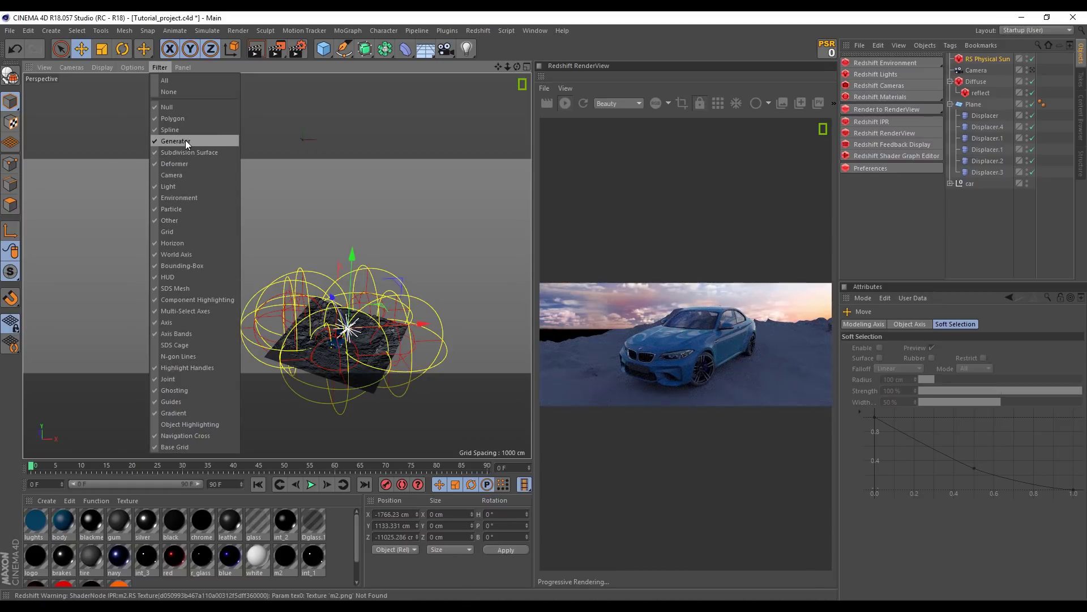
left_click(188, 164)
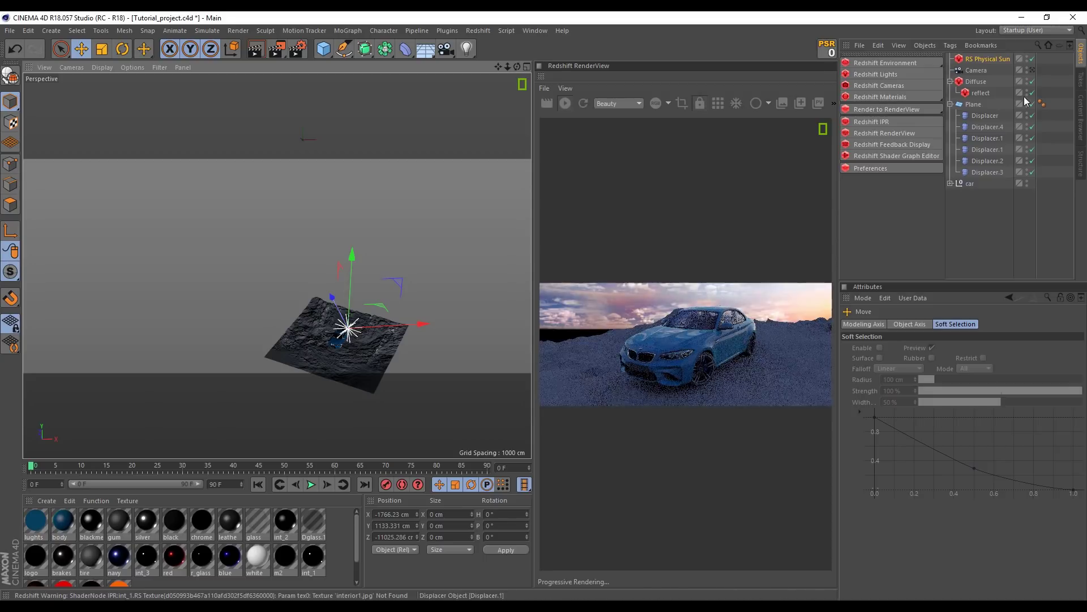
left_click(1032, 70)
left_click(1033, 70)
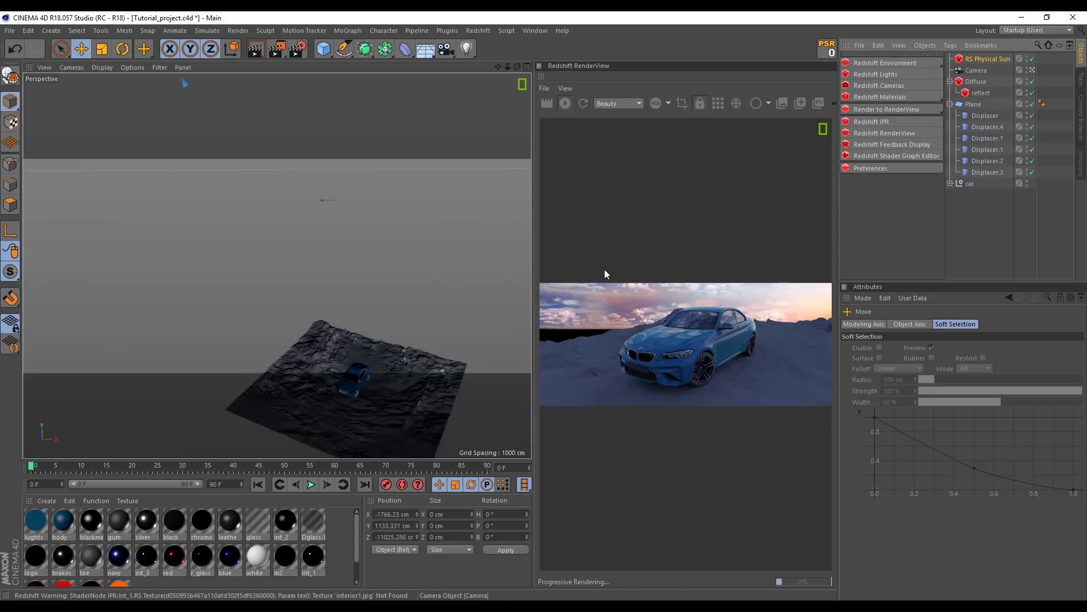
left_click_drag(340, 340, 324, 350, "alt")
Lower the Physical Sun to sit just above and to the right of the car
mouse_move(352, 122)
left_mouse_down()
mouse_move(359, 344)
mouse_move(402, 332)
mouse_move(369, 307)
mouse_move(337, 246)
mouse_move(317, 267)
left_mouse_up()
left_click_drag(335, 331, 378, 331, "alt")
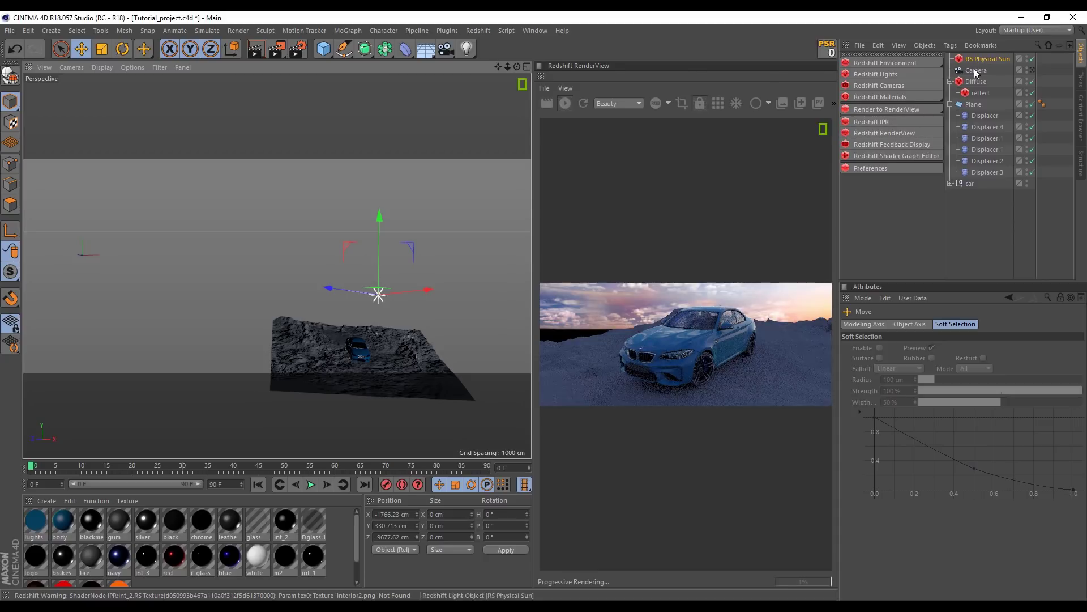
left_click_drag(984, 62, 978, 180)
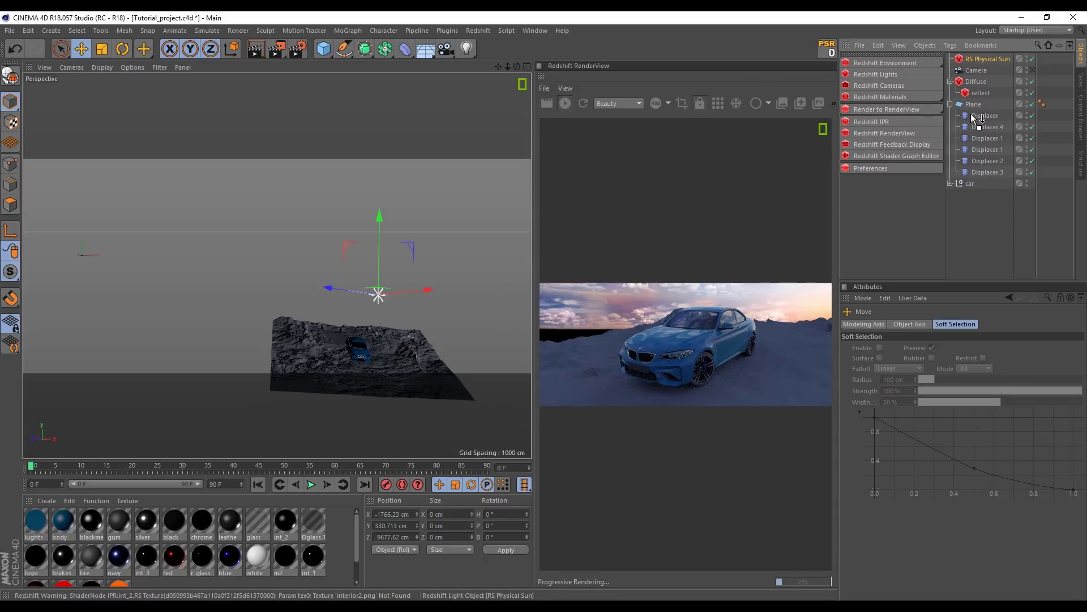
left_click_drag(976, 107, 977, 112)
left_click_drag(977, 57, 977, 54)
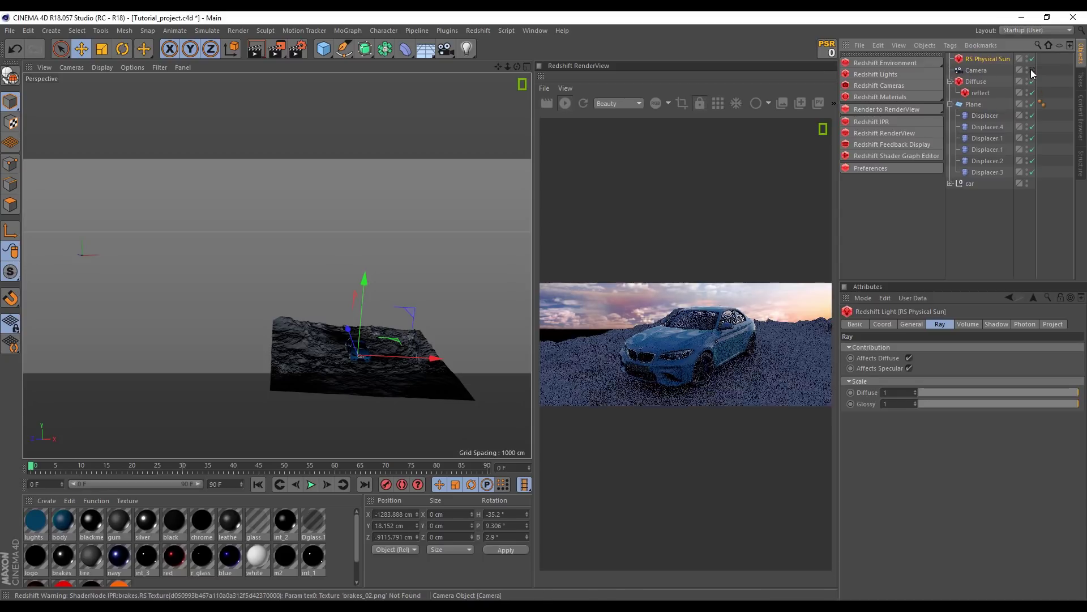
scroll(518, 200, "up", 5)
left_click_drag(306, 230, 287, 141)
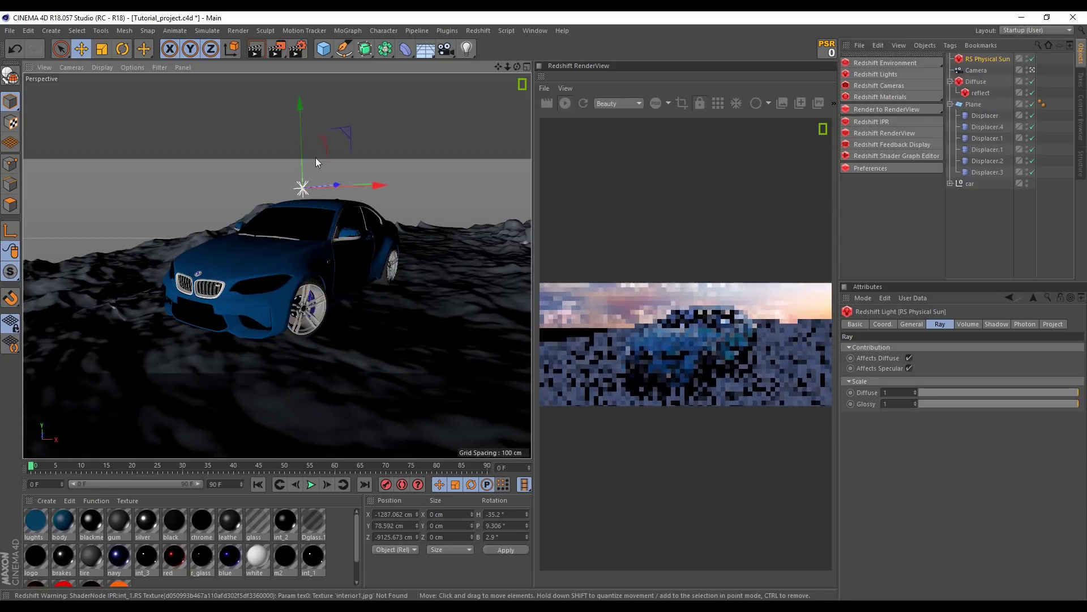
mouse_move(389, 192)
left_mouse_down()
mouse_move(468, 176)
mouse_move(391, 180)
mouse_move(437, 188)
mouse_move(412, 187)
left_mouse_up()
key("r")
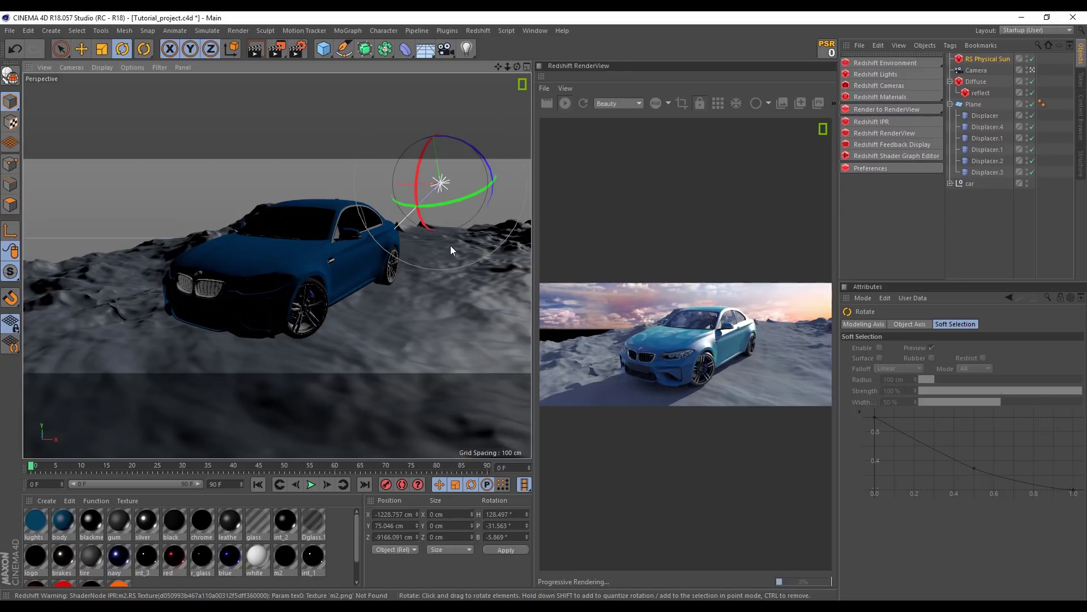
Re-aim the Physical Sun, turn the Diffuse light to a 65.6° heading, and save the project
mouse_move(449, 206)
left_mouse_down()
mouse_move(432, 209)
mouse_move(461, 207)
left_mouse_up()
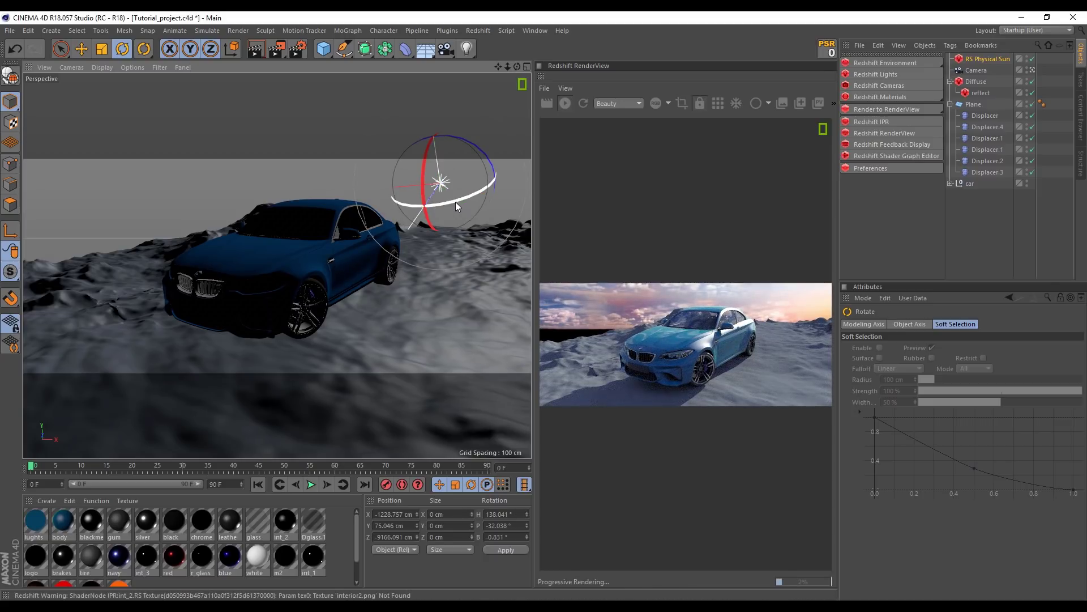
left_click_drag(455, 202, 446, 203)
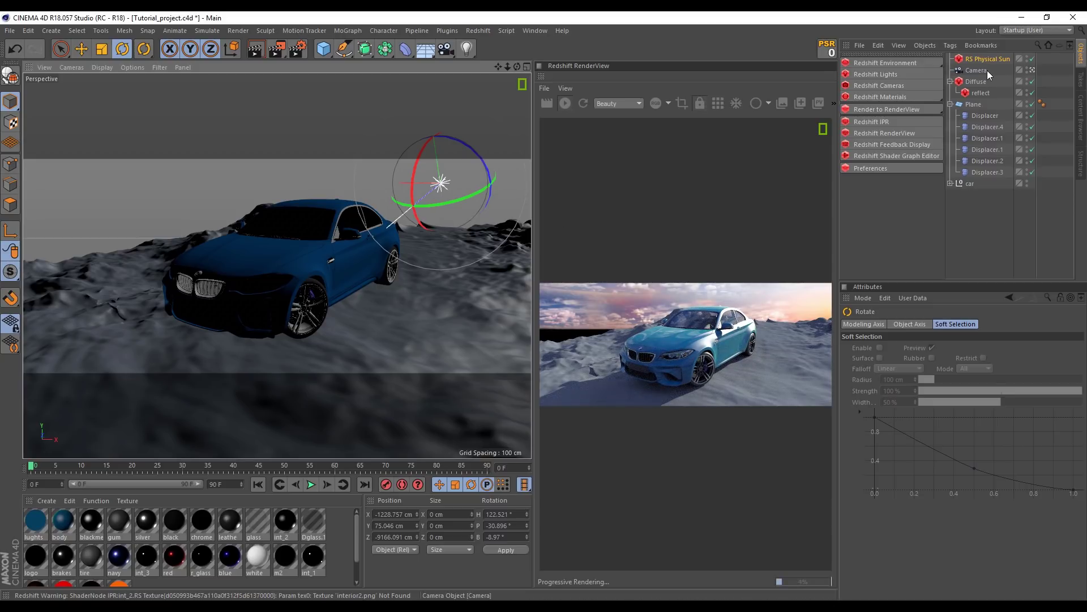
left_click(978, 84)
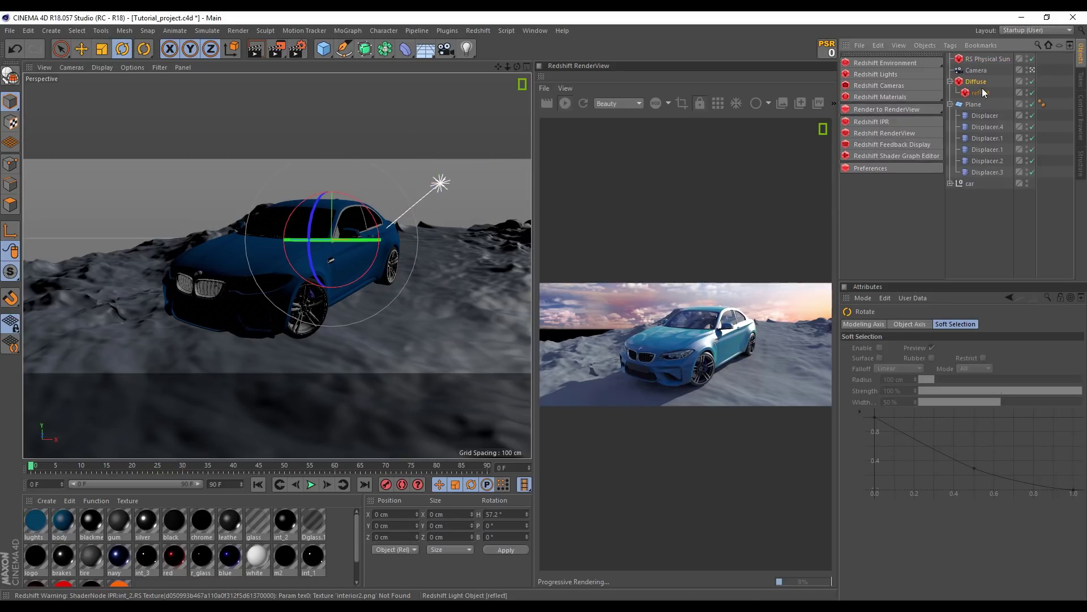
mouse_move(339, 241)
left_mouse_down()
mouse_move(357, 249)
mouse_move(350, 240)
left_mouse_up()
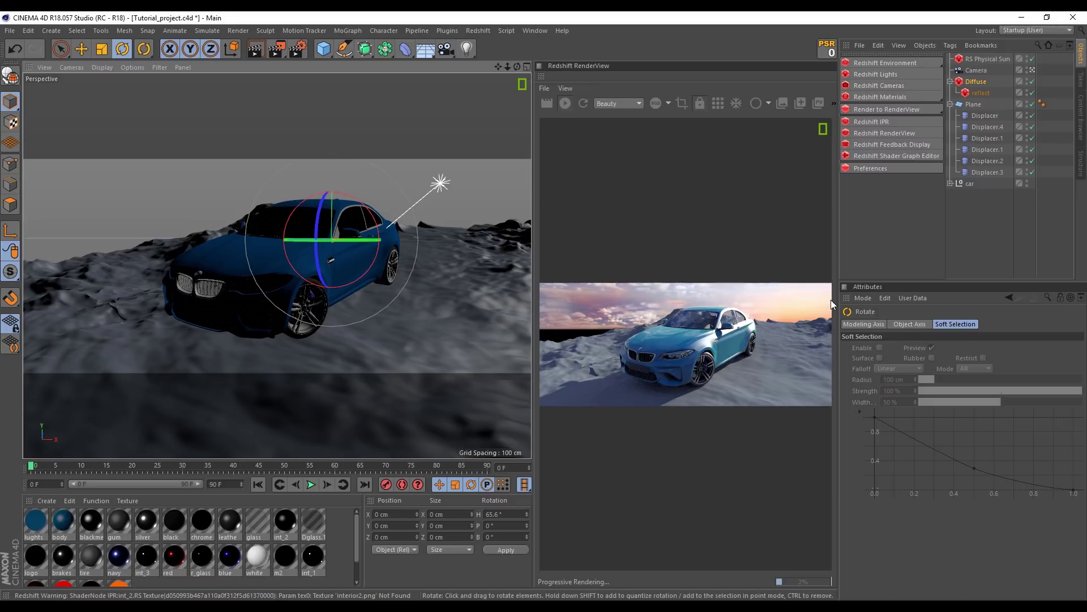
left_click(783, 324)
key("ctrl+s")
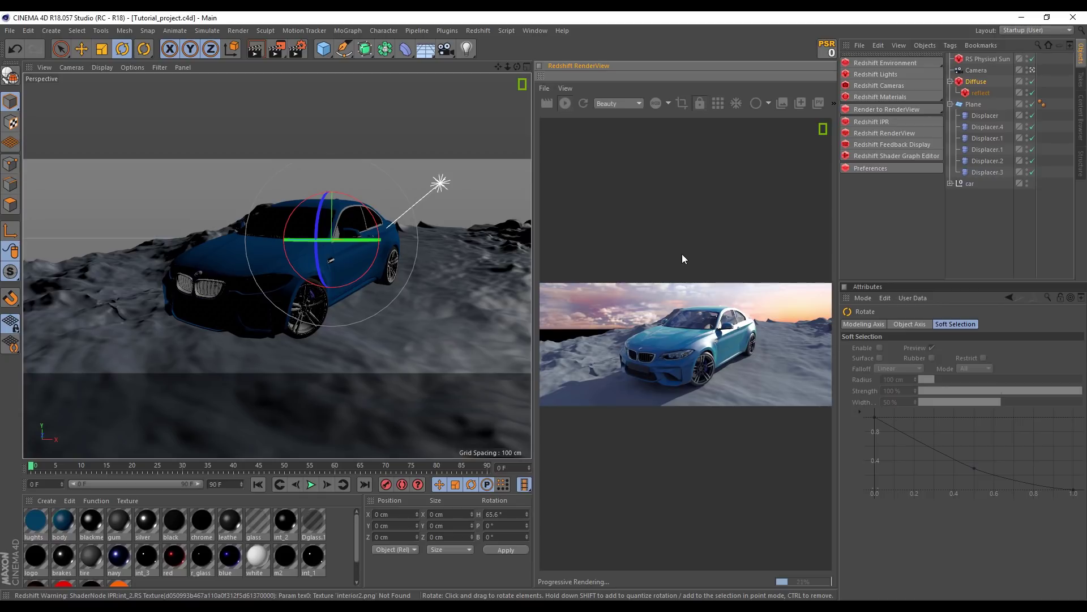
Orbit to a higher view of the terrain and stop the progressive render
left_click_drag(988, 287, 988, 370)
scroll(347, 360, "down", 3)
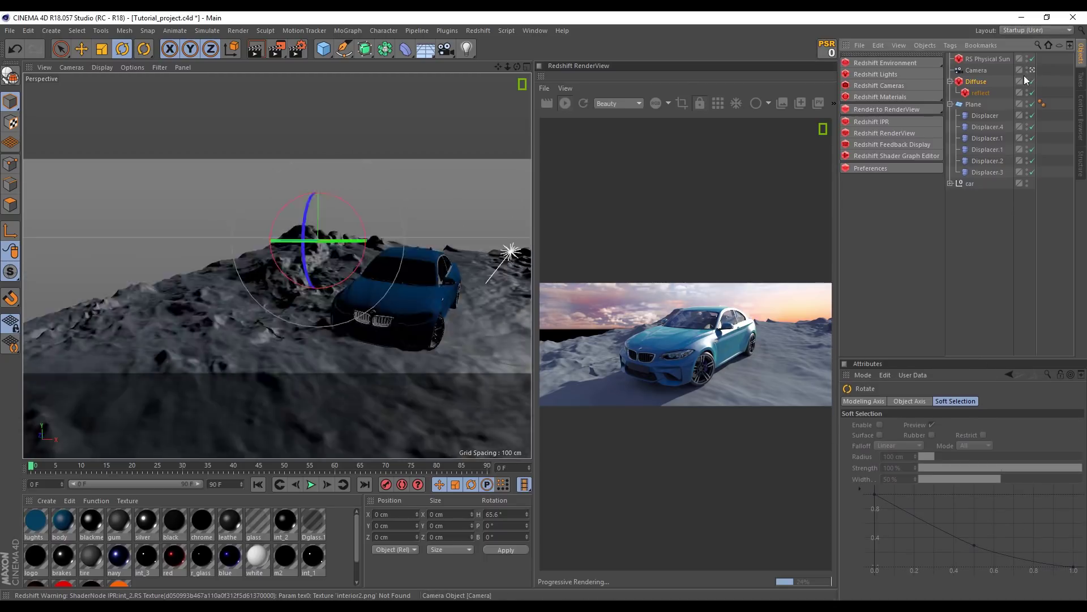
scroll(347, 360, "down", 3)
left_click_drag(347, 360, 274, 262, "alt")
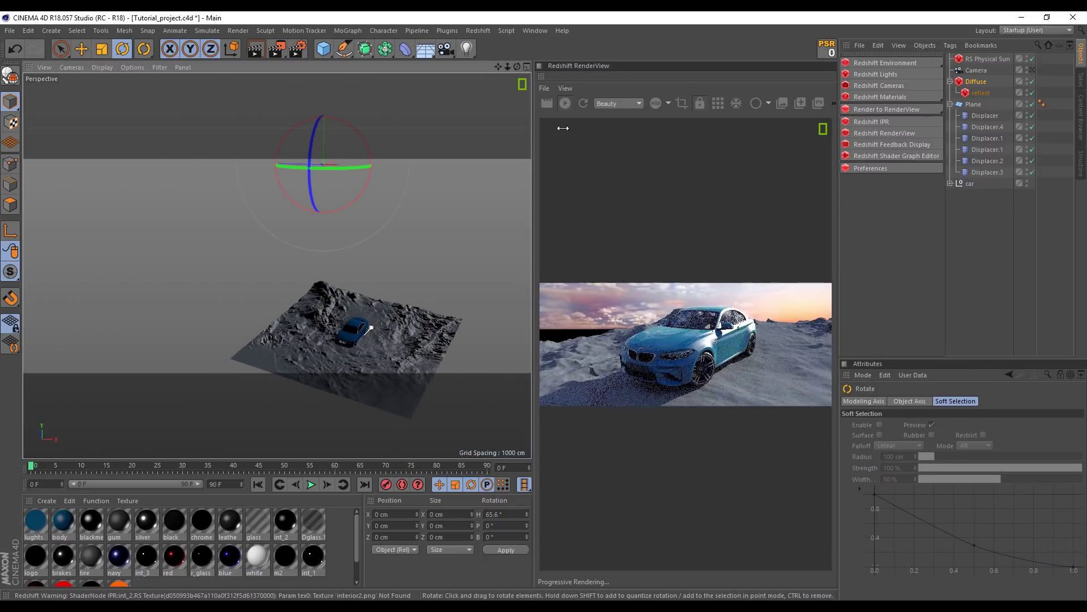
left_click(565, 105)
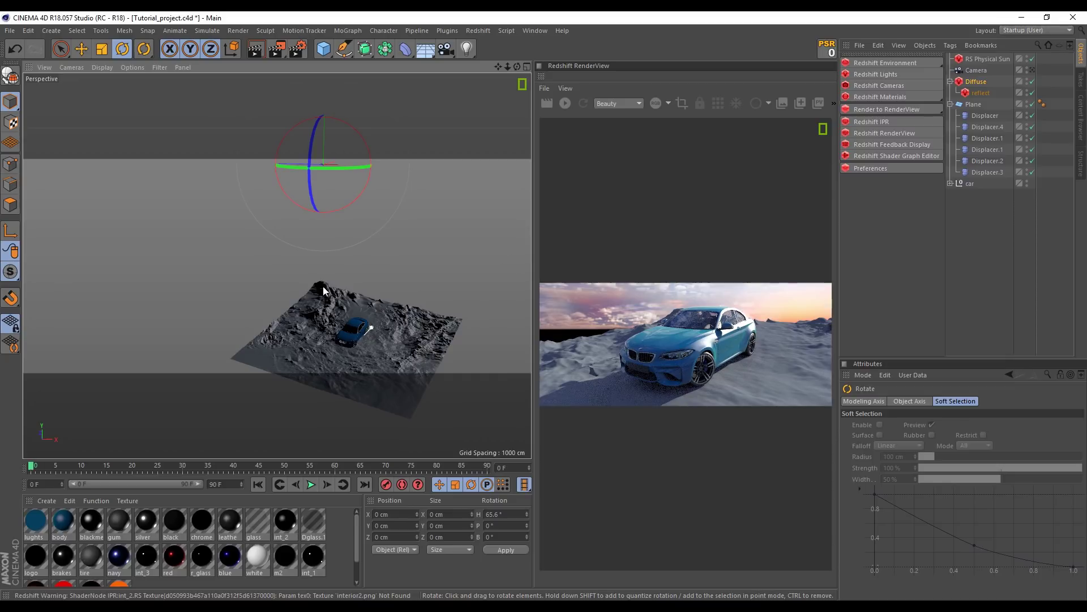
Add a Landscape object and zoom in close around the new mountain
left_click(326, 52)
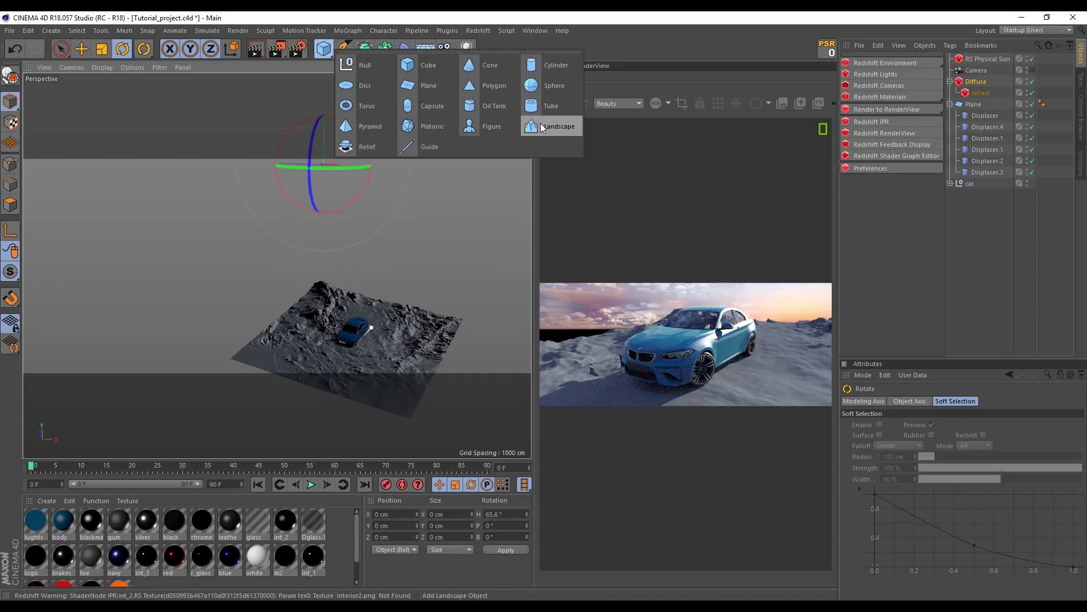
left_click(540, 124)
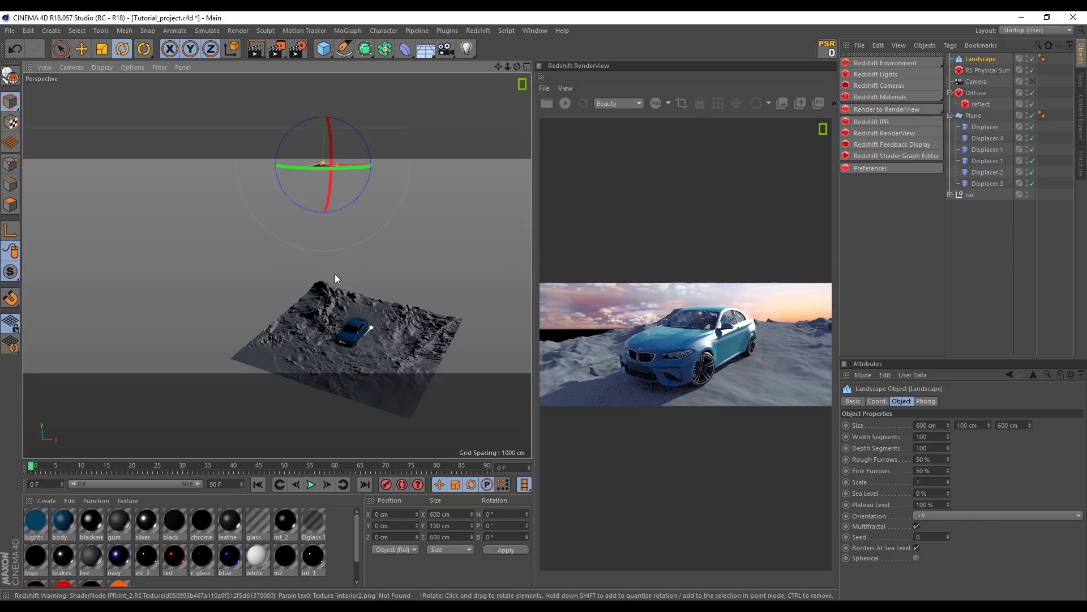
scroll(318, 164, "up", 3)
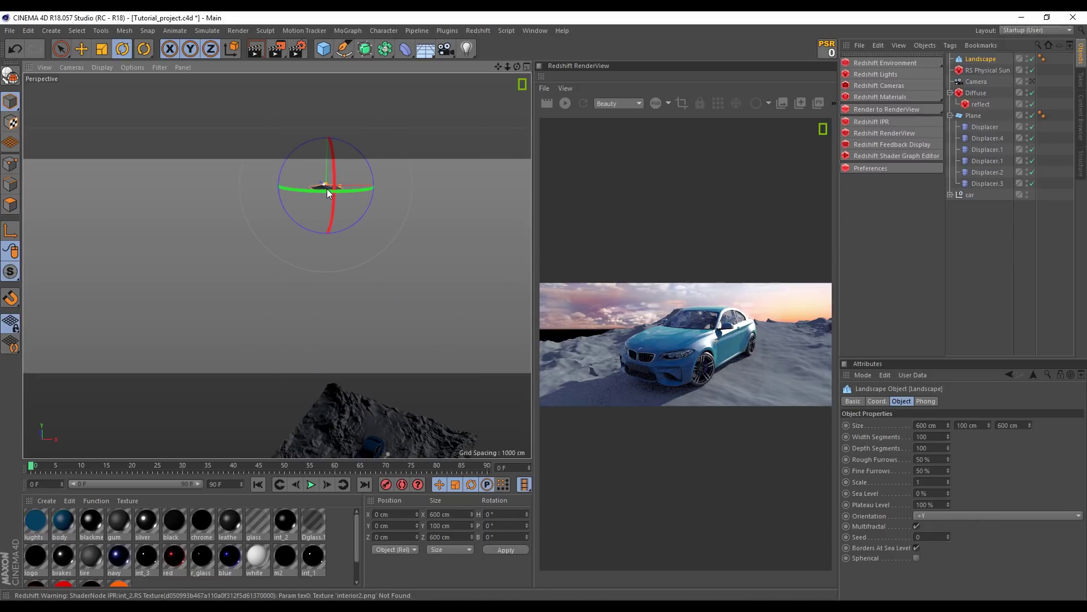
scroll(274, 243, "up", 3)
scroll(307, 280, "up", 2)
mouse_move(307, 281)
left_mouse_down("alt")
mouse_move(436, 243)
mouse_move(396, 287)
mouse_move(363, 256)
mouse_move(361, 165)
mouse_move(353, 331)
mouse_move(325, 315)
mouse_move(387, 330)
mouse_move(260, 268)
mouse_move(317, 266)
left_mouse_up("alt")
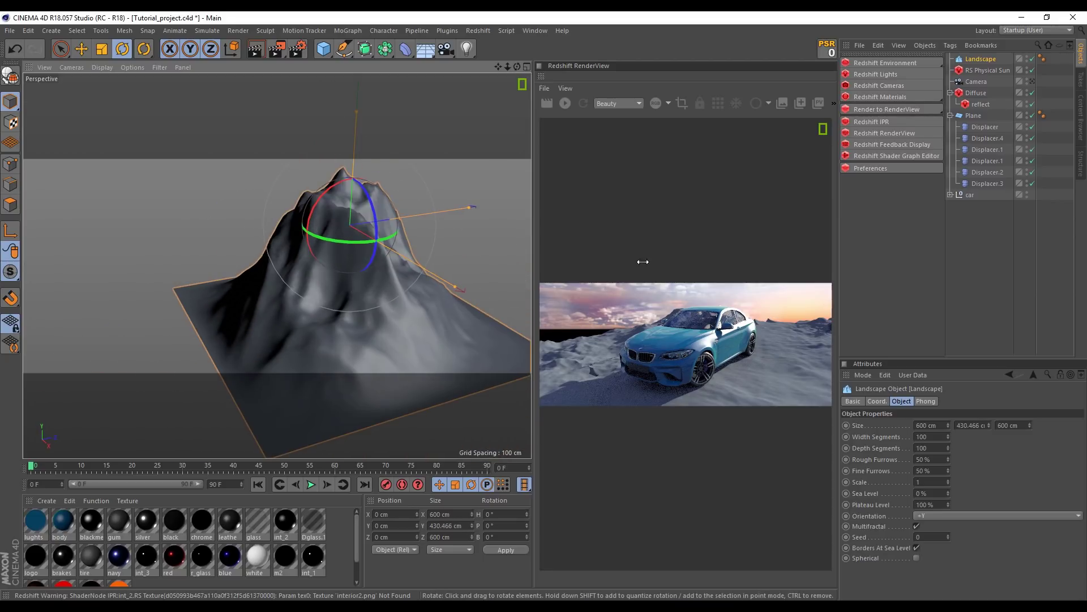
Set the landscape's width and depth segments to 200
left_click_drag(932, 357, 932, 273)
double_click(935, 350)
type("200")
key("Tab")
type("200")
key("Return")
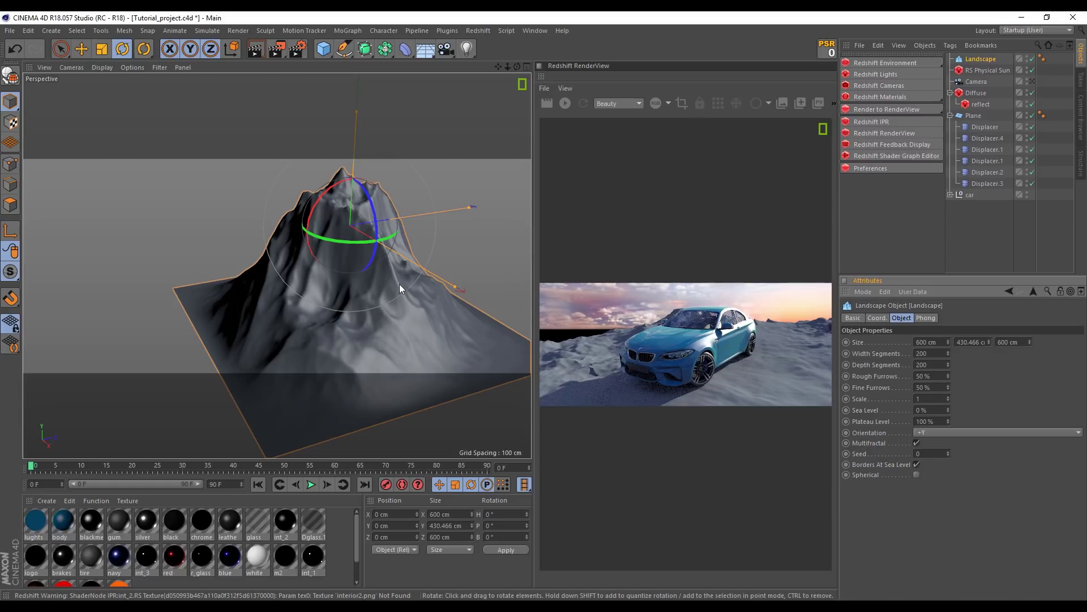
left_click_drag(399, 284, 351, 277, "alt")
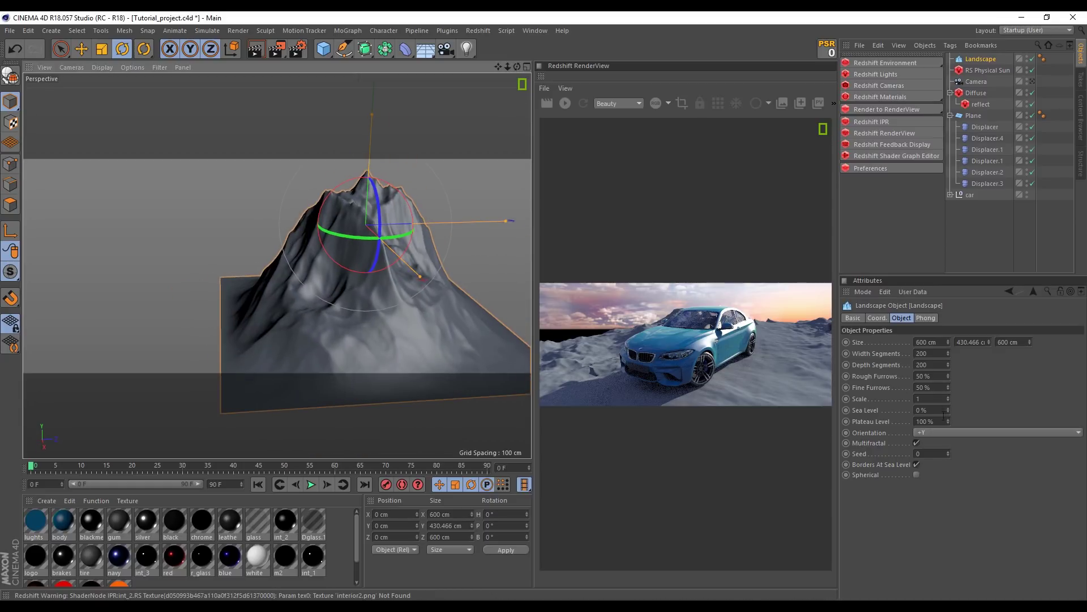
Raise the landscape seed step by step to 7 for a new mountain shape
left_click(948, 452)
left_click(948, 452)
left_click_drag(482, 351, 413, 318, "alt")
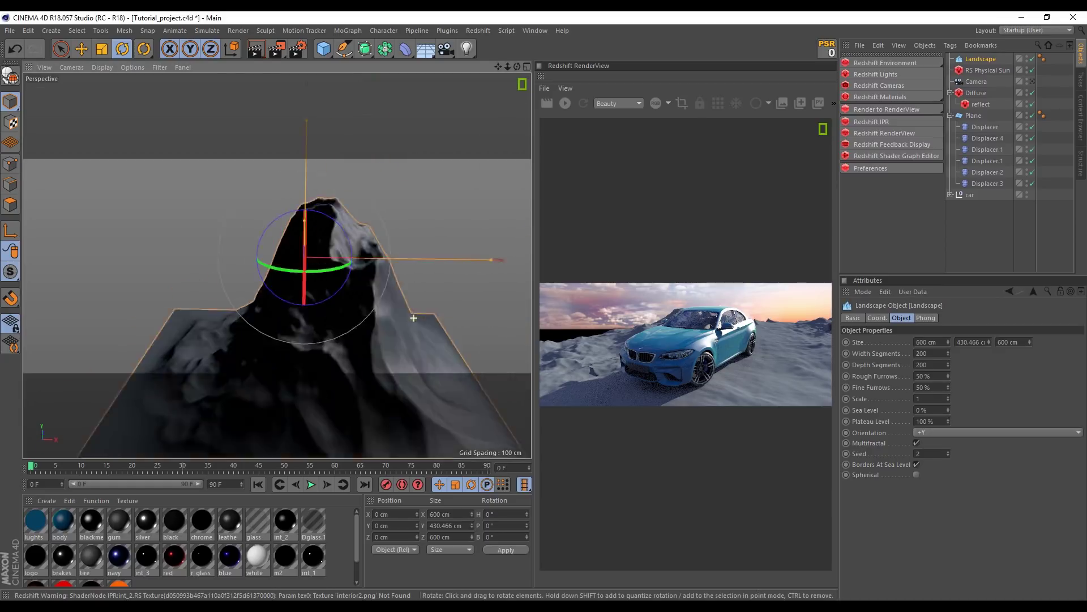
left_click(948, 451)
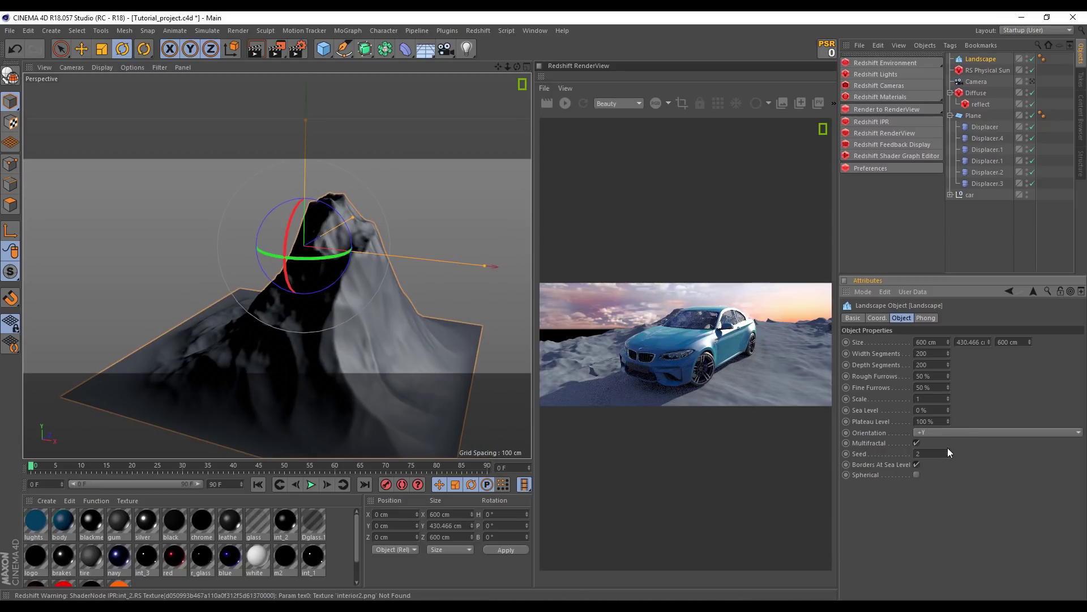
mouse_move(429, 329)
left_mouse_down("alt")
mouse_move(345, 318)
mouse_move(506, 310)
mouse_move(394, 311)
left_mouse_up("alt")
left_click(948, 451)
left_click(949, 451)
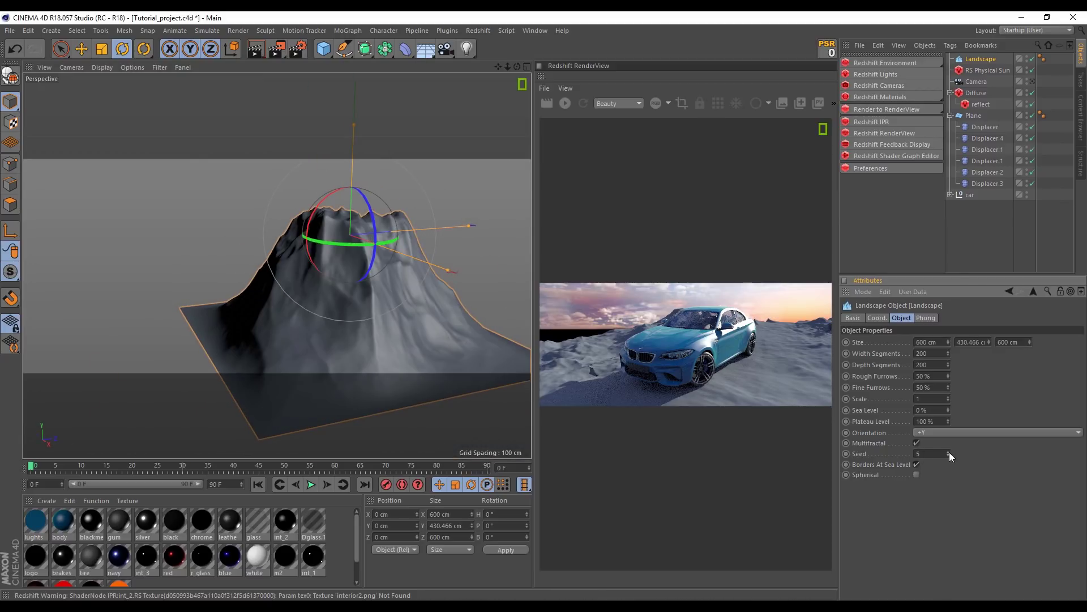
left_click(949, 452)
left_click_drag(435, 318, 447, 316, "alt")
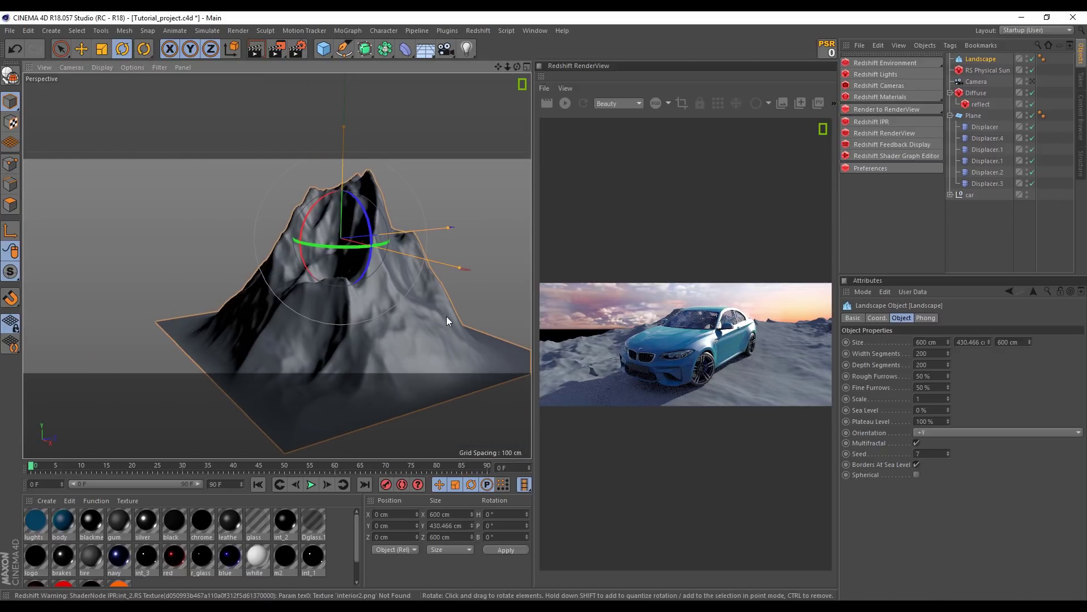
Set Fine Furrows to 54%, Rough Furrows to 62% and Scale to 1.23
left_click_drag(947, 385, 948, 391)
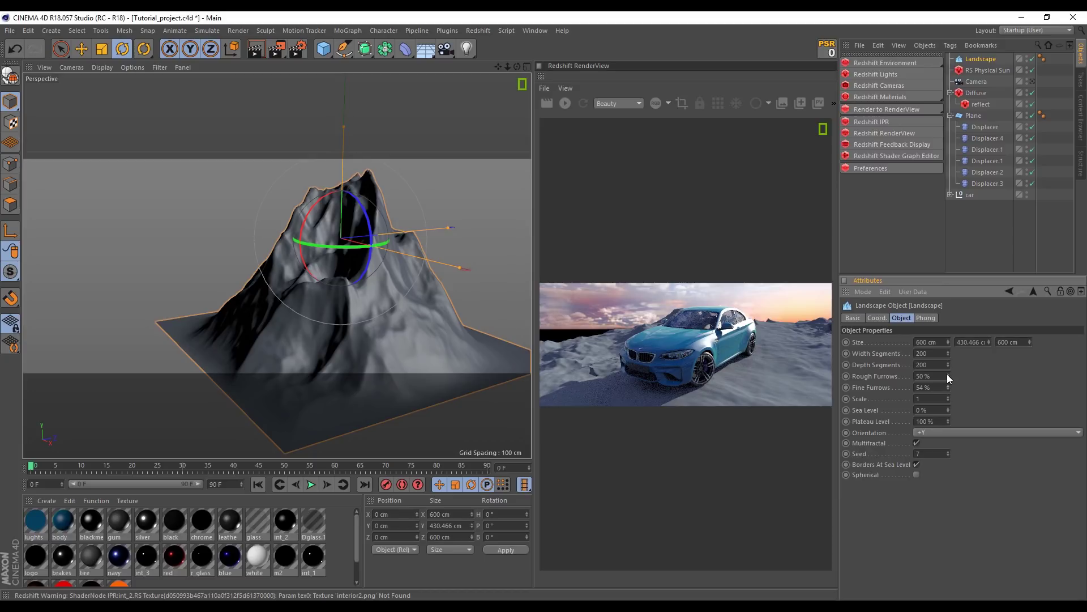
mouse_move(948, 376)
left_mouse_down()
mouse_move(948, 397)
mouse_move(948, 351)
mouse_move(948, 374)
left_mouse_up()
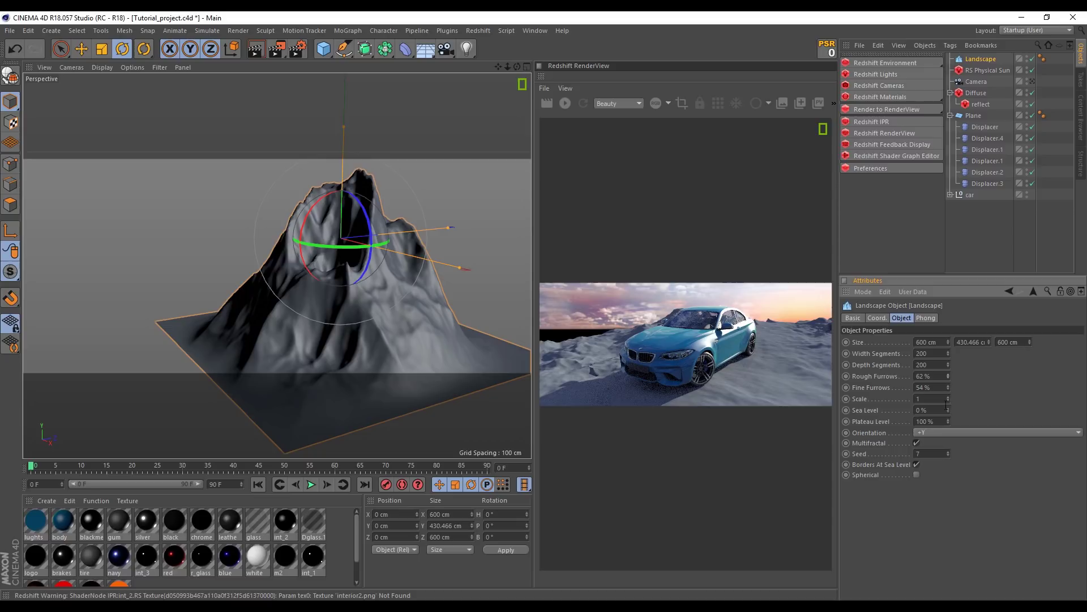
mouse_move(949, 399)
left_mouse_down()
mouse_move(949, 408)
mouse_move(949, 392)
left_mouse_up()
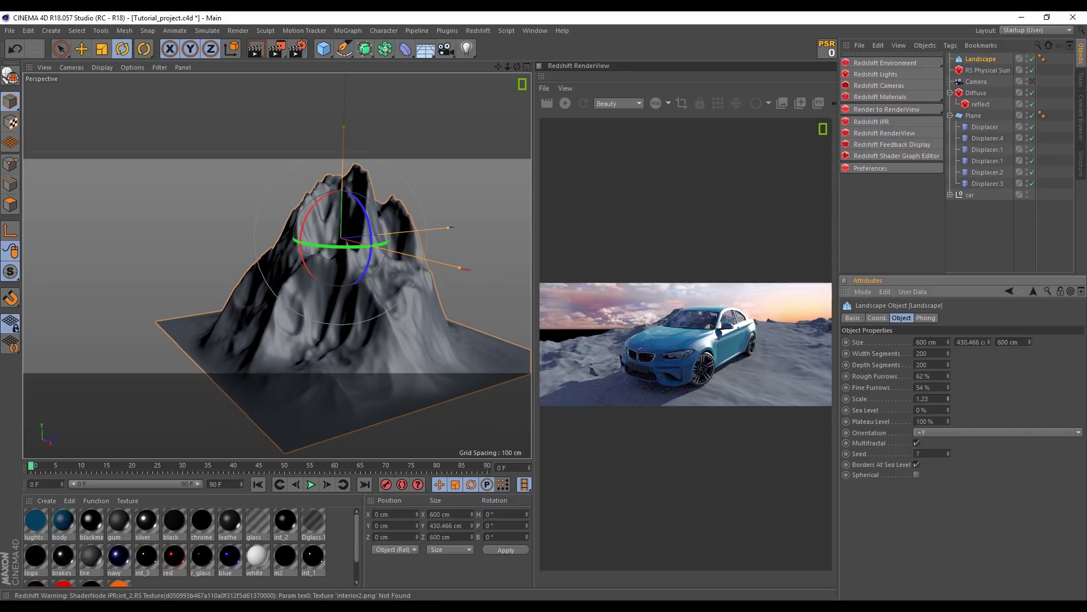
Duplicate the landscape as Landscape.1, slide it along Z beside the original, and raise its seed
left_click_drag(402, 315, 399, 307, "alt")
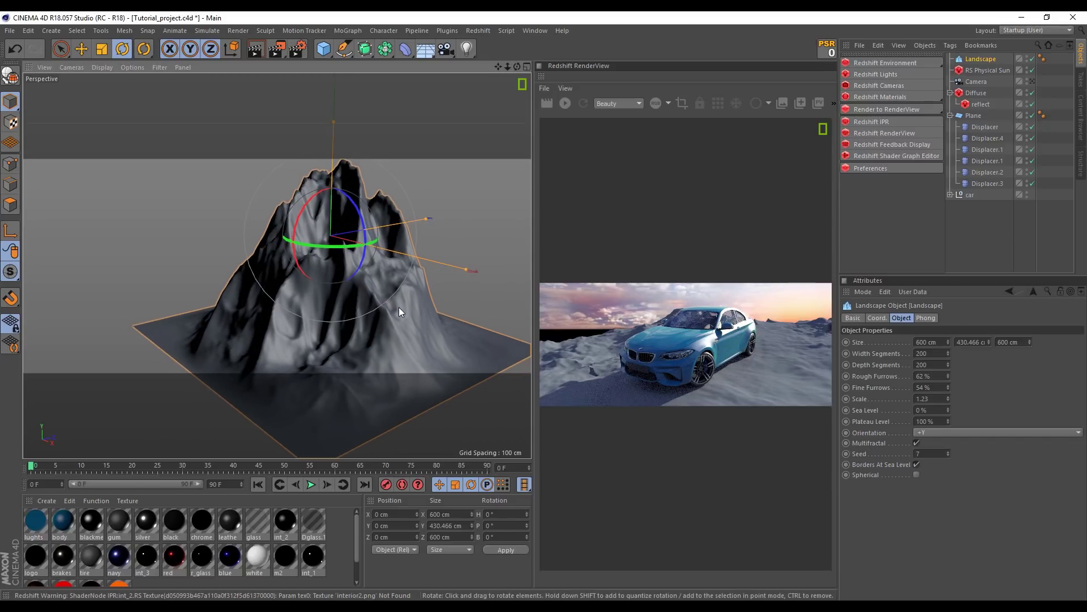
left_click(974, 59)
left_click_drag(977, 62, 976, 66, "ctrl")
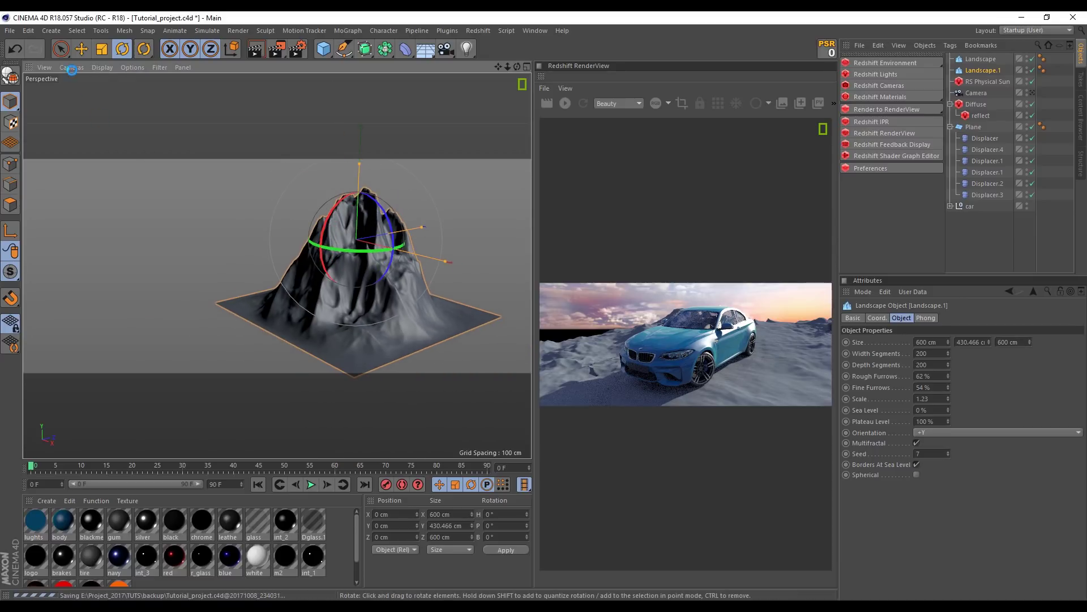
left_click(81, 49)
scroll(356, 261, "down", 2)
scroll(345, 262, "down", 2)
left_click_drag(338, 260, 405, 256)
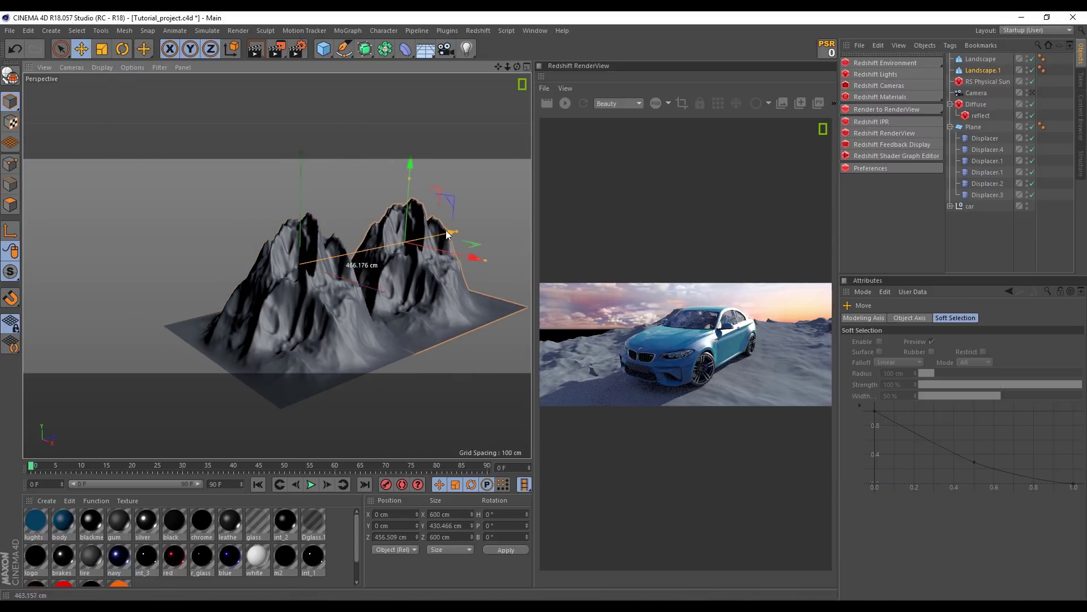
scroll(405, 256, "up", 3)
left_click(982, 71)
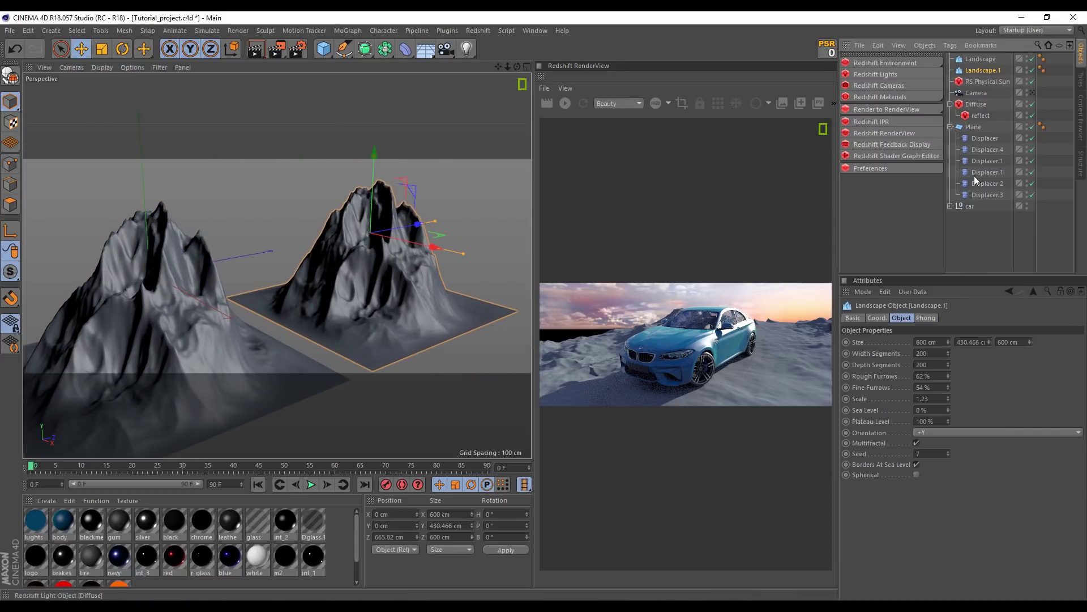
left_click(949, 451)
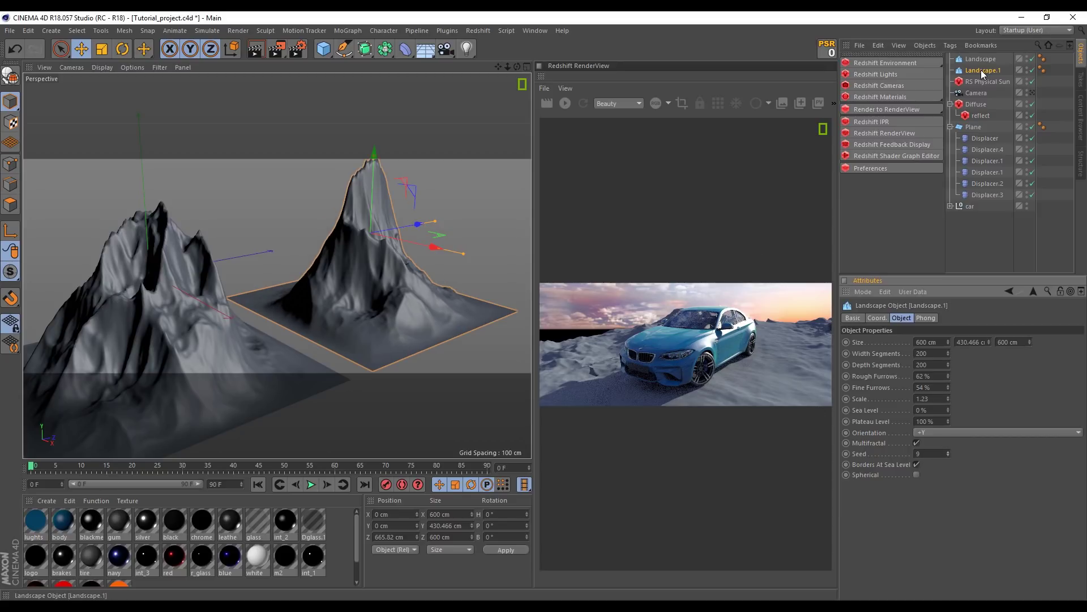
Duplicate Landscape.2, move it further along the row, and raise its seed to 12
left_click_drag(981, 69, 981, 76, "ctrl")
middle_click_drag(400, 242, 321, 270, "alt")
left_click_drag(321, 270, 457, 240)
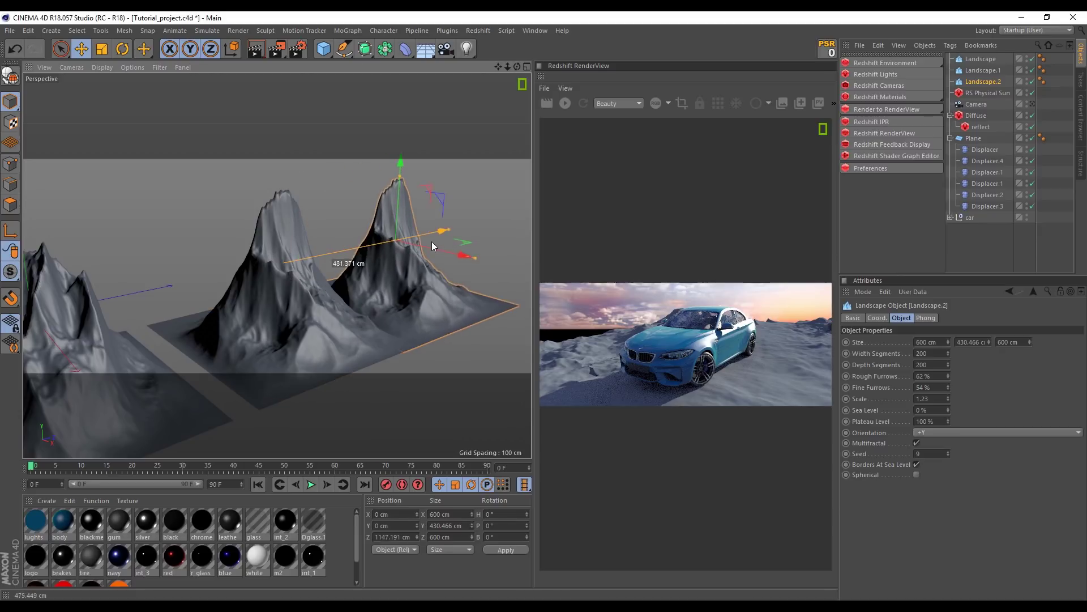
left_click(948, 452)
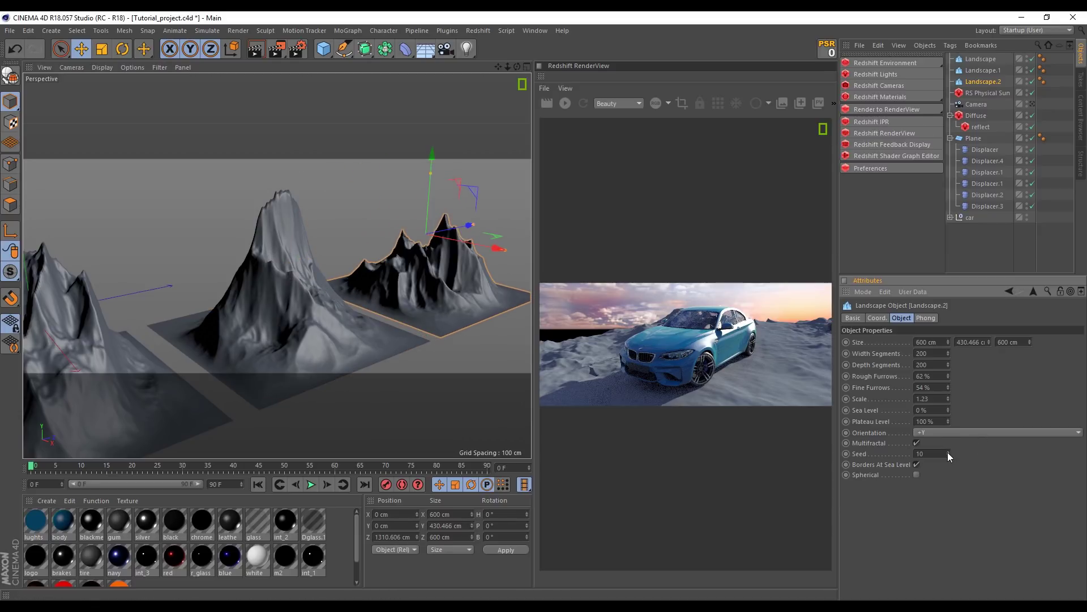
left_click(948, 452)
mouse_move(429, 313)
left_mouse_down("alt")
mouse_move(306, 307)
mouse_move(438, 310)
left_mouse_up("alt")
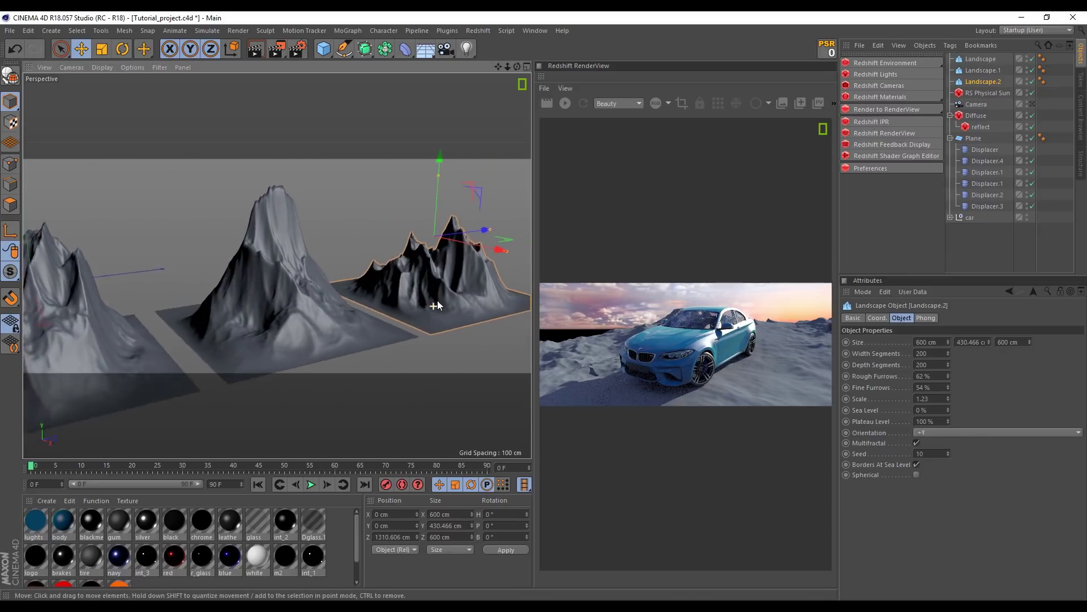
left_click(948, 451)
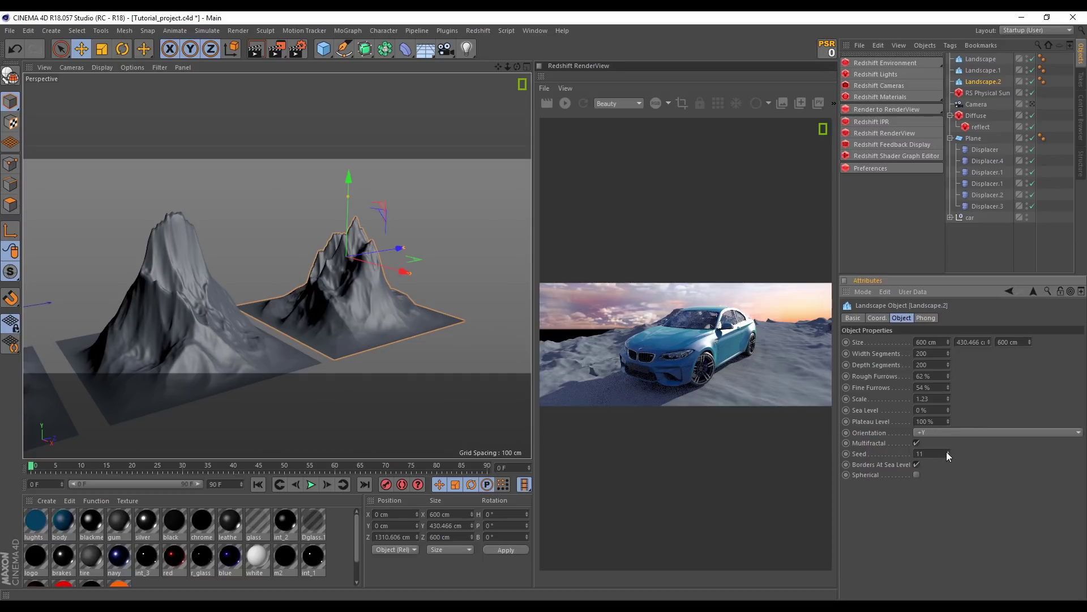
left_click(948, 452)
Change Landscape.3's seed to reshape its mountain
mouse_move(334, 317)
left_mouse_down("alt")
mouse_move(406, 247)
mouse_move(529, 249)
left_mouse_up("alt")
scroll(426, 291, "down", 3)
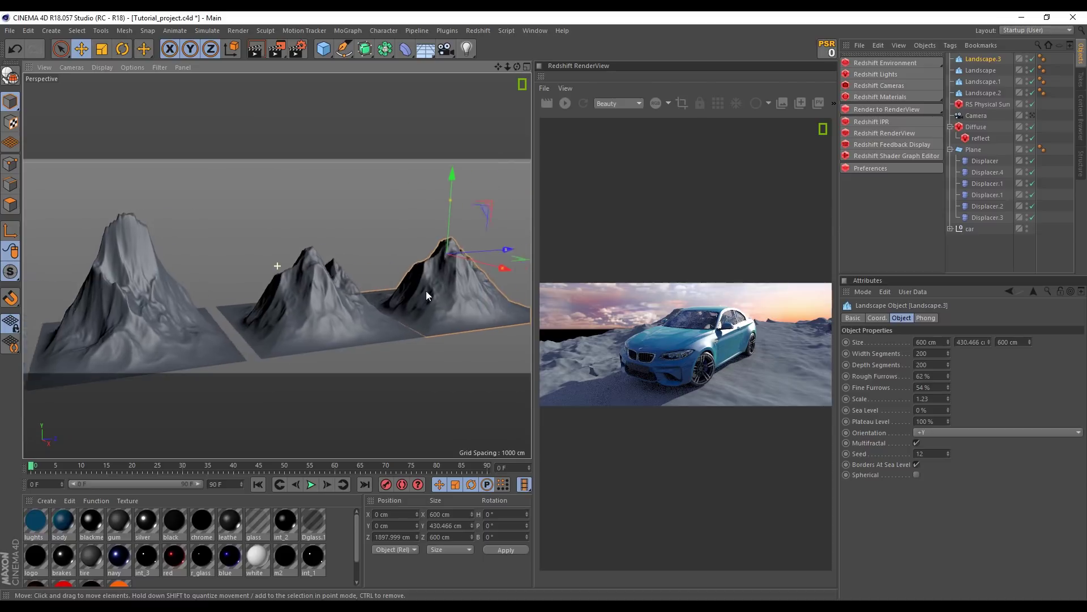
left_click(947, 450)
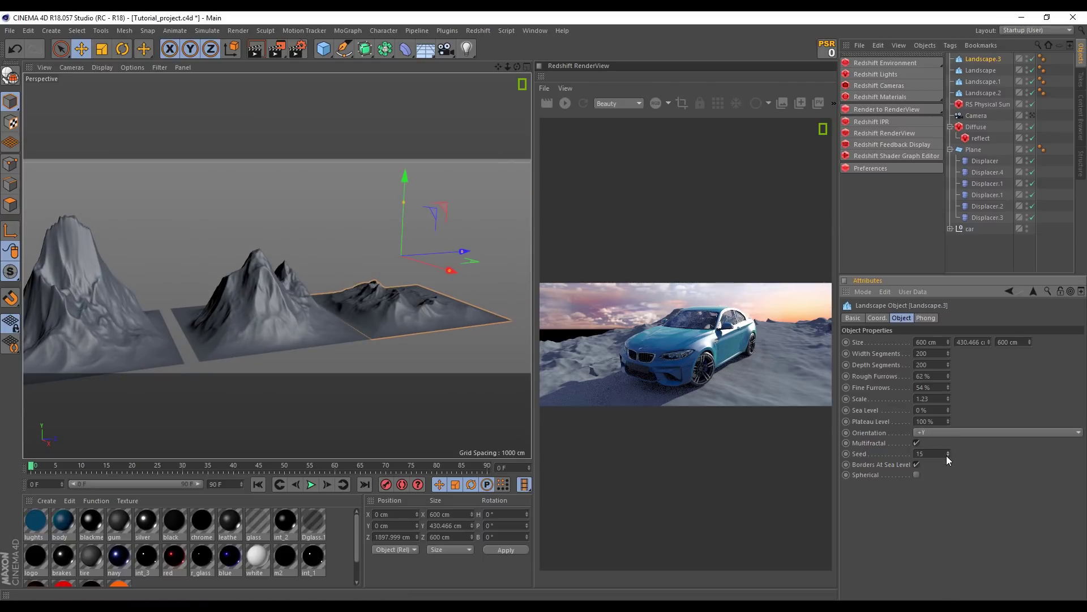
mouse_move(427, 344)
left_mouse_down("alt")
mouse_move(333, 335)
mouse_move(473, 319)
left_mouse_up("alt")
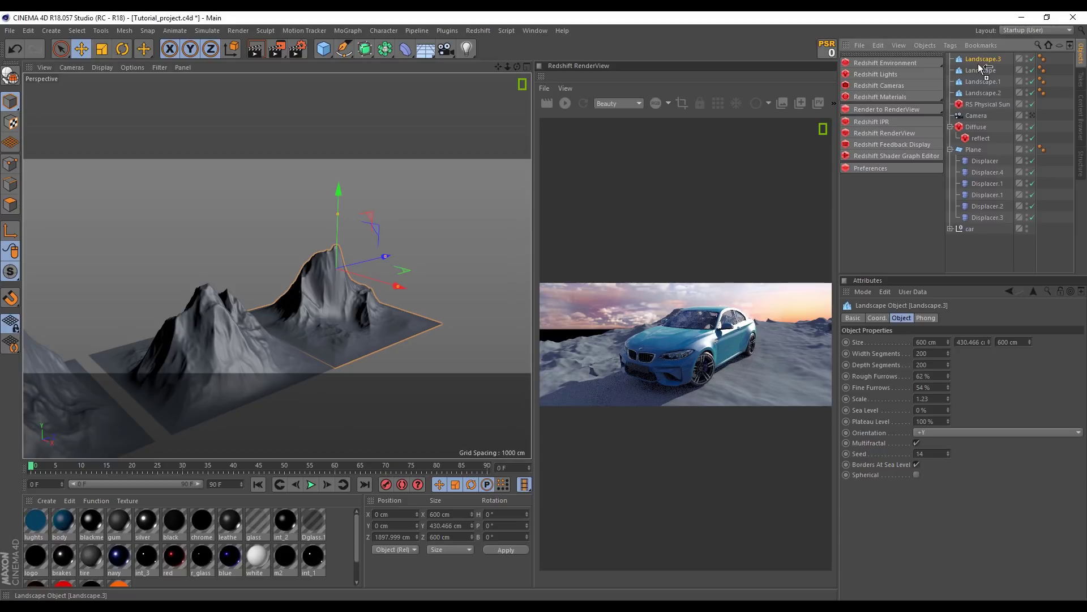
Duplicate Landscape.4 to the end of the row with seed 15
left_click_drag(980, 59, 979, 66, "ctrl")
mouse_move(356, 264)
left_mouse_down()
mouse_move(433, 246)
mouse_move(443, 277)
left_mouse_up()
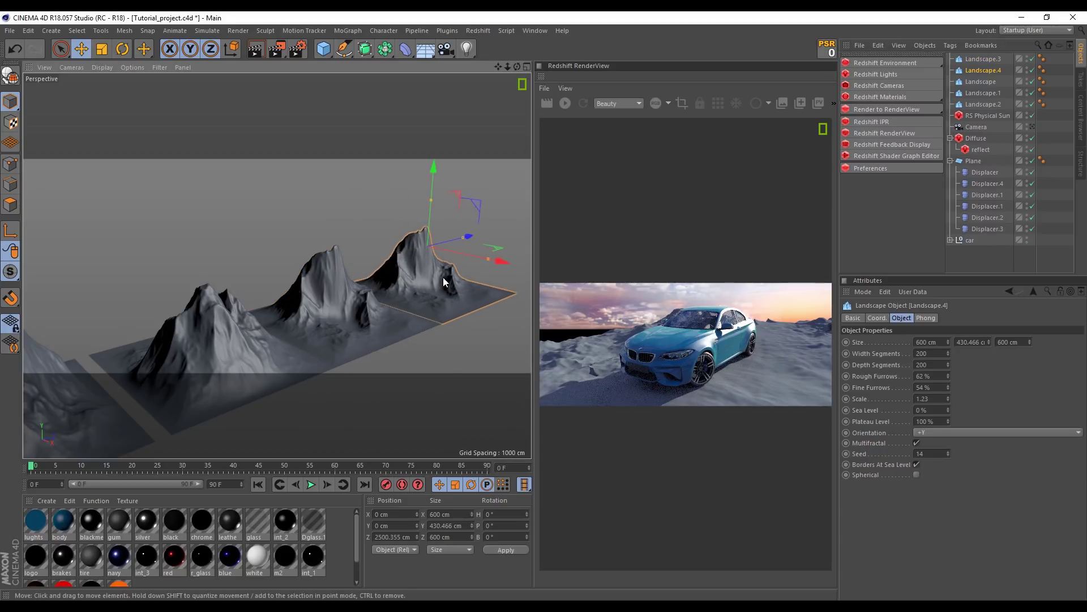
scroll(425, 291, "up", 3)
left_click(949, 451)
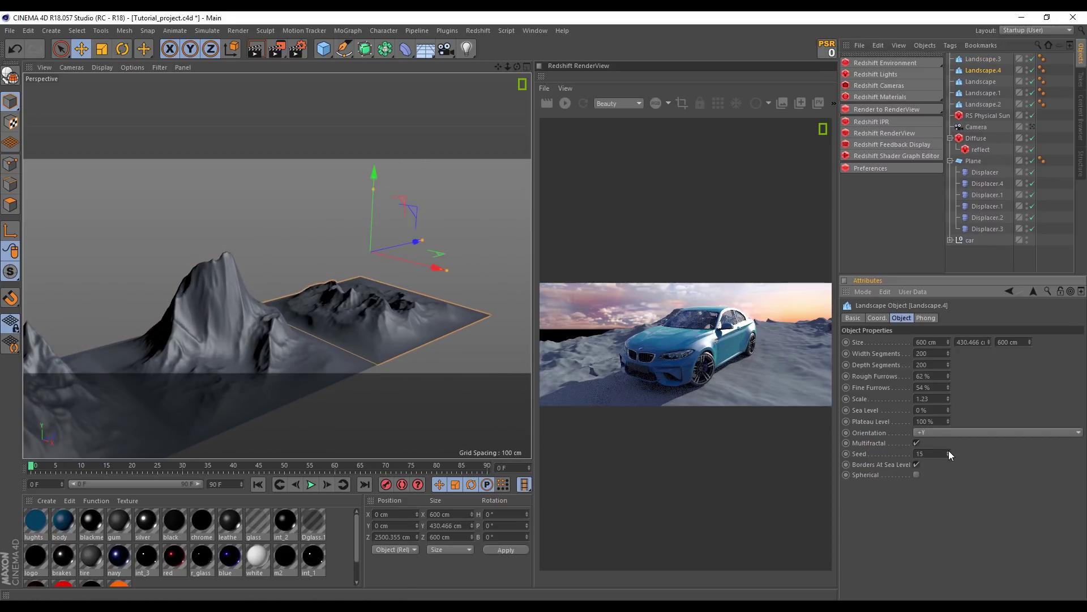
left_click_drag(379, 328, 390, 321, "alt")
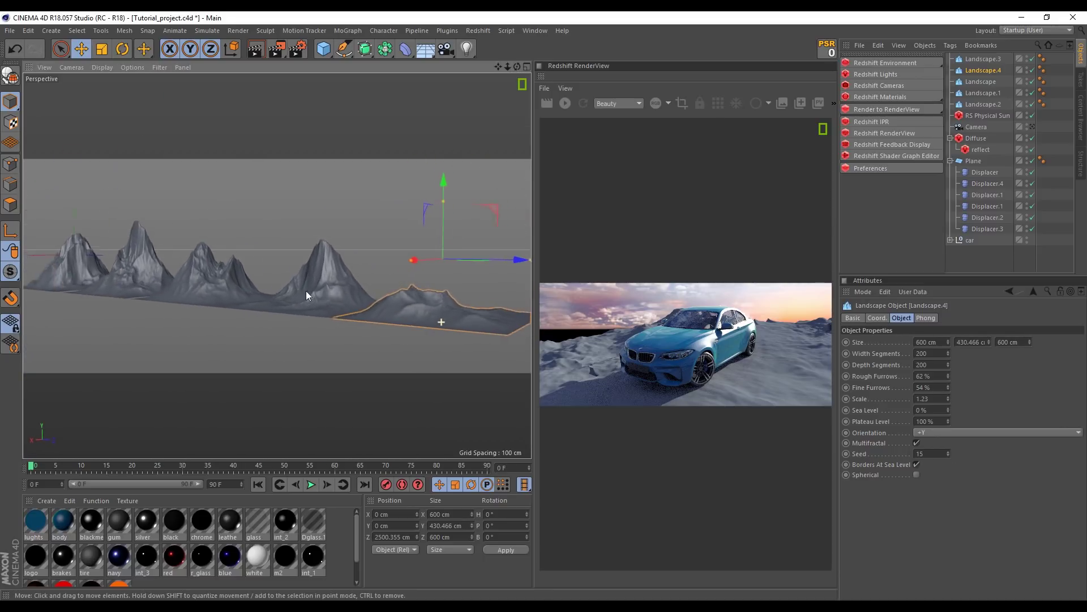
Copy-paste Landscape.5 at the end of the row and set its seed to 17
left_click(981, 69)
key("ctrl+c")
key("ctrl+v")
left_click_drag(417, 230, 425, 277)
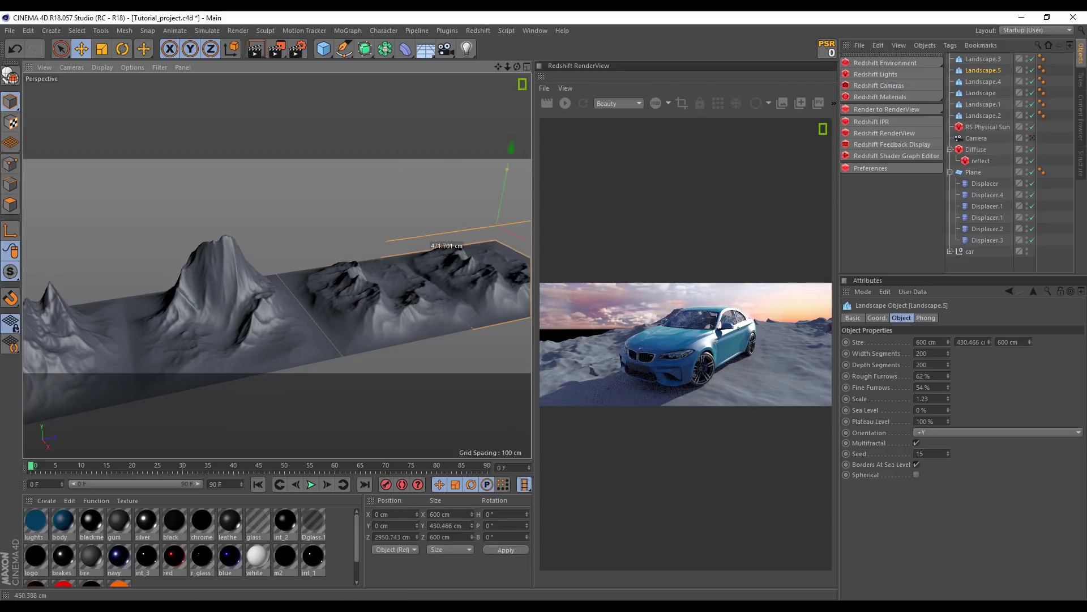
left_click(948, 451)
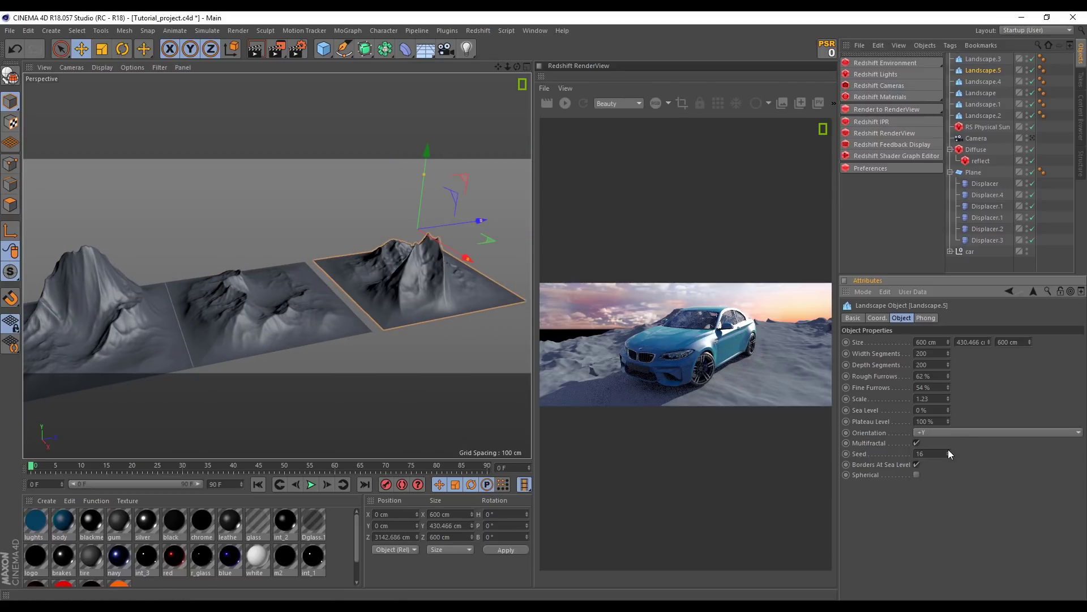
left_click(949, 450)
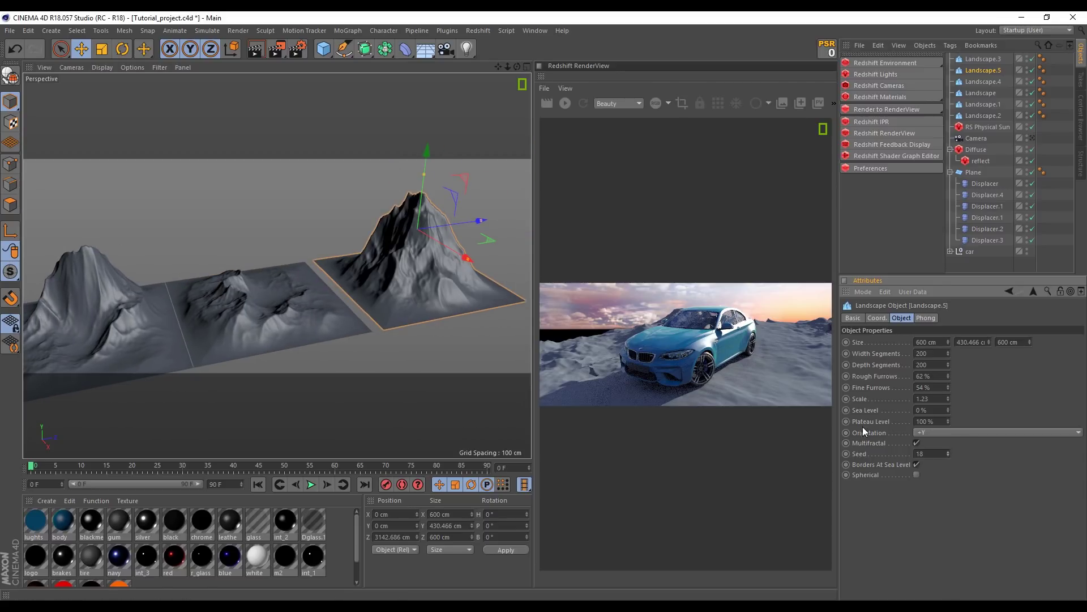
left_click(948, 455)
mouse_move(255, 220)
left_mouse_down("alt")
mouse_move(246, 206)
mouse_move(379, 220)
mouse_move(350, 287)
left_mouse_up("alt")
mouse_move(350, 287)
right_mouse_down("alt")
mouse_move(394, 273)
mouse_move(349, 292)
right_mouse_up("alt")
Preview the mountains with wire-line shading, then switch back to grey Gouraud shading
left_click(103, 67)
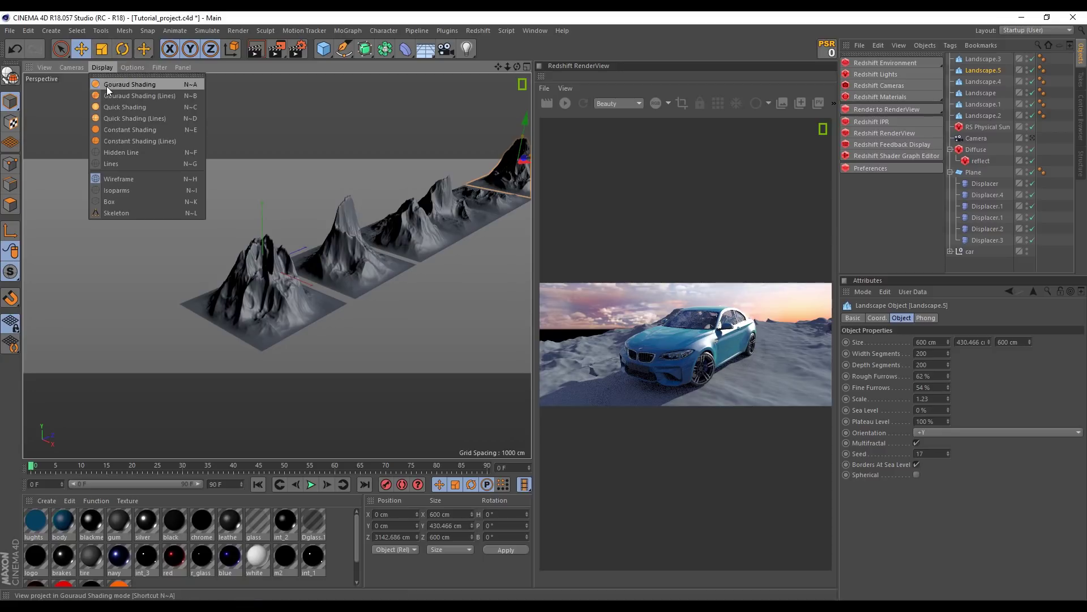
left_click(192, 180)
mouse_move(192, 180)
right_mouse_down("alt")
mouse_move(362, 220)
mouse_move(351, 307)
right_mouse_up("alt")
mouse_move(351, 307)
left_mouse_down("alt")
mouse_move(334, 303)
mouse_move(331, 257)
mouse_move(363, 244)
left_mouse_up("alt")
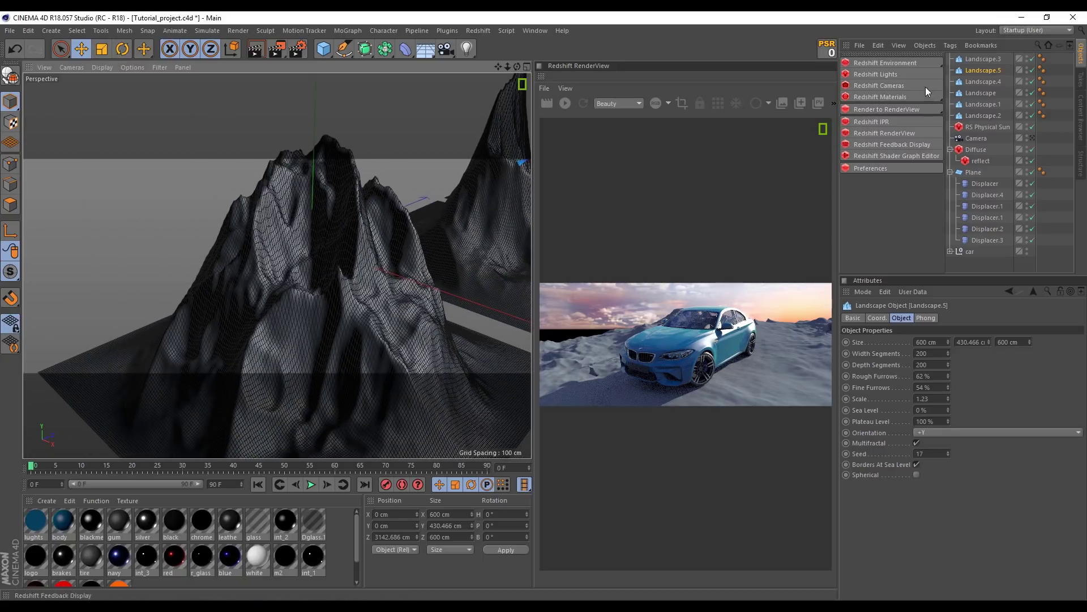
left_click(93, 67)
left_click(114, 87)
right_click_drag(114, 87, 319, 225, "alt")
left_click_drag(319, 224, 545, 240, "alt")
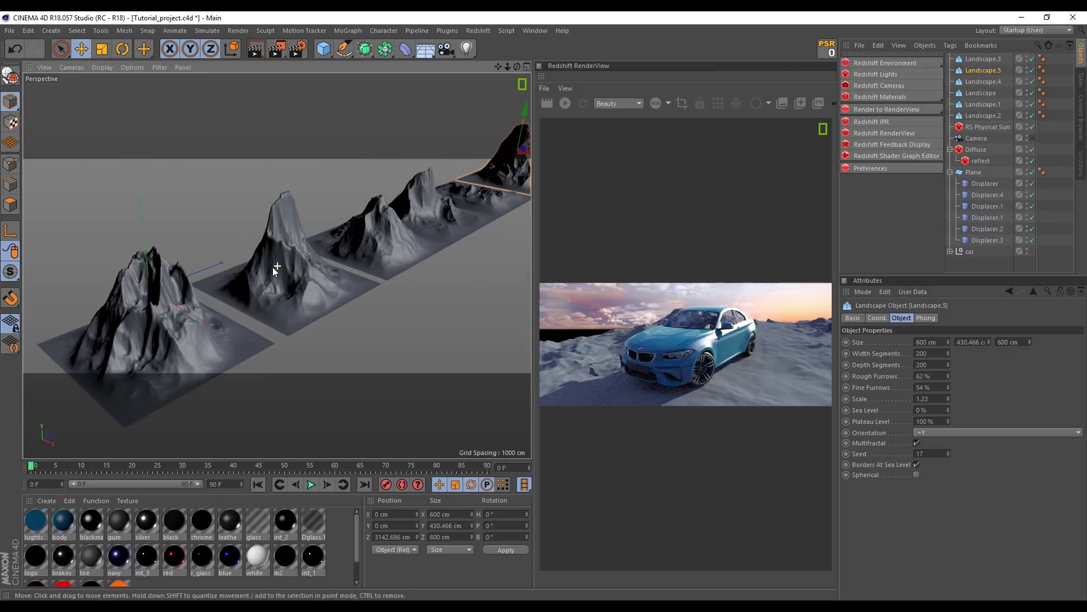
Start editing Landscape.2's width and depth segment values
left_click(985, 115)
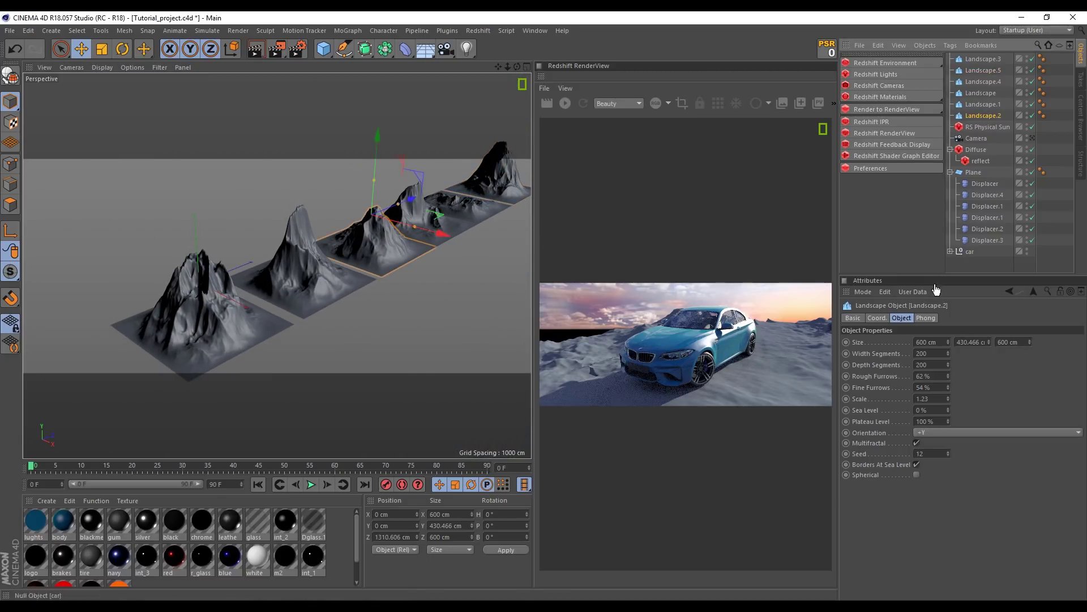
scroll(195, 316, "up", 4)
scroll(193, 315, "up", 2)
double_click(931, 353)
type("40")
key("Tab")
double_click(928, 365)
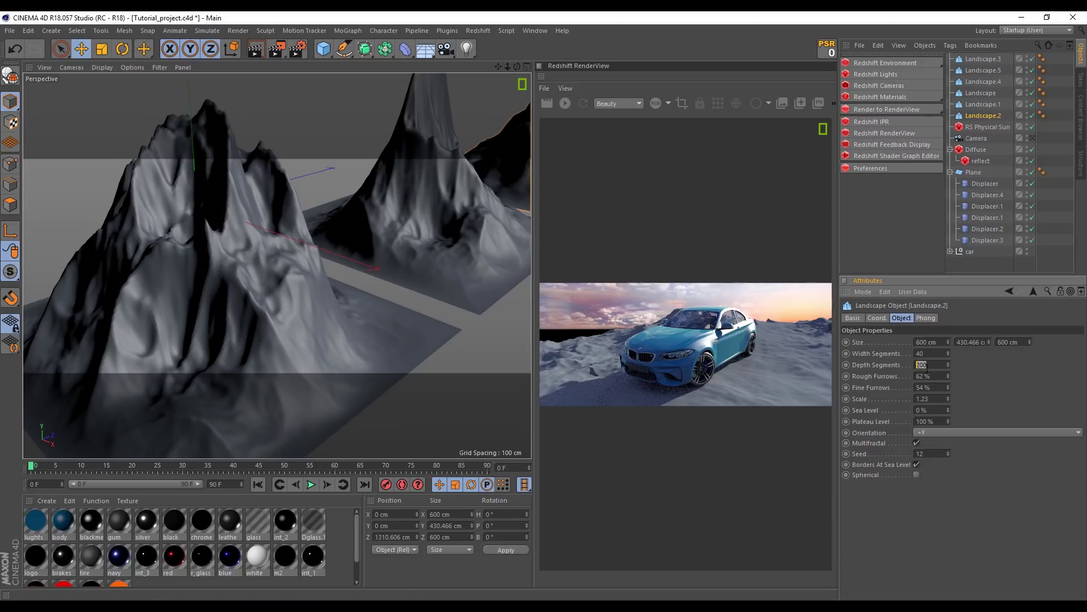
double_click(920, 353)
Move Landscape to the top of the object list and give it 400 width and depth segments
left_click(387, 275)
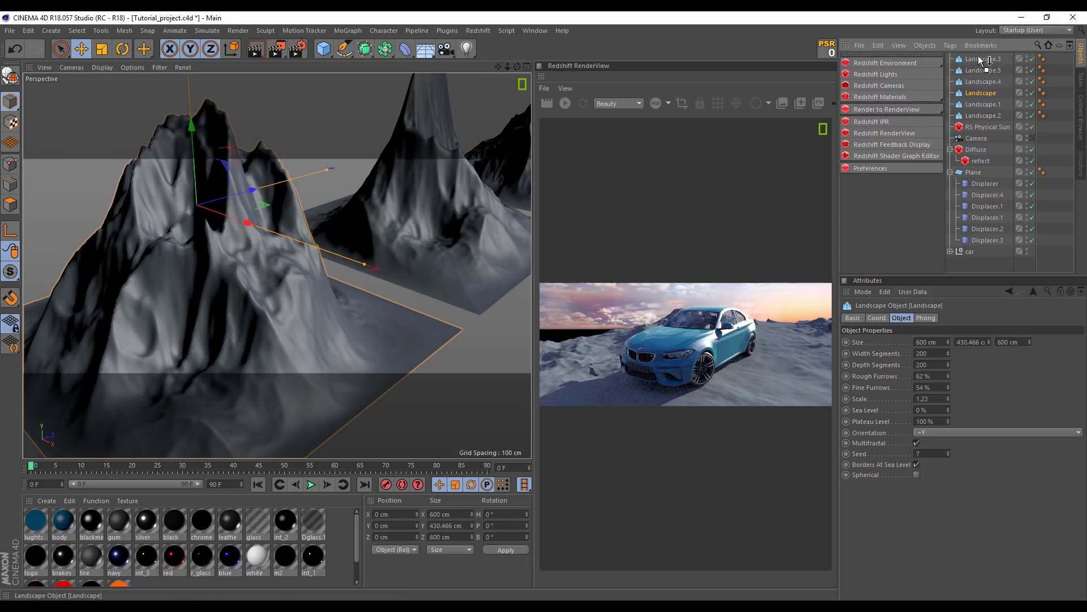
left_click_drag(983, 61, 982, 57)
double_click(934, 356)
type("400")
key("Tab")
type("400")
key("Return")
mouse_move(198, 301)
left_mouse_down("alt")
mouse_move(326, 254)
mouse_move(282, 240)
left_mouse_up("alt")
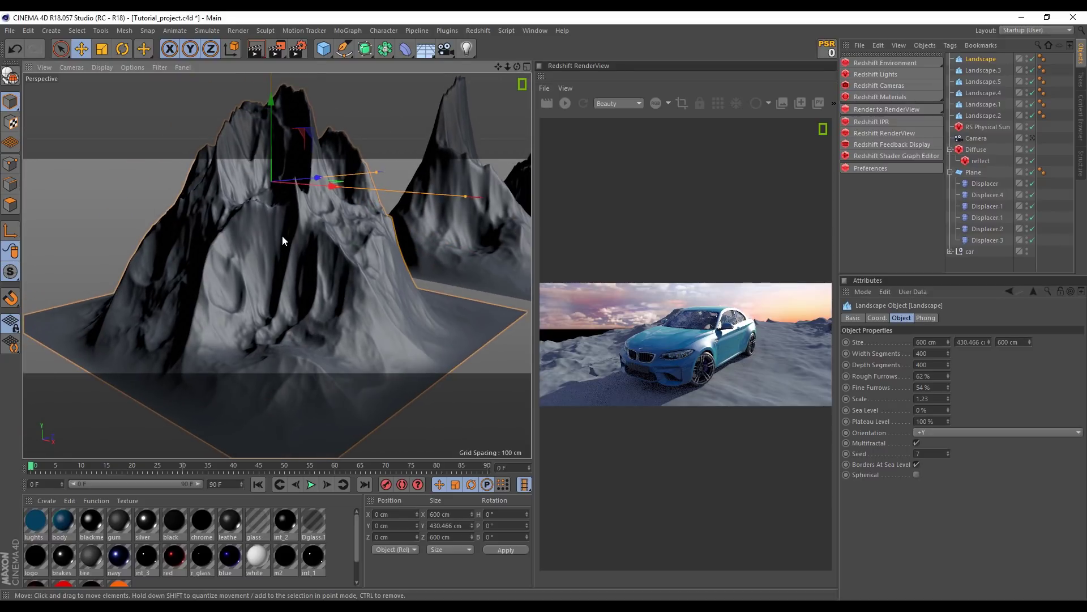
Select the remaining landscapes and set them all to 400 segments
left_click(982, 71)
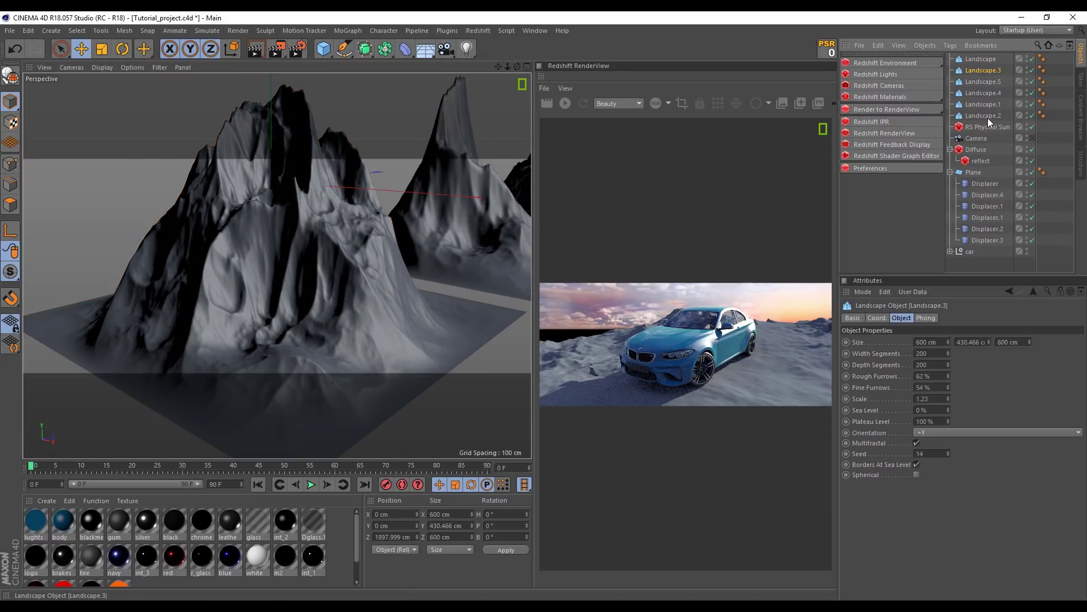
left_click(982, 115, "shift")
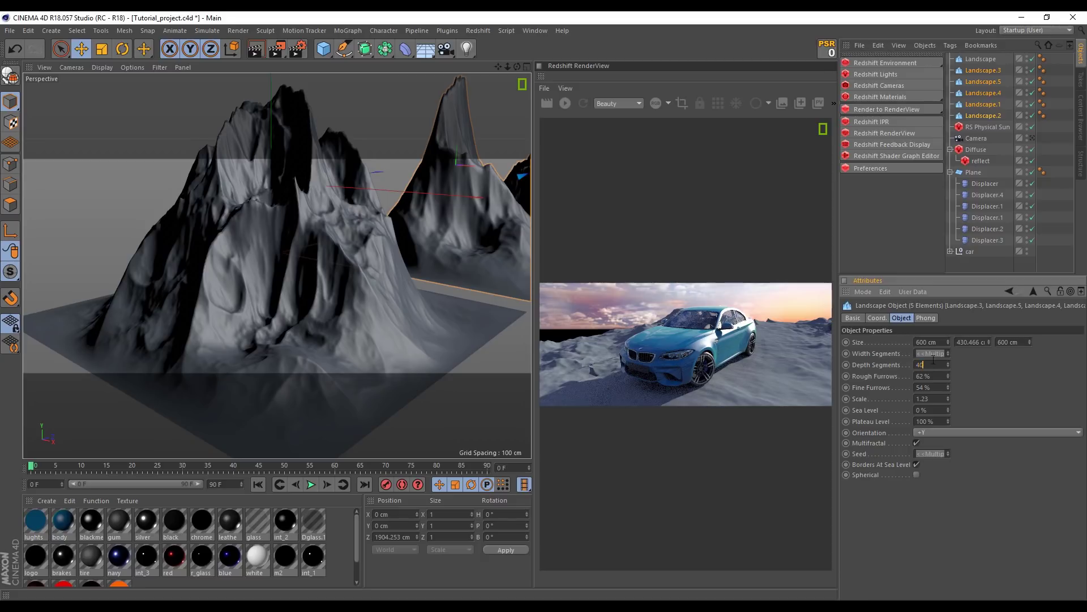
type("400")
key("Return")
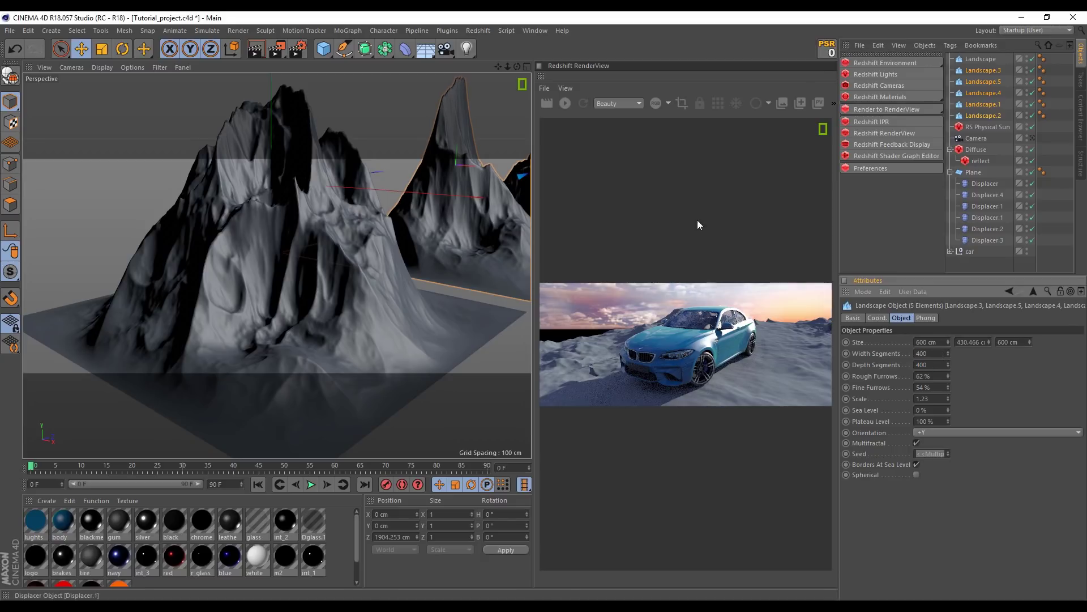
scroll(450, 223, "down", 3)
left_click_drag(450, 228, 470, 243, "alt")
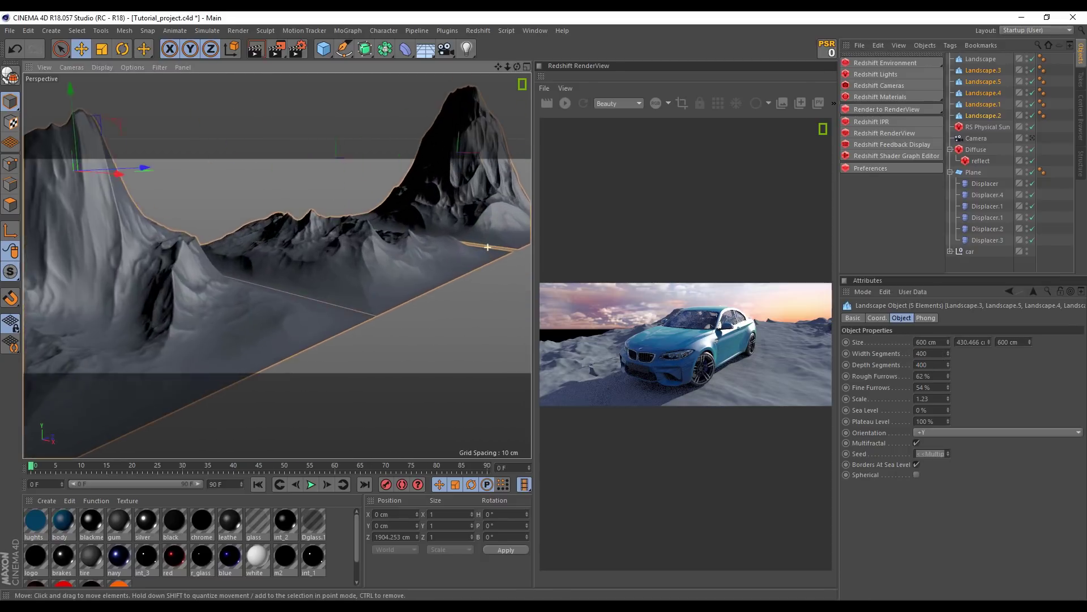
Convert all six landscapes into editable polygon objects
left_click(983, 116)
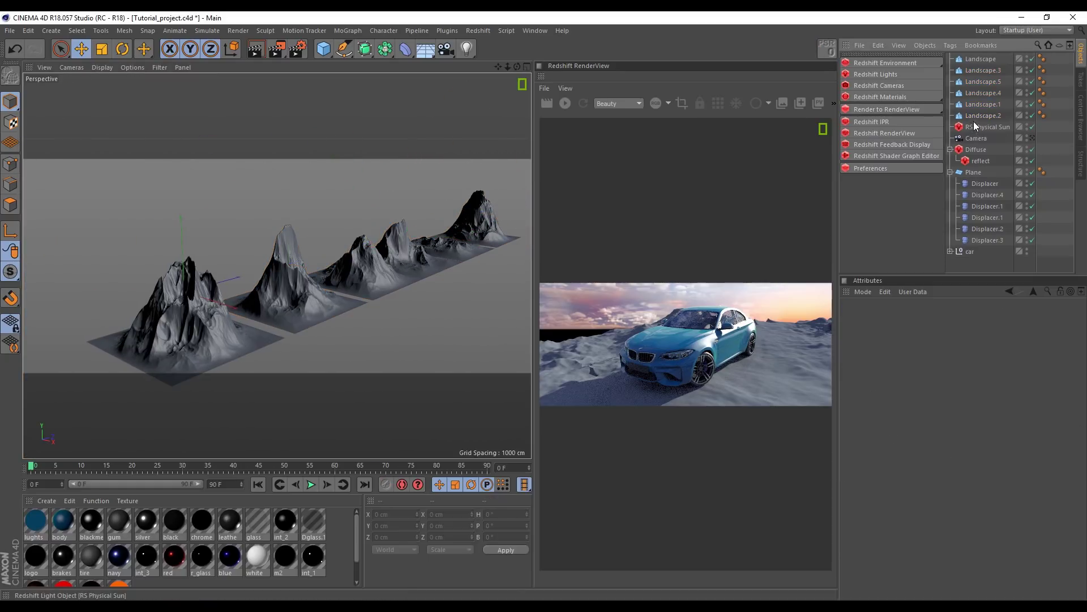
left_click(987, 58, "shift")
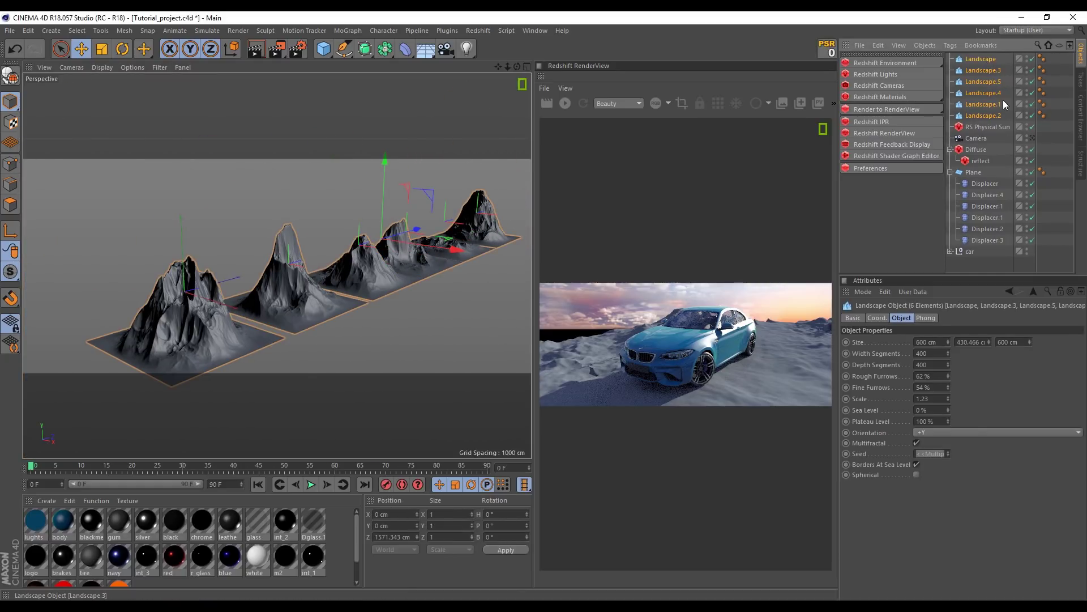
key("c")
left_click(1048, 145)
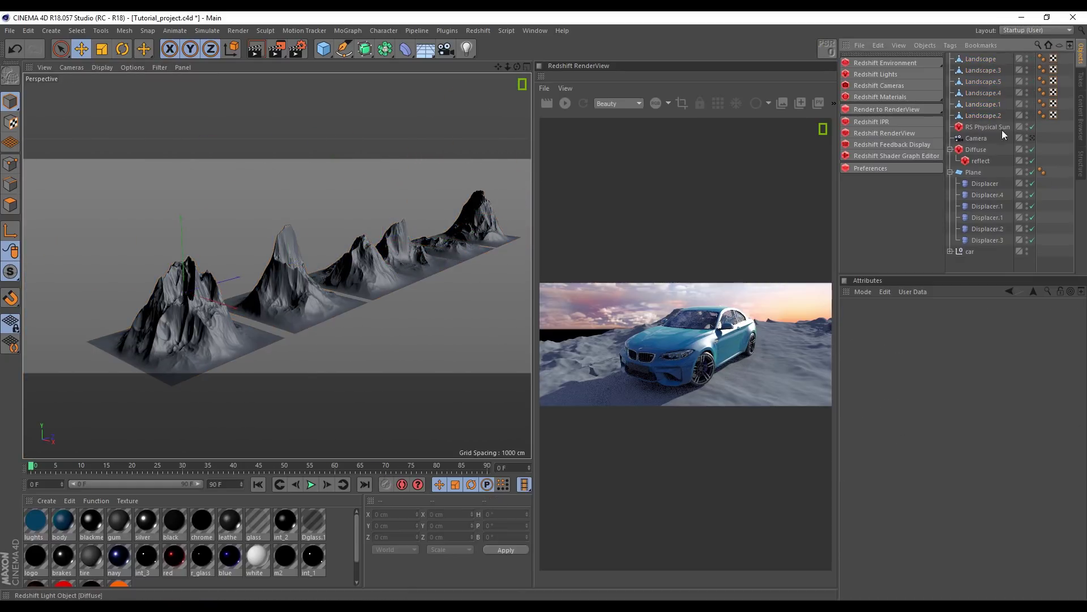
left_click(977, 114)
Resize the first Landscape to 169334 cm in X and Z and apply it
left_click(245, 321)
key("o")
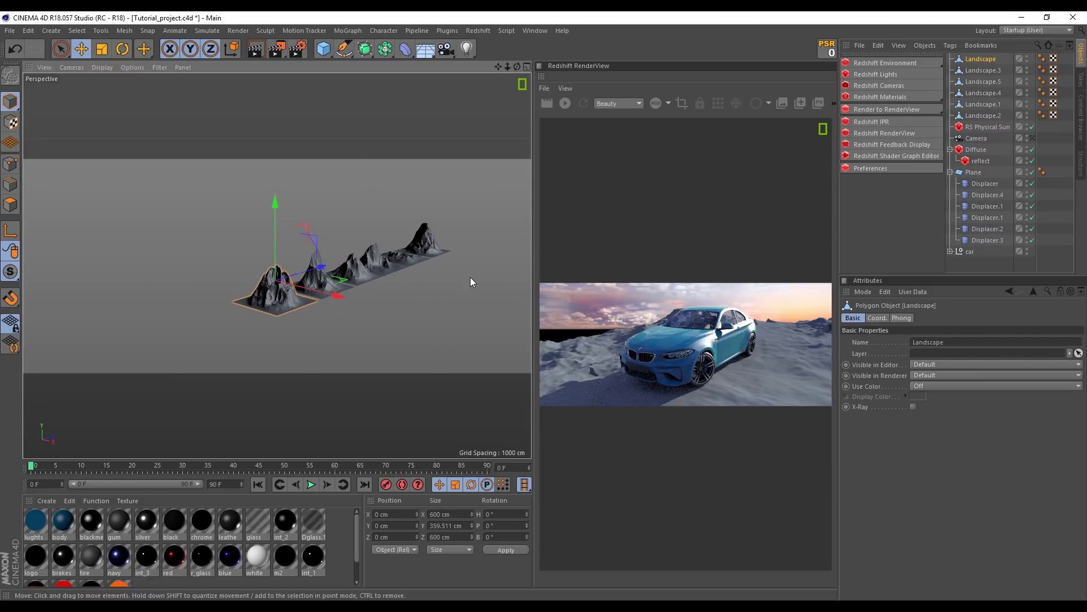
left_click(459, 514)
type("500")
key("Return")
type("500")
key("Return")
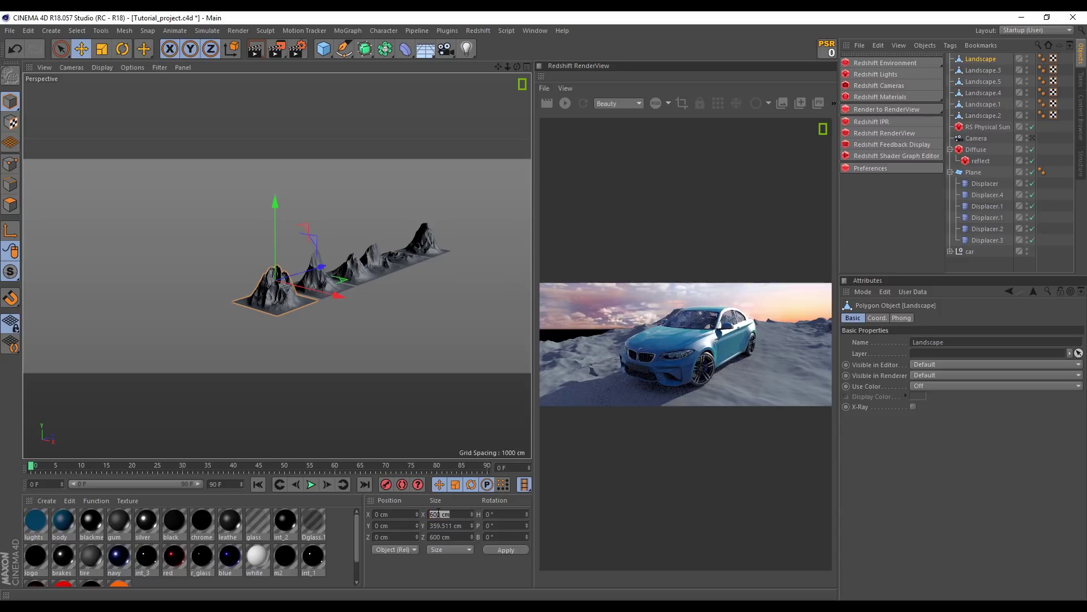
type("169334")
key("Tab")
left_click(512, 549)
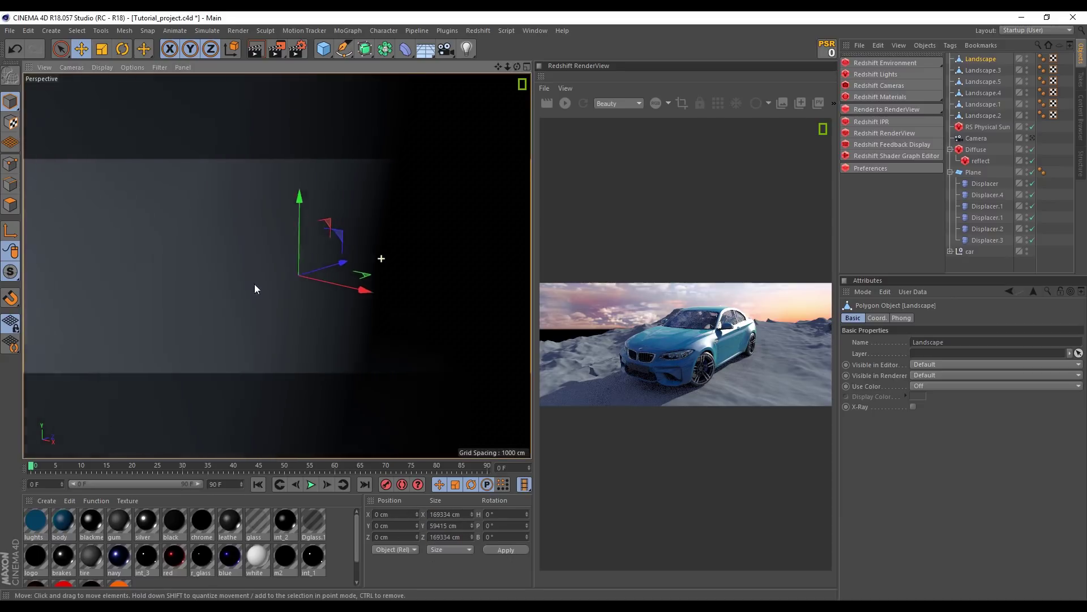
scroll(460, 237, "down", 5)
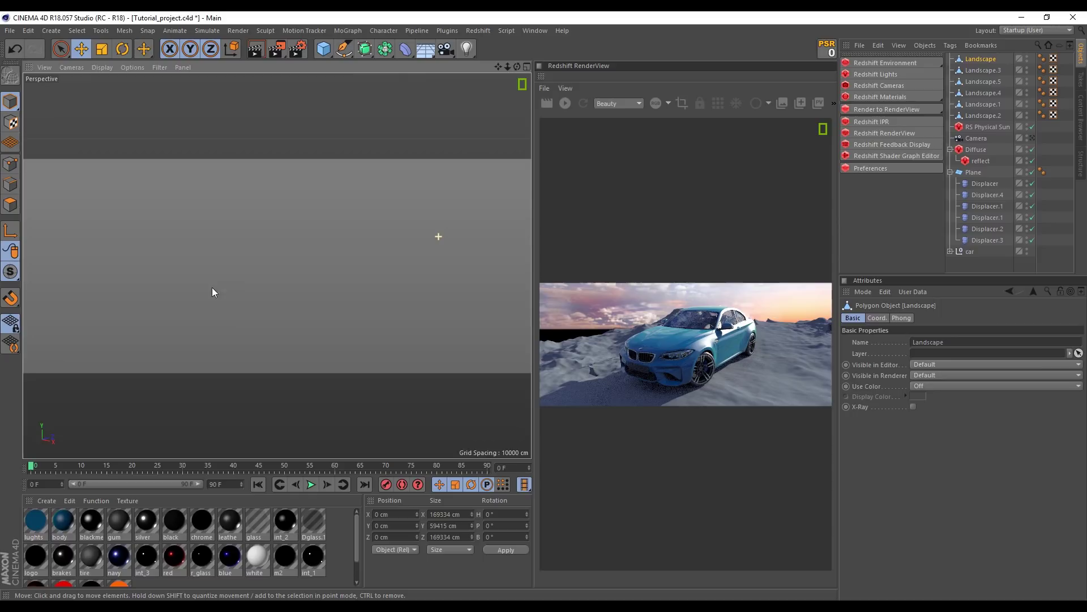
mouse_move(336, 277)
left_mouse_down("alt")
mouse_move(346, 284)
mouse_move(203, 318)
mouse_move(325, 303)
mouse_move(296, 316)
mouse_move(296, 328)
mouse_move(235, 345)
mouse_move(428, 298)
left_mouse_up("alt")
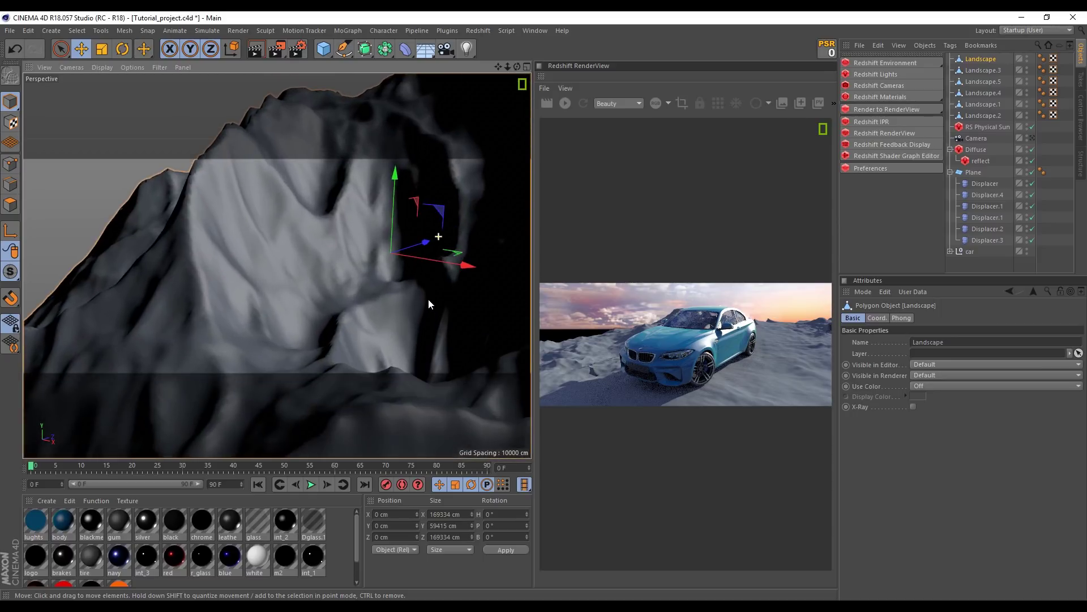
Switch the Project Settings view clipping to Custom
left_click(26, 31)
left_click(79, 173)
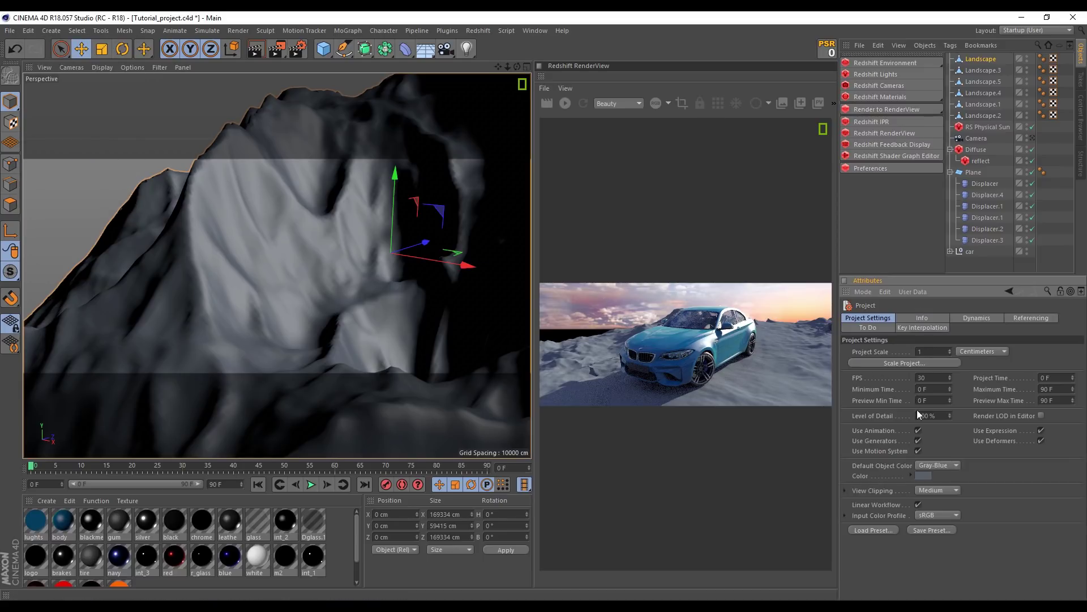
left_click(844, 491)
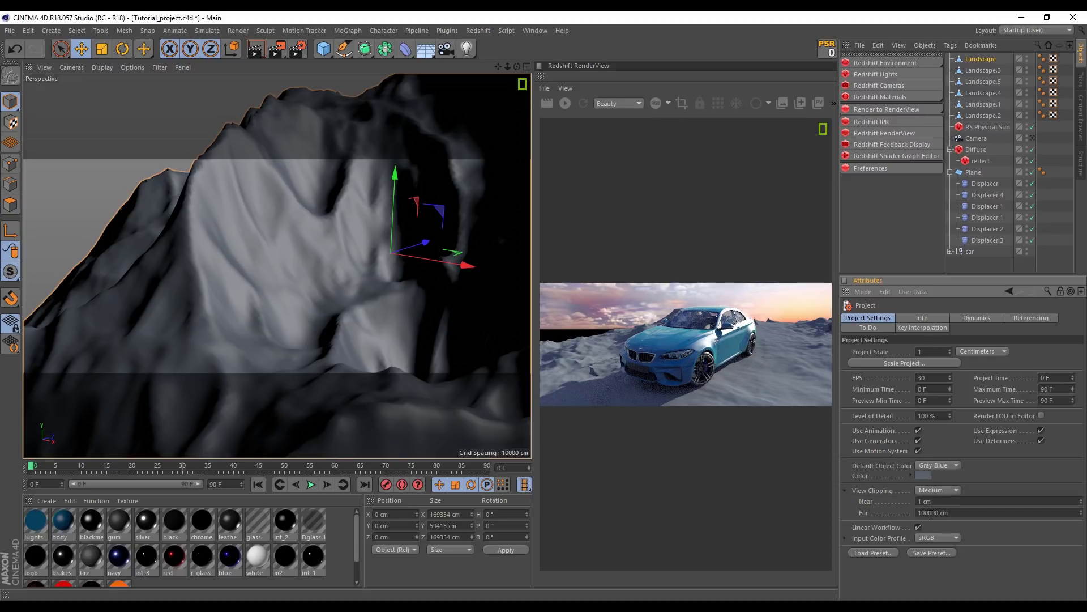
type("10000000")
key("Return")
left_click(1082, 504)
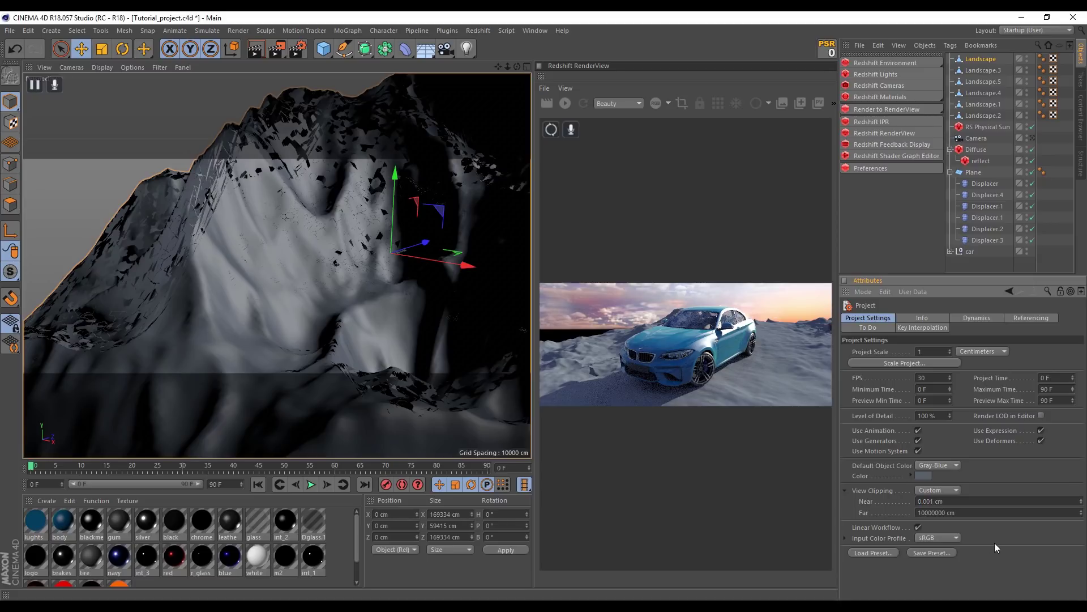
Move the huge Landscape far across the ground, away from the car
mouse_move(504, 363)
left_mouse_down("alt")
mouse_move(399, 267)
mouse_move(264, 300)
mouse_move(395, 307)
mouse_move(261, 326)
mouse_move(341, 300)
left_mouse_up("alt")
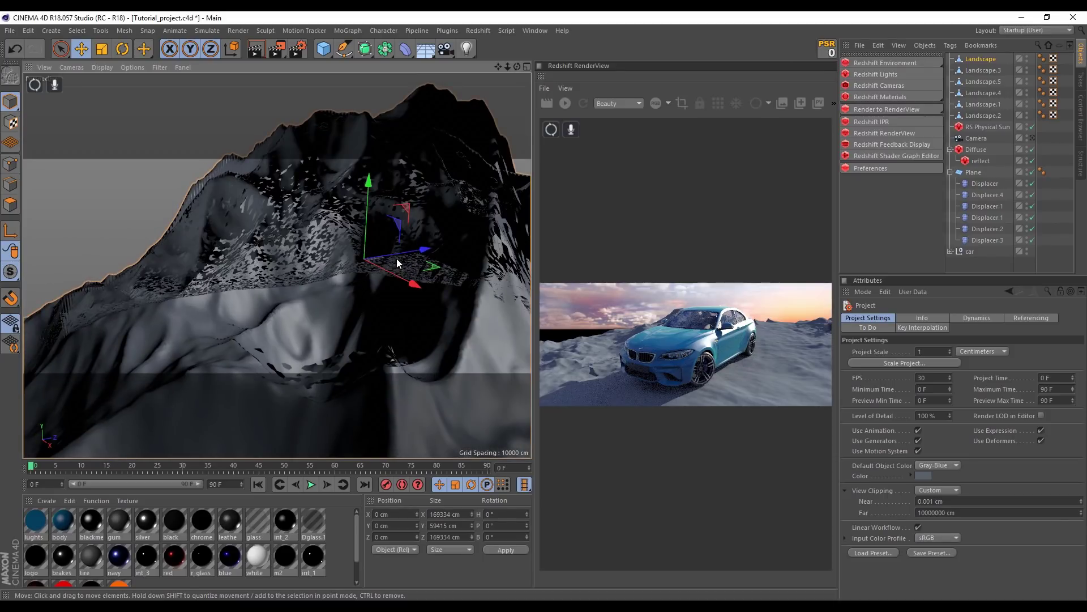
left_click_drag(439, 270, 485, 129)
mouse_move(365, 256)
left_mouse_down("alt")
mouse_move(466, 249)
mouse_move(368, 261)
mouse_move(416, 270)
mouse_move(362, 273)
left_mouse_up("alt")
scroll(369, 259, "up", 5)
left_click_drag(226, 280, 403, 248, "alt")
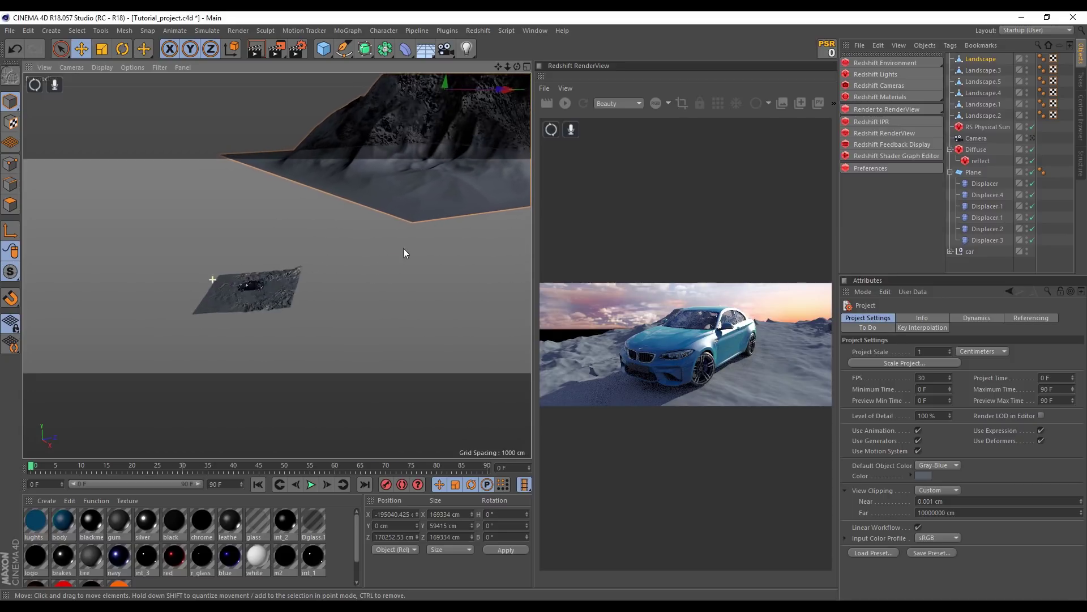
scroll(311, 286, "up", 6)
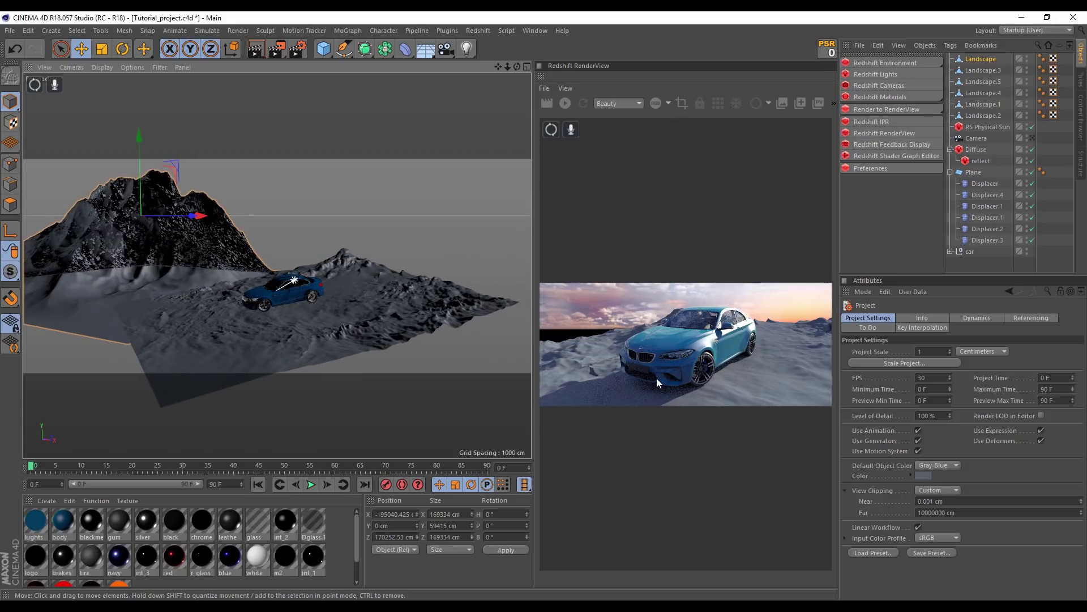
Set custom clipping to 0.01 cm near and 10000000 cm far
left_click(930, 502)
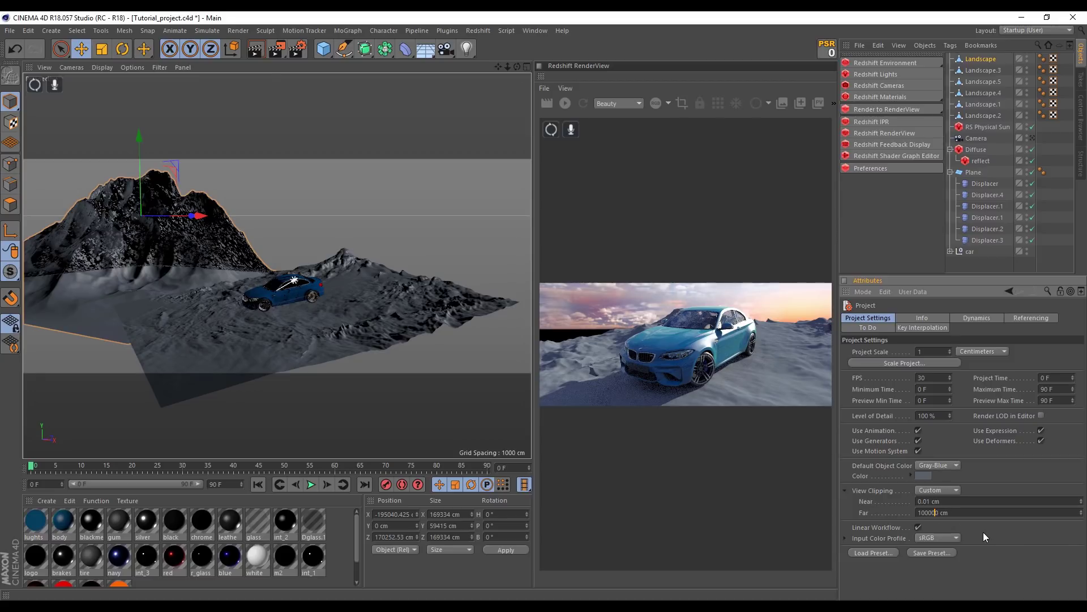
key("Return")
type("00")
key("Return")
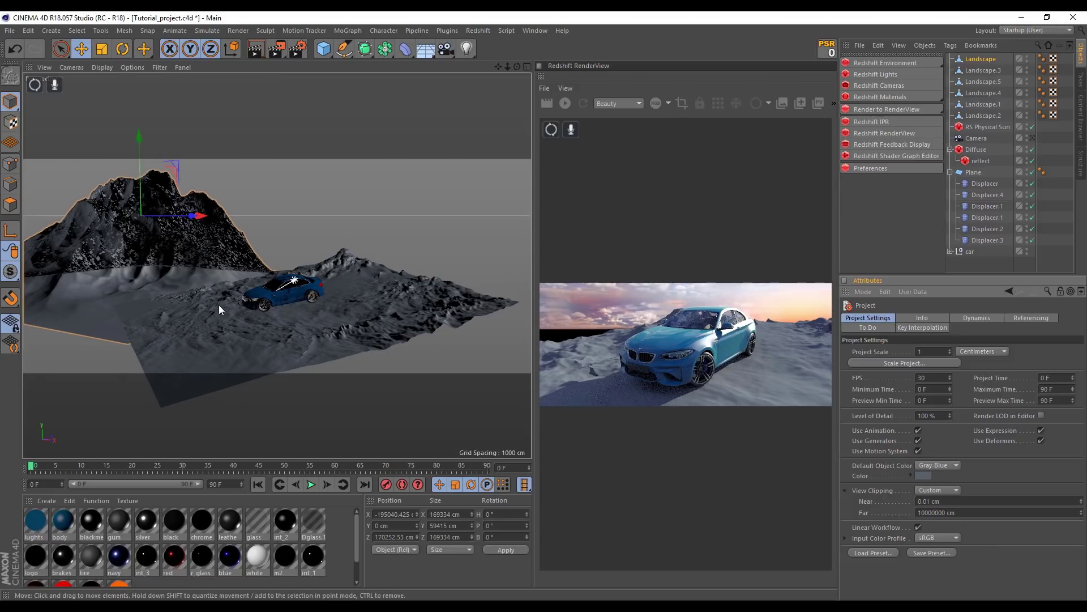
Shift the big Landscape sideways and raise it, checking through the scene Camera
scroll(322, 298, "up", 3)
left_click_drag(241, 115, 373, 165)
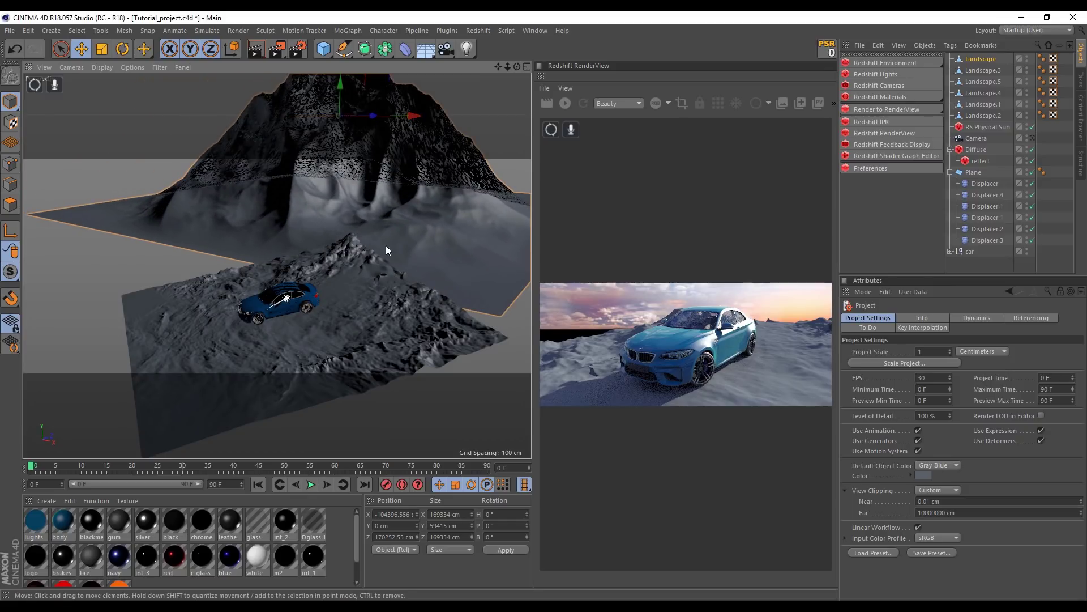
scroll(386, 250, "down", 3)
scroll(387, 243, "down", 2)
scroll(385, 253, "down", 2)
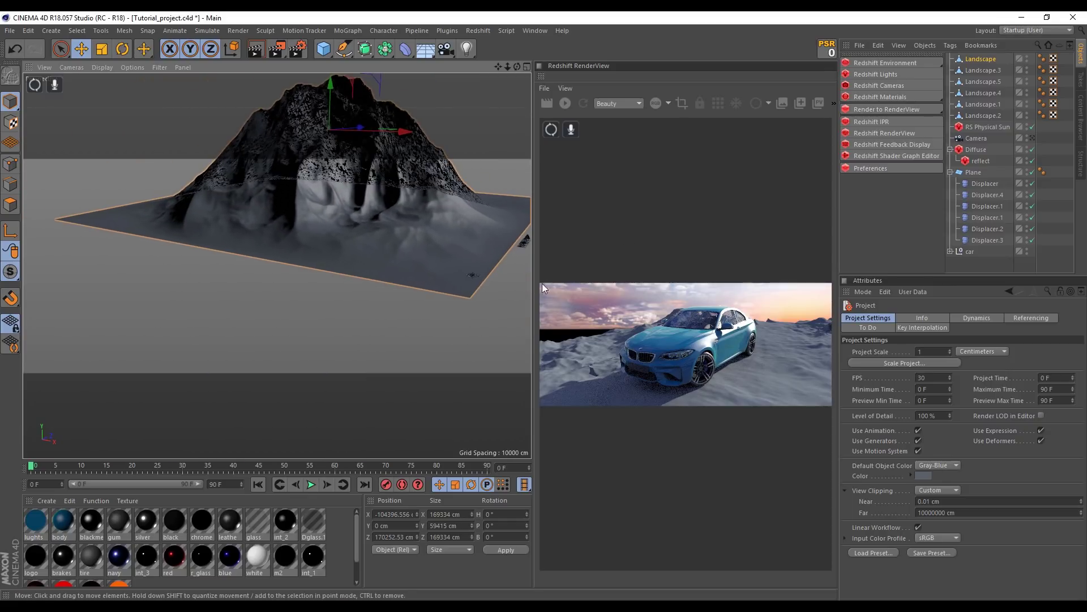
left_click(1031, 138)
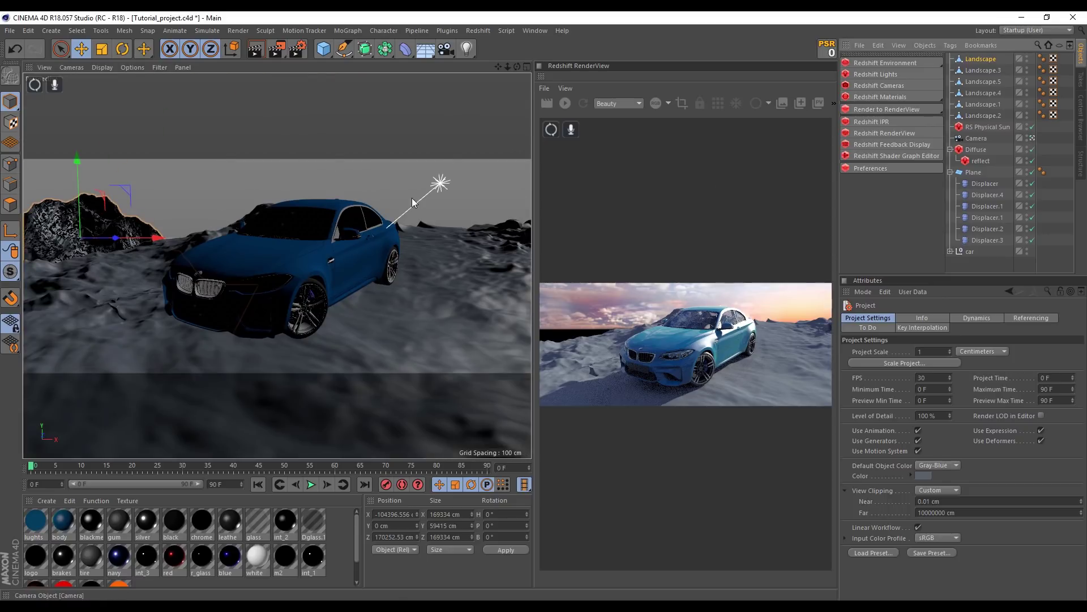
left_click_drag(85, 199, 79, 157)
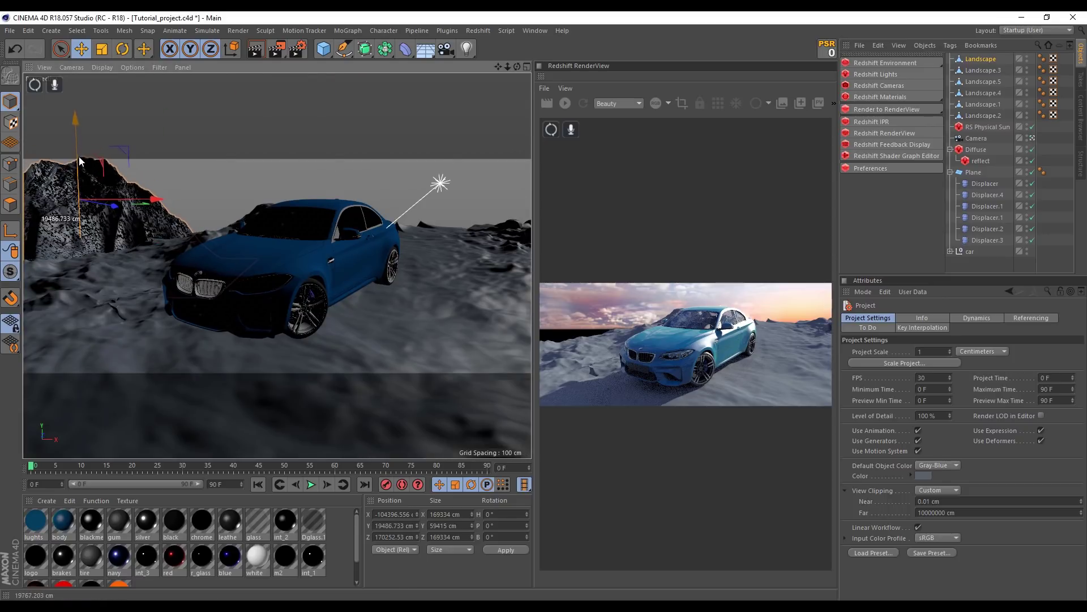
left_click(1032, 140)
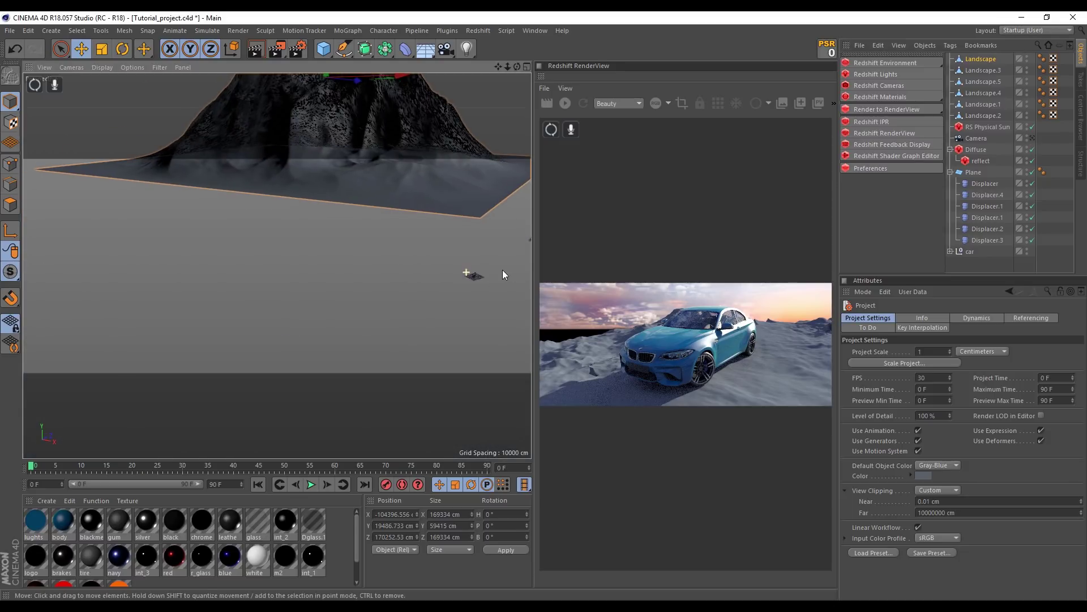
Bring the big Landscape closer along Z and lower it along Y
scroll(312, 306, "up", 5)
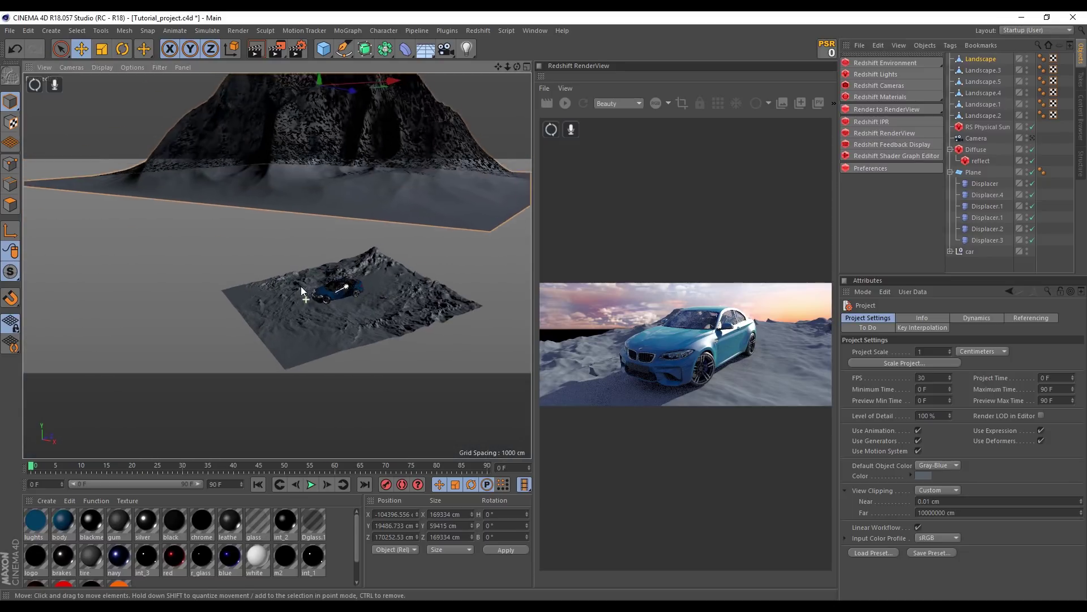
left_click_drag(301, 287, 306, 261, "alt")
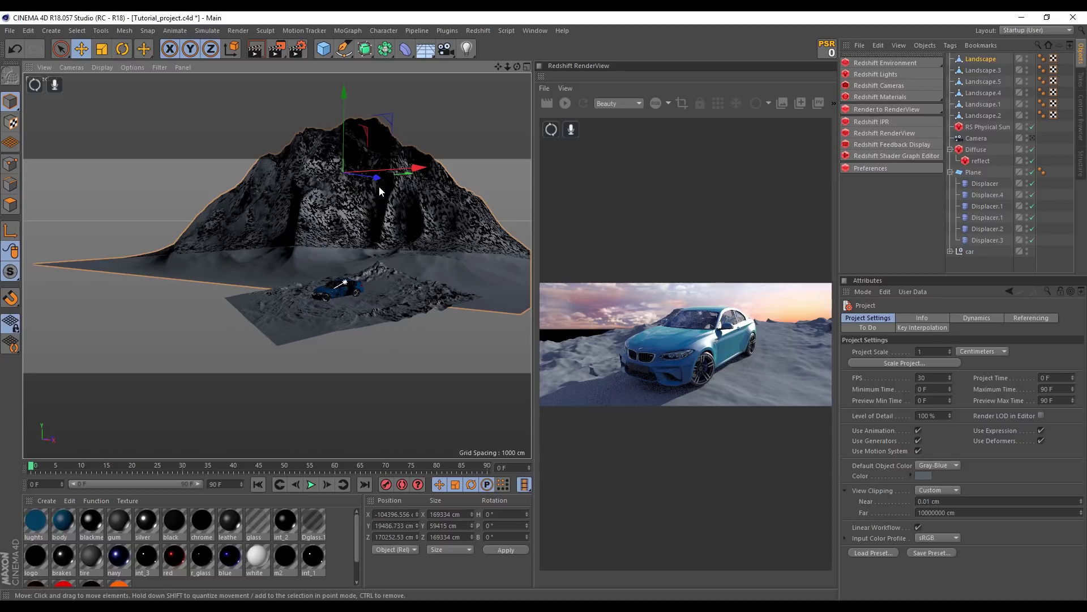
mouse_move(379, 187)
left_mouse_down()
mouse_move(275, 176)
mouse_move(235, 147)
mouse_move(296, 297)
mouse_move(391, 257)
mouse_move(395, 270)
left_mouse_up()
left_click_drag(172, 173, 172, 210)
left_click(1032, 138)
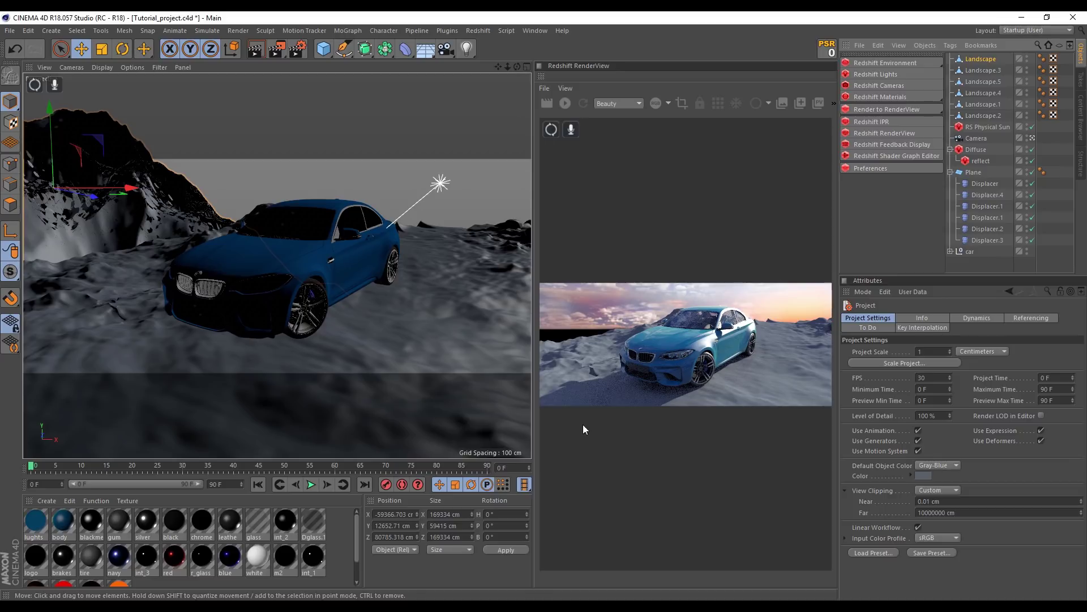
Scale the Landscape to about 53% and move it lower and right behind the car
left_click(102, 49)
mouse_move(256, 178)
left_mouse_down()
mouse_move(97, 243)
mouse_move(111, 252)
left_mouse_up()
key("e")
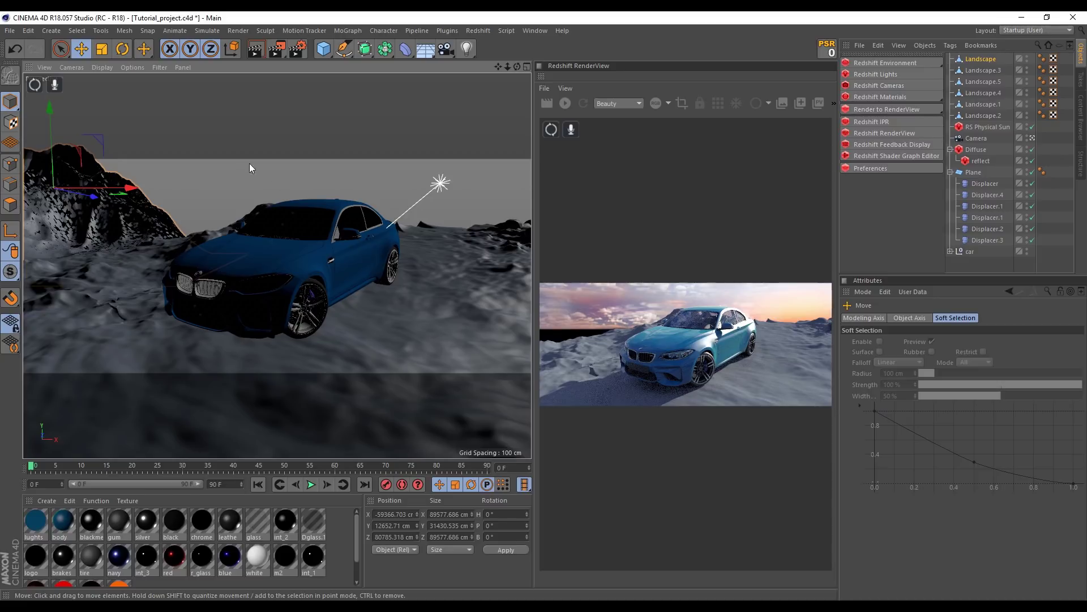
left_click_drag(51, 125, 35, 170)
left_click_drag(119, 217, 186, 215)
left_click_drag(104, 166, 104, 172)
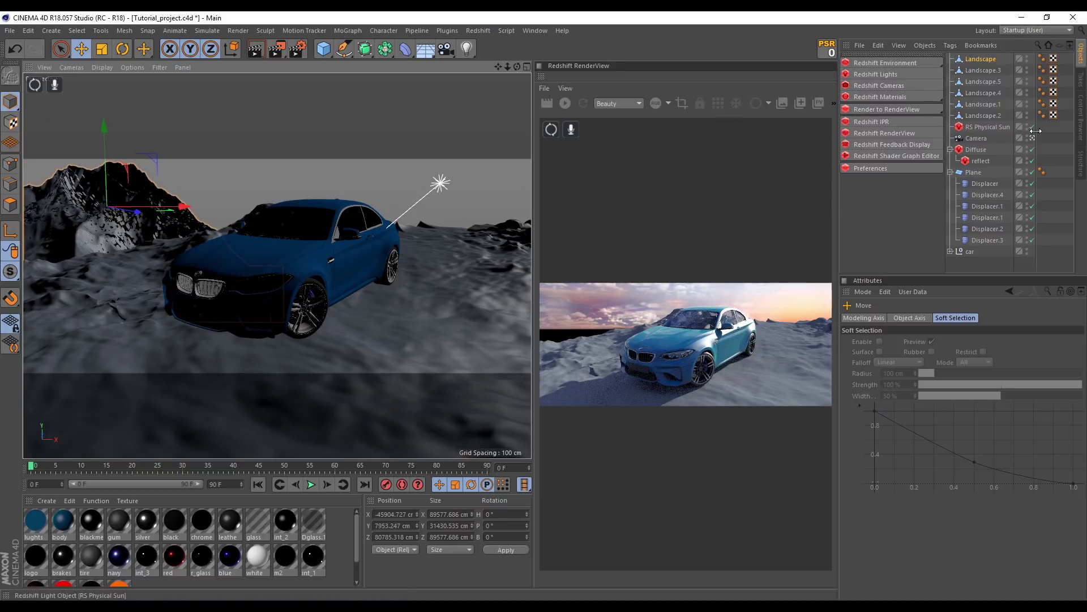
scroll(491, 252, "down", 2)
scroll(491, 252, "down", 3)
scroll(356, 328, "down", 3)
scroll(357, 304, "down", 2)
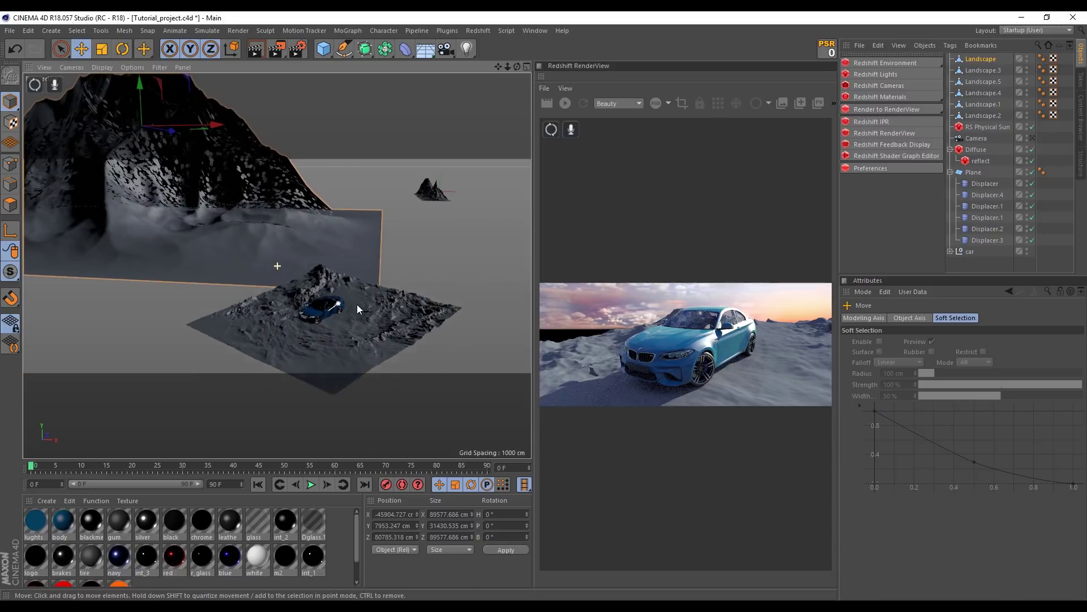
Select Landscape.3 and view it through the scene camera
left_click(432, 198)
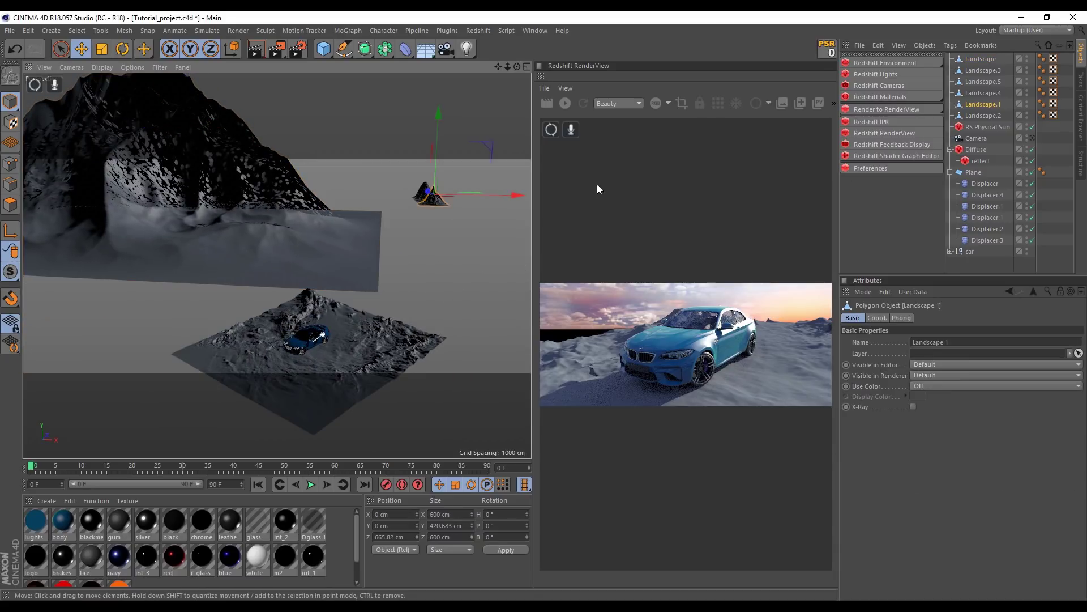
scroll(369, 213, "up", 3)
scroll(369, 213, "up", 2)
mouse_move(370, 213)
left_mouse_down("alt")
mouse_move(309, 257)
mouse_move(383, 246)
mouse_move(368, 287)
mouse_move(376, 222)
mouse_move(420, 196)
left_mouse_up("alt")
left_click(373, 283)
left_click(420, 197)
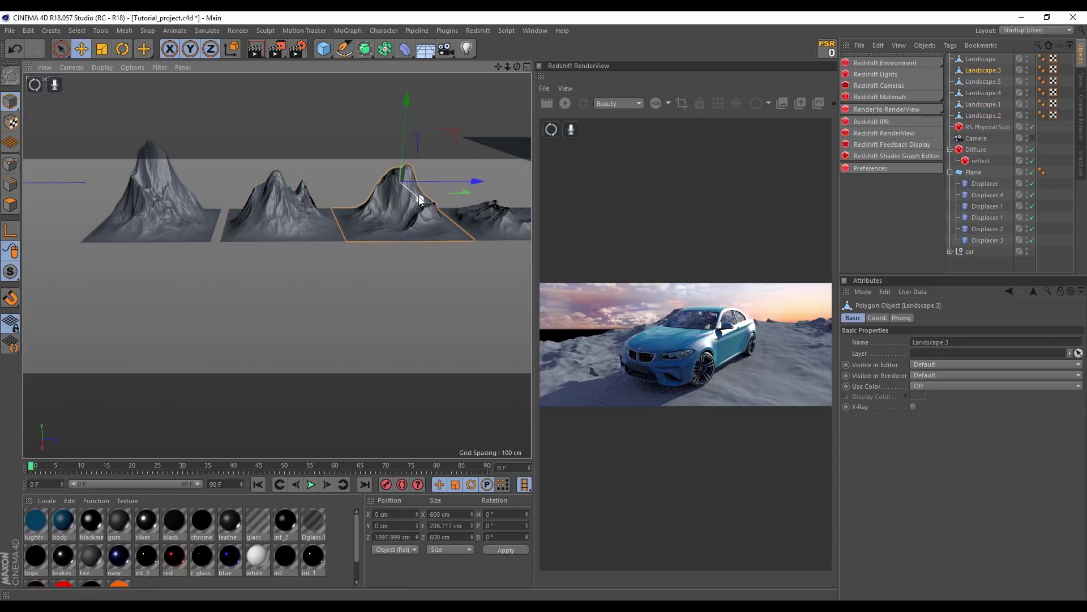
left_click(1032, 139)
Scale Landscape.3 up several times and move it left and up behind the car
left_click(102, 48)
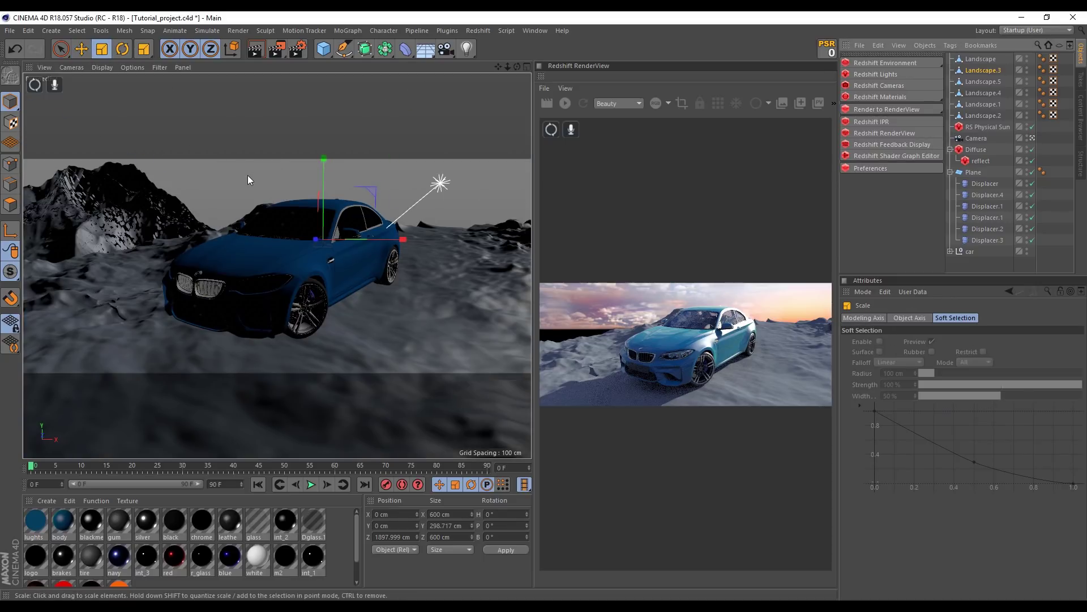
left_click_drag(248, 176, 419, 143)
mouse_move(306, 239)
left_mouse_down()
mouse_move(290, 238)
mouse_move(327, 242)
mouse_move(85, 241)
left_mouse_up()
key("e")
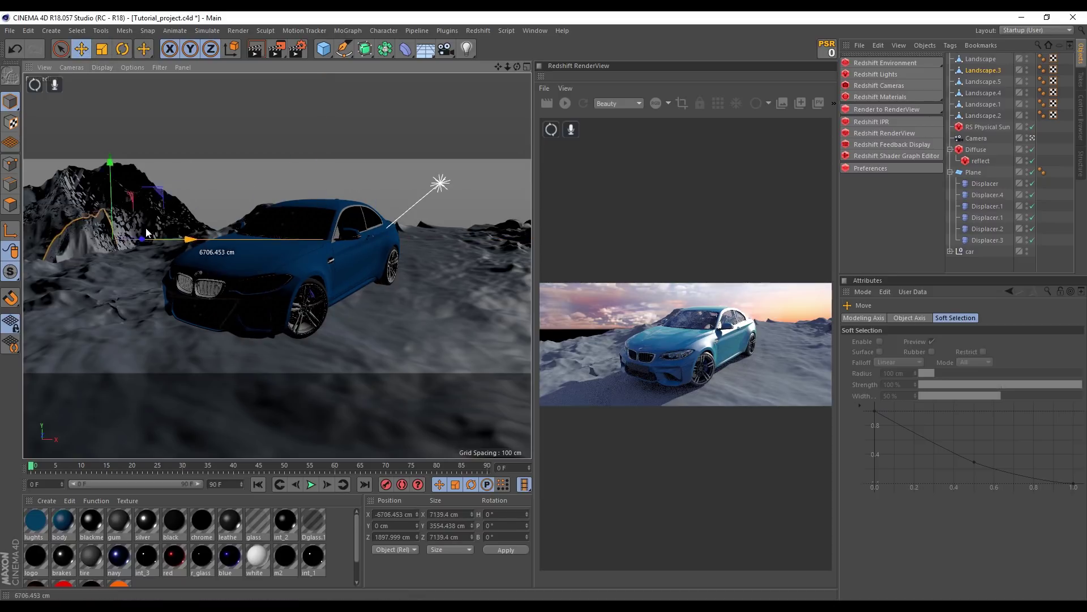
left_click_drag(82, 193, 76, 145)
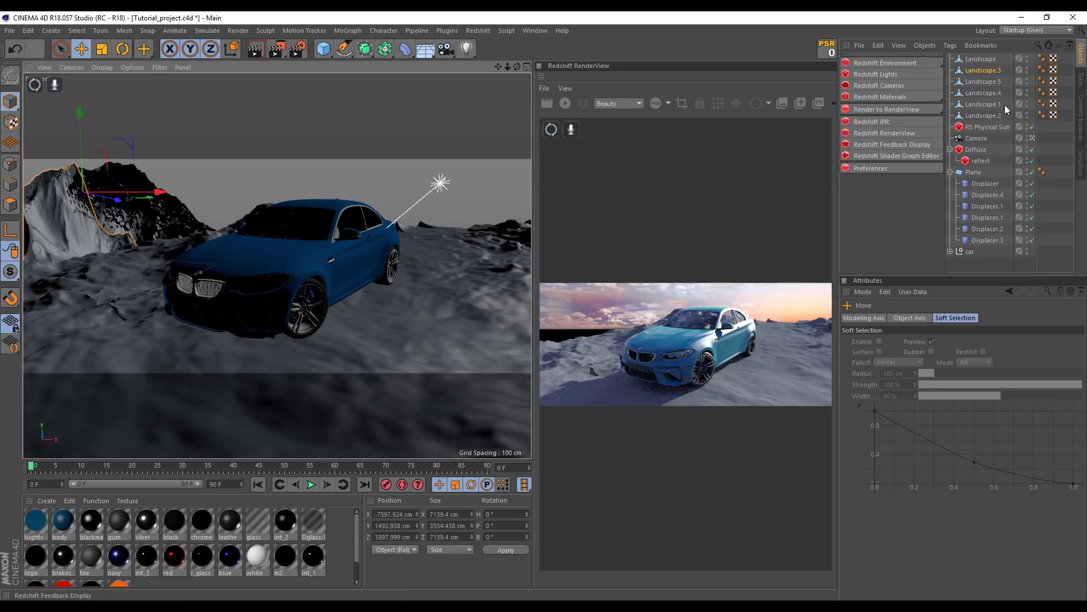
Orbit the editor view around Landscape.3, then return to the scene camera
left_click(1031, 138)
scroll(352, 178, "down", 3)
scroll(286, 180, "down", 3)
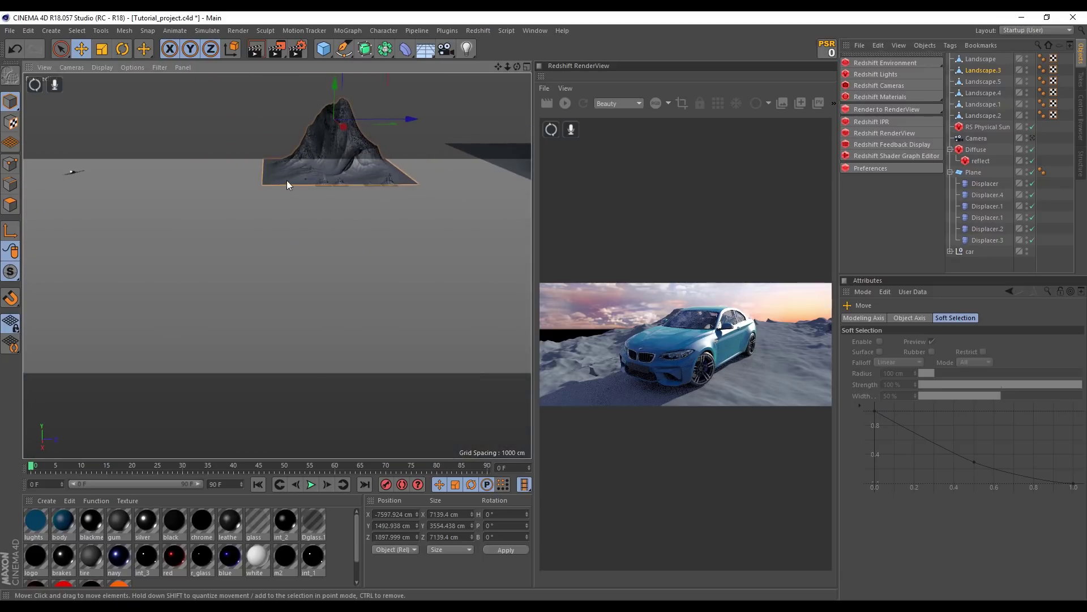
scroll(418, 260, "up", 2)
mouse_move(418, 259)
left_mouse_down("alt")
mouse_move(459, 201)
mouse_move(320, 253)
mouse_move(381, 243)
mouse_move(300, 283)
mouse_move(335, 106)
mouse_move(335, 127)
mouse_move(310, 135)
mouse_move(243, 253)
mouse_move(297, 236)
mouse_move(227, 158)
mouse_move(289, 142)
left_mouse_up("alt")
scroll(304, 270, "up", 4)
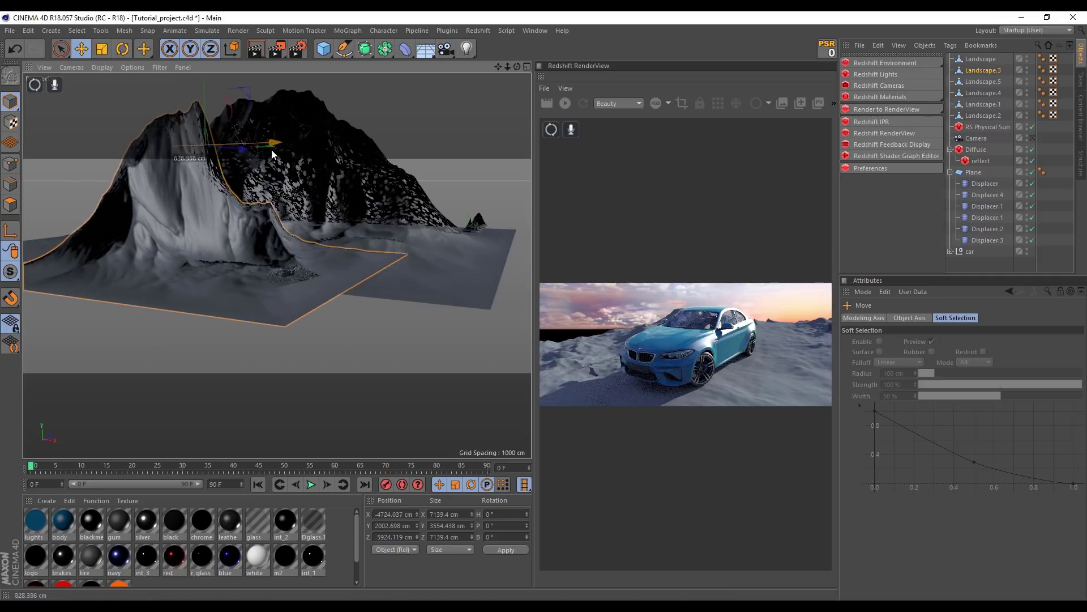
left_click(1031, 137)
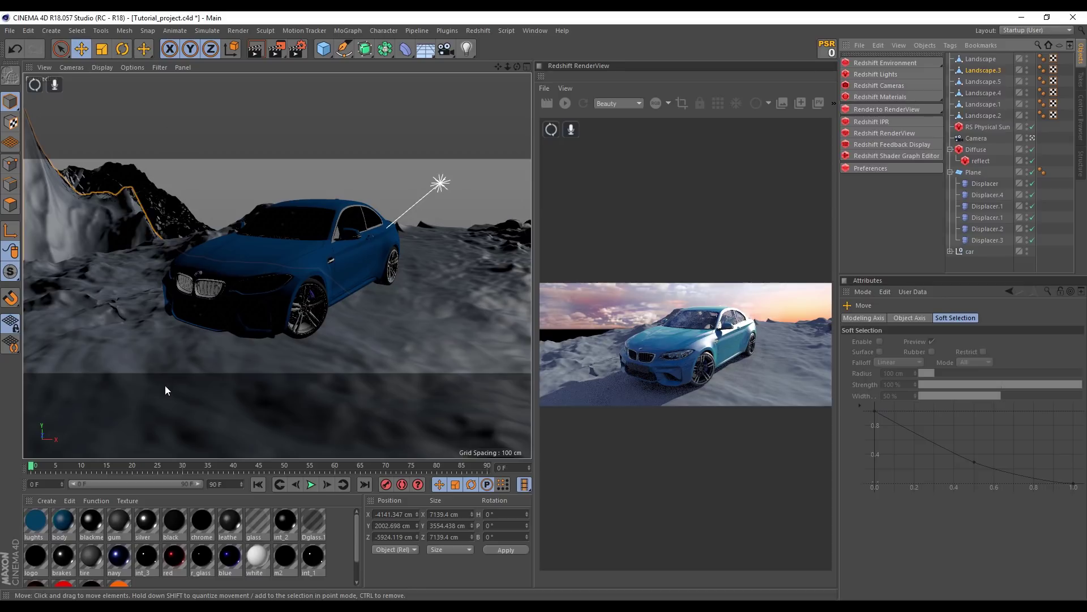
Select Landscape.3 and nudge its X position right in Coordinates
left_click(995, 72)
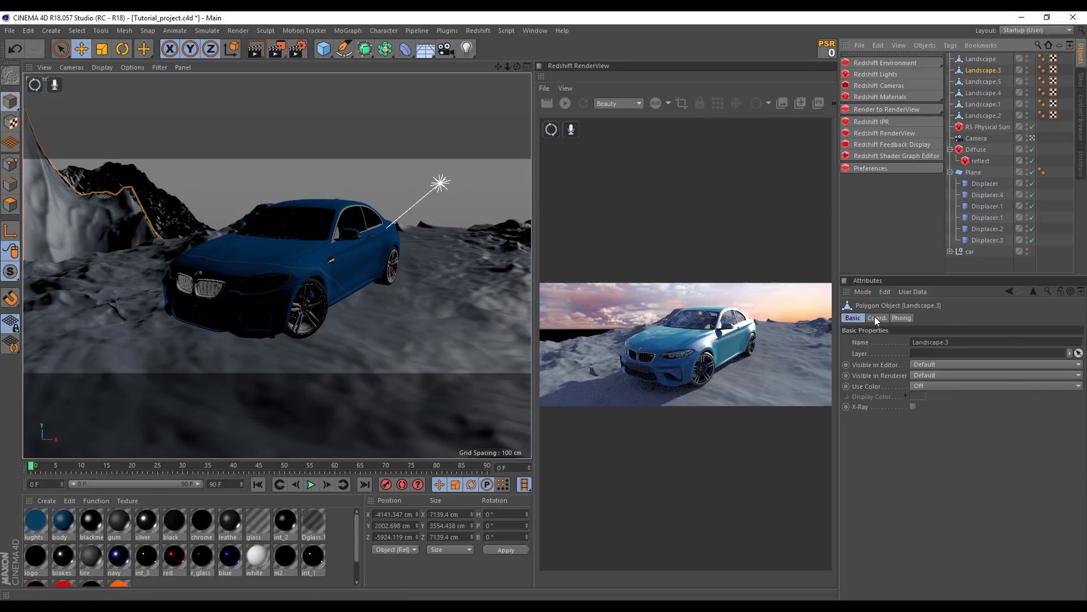
left_click(876, 317)
mouse_move(900, 343)
left_mouse_down()
mouse_move(957, 343)
mouse_move(906, 343)
left_mouse_up()
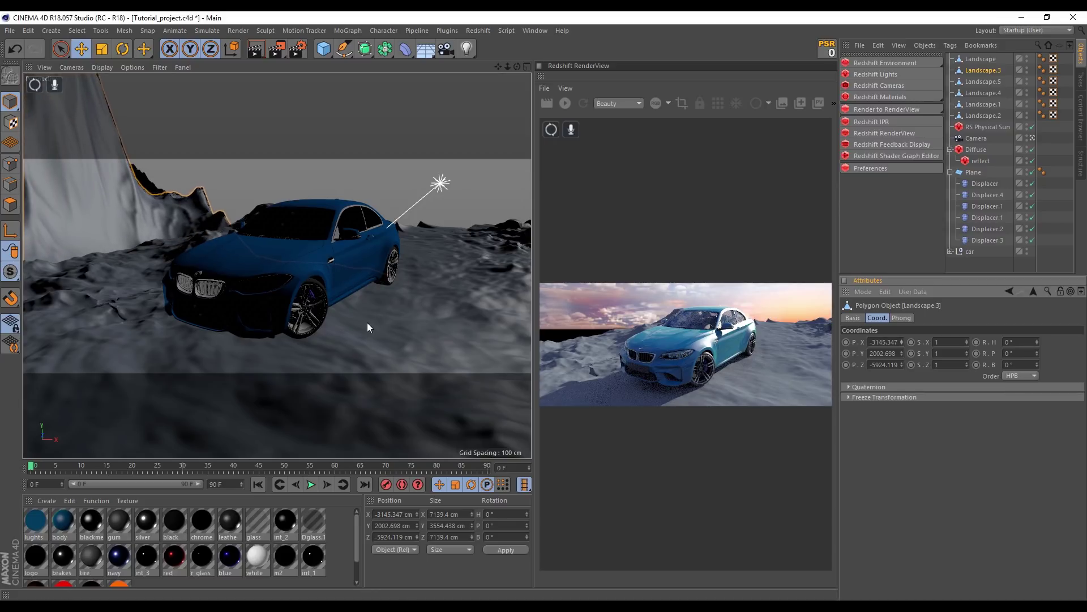
left_click_drag(293, 266, 285, 260, "alt")
Shrink Landscape.3 to about half size, shift it along Z and left, and rotate its heading
left_click(102, 48)
mouse_move(311, 175)
left_mouse_down()
mouse_move(231, 235)
mouse_move(128, 248)
left_mouse_up()
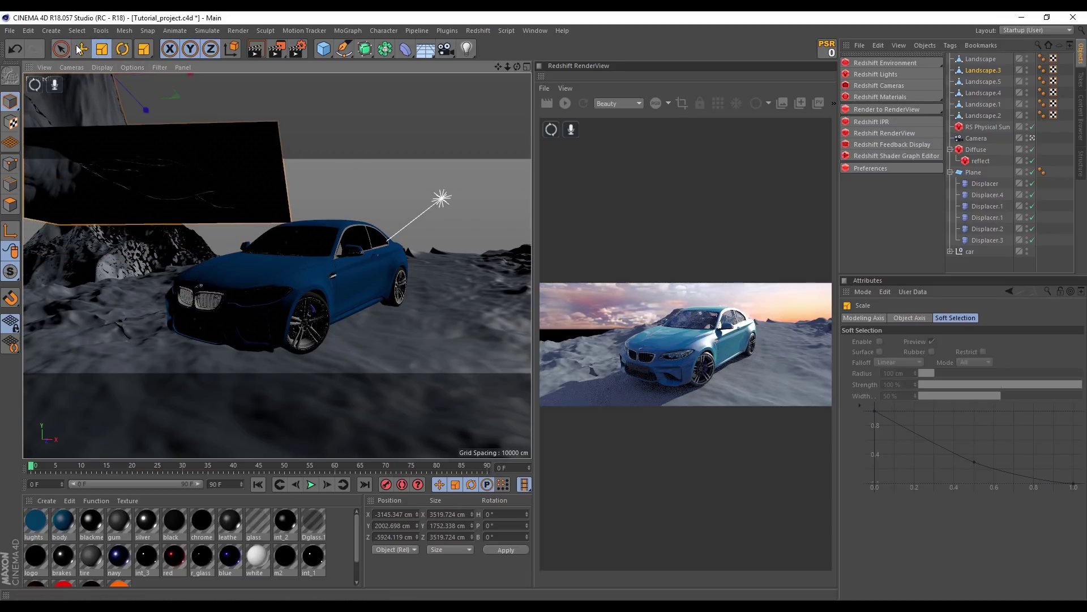
key("e")
mouse_move(134, 98)
left_mouse_down()
mouse_move(168, 130)
mouse_move(140, 196)
mouse_move(157, 228)
mouse_move(94, 186)
mouse_move(86, 155)
mouse_move(48, 211)
mouse_move(35, 207)
mouse_move(69, 158)
mouse_move(224, 191)
mouse_move(185, 177)
left_mouse_up()
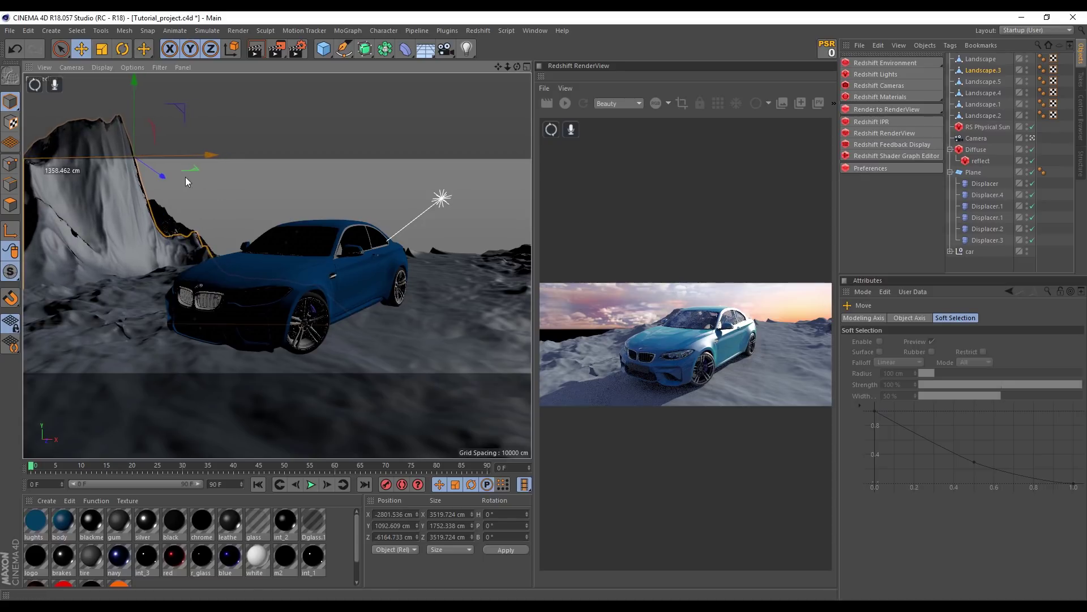
mouse_move(131, 130)
left_mouse_down()
mouse_move(121, 158)
mouse_move(110, 111)
mouse_move(105, 120)
mouse_move(147, 153)
mouse_move(188, 154)
mouse_move(145, 164)
mouse_move(87, 143)
left_mouse_up()
left_click(119, 51)
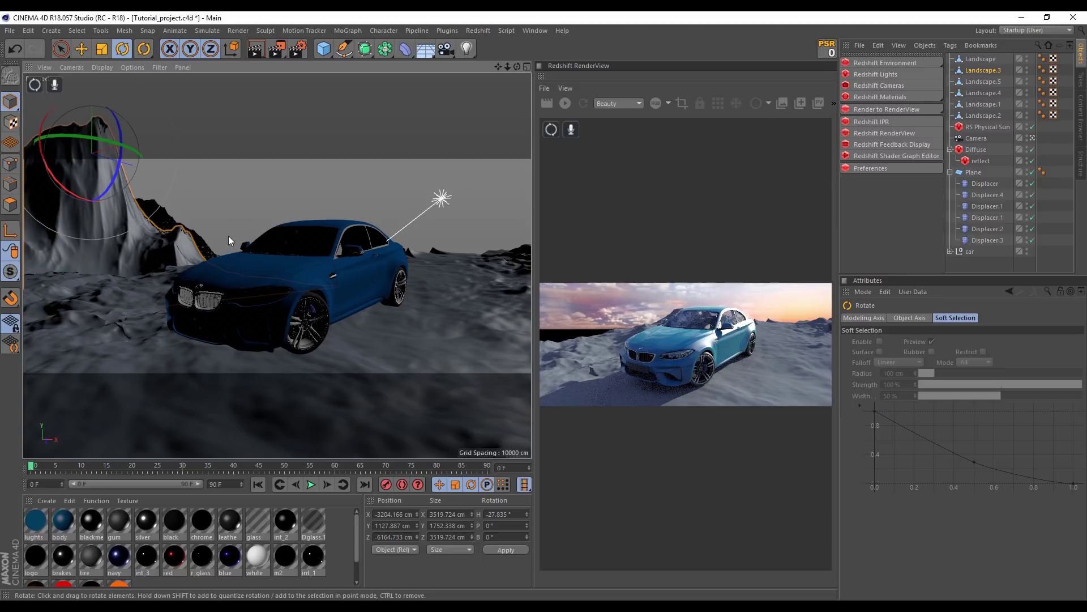
key("e")
Shift the big Landscape along X and lower it about 3000 cm
left_click(162, 224)
left_click_drag(181, 243, 231, 236)
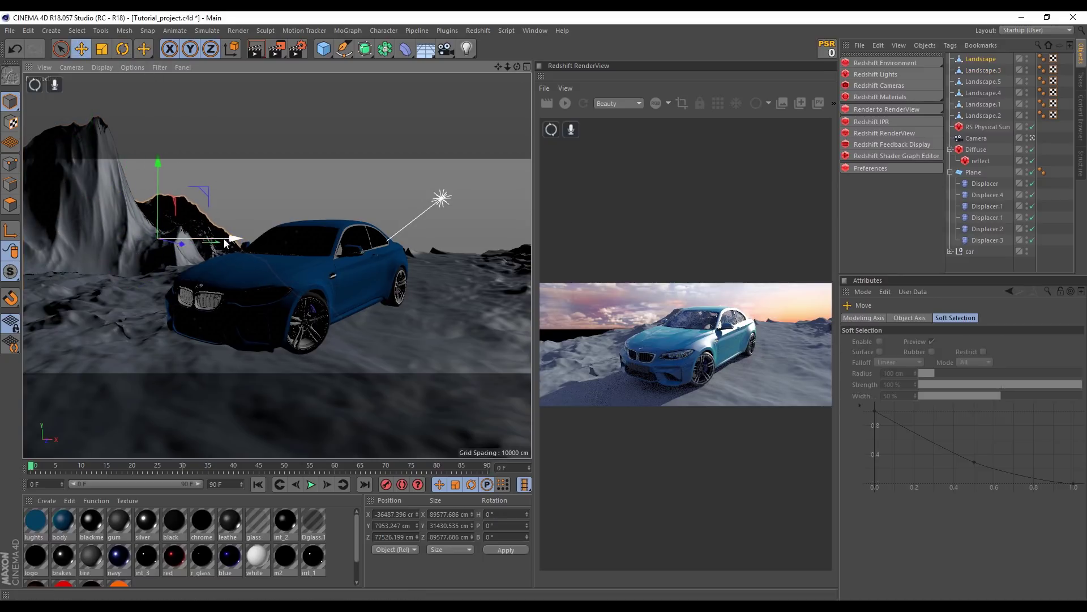
left_click_drag(176, 195, 173, 207)
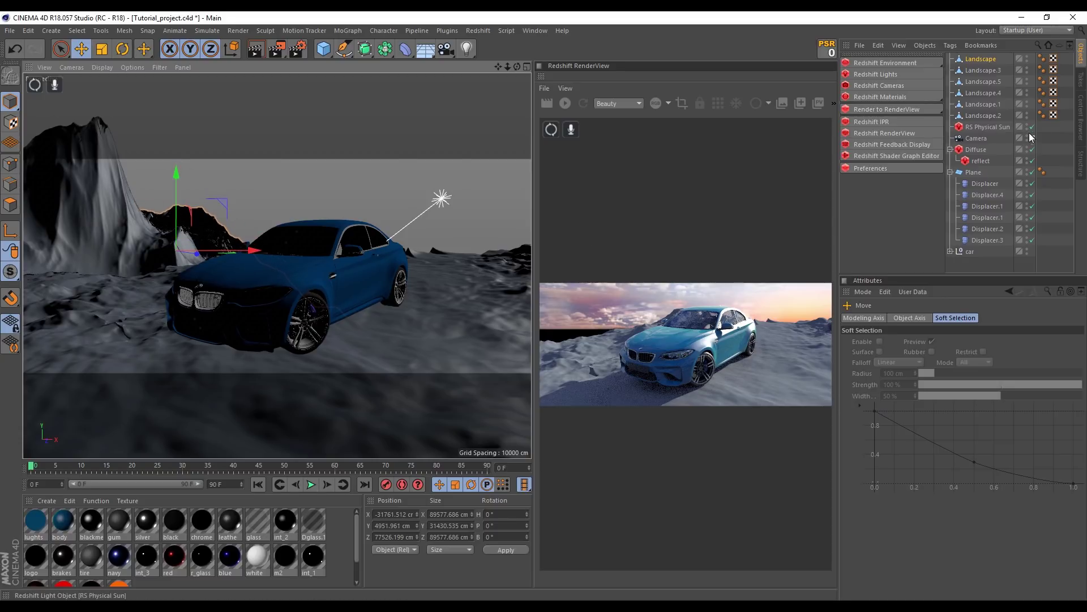
left_click(1031, 137)
mouse_move(287, 270)
left_mouse_down("alt")
mouse_move(315, 287)
mouse_move(352, 267)
mouse_move(386, 186)
mouse_move(321, 243)
mouse_move(422, 205)
mouse_move(274, 261)
mouse_move(330, 259)
mouse_move(369, 218)
mouse_move(404, 208)
mouse_move(320, 248)
mouse_move(140, 300)
mouse_move(354, 252)
left_mouse_up("alt")
left_click(365, 232)
Enlarge Landscape.1 to 6627 cm wide and move it right of the car to X 4842.587 cm
left_click(1031, 139)
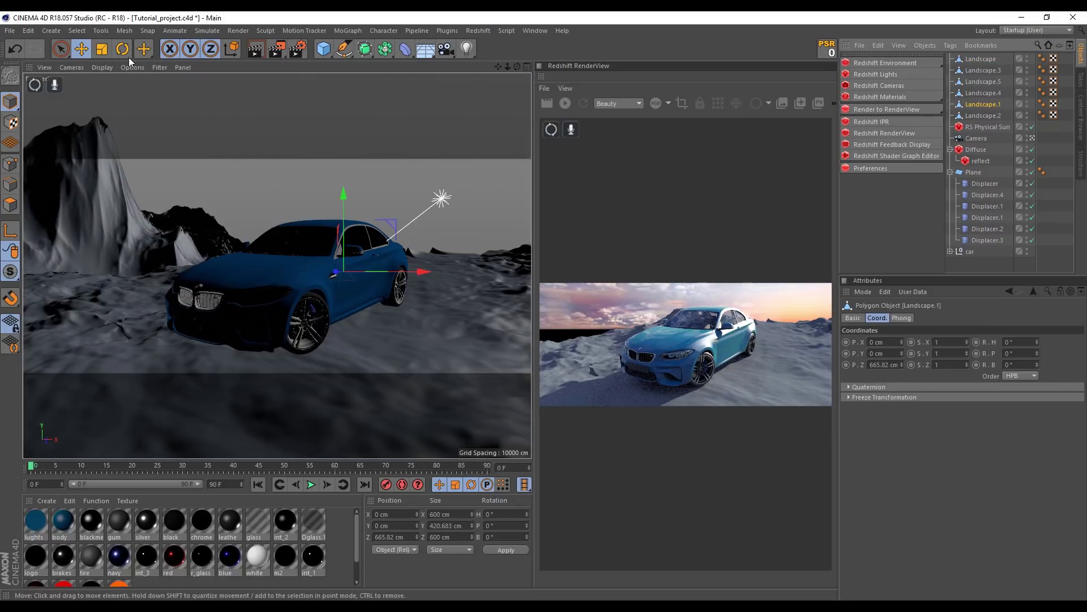
key("t")
mouse_move(216, 169)
left_mouse_down()
mouse_move(340, 266)
mouse_move(187, 179)
left_mouse_up()
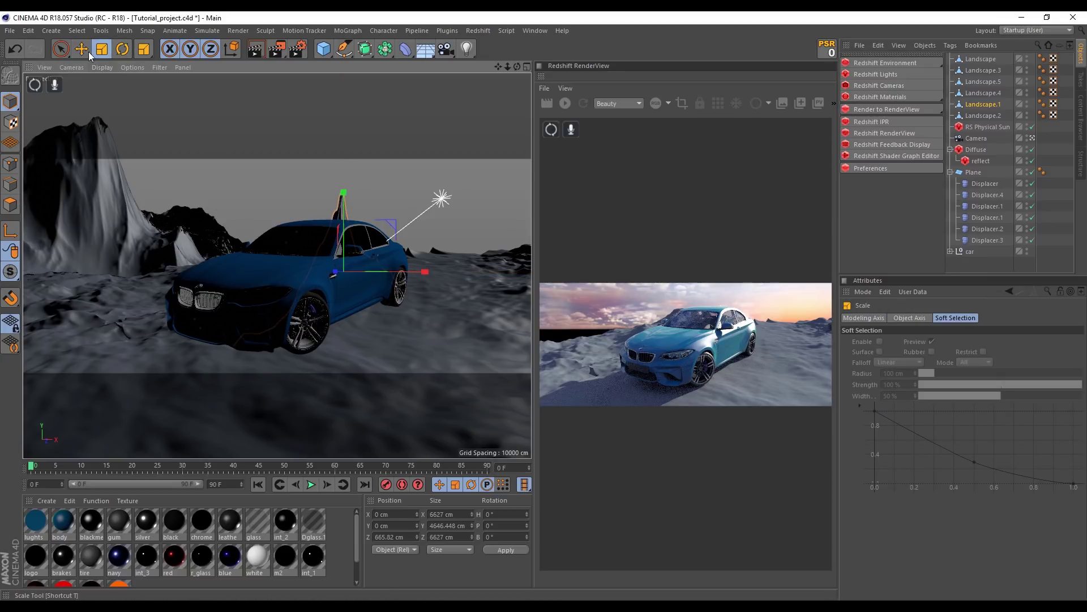
left_click(81, 49)
mouse_move(372, 271)
left_mouse_down()
mouse_move(521, 271)
mouse_move(485, 164)
mouse_move(511, 175)
left_mouse_up()
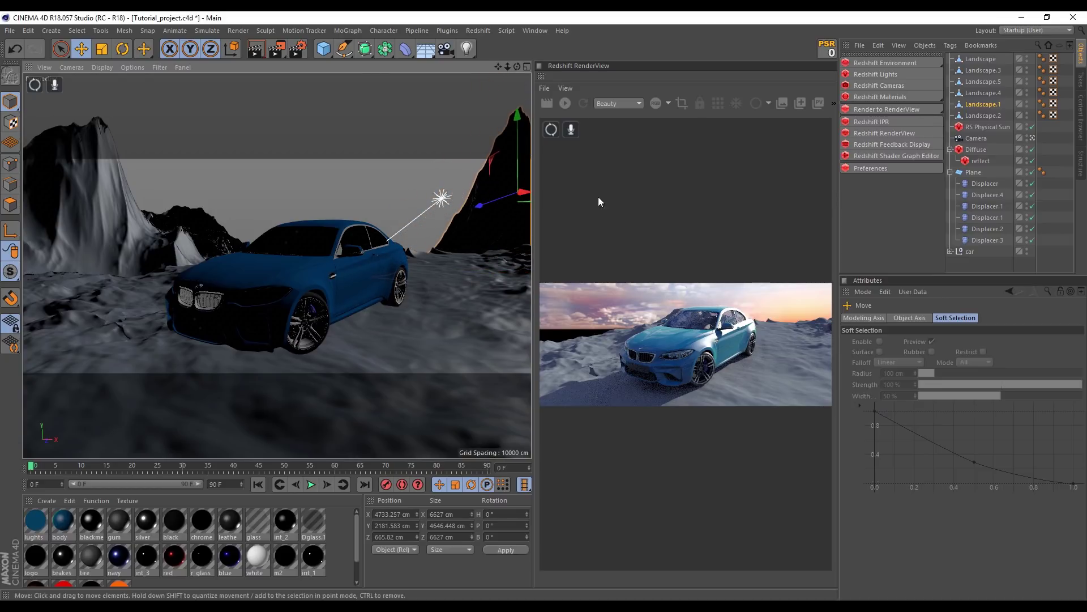
left_click(1032, 137)
mouse_move(510, 199)
left_mouse_down("alt")
mouse_move(358, 202)
mouse_move(420, 205)
left_mouse_up("alt")
left_click_drag(482, 120, 489, 117)
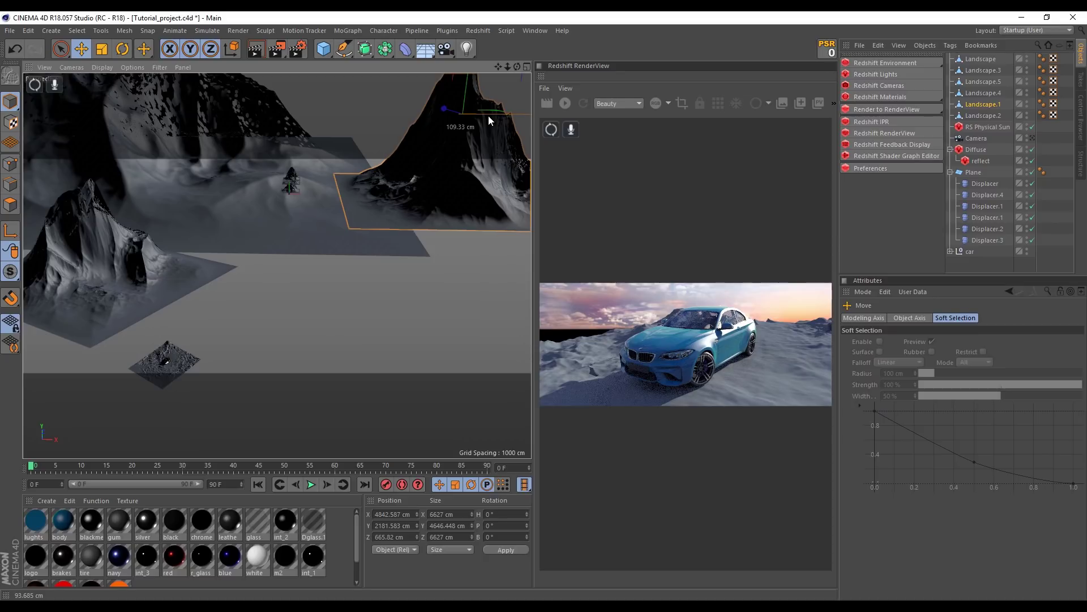
mouse_move(287, 181)
left_mouse_down("alt")
mouse_move(391, 162)
mouse_move(293, 218)
mouse_move(301, 225)
mouse_move(321, 210)
left_mouse_up("alt")
left_click(321, 210)
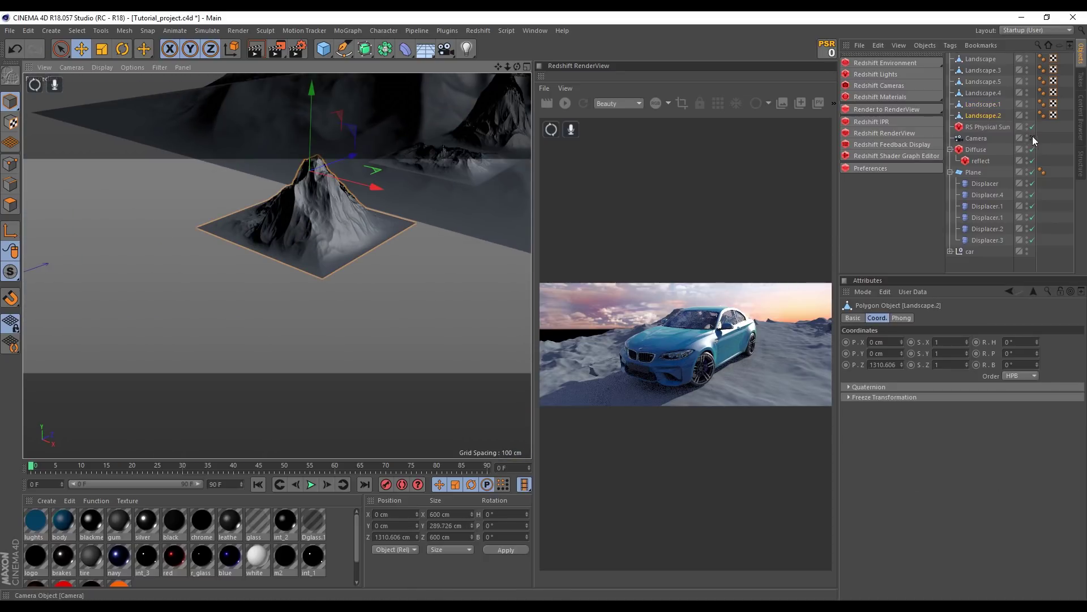
Scale Landscape.2 up and move it up, back and right behind the car
left_click(1032, 138)
key("t")
left_click_drag(323, 266, 374, 259)
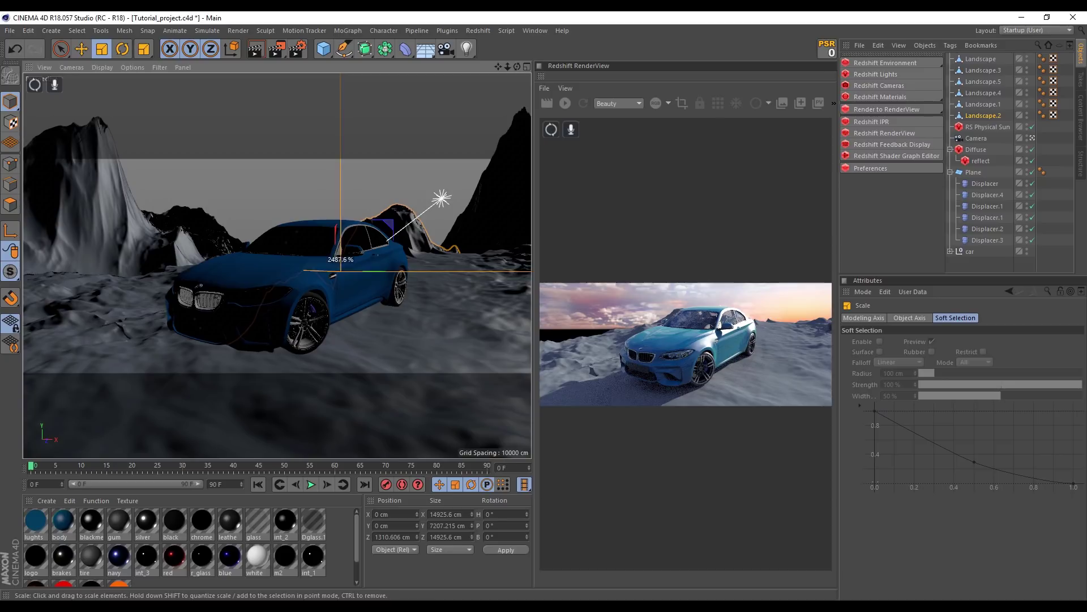
left_click(81, 48)
left_click_drag(343, 215, 355, 118)
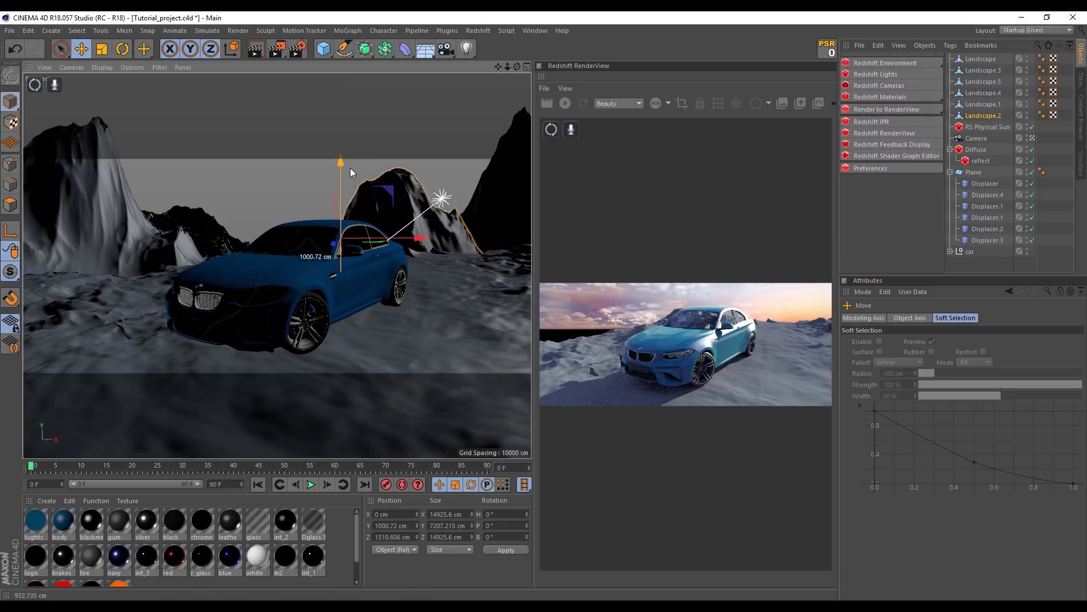
left_click_drag(336, 189, 309, 247)
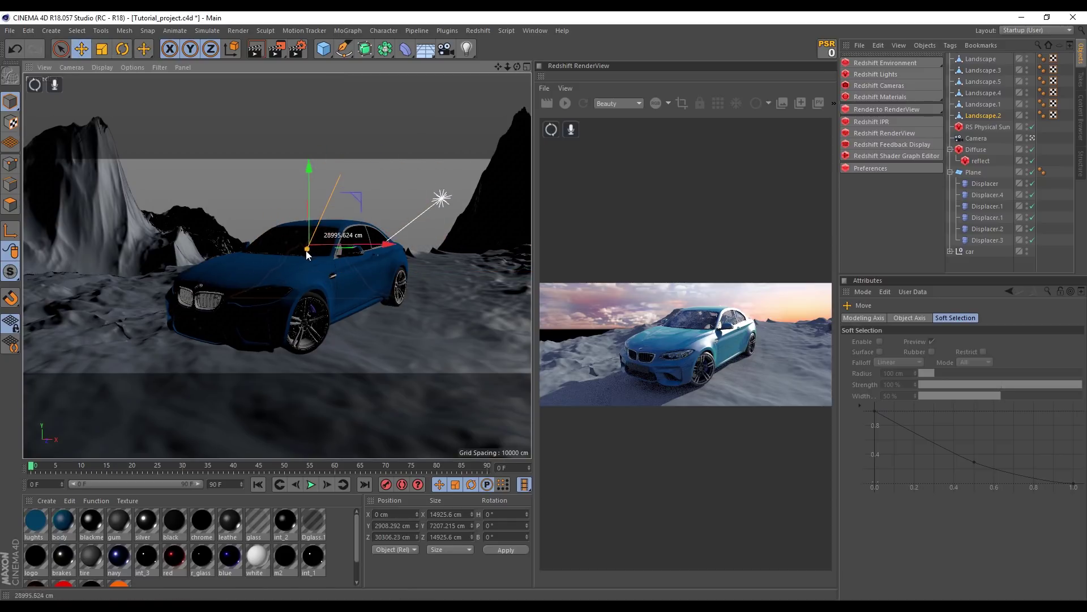
left_click_drag(311, 193, 315, 153)
left_click_drag(378, 211, 478, 216)
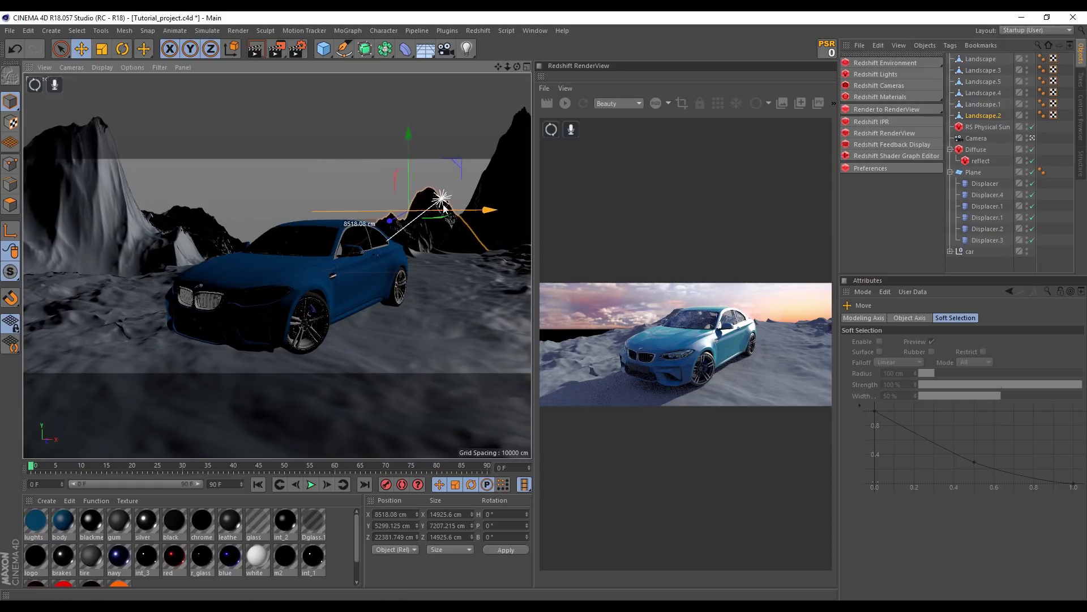
left_click_drag(407, 181, 405, 187)
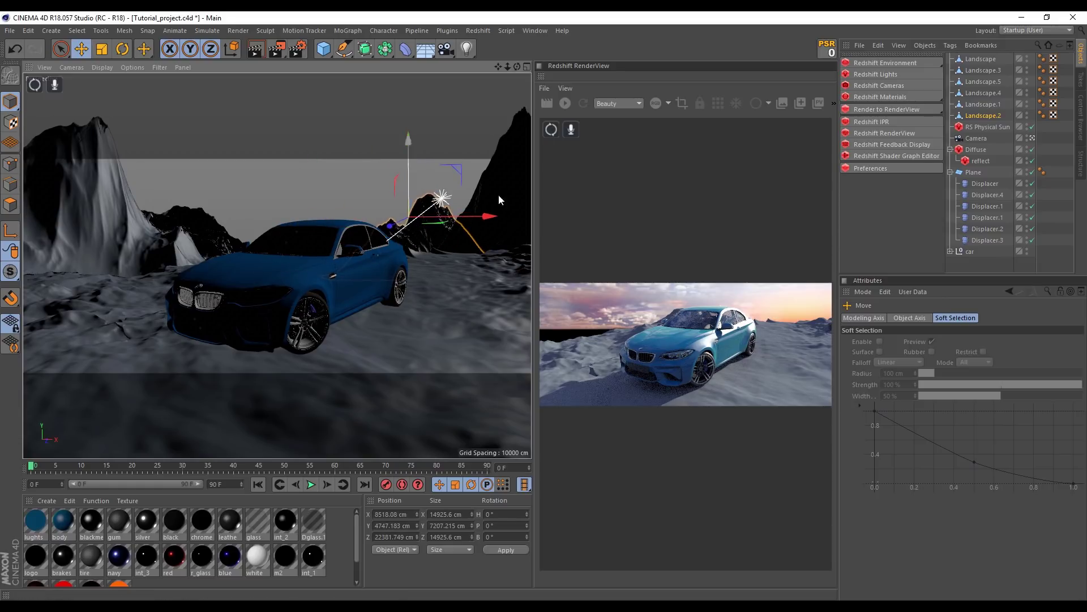
mouse_move(509, 181)
left_mouse_down("alt")
mouse_move(267, 223)
mouse_move(423, 192)
mouse_move(290, 237)
mouse_move(302, 272)
mouse_move(238, 215)
left_mouse_up("alt")
Enlarge Landscape.2 to 82284.833 cm and place it right of the car in camera view
left_click(102, 49)
left_click_drag(161, 215, 89, 63)
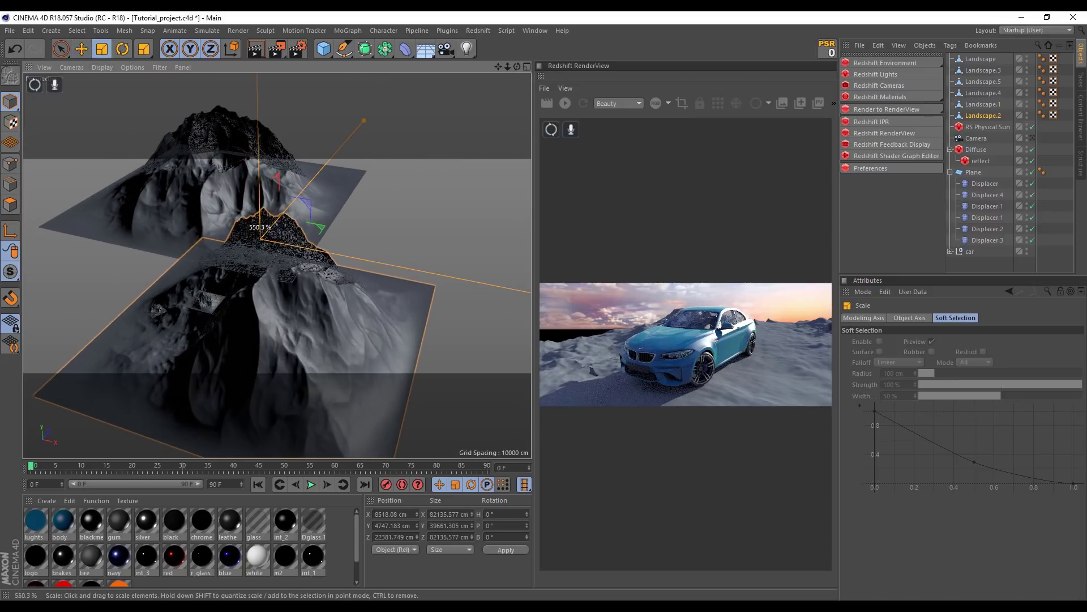
key("e")
left_click_drag(318, 230, 476, 167)
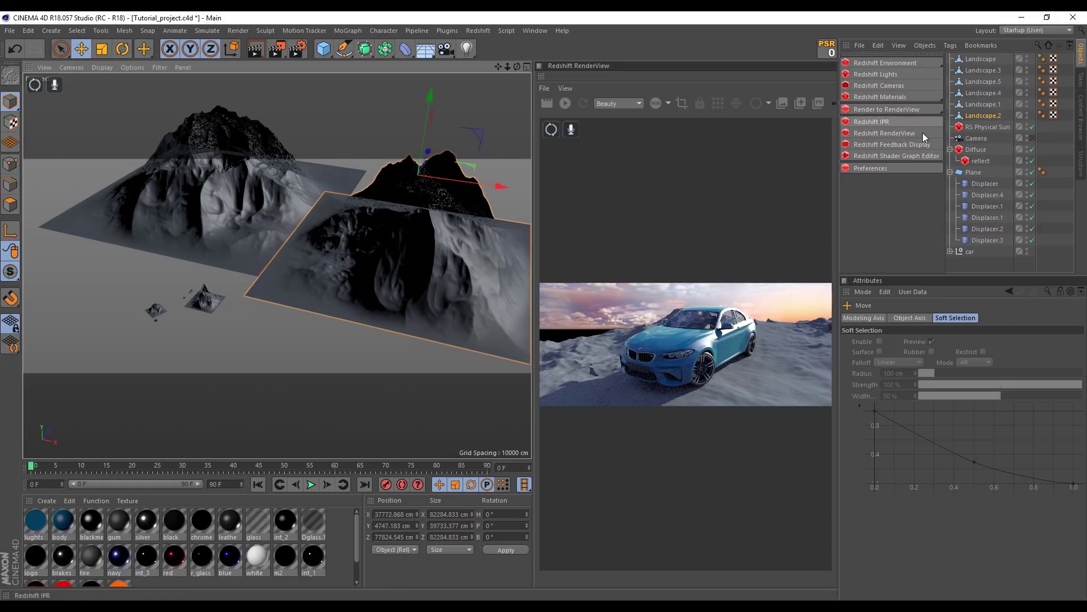
left_click(1032, 138)
mouse_move(491, 254)
left_mouse_down()
mouse_move(419, 127)
mouse_move(420, 141)
left_mouse_up()
left_click_drag(485, 181, 512, 179)
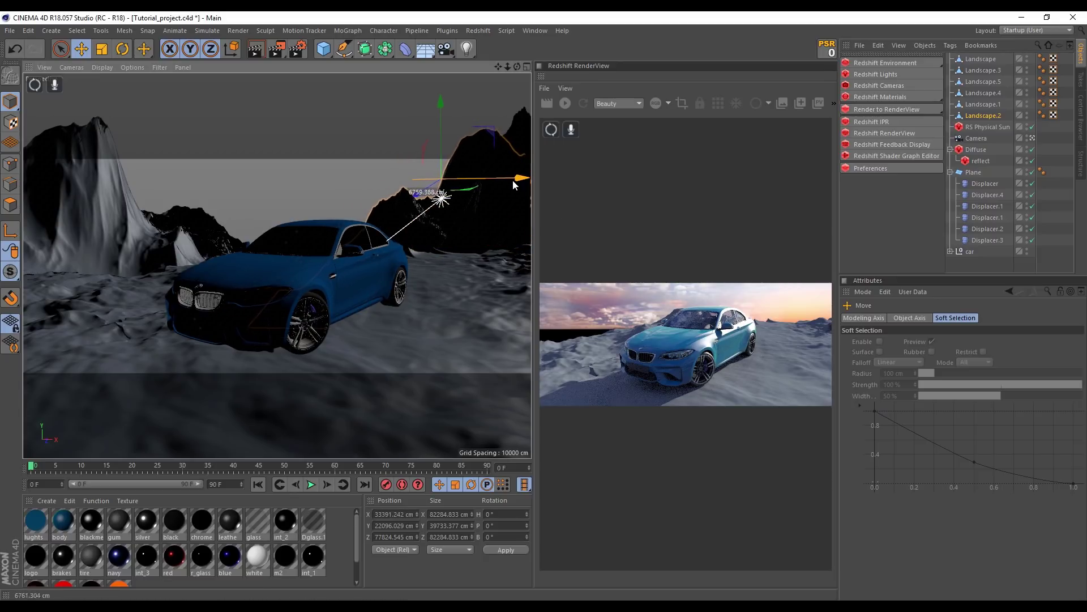
Orbit out to an overview of the landscapes and zoom toward the small ones
left_click(1032, 139)
scroll(396, 172, "up", 3)
scroll(392, 154, "up", 2)
mouse_move(391, 154)
left_mouse_down("alt")
mouse_move(354, 254)
mouse_move(324, 229)
mouse_move(356, 209)
mouse_move(227, 263)
left_mouse_up("alt")
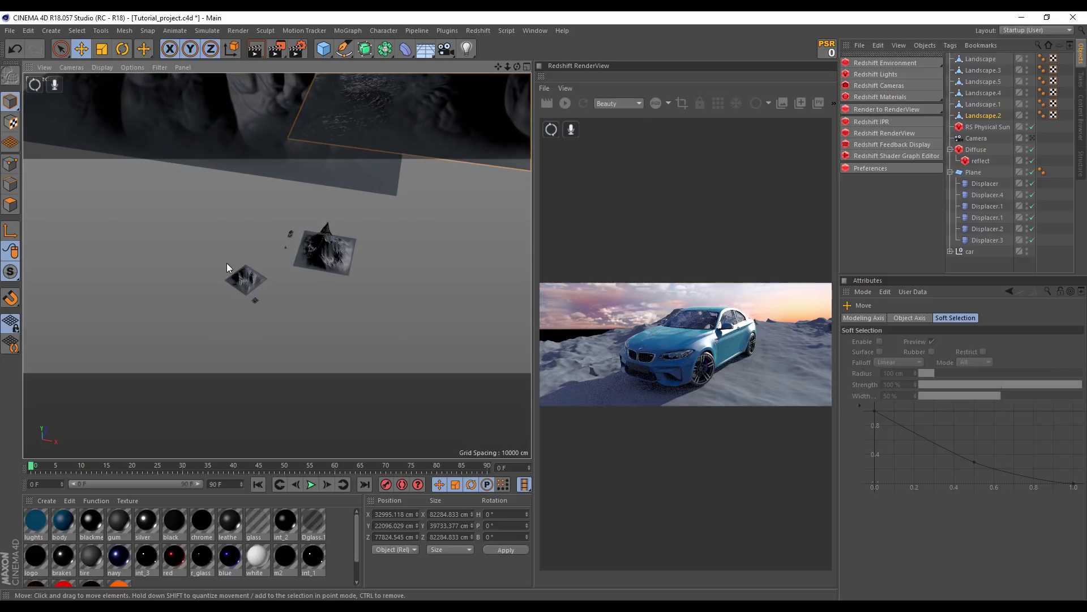
mouse_move(288, 236)
right_mouse_down("alt")
mouse_move(504, 190)
mouse_move(462, 199)
right_mouse_up("alt")
mouse_move(280, 286)
right_mouse_down("alt")
mouse_move(331, 273)
mouse_move(365, 235)
right_mouse_up("alt")
Select Landscape.5 and scale it up to about 320%
left_click(365, 235)
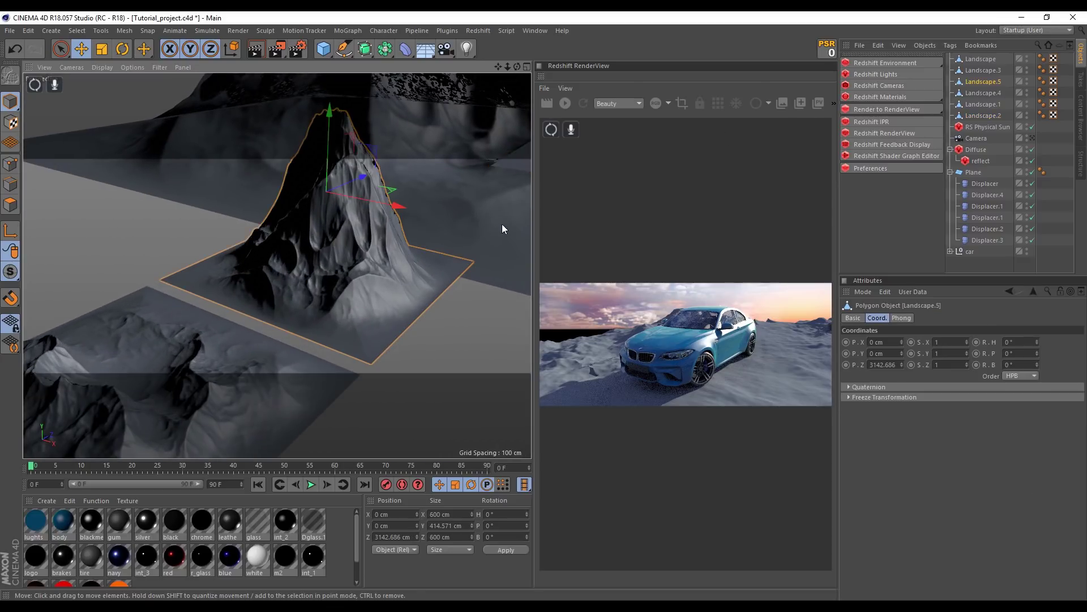
left_click(1031, 138)
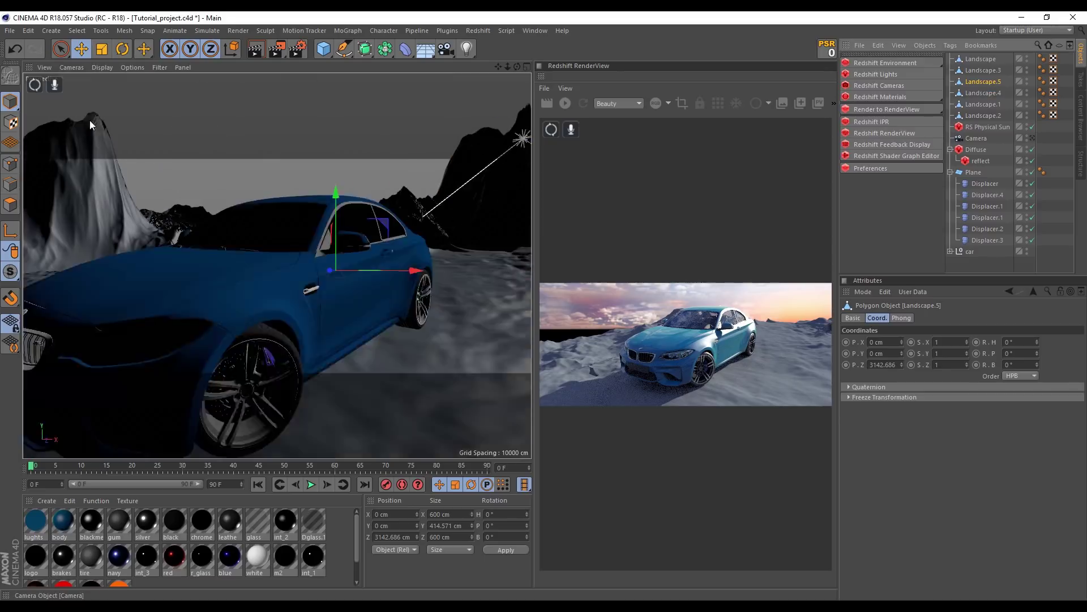
key("t")
mouse_move(243, 179)
left_mouse_down()
mouse_move(334, 266)
mouse_move(363, 266)
left_mouse_up()
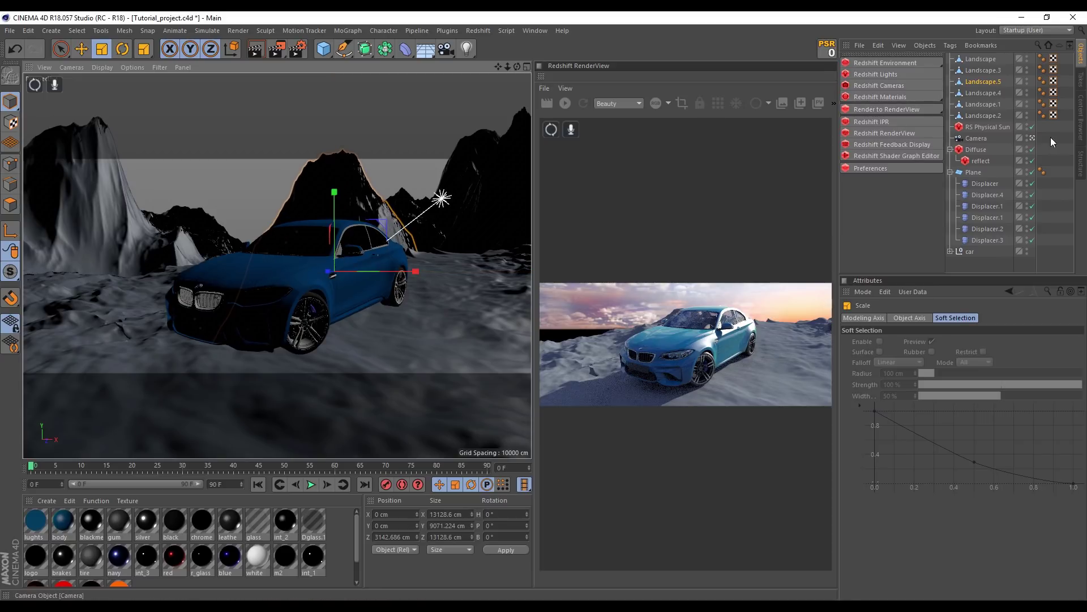
left_click(1033, 138)
mouse_move(72, 265)
left_mouse_down("alt")
mouse_move(276, 234)
mouse_move(273, 264)
mouse_move(331, 295)
mouse_move(299, 281)
mouse_move(225, 143)
mouse_move(397, 158)
left_mouse_up("alt")
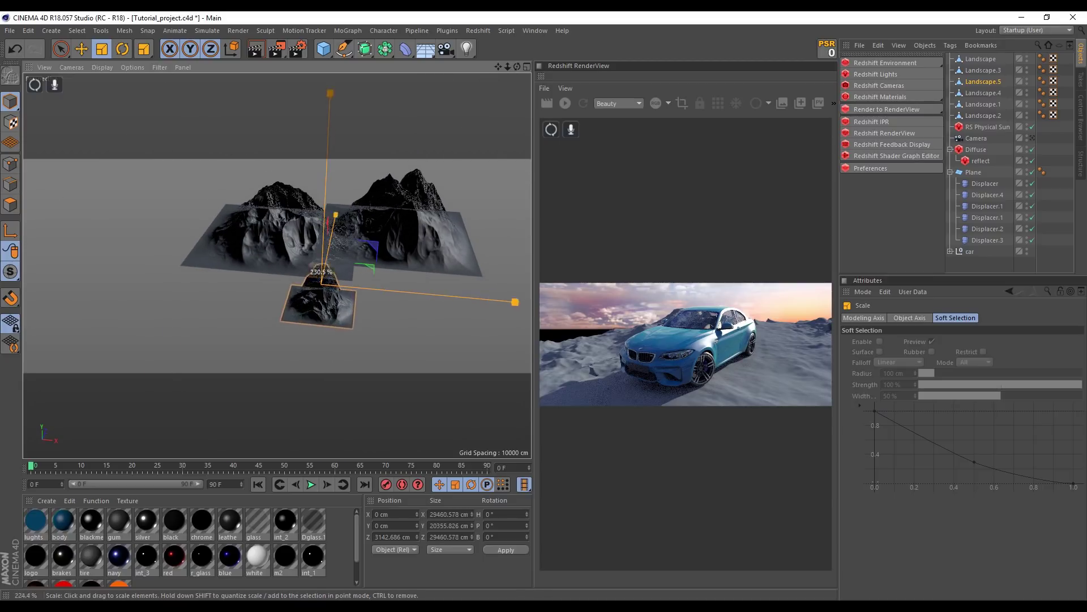
Move Landscape.5 behind the car as seen through the scene camera, enlarging it further
left_click(83, 50)
left_click_drag(366, 269, 517, 182)
left_click(1032, 138)
mouse_move(481, 271)
left_mouse_down()
mouse_move(330, 246)
mouse_move(414, 245)
mouse_move(400, 244)
left_mouse_up()
left_click(102, 50)
left_click(82, 49)
mouse_move(324, 246)
left_mouse_down()
mouse_move(301, 247)
mouse_move(364, 239)
left_mouse_up()
Fine-tune Landscape.5's position behind the car, deselect it, and save the project
key("t")
key("e")
left_click_drag(316, 249, 328, 252)
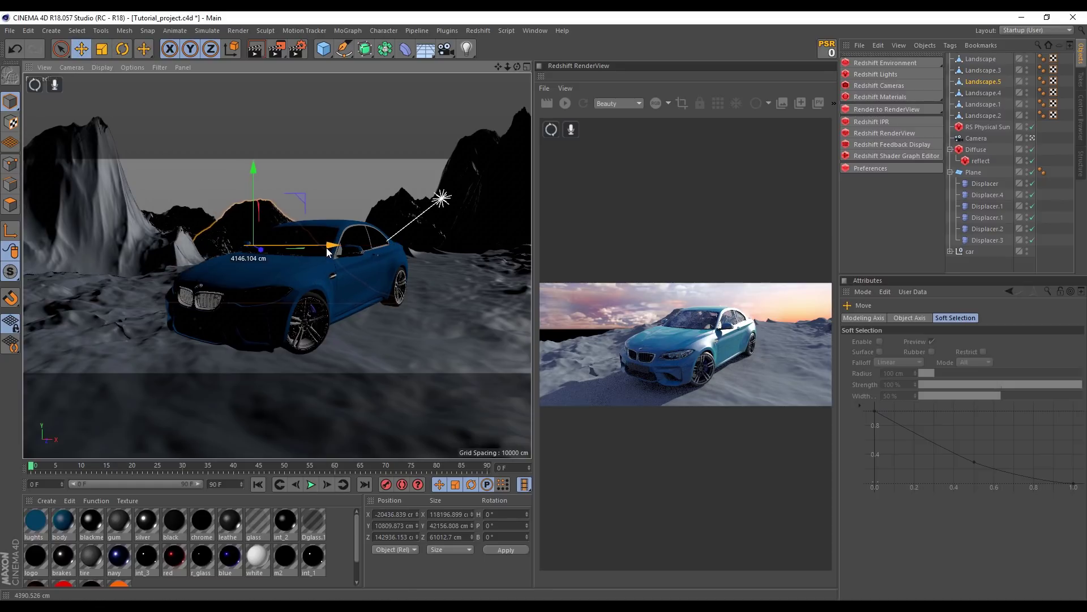
left_click_drag(252, 182, 283, 187)
left_click(923, 177)
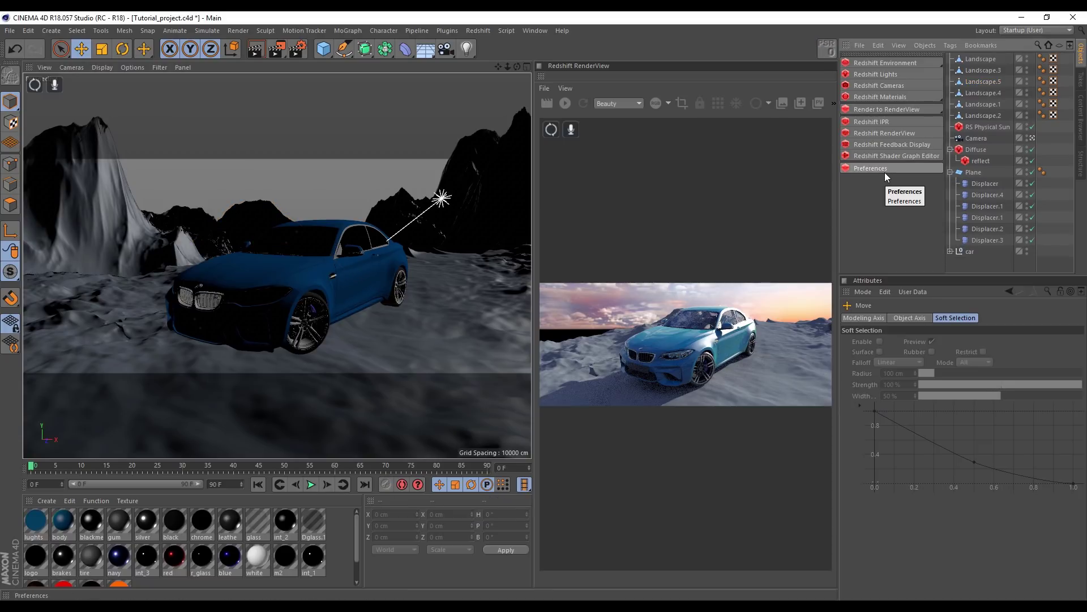
key("ctrl+s")
Start the live Redshift preview and rotate the RS Physical Sun to H 113.961°, P -29.443°, B -13.268°
left_click(565, 103)
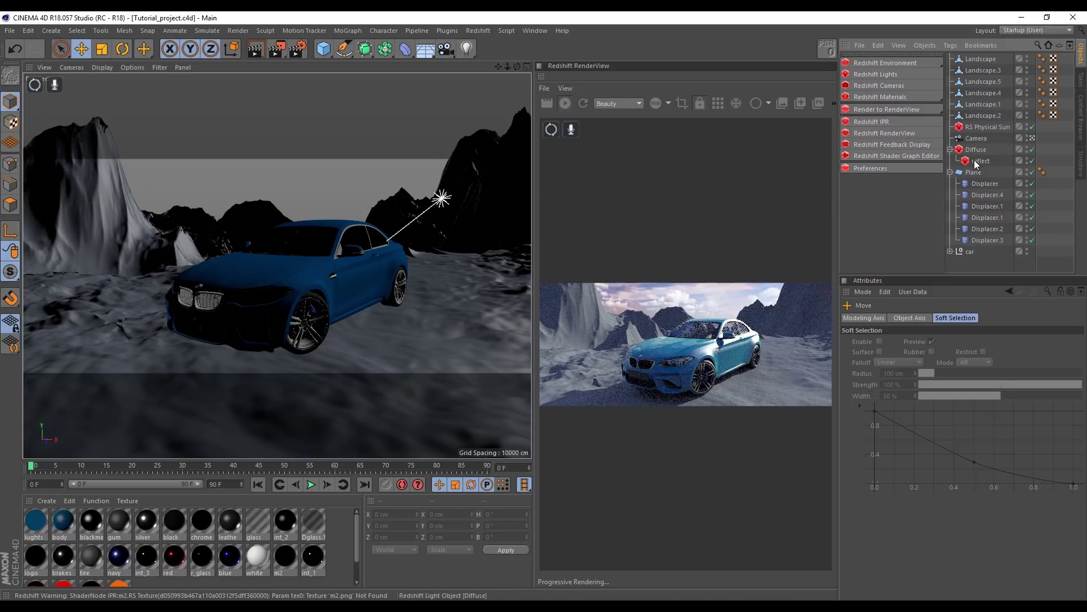
left_click(979, 127)
key("r")
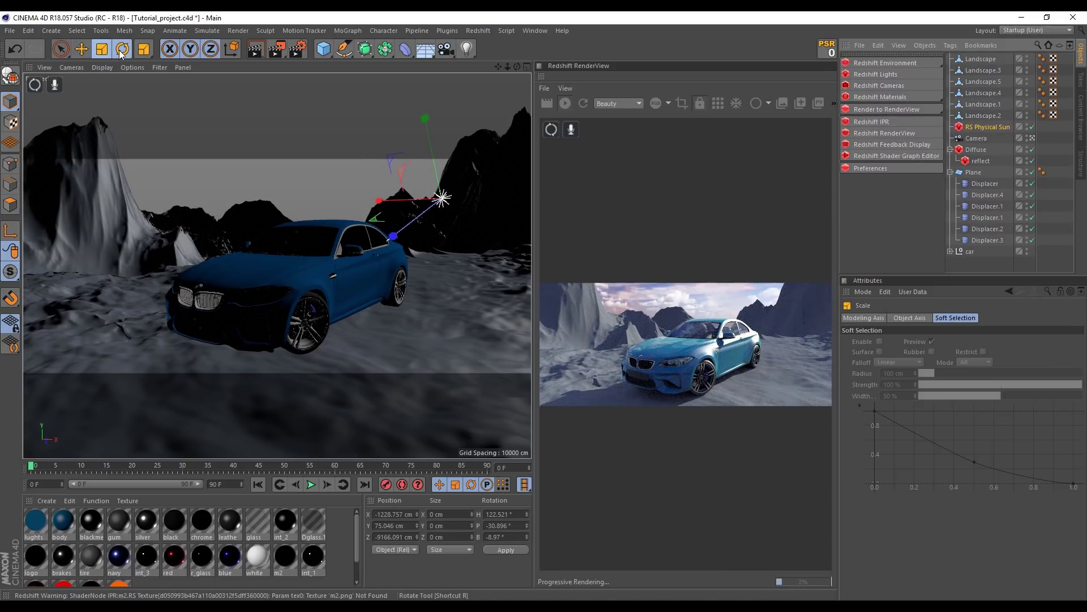
left_click_drag(428, 219, 351, 234)
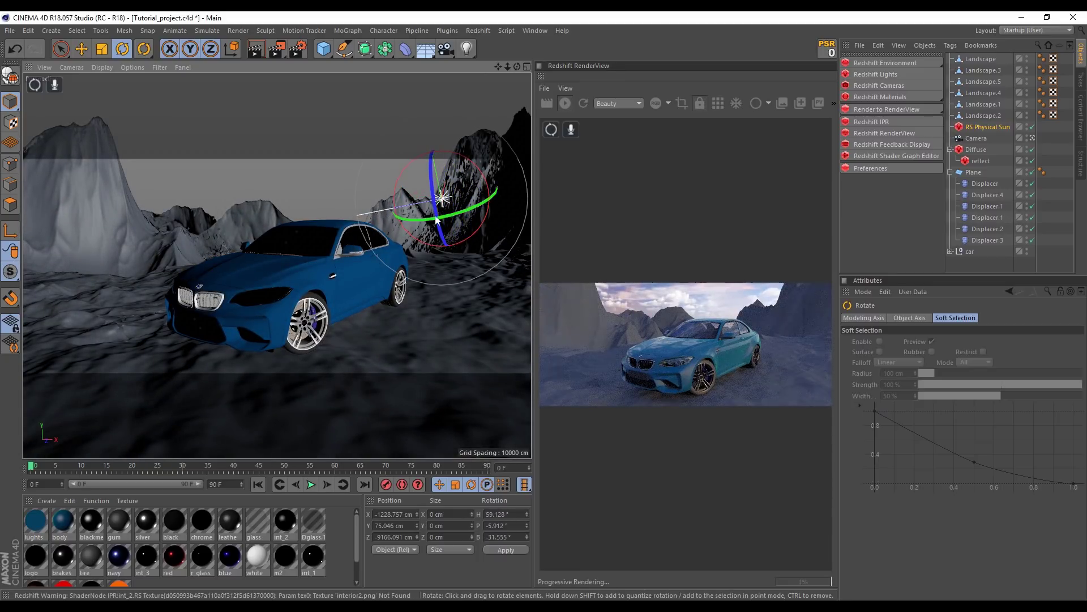
mouse_move(448, 225)
left_mouse_down()
mouse_move(528, 209)
mouse_move(460, 227)
left_mouse_up()
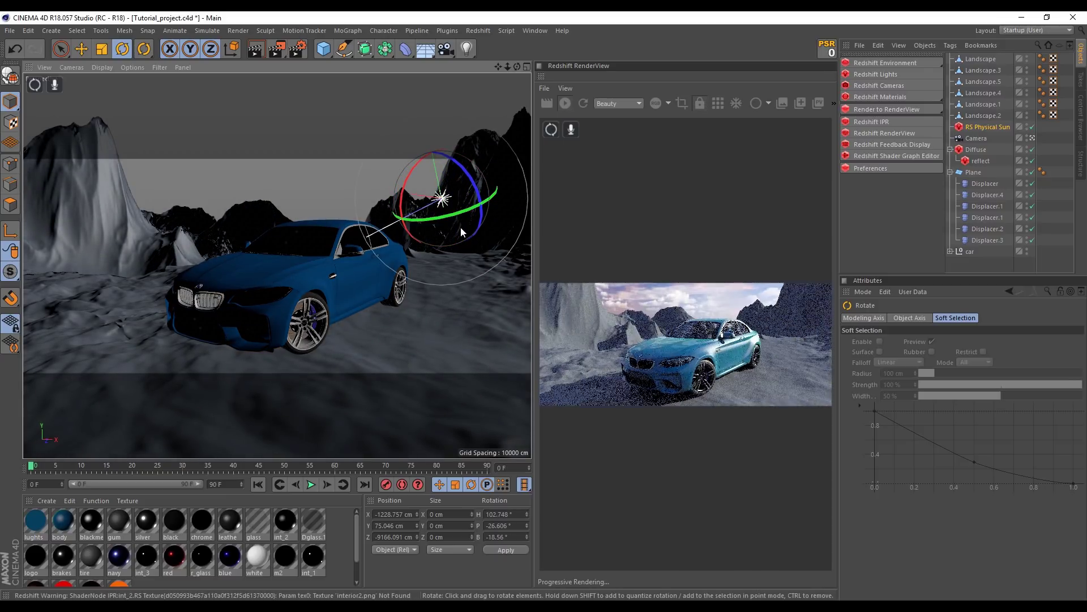
left_click_drag(449, 217, 461, 219)
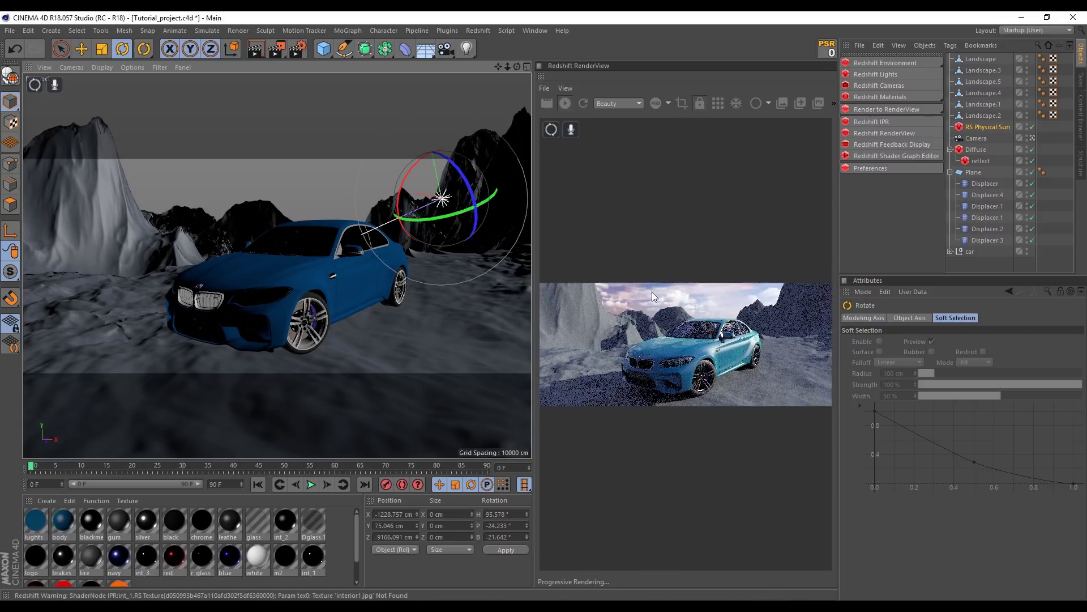
left_click_drag(445, 215, 455, 221)
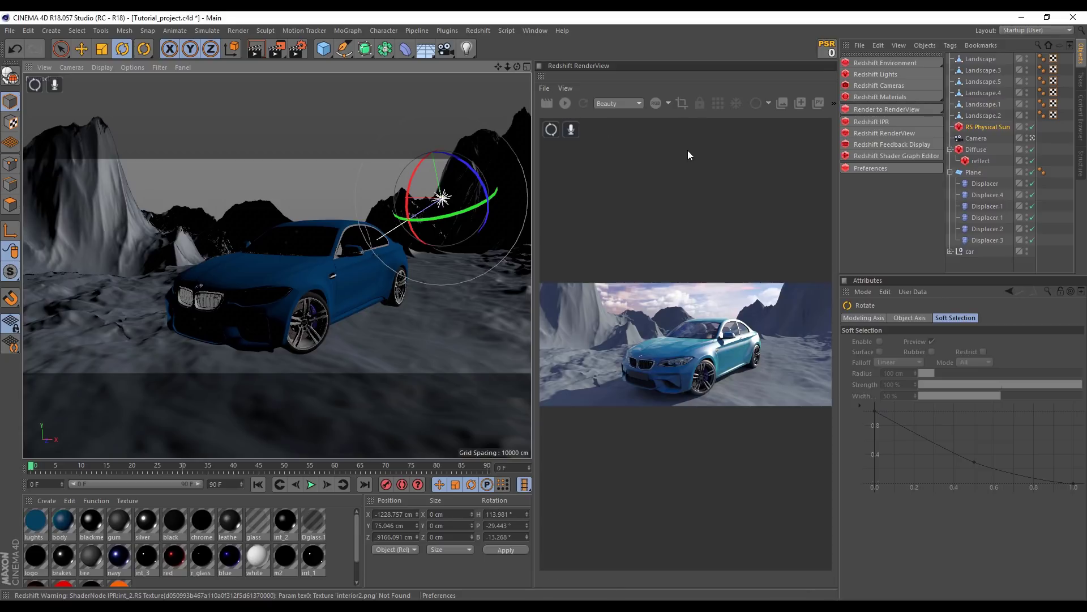
Leave the camera view, zoom in on the landscapes, and select Landscape.4
left_click(1032, 137)
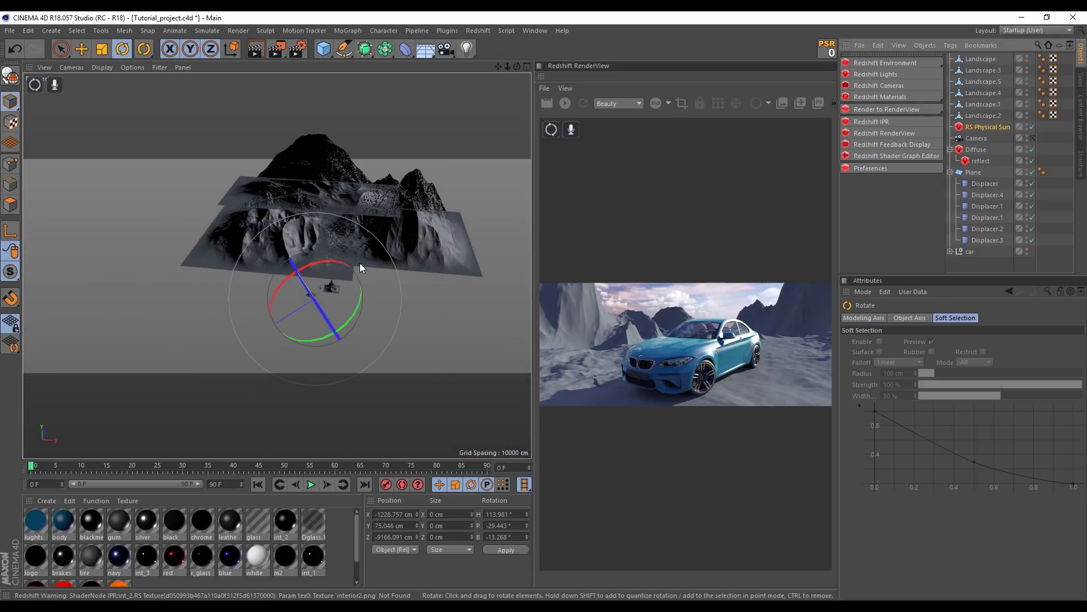
left_click_drag(359, 263, 415, 265, "alt")
scroll(261, 278, "up", 5)
mouse_move(314, 301)
left_mouse_down("alt")
mouse_move(351, 301)
mouse_move(344, 347)
mouse_move(379, 300)
mouse_move(389, 339)
mouse_move(355, 252)
mouse_move(303, 240)
mouse_move(305, 262)
mouse_move(389, 308)
mouse_move(337, 295)
mouse_move(327, 322)
mouse_move(500, 284)
mouse_move(307, 333)
mouse_move(472, 263)
mouse_move(379, 301)
mouse_move(367, 290)
mouse_move(311, 295)
mouse_move(378, 316)
mouse_move(380, 275)
mouse_move(324, 154)
mouse_move(340, 210)
mouse_move(313, 225)
mouse_move(491, 207)
mouse_move(161, 267)
mouse_move(249, 266)
left_mouse_up("alt")
scroll(352, 301, "up", 3)
scroll(323, 267, "down", 4)
scroll(307, 333, "up", 4)
scroll(378, 316, "down", 3)
left_click(249, 266)
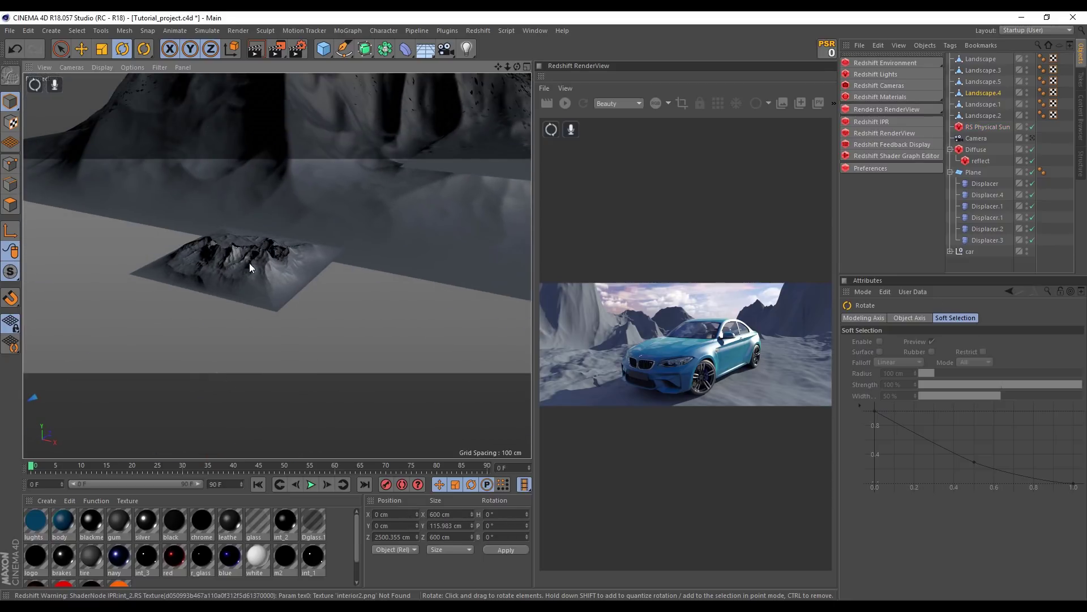
Move Landscape.4 right along X and raise it to Y 281.981 cm
mouse_move(318, 266)
left_mouse_down("alt")
mouse_move(206, 264)
mouse_move(393, 250)
mouse_move(340, 226)
mouse_move(294, 270)
mouse_move(215, 297)
left_mouse_up("alt")
left_click(81, 48)
scroll(216, 296, "up", 5)
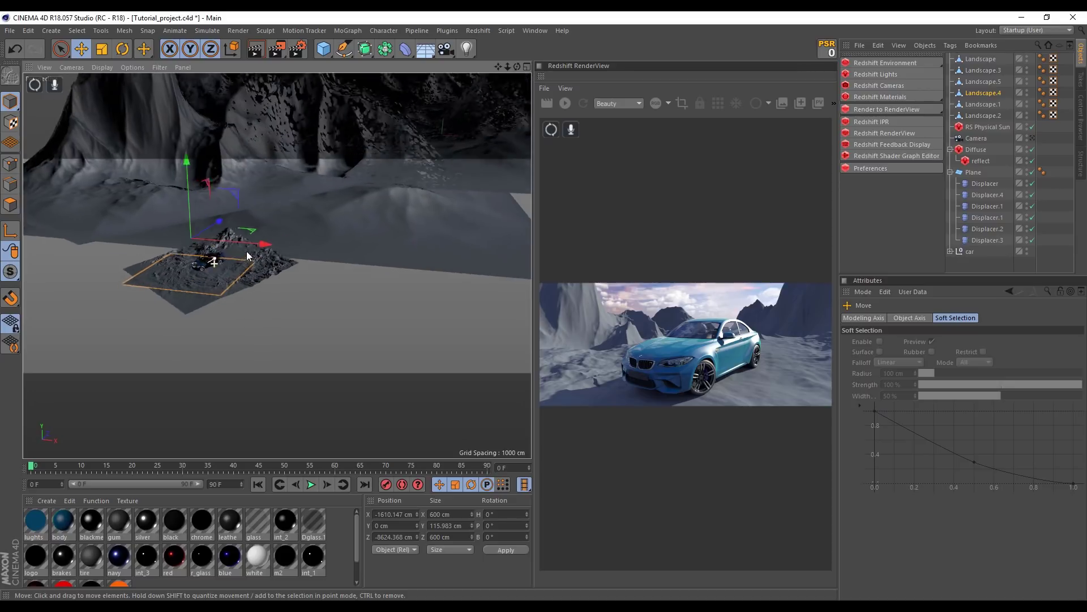
scroll(246, 255, "up", 5)
mouse_move(225, 243)
left_mouse_down()
mouse_move(410, 297)
mouse_move(447, 203)
mouse_move(369, 155)
mouse_move(329, 219)
mouse_move(339, 314)
mouse_move(327, 304)
left_mouse_up()
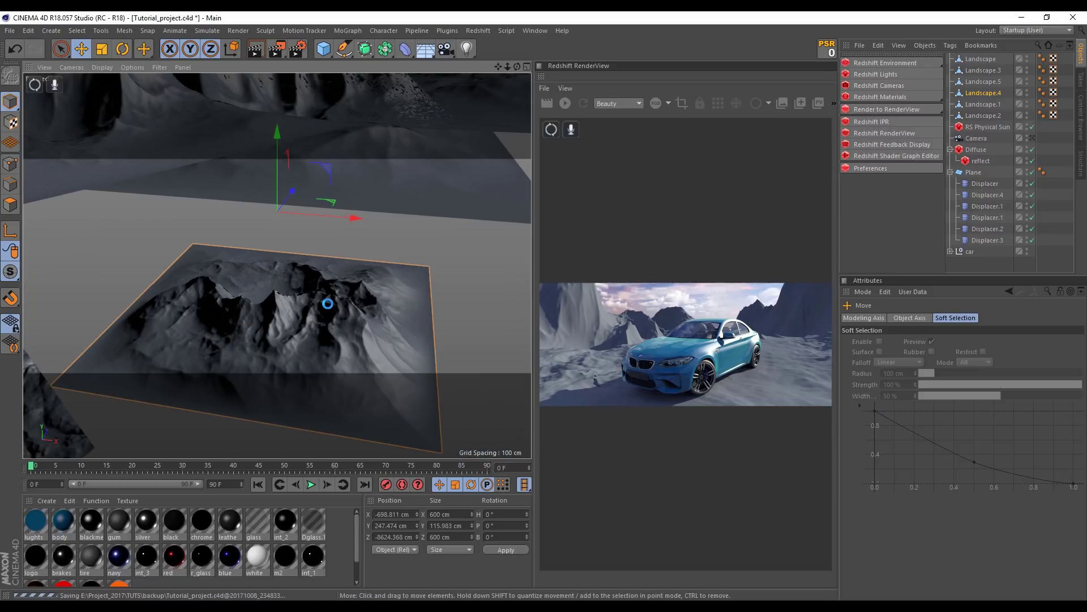
scroll(325, 306, "down", 5)
mouse_move(263, 311)
left_mouse_down("alt")
mouse_move(355, 247)
mouse_move(302, 236)
mouse_move(389, 185)
mouse_move(389, 171)
left_mouse_up("alt")
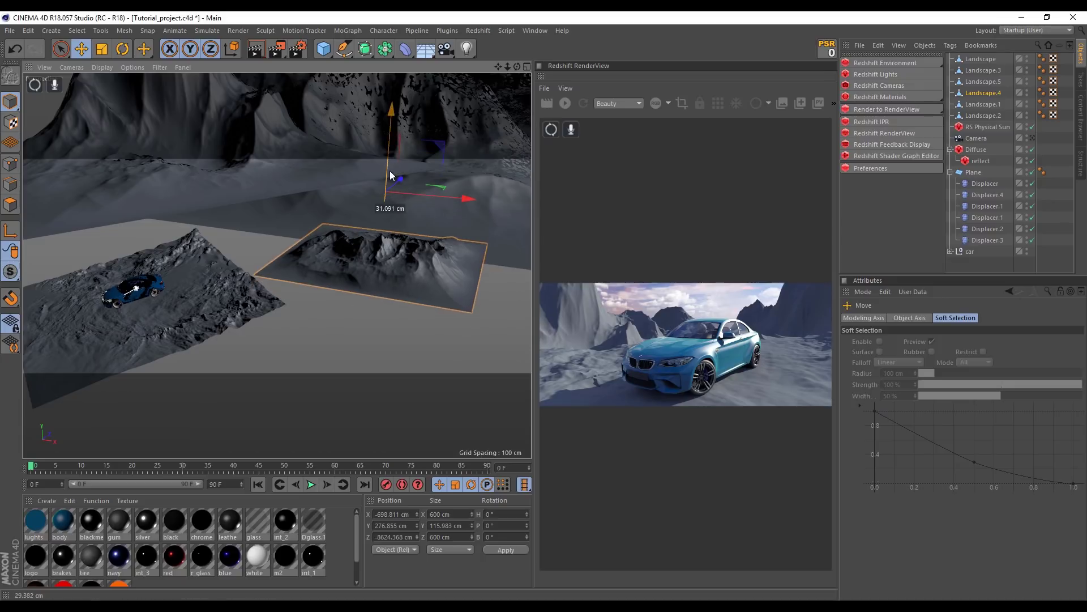
mouse_move(358, 280)
left_mouse_down("alt")
mouse_move(361, 264)
mouse_move(340, 238)
left_mouse_up("alt")
Scale Landscape.4 up to 1479 cm across and 285.898 cm tall
key("t")
left_click_drag(318, 197, 273, 234)
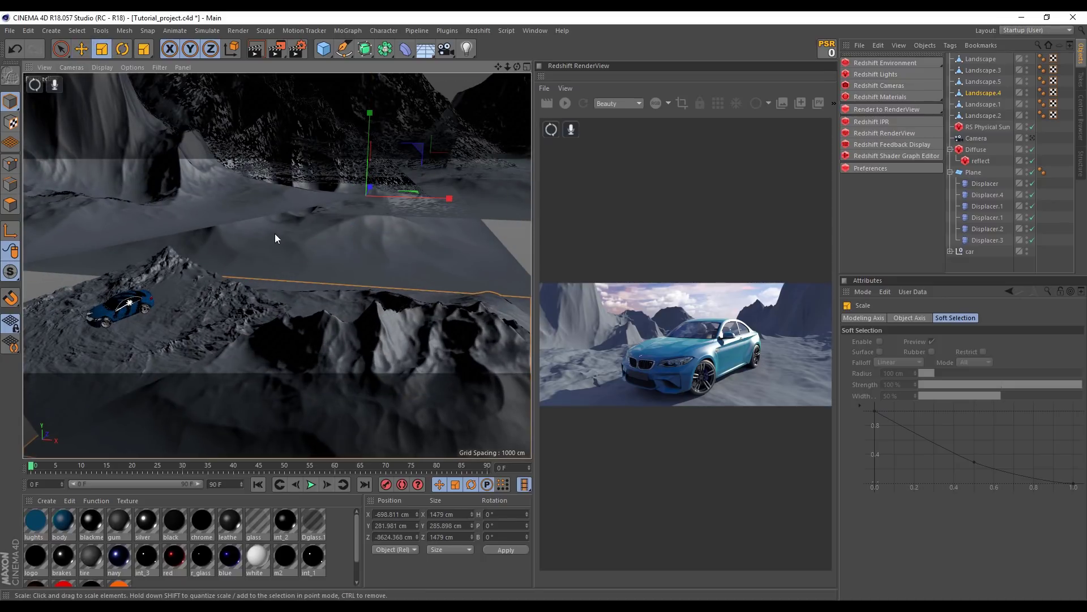
left_click(899, 124)
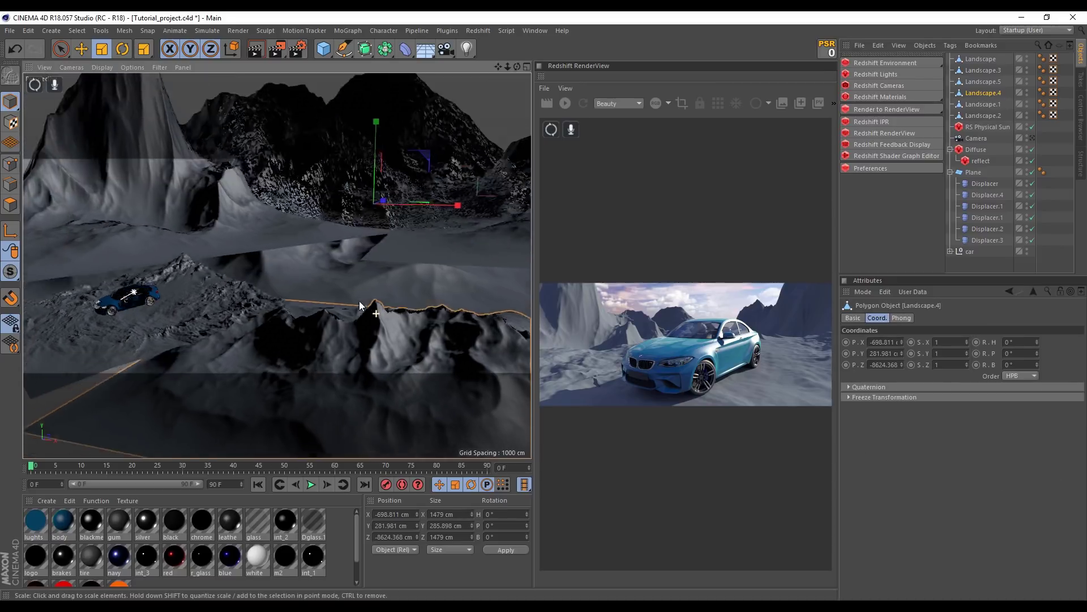
left_click_drag(272, 272, 334, 294, "alt")
Recenter Landscape.4's axis on its geometry and raise it along Y
left_click(127, 31)
mouse_move(132, 135)
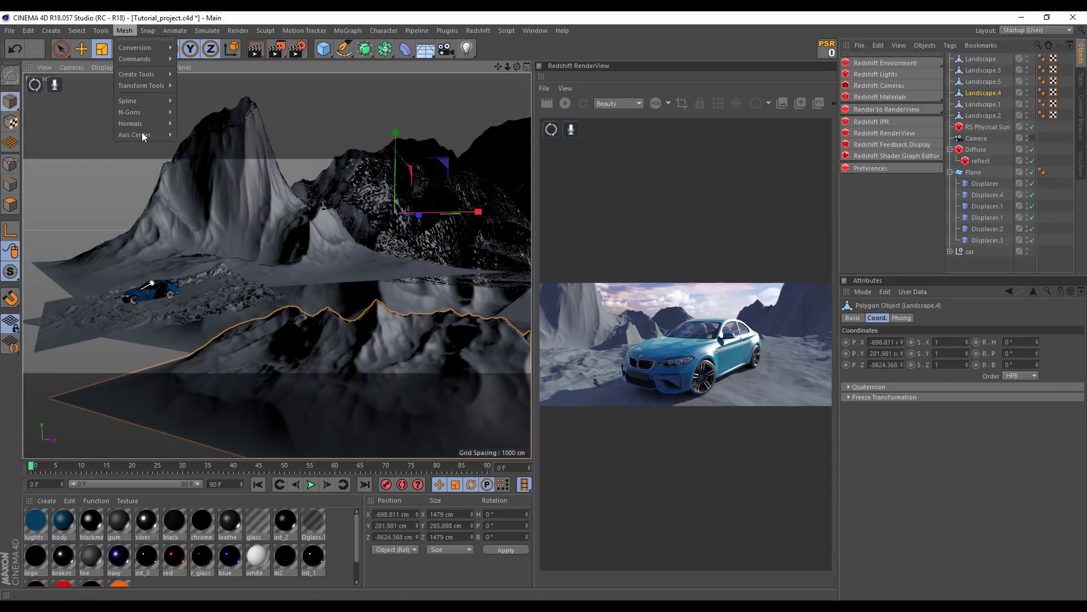
left_click(210, 135)
left_click(185, 212)
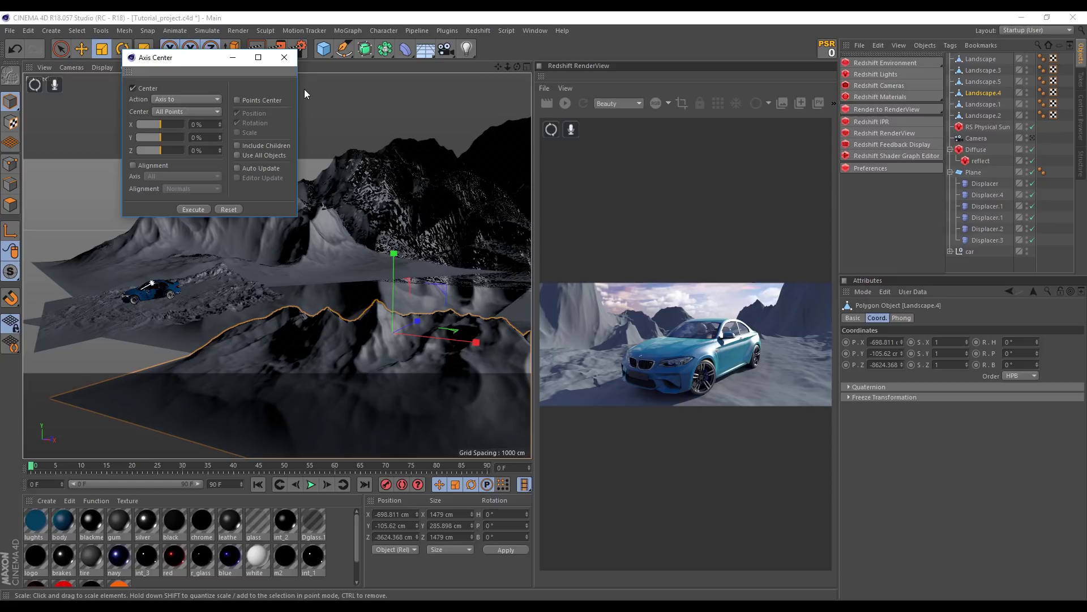
left_click(284, 57)
mouse_move(368, 309)
left_mouse_down("alt")
mouse_move(279, 335)
mouse_move(199, 202)
left_mouse_up("alt")
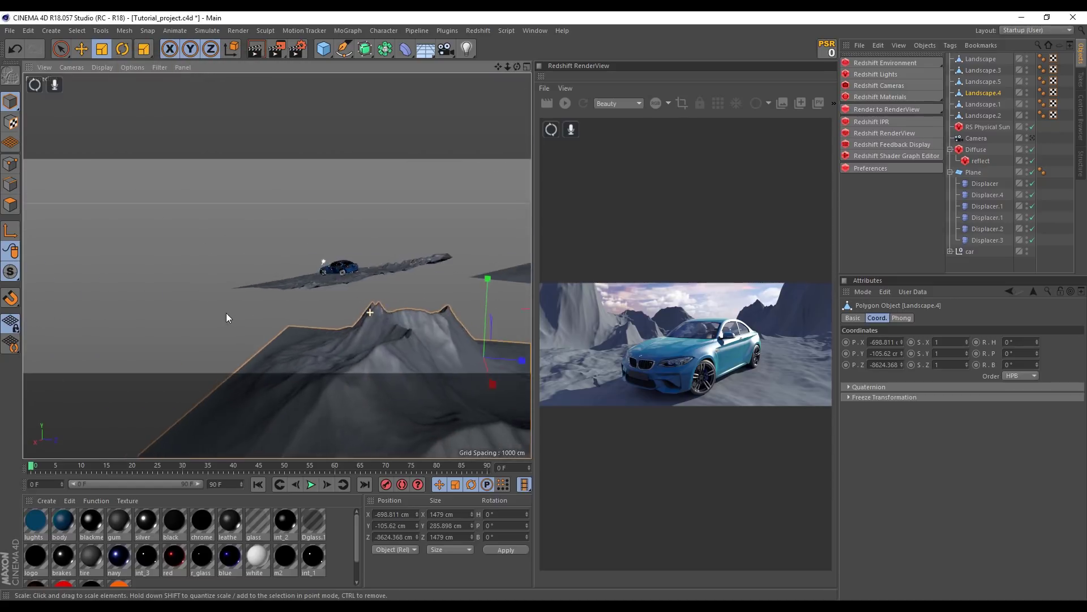
left_click_drag(450, 264, 471, 199)
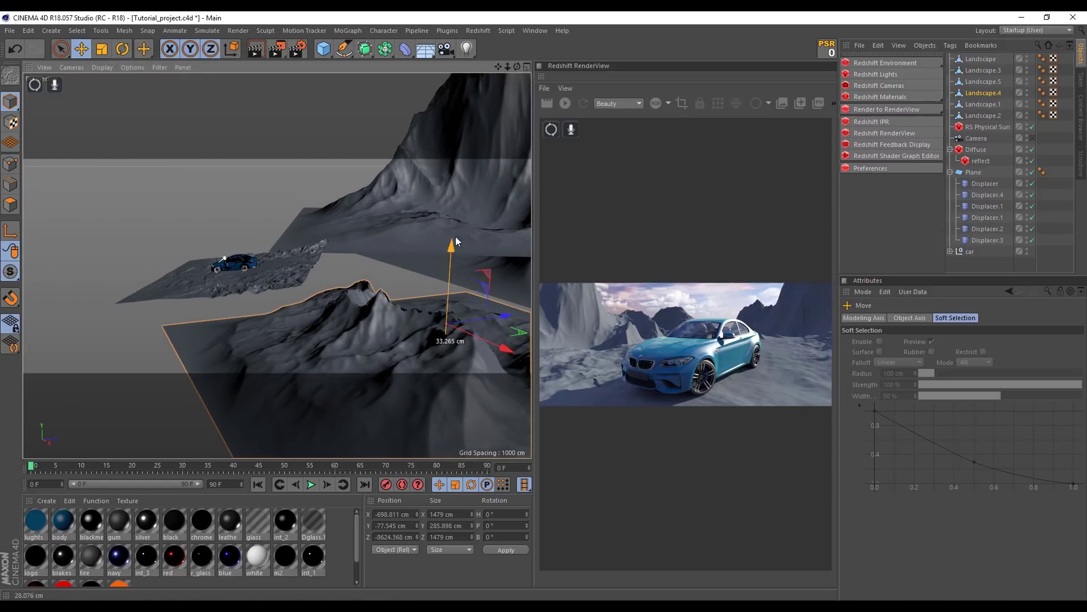
Enlarge Landscape.4 to about 231%
key("o")
scroll(461, 290, "down", 3)
mouse_move(375, 281)
left_mouse_down("alt")
mouse_move(403, 227)
mouse_move(385, 189)
mouse_move(399, 183)
left_mouse_up("alt")
left_click(104, 49)
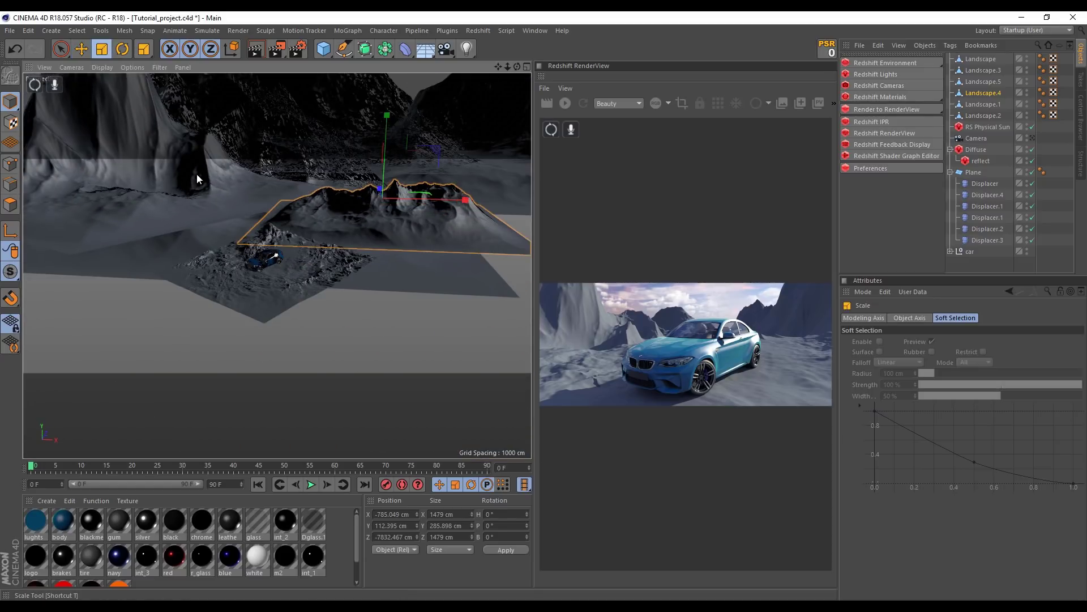
left_click_drag(196, 174, 470, 142)
left_click_drag(377, 180, 397, 180)
left_click_drag(263, 226, 254, 274, "alt")
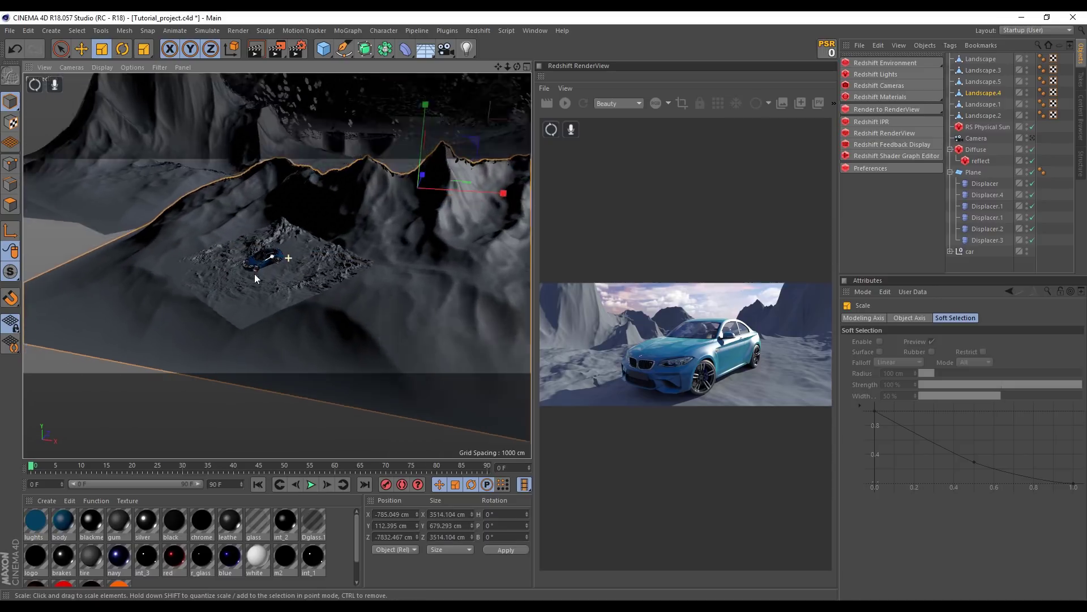
left_click_drag(276, 205, 414, 292, "alt")
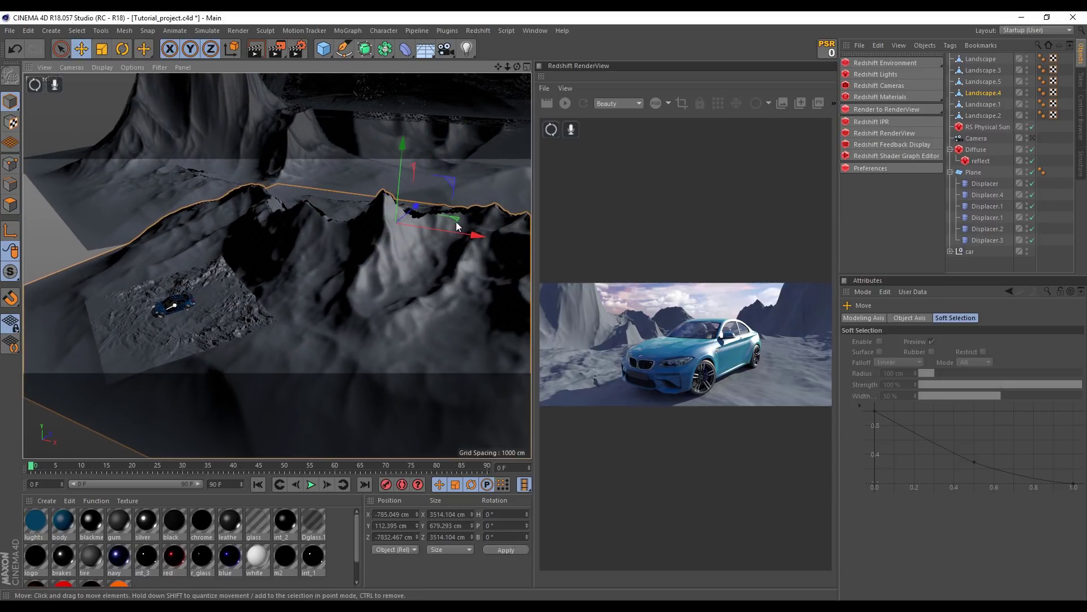
Shift the landscape patch up and sideways along X past the car terrain
left_click_drag(455, 215, 512, 172)
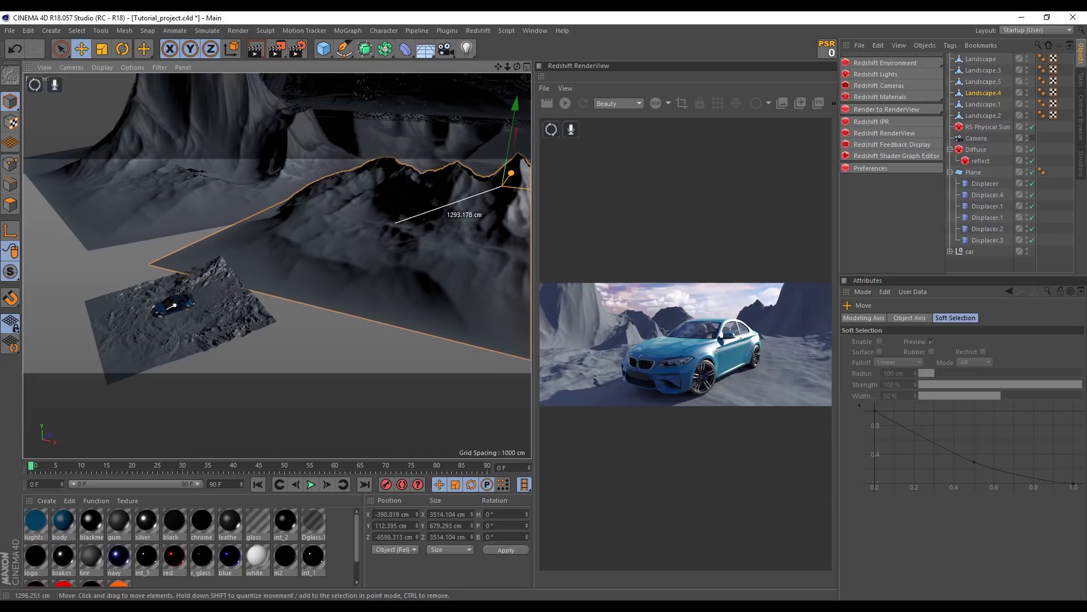
left_click(1032, 138)
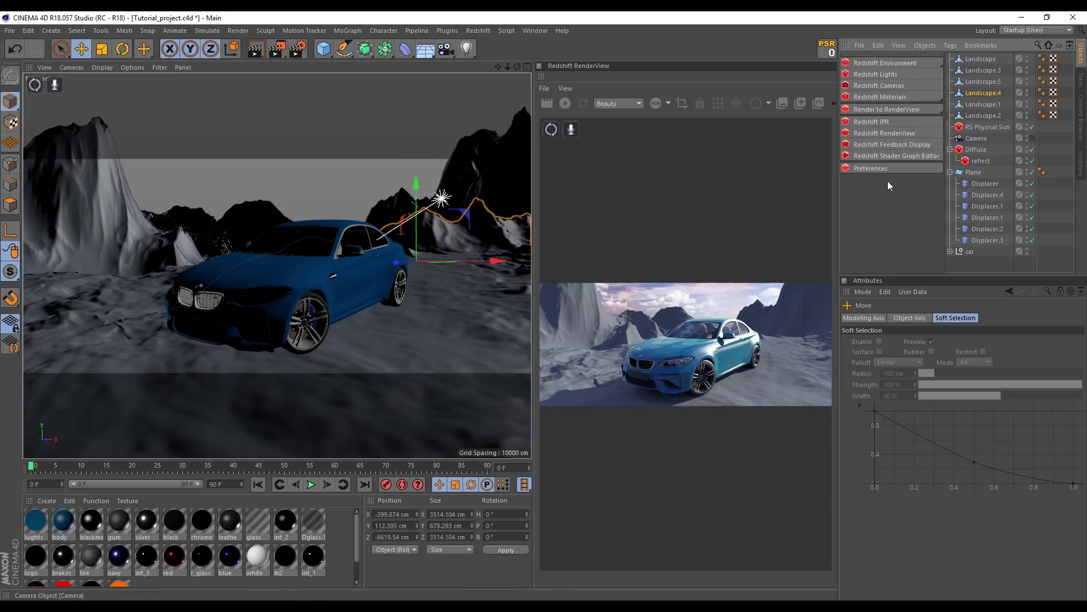
mouse_move(469, 263)
left_mouse_down()
mouse_move(568, 262)
mouse_move(525, 277)
left_mouse_up()
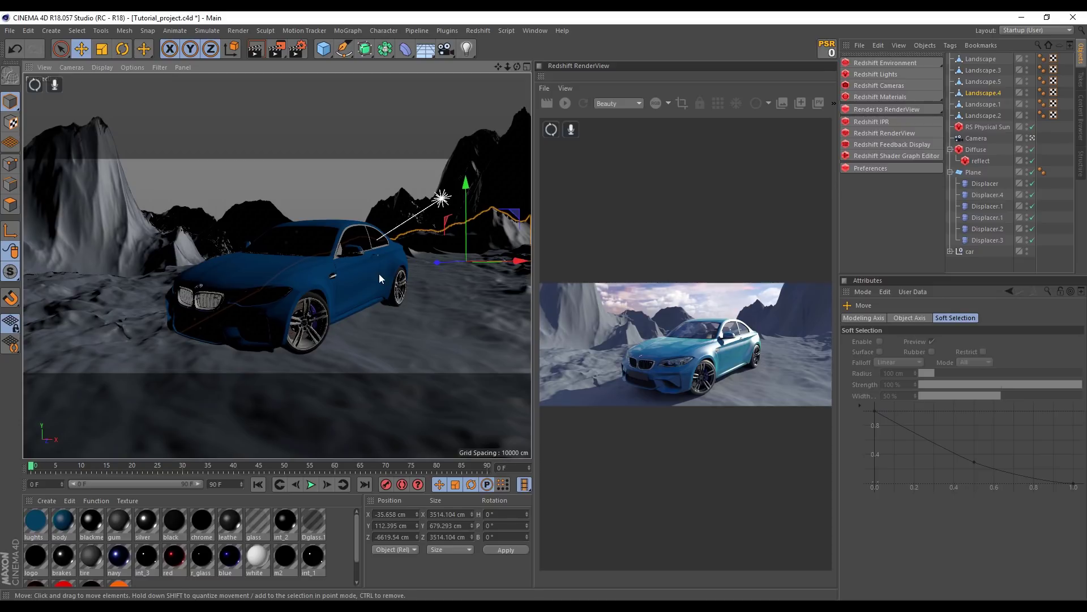
left_click(1031, 142)
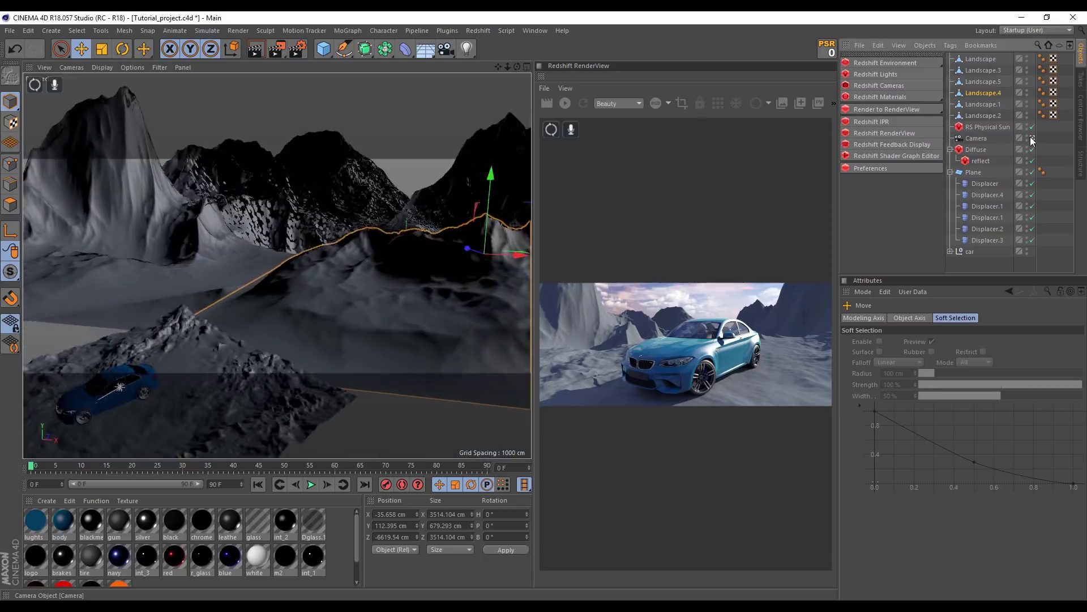
mouse_move(395, 244)
left_mouse_down("alt")
mouse_move(444, 247)
mouse_move(390, 256)
left_mouse_up("alt")
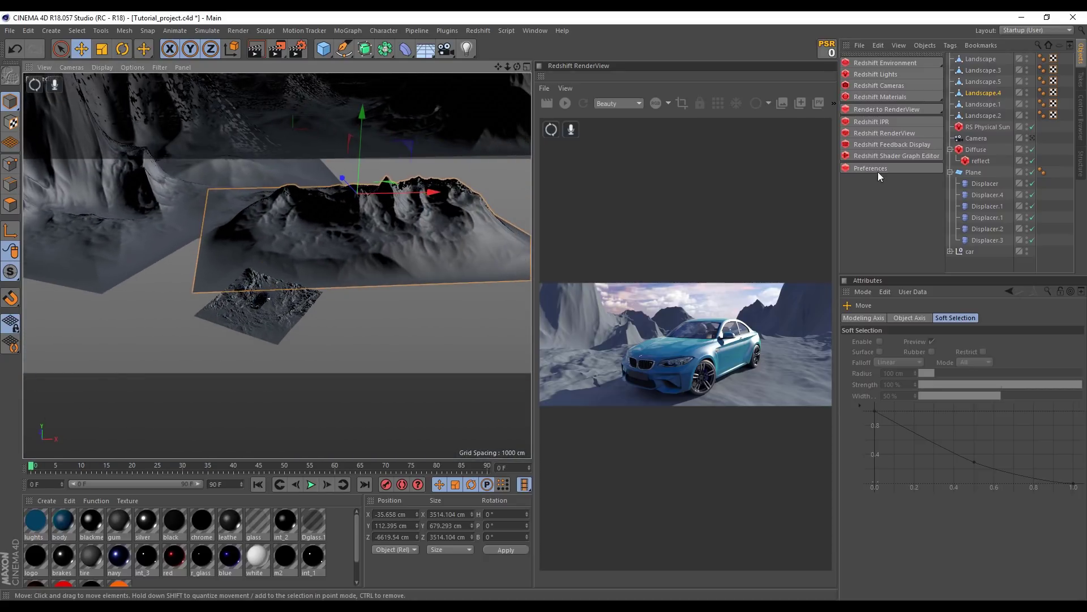
Duplicate the landscape as Landscape.6 at X 730.419 cm, Z -10098.278 cm
left_click_drag(978, 95, 978, 104, "ctrl")
mouse_move(395, 226)
left_mouse_down("alt")
mouse_move(378, 240)
mouse_move(352, 174)
mouse_move(518, 295)
mouse_move(529, 279)
left_mouse_up("alt")
mouse_move(394, 301)
left_mouse_down("alt")
mouse_move(421, 257)
mouse_move(484, 269)
mouse_move(530, 237)
mouse_move(318, 251)
mouse_move(470, 287)
mouse_move(311, 272)
mouse_move(342, 263)
mouse_move(287, 279)
mouse_move(378, 307)
mouse_move(450, 303)
mouse_move(351, 272)
mouse_move(298, 299)
mouse_move(440, 238)
left_mouse_up("alt")
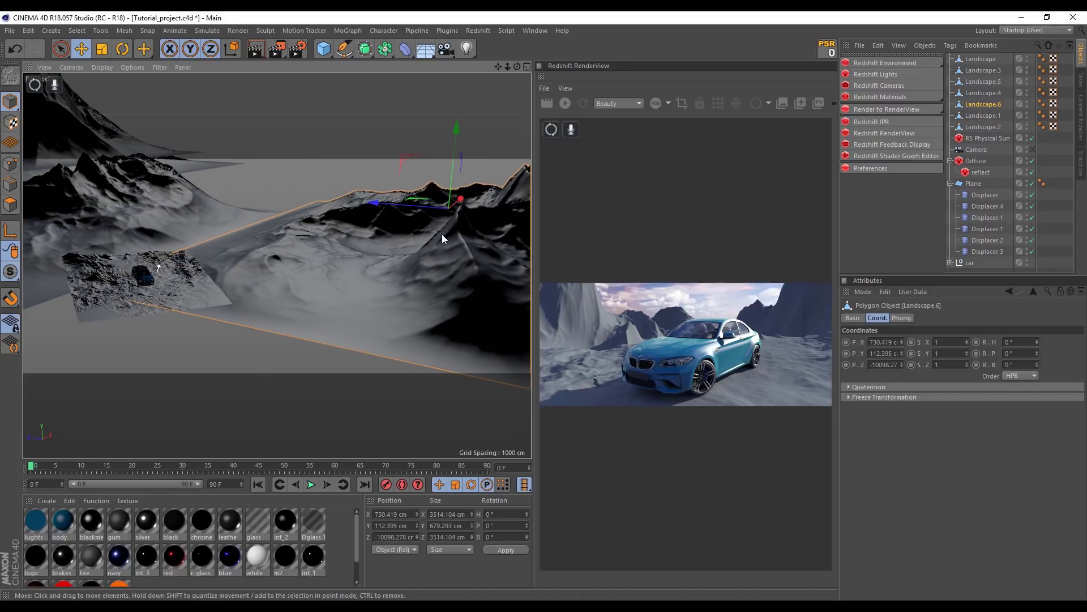
Duplicate a landscape as Landscape.7 and move it to a new spot
mouse_move(161, 298)
left_mouse_down("alt")
mouse_move(256, 277)
mouse_move(355, 274)
mouse_move(290, 261)
mouse_move(392, 276)
mouse_move(474, 313)
mouse_move(320, 300)
mouse_move(346, 322)
mouse_move(239, 307)
left_mouse_up("alt")
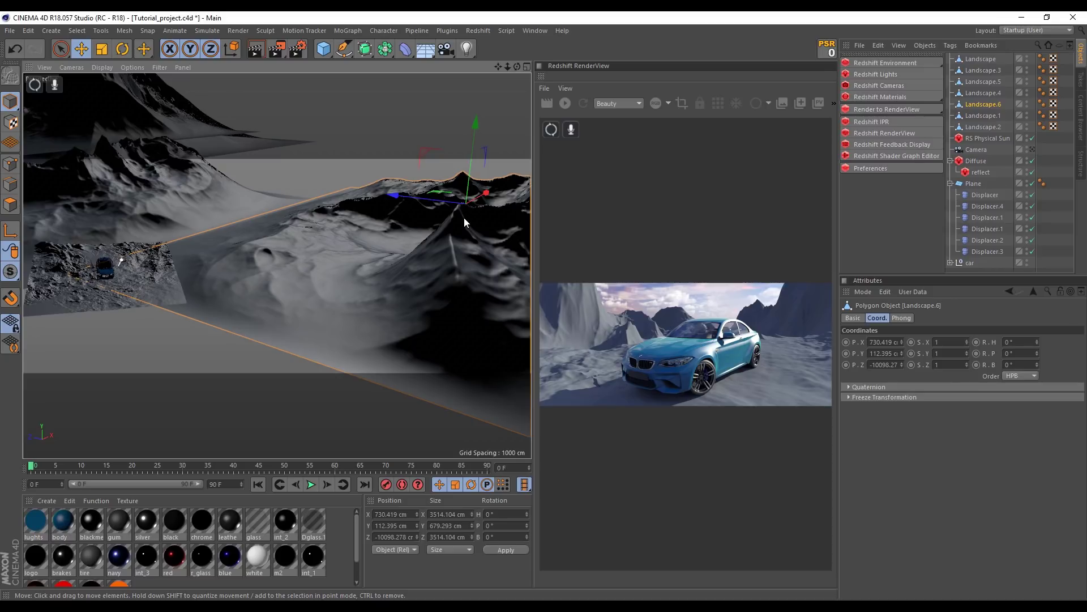
mouse_move(464, 218)
left_mouse_down("alt")
mouse_move(404, 246)
mouse_move(423, 274)
mouse_move(368, 268)
mouse_move(382, 289)
mouse_move(298, 263)
mouse_move(654, 179)
left_mouse_up("alt")
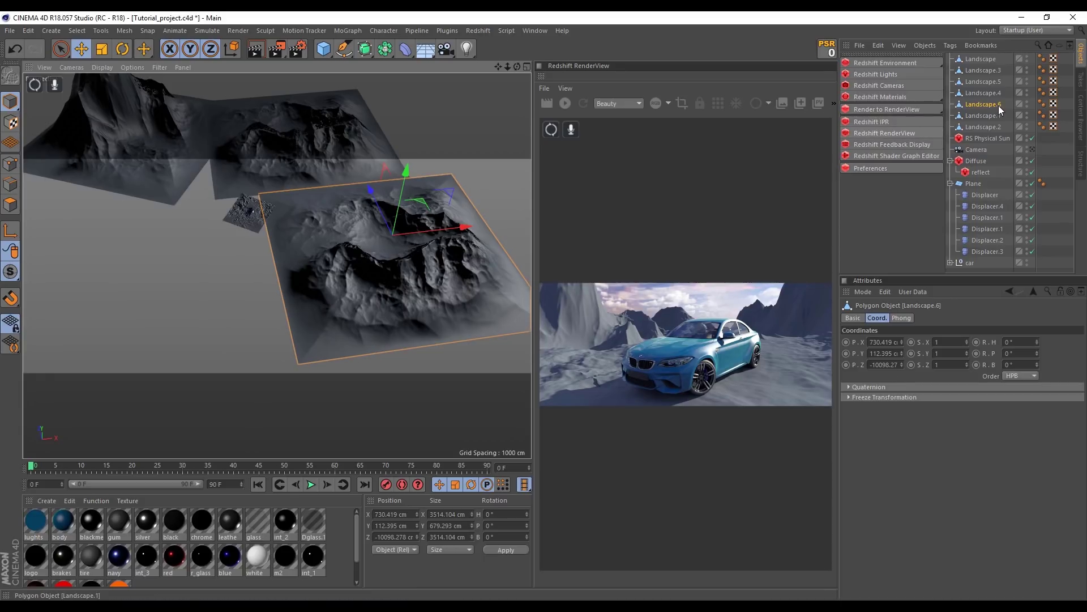
left_click_drag(998, 106, 989, 108, "ctrl")
mouse_move(422, 207)
left_mouse_down()
mouse_move(245, 283)
mouse_move(144, 294)
mouse_move(199, 259)
left_mouse_up()
middle_click_drag(199, 260, 360, 272, "alt")
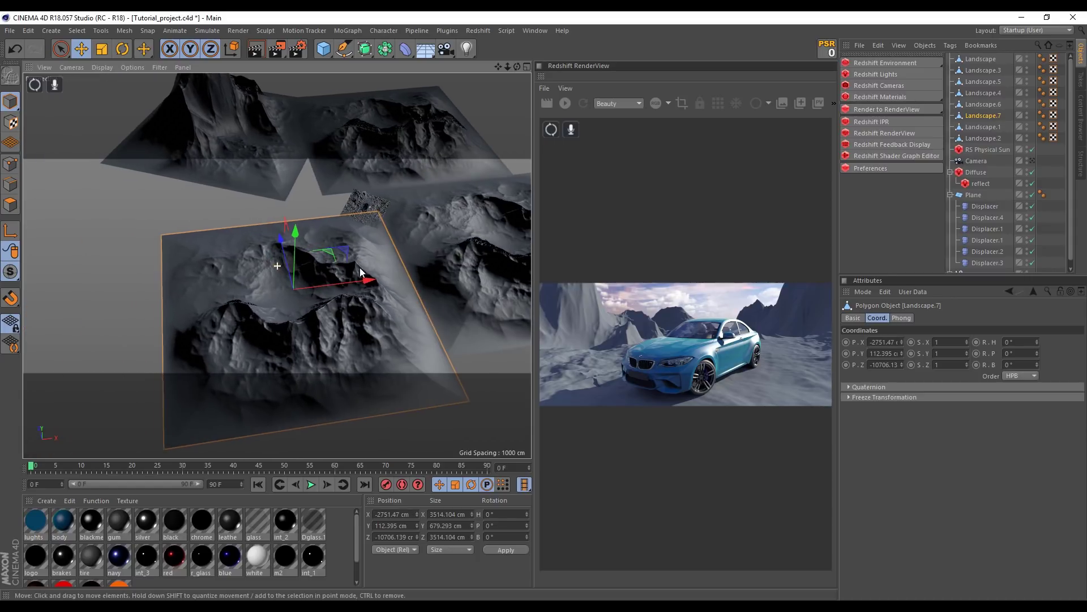
left_click(969, 116)
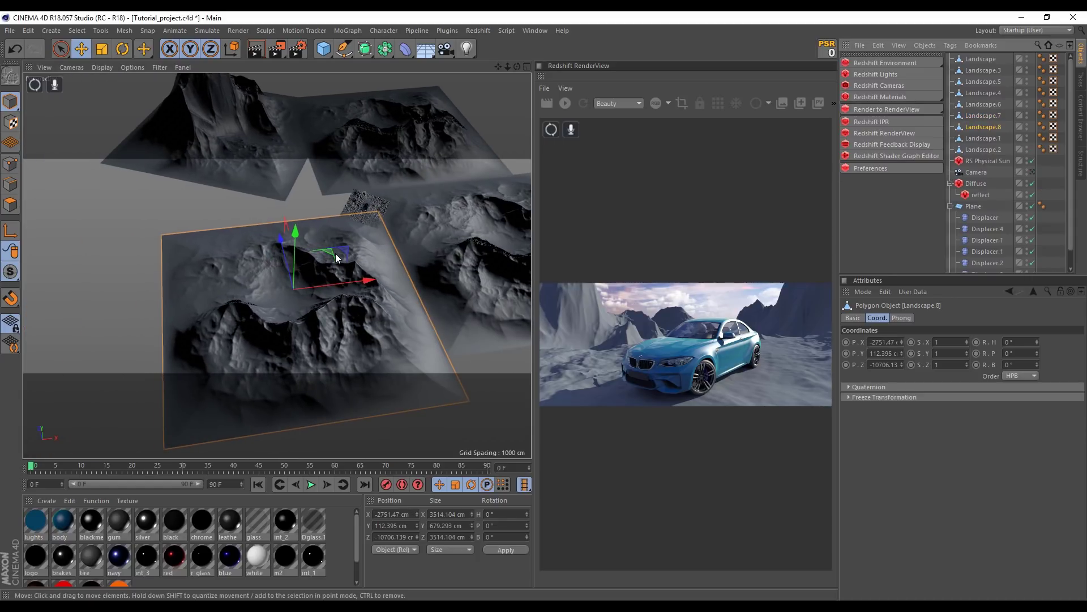
Move Landscape.8 up and back and flatten it vertically
mouse_move(331, 253)
left_mouse_down()
mouse_move(311, 234)
mouse_move(308, 157)
mouse_move(318, 160)
mouse_move(302, 193)
left_mouse_up()
left_click(103, 52)
mouse_move(198, 123)
left_mouse_down()
mouse_move(197, 177)
mouse_move(251, 234)
mouse_move(295, 239)
mouse_move(243, 211)
mouse_move(263, 209)
mouse_move(427, 314)
mouse_move(430, 294)
mouse_move(315, 278)
mouse_move(408, 300)
mouse_move(533, 254)
left_mouse_up()
left_click(81, 49)
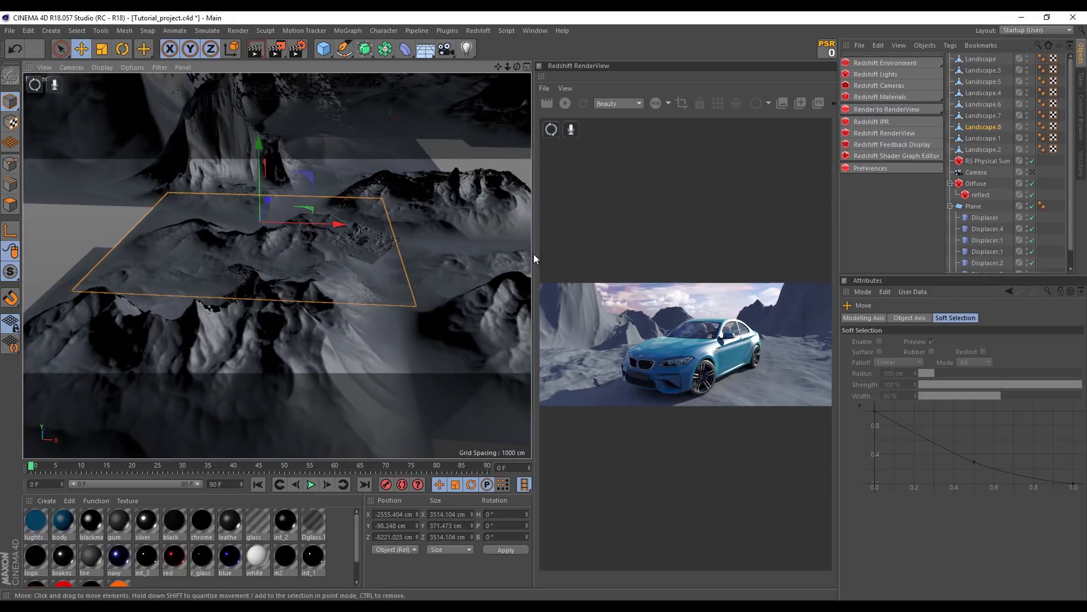
left_click(1031, 173)
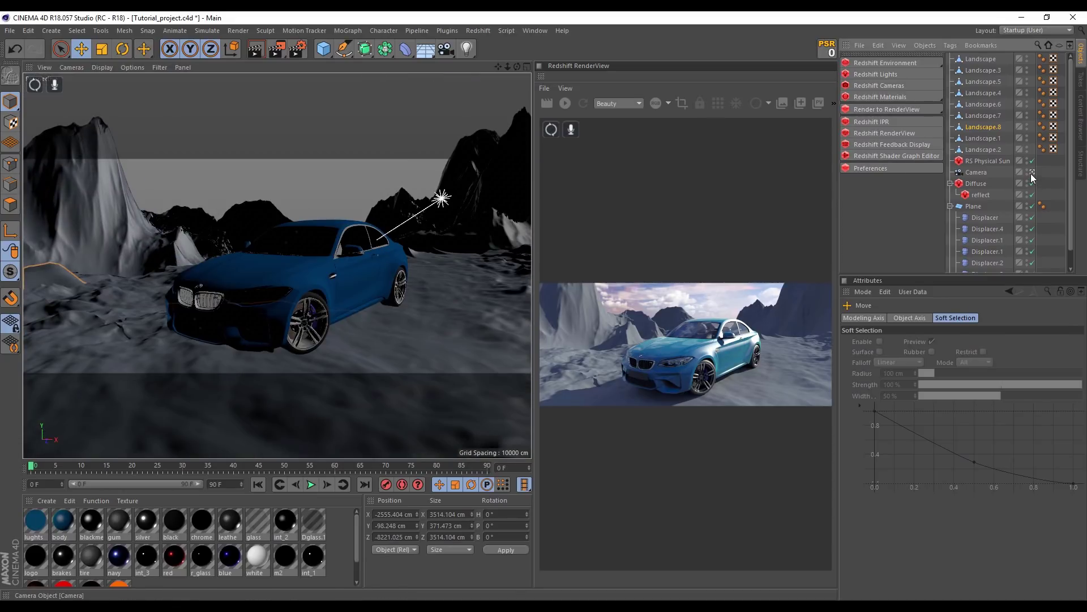
left_click(1032, 172)
Inspect the terrain, select Landscape.5, and duplicate it as Landscape.9
mouse_move(379, 274)
left_mouse_down("alt")
mouse_move(440, 255)
mouse_move(379, 301)
left_mouse_up("alt")
scroll(358, 347, "up", 2)
scroll(475, 308, "up", 2)
scroll(368, 345, "up", 4)
left_click_drag(323, 331, 70, 291, "alt")
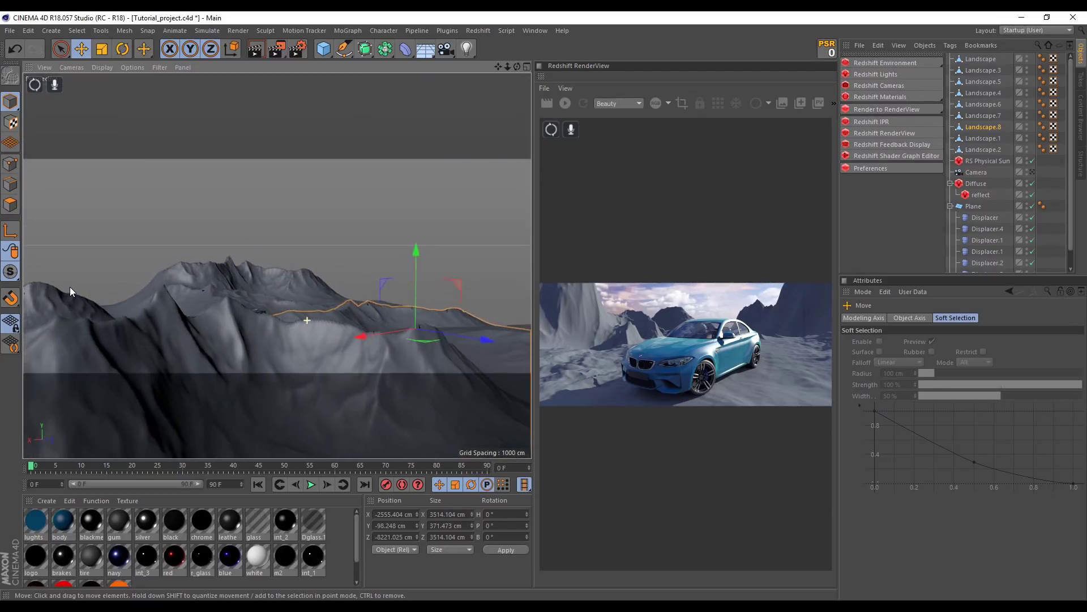
scroll(79, 290, "up", 2)
scroll(226, 315, "up", 4)
scroll(254, 233, "up", 2)
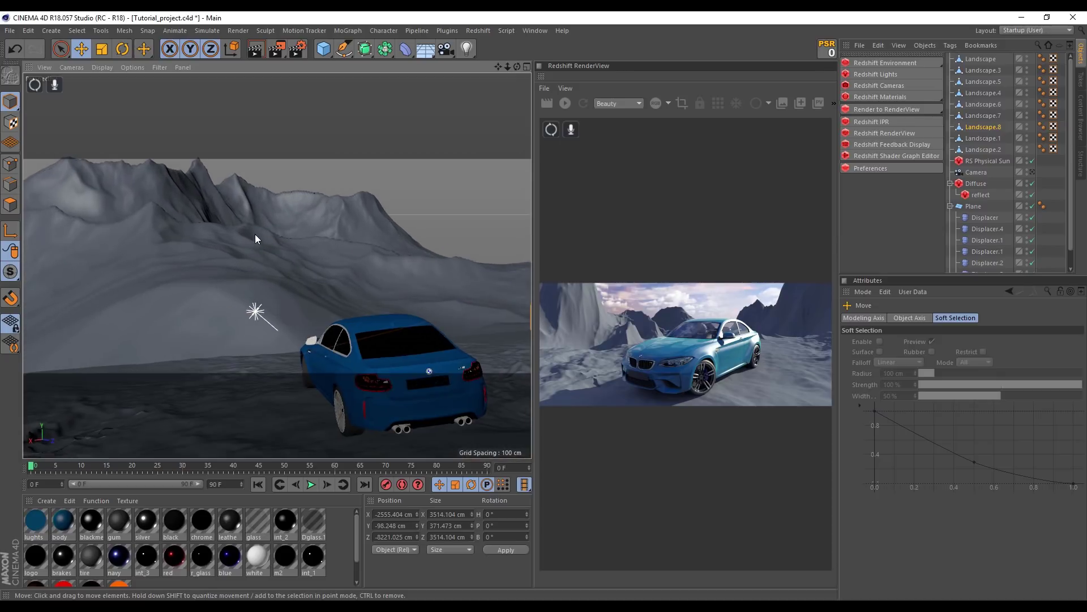
scroll(255, 233, "down", 3)
scroll(324, 273, "down", 2)
scroll(293, 291, "down", 2)
mouse_move(293, 291)
left_mouse_down("alt")
mouse_move(471, 348)
mouse_move(423, 312)
left_mouse_up("alt")
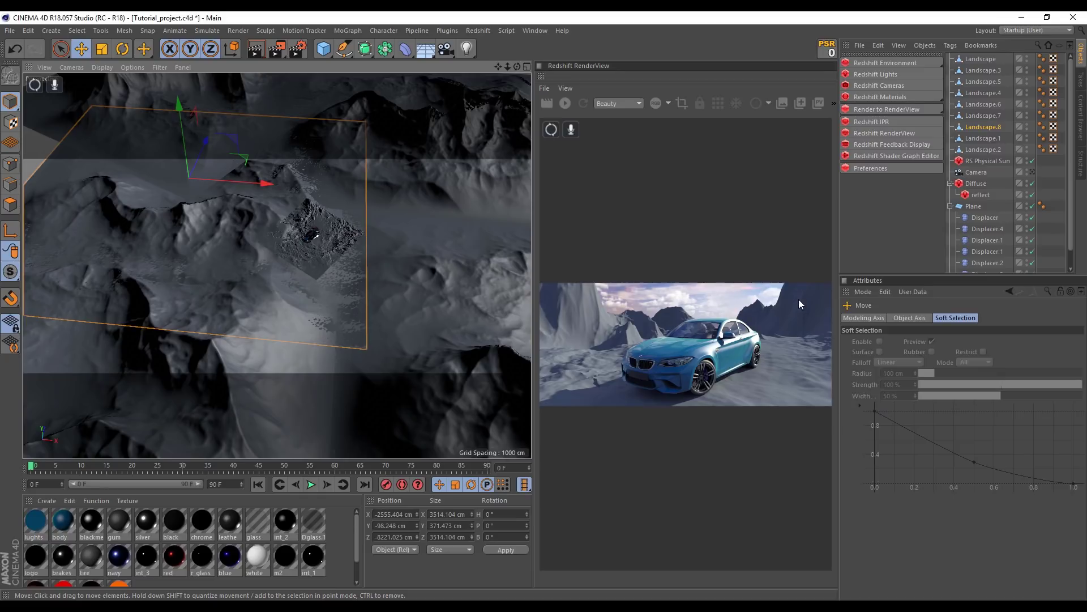
mouse_move(339, 257)
left_mouse_down("alt")
mouse_move(373, 217)
mouse_move(294, 205)
mouse_move(284, 245)
left_mouse_up("alt")
left_click(284, 246)
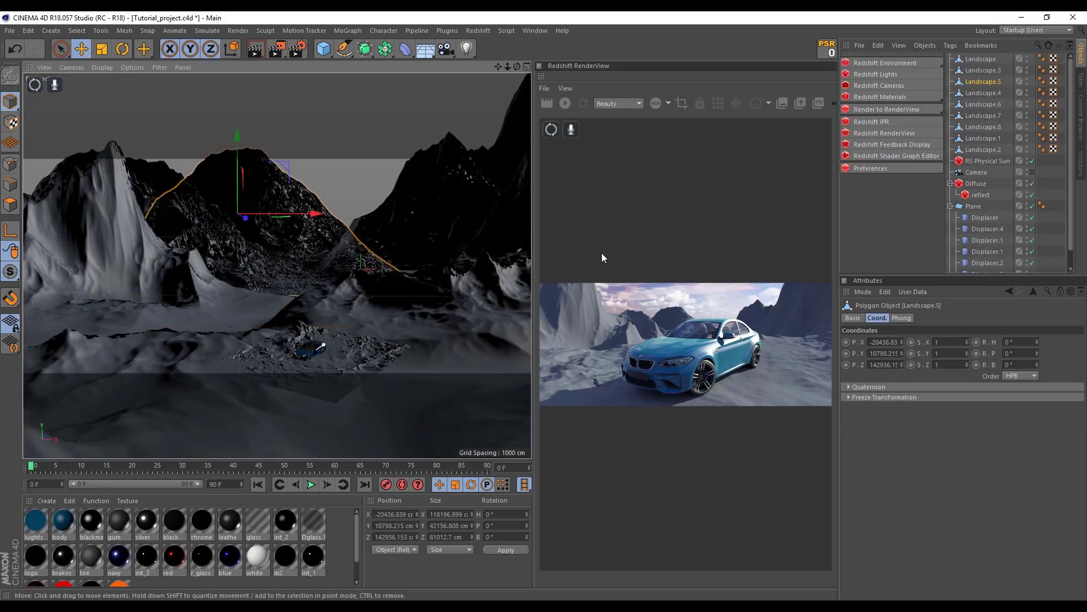
mouse_move(303, 295)
left_mouse_down("alt")
mouse_move(221, 317)
mouse_move(334, 318)
mouse_move(216, 317)
mouse_move(368, 321)
mouse_move(335, 180)
mouse_move(283, 306)
mouse_move(410, 295)
mouse_move(470, 262)
mouse_move(299, 339)
mouse_move(325, 282)
mouse_move(396, 272)
left_mouse_up("alt")
left_click_drag(978, 85, 978, 88)
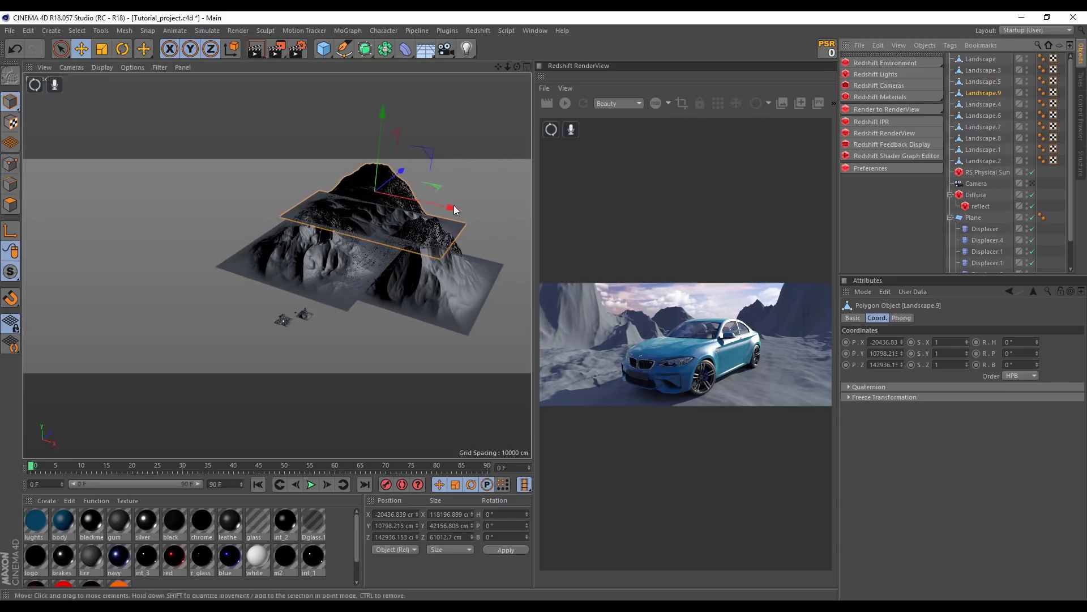
Move Landscape.9 to the left foreground and stretch it along its depth
mouse_move(432, 185)
left_mouse_down()
mouse_move(234, 291)
mouse_move(145, 291)
left_mouse_up()
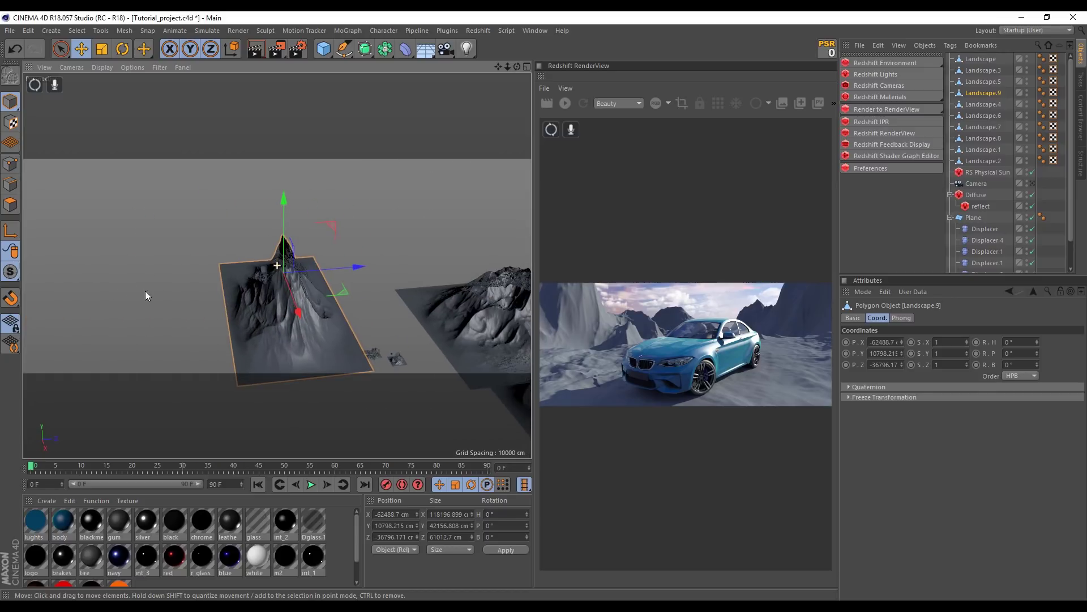
left_click(102, 49)
left_click_drag(359, 265, 441, 264)
mouse_move(339, 345)
left_mouse_down("alt")
mouse_move(400, 348)
mouse_move(277, 222)
left_mouse_up("alt")
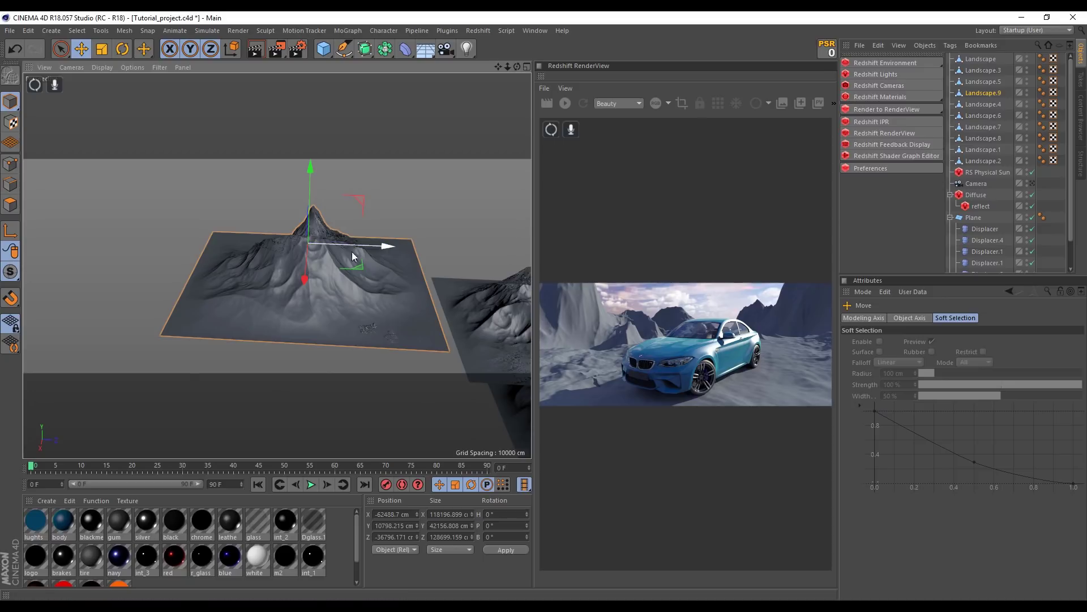
mouse_move(355, 266)
left_mouse_down()
mouse_move(476, 242)
mouse_move(287, 298)
mouse_move(511, 250)
left_mouse_up()
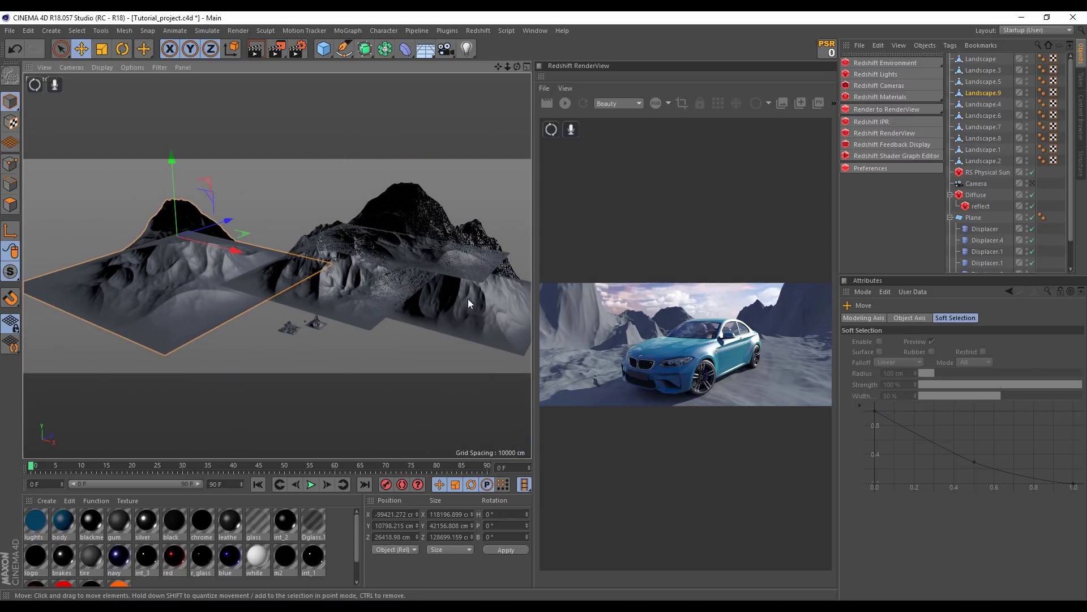
Duplicate a landscape as Landscape.10 and slide it along Z
left_click_drag(1001, 131, 986, 162, "ctrl")
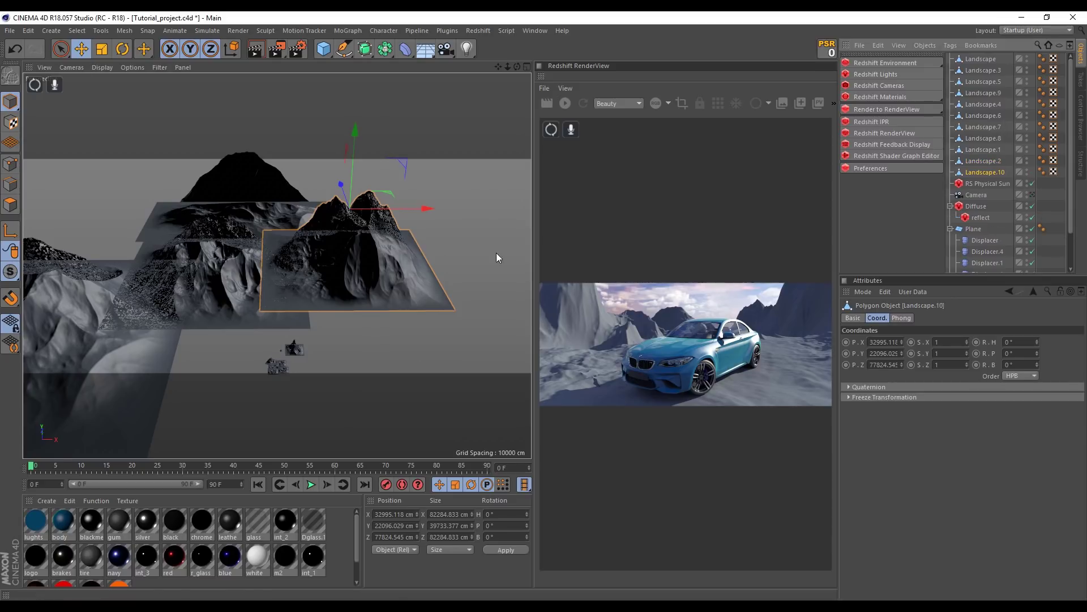
left_click_drag(496, 252, 379, 268, "alt")
mouse_move(321, 164)
left_mouse_down()
mouse_move(452, 316)
mouse_move(399, 326)
mouse_move(441, 288)
mouse_move(288, 356)
mouse_move(174, 366)
mouse_move(209, 278)
mouse_move(286, 275)
mouse_move(282, 250)
mouse_move(191, 222)
mouse_move(188, 259)
mouse_move(263, 266)
mouse_move(331, 189)
mouse_move(220, 165)
left_mouse_up()
Add Landscape.11 turned to a -108.375° heading and check the gaps
key("r")
scroll(306, 223, "up", 3)
scroll(351, 284, "up", 2)
mouse_move(371, 325)
left_mouse_down("alt")
mouse_move(376, 251)
mouse_move(417, 296)
mouse_move(468, 305)
left_mouse_up("alt")
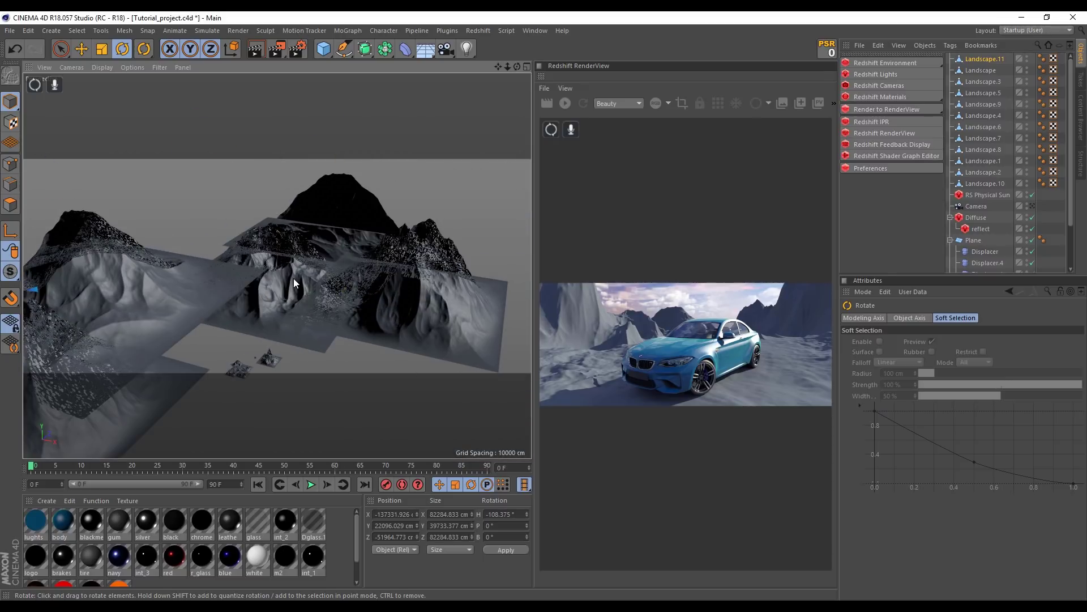
Duplicate Landscape as Landscape.12, scale it 190%, and move it back and up
left_click(293, 277)
left_click_drag(979, 73, 978, 77, "ctrl")
left_click(81, 49)
mouse_move(175, 147)
left_mouse_down("alt")
mouse_move(193, 340)
mouse_move(507, 274)
mouse_move(86, 347)
mouse_move(133, 320)
mouse_move(305, 280)
mouse_move(255, 266)
mouse_move(331, 309)
mouse_move(433, 303)
mouse_move(410, 284)
mouse_move(425, 297)
left_mouse_up("alt")
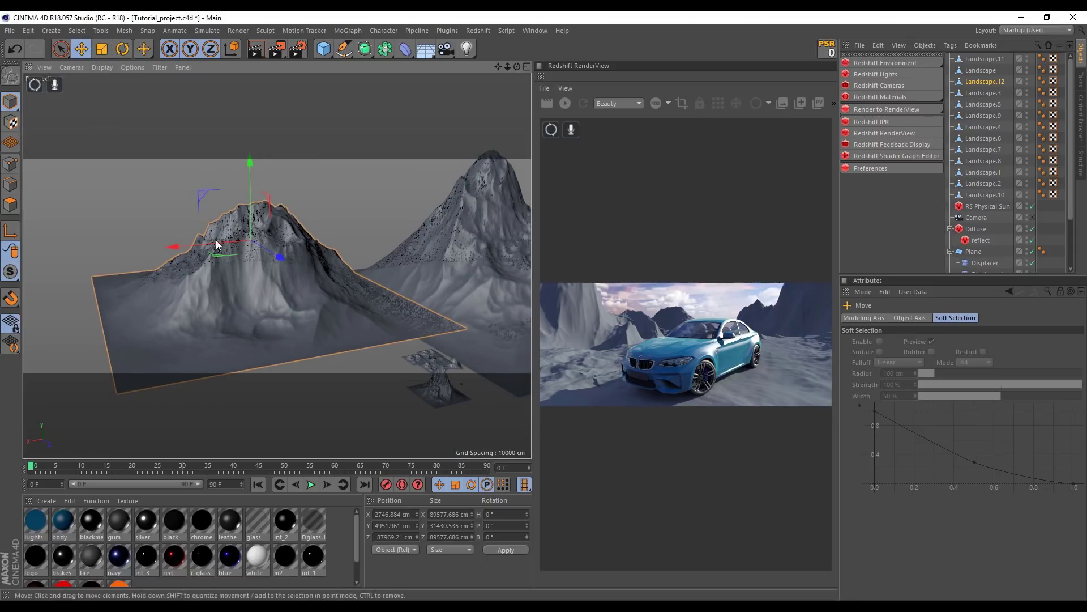
left_click_drag(221, 259, 5, 184)
key("t")
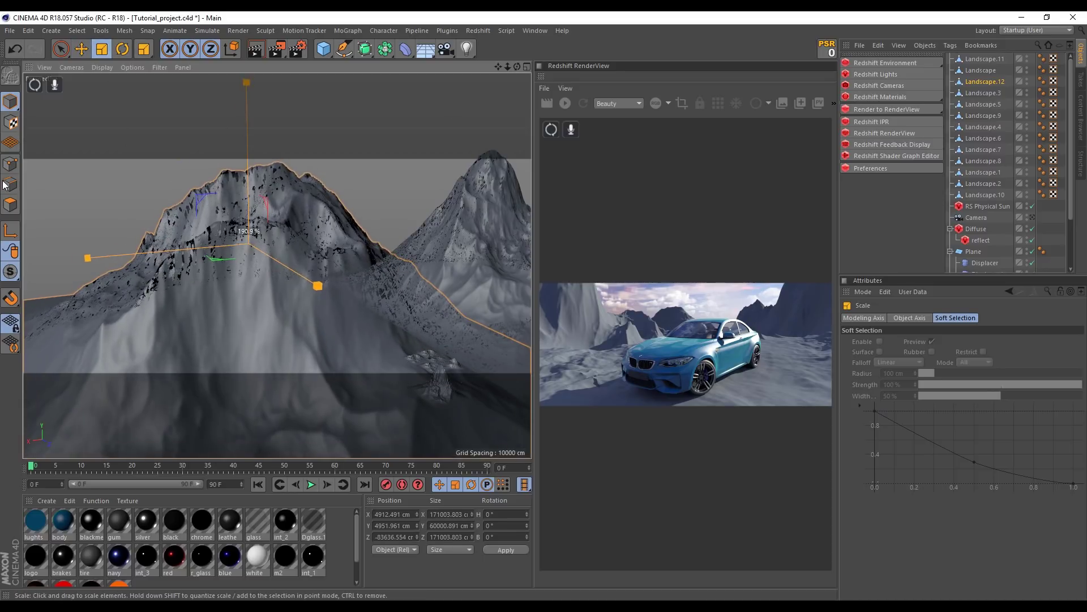
mouse_move(277, 239)
left_mouse_down()
mouse_move(208, 233)
mouse_move(323, 291)
mouse_move(436, 300)
mouse_move(413, 313)
mouse_move(453, 315)
mouse_move(274, 259)
left_mouse_up()
mouse_move(162, 215)
left_mouse_down()
mouse_move(172, 146)
mouse_move(375, 265)
mouse_move(410, 304)
mouse_move(293, 321)
left_mouse_up()
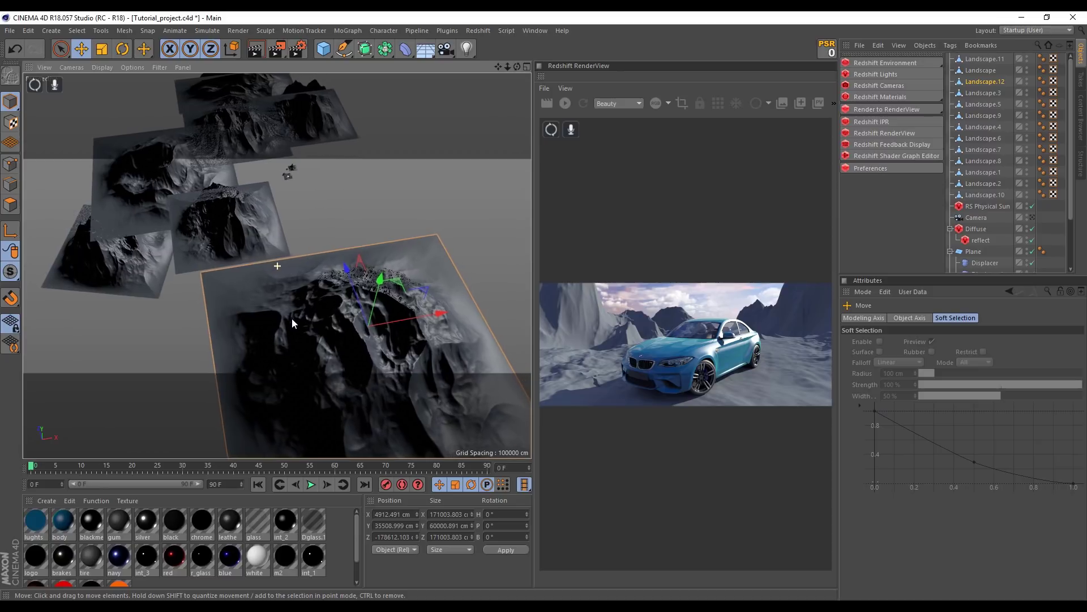
mouse_move(400, 290)
left_mouse_down()
mouse_move(449, 198)
mouse_move(471, 108)
left_mouse_up()
Copy Landscape.12 as Landscape.13 at X 113872.695, Y 35508.999, Z -32760.634 cm, then view through the camera
key("ctrl+c")
key("ctrl+v")
left_click_drag(322, 137, 453, 148, "alt")
left_click(1032, 228)
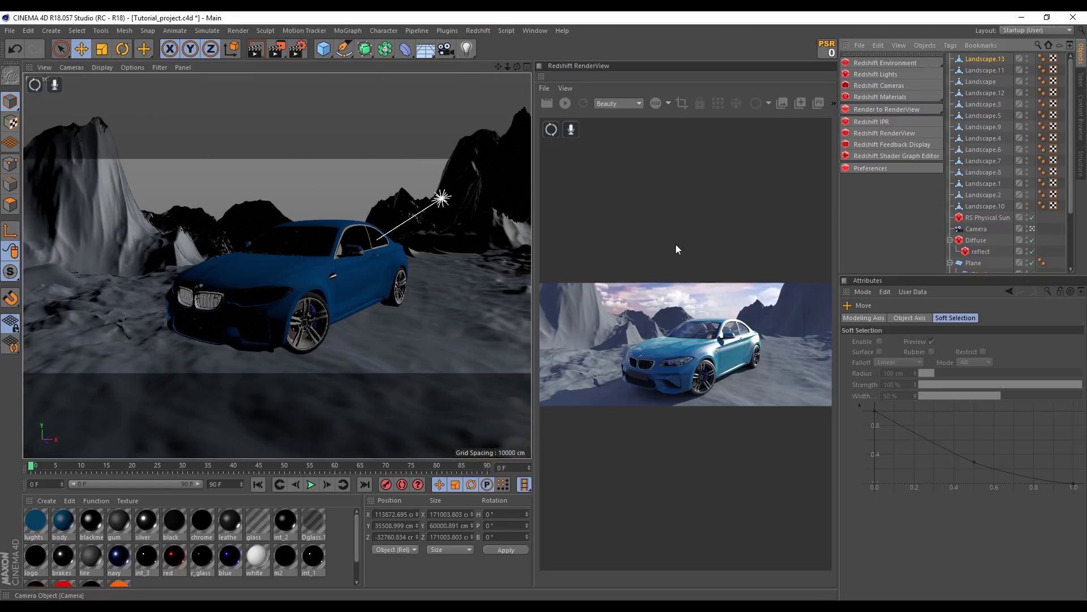
Run the interactive Redshift preview of the expanded terrain, save, then stop the preview
left_click(565, 102)
key("ctrl+s")
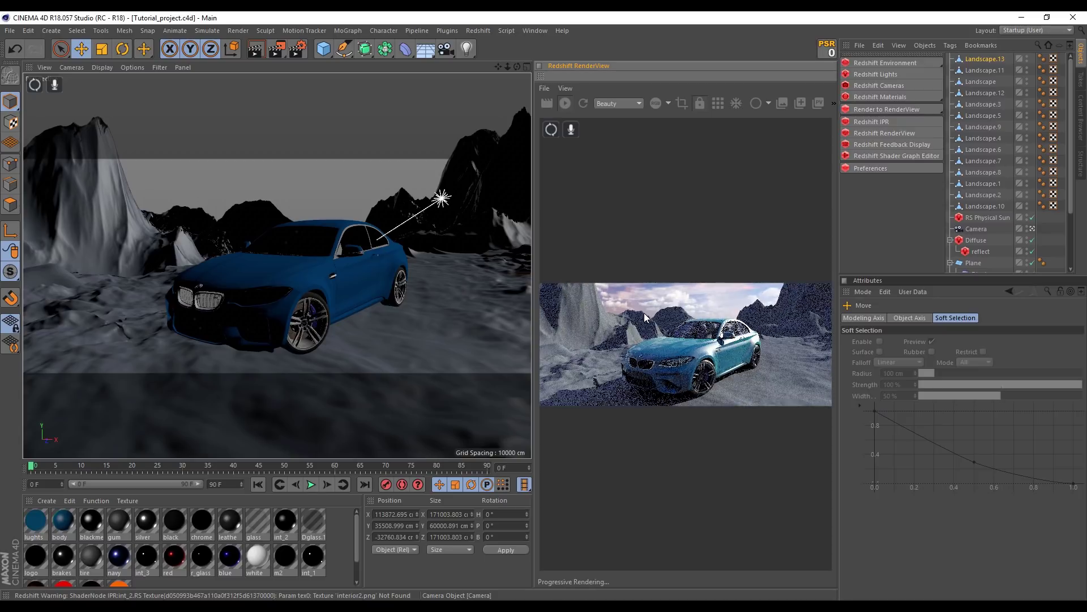
left_click(566, 104)
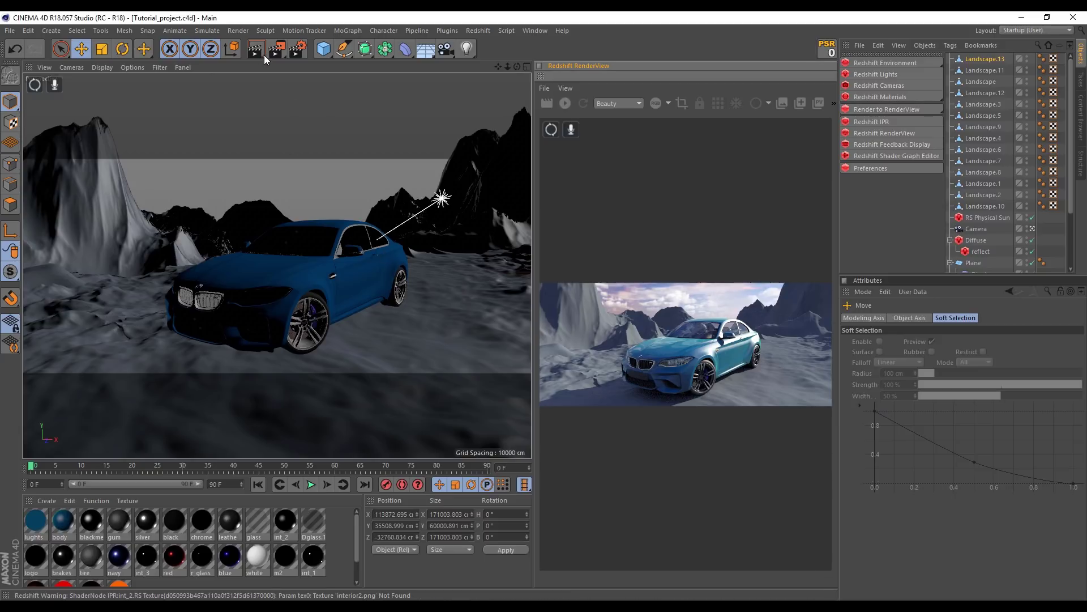
Check the Redshift sampling settings, then render the final image to the Picture Viewer
left_click(296, 50)
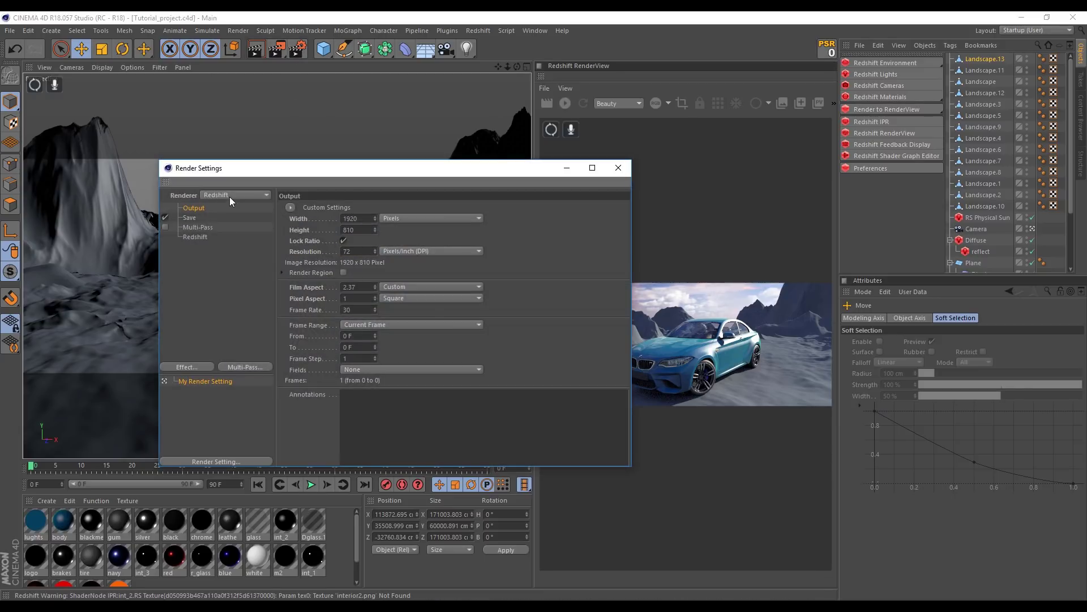
left_click_drag(243, 179, 340, 171)
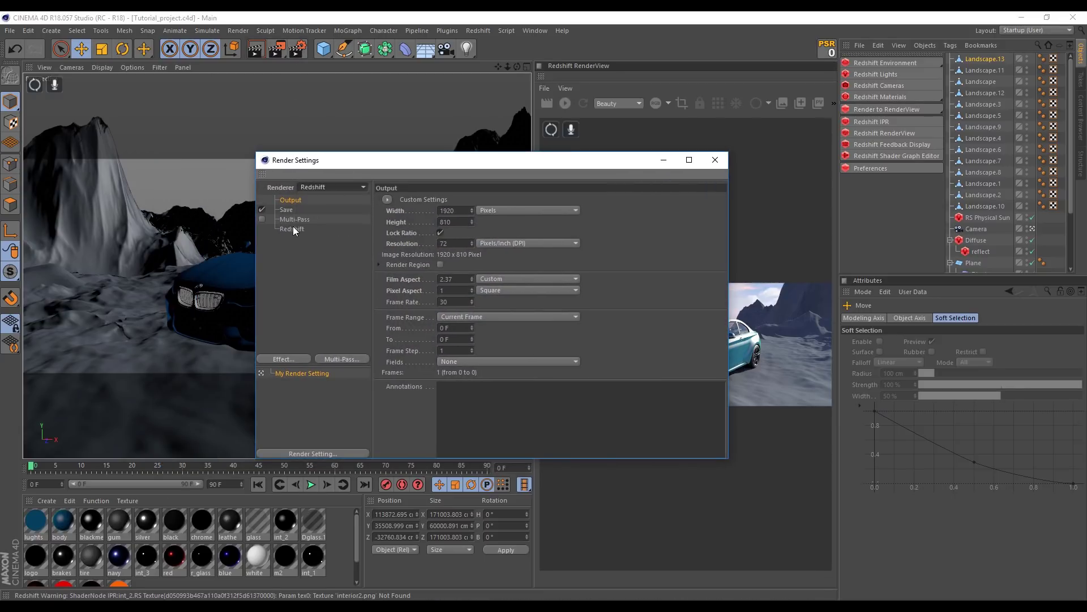
left_click(292, 229)
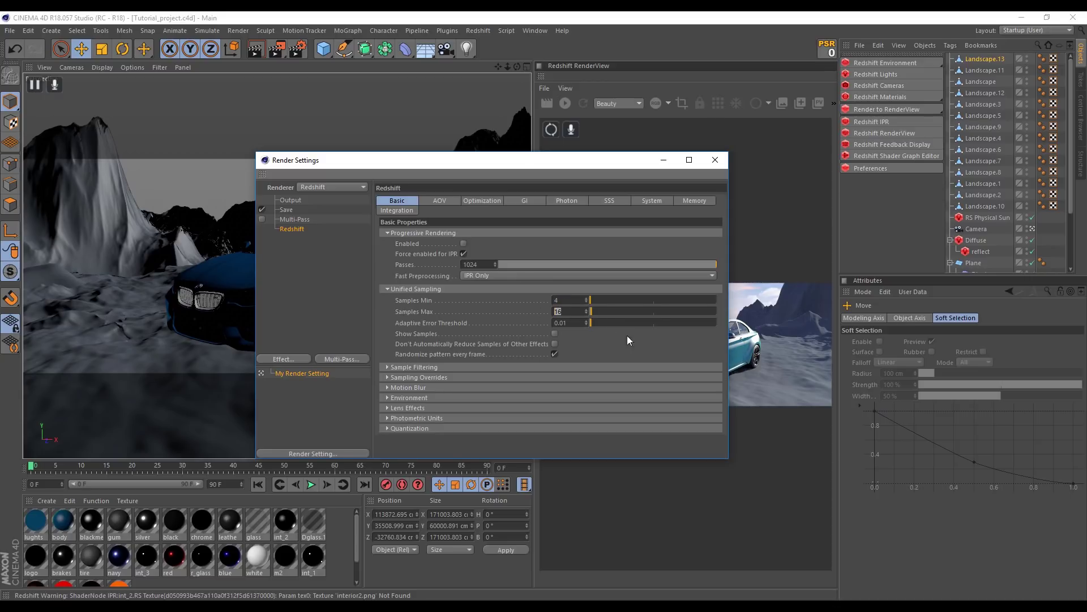
left_click(715, 161)
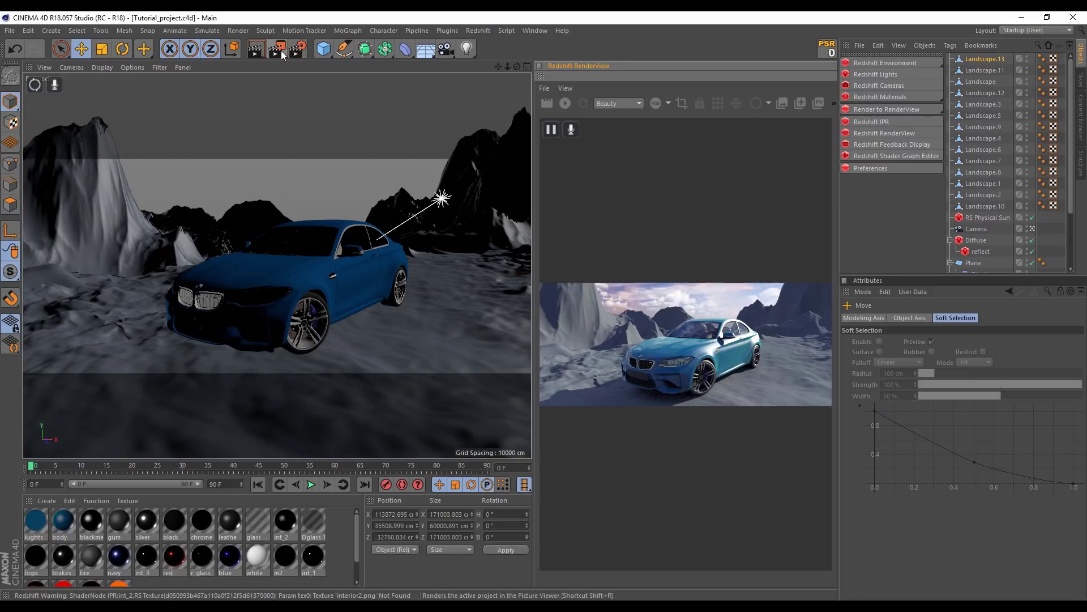
left_click(281, 49)
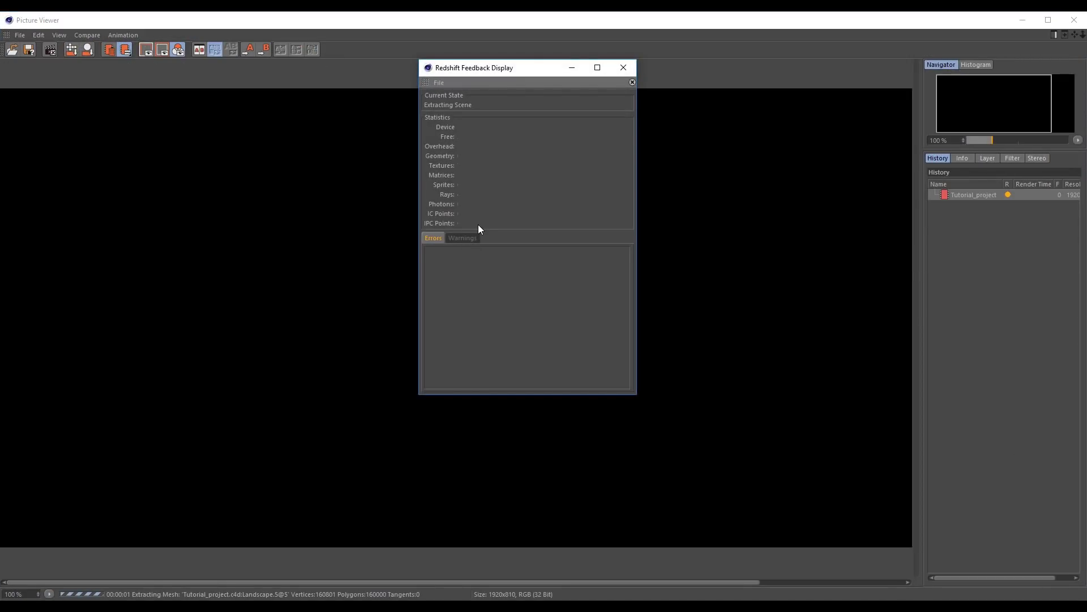
Check the render warnings, then pan and zoom around the finished 1920x810 render
left_click(472, 239)
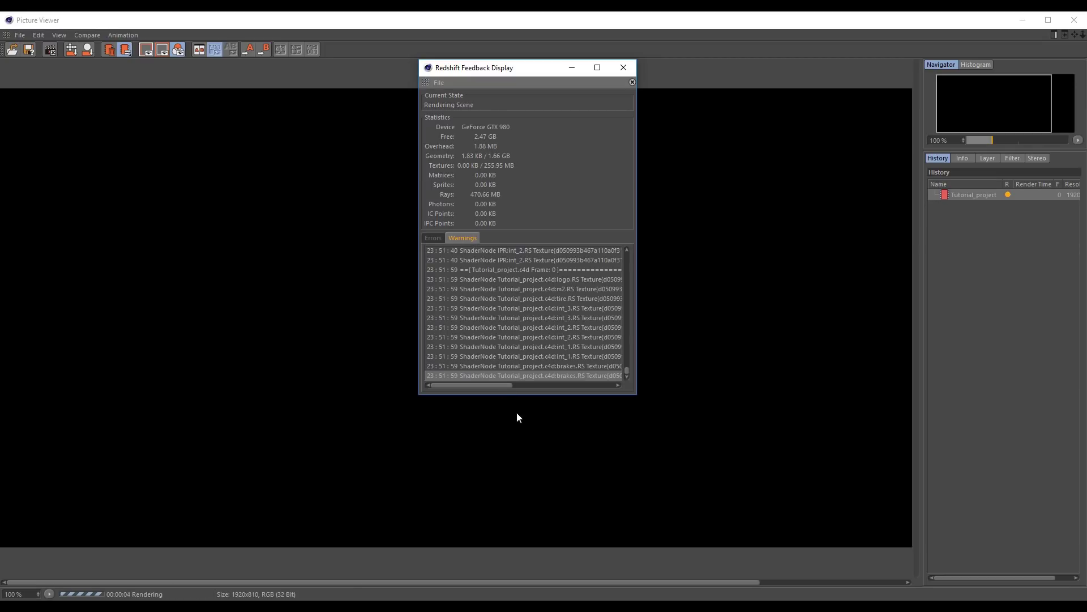
left_click_drag(500, 385, 572, 386)
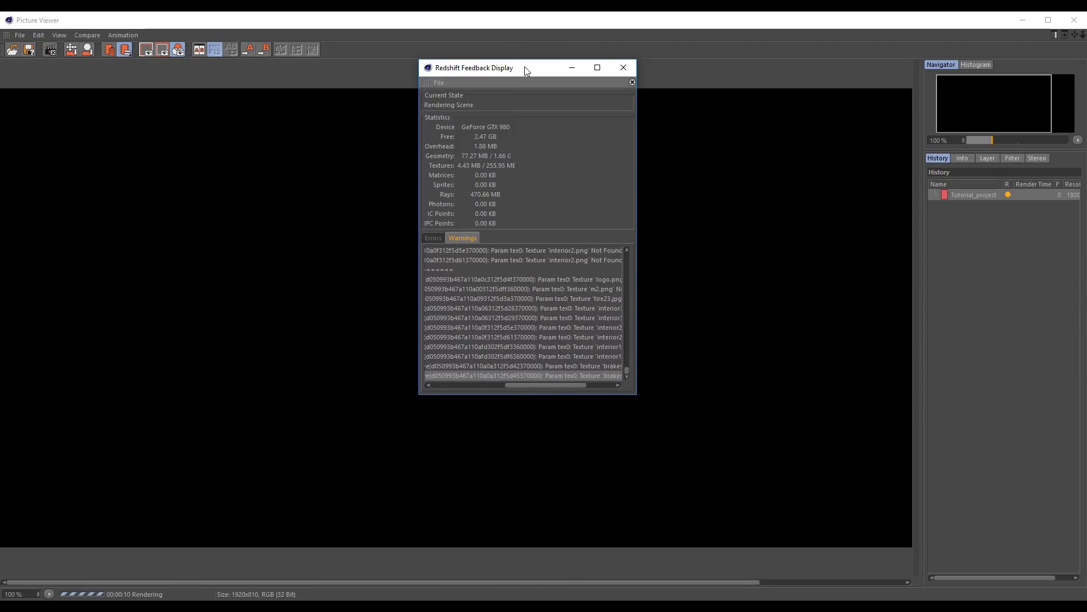
left_click_drag(526, 70, 982, 150)
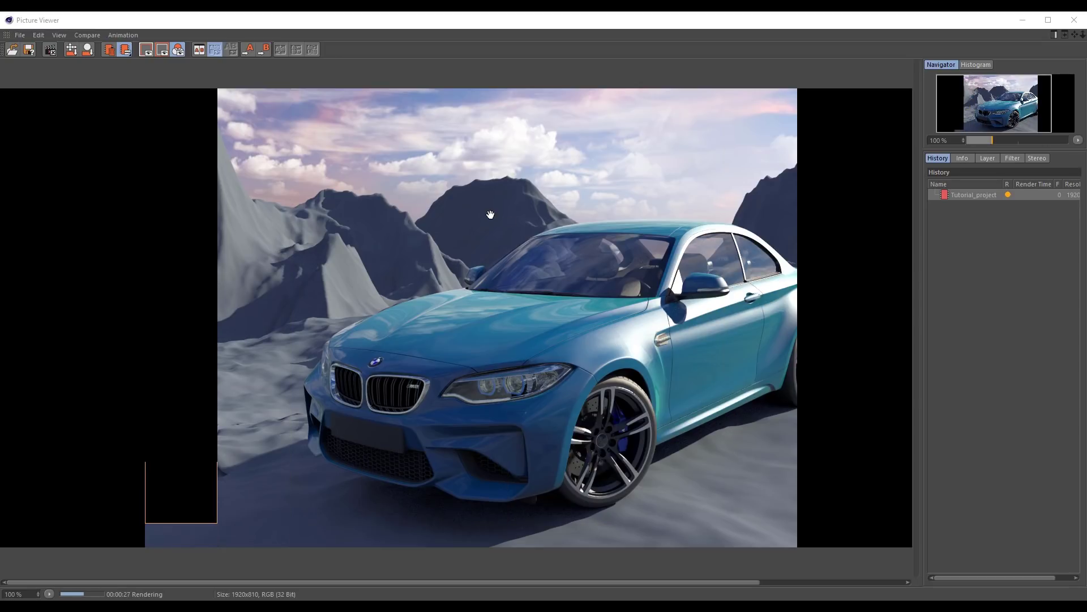
left_click_drag(702, 254, 602, 186)
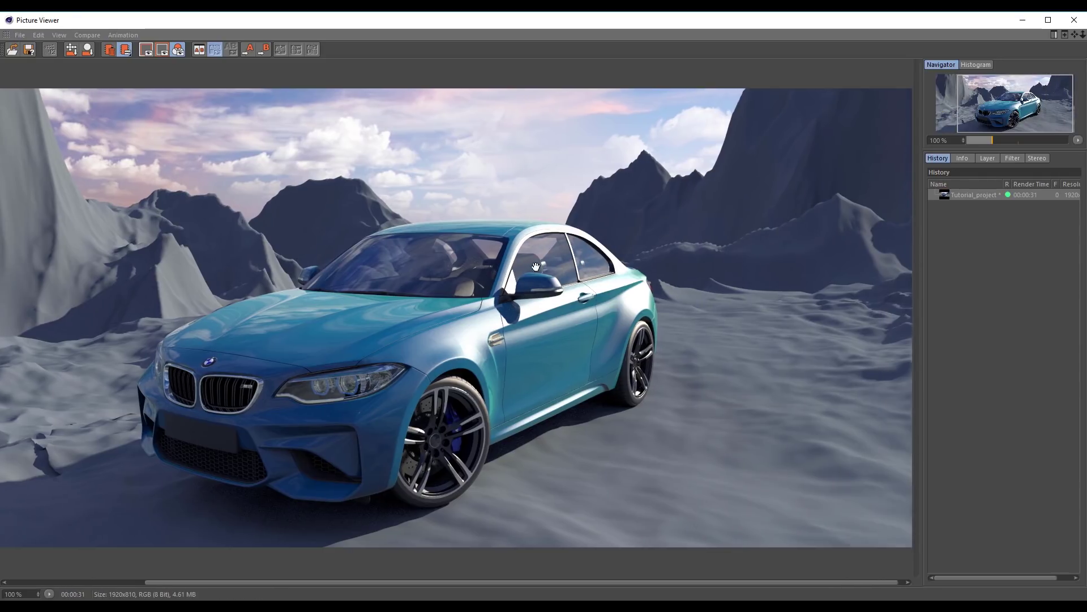
mouse_move(567, 272)
left_mouse_down()
mouse_move(709, 275)
mouse_move(558, 307)
mouse_move(368, 305)
mouse_move(440, 312)
mouse_move(414, 313)
left_mouse_up()
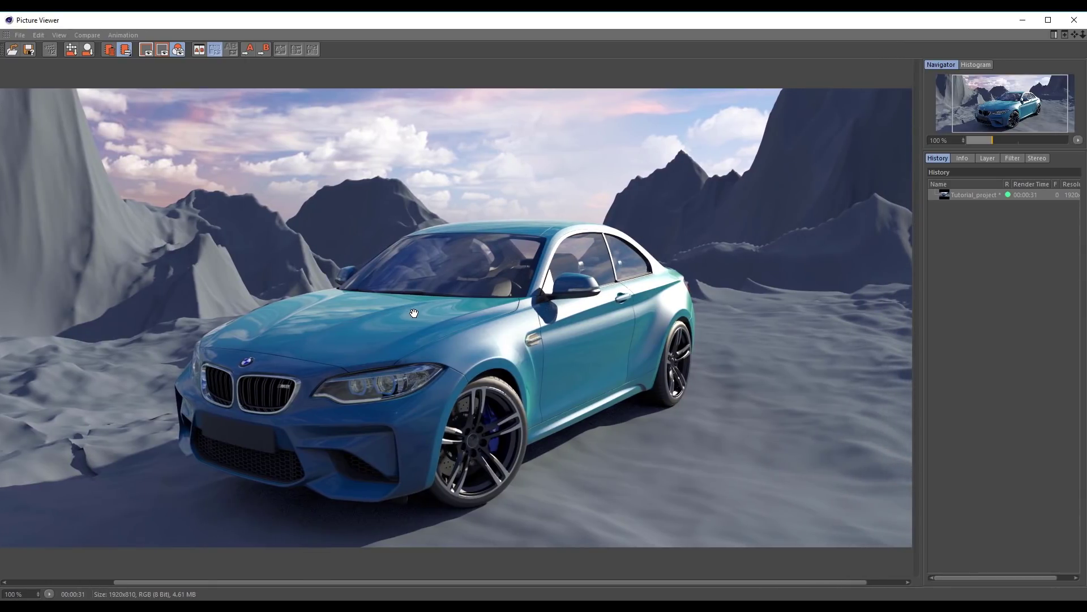
scroll(445, 414, "up", 1)
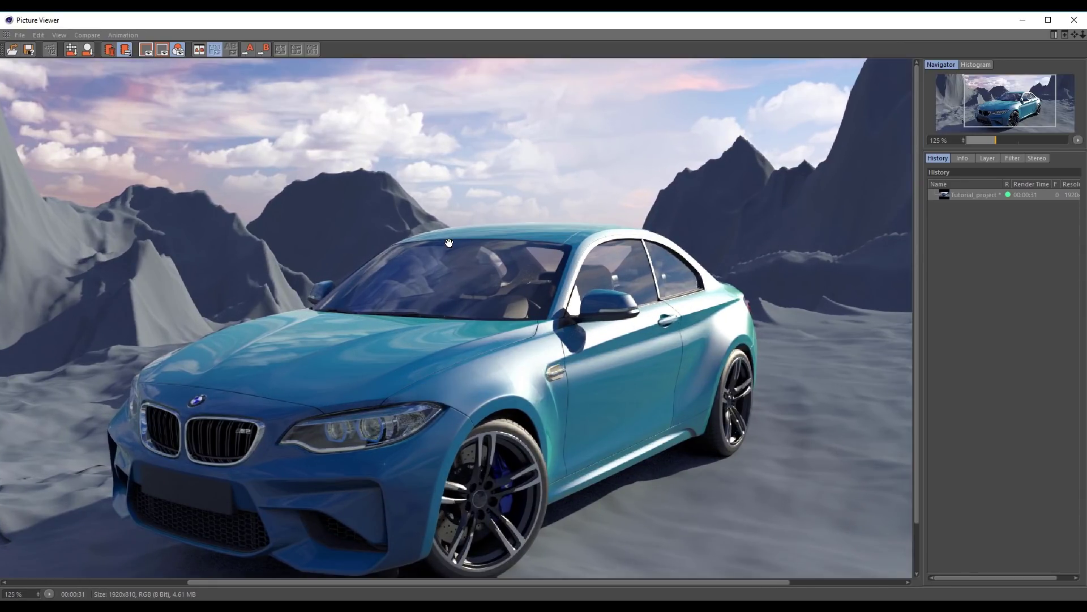
scroll(457, 385, "up", 1)
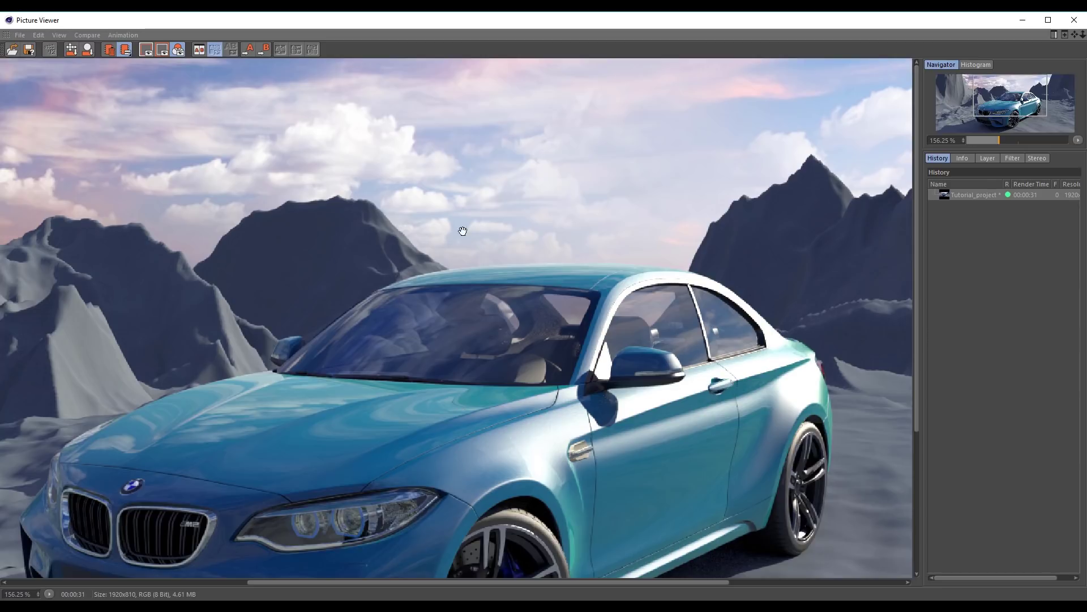
left_click_drag(463, 231, 473, 128)
left_click_drag(539, 102, 481, 5)
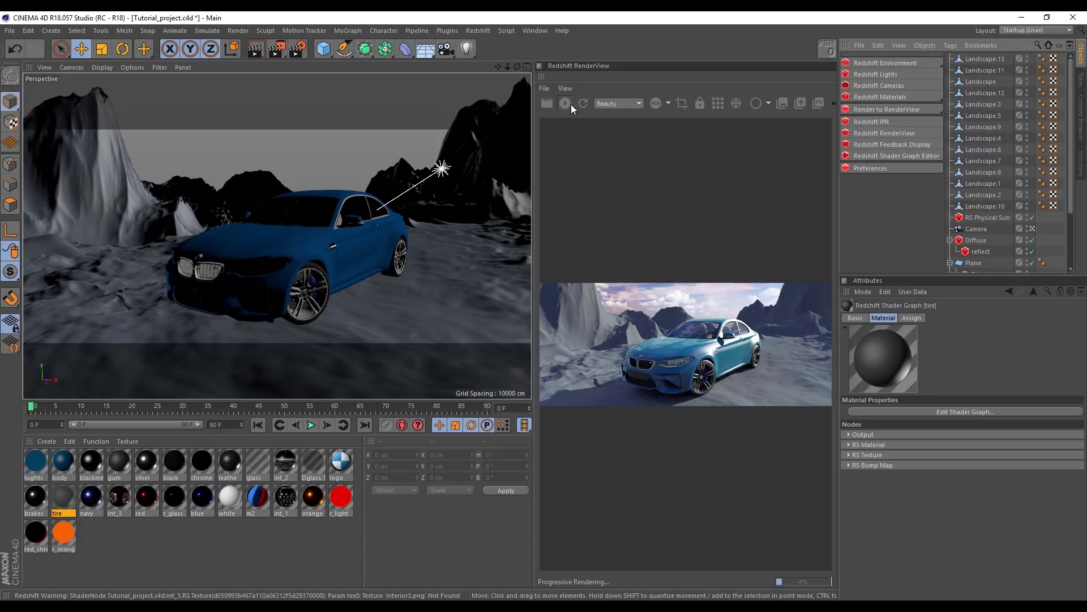
Stop the Redshift live preview and bring the Picture Viewer back to the front
left_click(567, 104)
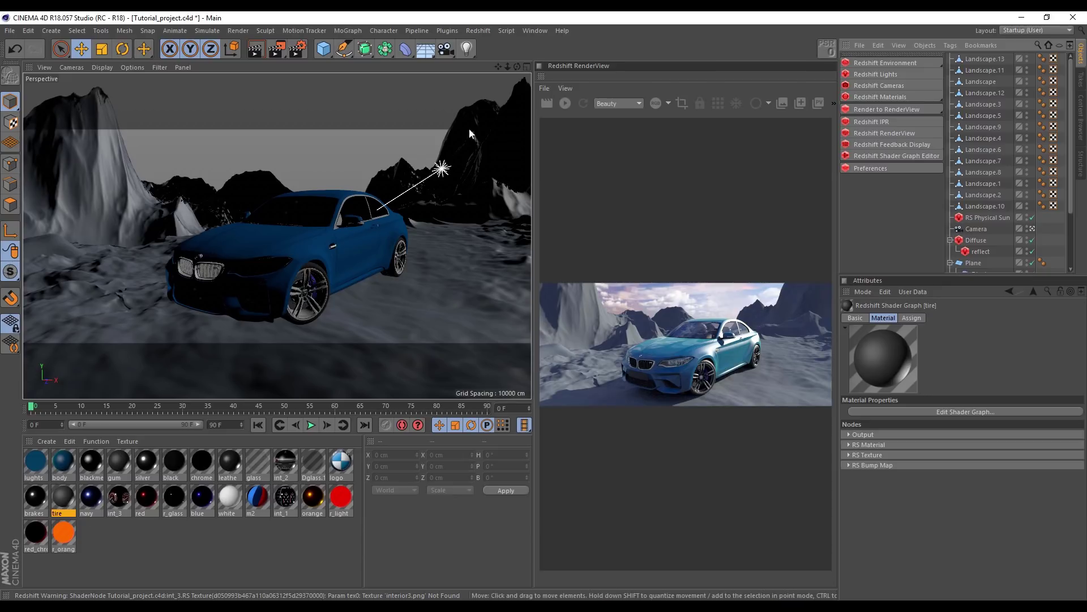
left_click(532, 30)
left_click(562, 232)
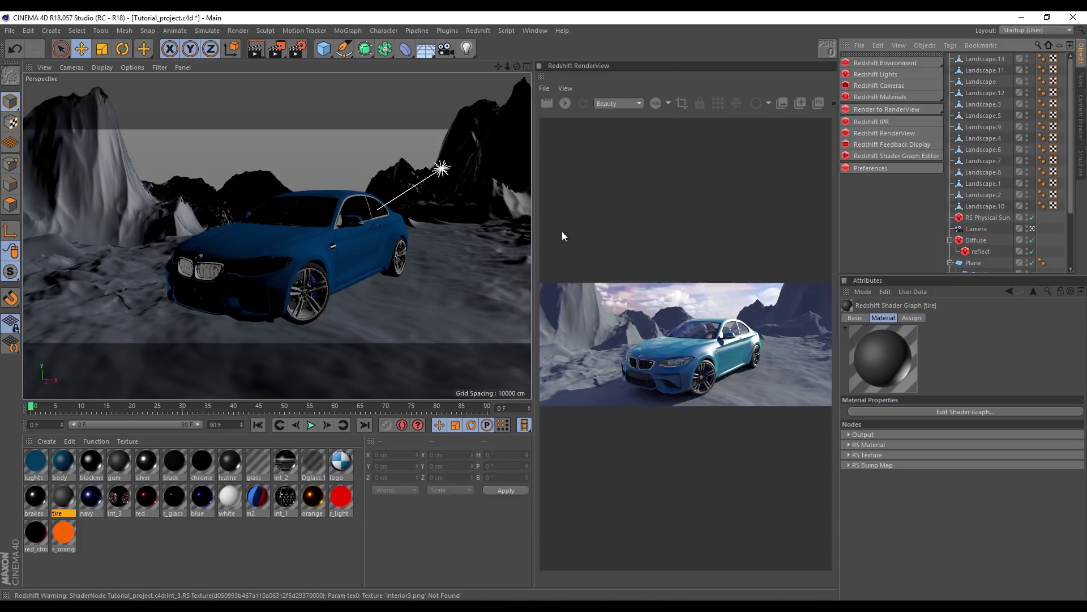
Pan and zoom in on the newest render's front wheel and tire, then close the Picture Viewer
left_click_drag(633, 366, 527, 355)
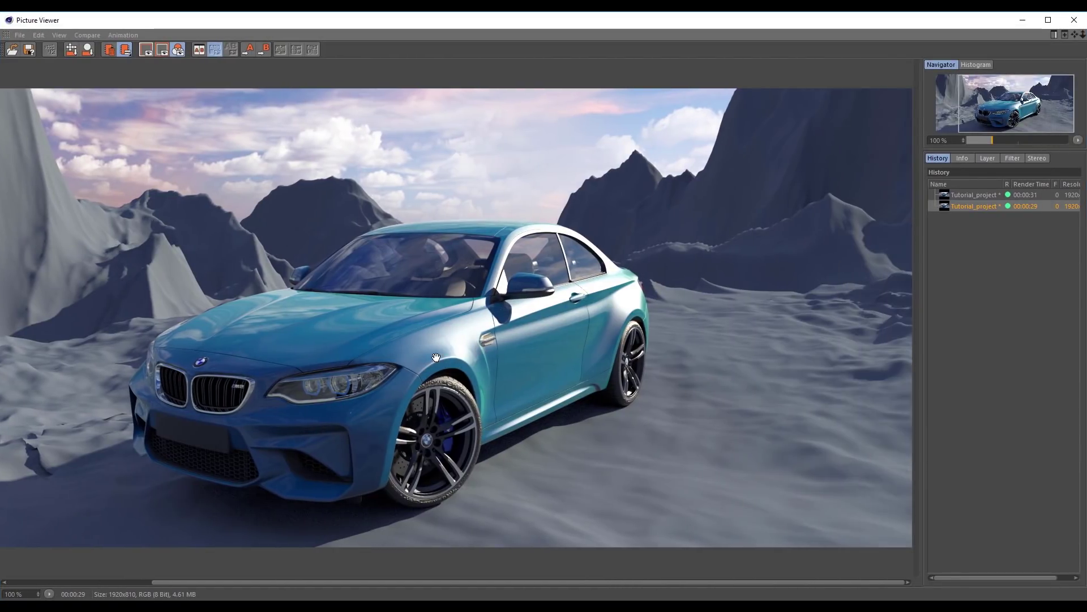
left_click_drag(434, 357, 580, 361)
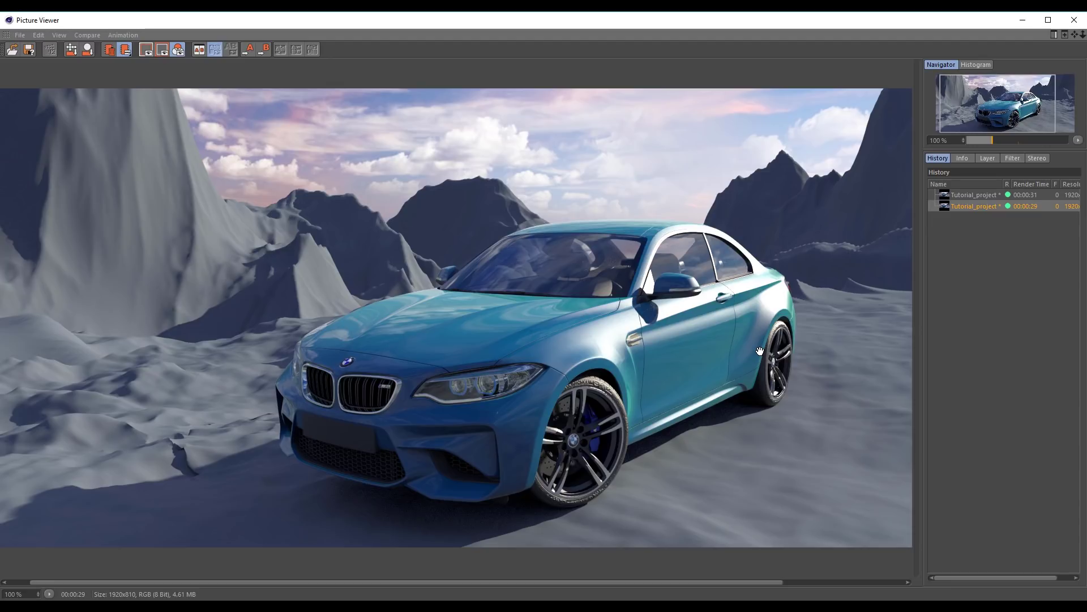
left_click_drag(835, 262, 598, 260)
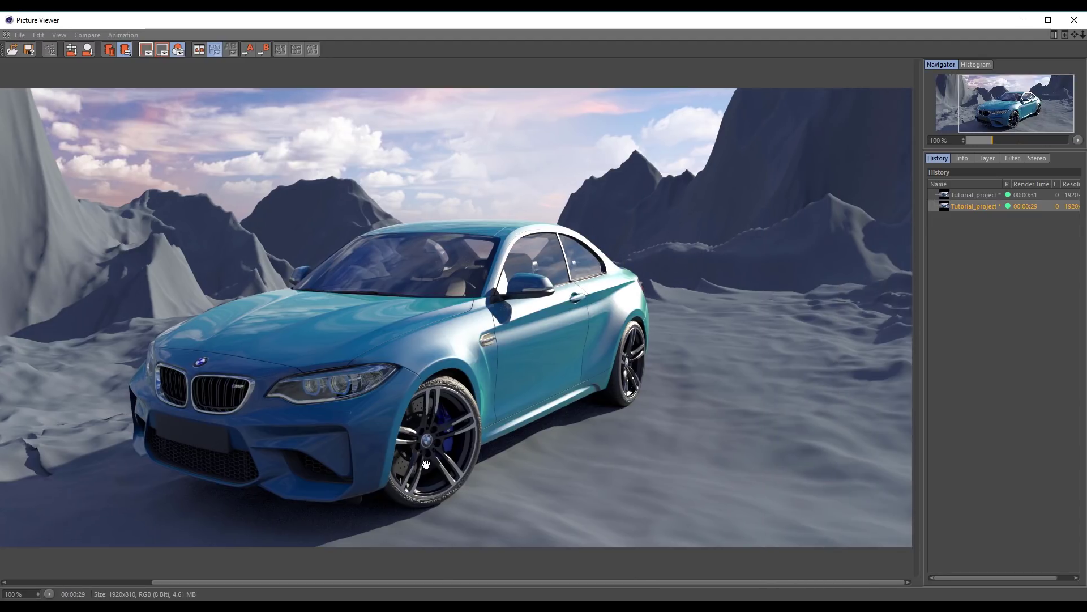
scroll(426, 464, "up", 5)
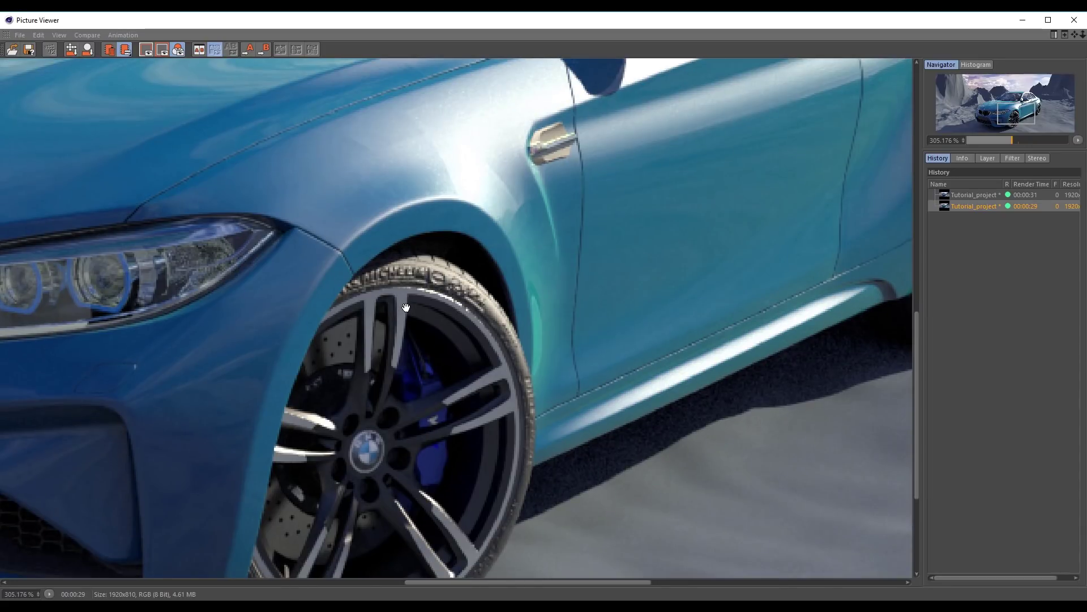
left_click(1072, 21)
Set the tire material's RS Bump Map Height Scale to 0.204
double_click(64, 501)
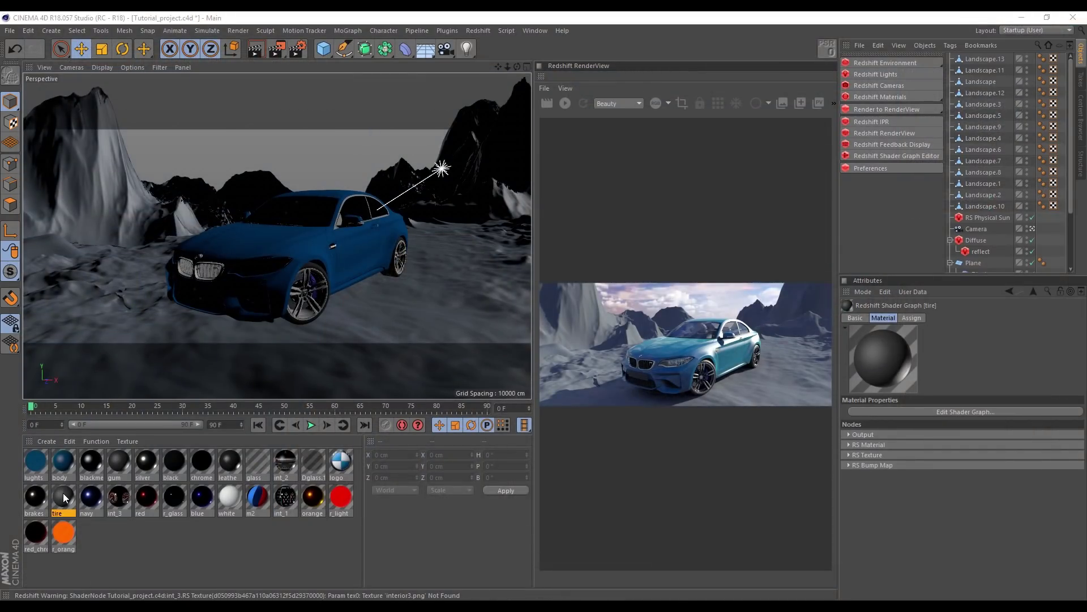
left_click(270, 181)
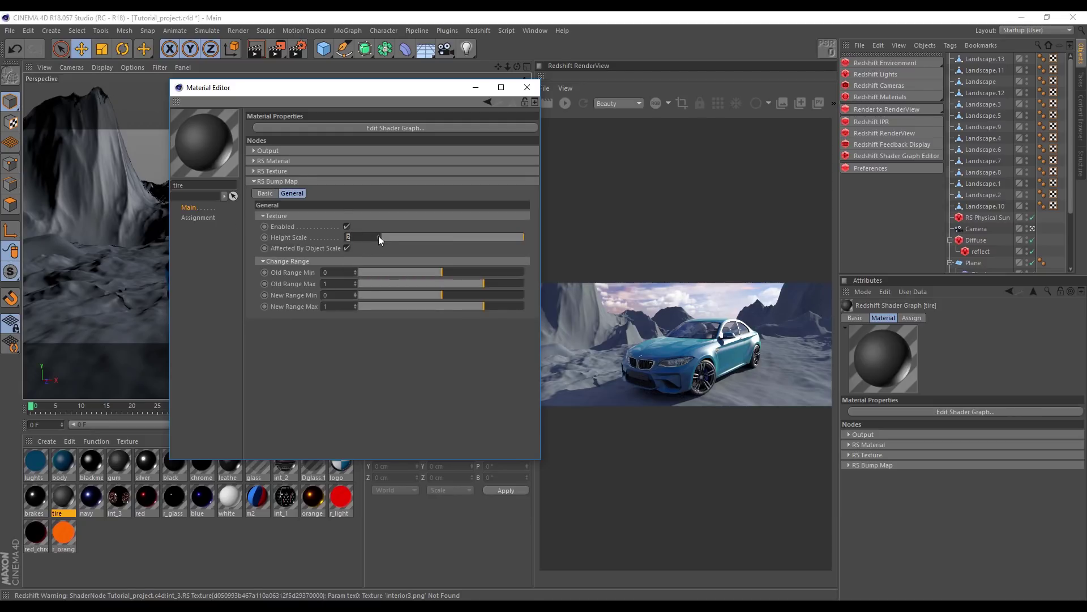
key("Return")
left_click(527, 87)
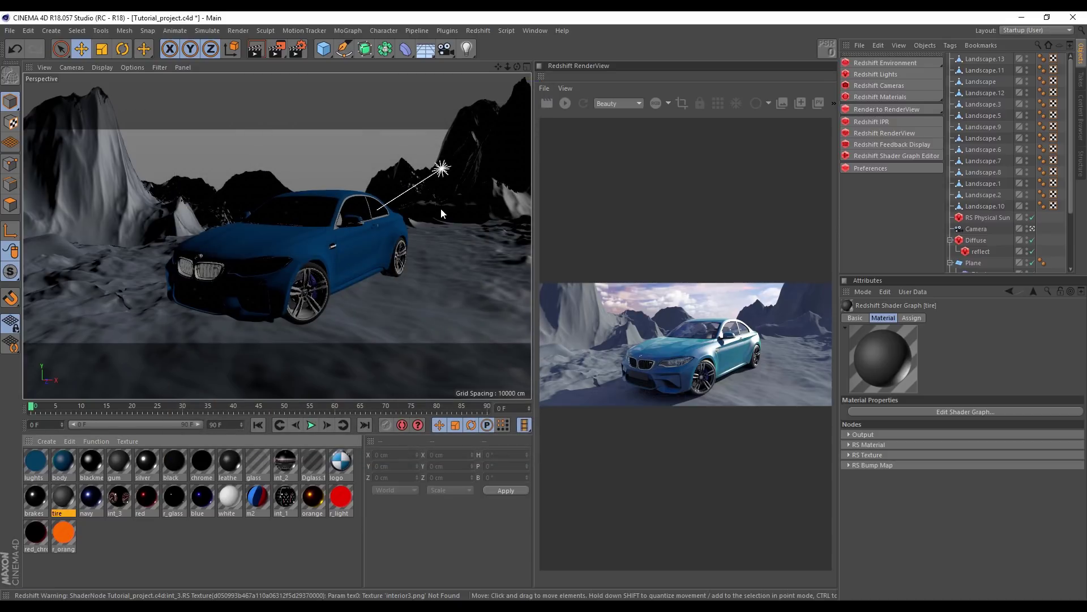
Save the project and start a new render in the Picture Viewer
key("ctrl+s")
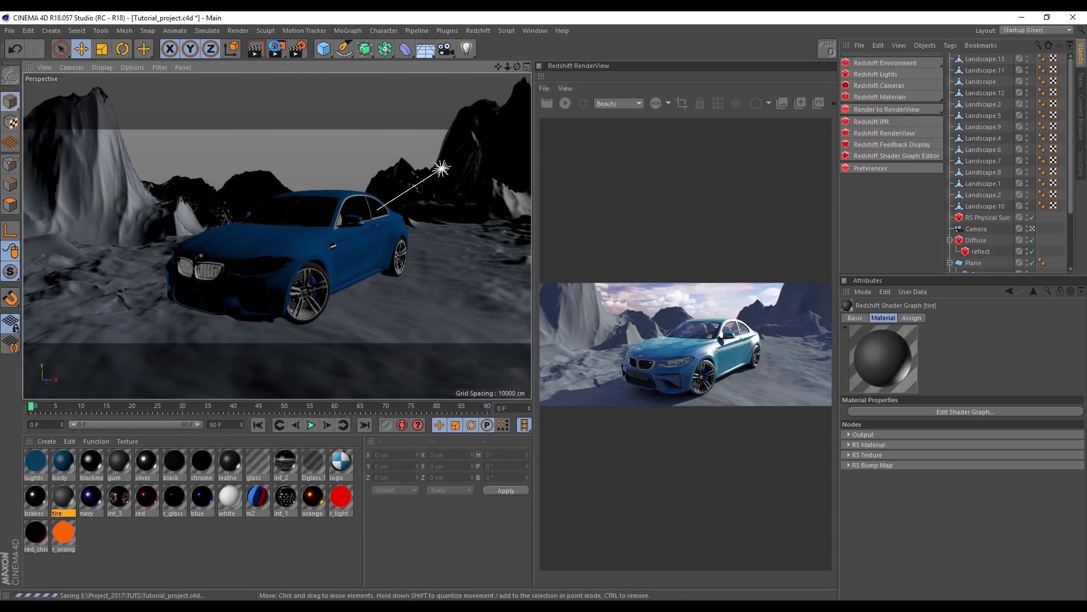
left_click(297, 49)
scroll(466, 374, "down", 1)
scroll(465, 374, "down", 2)
scroll(465, 372, "down", 1)
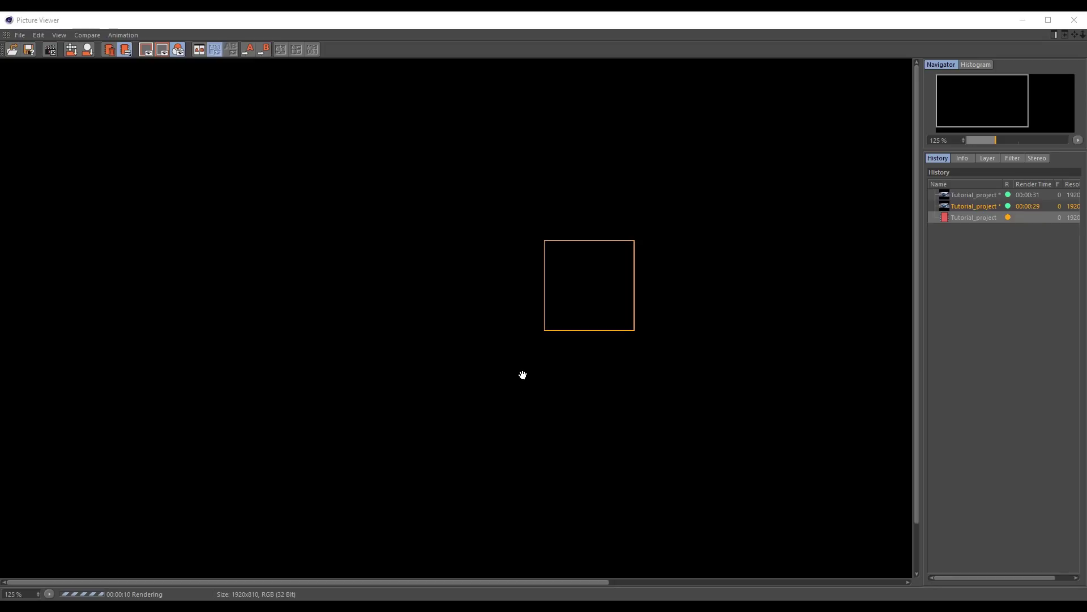
Once the render finishes, switch between it and the earlier 29-second render in History
scroll(522, 375, "down", 1)
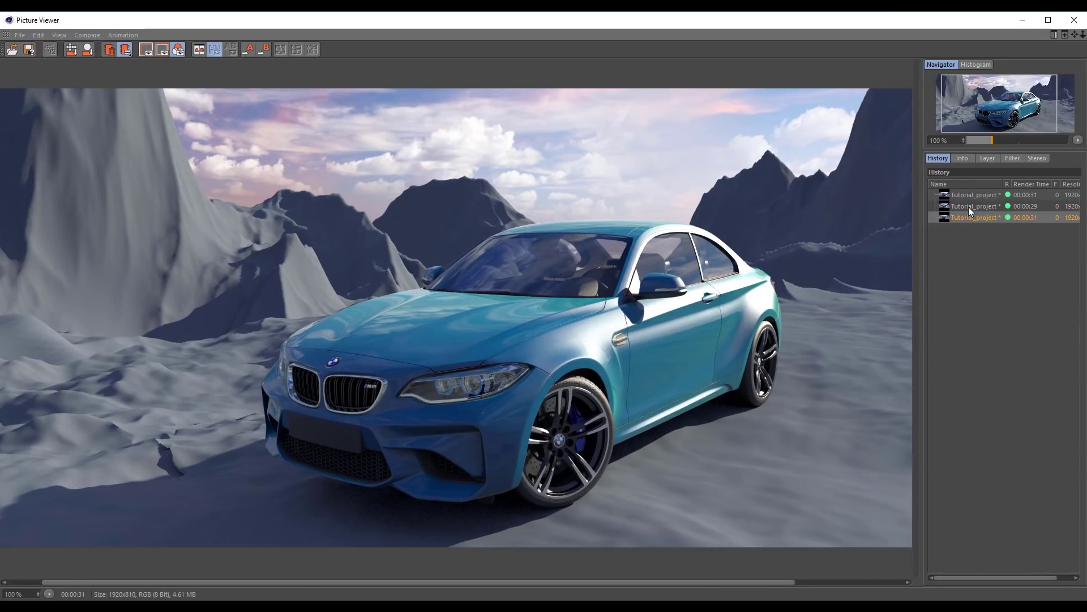
left_click(968, 208)
left_click(968, 217)
left_click(975, 208)
left_click(975, 209)
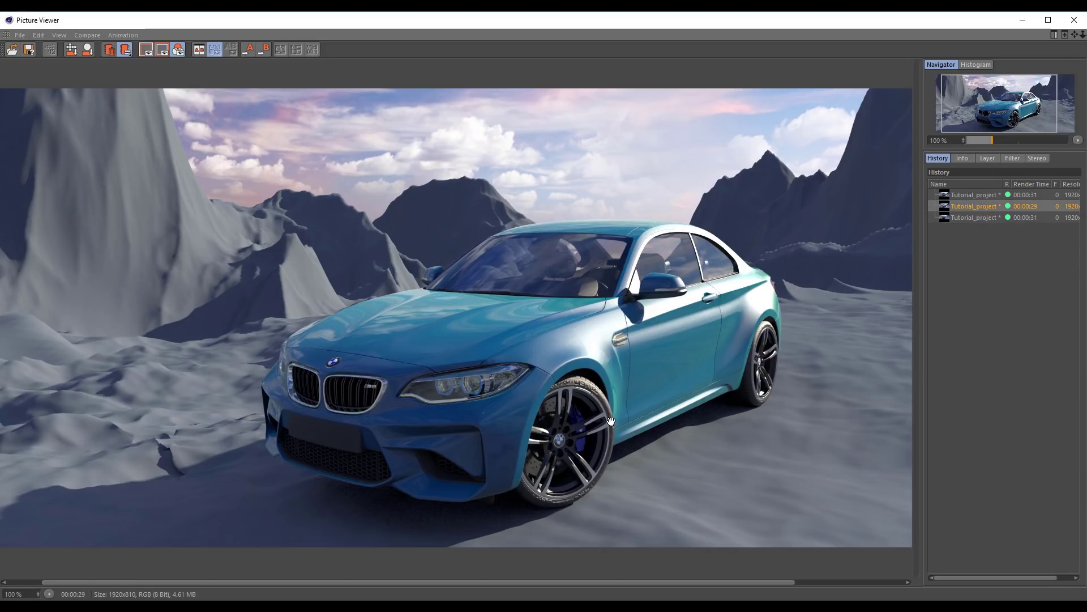
Zoom into the headlight and front wheel to compare the old and new tire bump
scroll(565, 110, "up", 3)
scroll(621, 62, "up", 2)
left_click_drag(880, 282, 891, 244)
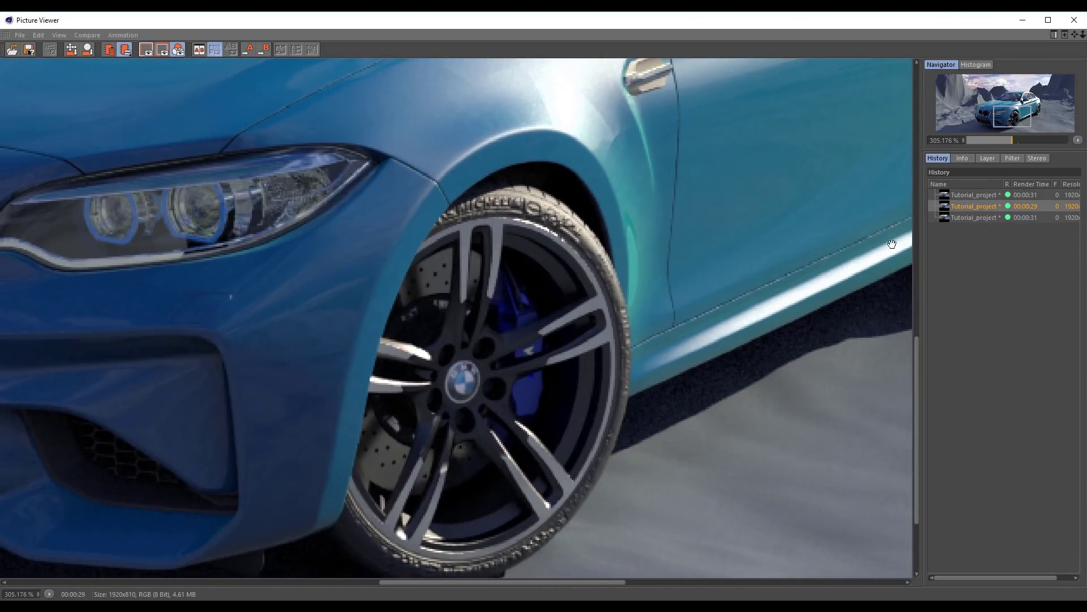
left_click(969, 217)
scroll(642, 298, "down", 2)
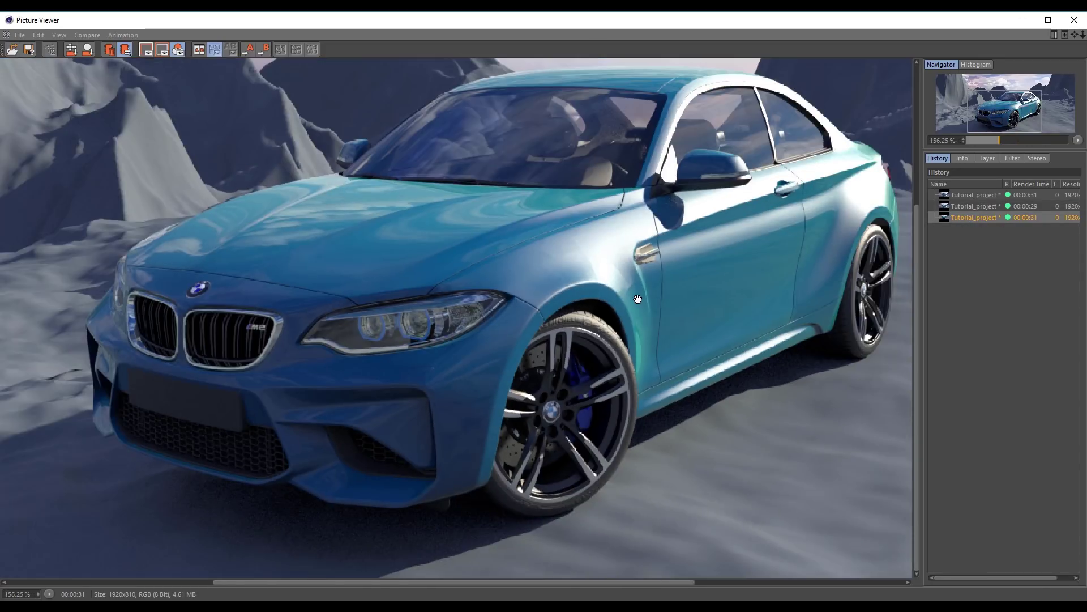
scroll(642, 297, "down", 3)
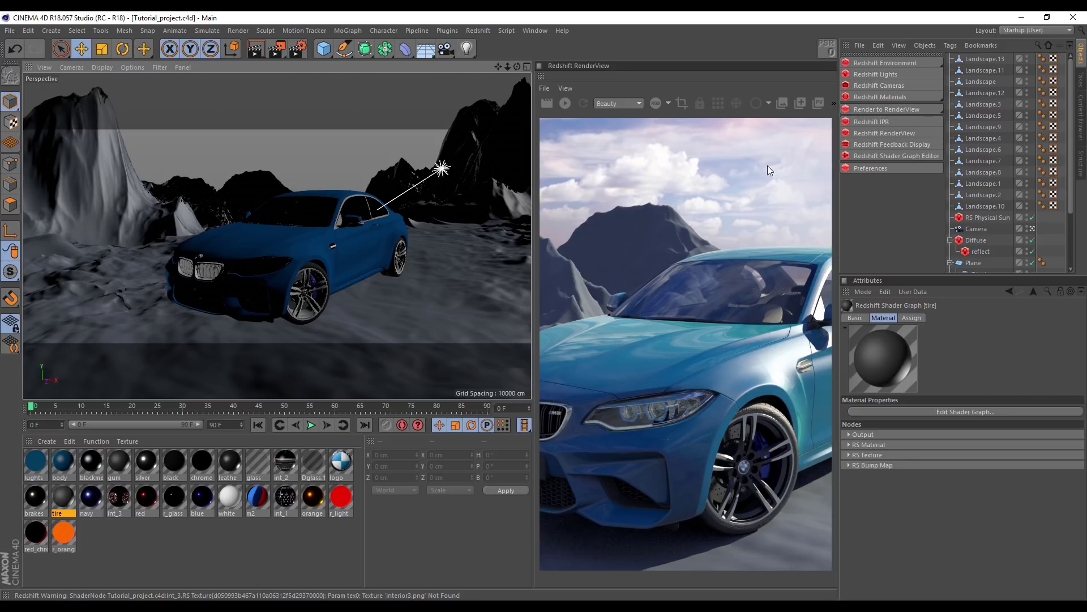
Set the Redshift RenderView preview size to Fit Window
left_click(834, 102)
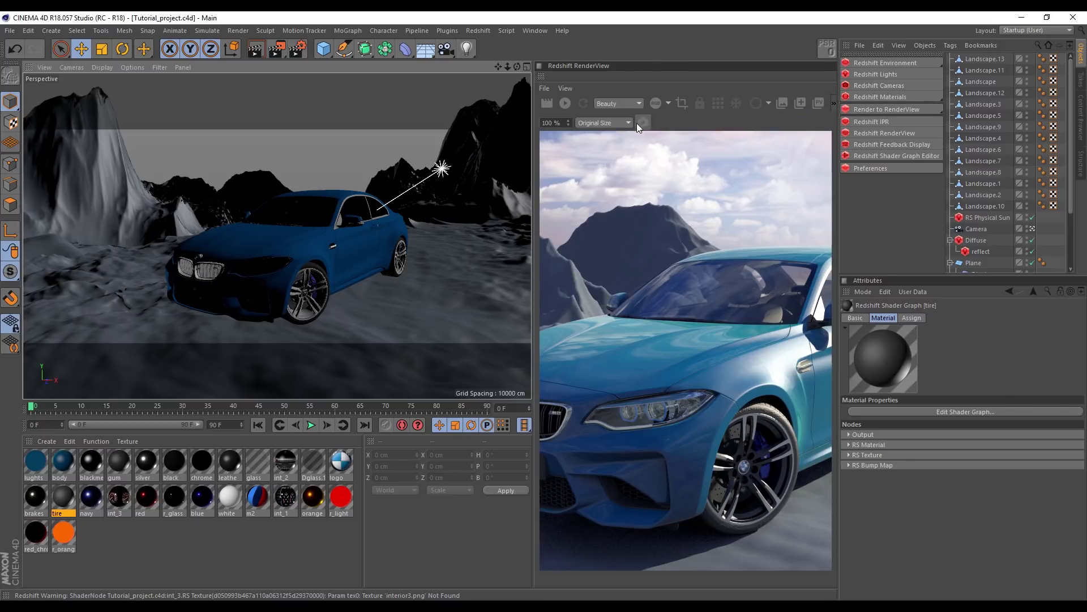
left_click(619, 123)
left_click(604, 145)
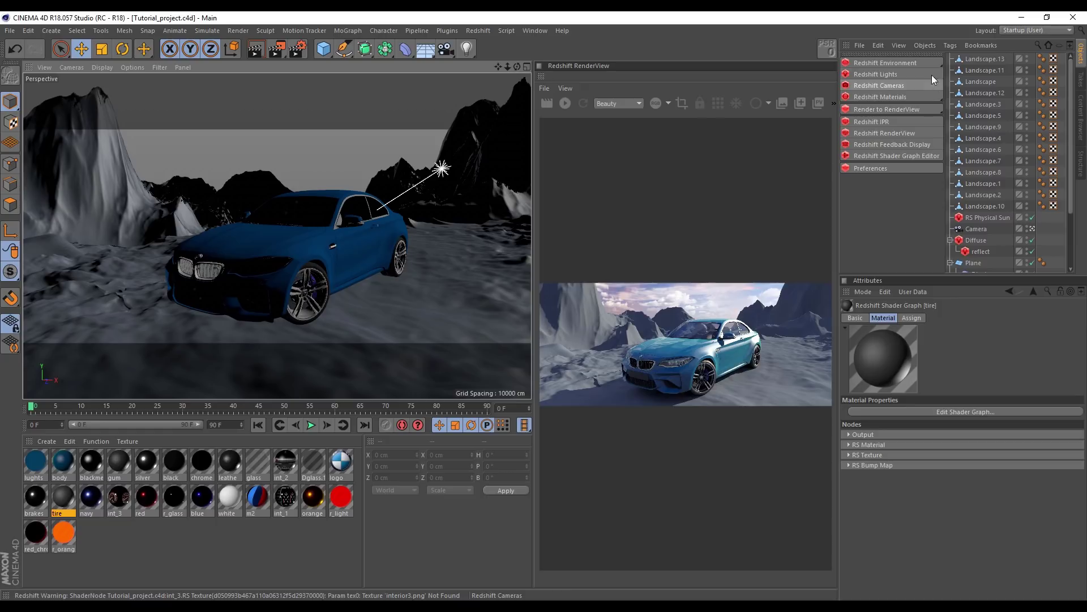
Add a Redshift Environment object, widen the side panels, and show its Volume Scattering settings
left_click(906, 64)
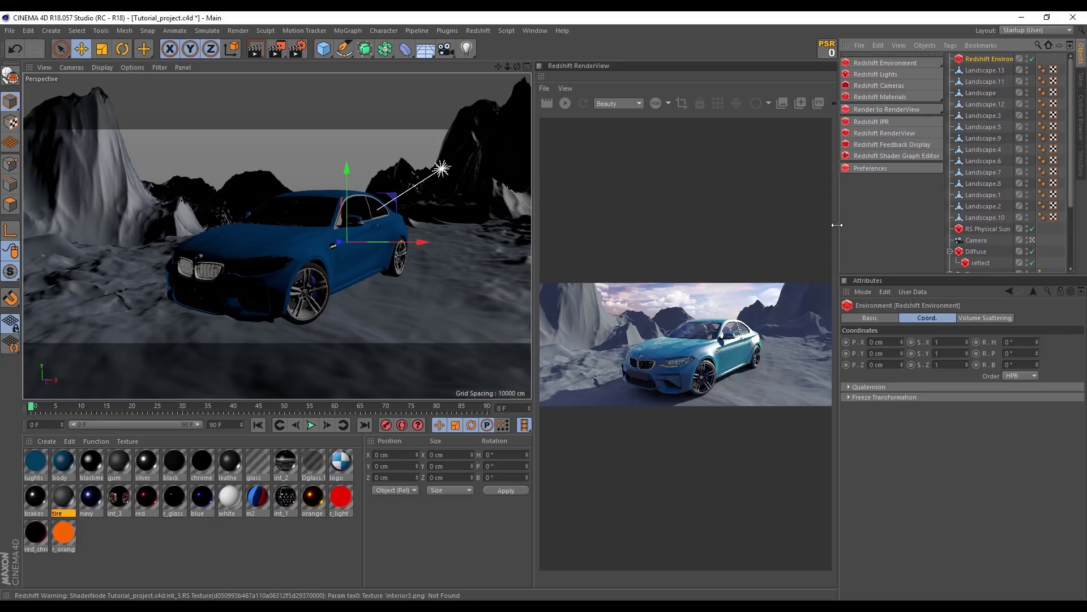
left_click_drag(839, 225, 818, 222)
left_click_drag(534, 208, 524, 208)
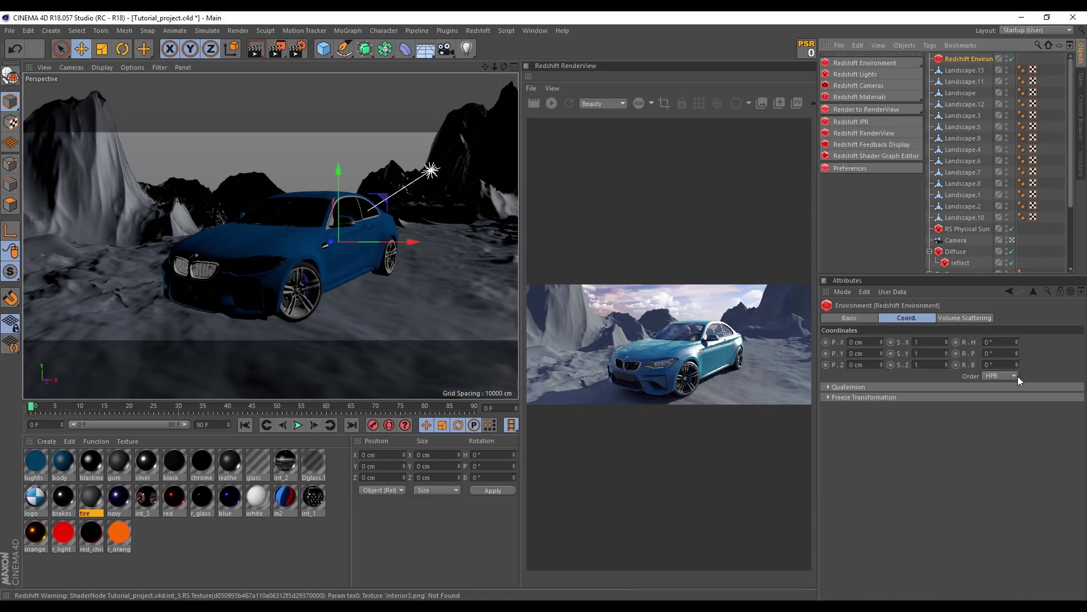
left_click(949, 317)
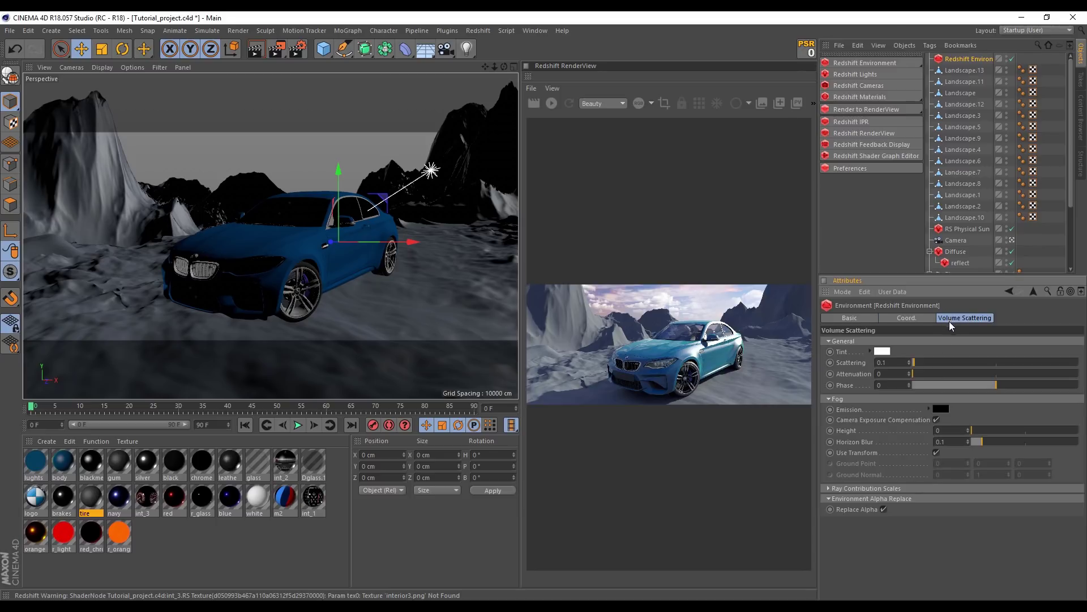
Set the environment's Scattering to 1 and Attenuation to about 0.084
left_click_drag(887, 363, 850, 363)
type("1")
key("Return")
left_click_drag(935, 376, 940, 376)
left_click(936, 410)
Sample a pale blue-grey from the render with the colour dialog's eyedropper
left_click_drag(915, 362, 643, 390)
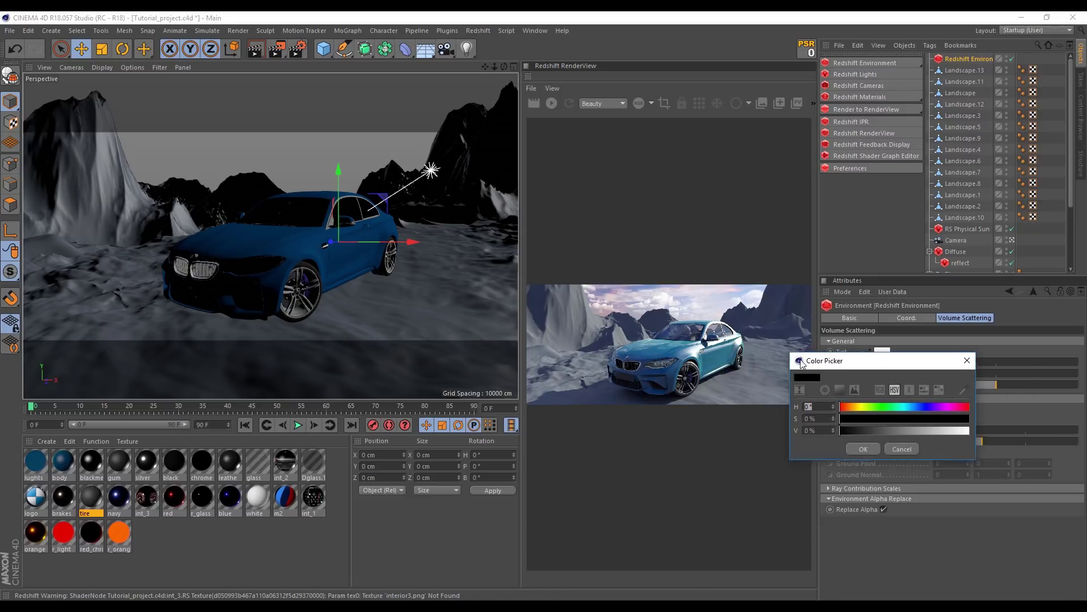
left_click(735, 420)
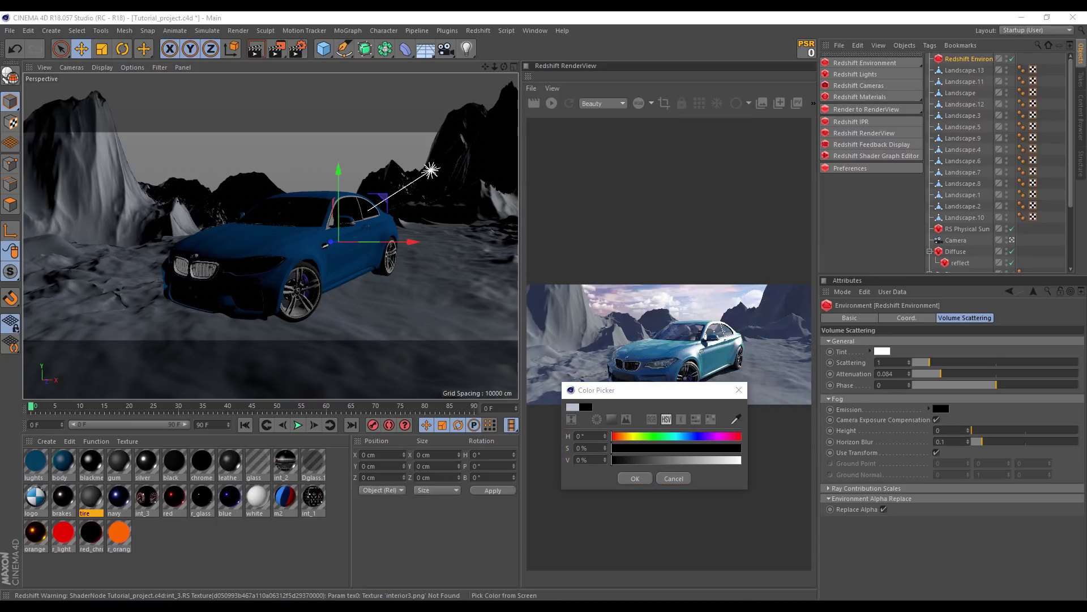
left_click(566, 340)
left_click(579, 435)
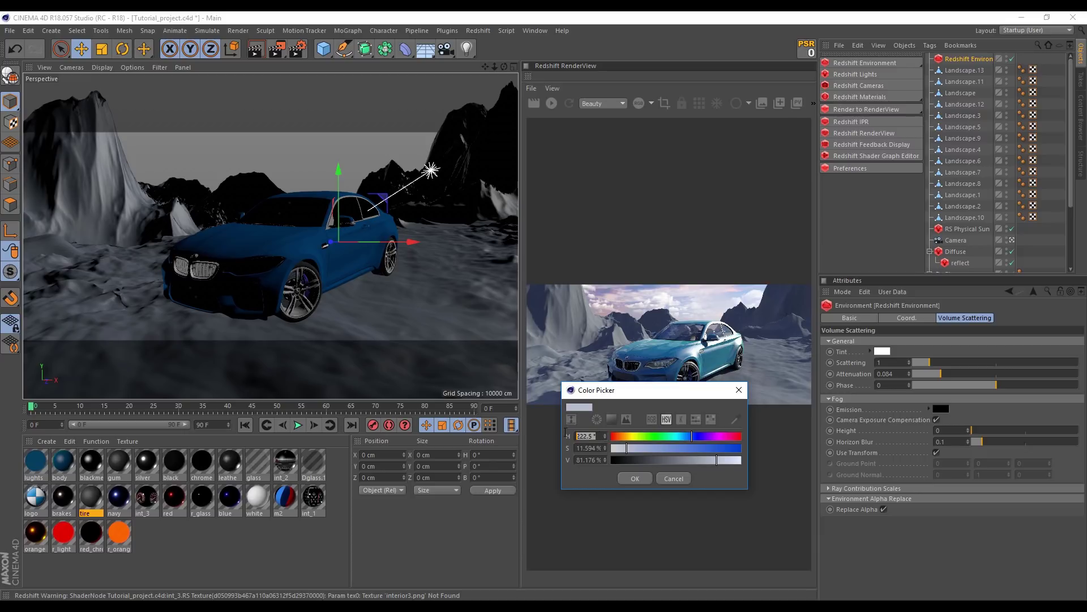
left_click(651, 419)
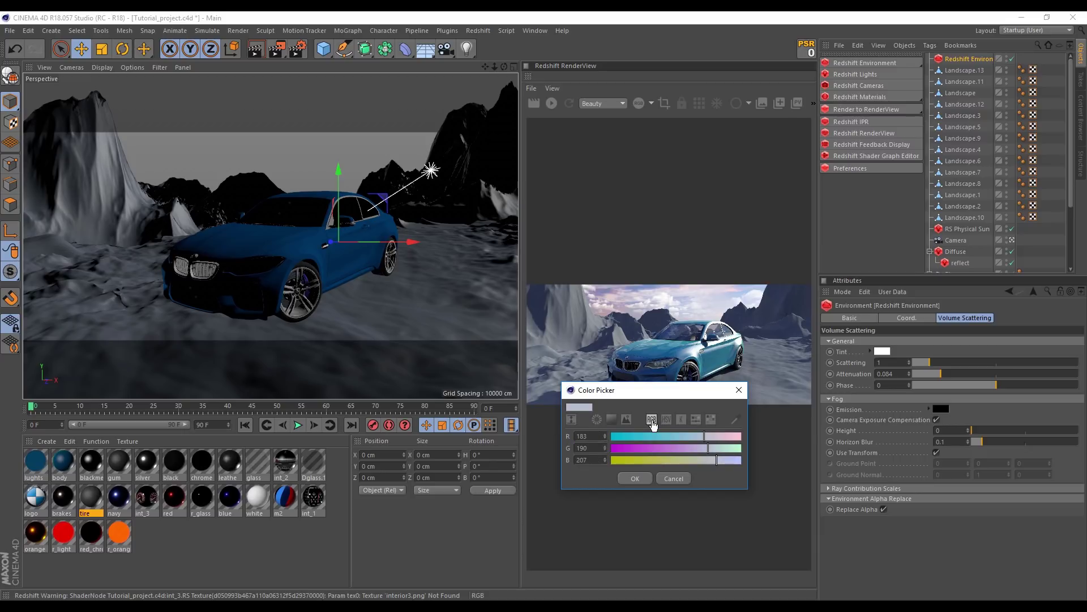
left_click(627, 420)
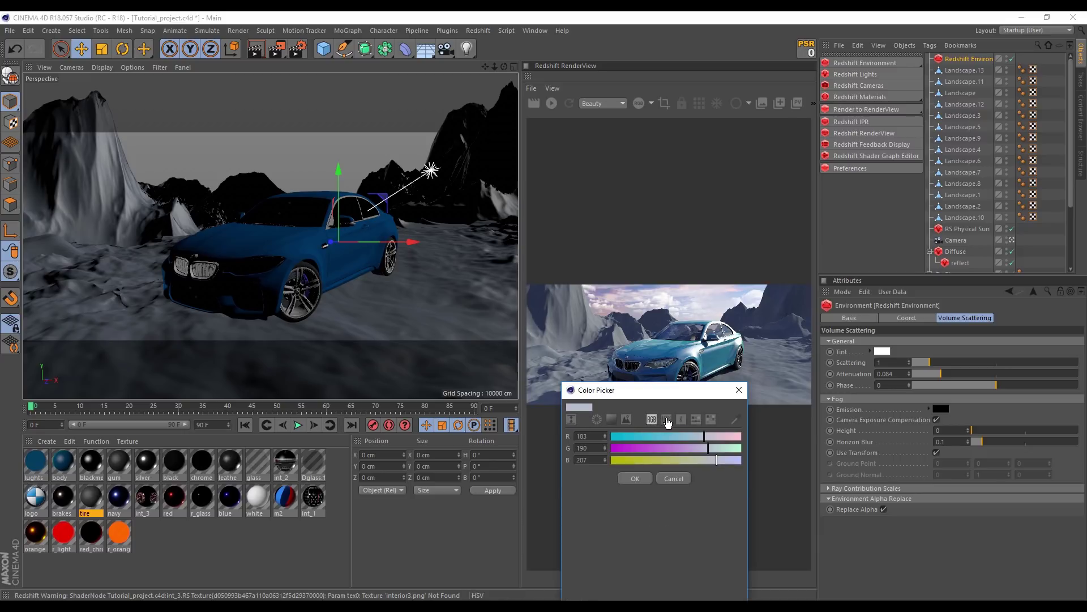
left_click(682, 419)
left_click(712, 420)
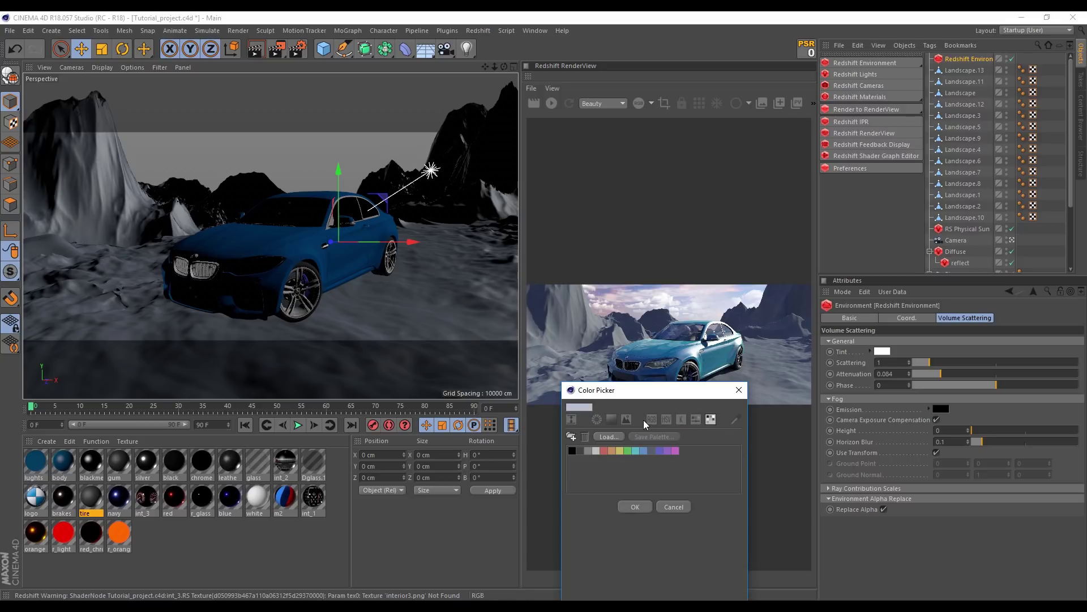
left_click(611, 420)
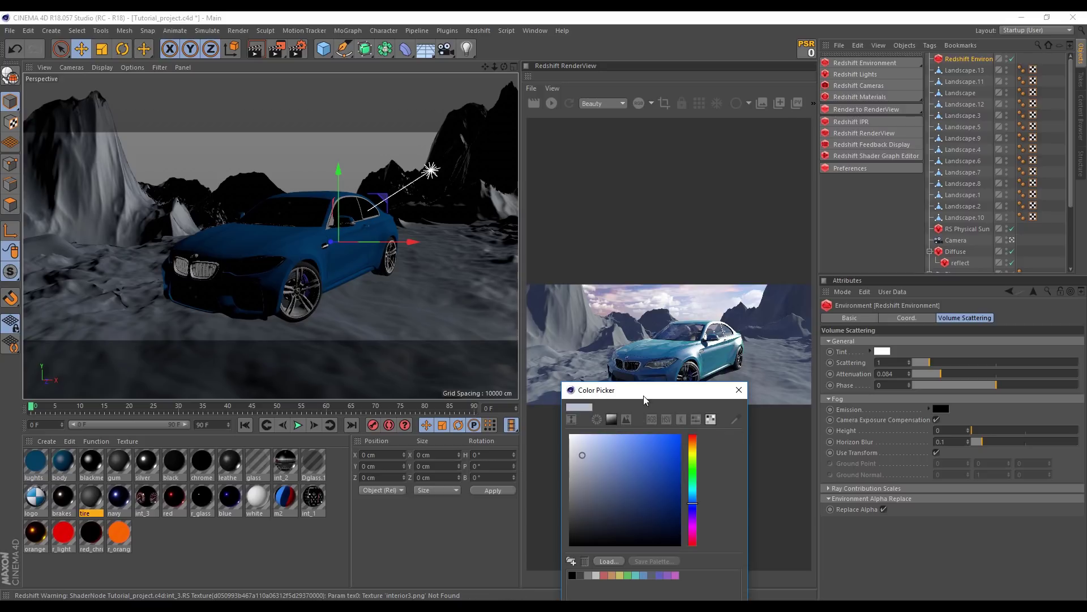
Confirm the sampled colour reads R 183, G 190, B 207 and apply it to the fog emission
left_click_drag(643, 396, 661, 293)
left_click(615, 318)
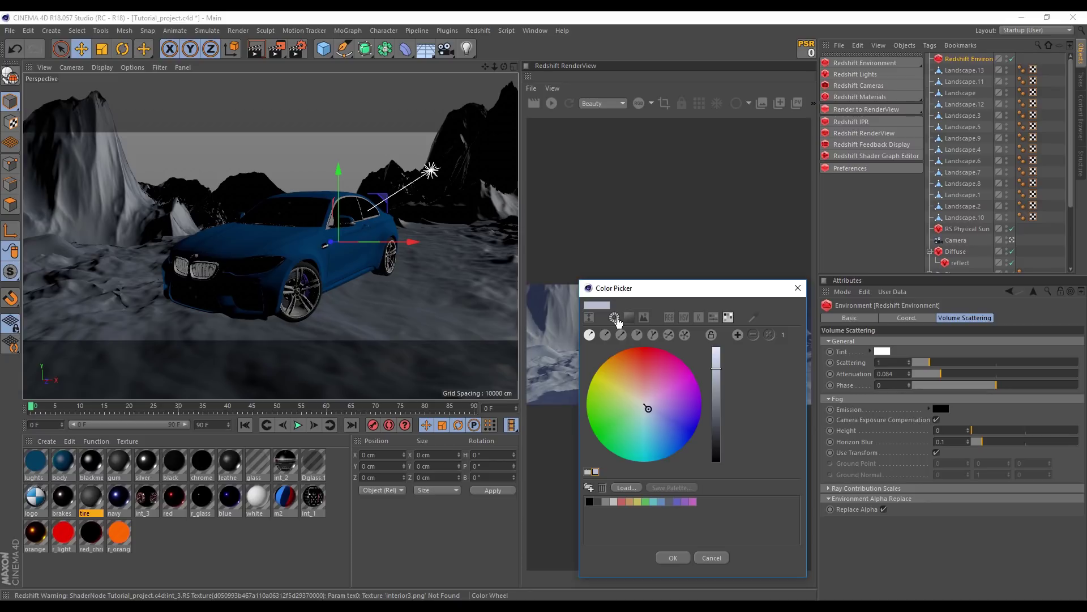
left_click(589, 318)
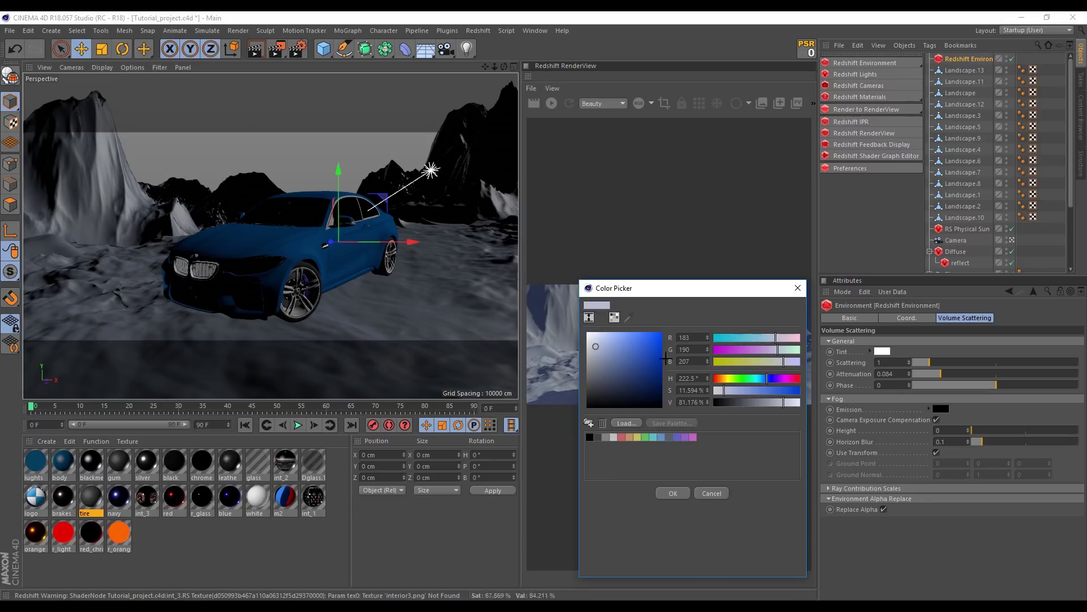
left_click(688, 338)
key("Tab")
key("Tab")
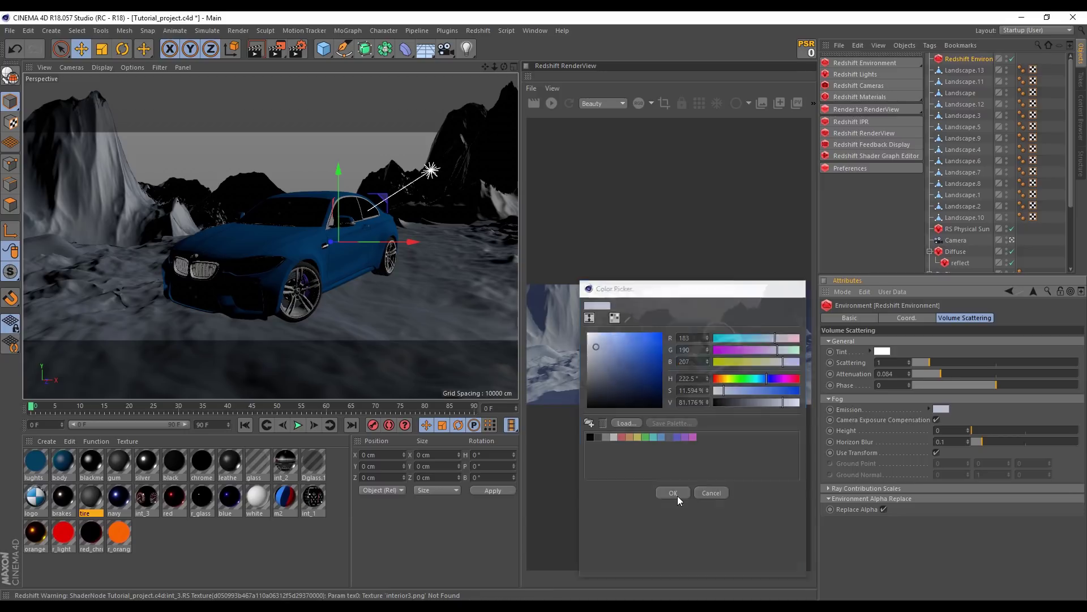
left_click(678, 496)
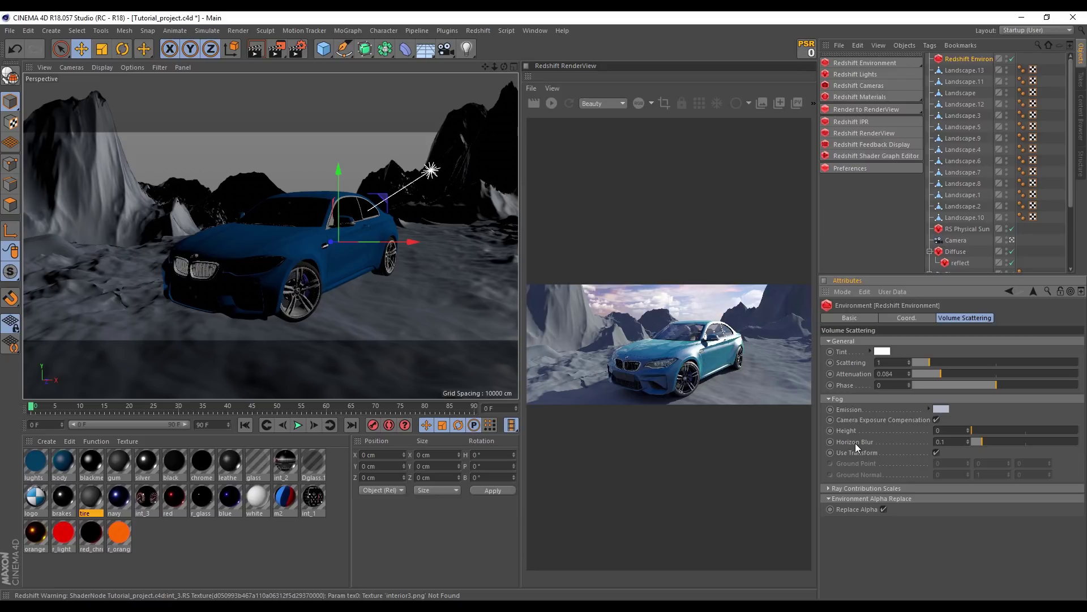
Set the fog's Horizon Blur to 0.2
key("BackSpace")
type("2")
key("Return")
Set the Environment Fog ray contribution to 0, keep Reflection at 1, and start the live preview
left_click(881, 488)
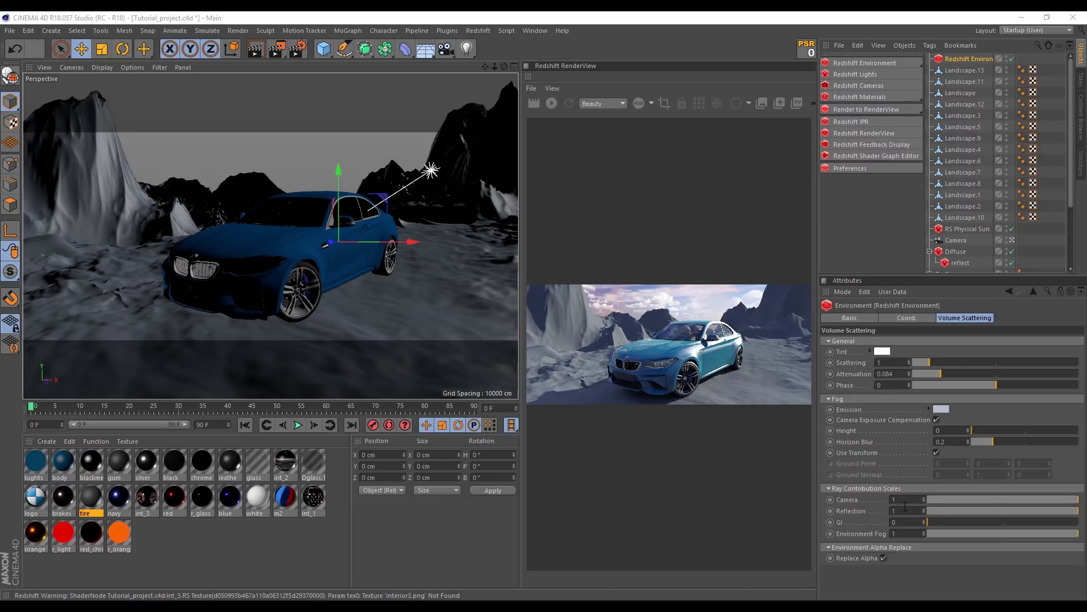
left_click_drag(926, 512, 917, 510)
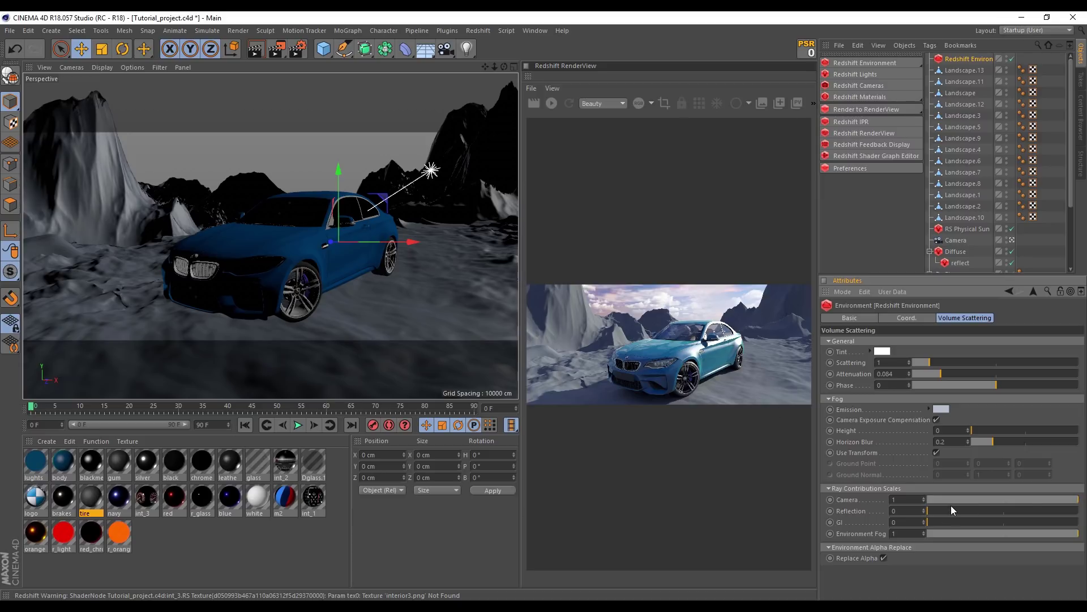
left_click_drag(950, 510, 1034, 519)
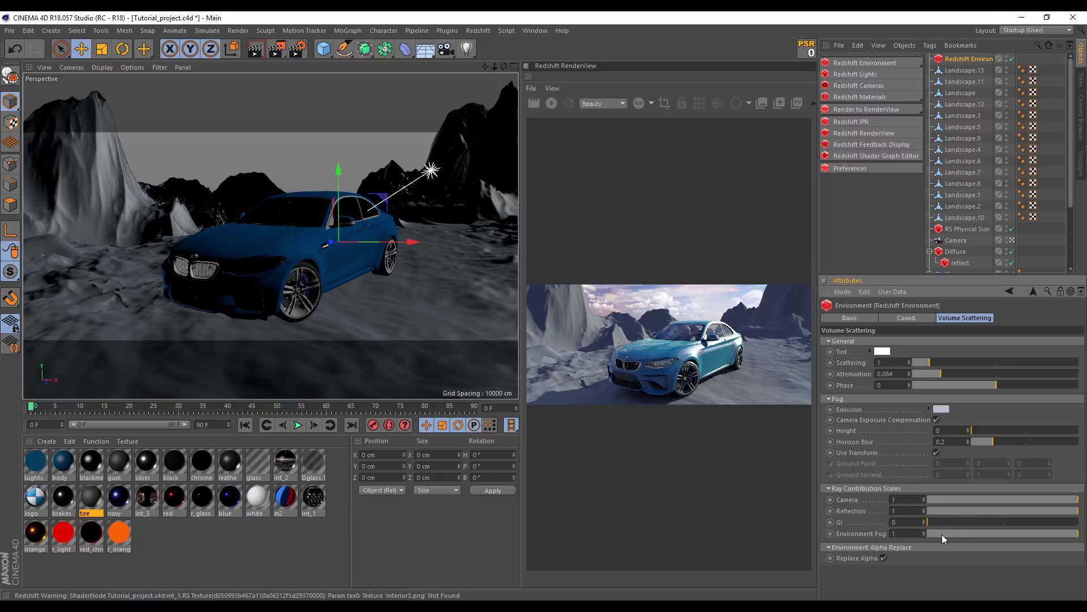
left_click_drag(942, 535, 876, 548)
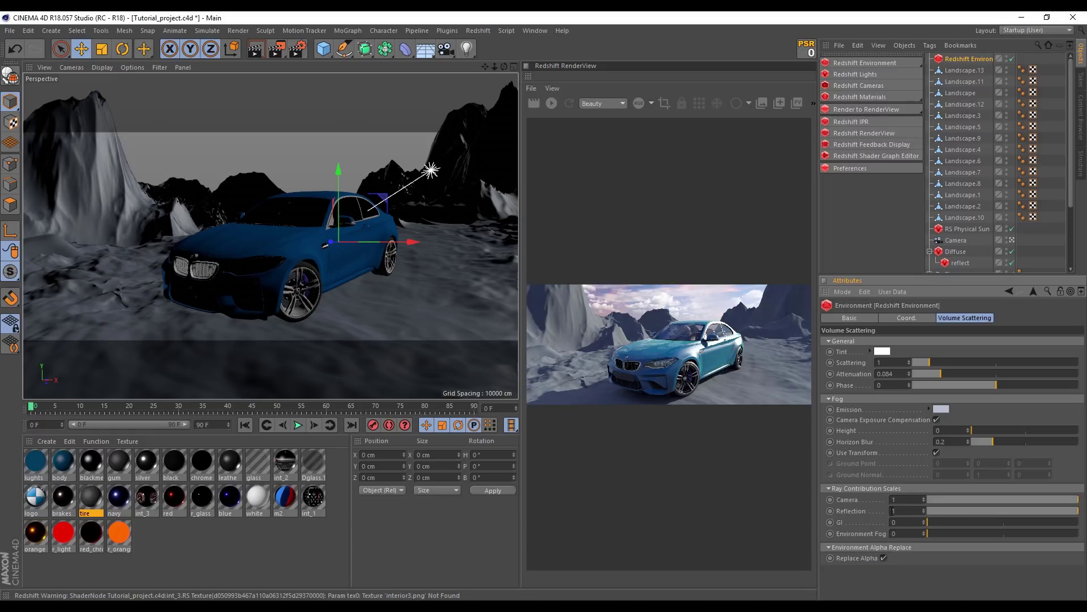
left_click(550, 104)
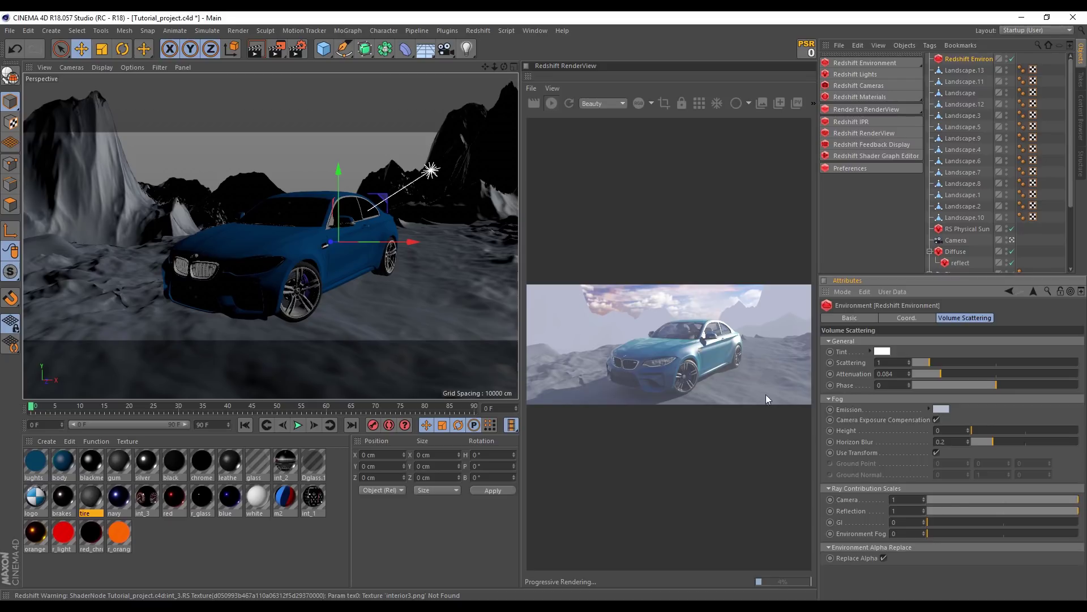
Set the fog's Camera ray contribution to 0.003, then stop the preview and render to the Picture Viewer
mouse_move(979, 529)
left_mouse_down()
mouse_move(1012, 535)
mouse_move(929, 531)
mouse_move(1075, 533)
mouse_move(867, 535)
left_mouse_up()
mouse_move(973, 500)
left_mouse_down()
mouse_move(960, 501)
mouse_move(1035, 504)
mouse_move(953, 501)
left_mouse_up()
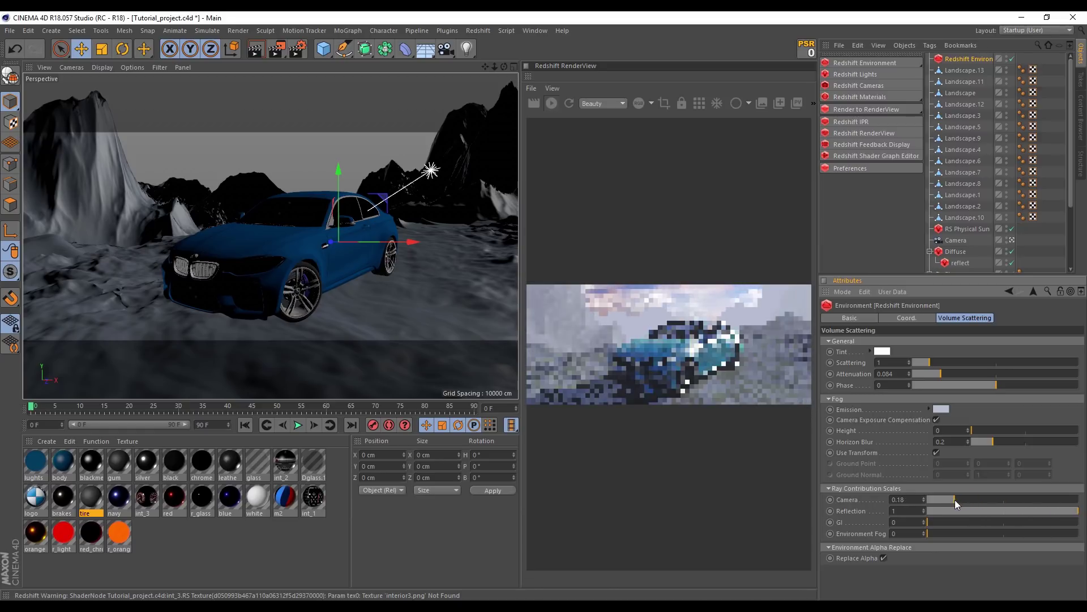
left_click(907, 503)
key("BackSpace")
key("BackSpace")
type("03")
key("Return")
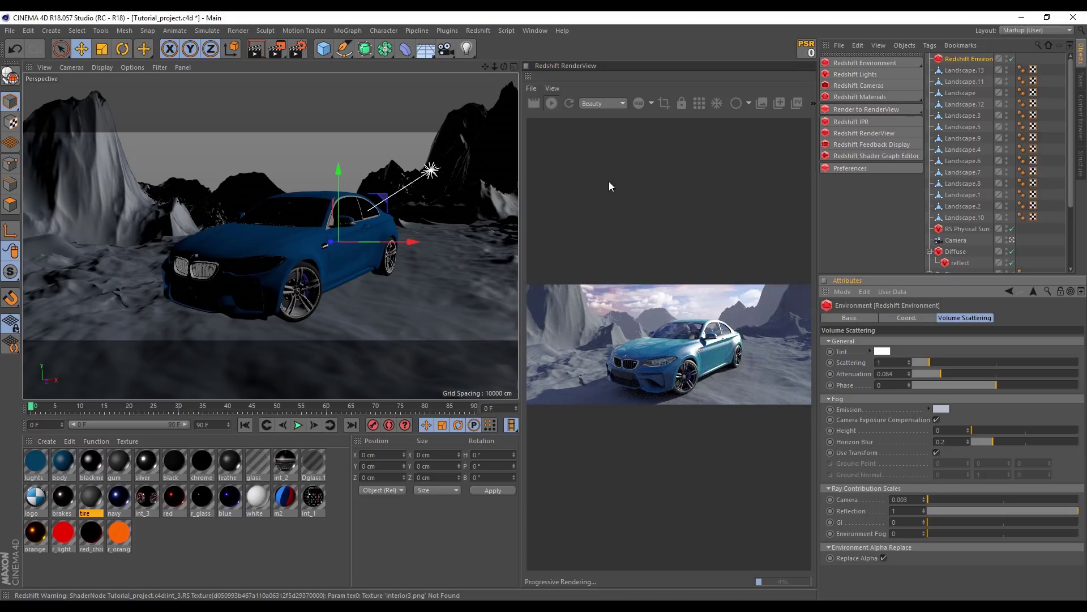
left_click(544, 103)
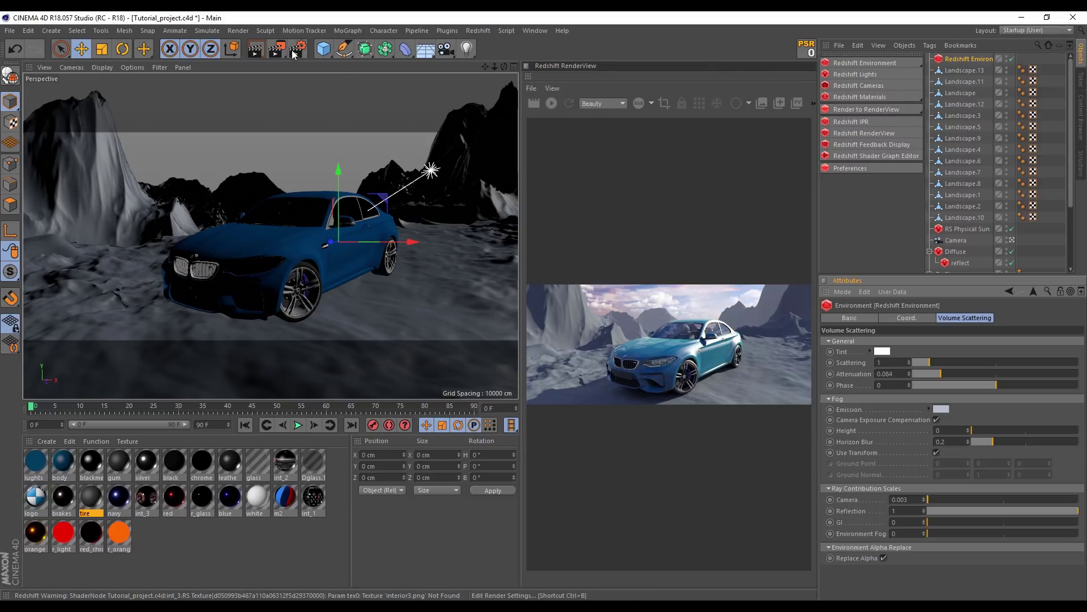
left_click(278, 50)
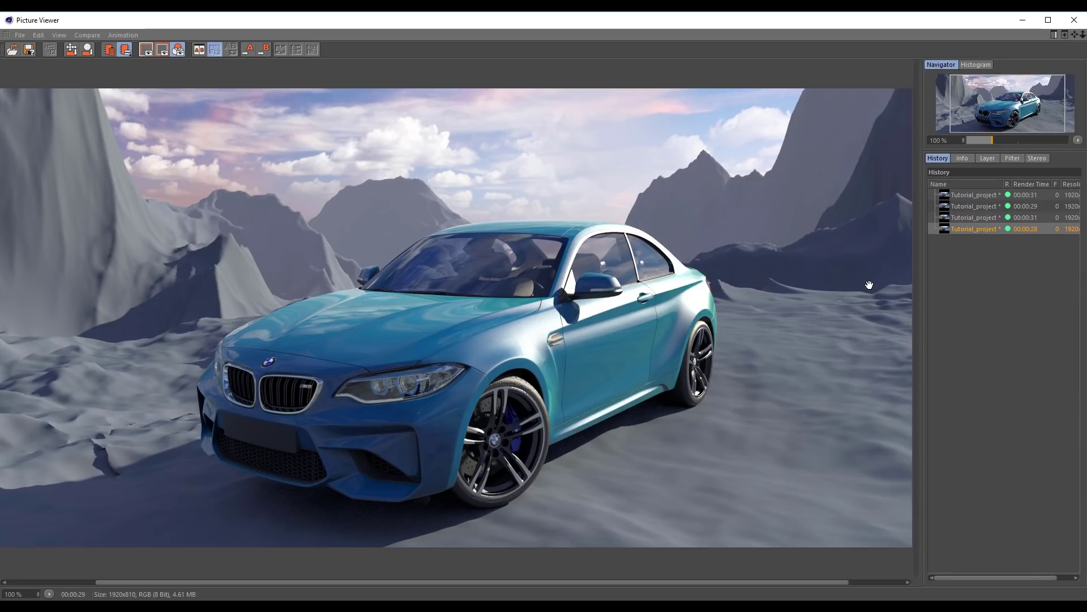
Flip between the previous 31-second render and the new 28-second fog render in History
left_click(977, 222)
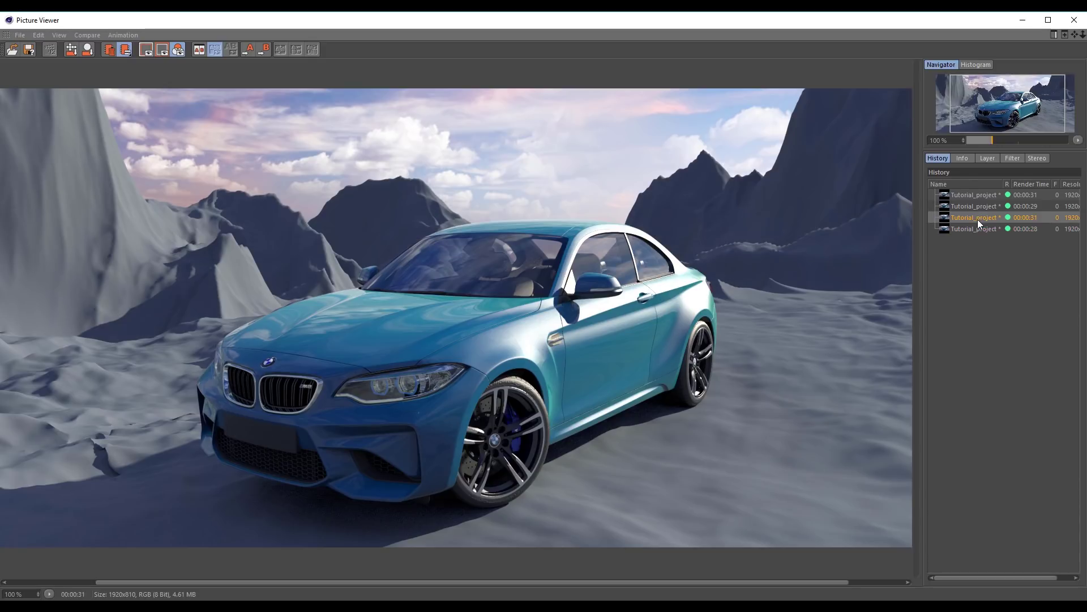
key("Down")
key("Up")
key("Down")
key("Up")
key("Down")
key("Up")
key("Down")
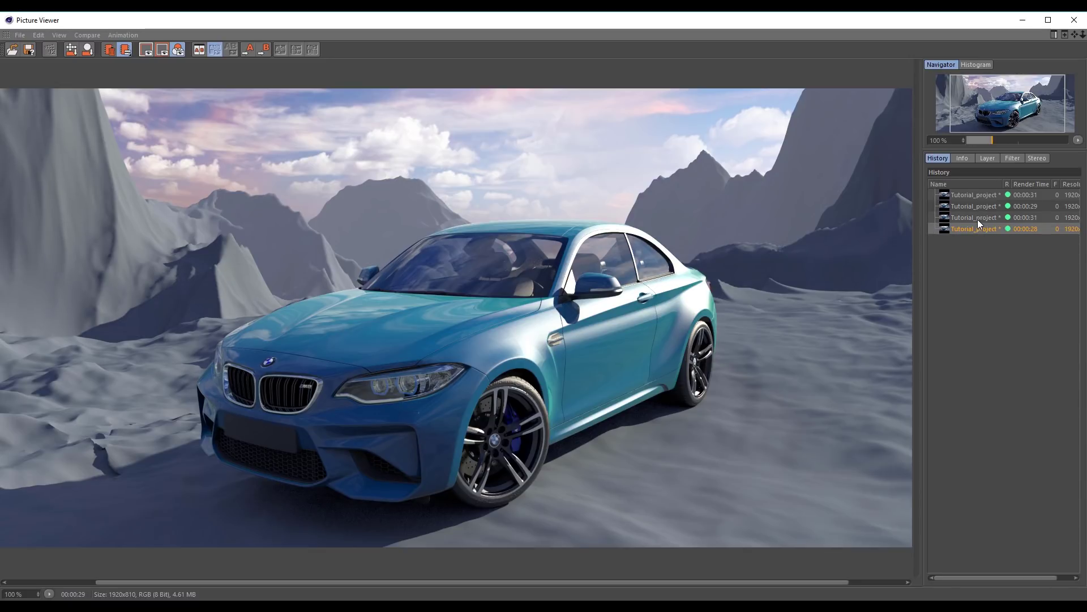
key("Up")
key("Down")
Close the Picture Viewer and fit the whole render into the RenderView preview
left_click(1074, 20)
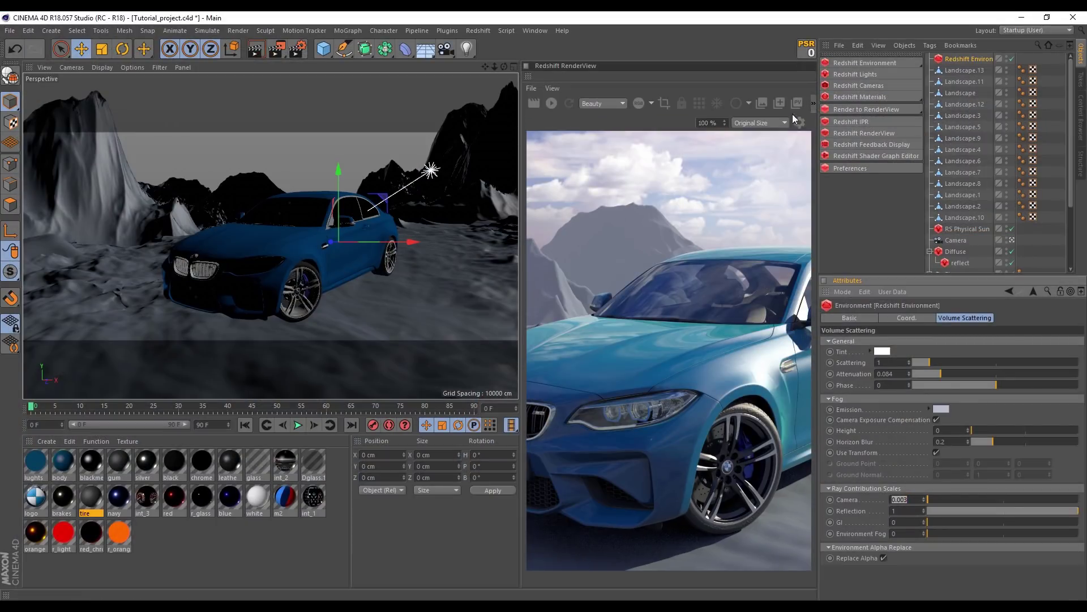
left_click(811, 107)
left_click(773, 123)
left_click(763, 145)
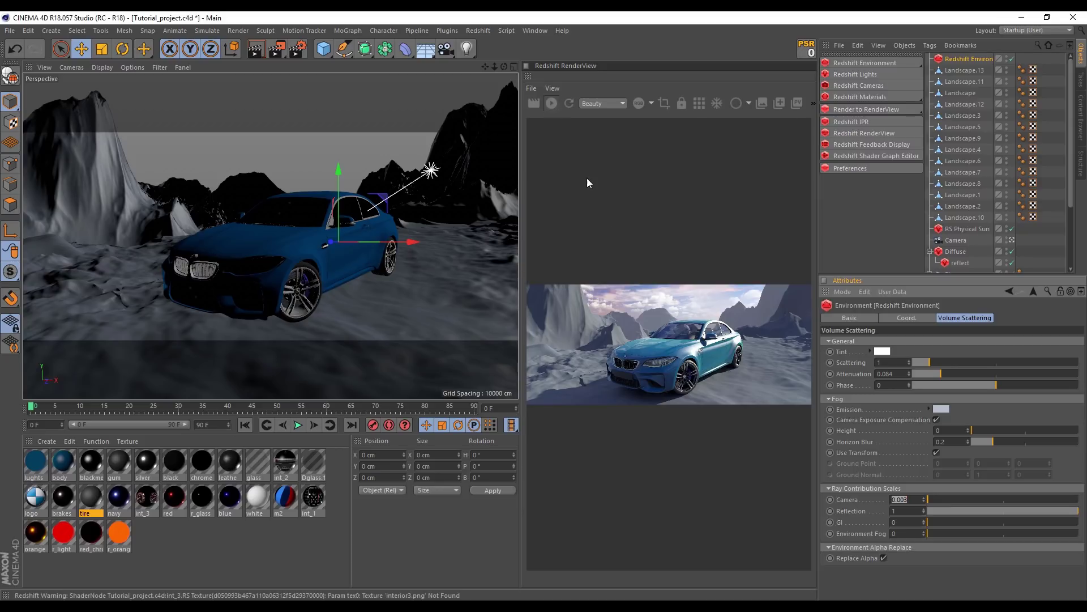
left_click(552, 88)
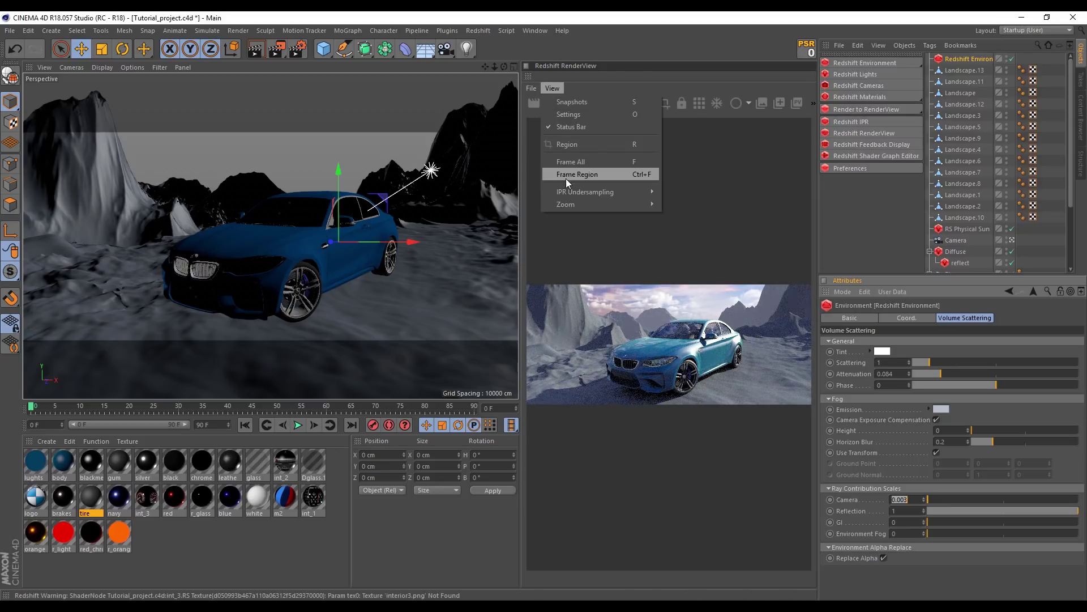
mouse_move(586, 191)
left_click(628, 84)
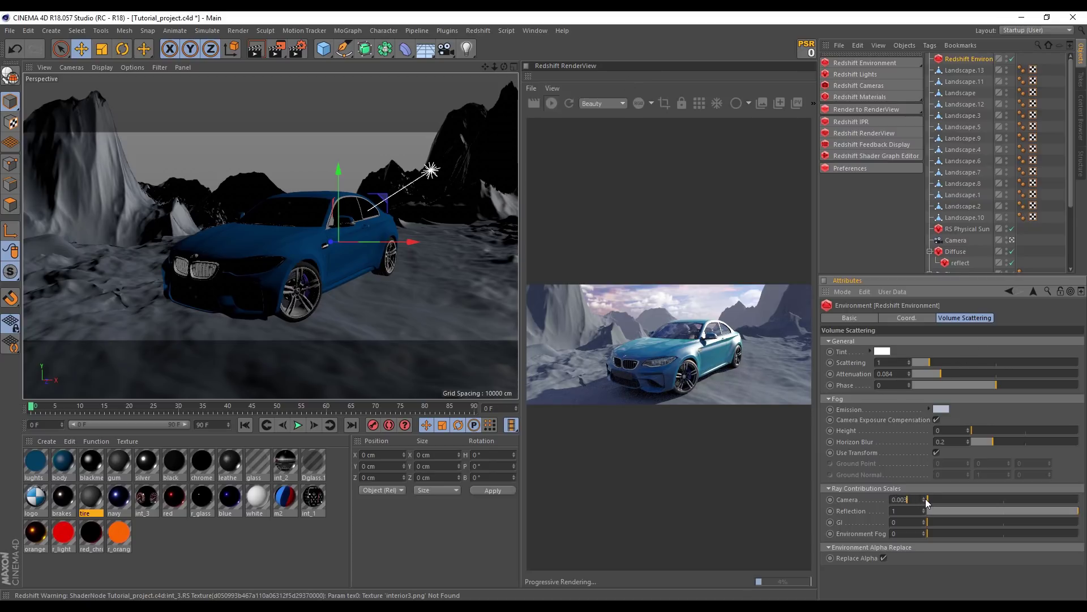
Try fog Camera contributions of 0.006 and 0.009, then settle on 0.007
type("0.006")
key("Return")
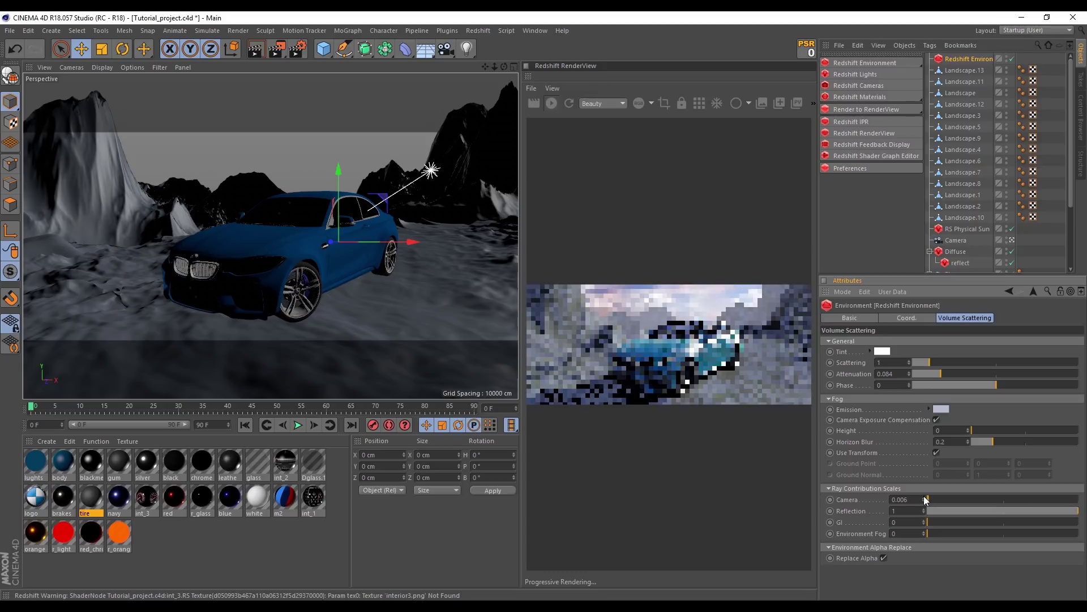
type("0.009")
key("Return")
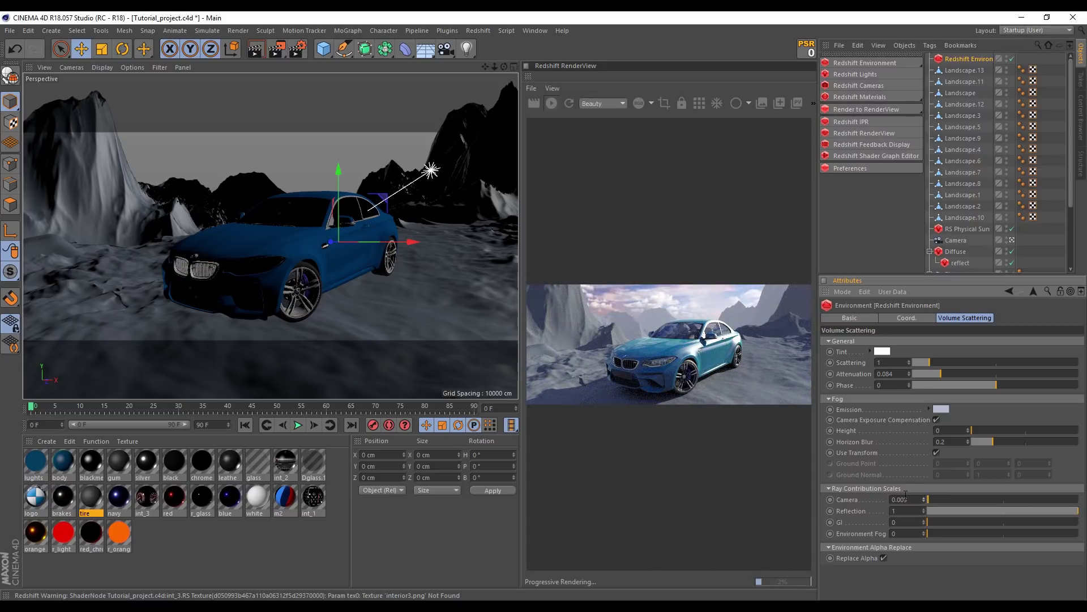
left_click_drag(924, 500, 924, 504)
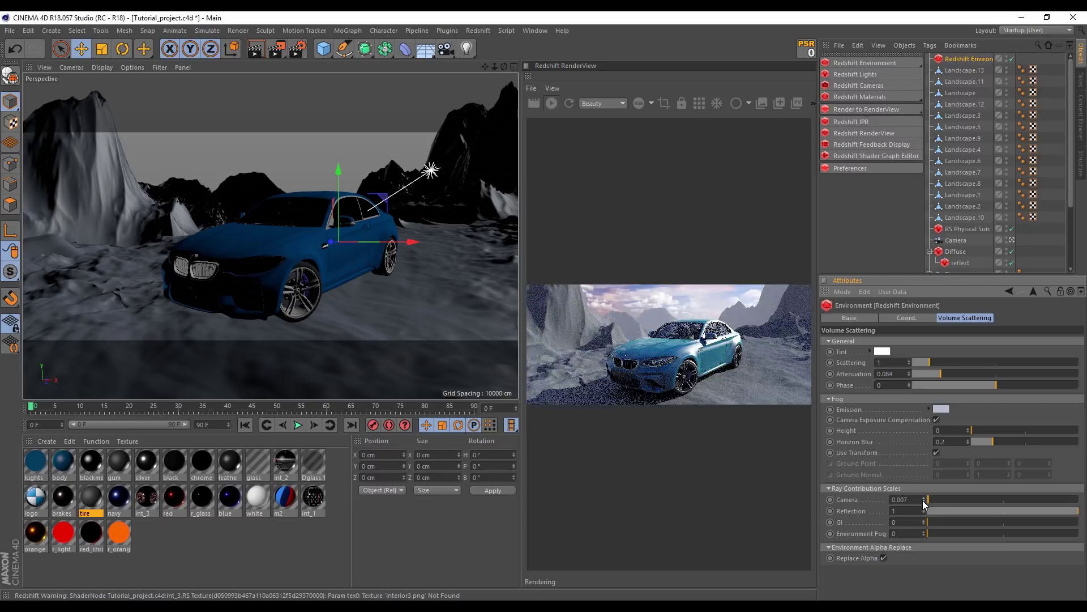
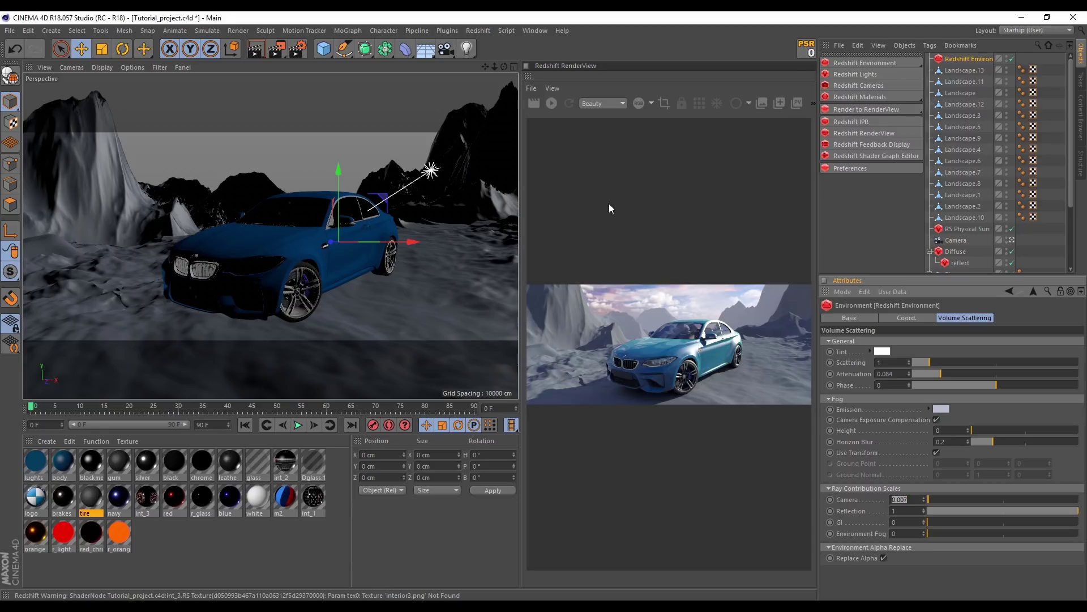
Save the project and create a new Redshift material named Colose_ground
left_click(313, 539)
key("ctrl+s")
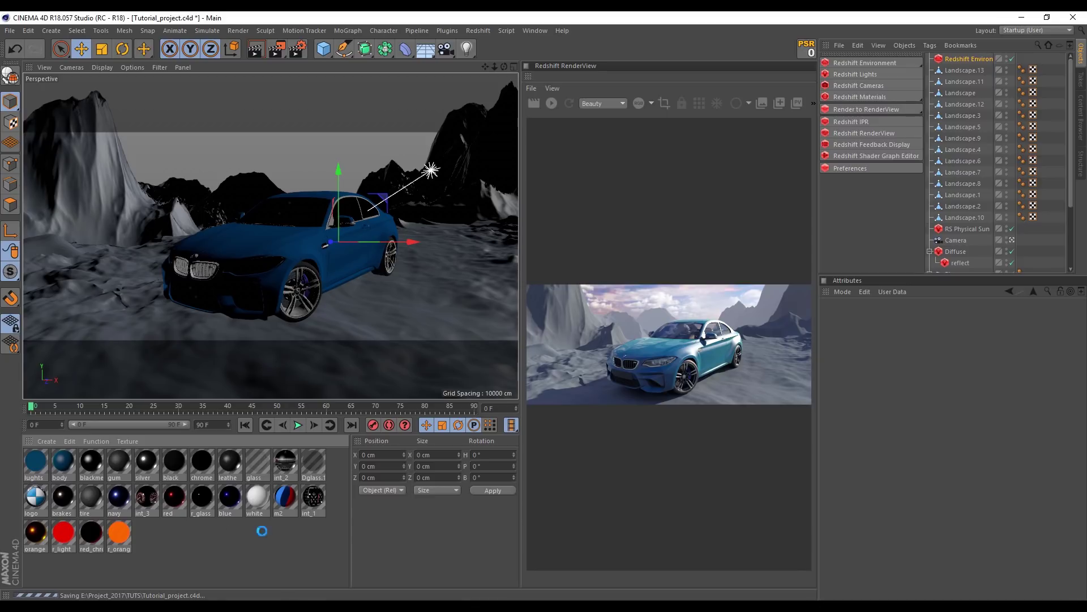
left_click(47, 440)
mouse_move(185, 491)
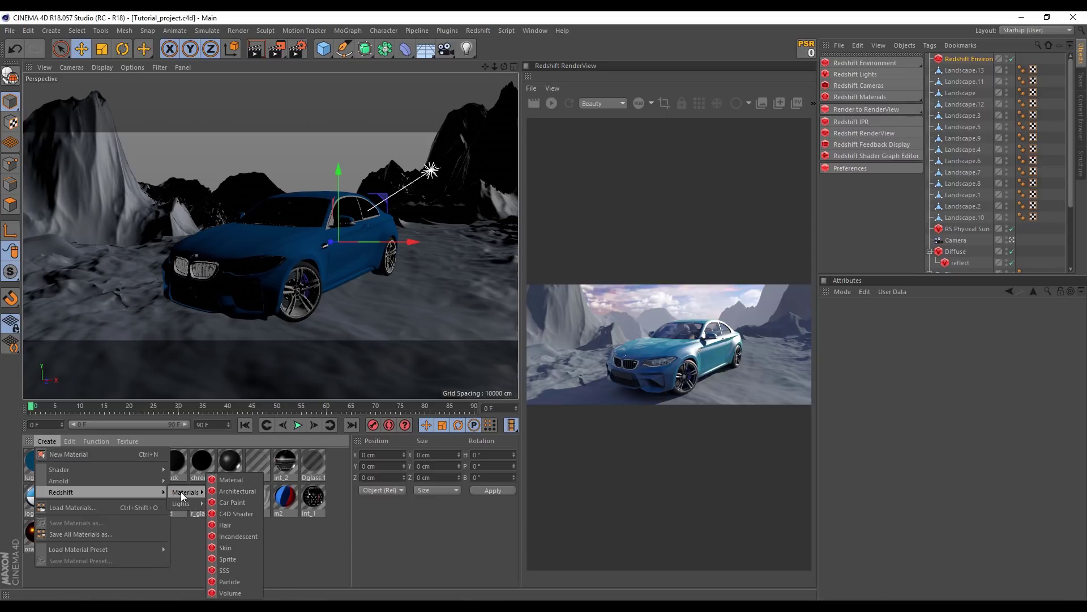
left_click(240, 480)
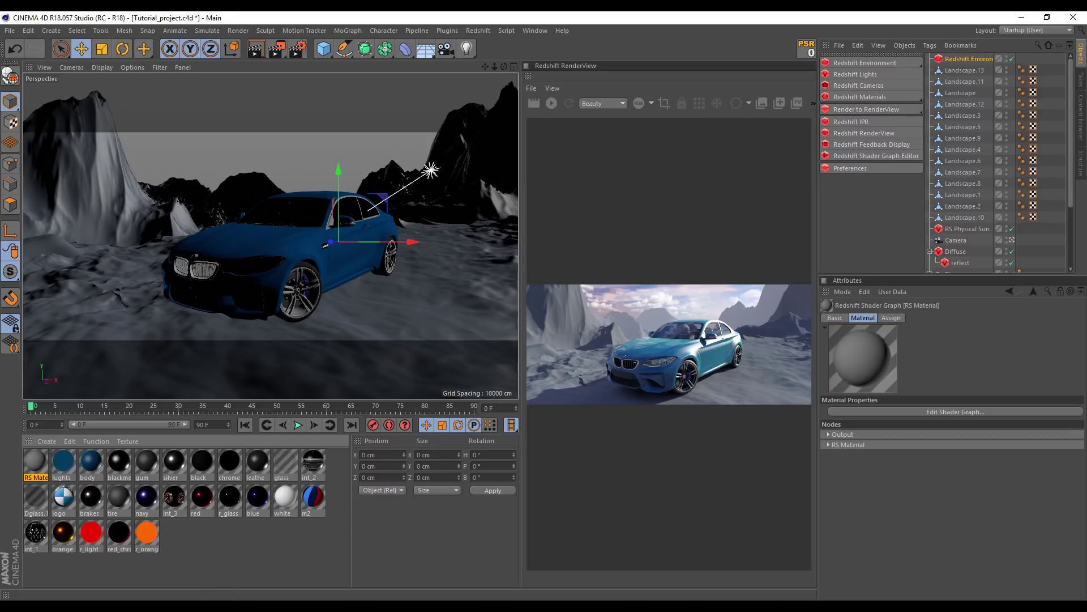
double_click(43, 477)
type("d")
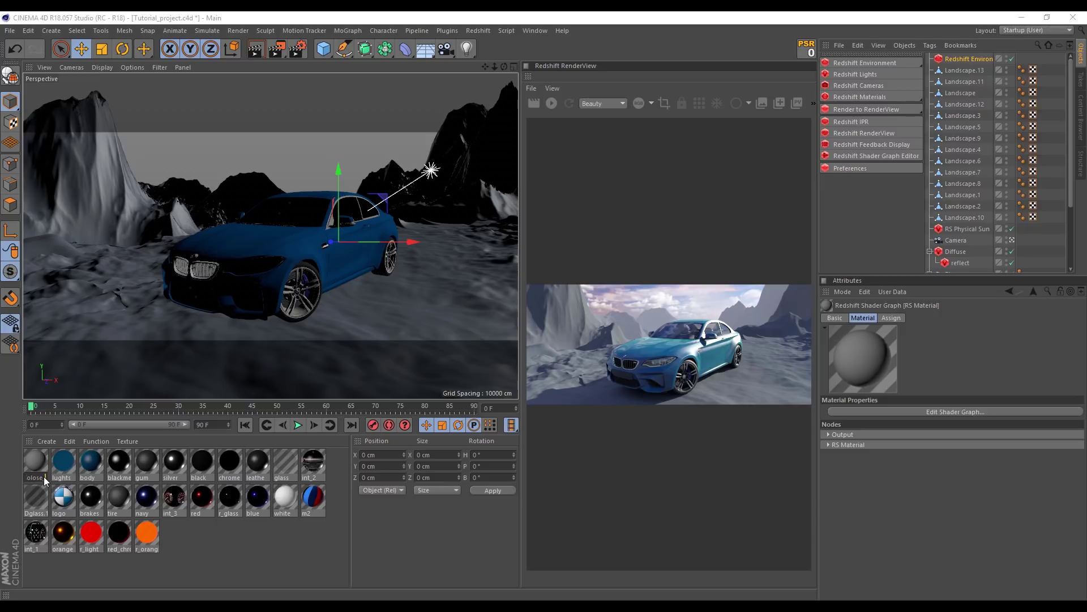
key("Left")
key("Return")
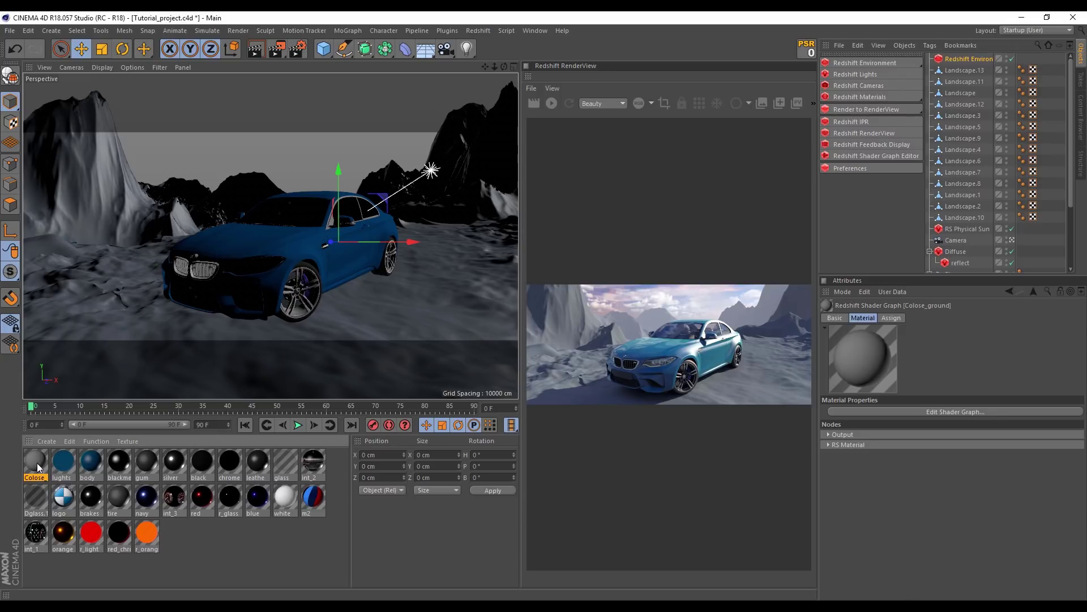
Show materials as large icons and open Colose_ground's material settings
left_click(68, 441)
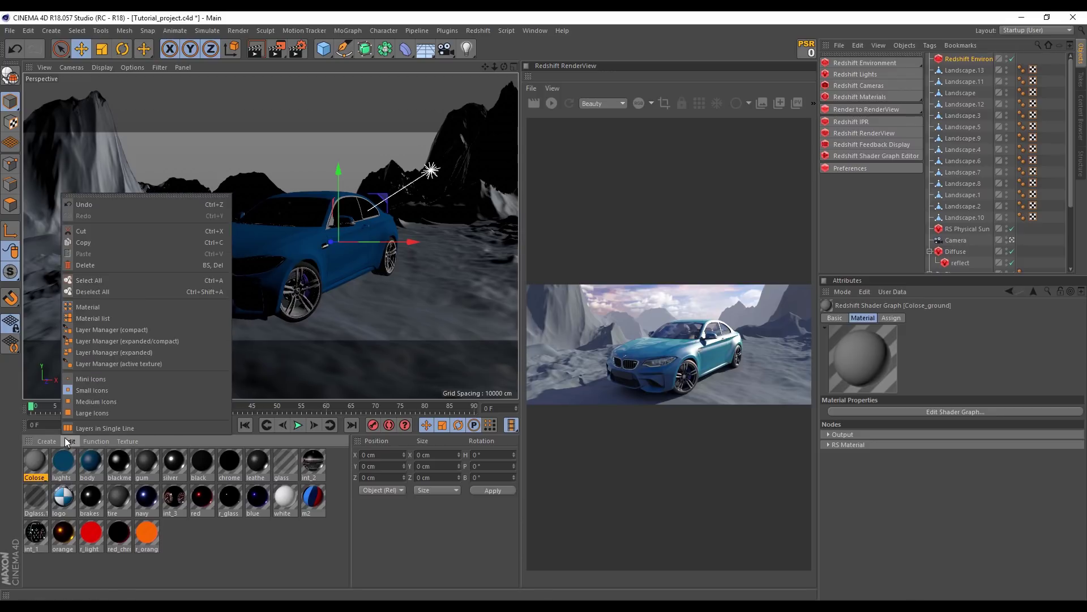
left_click(73, 412)
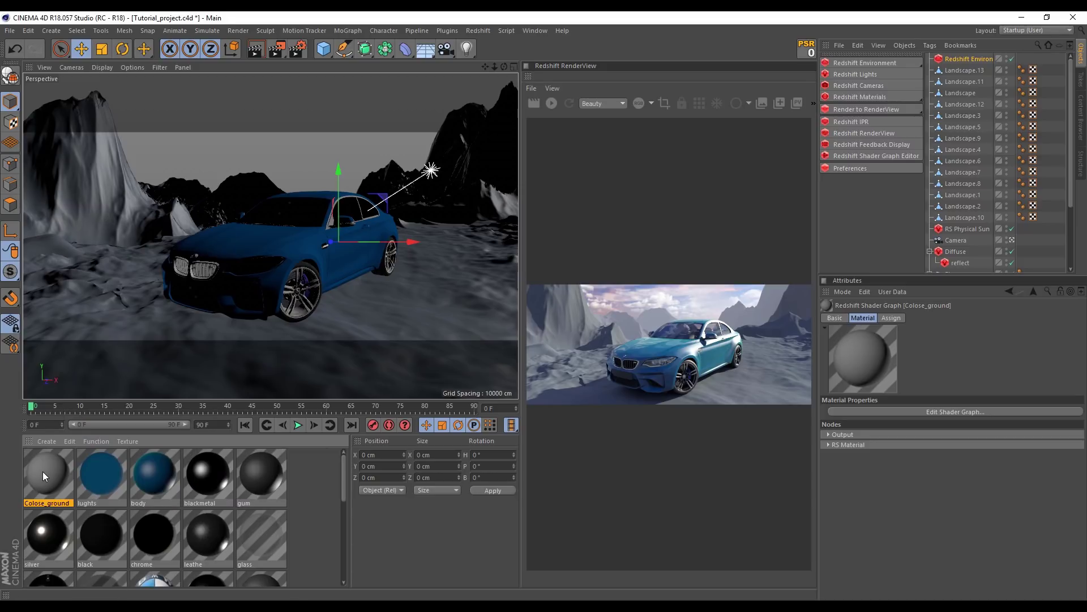
double_click(43, 471)
left_click_drag(350, 91, 443, 117)
Open Colose_ground's Shader Graph and enlarge its window and properties panel
left_click(487, 158)
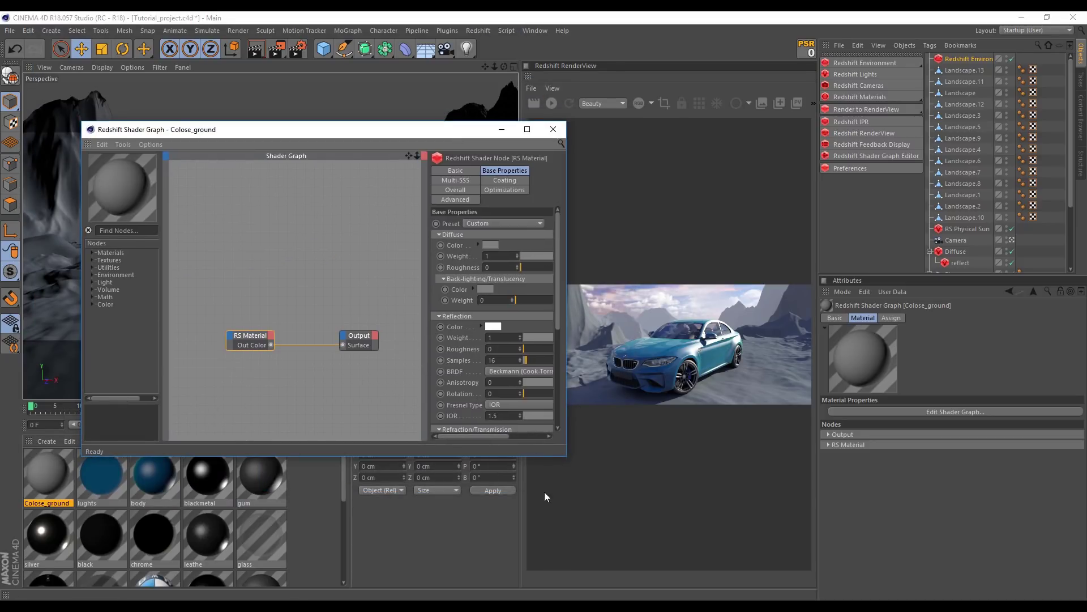
left_click_drag(562, 458, 816, 568)
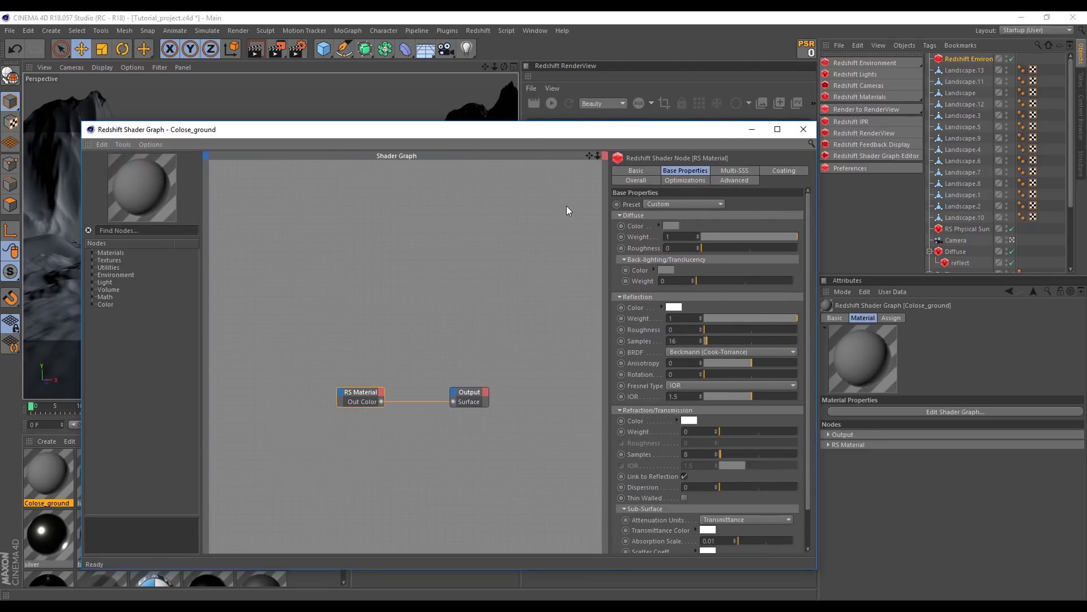
left_click_drag(563, 124, 563, 78)
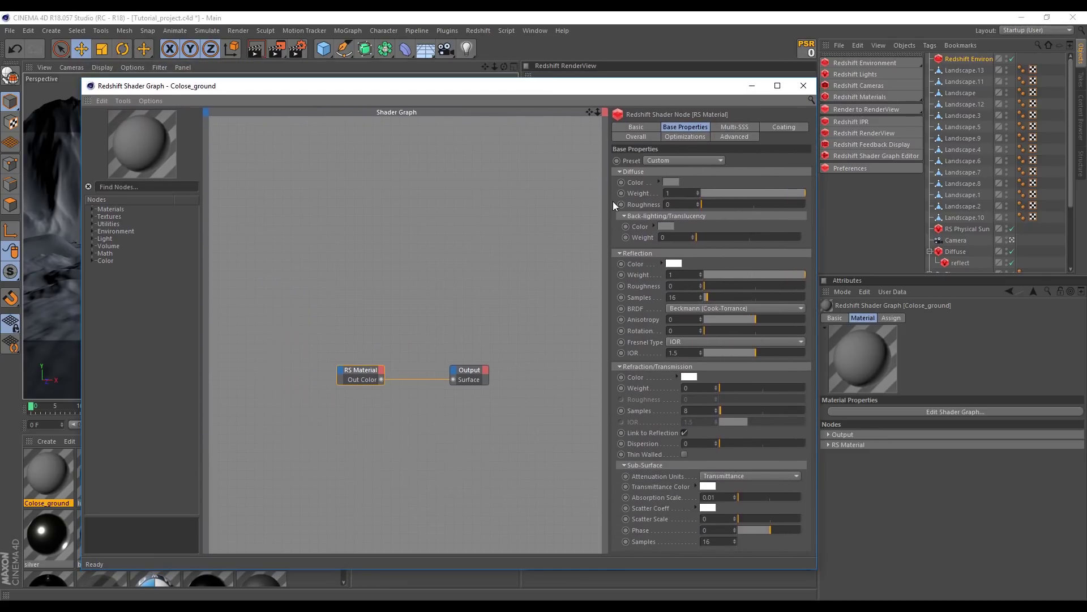
left_click_drag(611, 202, 588, 202)
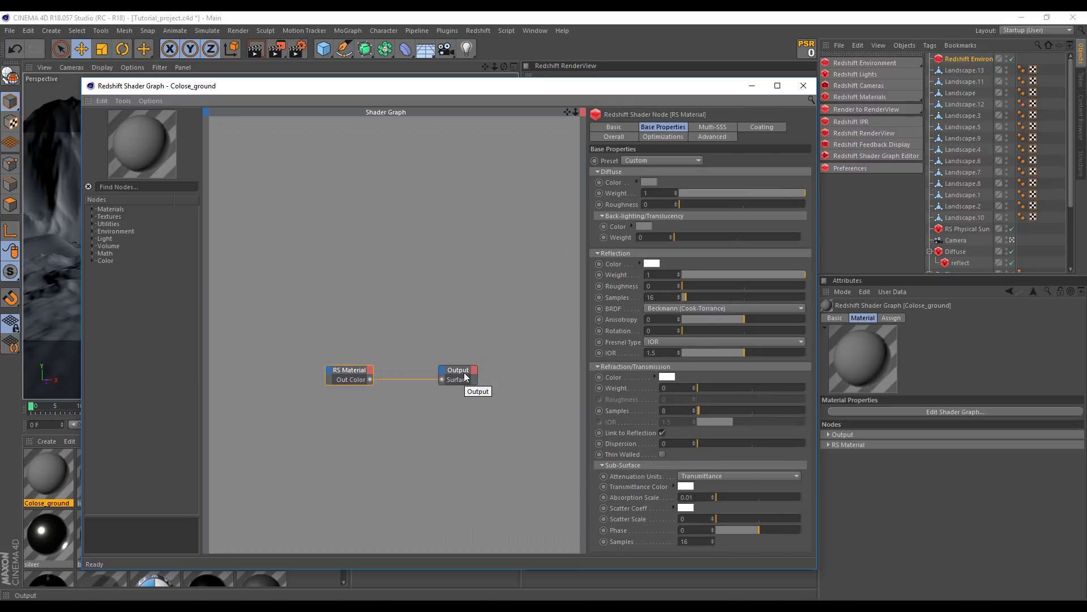
Enlarge the RS Material and Output nodes and nudge the Output node into place
left_click_drag(465, 377, 461, 379)
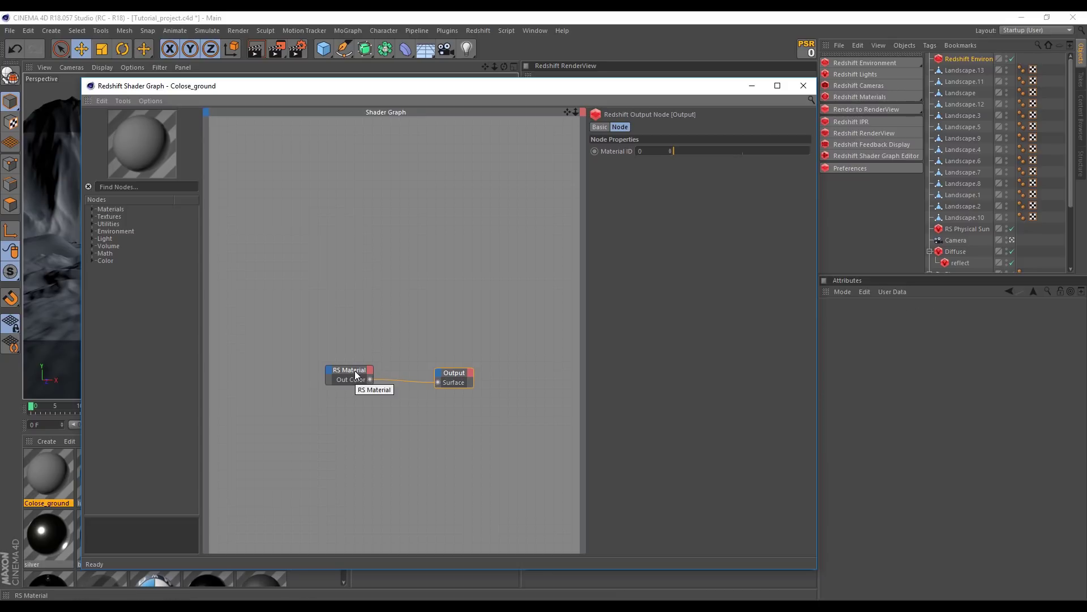
left_click_drag(373, 385, 390, 402)
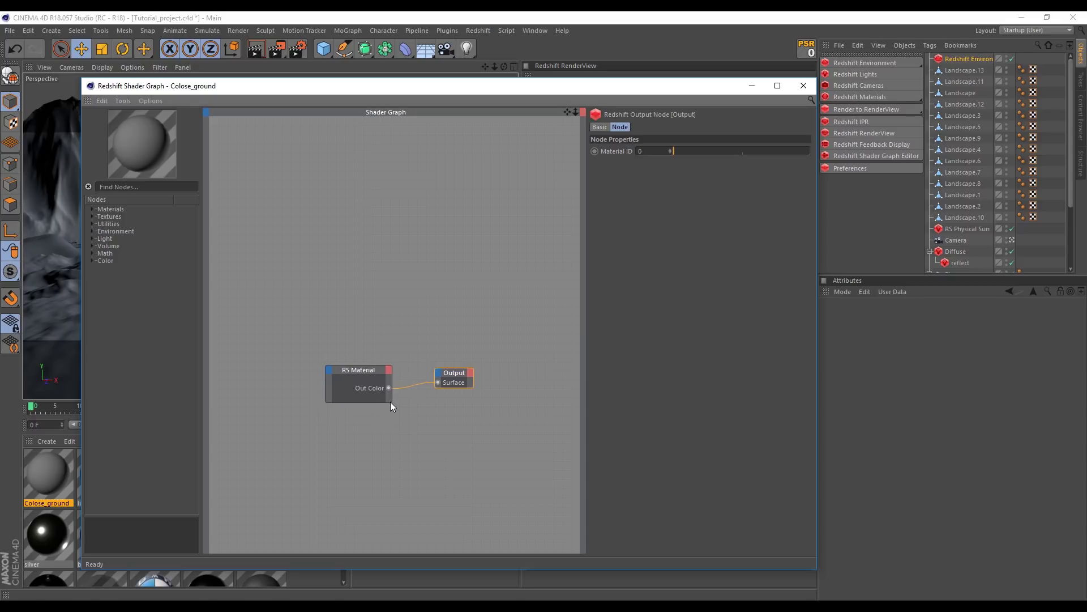
left_click(390, 401)
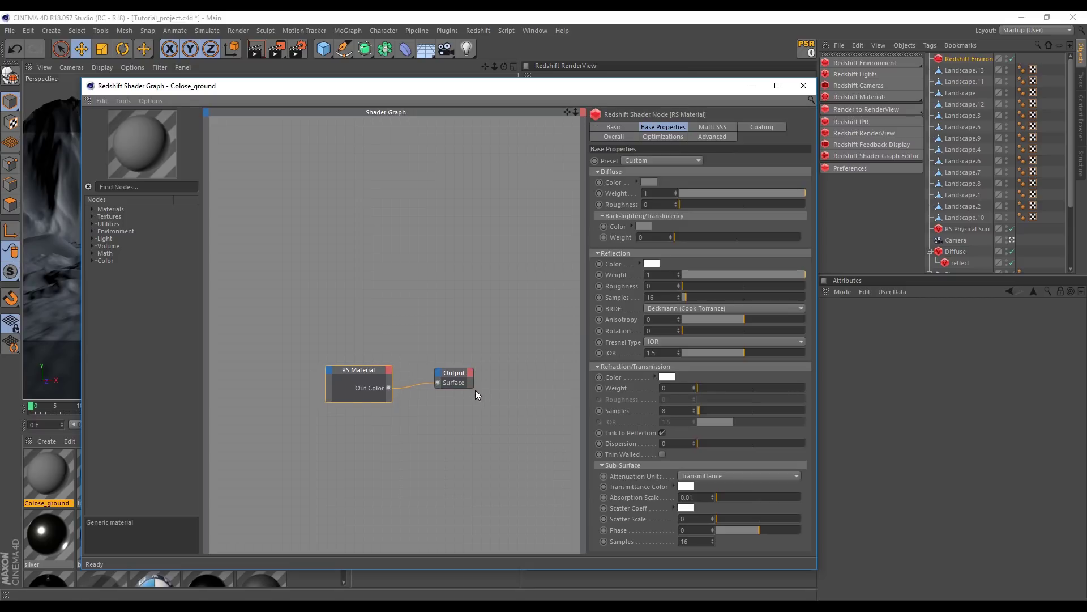
left_click_drag(475, 388, 489, 404)
left_click(488, 403)
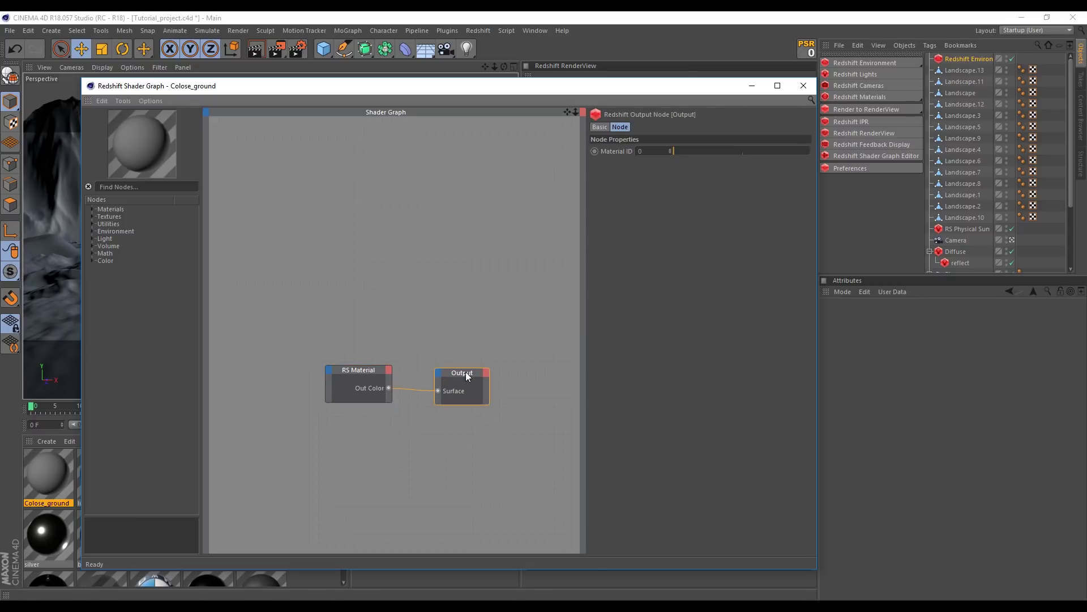
left_click_drag(471, 372, 475, 369)
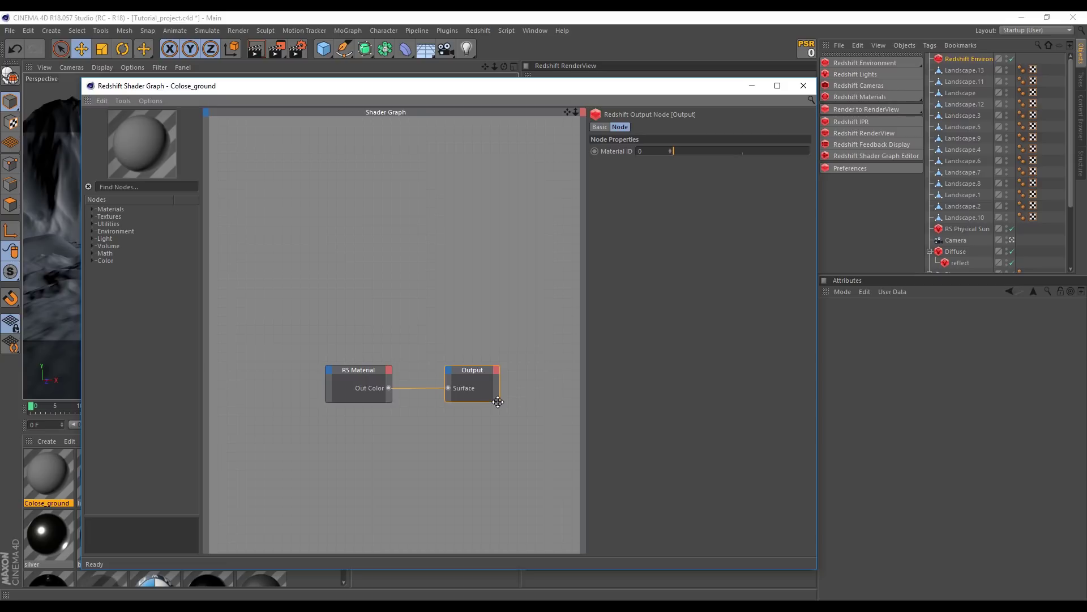
left_click_drag(498, 402, 501, 401)
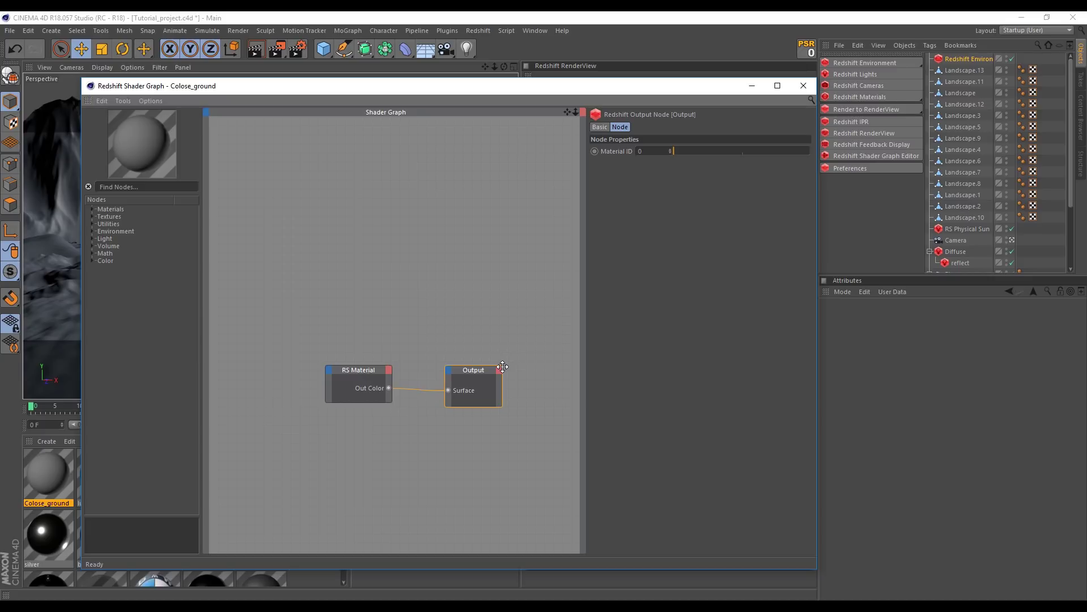
left_click_drag(503, 367, 511, 365)
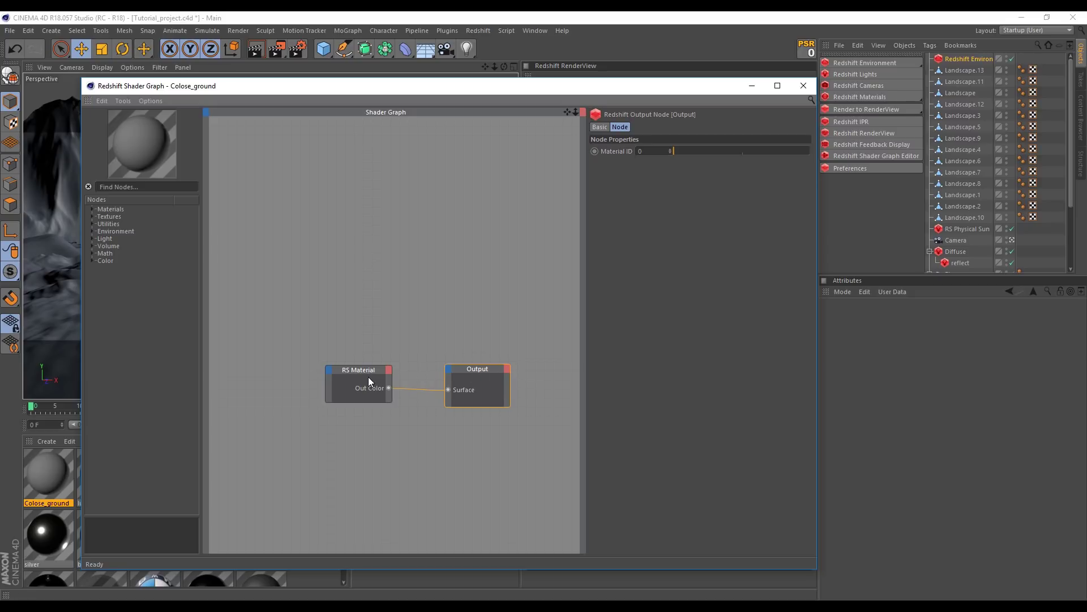
Shift the RS Material node right and enlarge it slightly
mouse_move(363, 373)
left_mouse_down()
mouse_move(370, 367)
mouse_move(404, 402)
left_mouse_up()
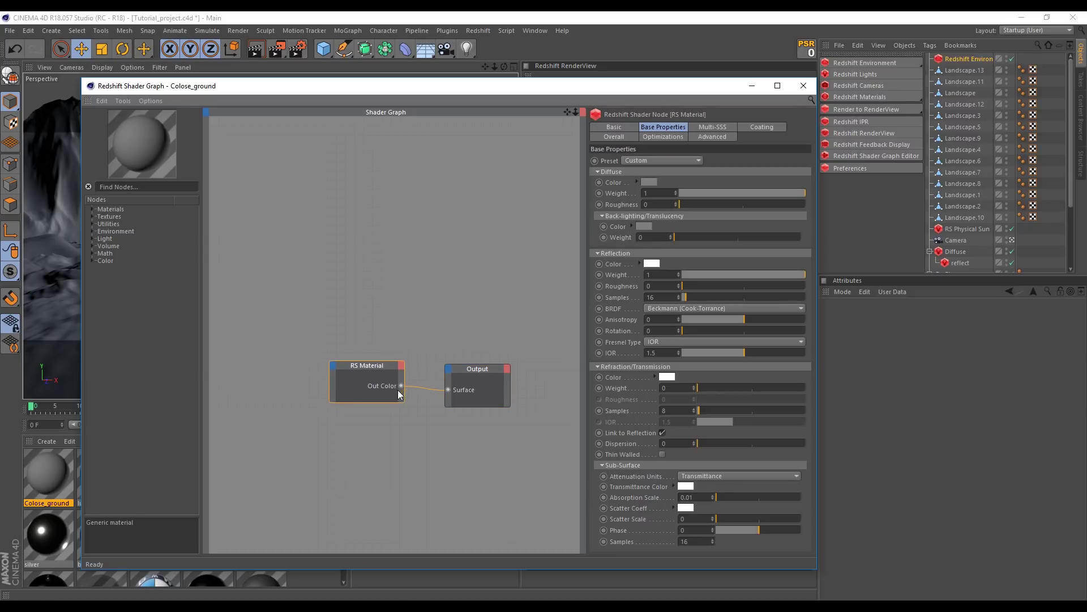
left_click_drag(382, 365, 381, 369)
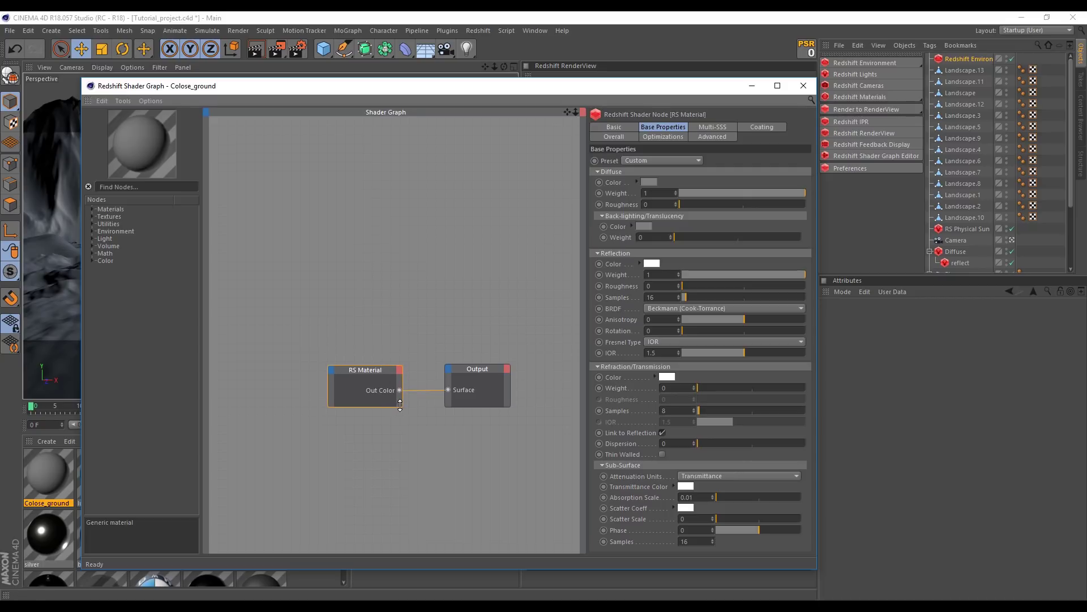
left_click_drag(402, 405, 404, 407)
mouse_move(379, 366)
left_mouse_down()
mouse_move(389, 371)
mouse_move(378, 369)
left_mouse_up()
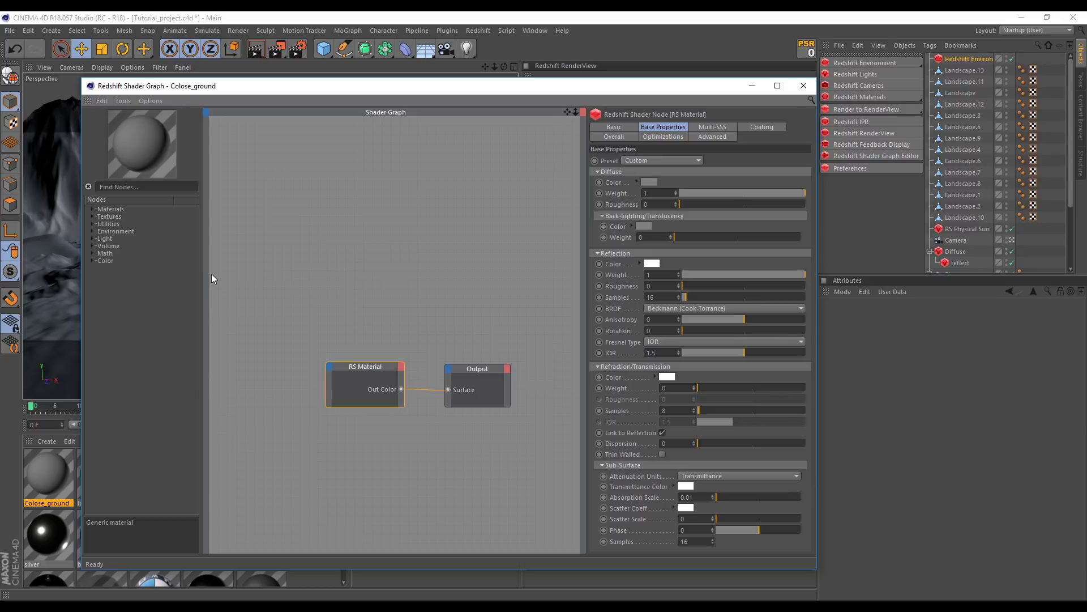
Add an RS Texture node to the graph and browse for its image
left_click(93, 217)
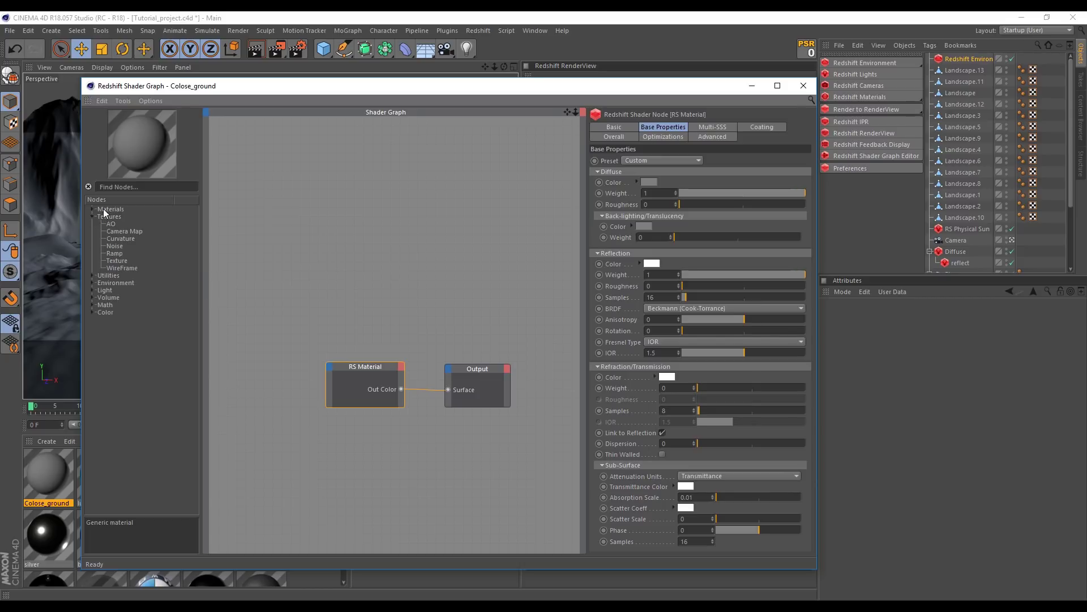
left_click_drag(117, 261, 300, 286)
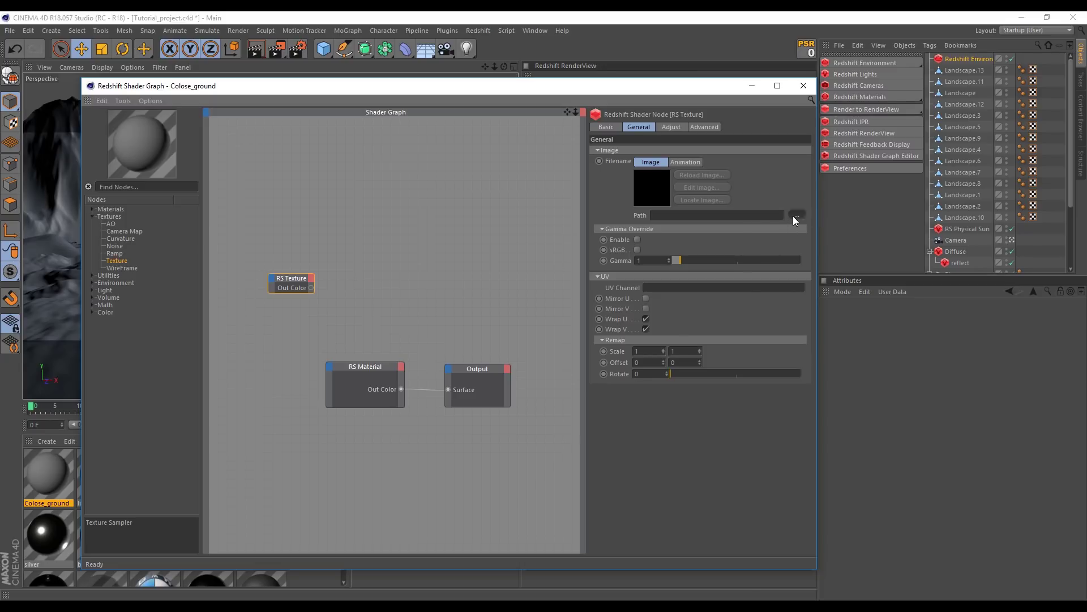
left_click(796, 215)
left_click_drag(430, 104, 483, 79)
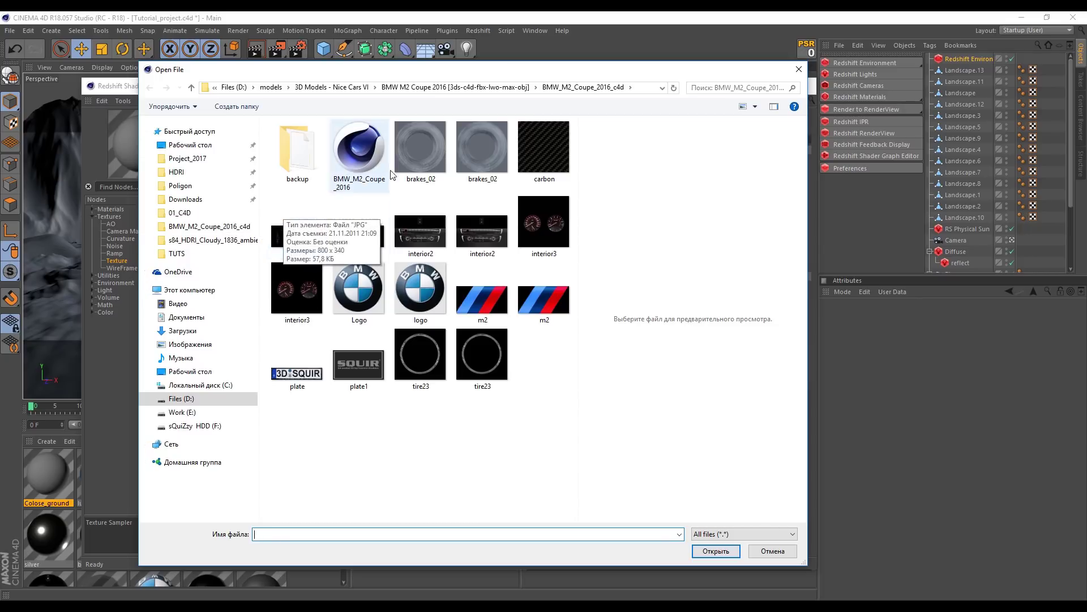
Load RockDark011_COL_VAR1_HIRES from Poligon > RockDark011_hires without copying it into the project
left_click(196, 189)
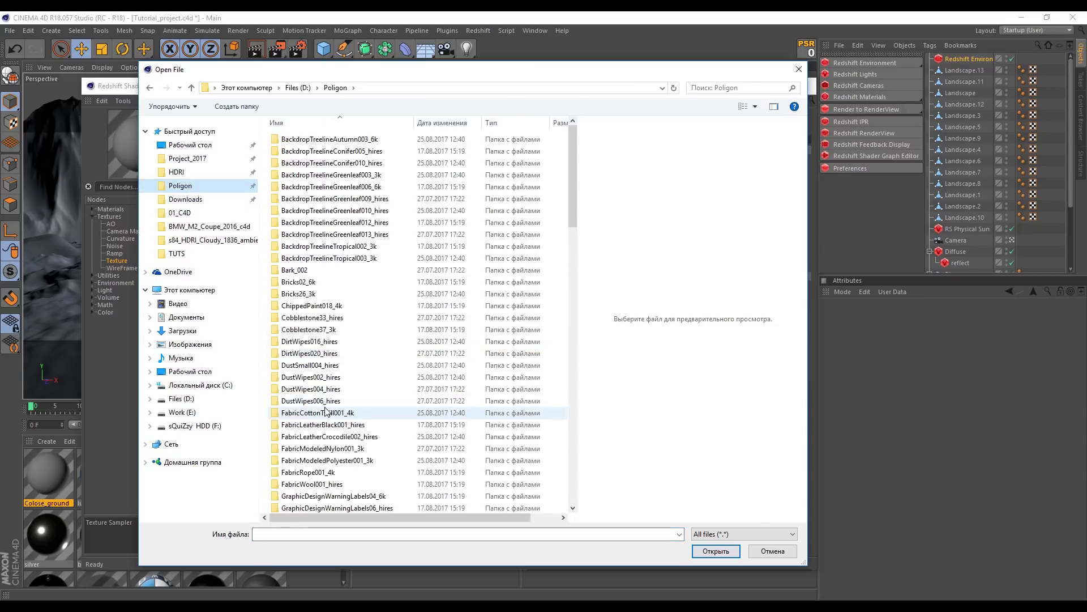
key("f")
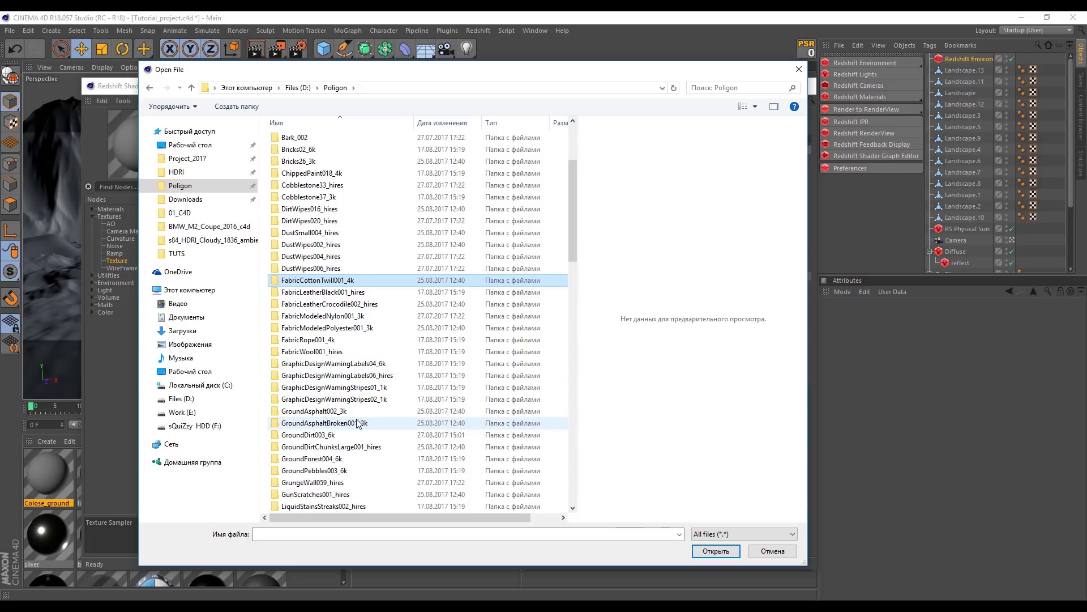
scroll(357, 422, "down", 2)
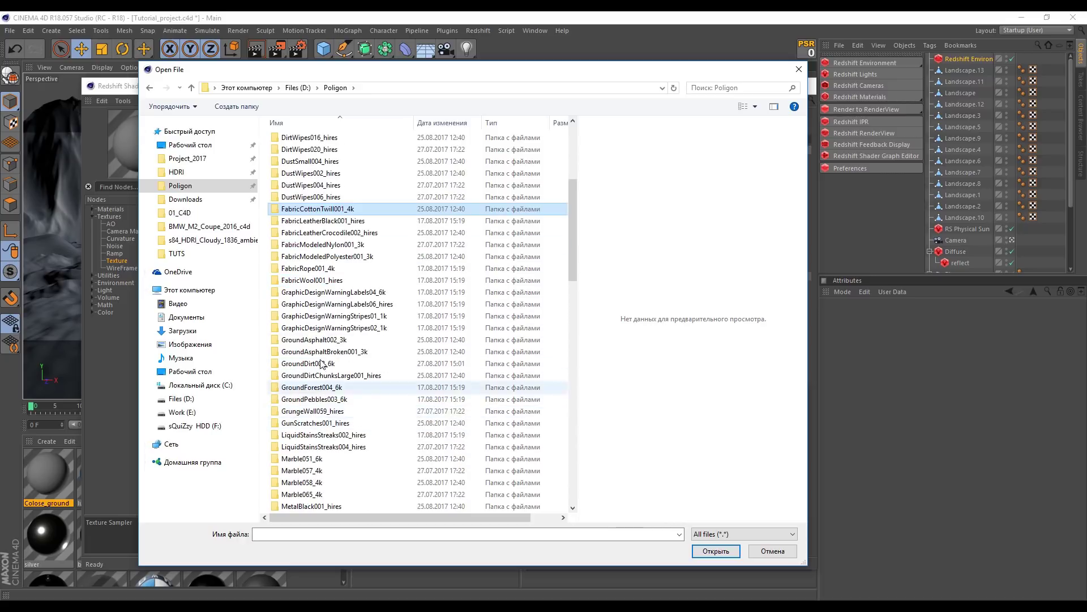
scroll(327, 340, "down", 2)
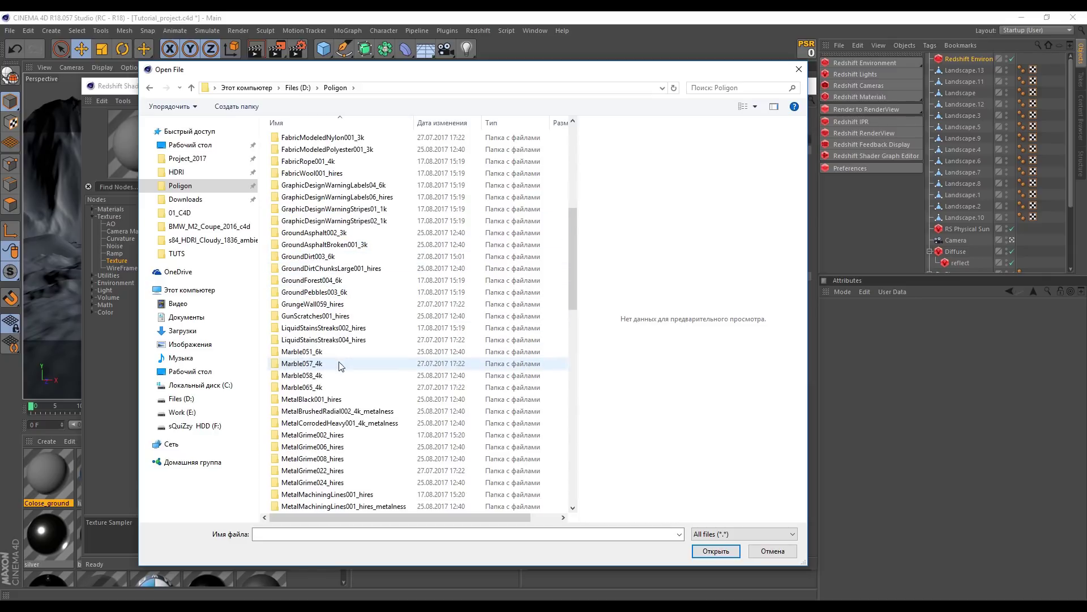
scroll(327, 408, "down", 4)
scroll(328, 440, "down", 3)
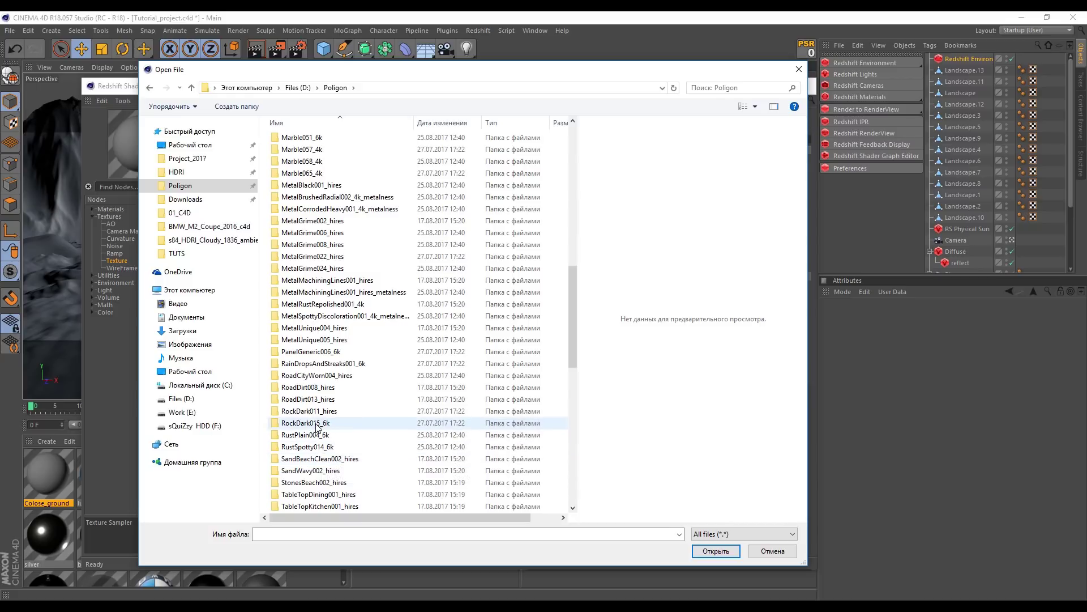
left_click(342, 410)
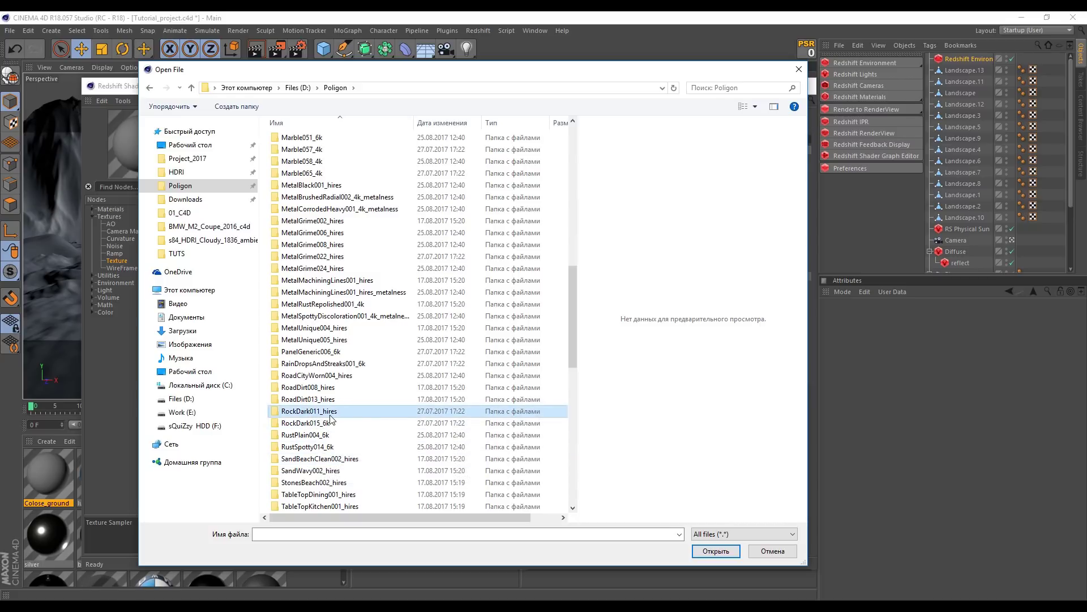
double_click(332, 416)
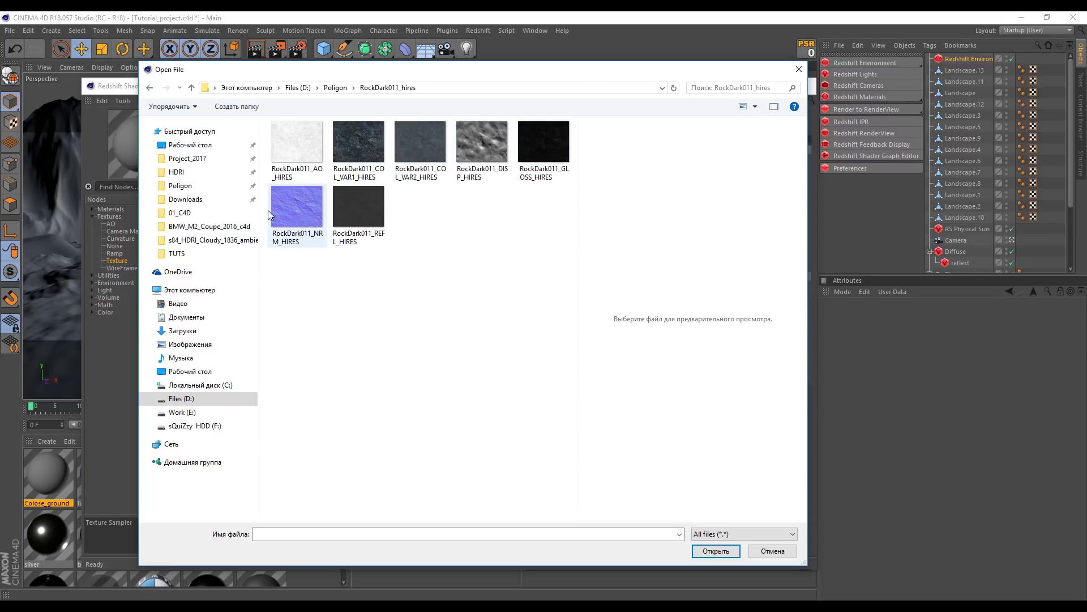
double_click(352, 141)
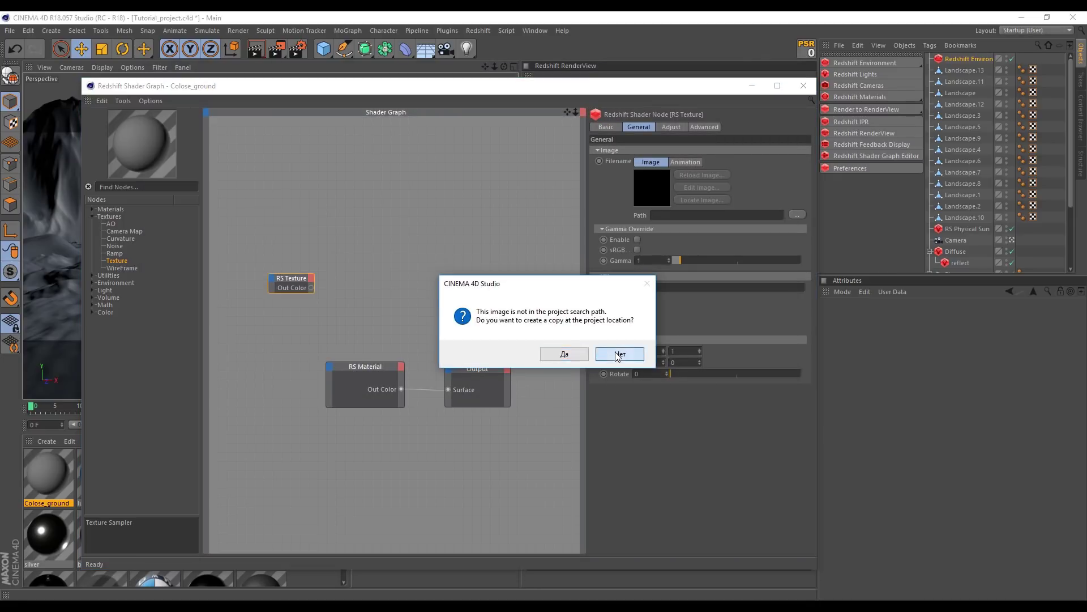
left_click(622, 354)
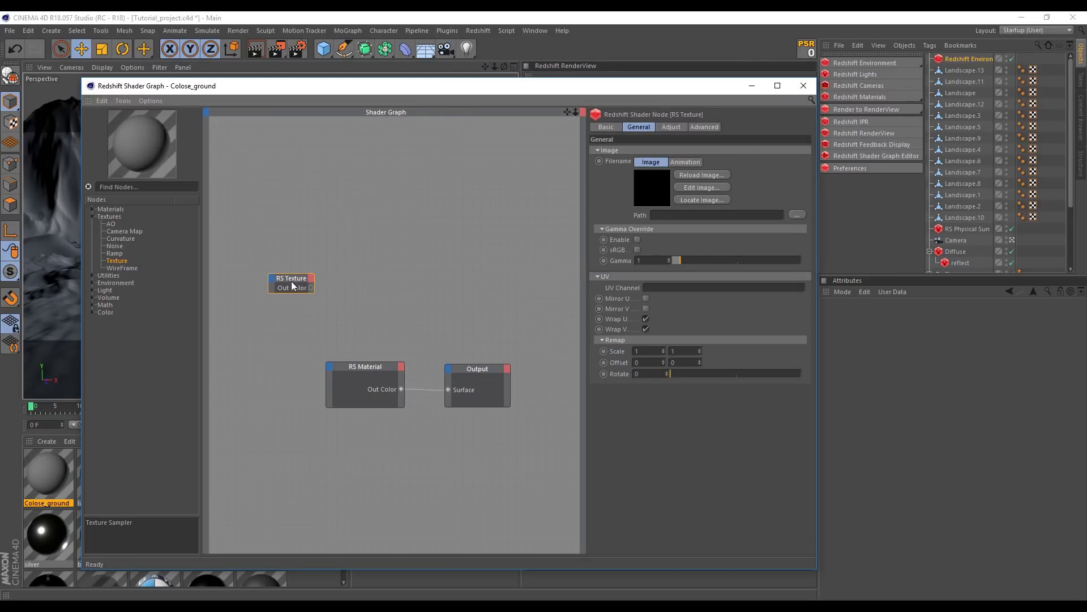
Add an RS Color Correct node and wire its output into RS Material's Diffuse Color
left_click_drag(292, 285, 283, 258)
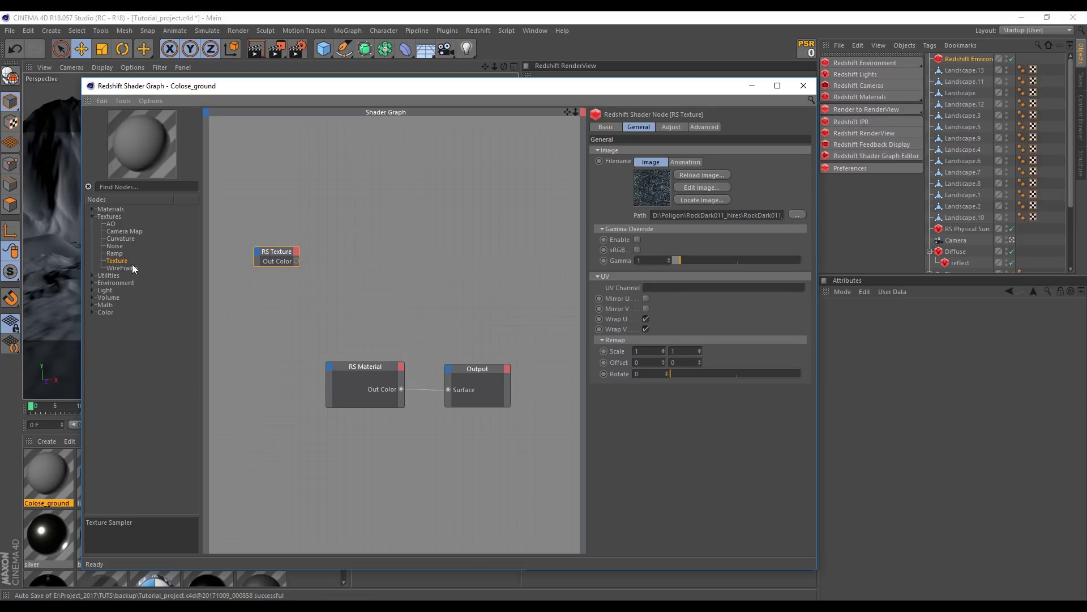
left_click(93, 312)
mouse_move(130, 342)
left_mouse_down()
mouse_move(340, 279)
mouse_move(310, 281)
mouse_move(361, 253)
left_mouse_up()
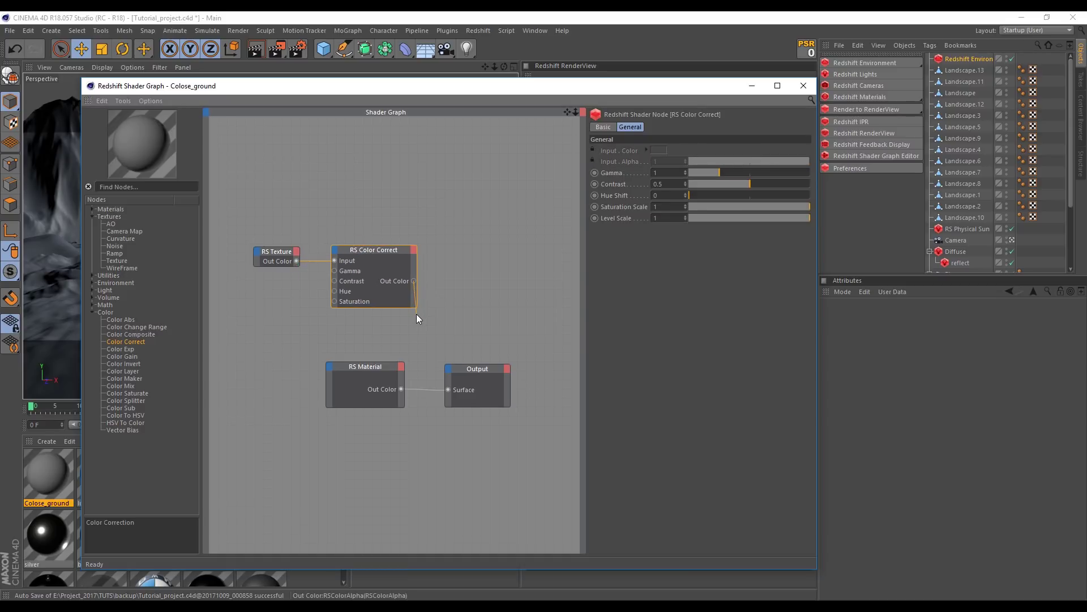
left_click_drag(416, 315, 328, 371)
left_click_drag(328, 370, 332, 372)
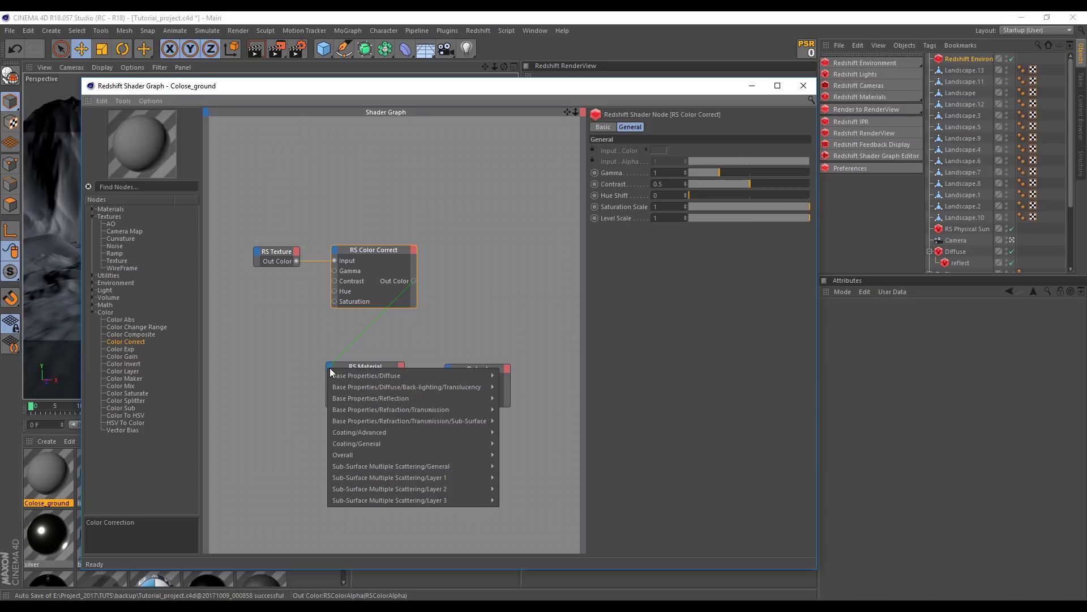
mouse_move(367, 375)
left_click(525, 375)
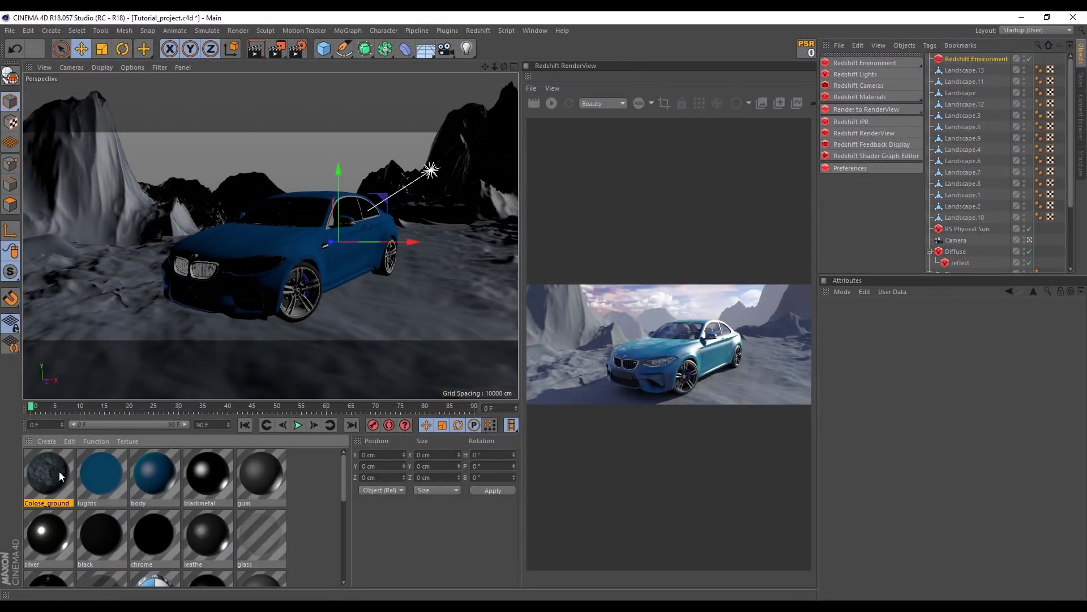
Reopen Colose_ground's shader graph, move the Color Correct node, and resize the graph panels
double_click(59, 471)
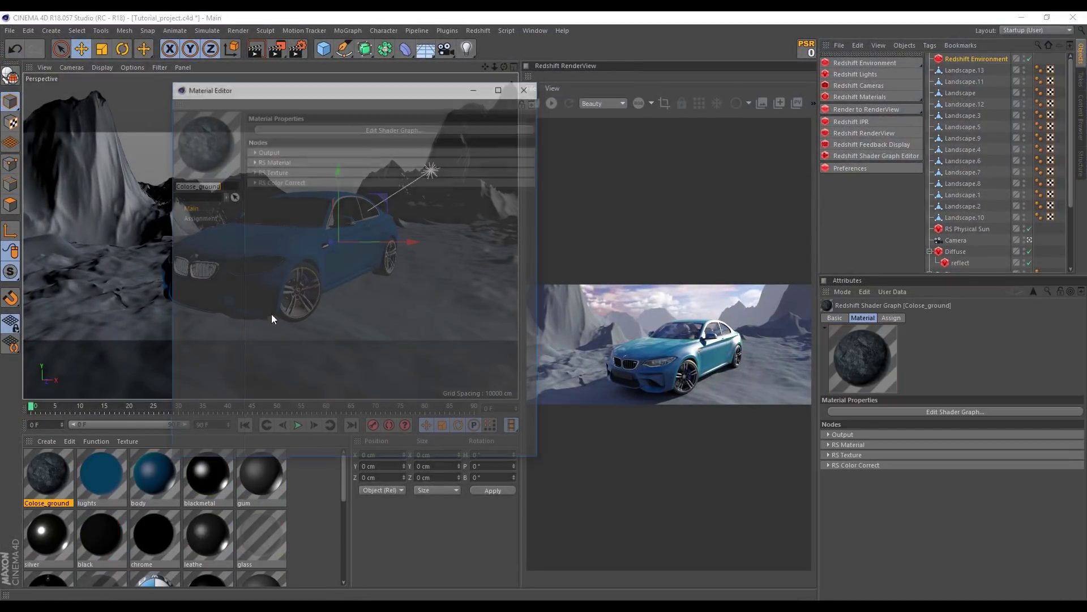
left_click(303, 131)
left_click_drag(318, 205, 302, 171)
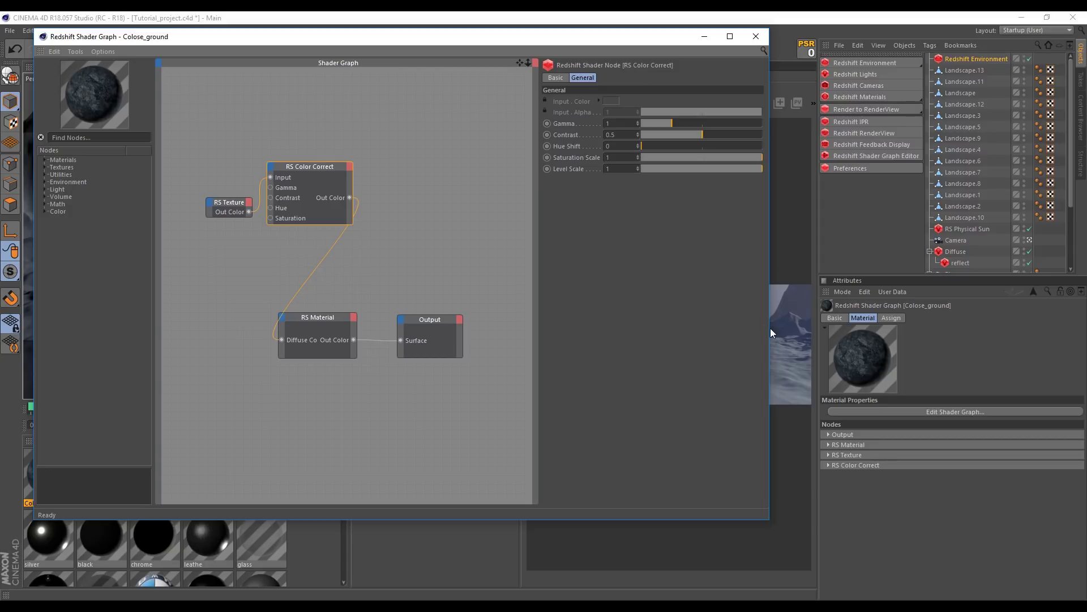
left_click_drag(541, 310, 406, 311)
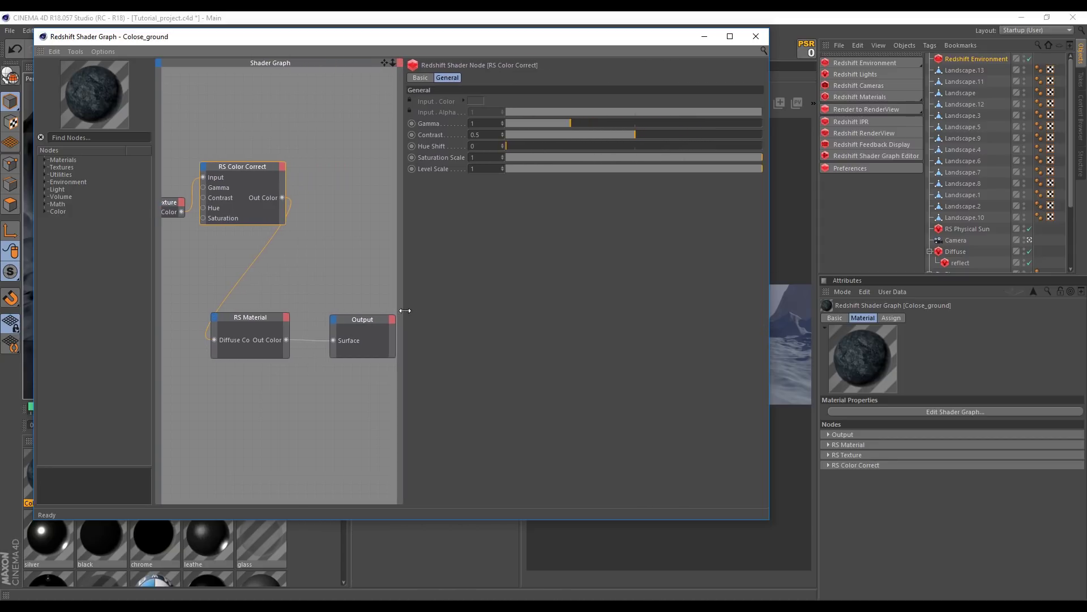
left_click_drag(770, 318, 526, 318)
left_click_drag(154, 271, 109, 271)
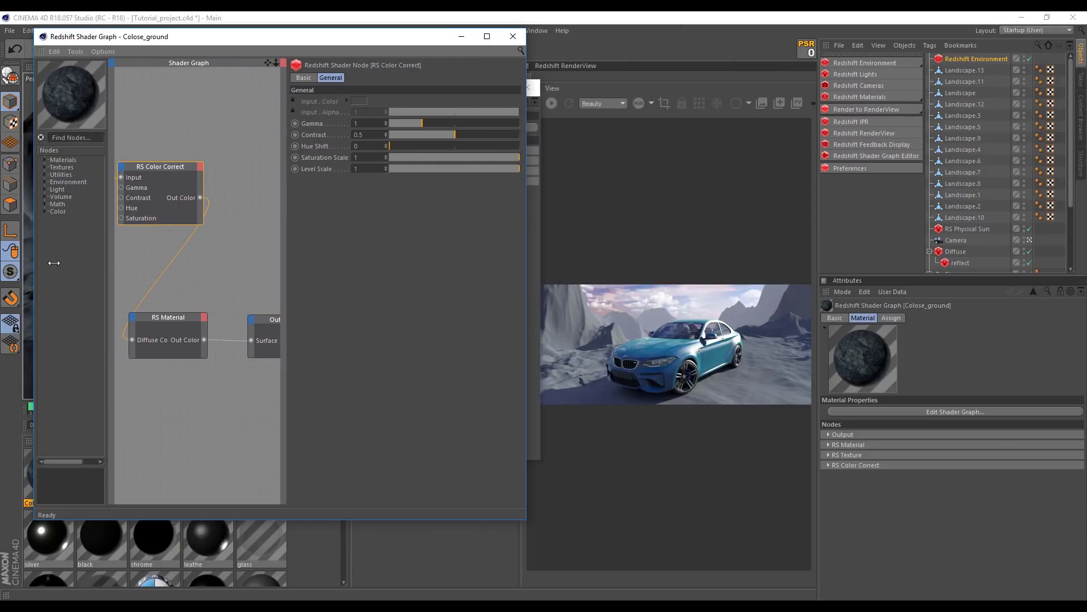
left_click_drag(285, 263, 391, 273)
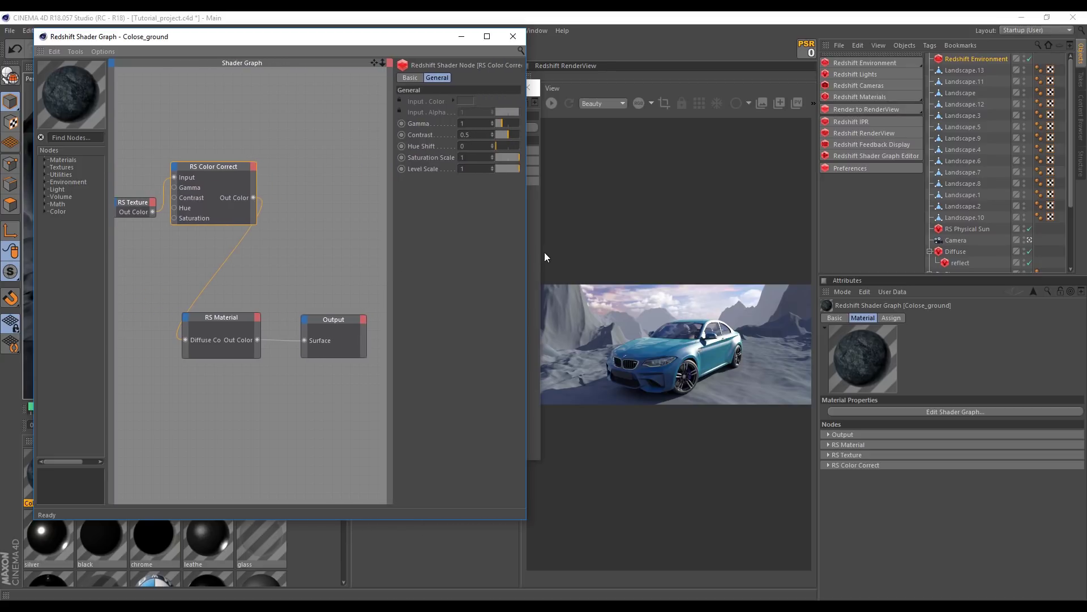
left_click_drag(526, 262, 542, 258)
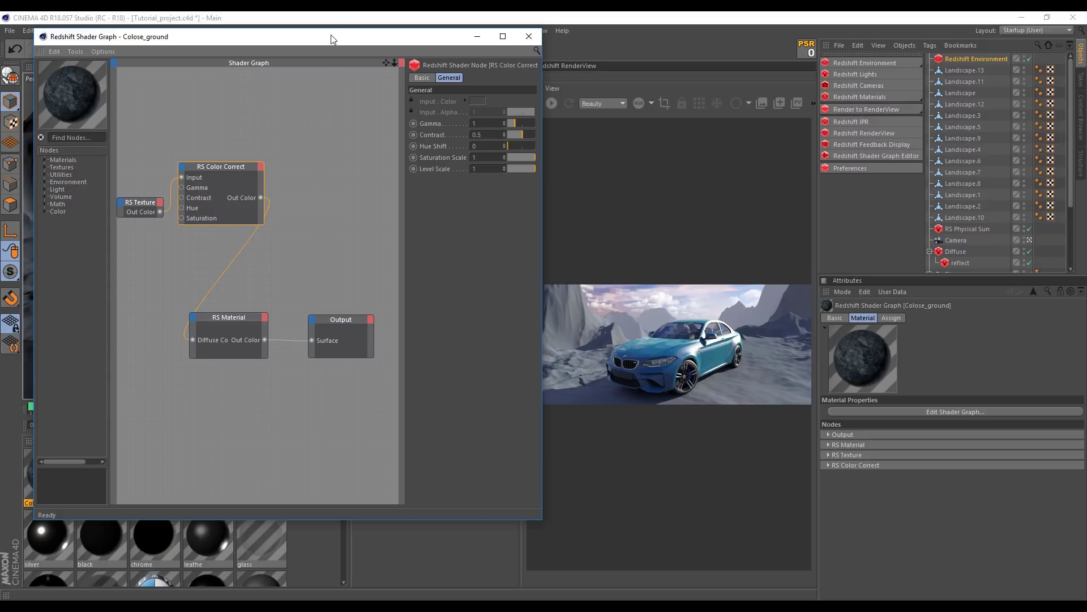
Close the Shader Graph and Material Editor, then assign Colose_ground to the ground Plane
left_click(529, 36)
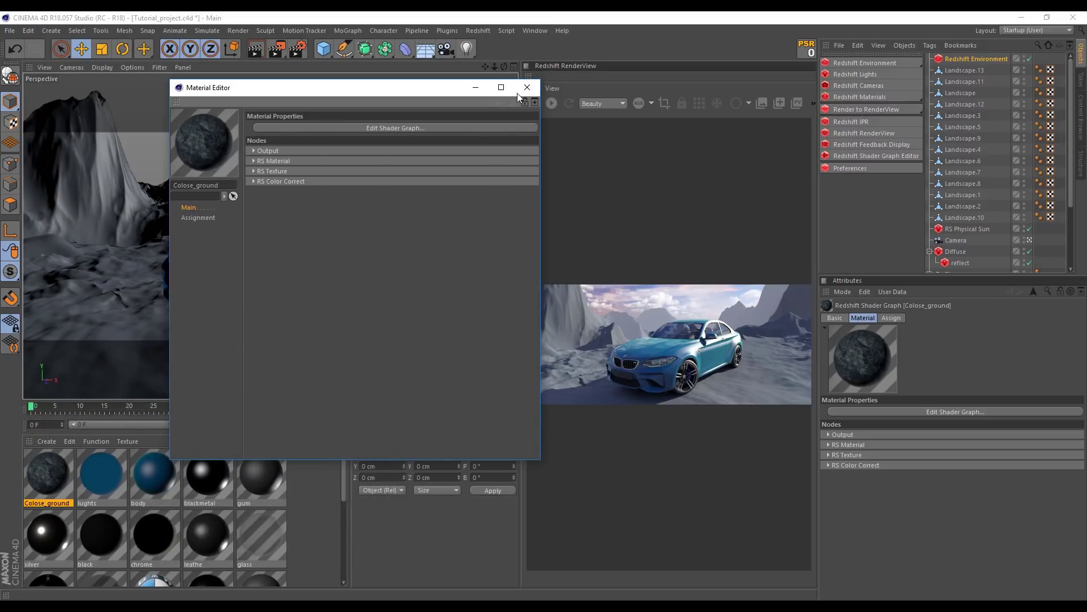
left_click(527, 87)
left_click(143, 328)
mouse_move(924, 114)
left_mouse_down()
mouse_move(969, 244)
mouse_move(957, 193)
left_mouse_up()
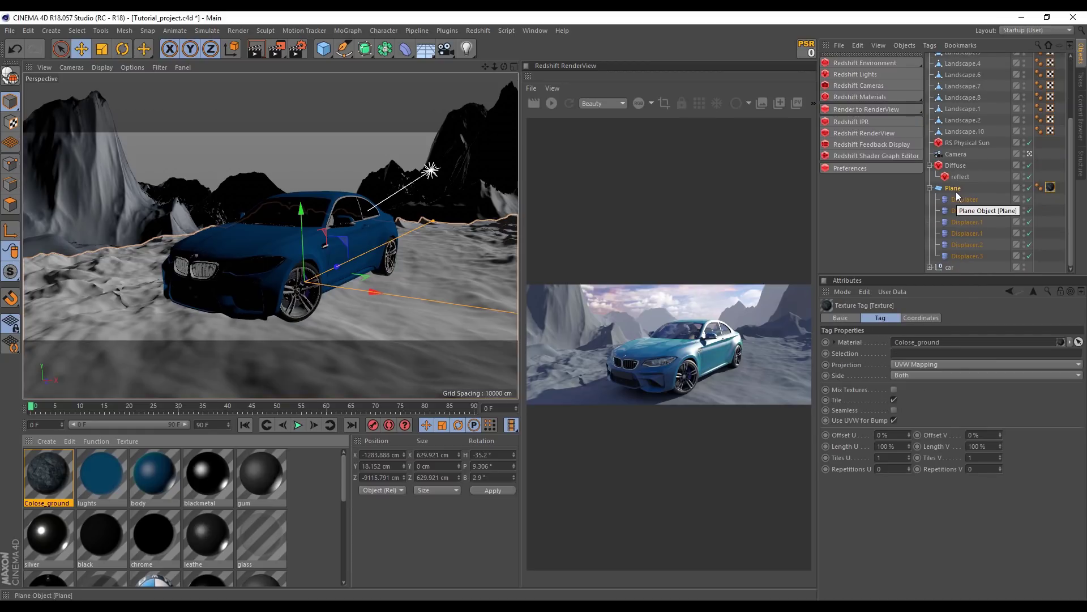
Start the Redshift IPR and set Colose_ground's Reflection Weight to 0
left_click(552, 103)
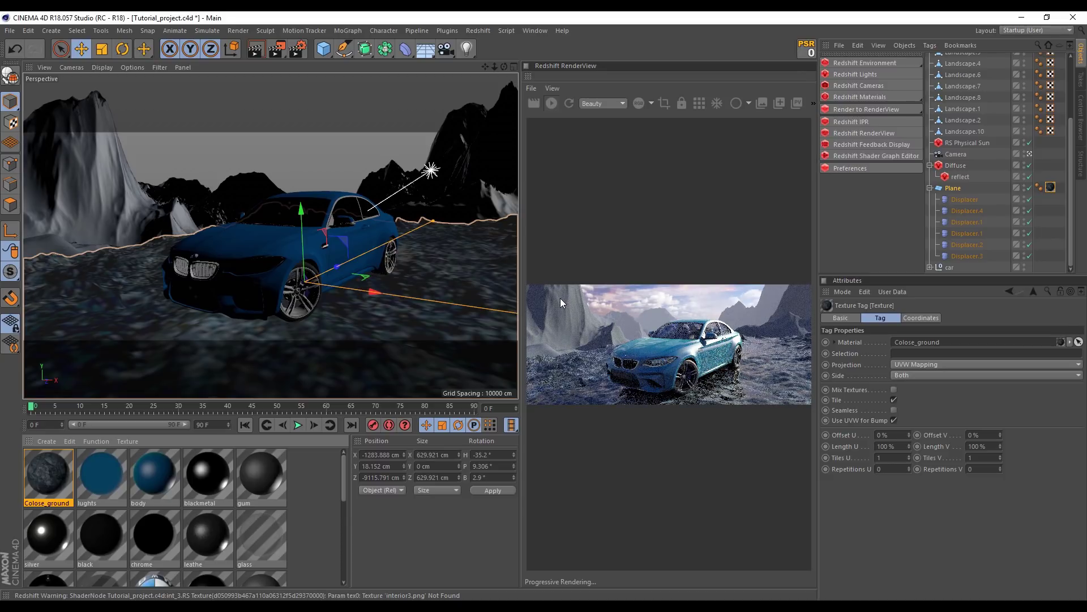
left_click(1051, 189)
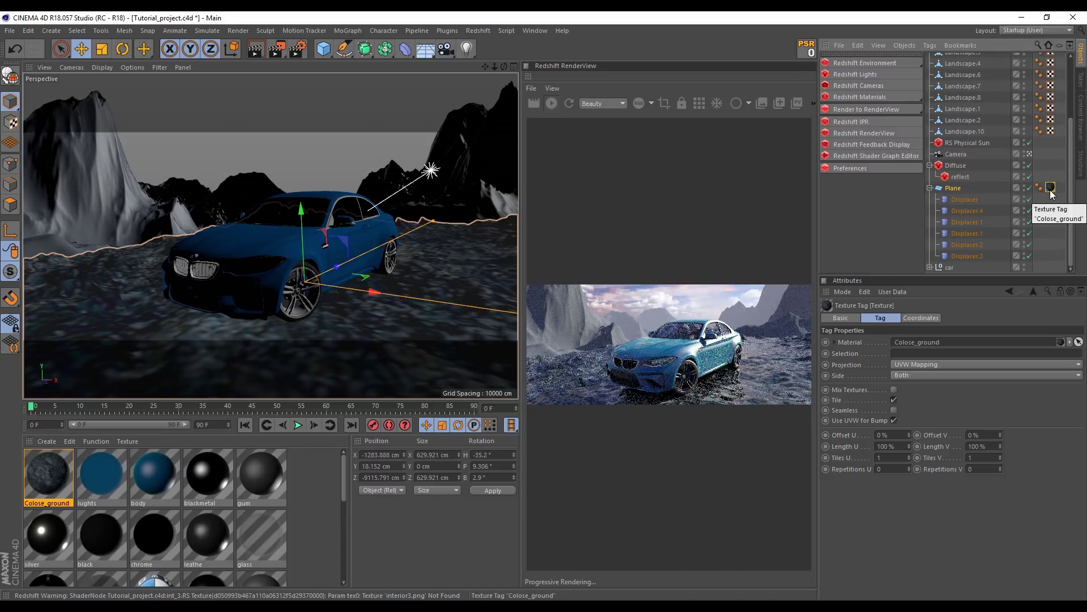
double_click(45, 467)
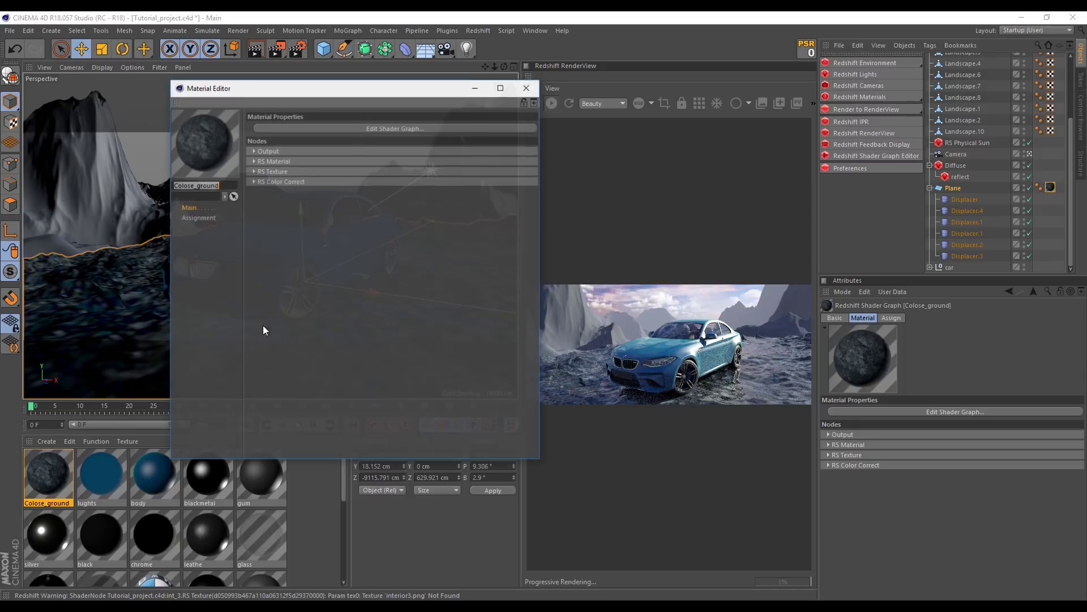
left_click(304, 160)
left_click_drag(359, 322, 287, 322)
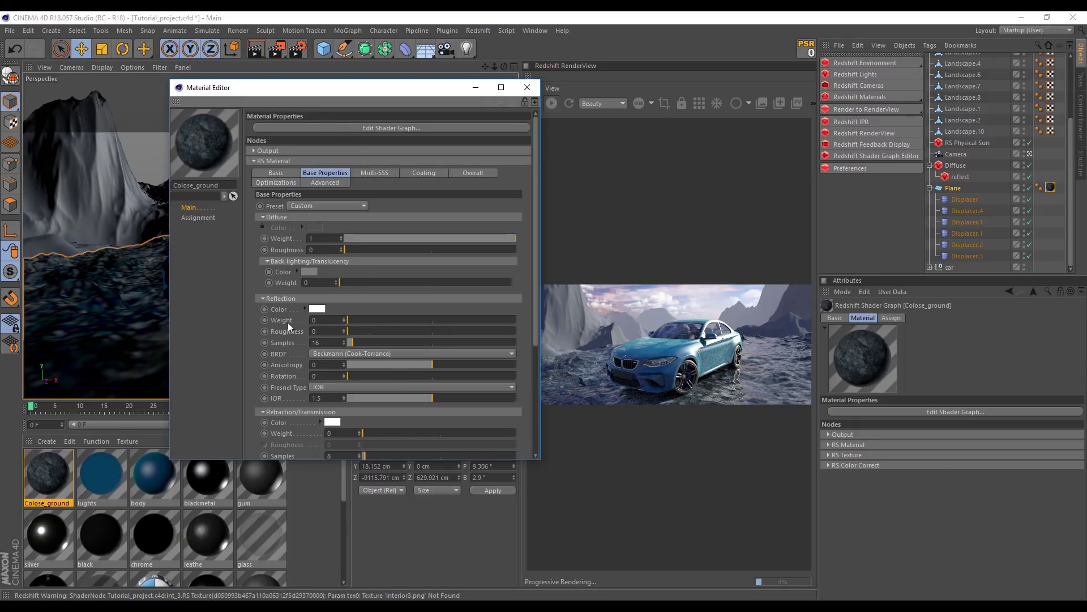
left_click(526, 87)
left_click(1050, 188)
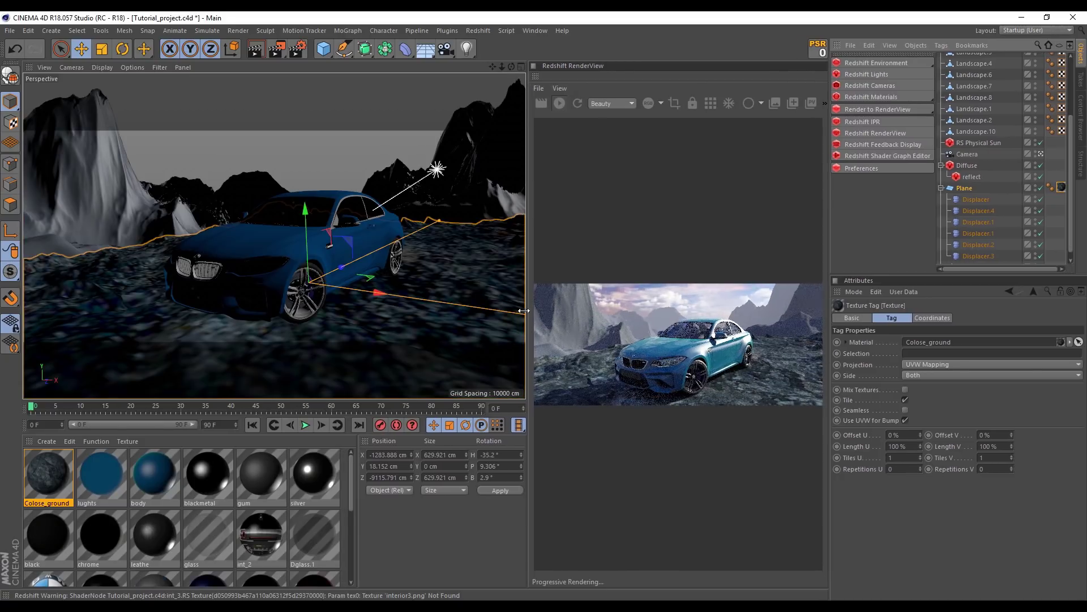
Widen the RenderView and set the texture tag's Tiles U and V to 3
left_click_drag(530, 316, 264, 315)
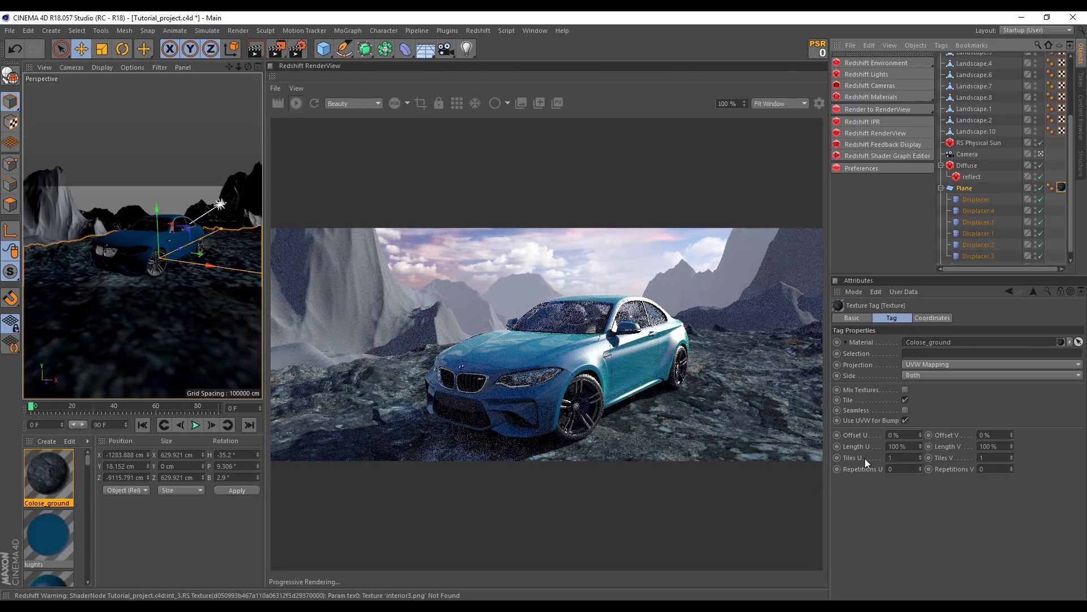
left_click(896, 458)
type("3")
key("Tab")
type("3")
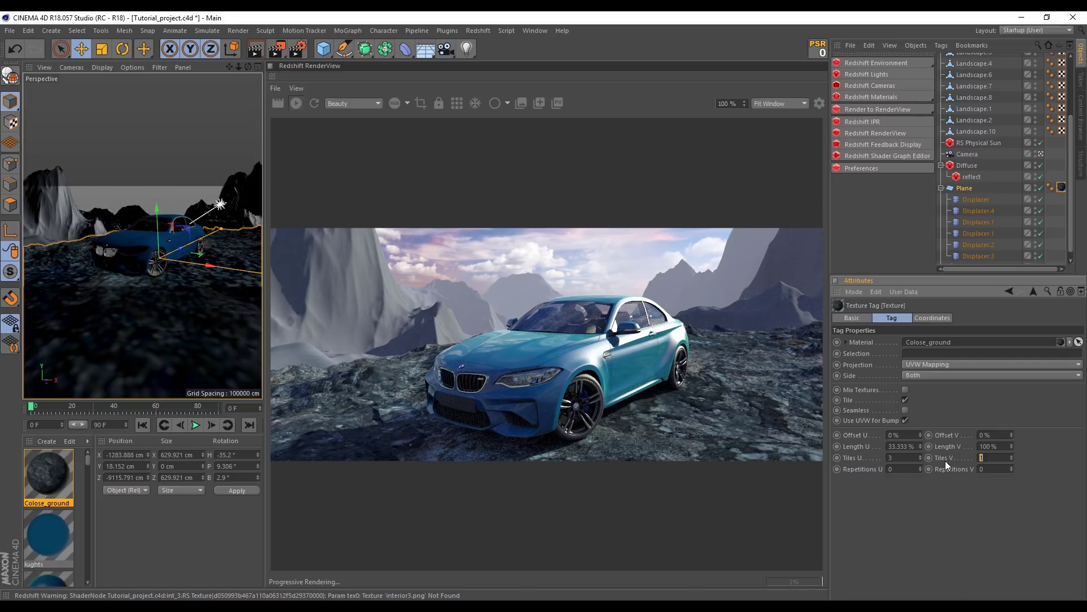
key("Return")
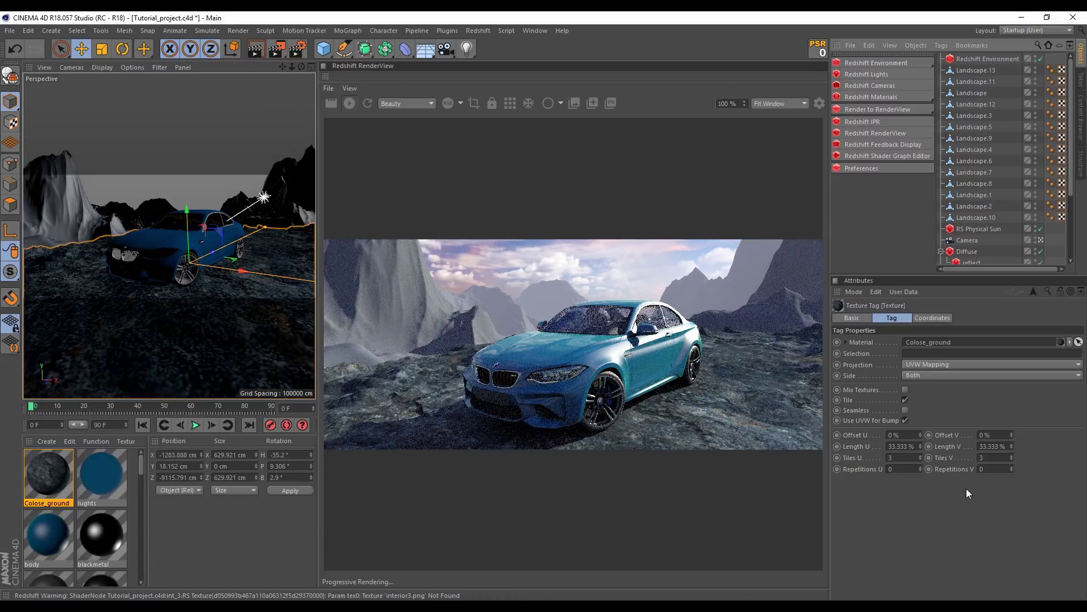
Increase Tiles U and Tiles V to 10
left_click(899, 458)
type("10")
key("Tab")
type("10")
key("Return")
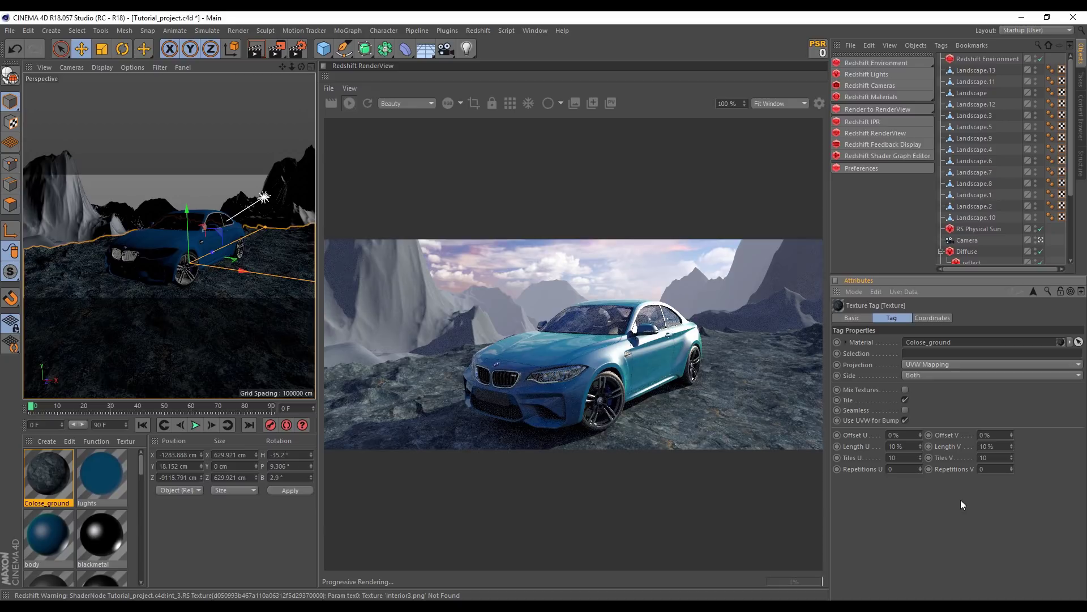
Try 20 tiles in U and V, then settle back on 10 × 10
left_click(903, 457)
type("20")
key("Tab")
type("20")
key("Return")
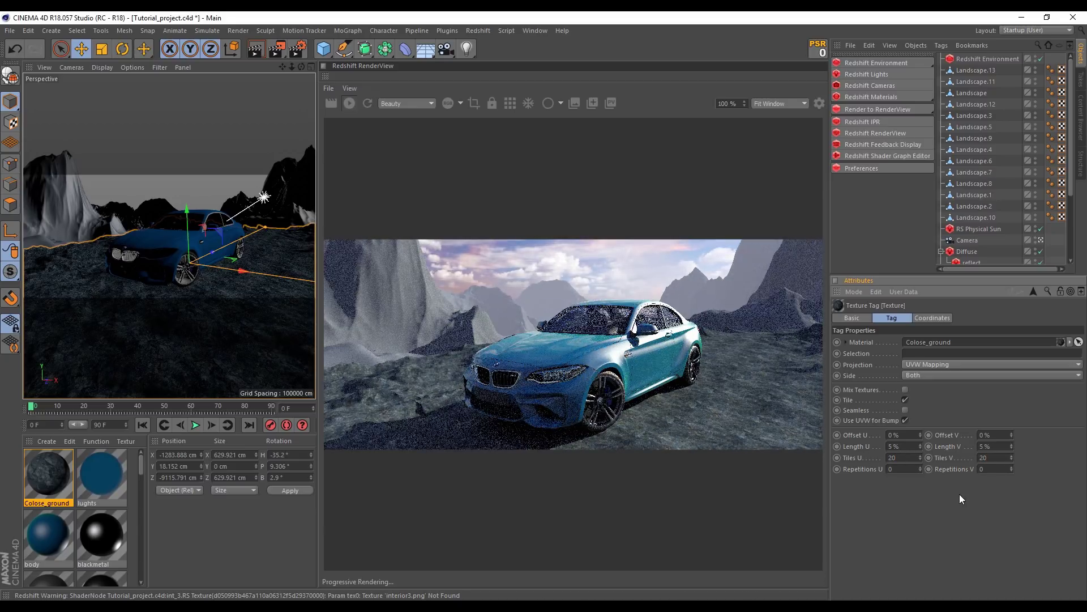
left_click(908, 461)
type("10")
key("Tab")
type("10")
key("Return")
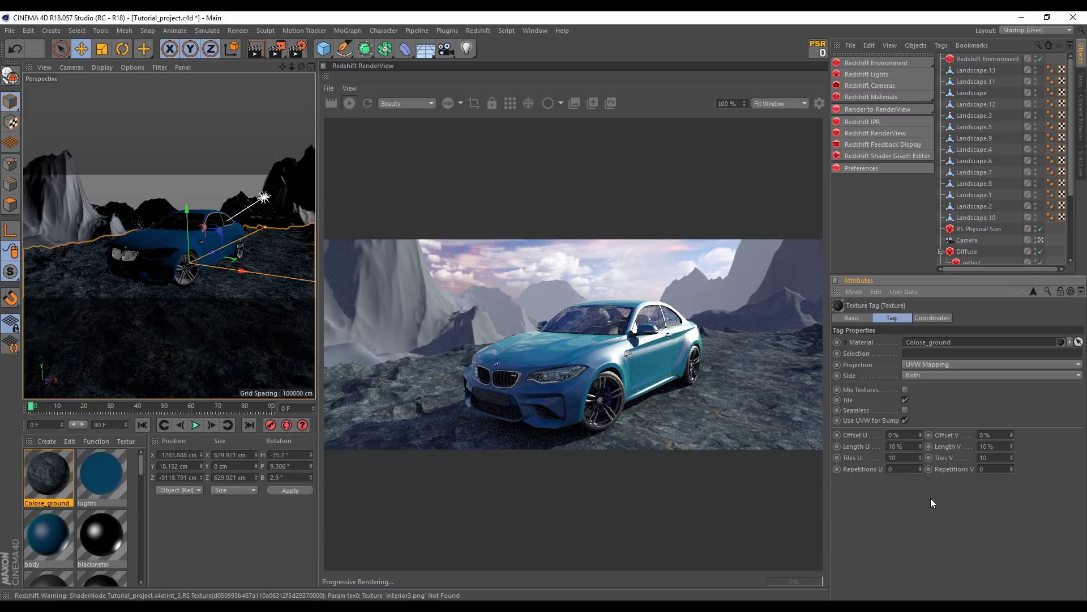
In the Color Correct node, raise gamma to 1.32 and lower Saturation Scale to 0.548
double_click(42, 467)
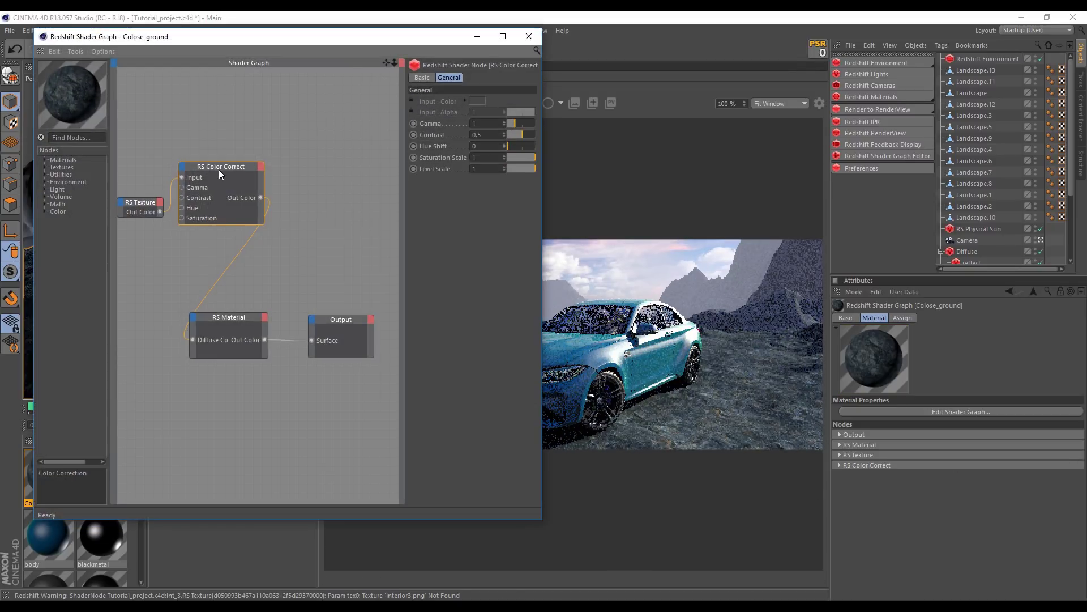
left_click(218, 167)
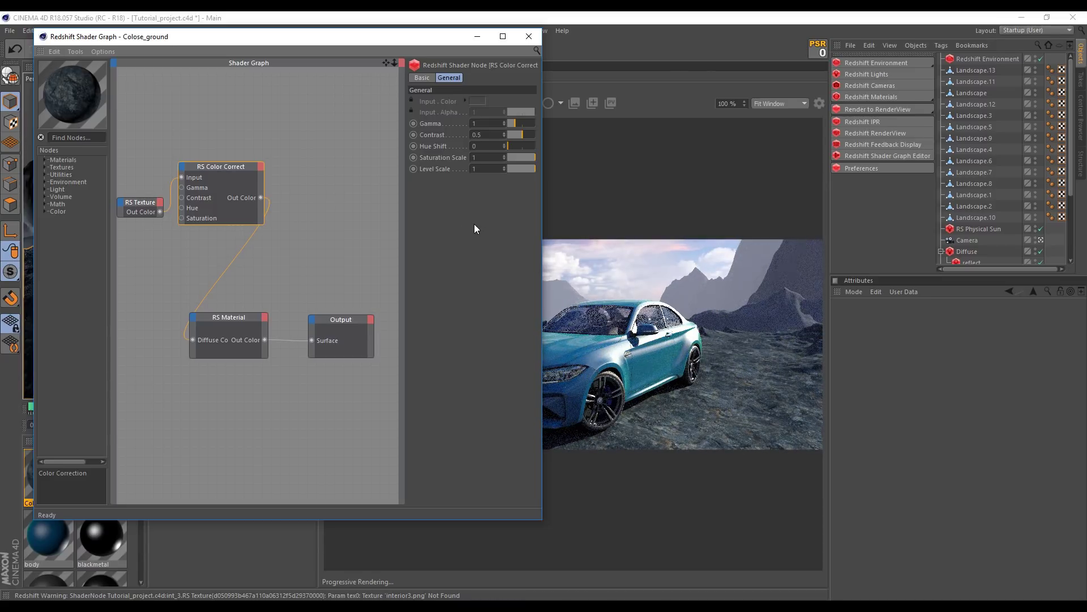
left_click_drag(409, 168, 355, 168)
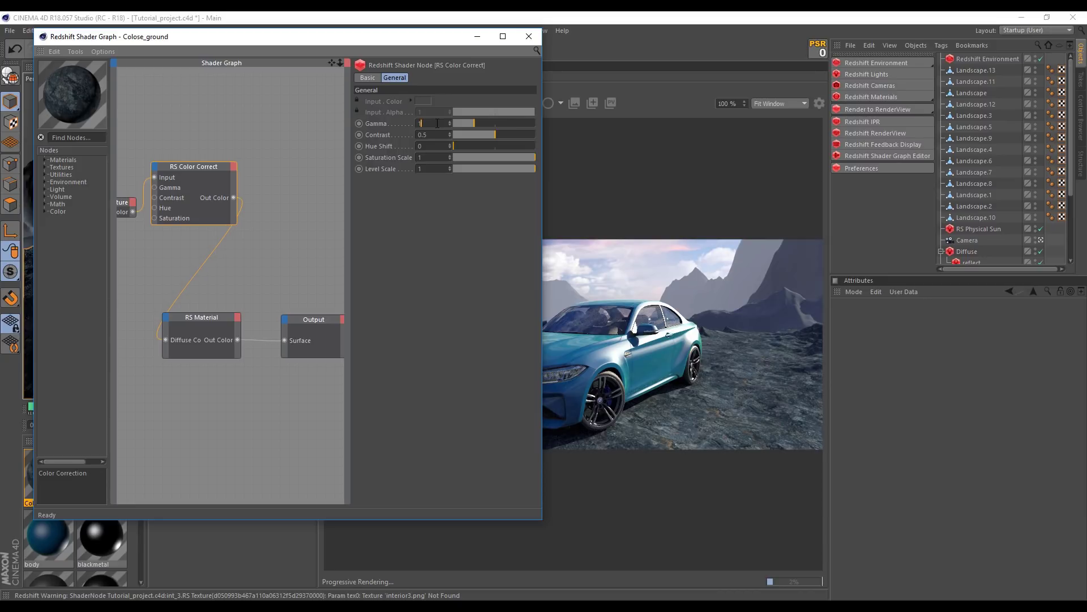
left_click_drag(483, 122, 481, 120)
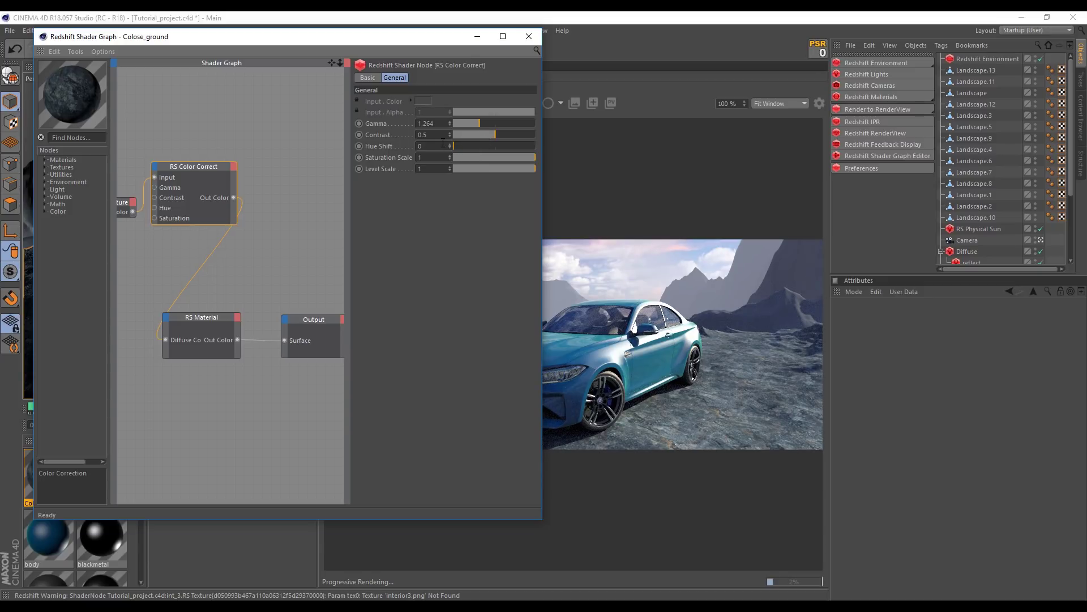
left_click(521, 157)
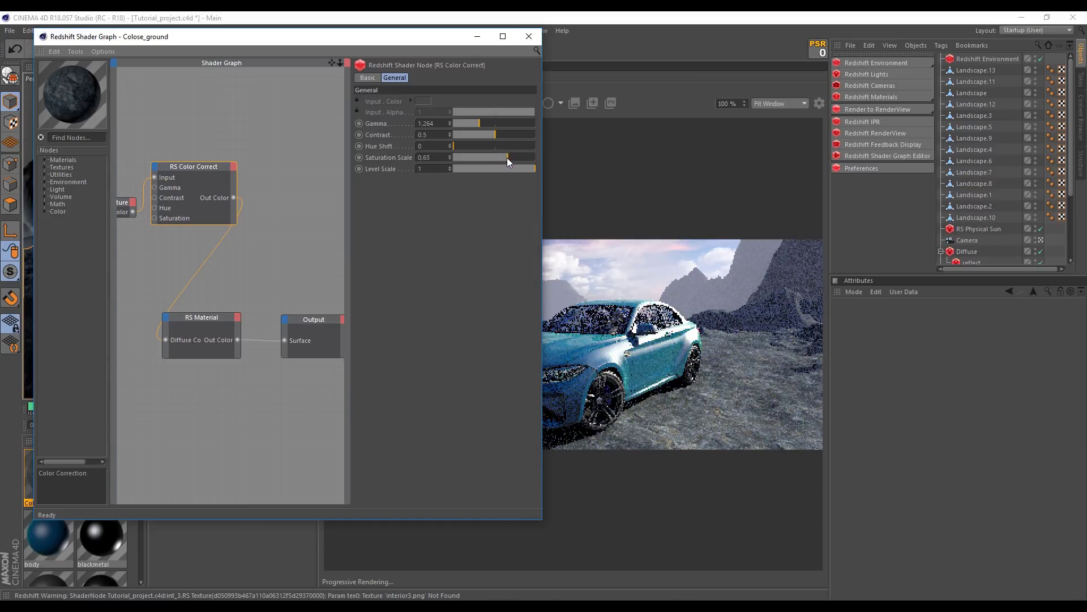
left_click_drag(525, 158, 504, 158)
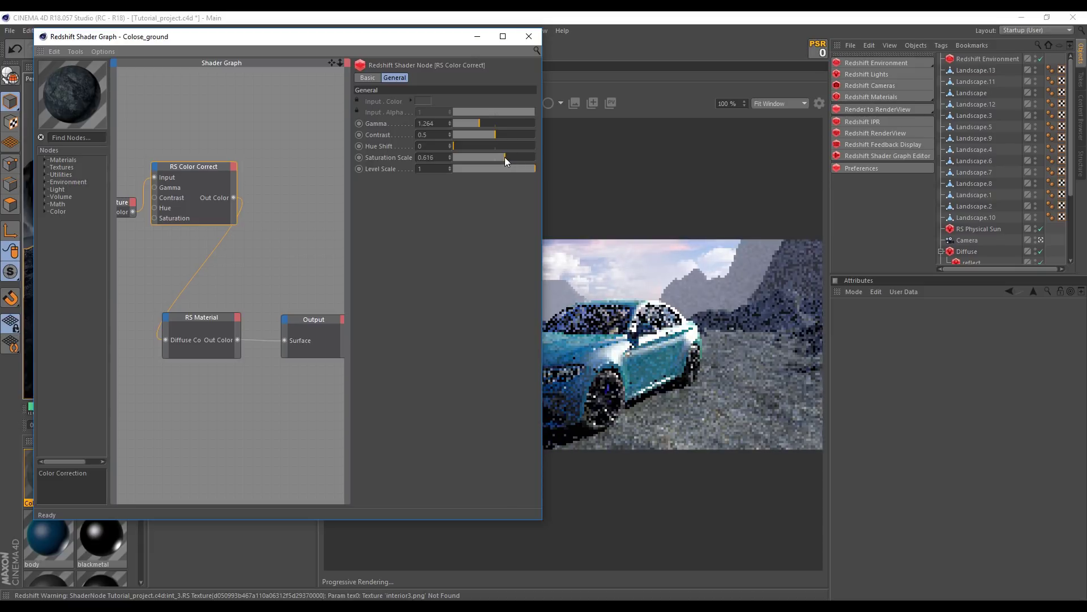
left_click_drag(504, 157, 499, 157)
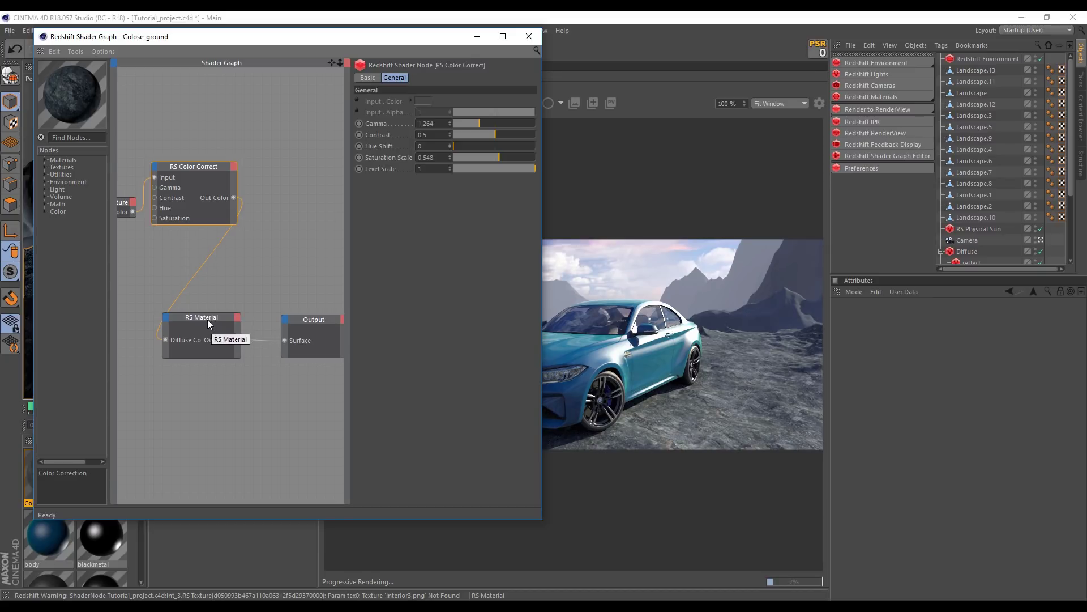
Rearrange the RS Material and Output nodes beside the Color Correct node
scroll(203, 280, "down", 2)
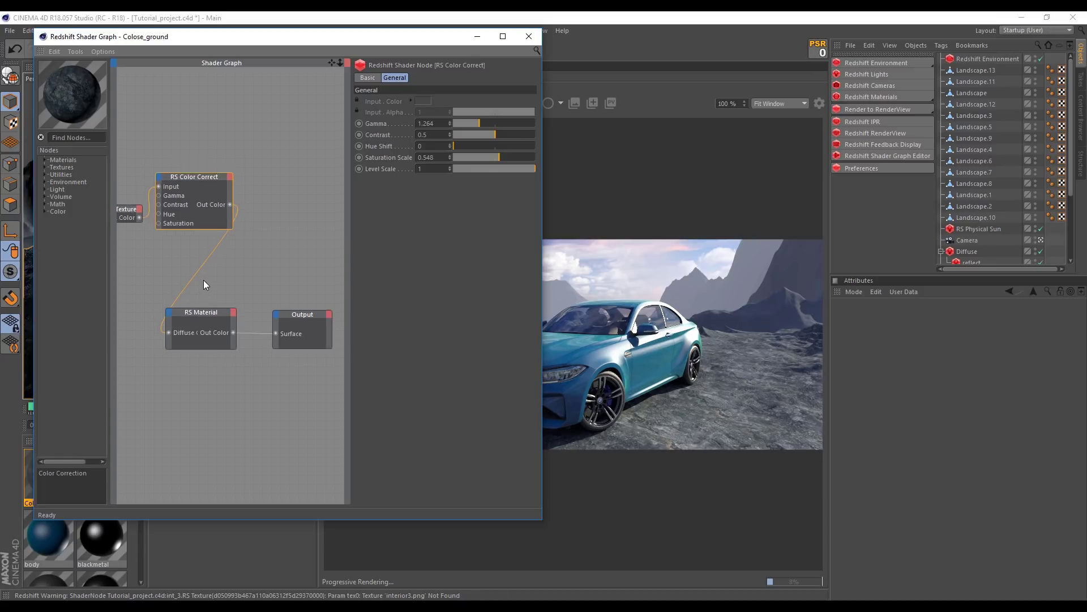
scroll(203, 294, "down", 2)
left_click(248, 279)
left_click_drag(247, 279, 291, 210)
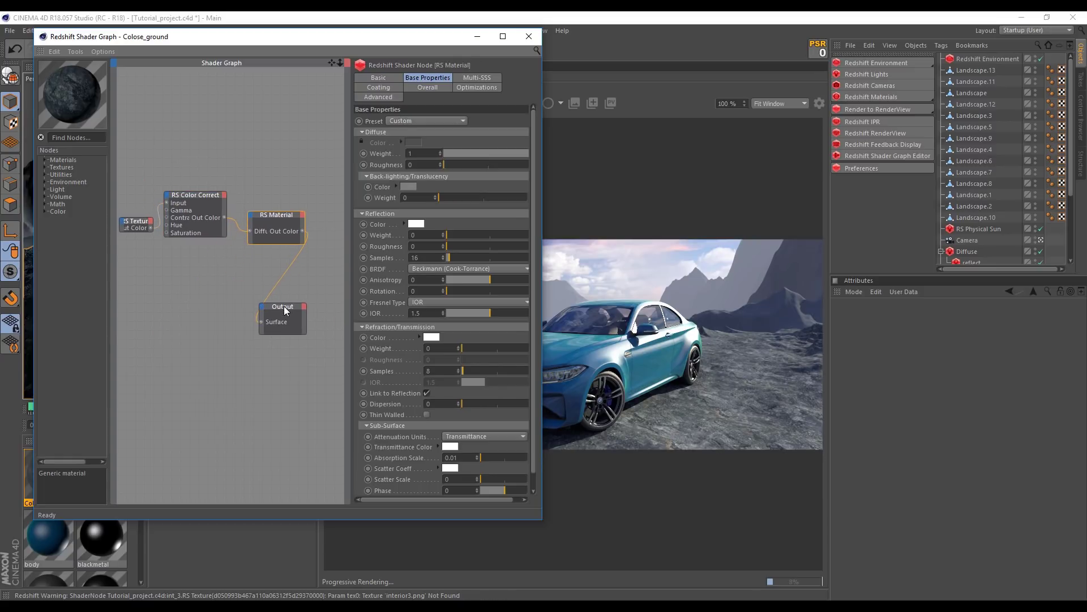
left_click_drag(284, 306, 304, 309)
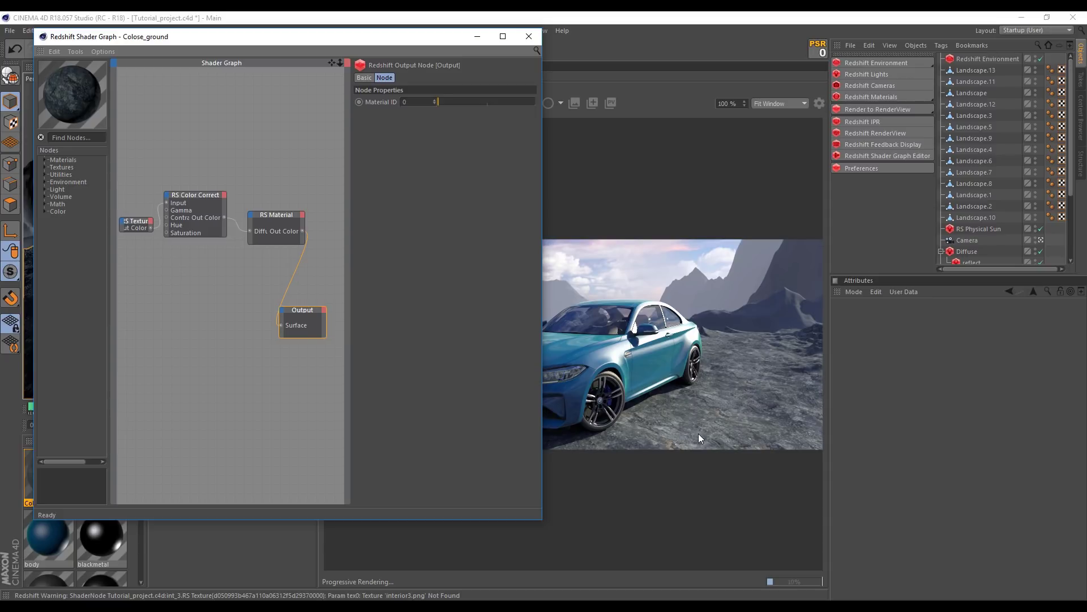
Close the Material Editor and reposition the Shader Graph window beside the render and viewport
left_click_drag(344, 35, 312, 90)
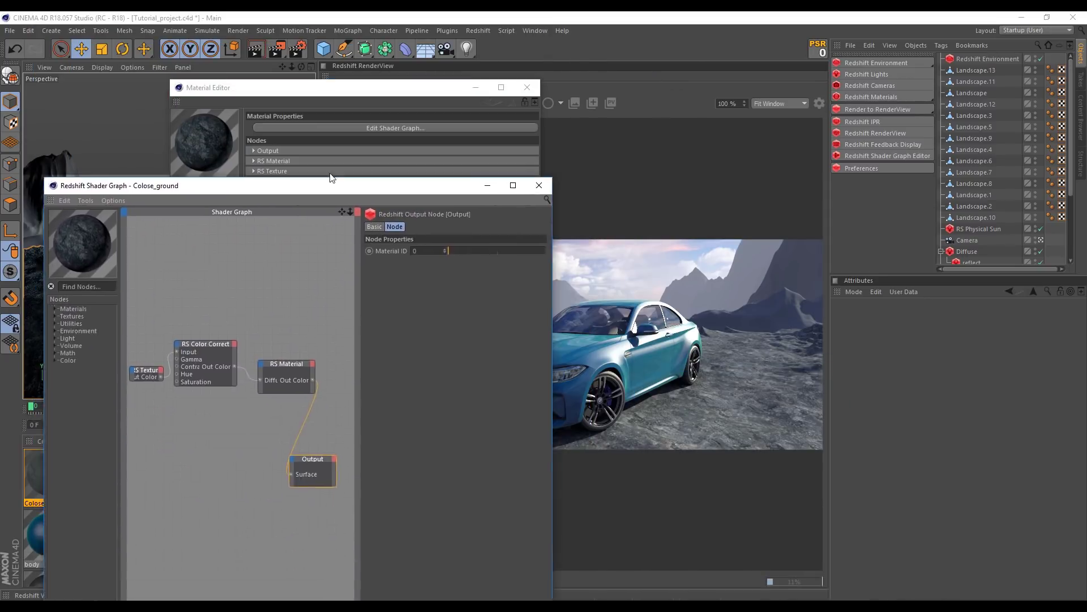
left_click(528, 185)
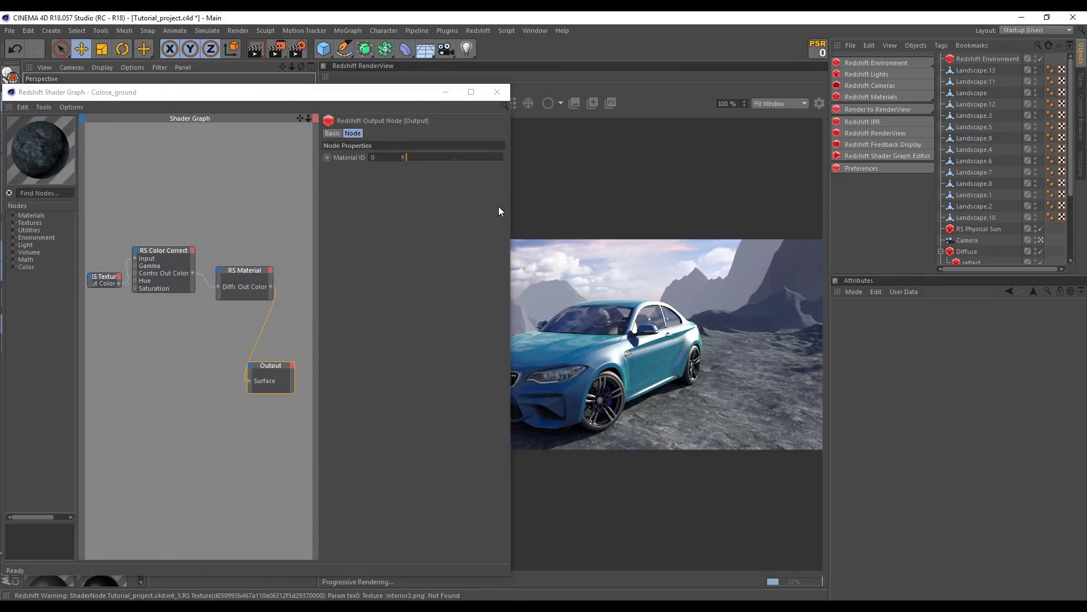
left_click_drag(422, 94, 427, 84)
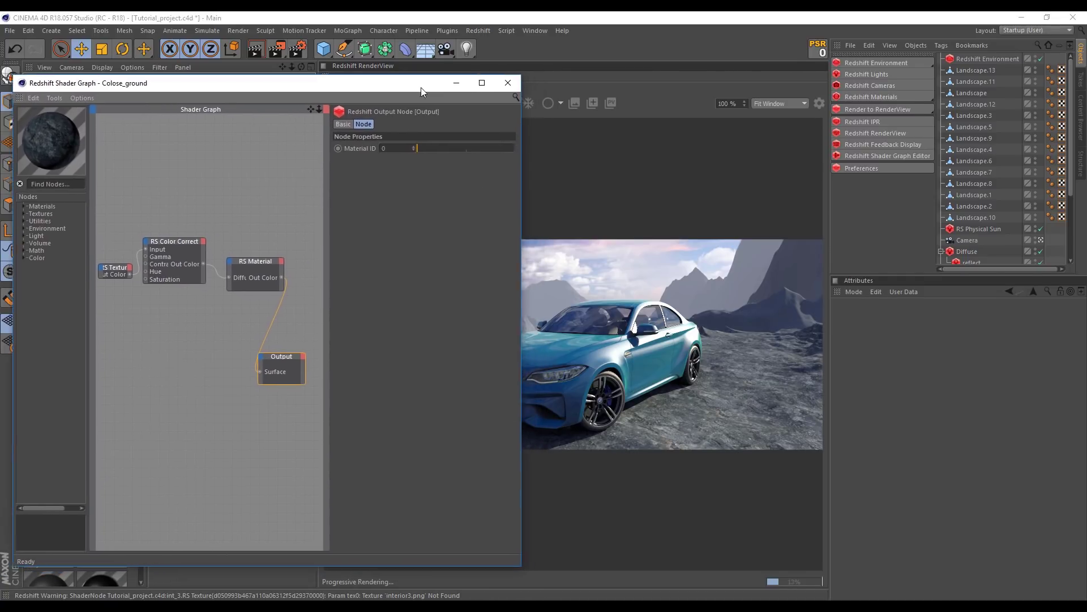
left_click_drag(514, 209, 398, 223)
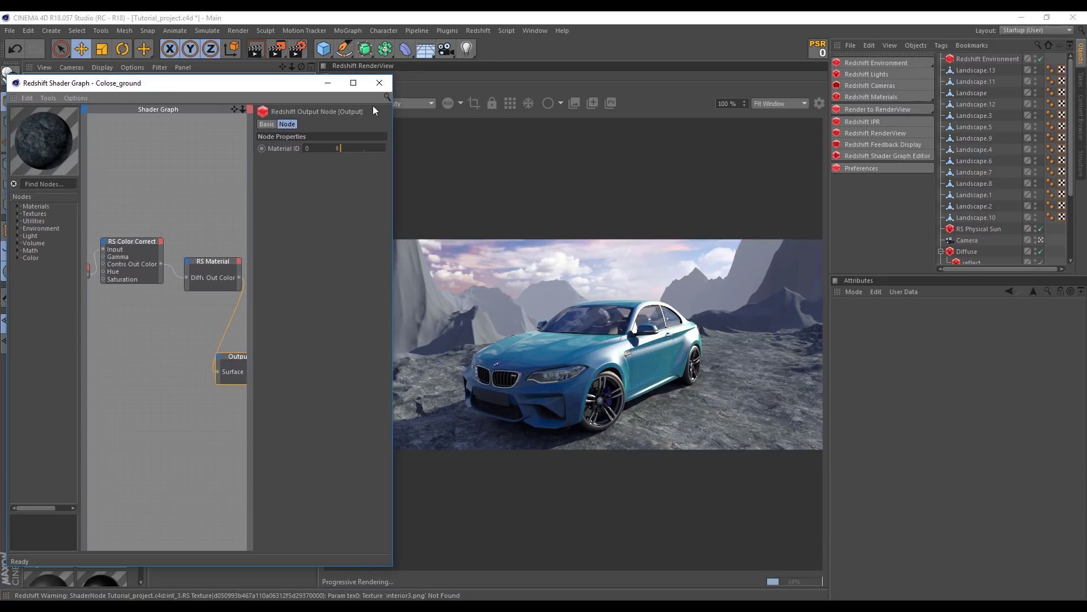
left_click_drag(297, 90, 263, 286)
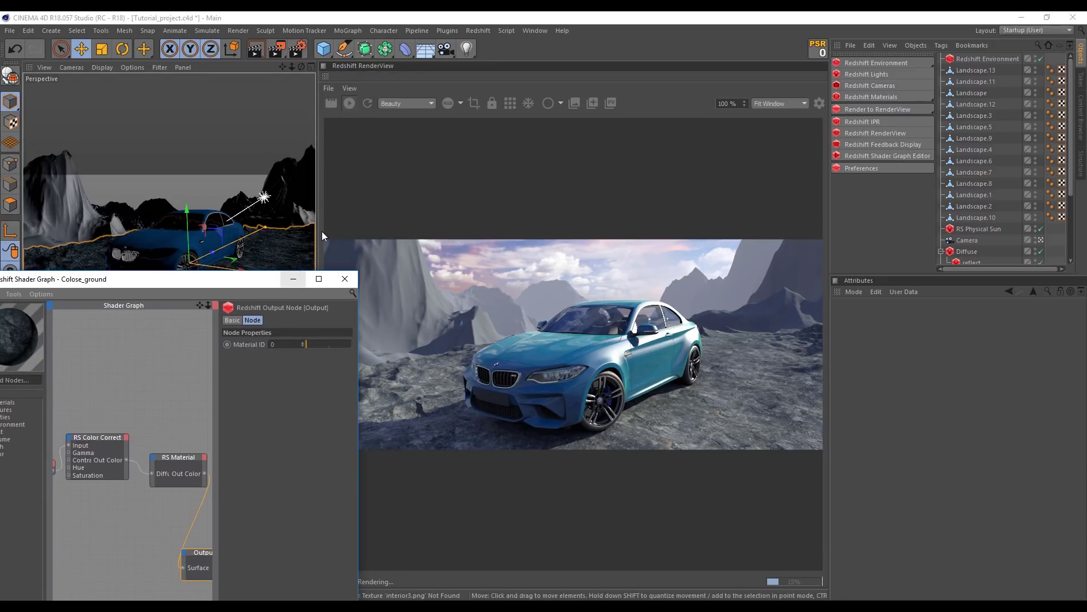
left_click_drag(321, 231, 429, 231)
mouse_move(243, 286)
left_mouse_down()
mouse_move(326, 151)
mouse_move(309, 80)
left_mouse_up()
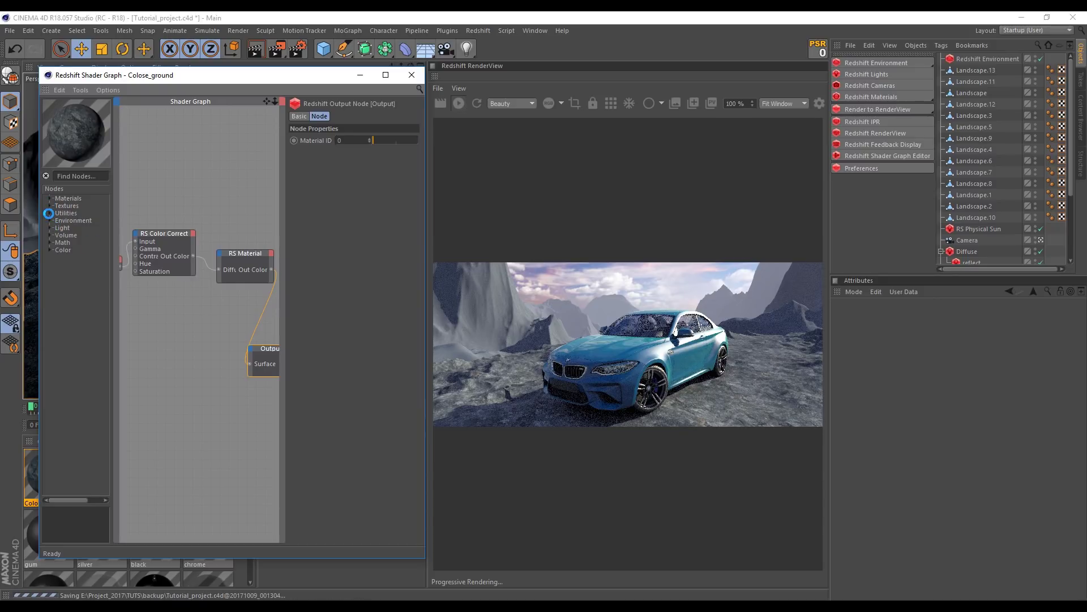
Add RS AO and RS Ramp nodes from the Textures category to the graph
left_click(49, 213)
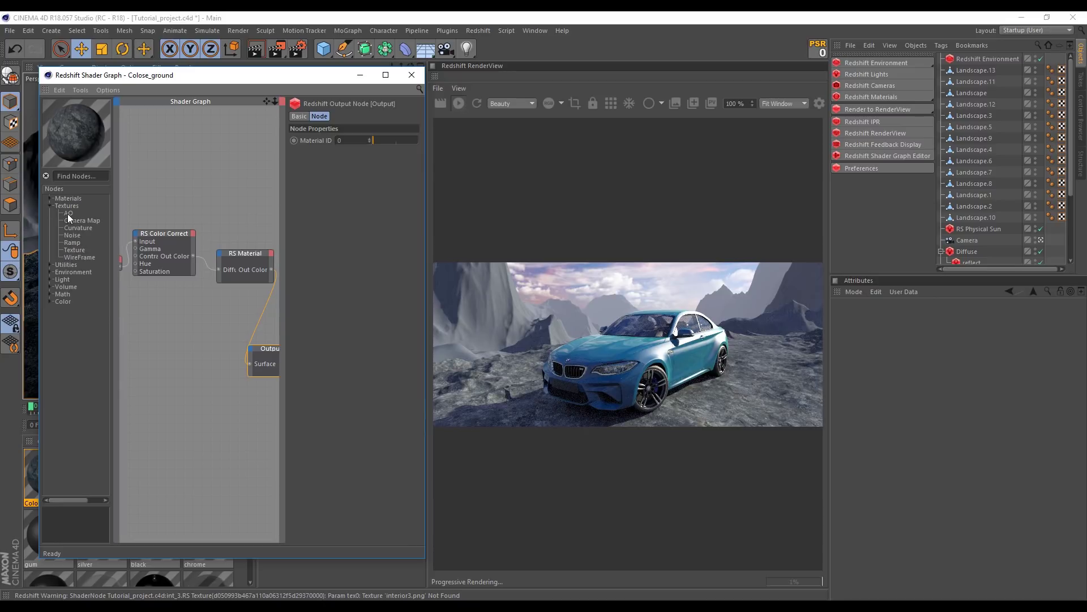
left_click_drag(68, 213, 147, 321)
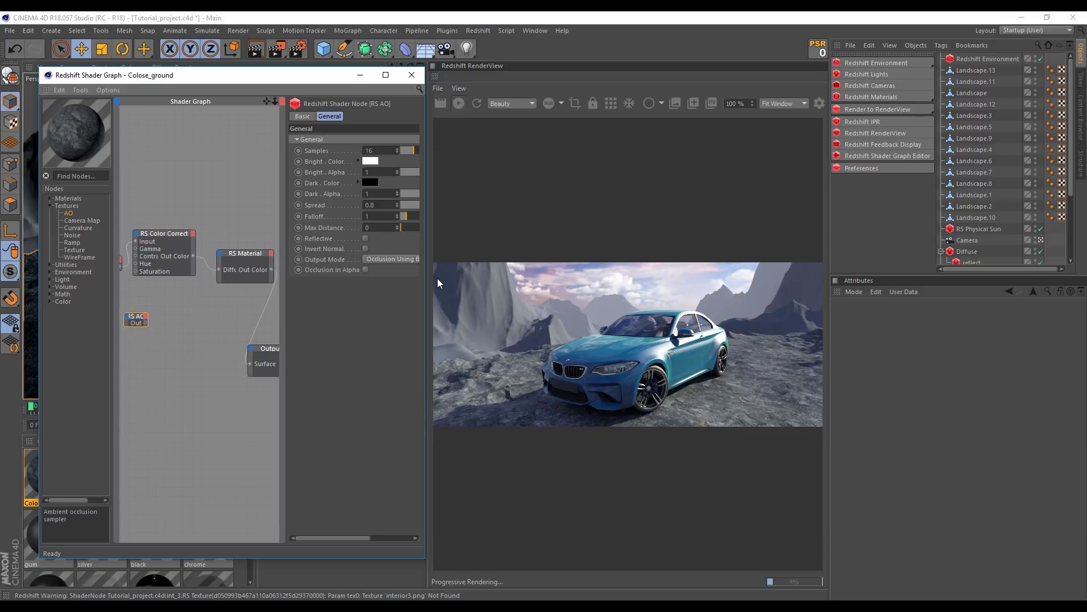
left_click_drag(427, 275, 442, 275)
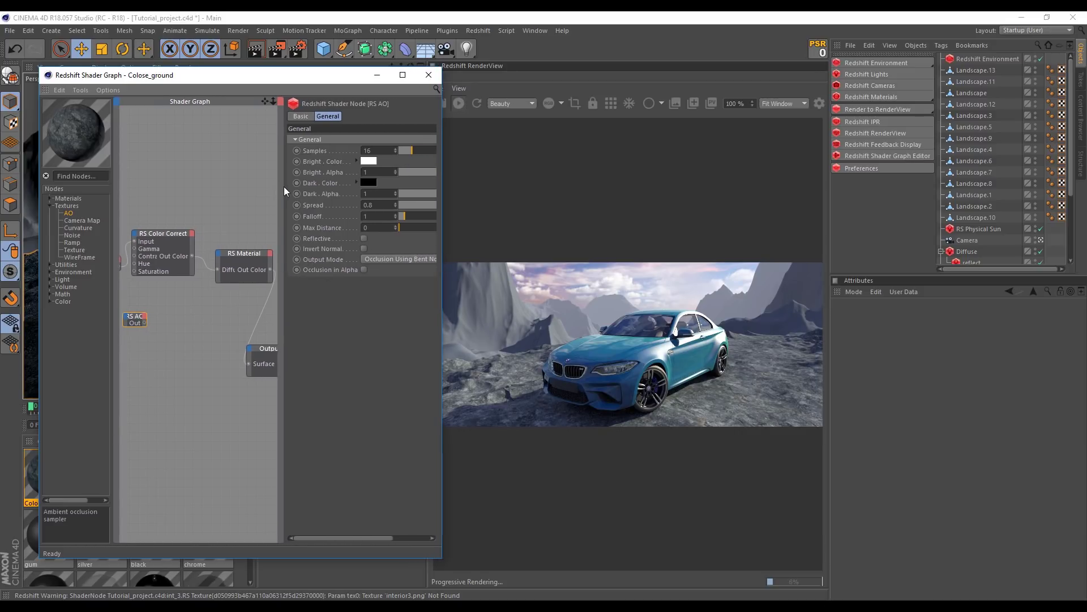
left_click_drag(283, 186, 269, 186)
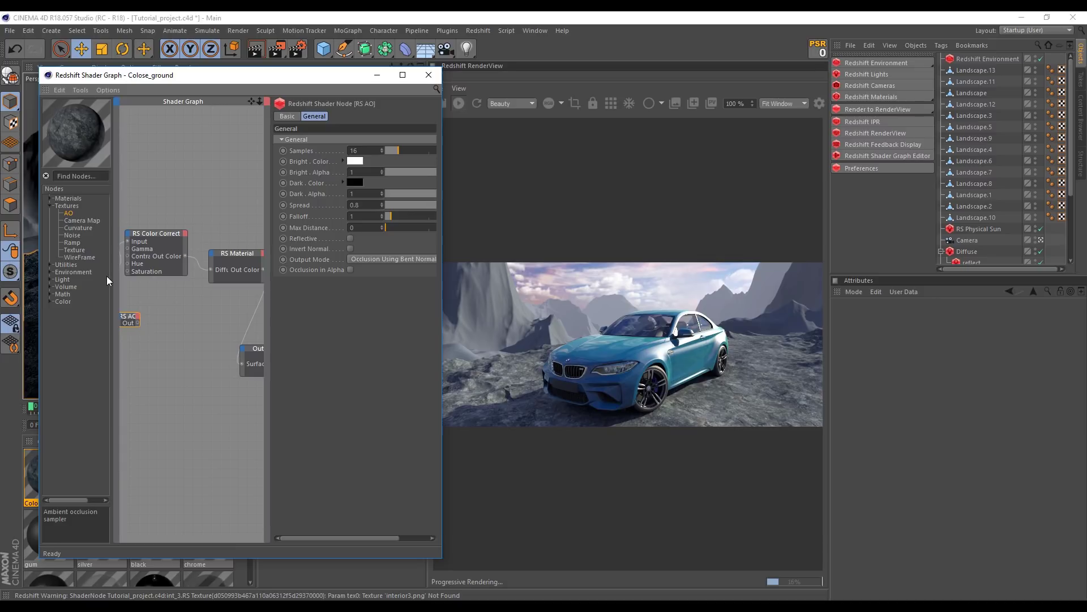
left_click_drag(71, 243, 184, 334)
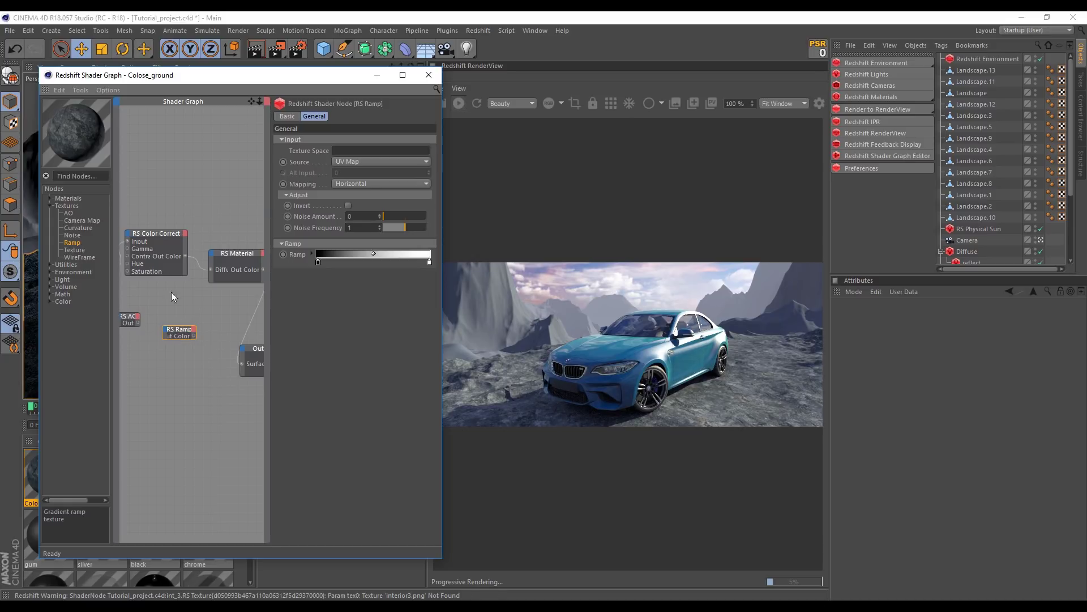
Set Ramp Source to Alt and wire AO into Ramp Input, Ramp into Overall Color
left_click(362, 161)
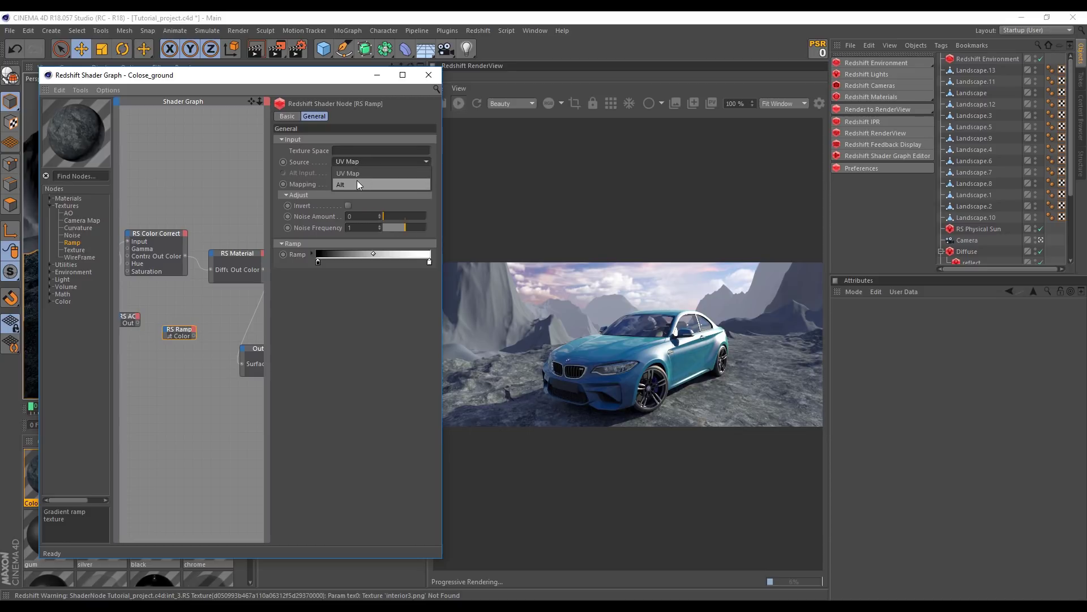
left_click(357, 184)
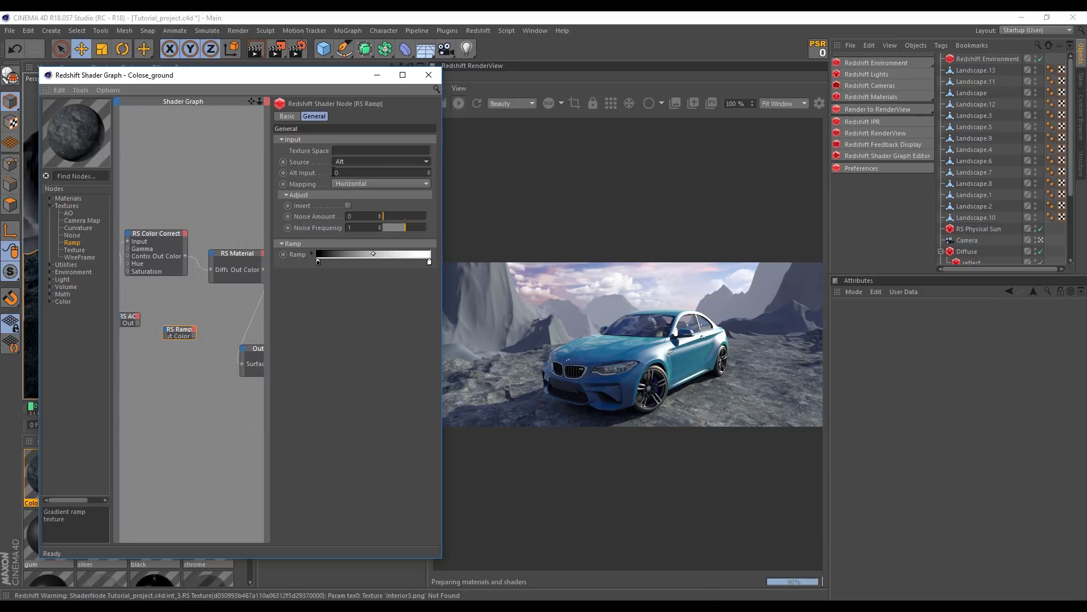
left_click_drag(138, 323, 165, 335)
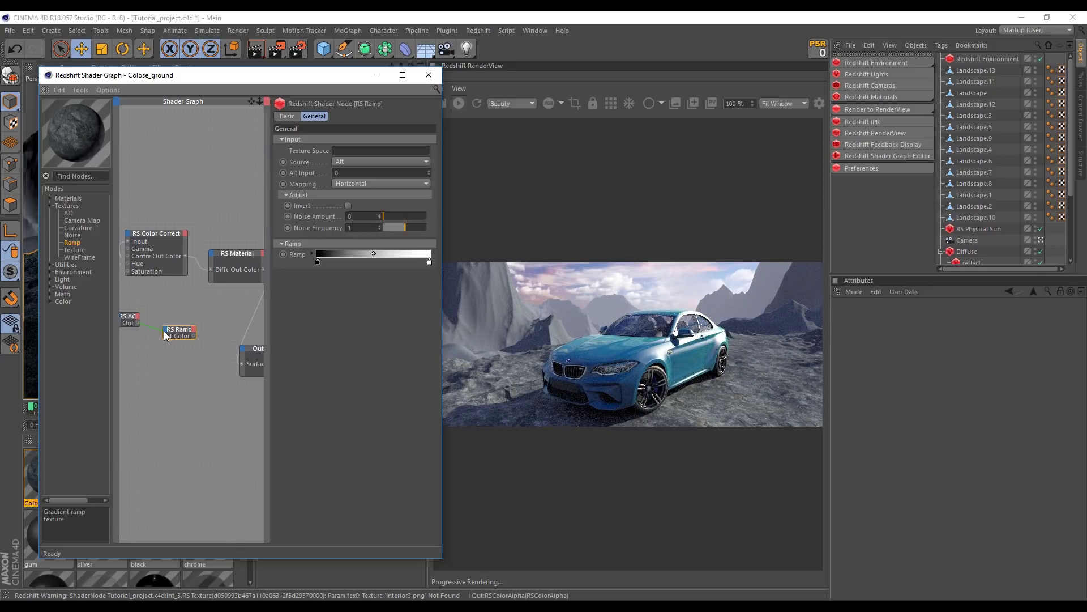
left_click(165, 336)
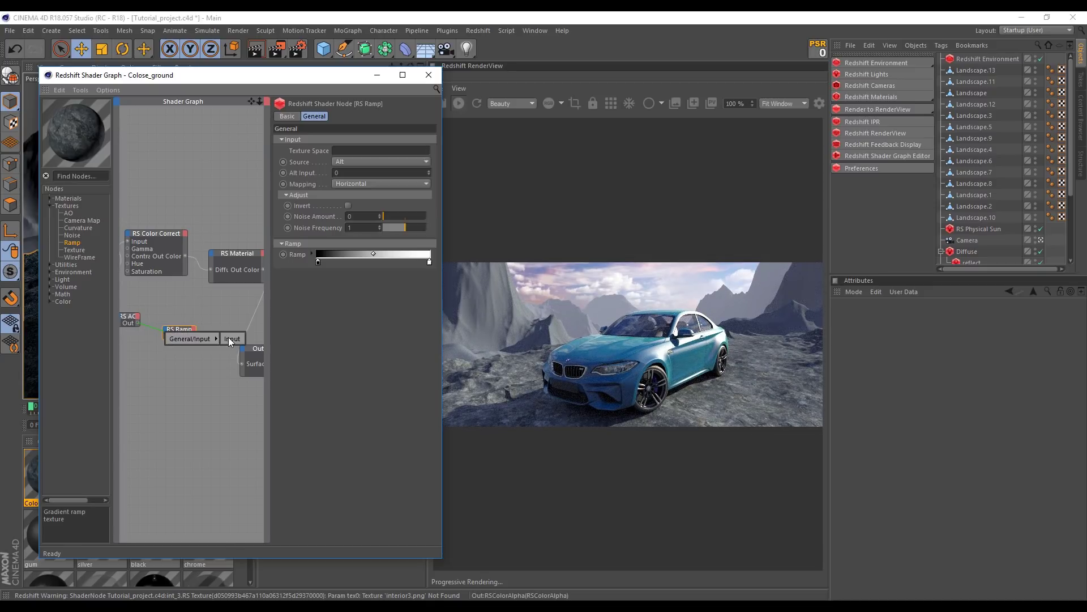
left_click(230, 337)
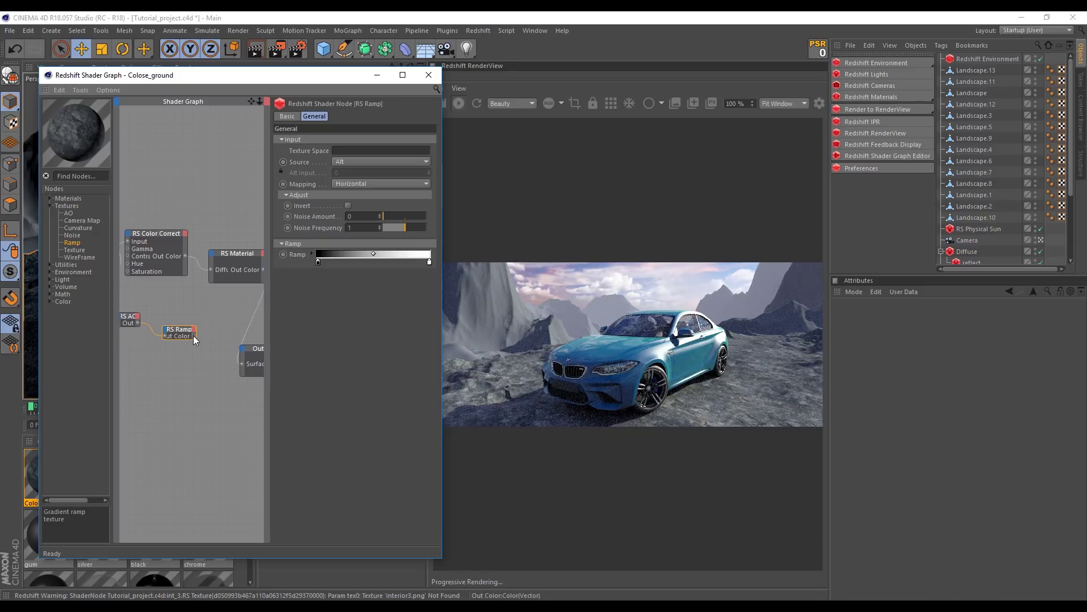
left_click_drag(208, 252, 209, 253)
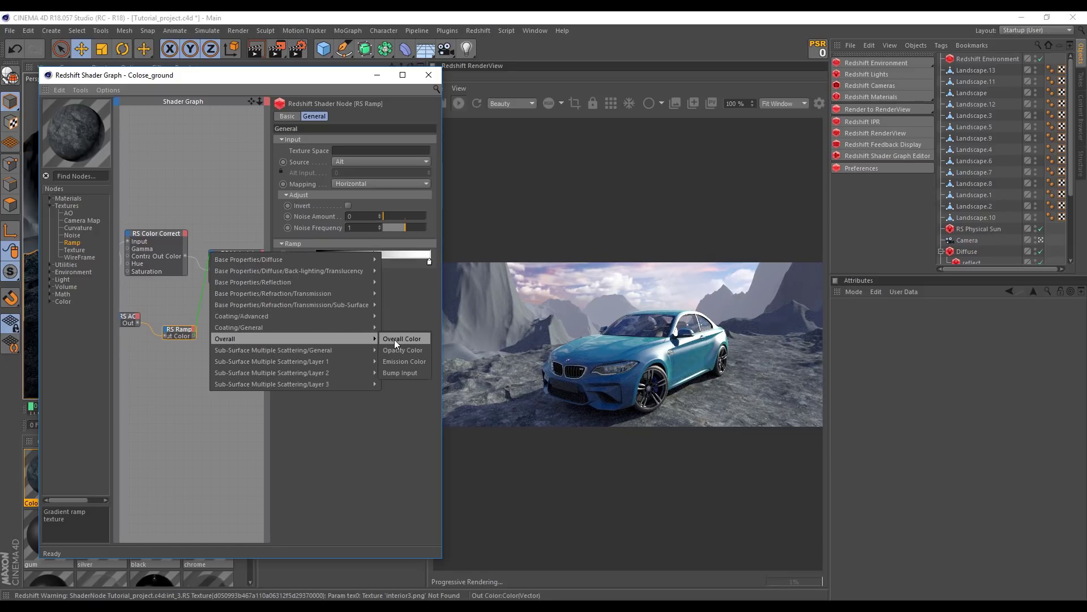
left_click(394, 339)
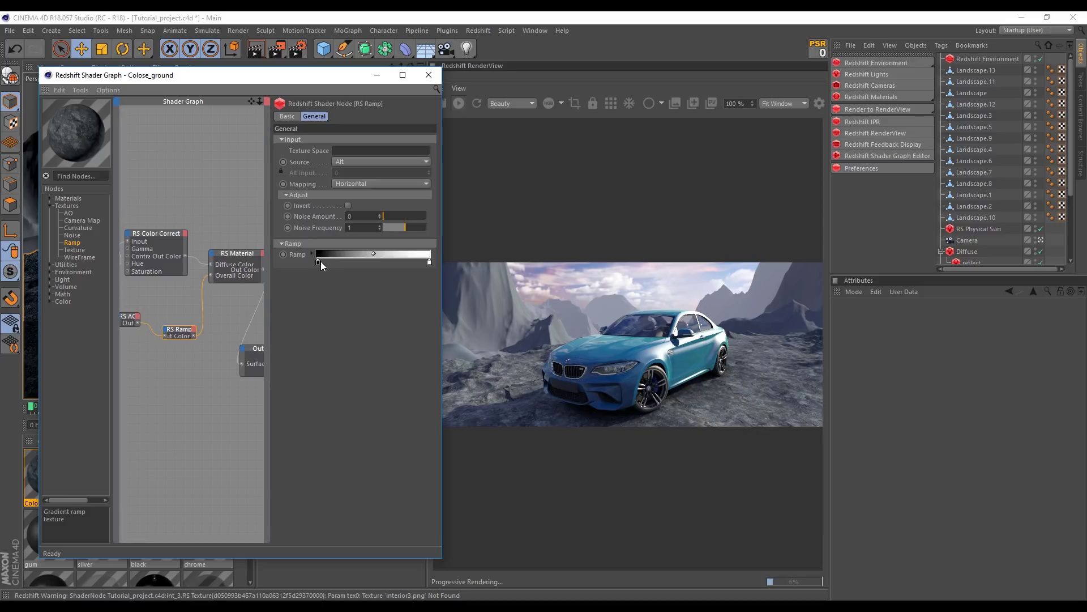
Slide the ramp's black knot far right and close the shader graph
left_click_drag(319, 262, 419, 263)
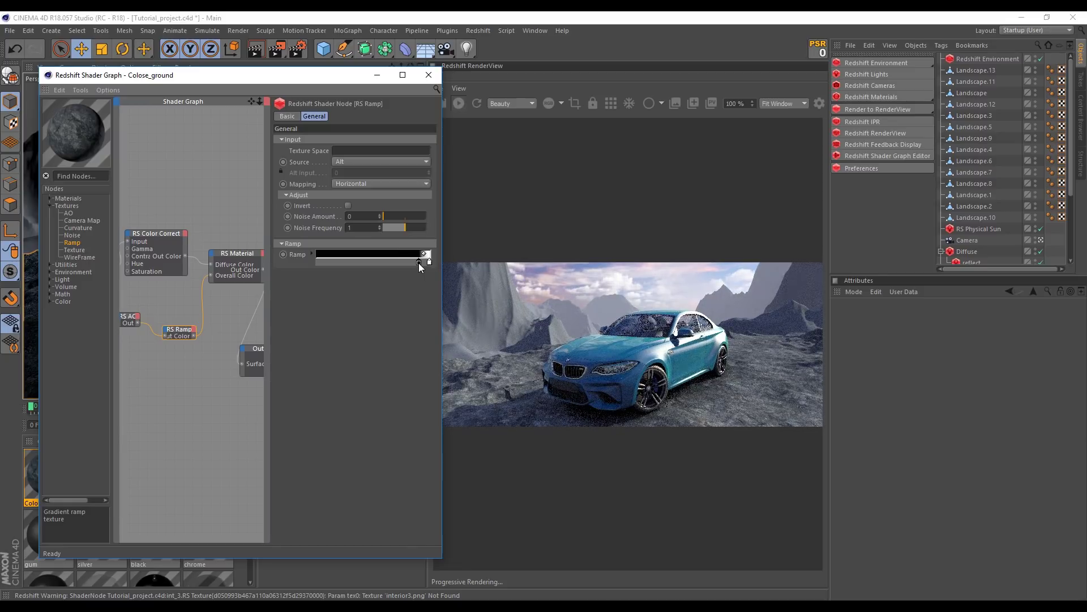
left_click_drag(419, 263, 421, 264)
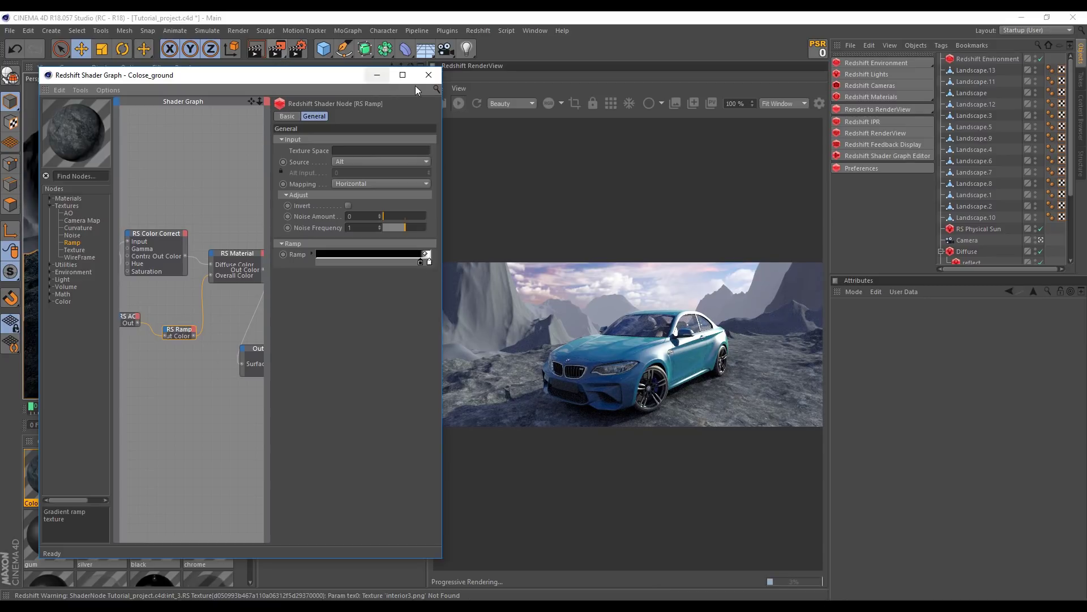
left_click(428, 75)
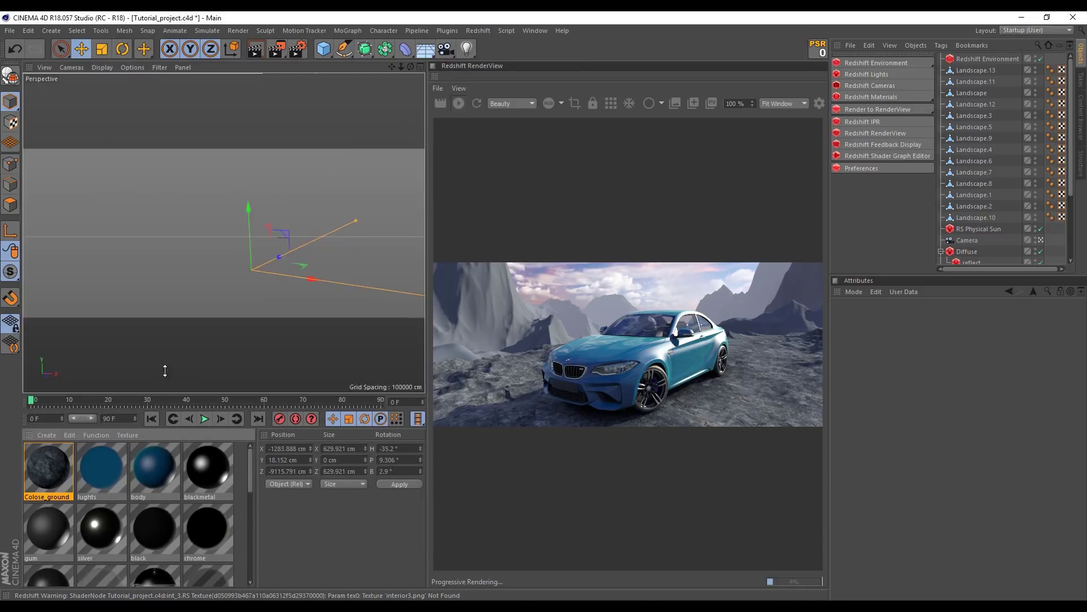
Open the lights and body materials in the Material Editor and inspect the body's car paint settings
left_click_drag(155, 399, 156, 306)
double_click(100, 381)
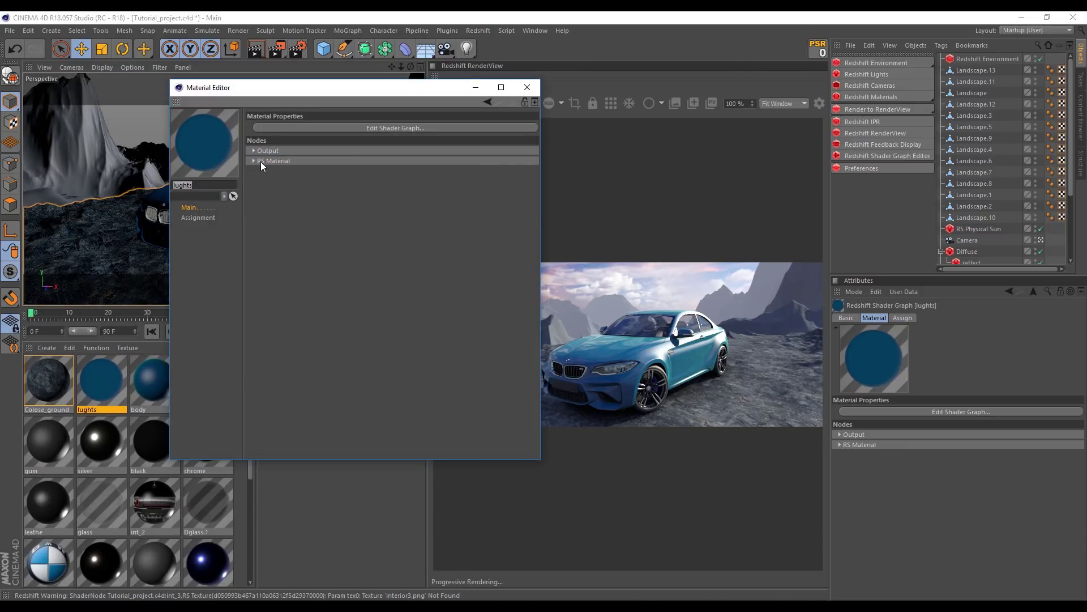
left_click(147, 380)
left_click_drag(351, 93, 525, 74)
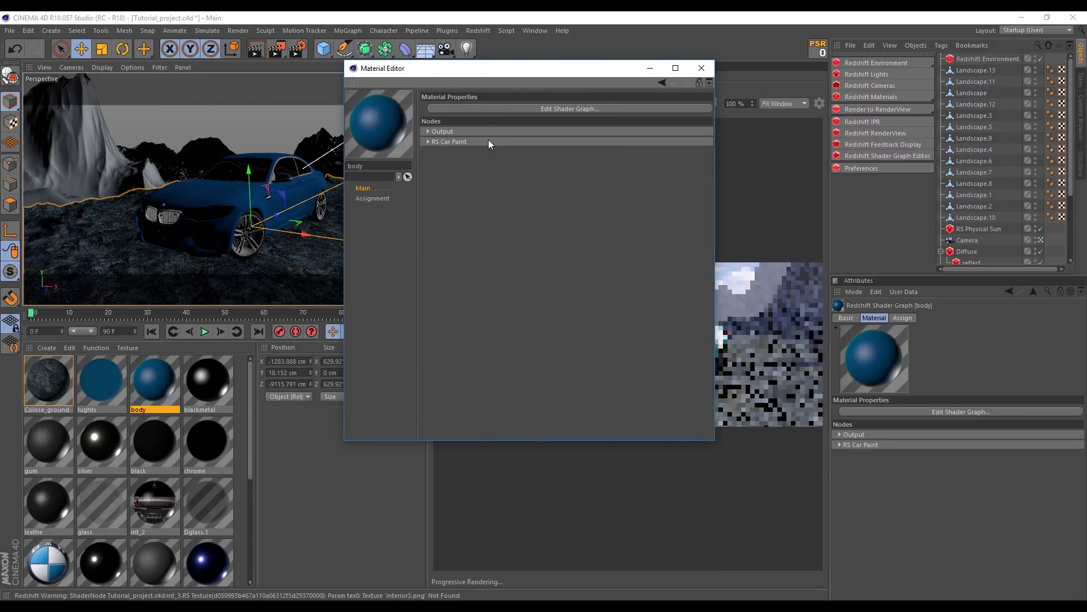
left_click(489, 141)
left_click(448, 142)
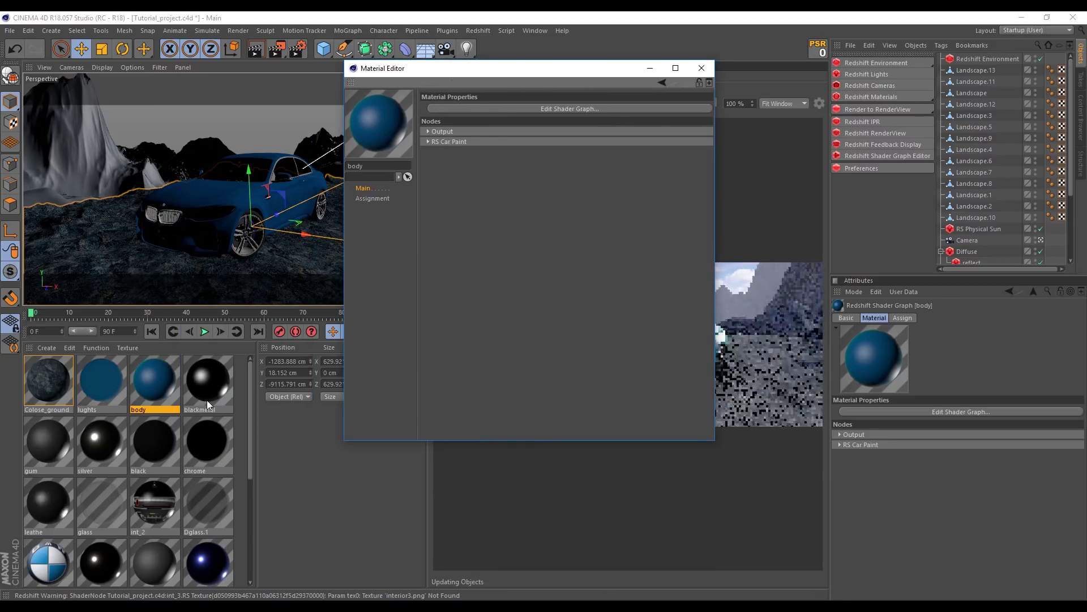
Inspect the gum, chrome and leathe materials, including leathe's texture settings
left_click(46, 430)
left_click(114, 436)
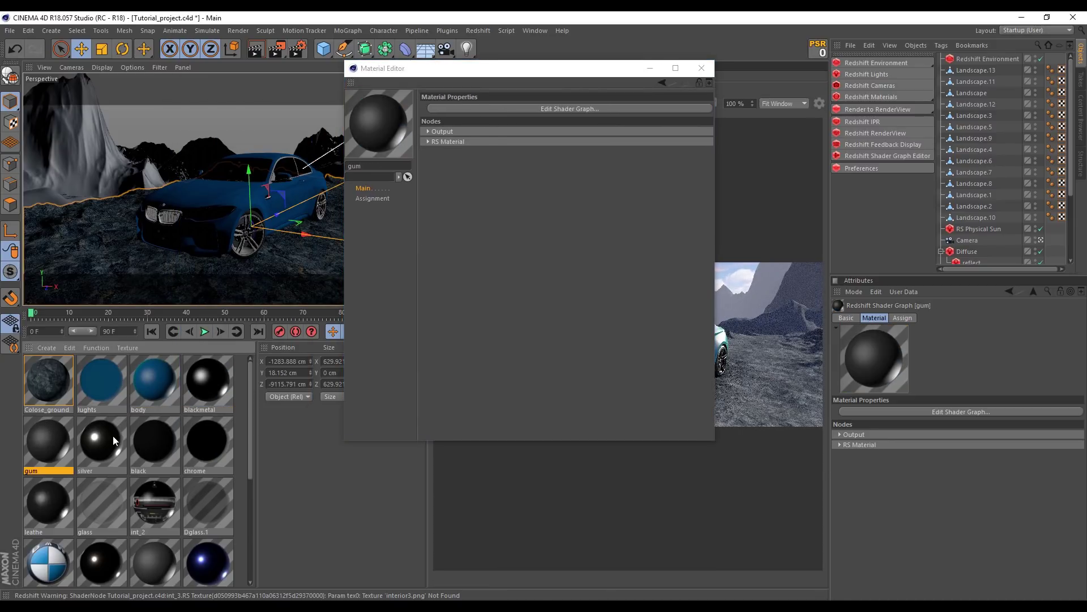
left_click(164, 437)
left_click(213, 440)
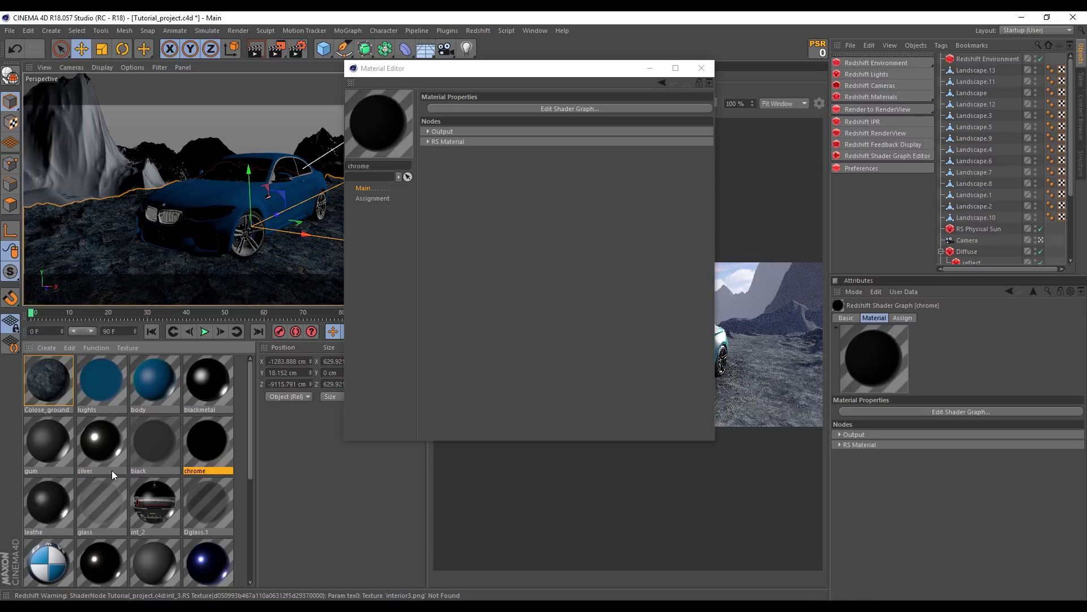
left_click(38, 511)
left_click(447, 162)
left_click(450, 152)
Inspect the black, leathe, glass, int_2 and Dglass.1 materials
left_click(132, 444)
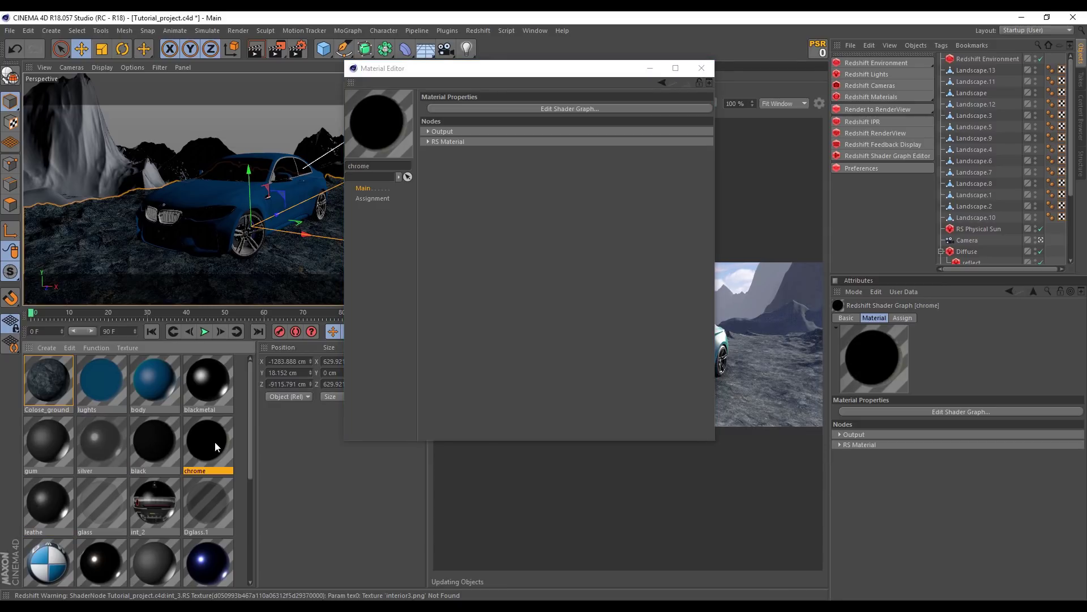
left_click(34, 503)
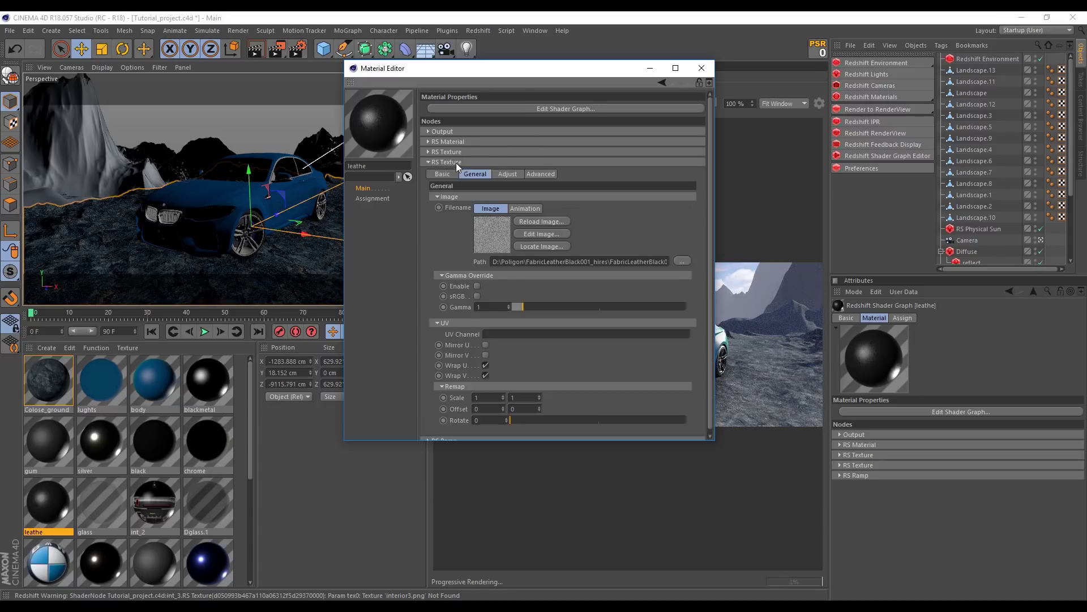
left_click(93, 492)
left_click(152, 497)
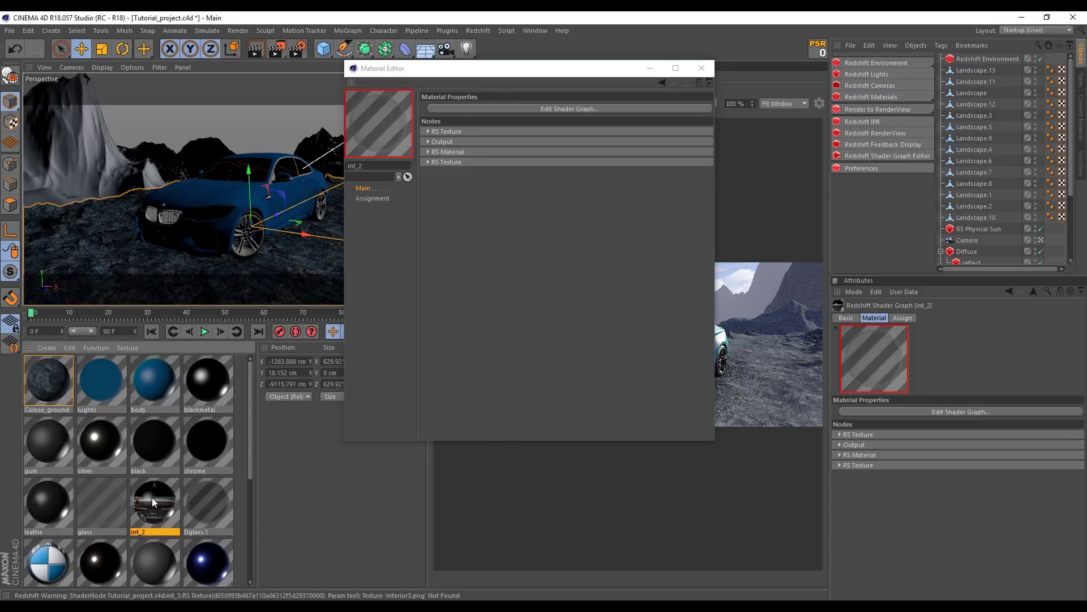
left_click(453, 161)
left_click(453, 160)
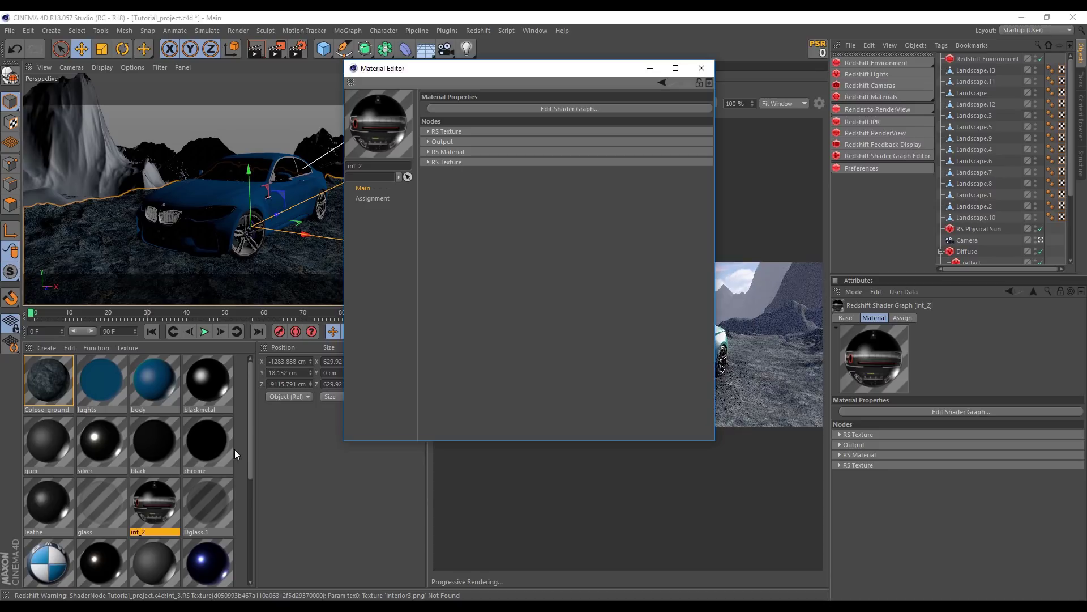
left_click(208, 499)
scroll(164, 504, "down", 2)
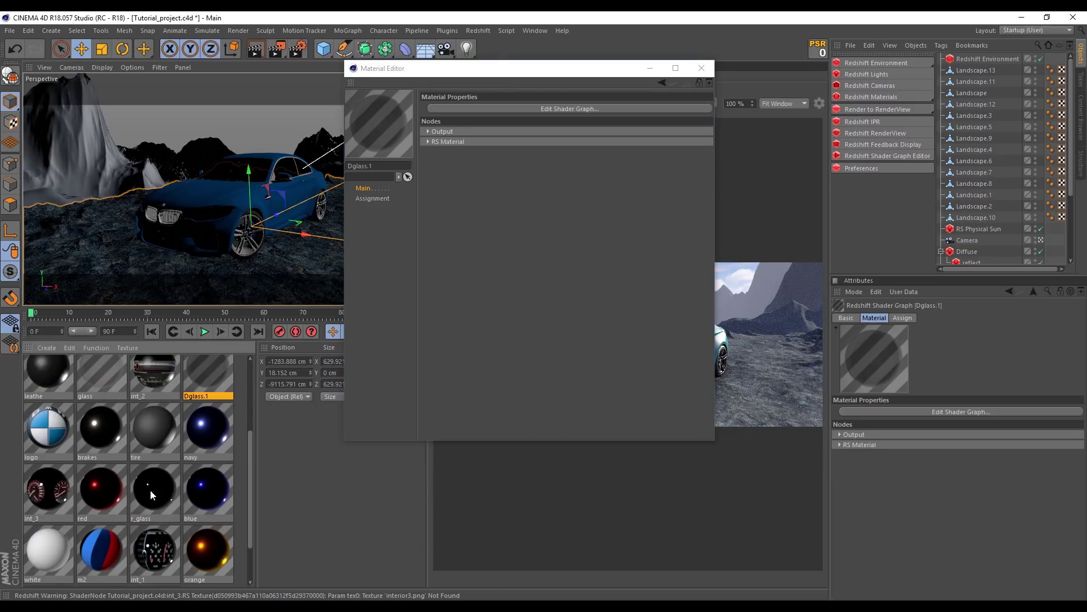
Check the logo, brakes and tire image textures, ending on the int_3 material
left_click(48, 428)
left_click(433, 151)
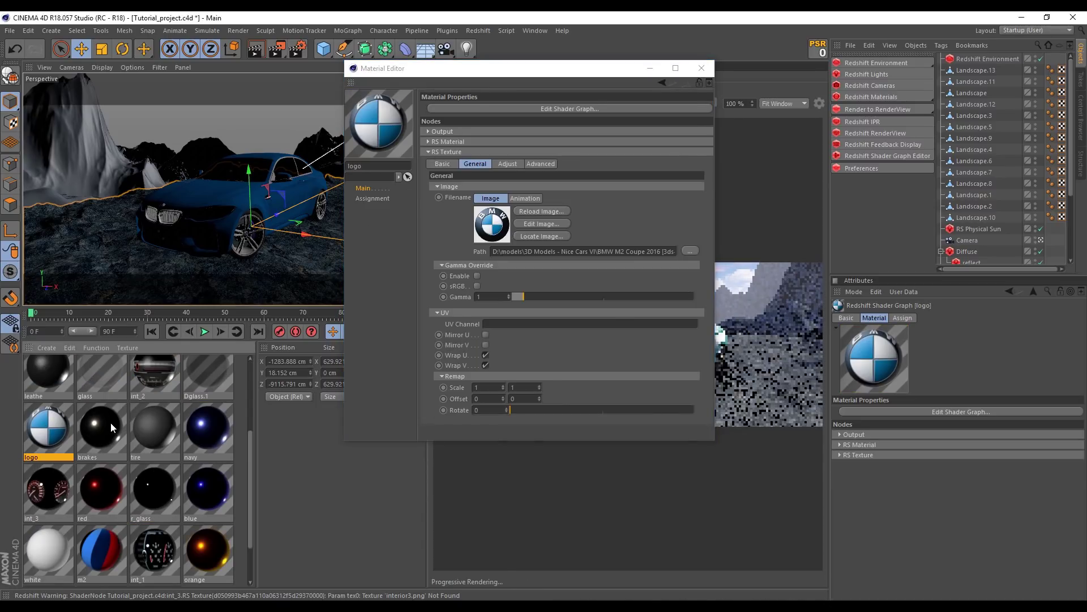
left_click(102, 429)
left_click(438, 163)
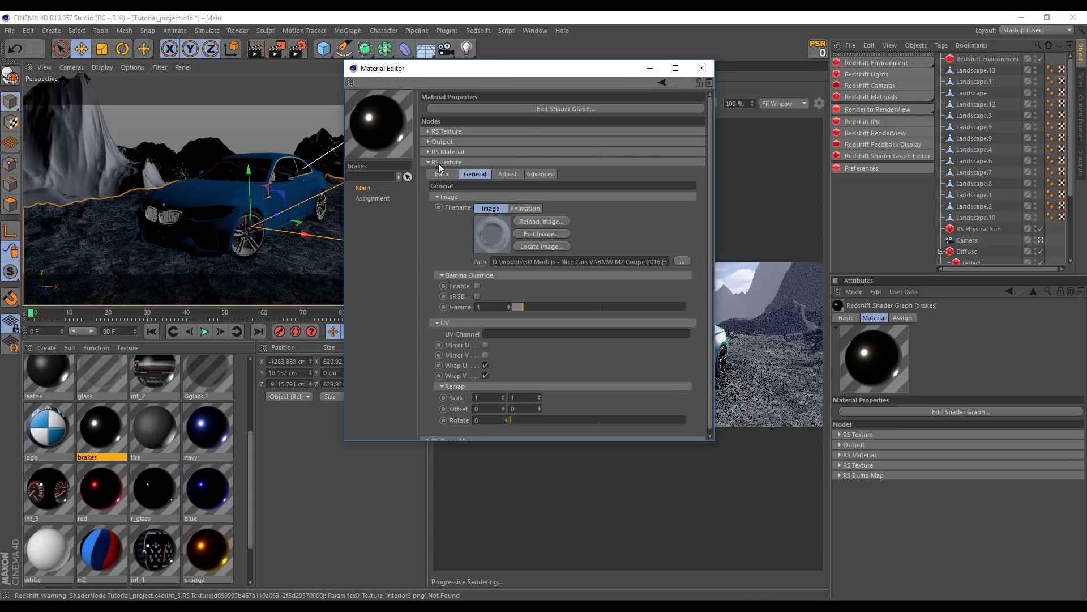
left_click(161, 429)
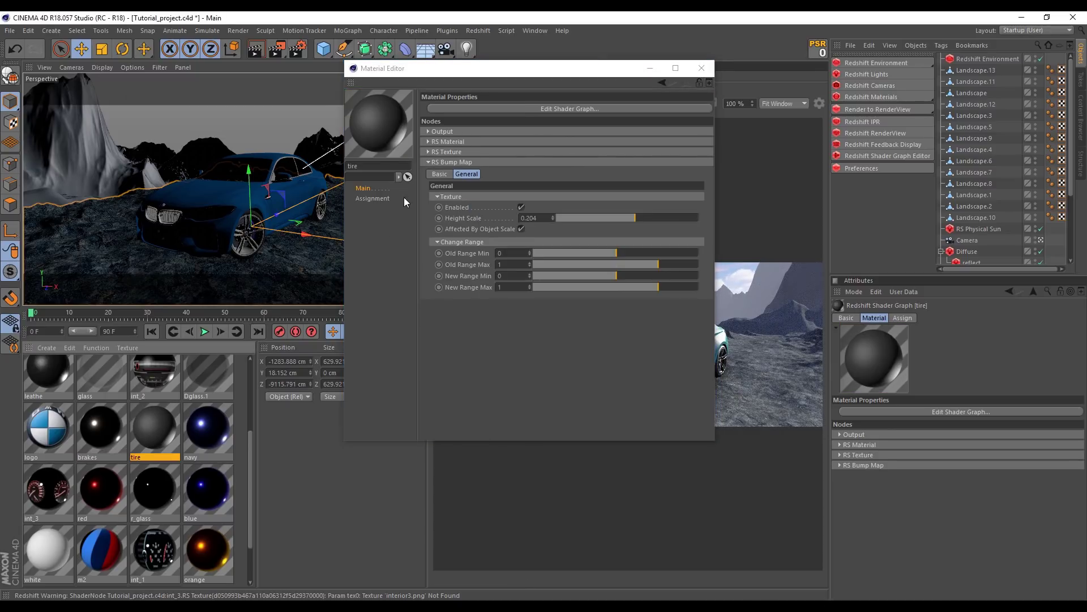
left_click(446, 152)
left_click(475, 164)
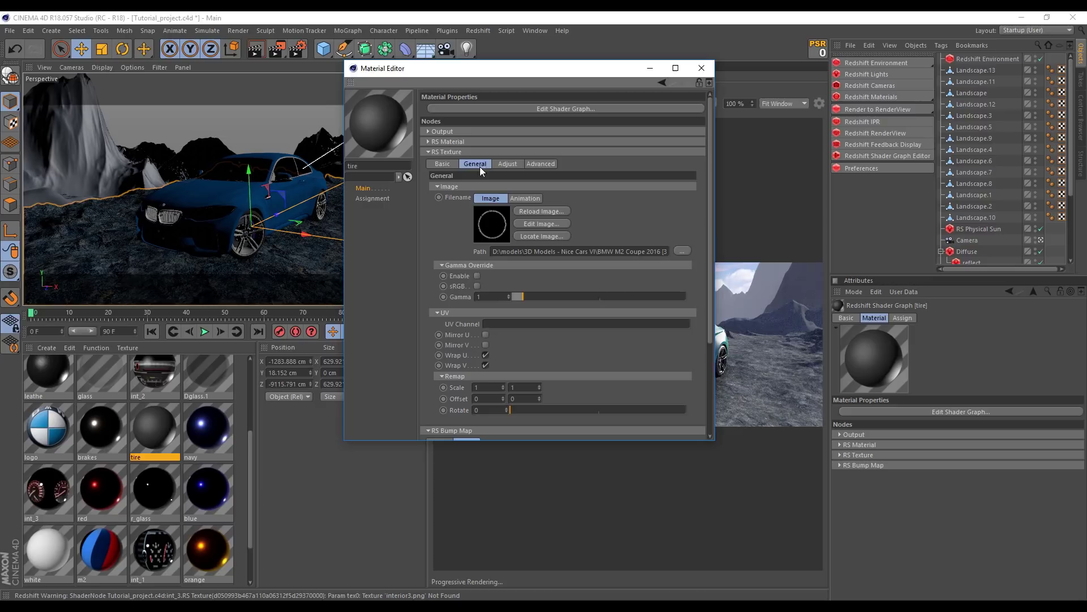
left_click(48, 490)
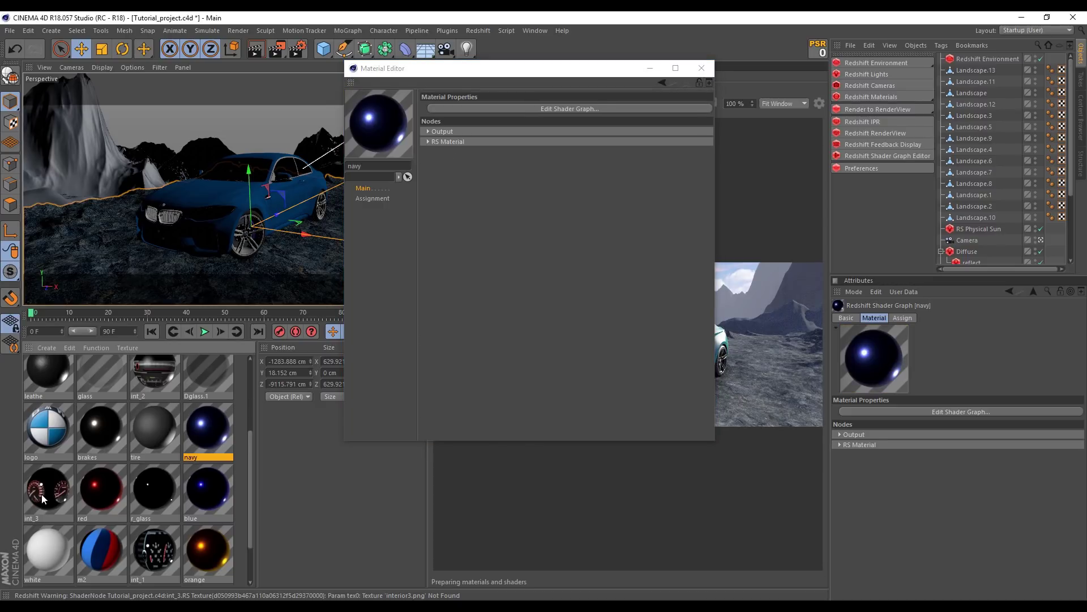
Relink int_3's missing RS Texture to interior3 from the BMW_M2_Coupe_2016_c4d folder, skipping the copy prompt
left_click(448, 152)
left_click(448, 162)
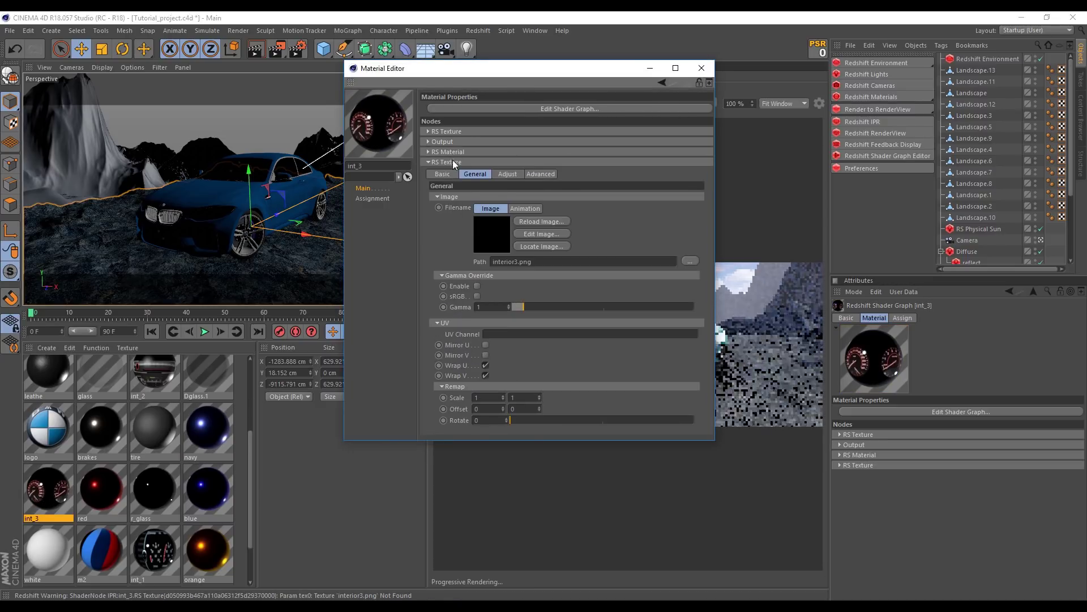
left_click(691, 260)
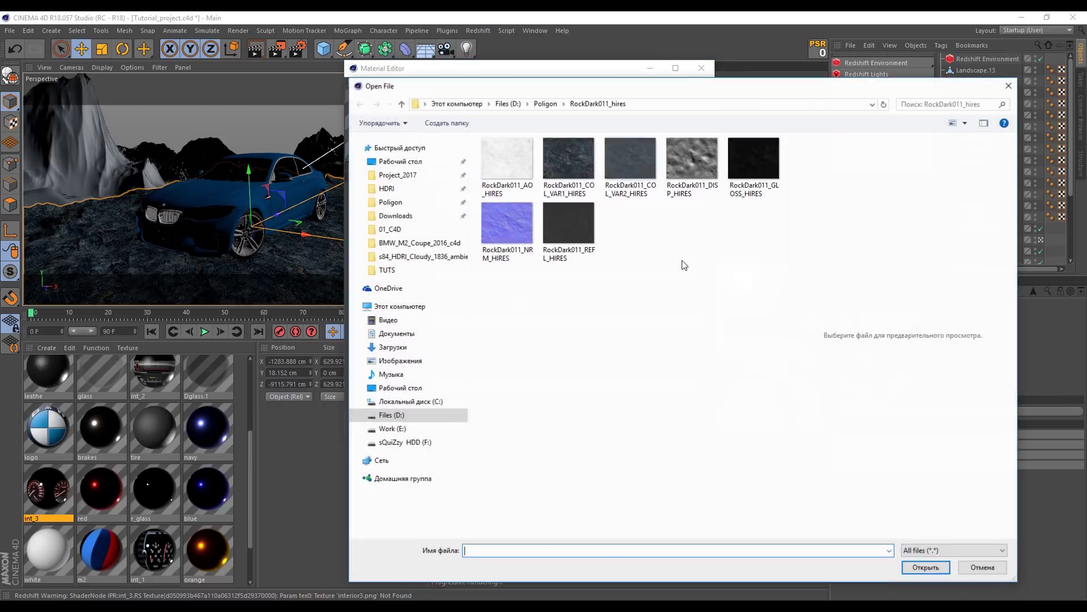
left_click(407, 175)
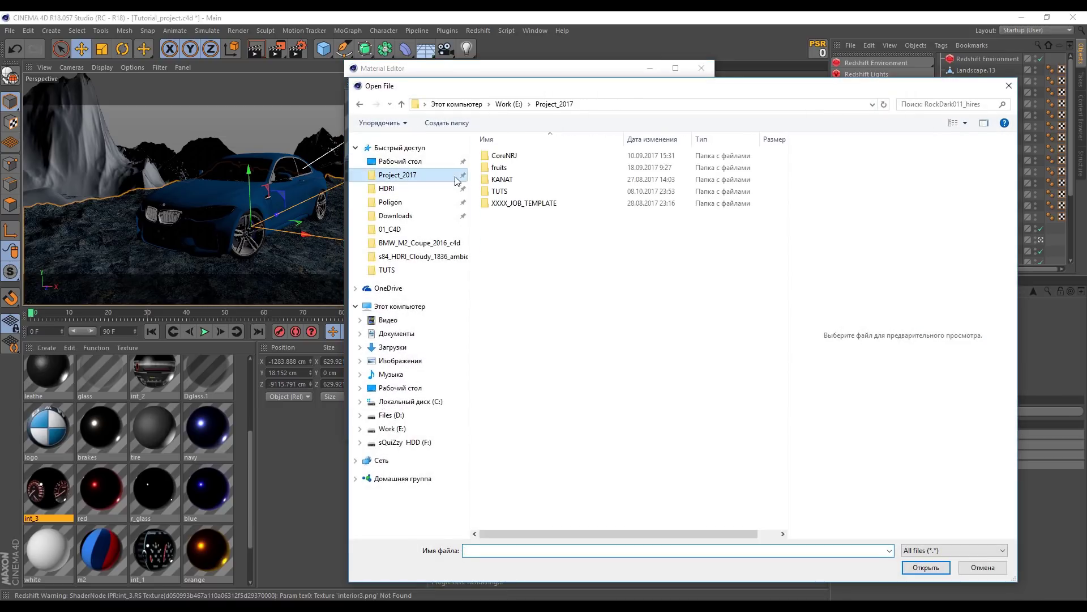
double_click(518, 155)
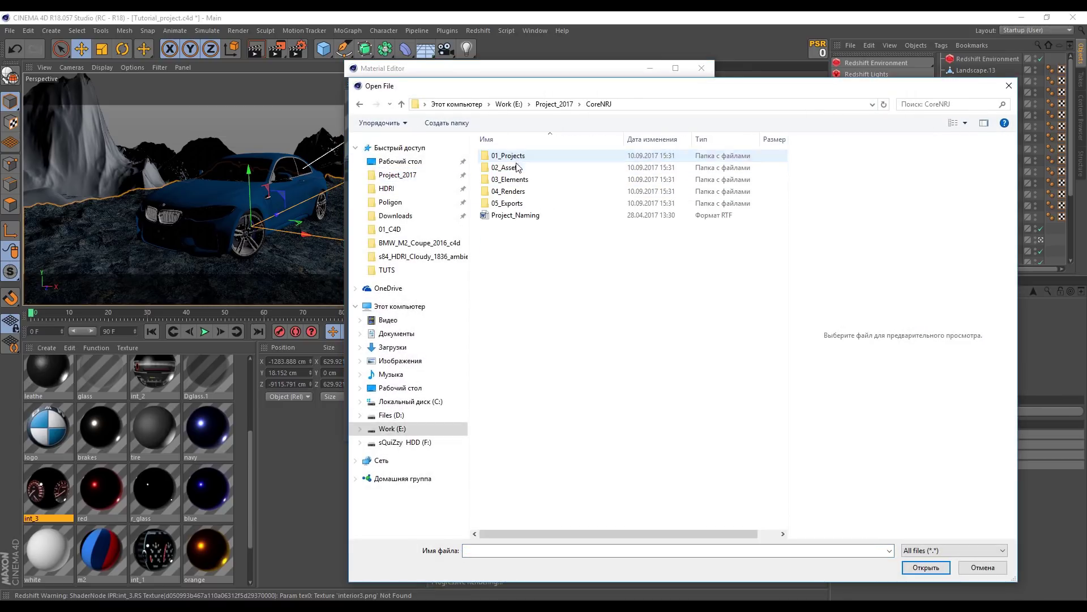
left_click(359, 103)
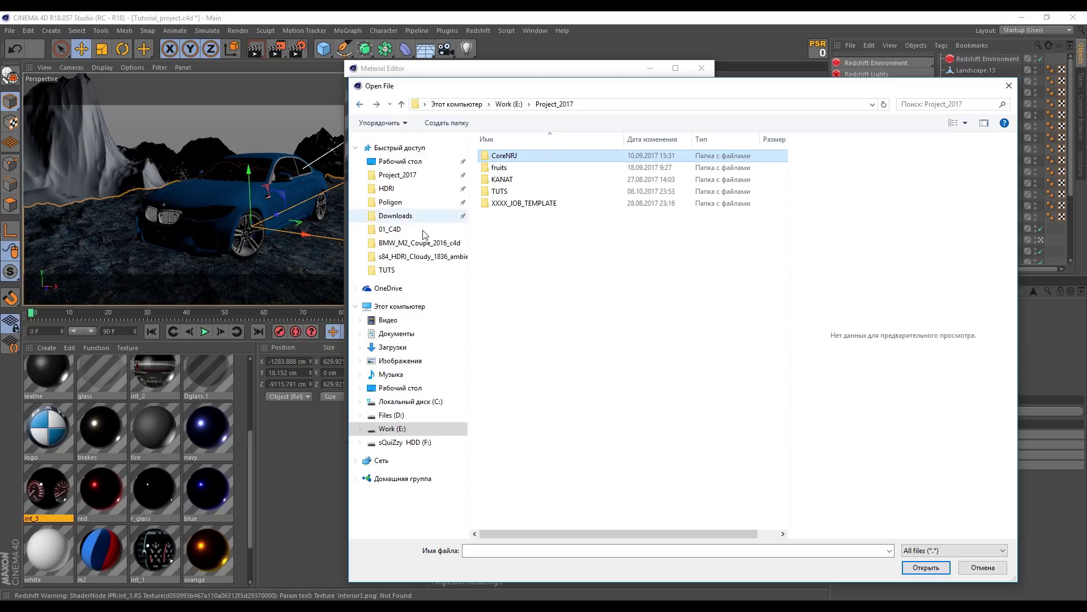
left_click(505, 192)
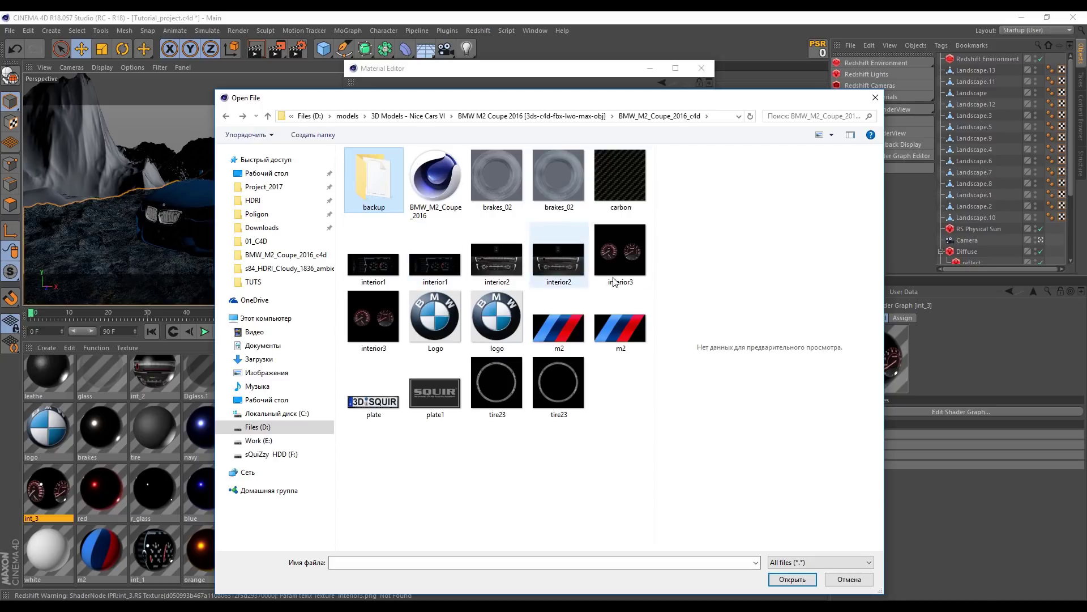
double_click(609, 286)
left_click(631, 358)
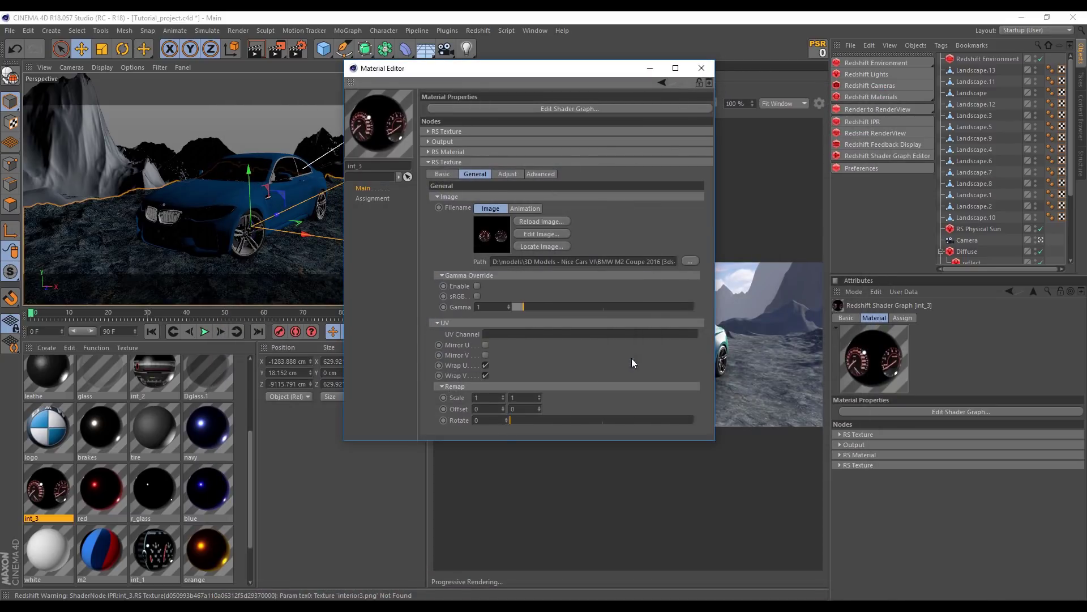
Close the Material Editor, save the project with Ctrl+S and render to the Picture Viewer
left_click(701, 68)
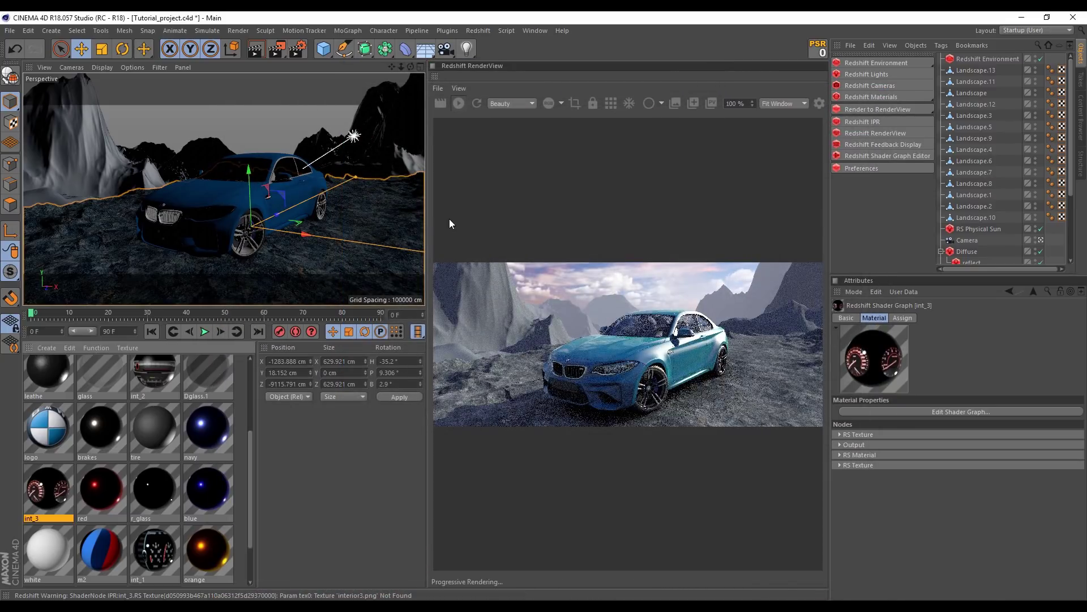
key("ctrl+s")
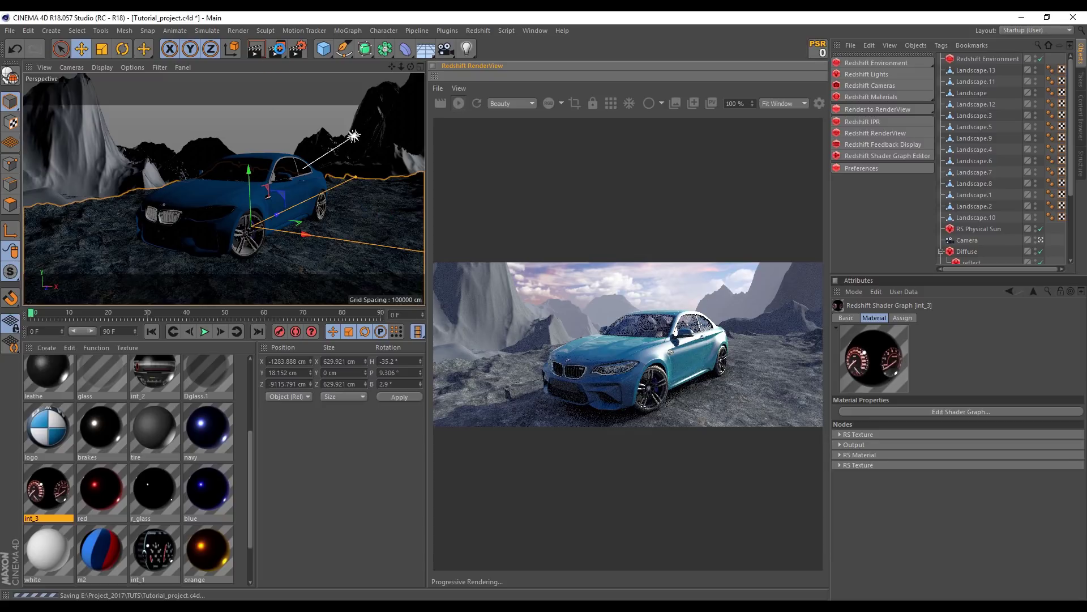
left_click(279, 49)
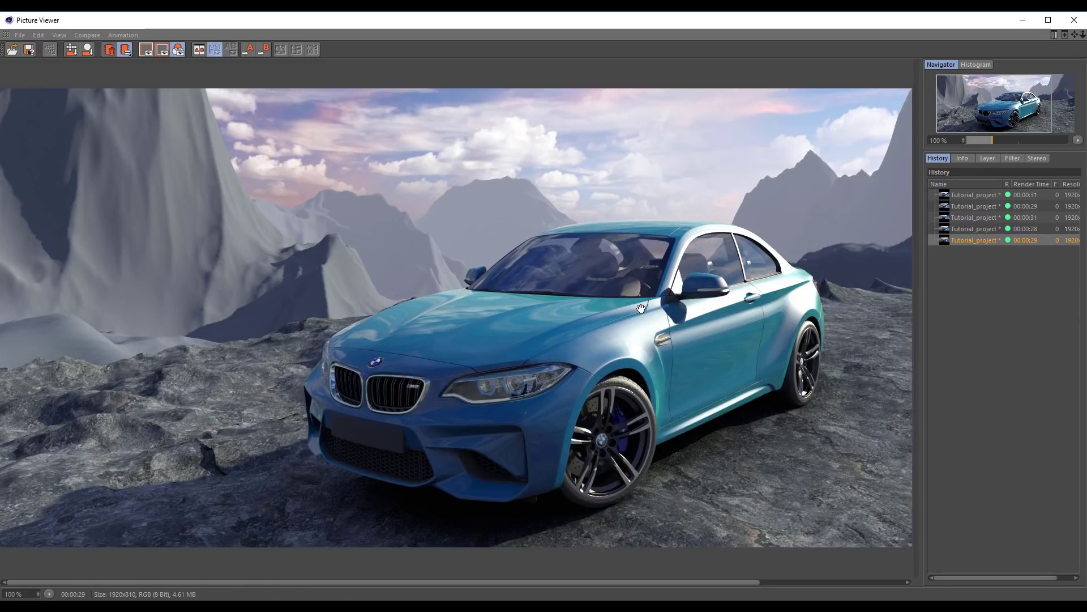
Pan and zoom the new render and compare it against the previous one
left_click_drag(641, 308, 467, 291)
mouse_move(432, 323)
left_mouse_down()
mouse_move(605, 396)
mouse_move(553, 499)
left_mouse_up()
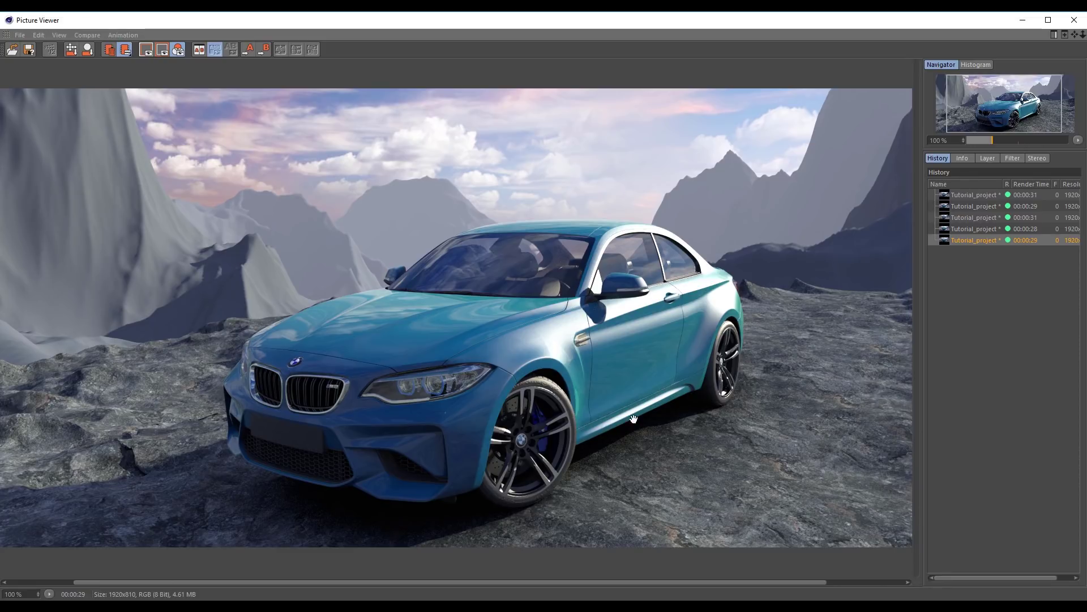
left_click_drag(633, 419, 598, 406)
scroll(504, 284, "up", 4)
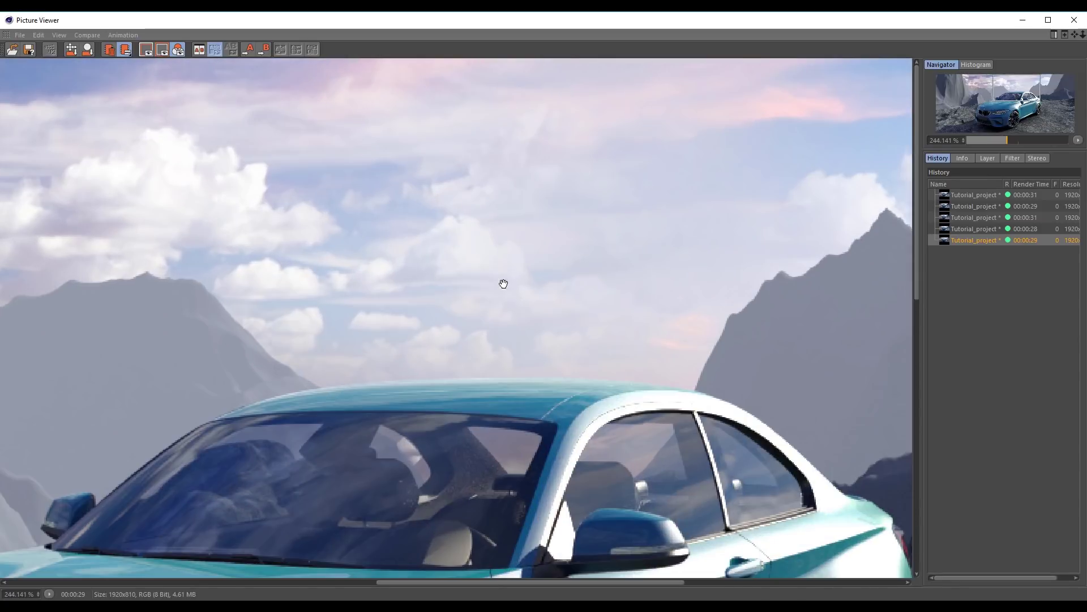
scroll(512, 357, "down", 4)
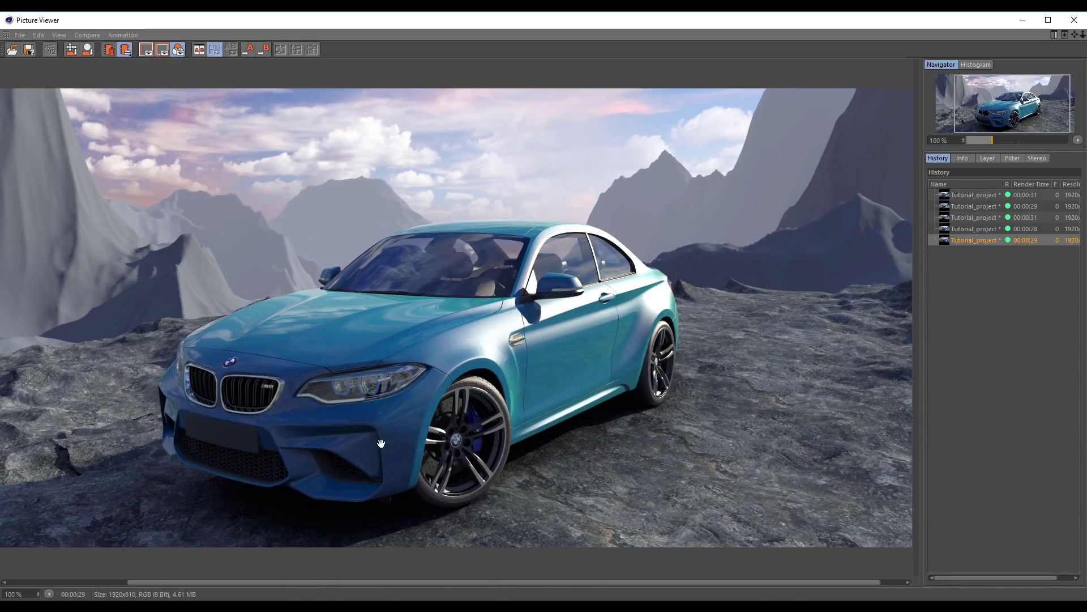
left_click_drag(381, 444, 574, 399)
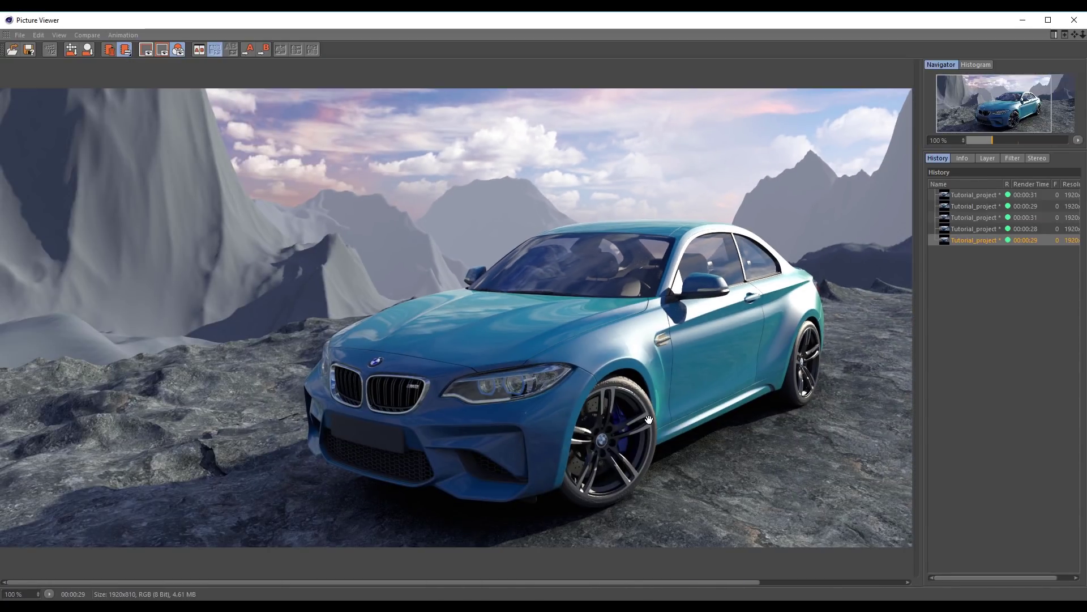
left_click_drag(649, 419, 406, 417)
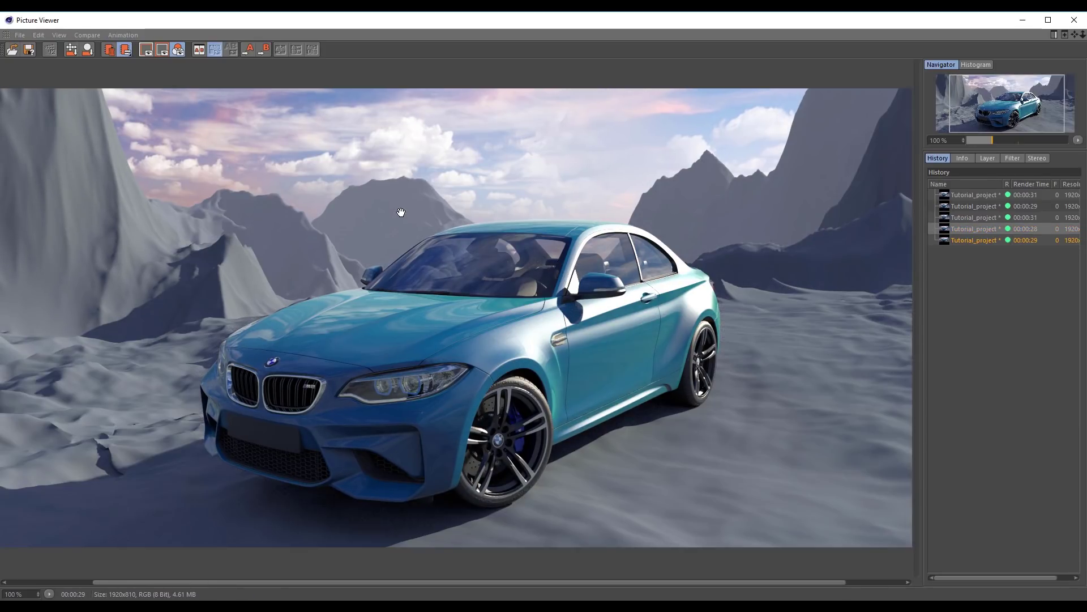
key("Down")
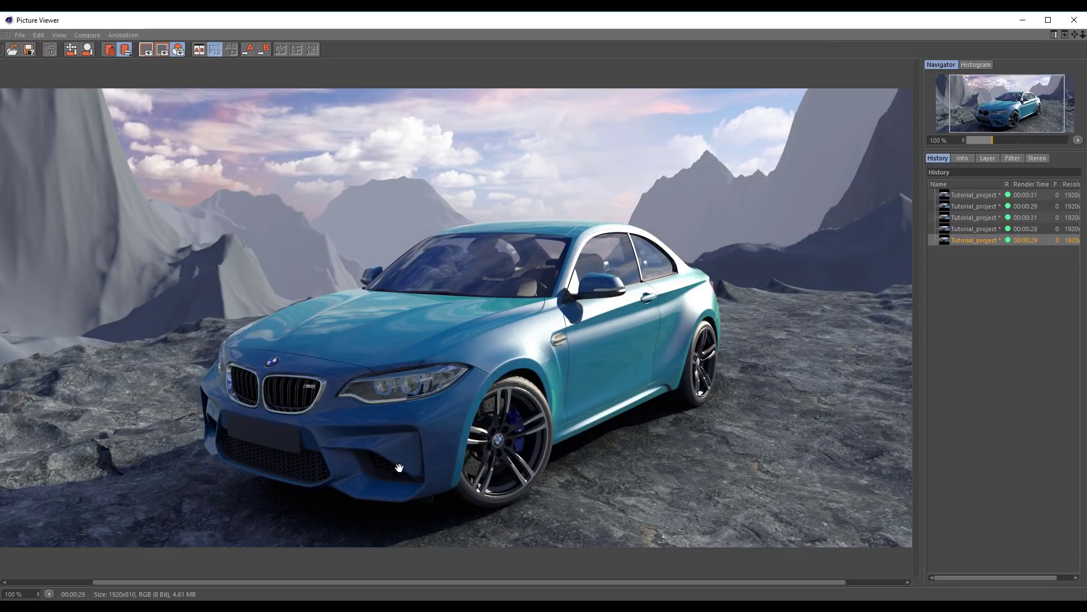
Open Colose_ground's Redshift Shader Graph and add an RS Texture node
left_click(1067, 26)
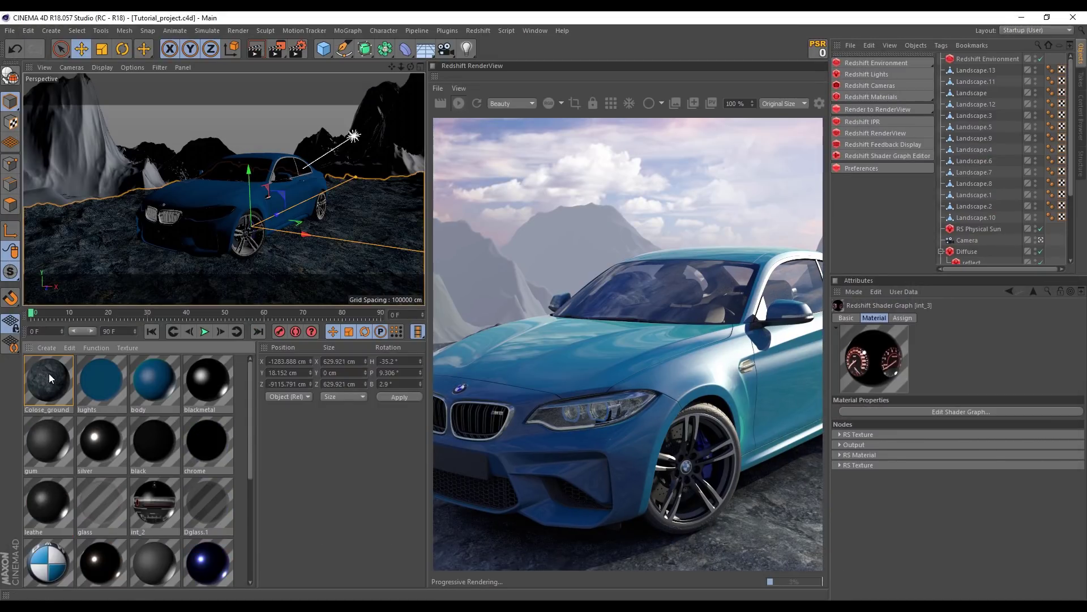
double_click(50, 379)
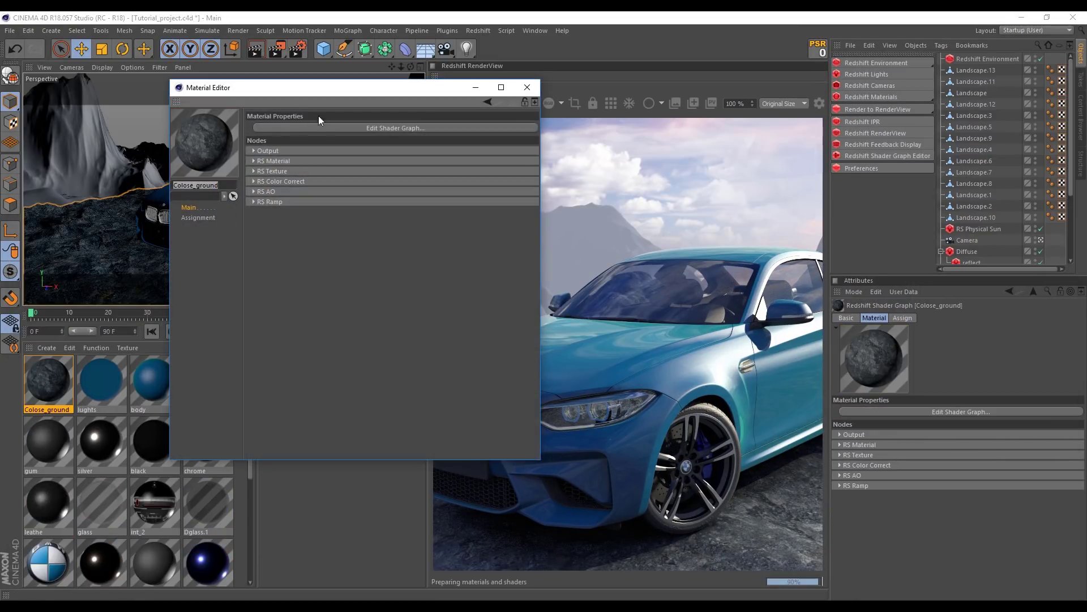
left_click(320, 120)
left_click(527, 88)
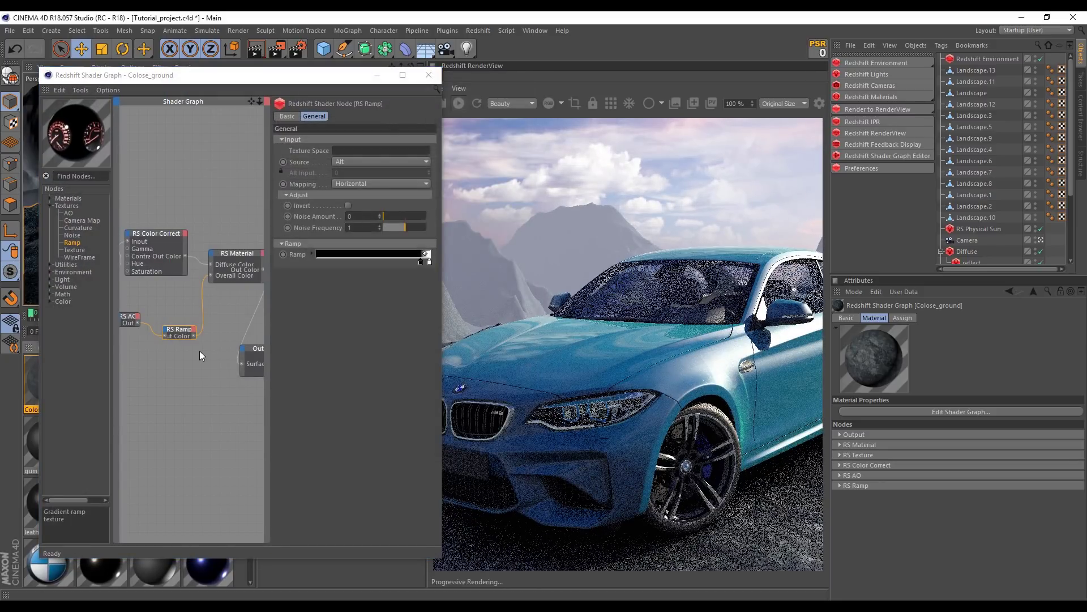
left_click_drag(73, 249, 139, 378)
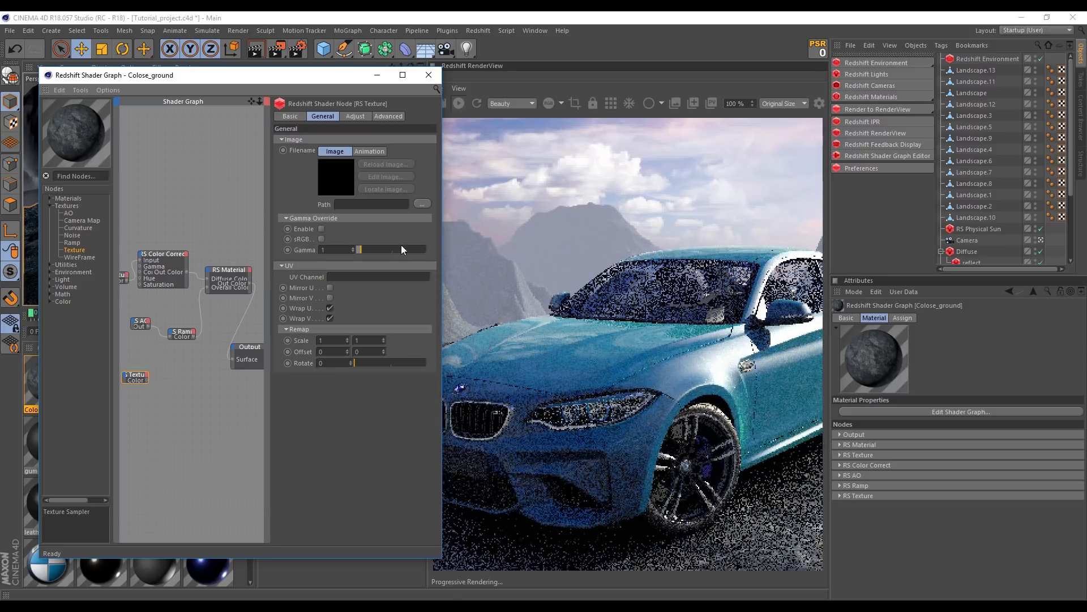
left_click(423, 205)
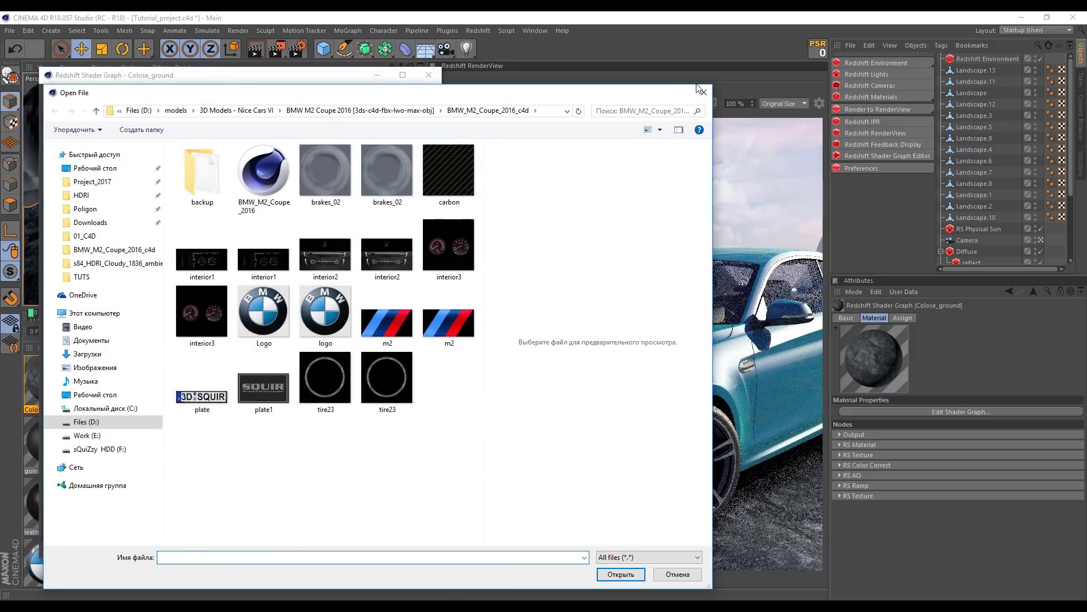
left_click(697, 91)
left_click(800, 104)
left_click(783, 126)
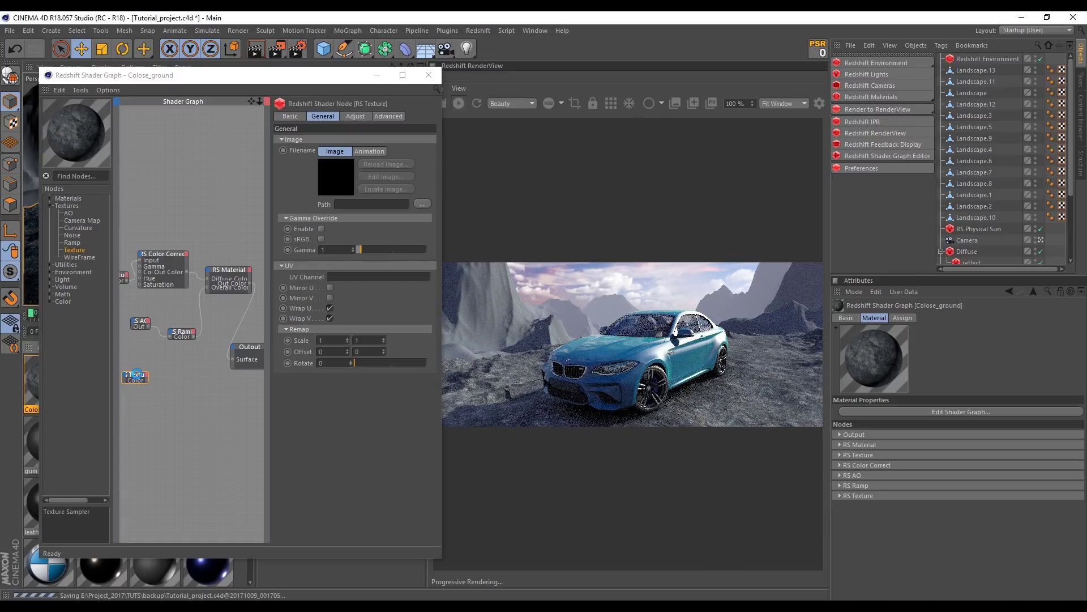
Load RockDark011_DISP_HIRES from the RockDark011_hires folder into the texture, without copying
left_click(423, 203)
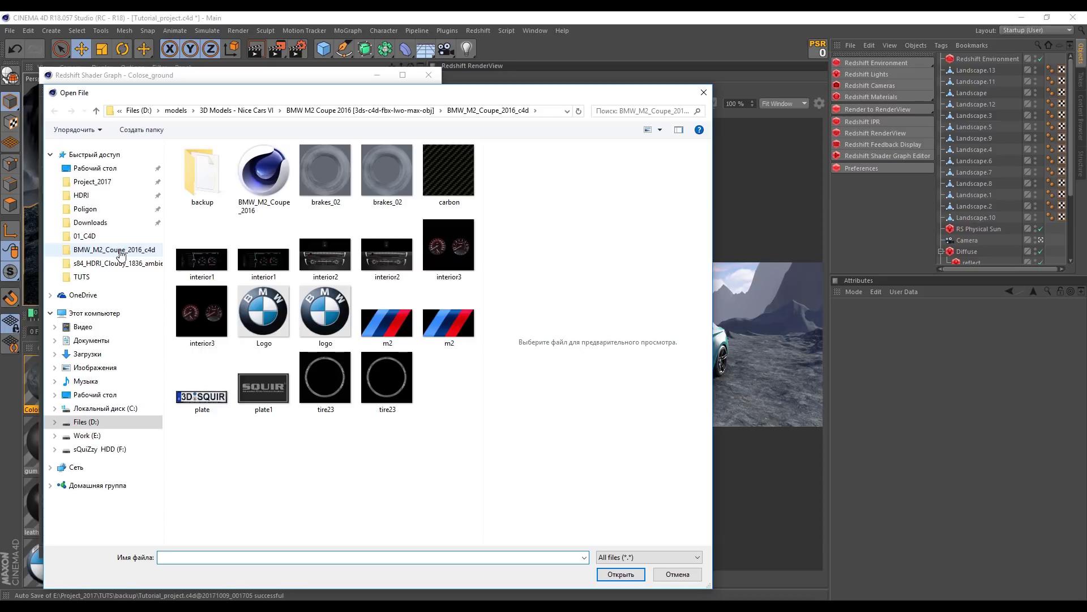
left_click(93, 210)
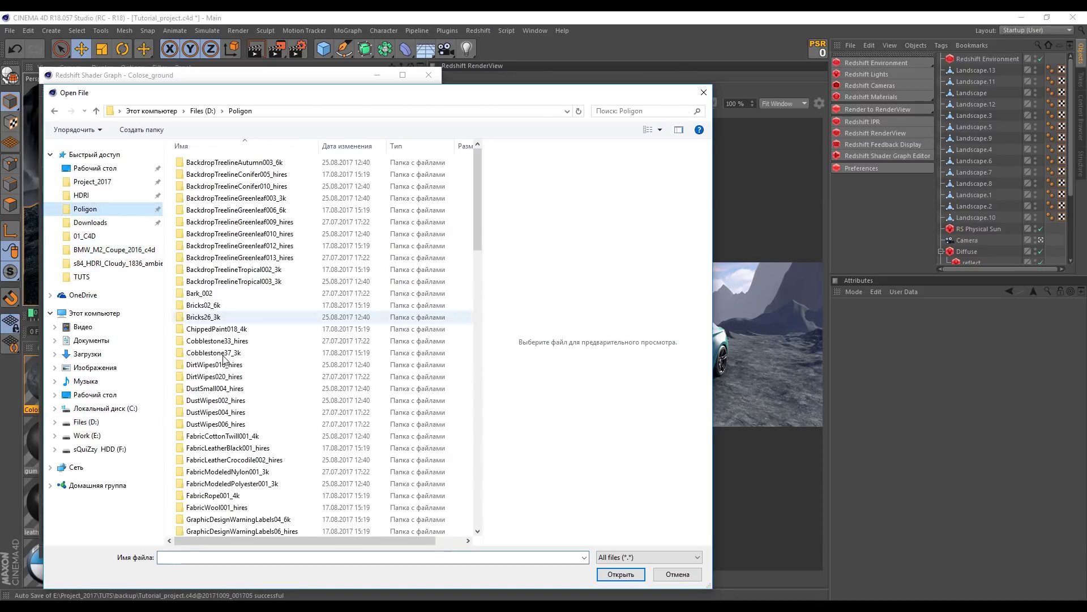
scroll(237, 388, "down", 10)
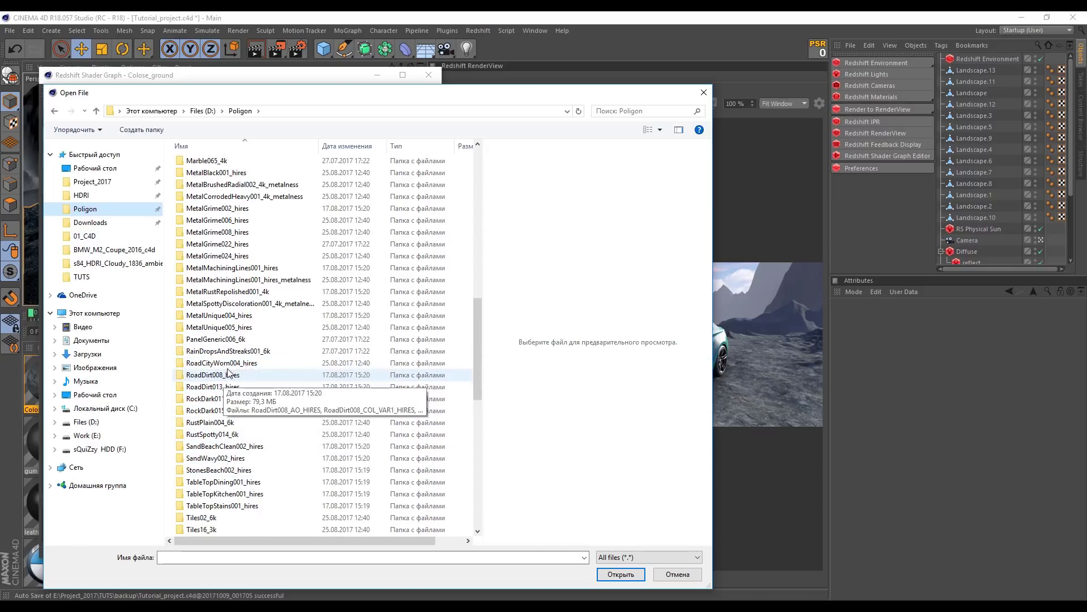
left_click(221, 436)
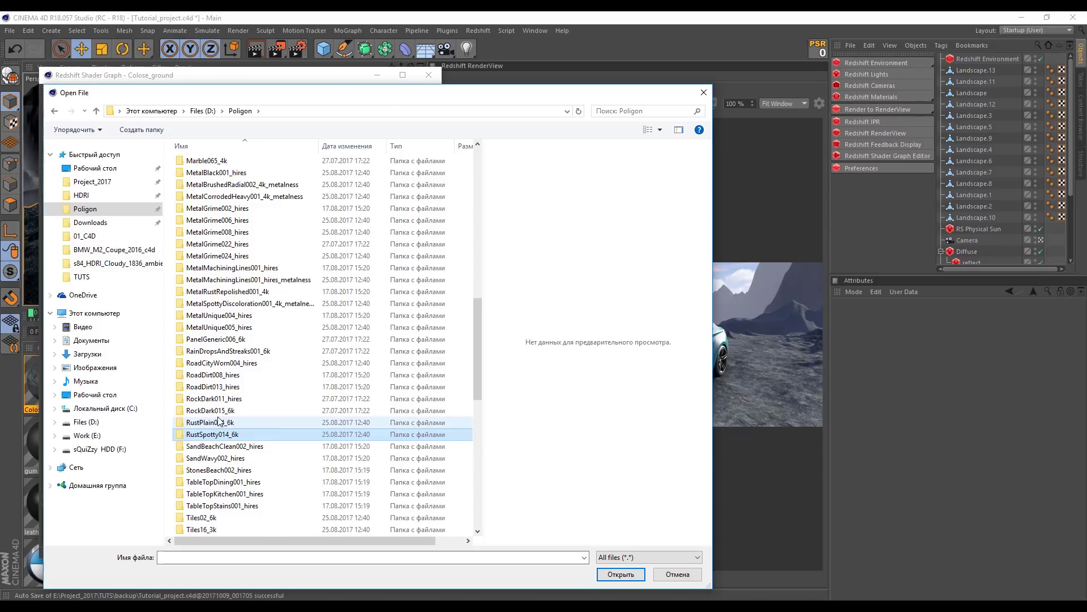
left_click(220, 412)
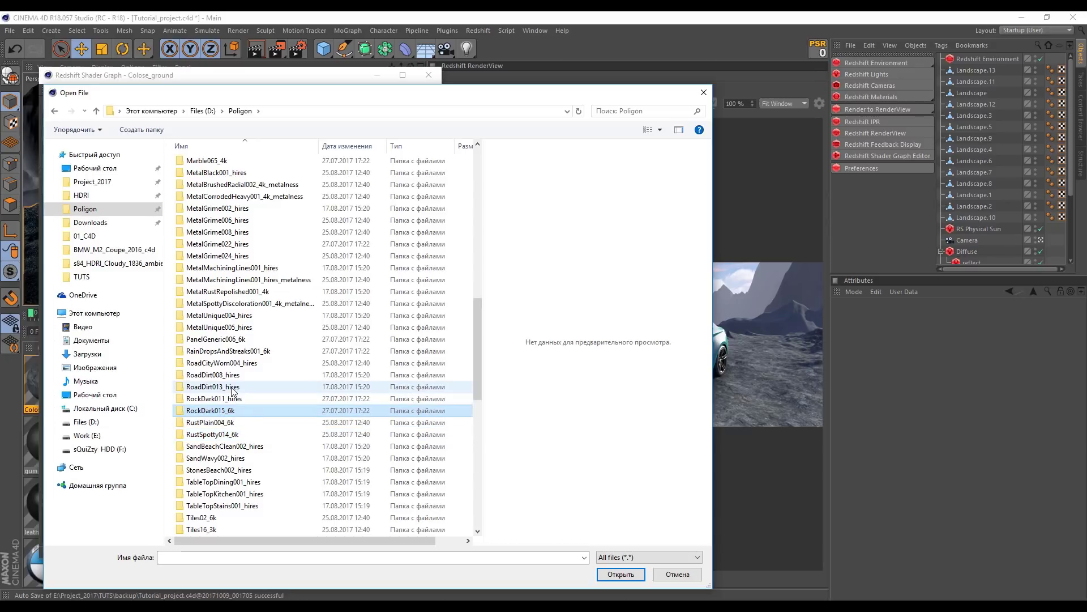
left_click(239, 402)
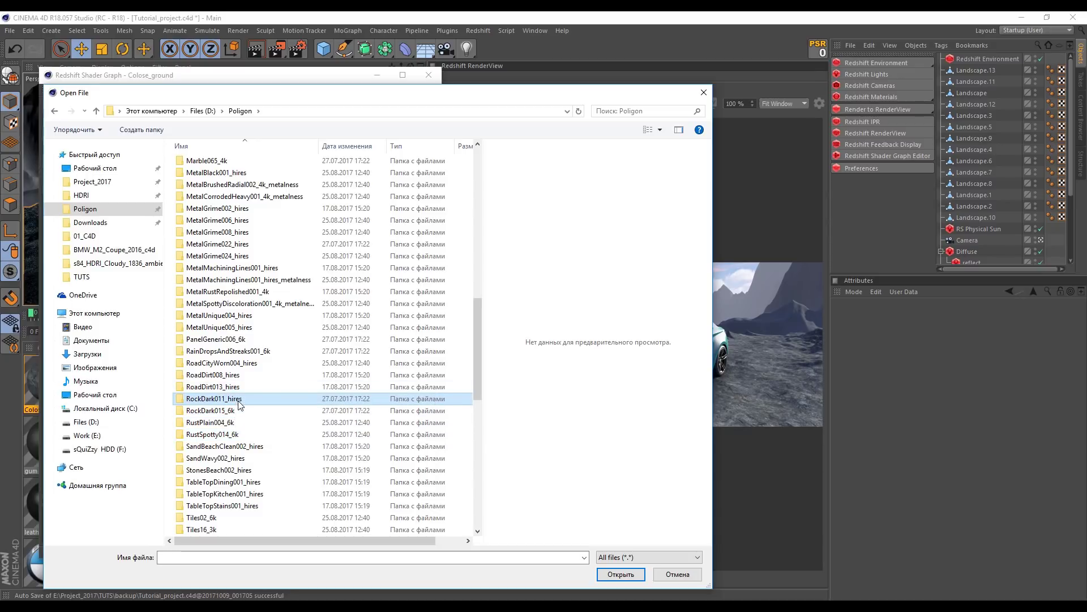
double_click(239, 402)
left_click(396, 164)
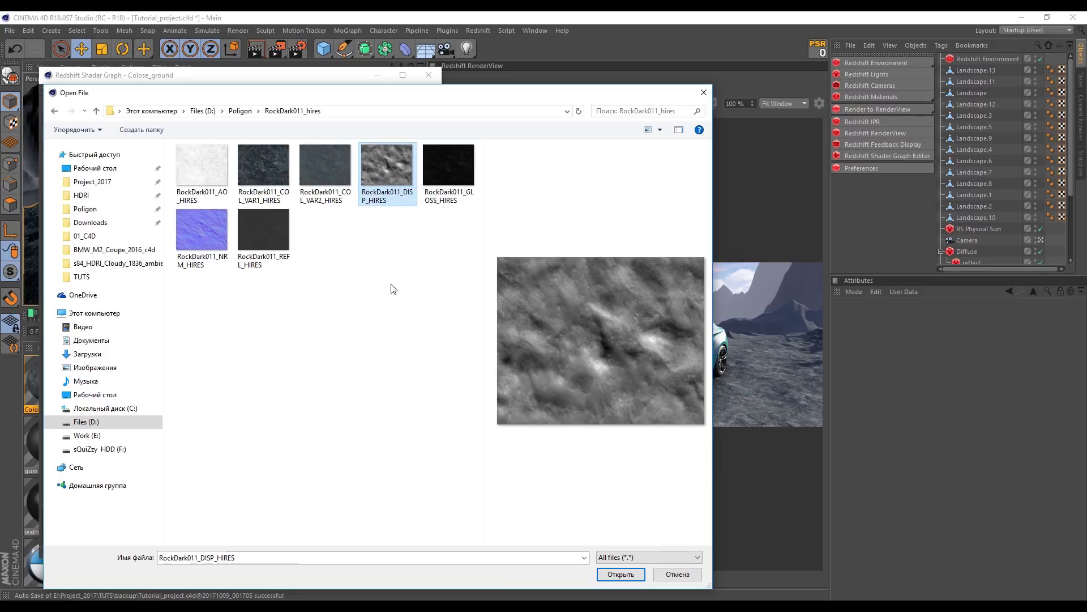
double_click(382, 174)
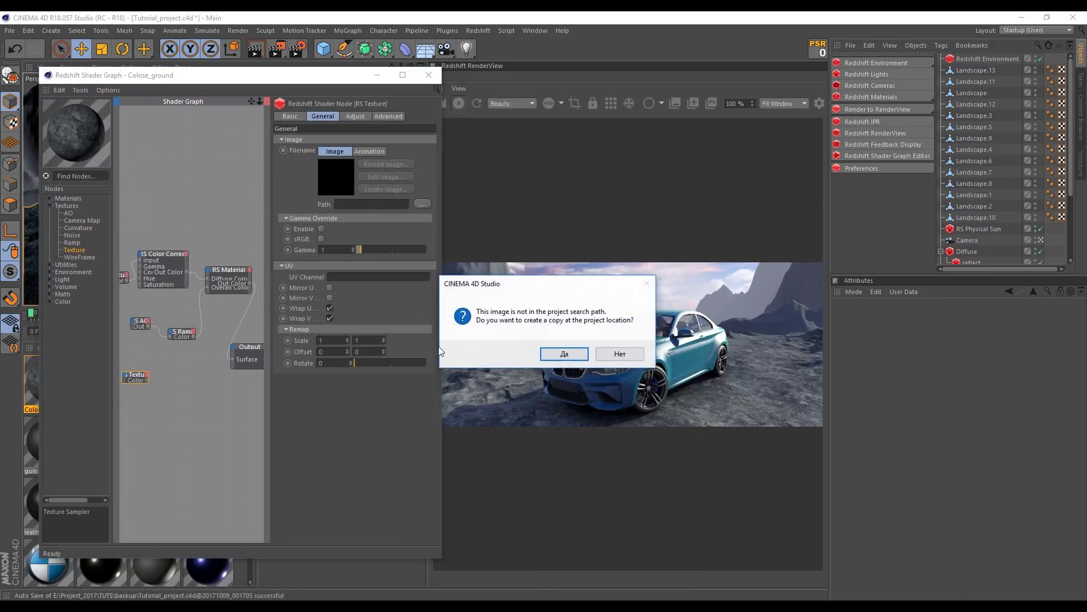
left_click(610, 355)
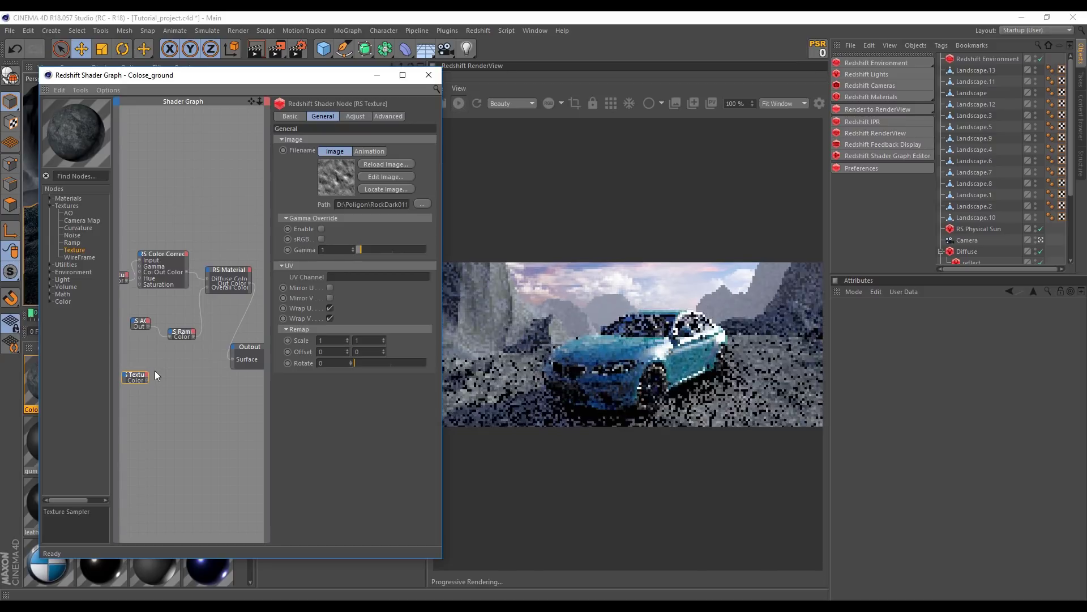
Add an RS Displacement node and wire Texture → Displacement → Output Displacement, then close the graph
left_click(50, 264)
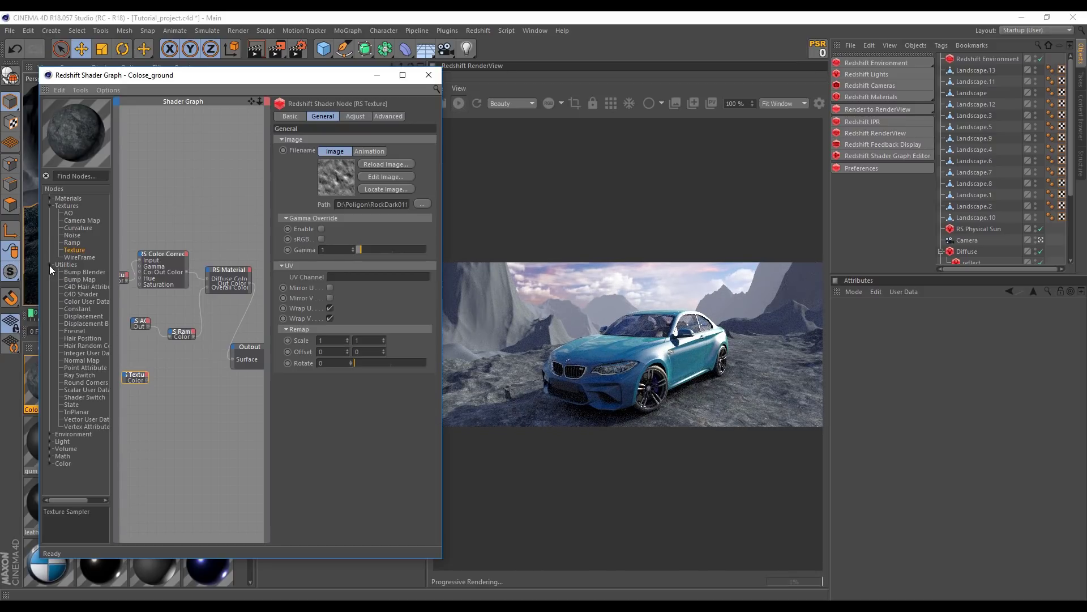
mouse_move(82, 318)
left_mouse_down()
mouse_move(201, 404)
mouse_move(192, 403)
left_mouse_up()
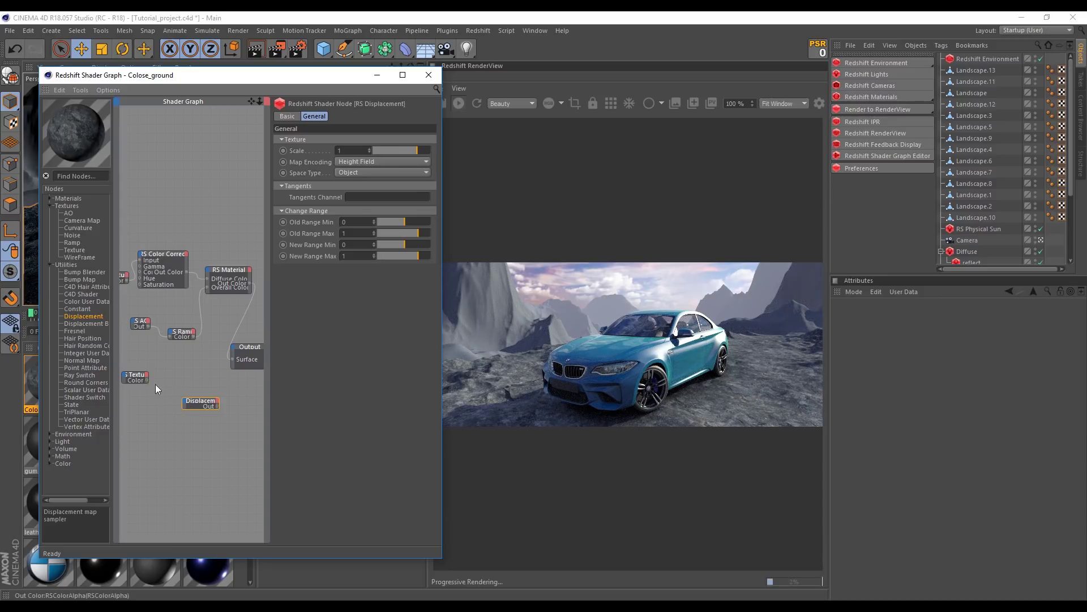
left_click_drag(184, 404, 257, 406)
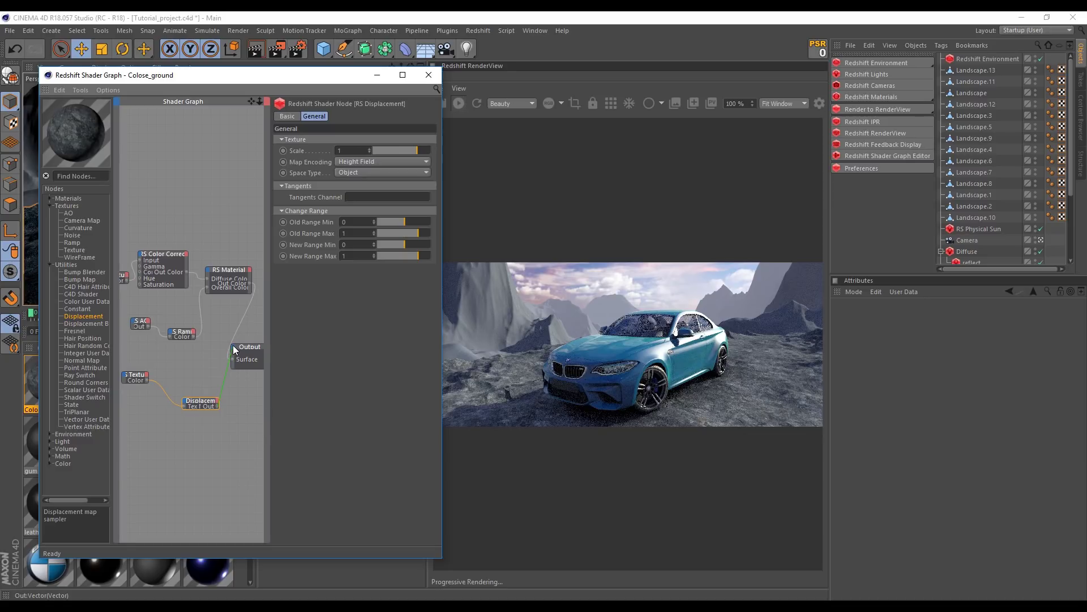
left_click_drag(234, 349, 233, 345)
left_click(253, 354)
left_click(429, 74)
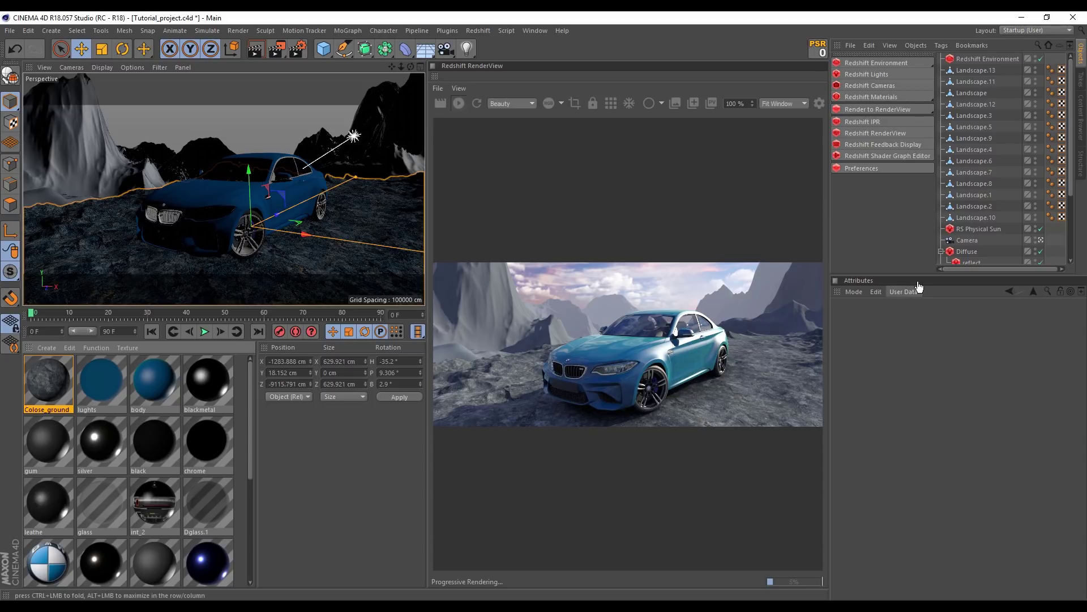
Tag Plane with Redshift Object, enabling geometry Override, Tessellation and Displacement (max displacement and scale 4)
left_click_drag(923, 276, 936, 388)
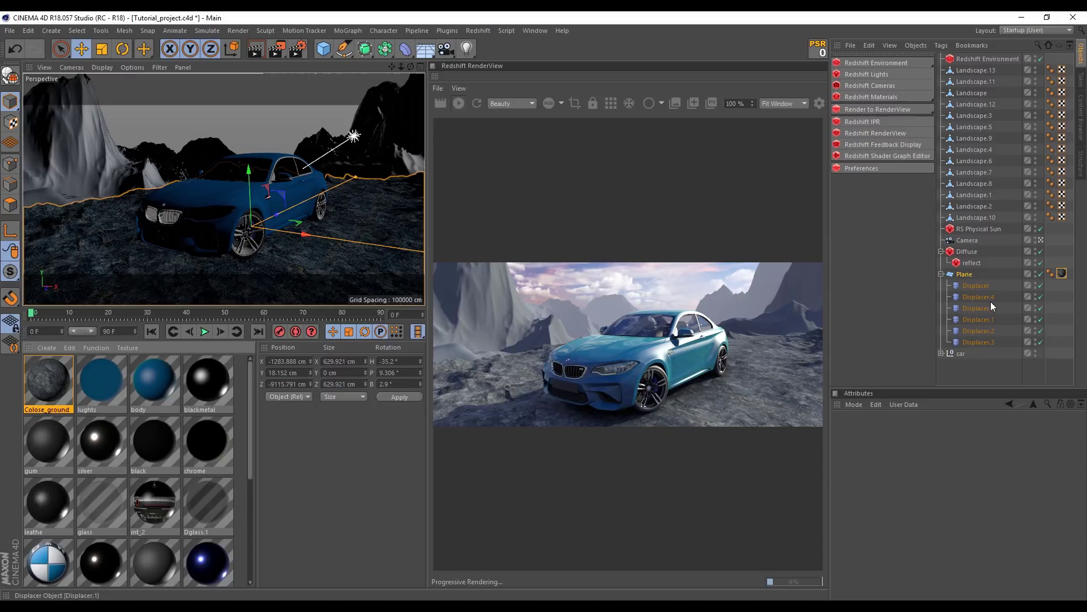
right_click(957, 275)
mouse_move(841, 224)
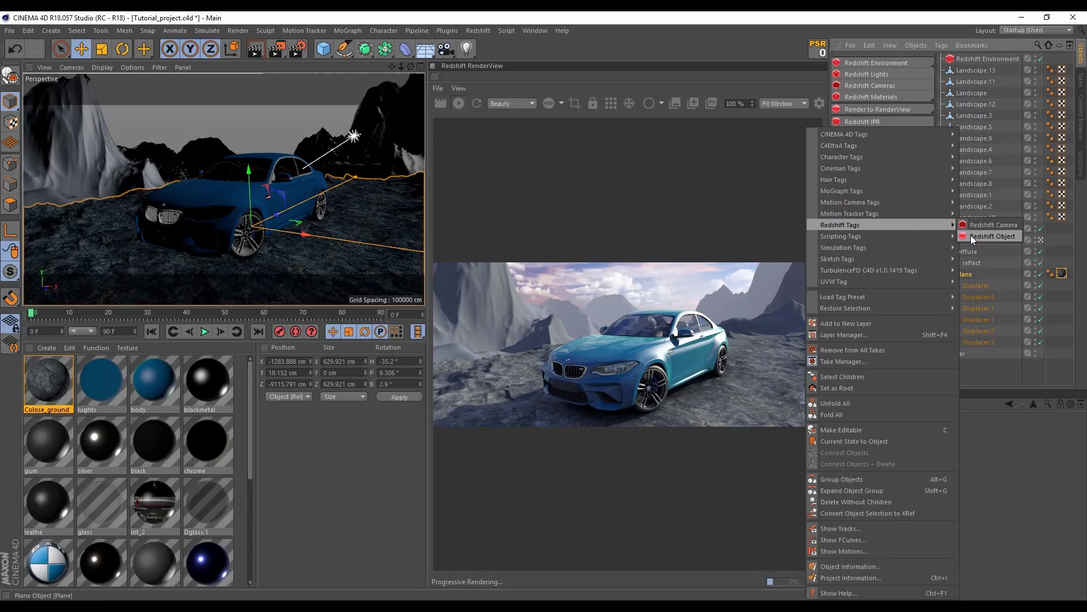
left_click(970, 236)
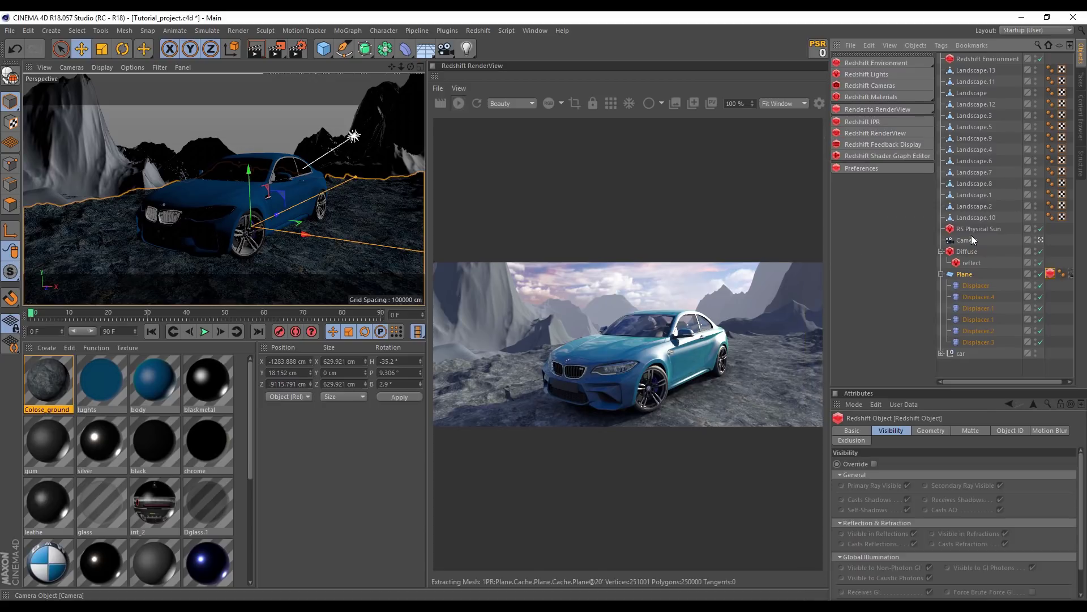
left_click(931, 431)
left_click_drag(926, 375, 929, 305)
left_click(874, 382)
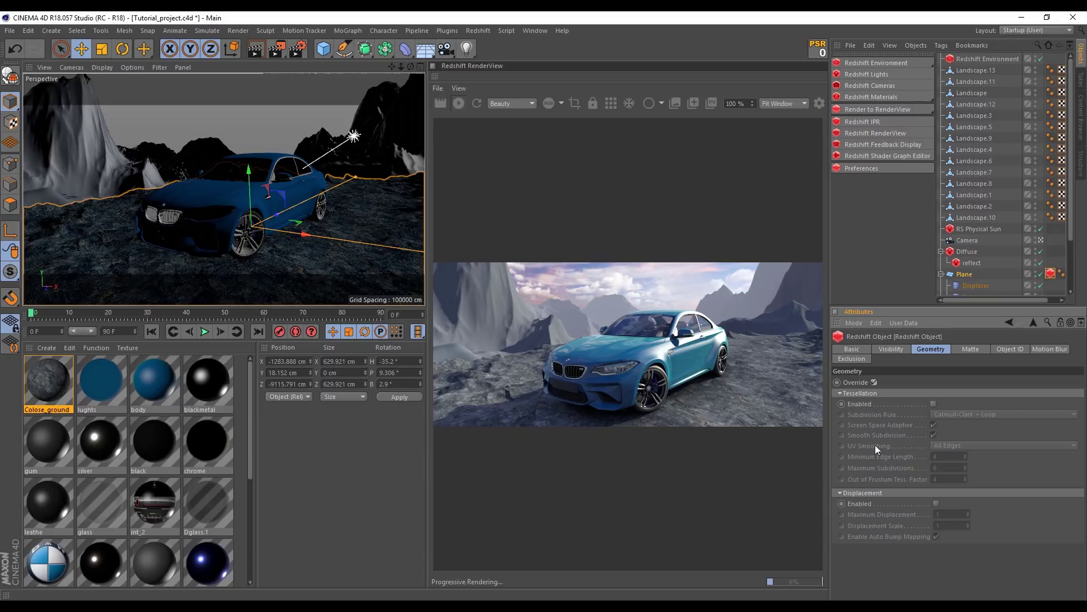
left_click(933, 404)
left_click(936, 503)
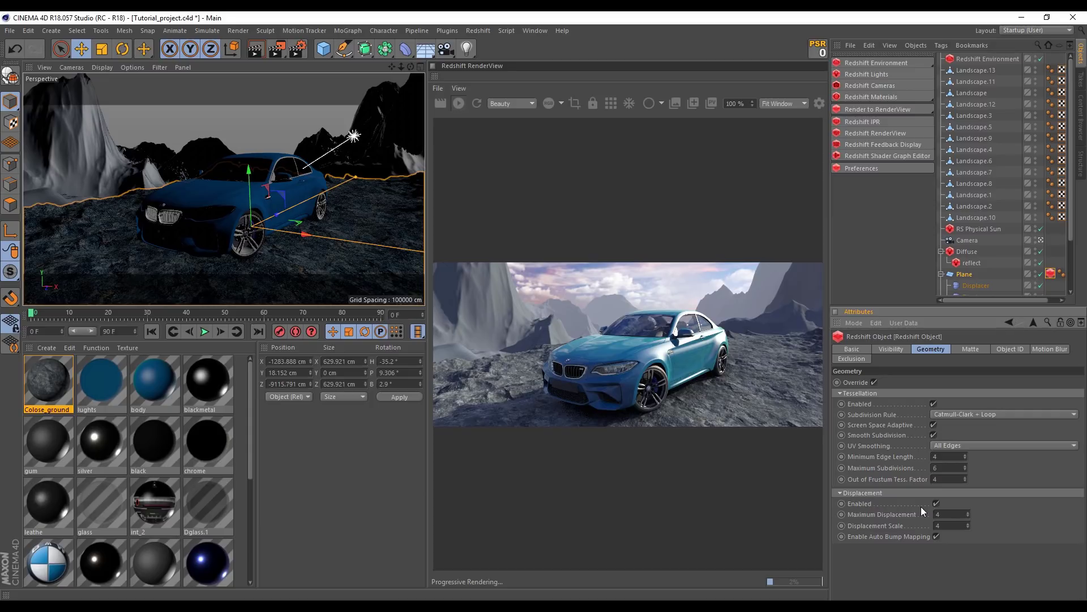
Uncheck Screen Space Adaptive in the Plane's Redshift Object geometry settings
left_click(934, 425)
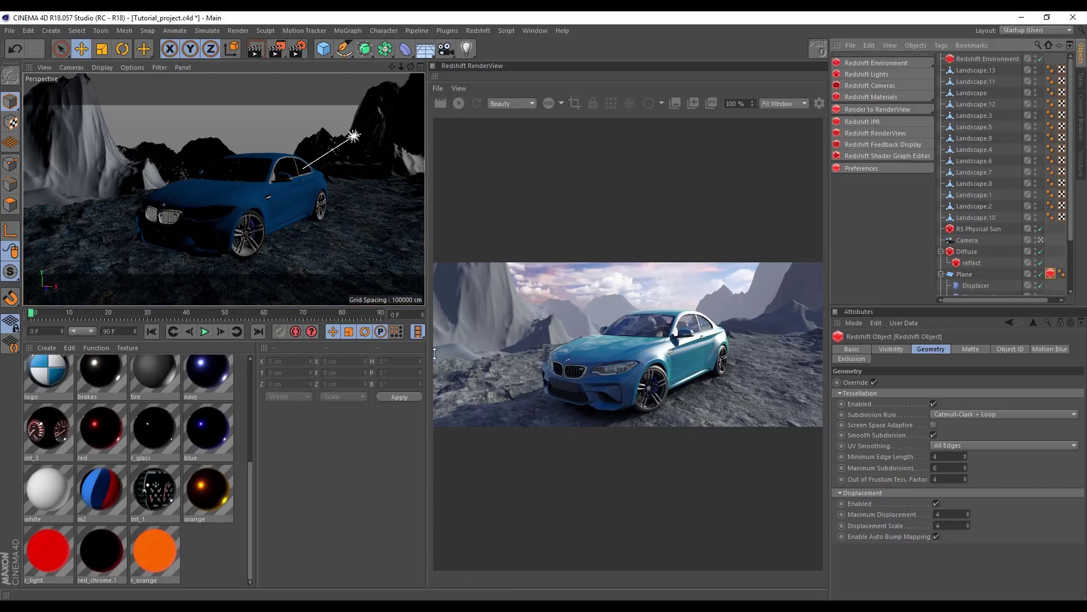
Render to the Picture Viewer and flip between the 00:00:35 and 00:00:29 renders
left_click(279, 52)
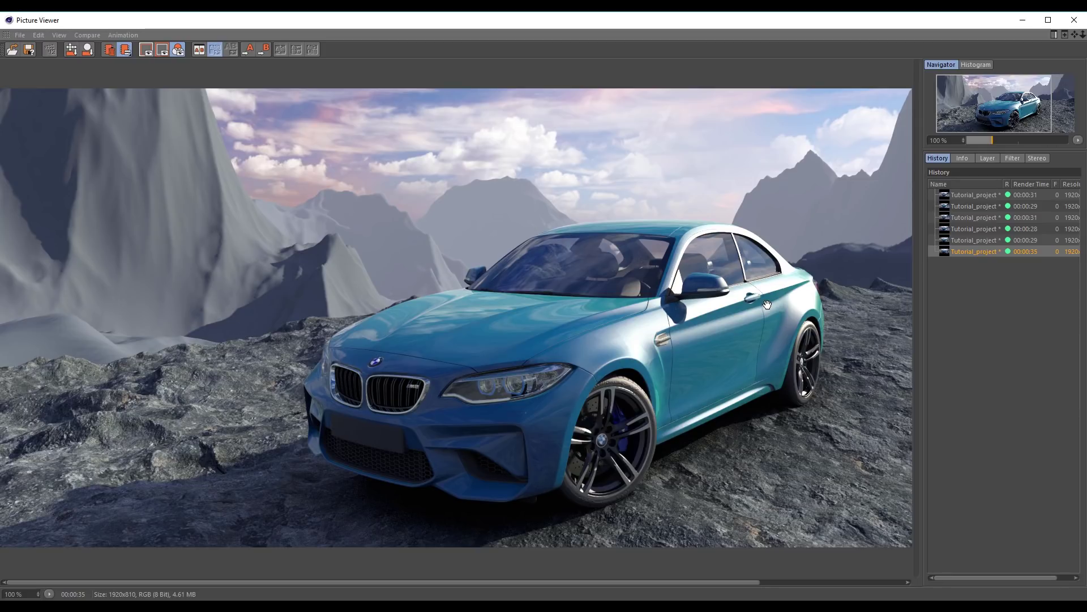
key("Up")
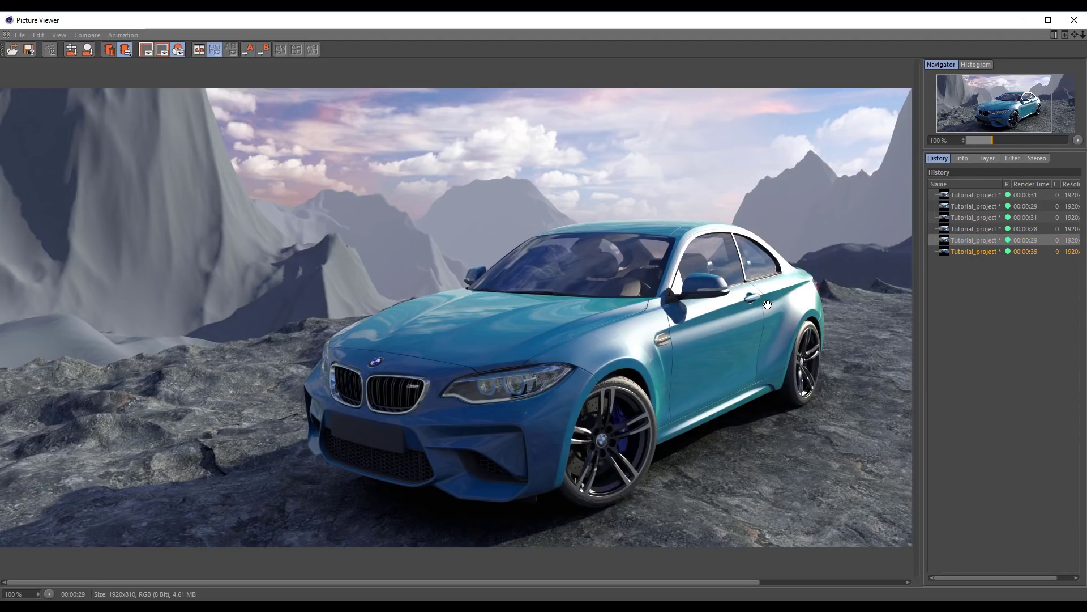
key("Down")
key("Up")
key("Down")
key("Up")
key("Down")
key("Up")
key("Down")
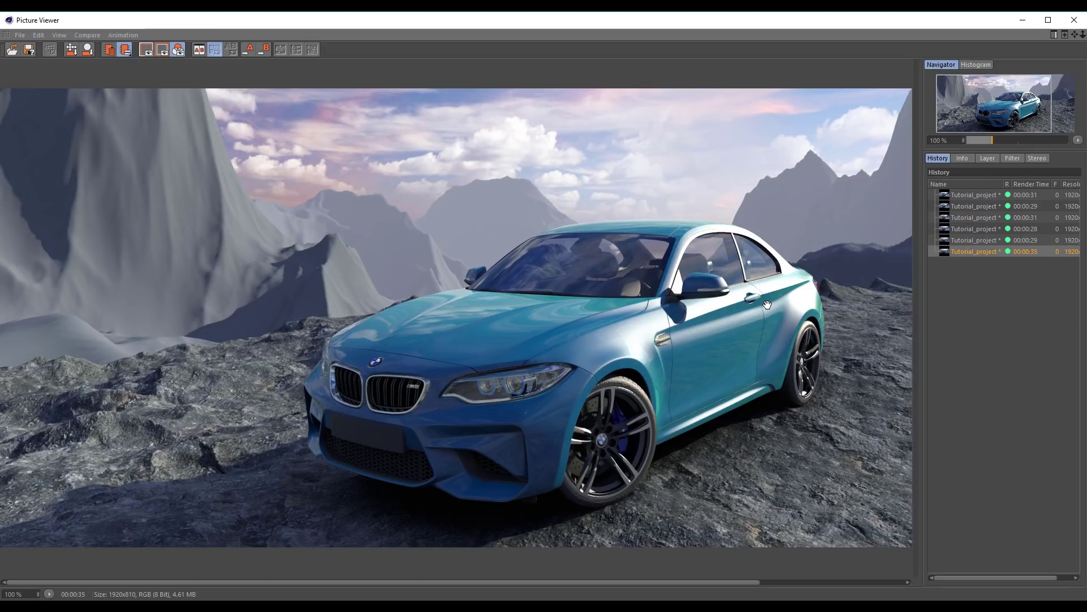
Zoom to the front wheel and compare rock ground detail between the two renders
scroll(677, 444, "up", 5)
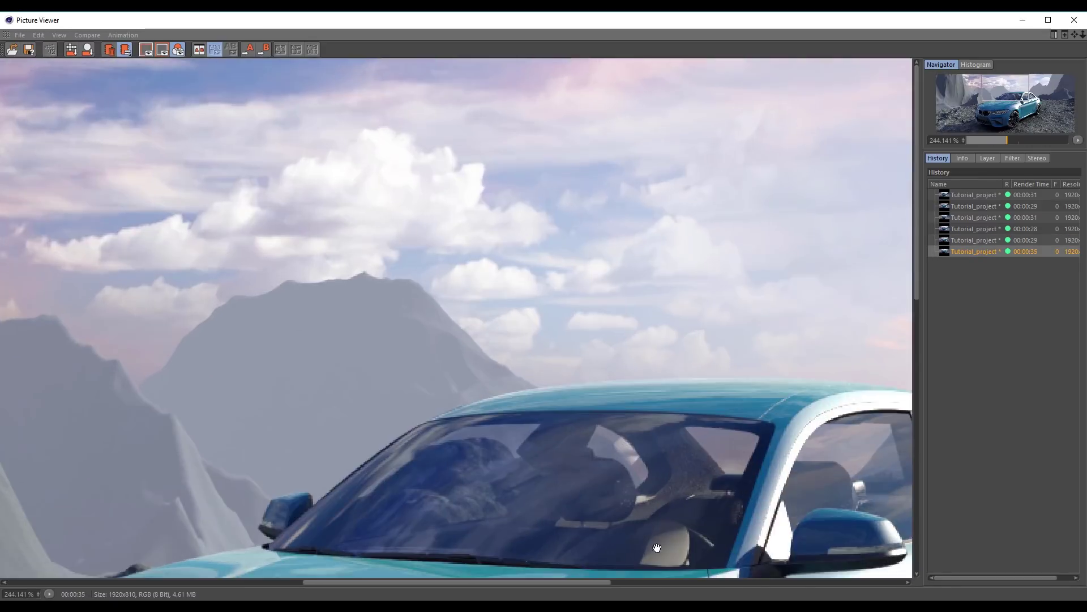
left_click_drag(651, 441, 667, 211)
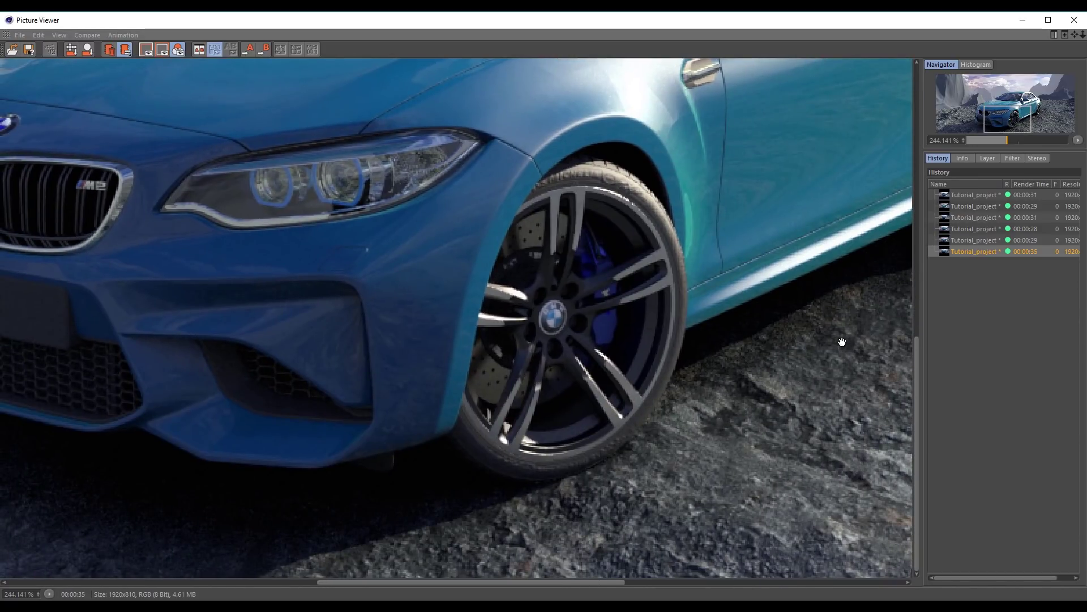
key("Up")
key("Down")
key("Up")
key("Down")
key("Up")
key("Down")
key("Up")
key("Down")
Zoom out and pan the render sideways to recentre the car
scroll(594, 503, "down", 2)
scroll(612, 453, "down", 2)
scroll(639, 377, "up", 2)
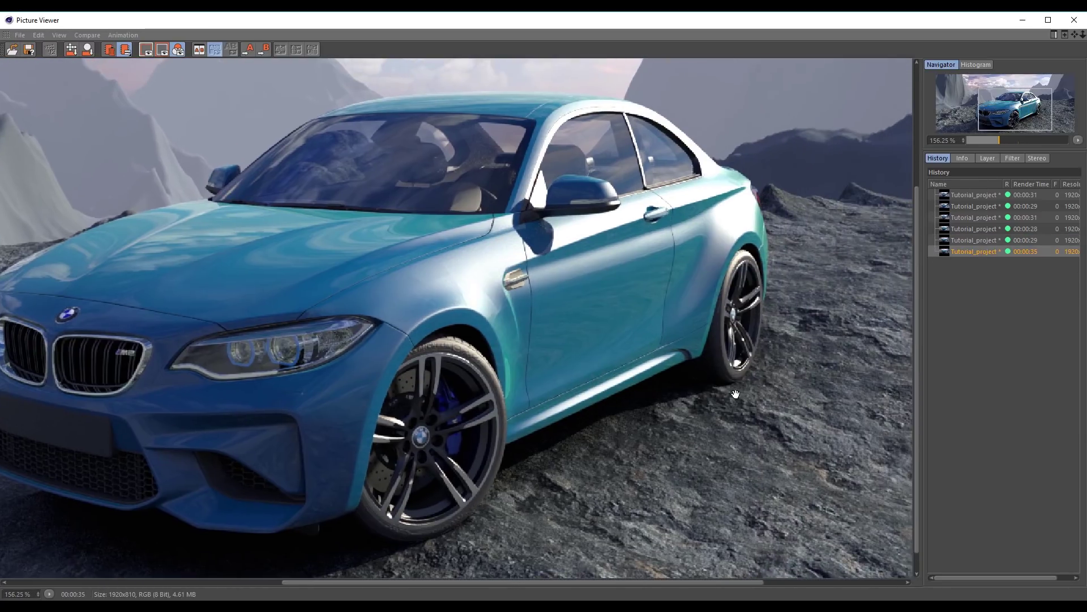
scroll(661, 365, "up", 1)
scroll(660, 365, "down", 2)
left_click_drag(520, 419, 709, 460)
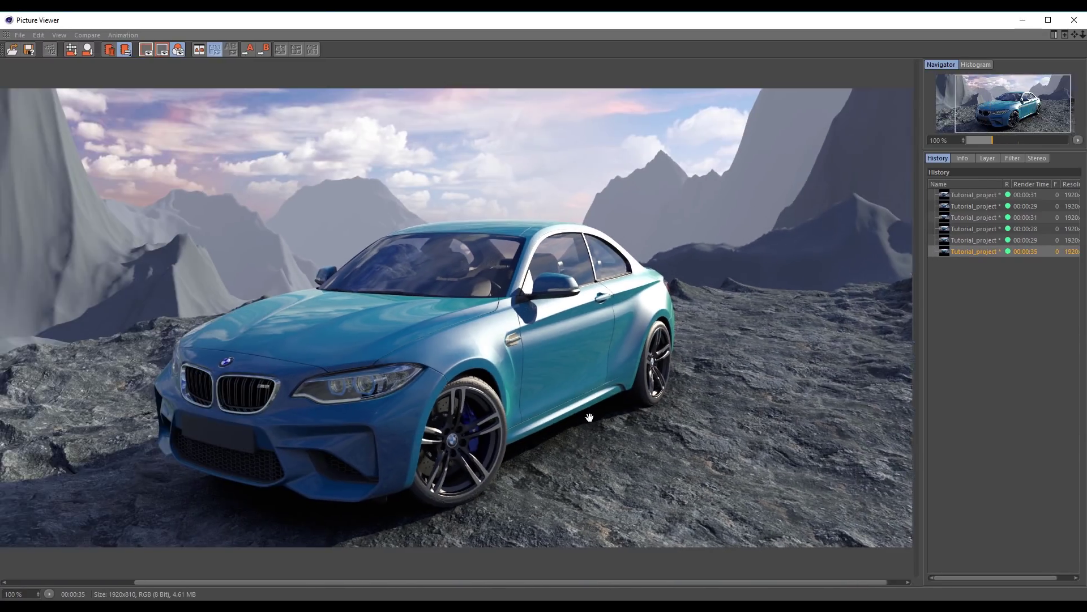
Set Plane's Maximum Displacement and Displacement Scale to 10, preview in IPR, and start a full render
left_click(1075, 20)
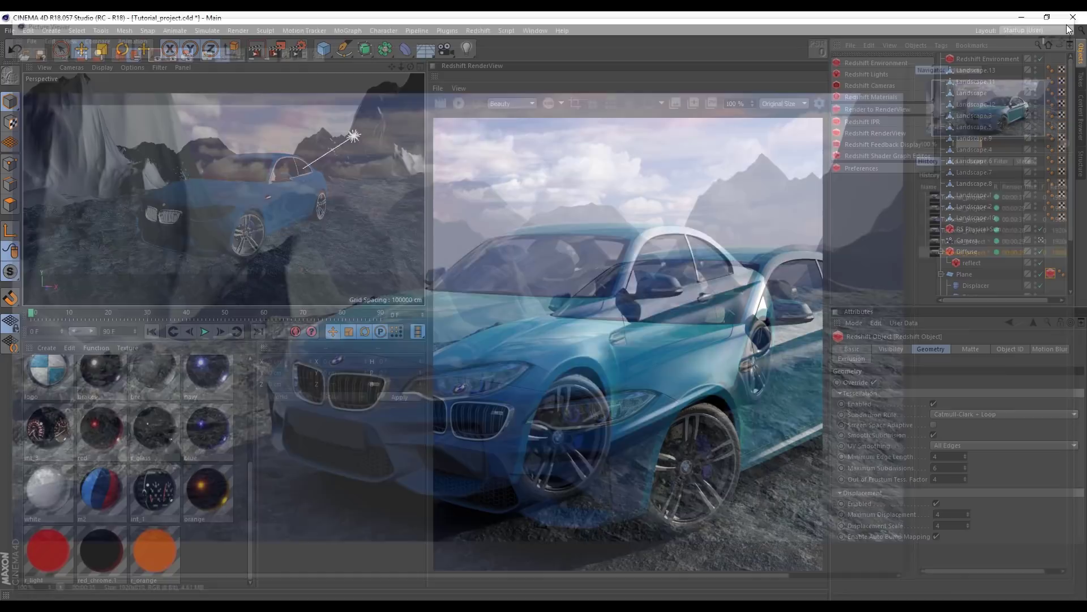
left_click(940, 514)
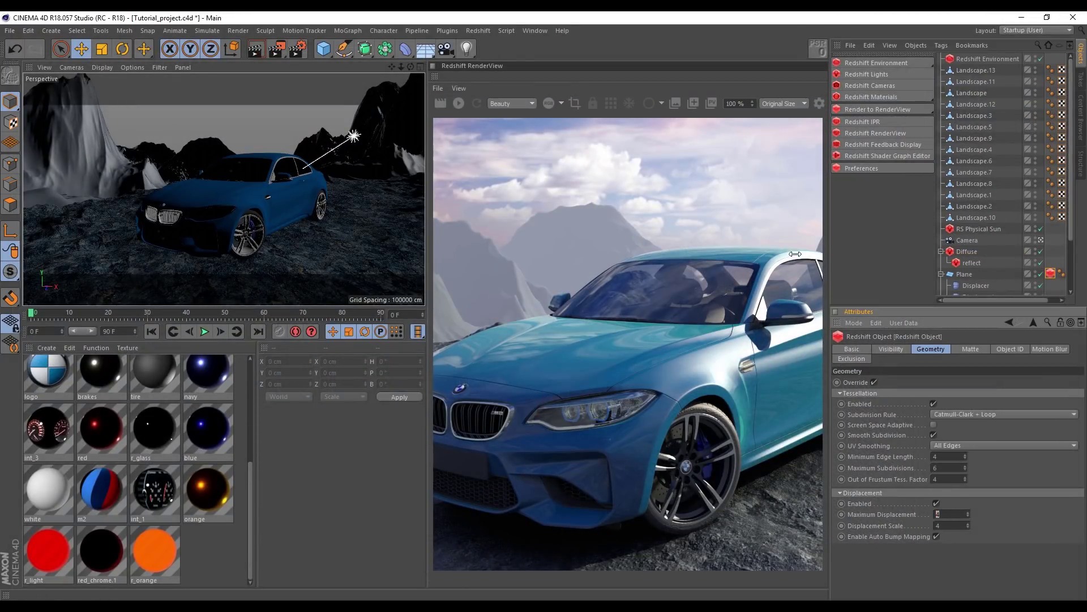
left_click(456, 103)
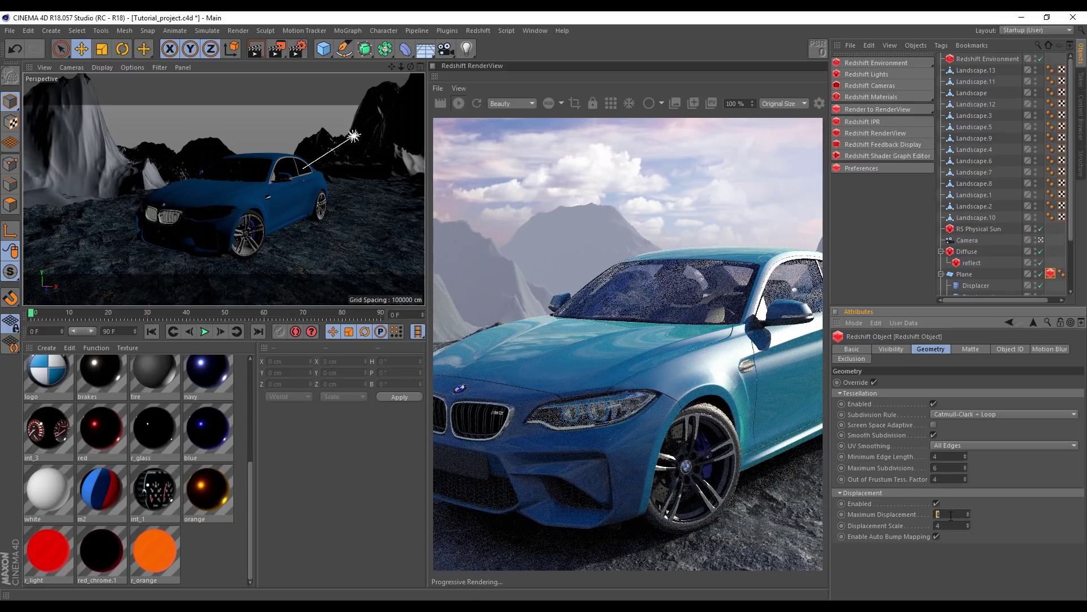
type("10")
key("Tab")
type("10")
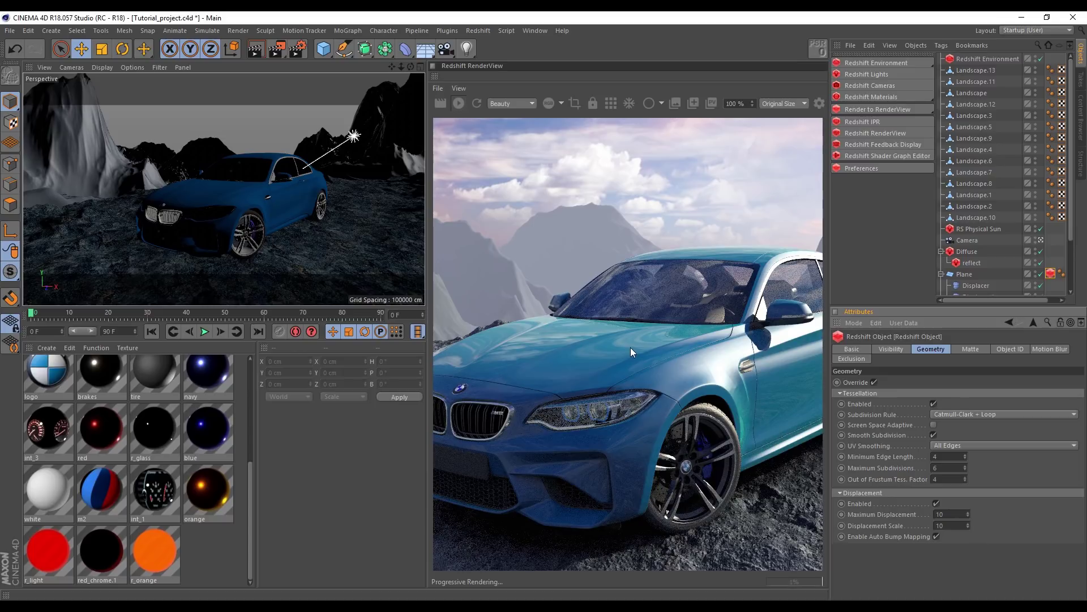
left_click(779, 128)
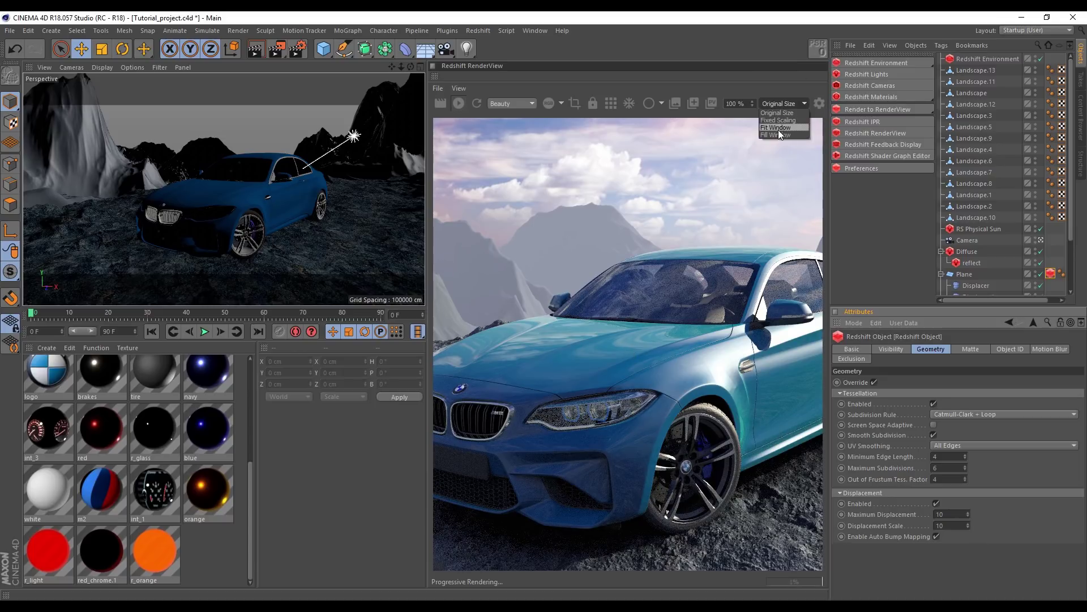
left_click(280, 50)
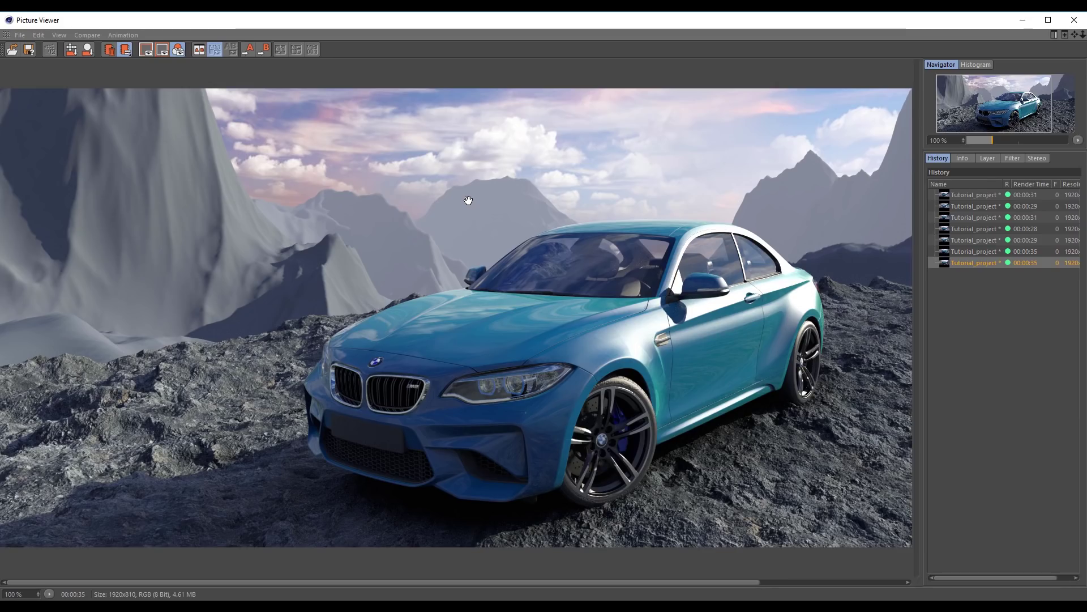
Flip between the newest darker-ground render and the previous brighter-ground render
key("Up")
key("Down")
key("Up")
key("Down")
key("Up")
key("Down")
left_click_drag(687, 437, 512, 434)
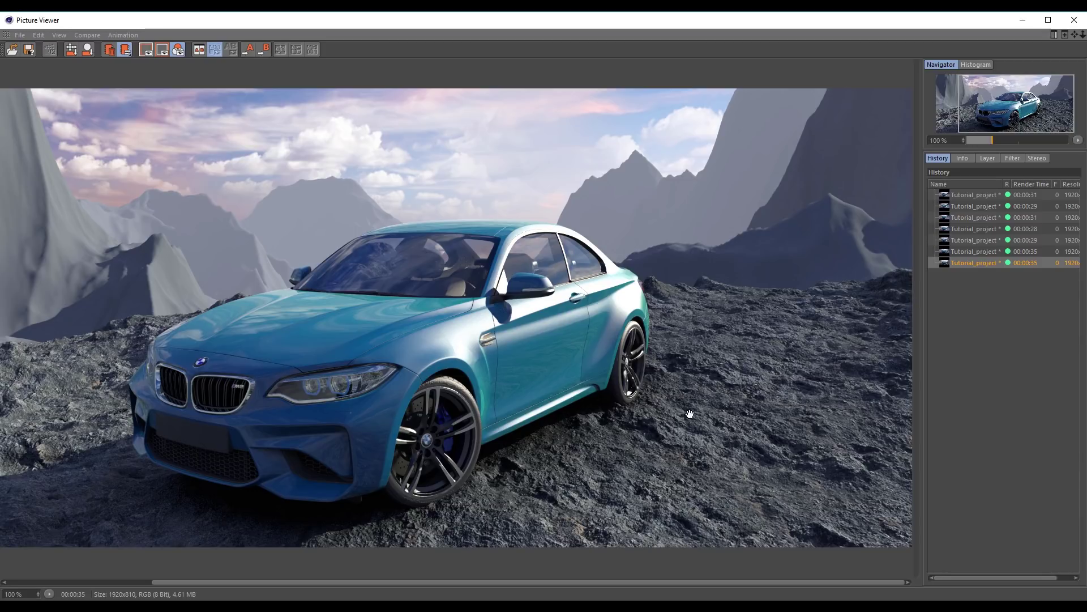
key("Up")
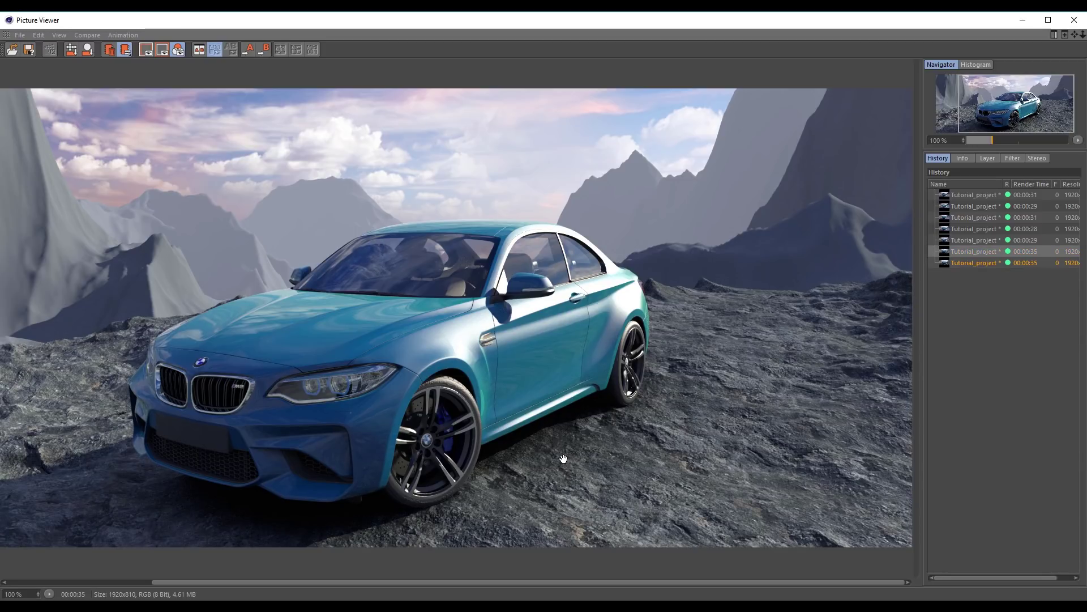
key("Down")
Zoom in on the rear wheel and ground, pan around the render, then close the Picture Viewer
scroll(459, 508, "up", 3)
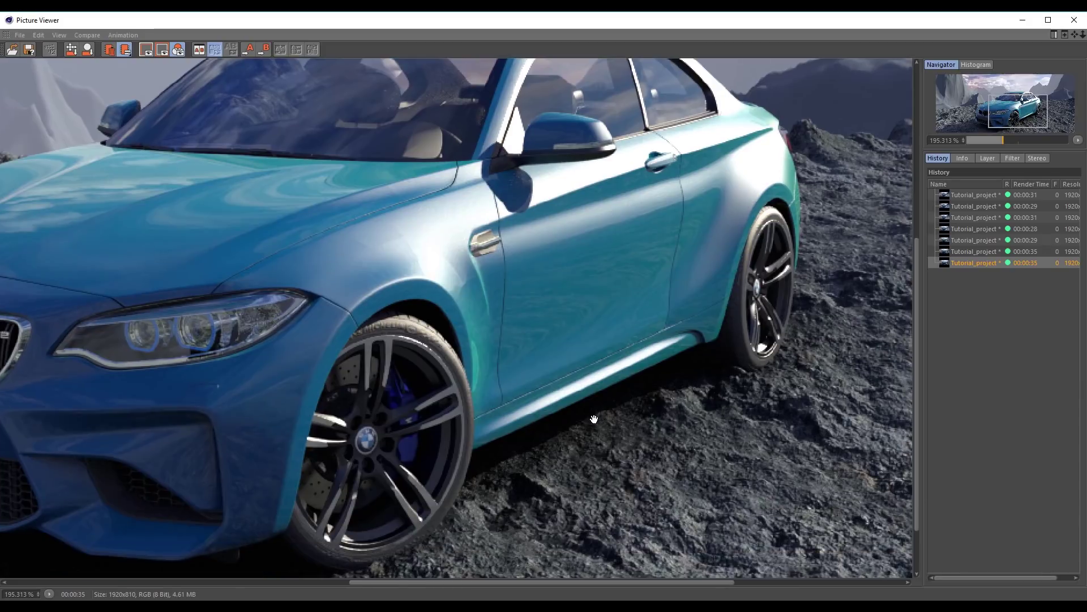
scroll(503, 262, "up", 1)
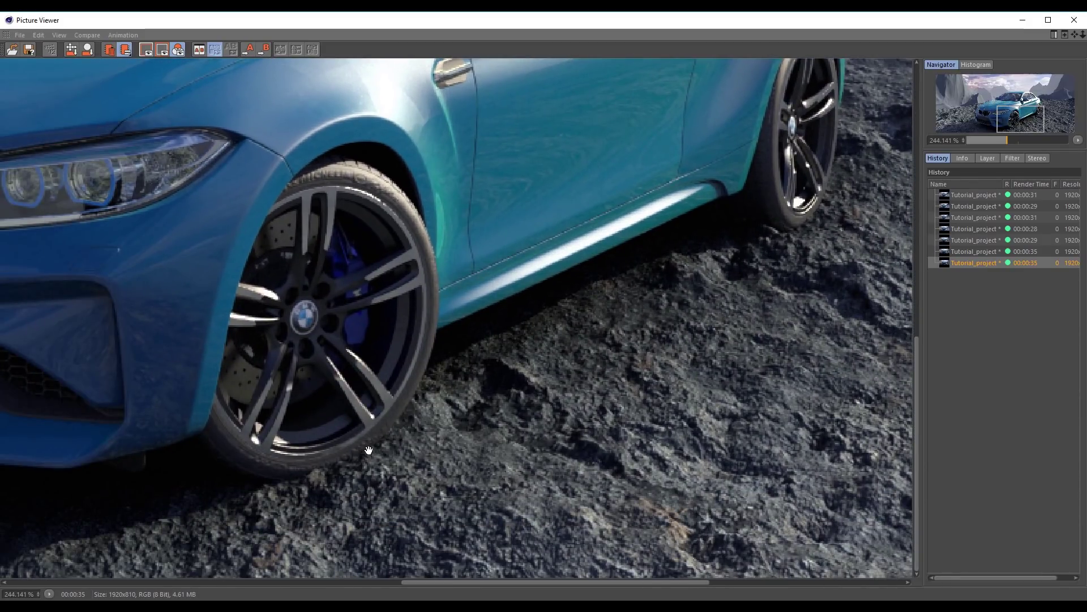
left_click_drag(571, 326, 546, 296)
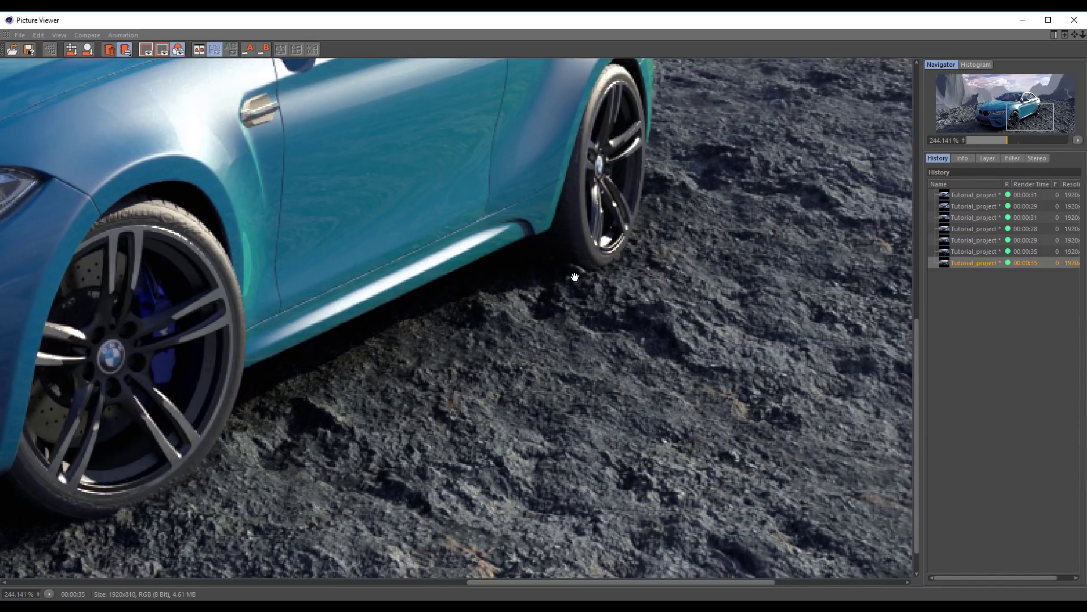
scroll(507, 345, "down", 1)
scroll(507, 347, "down", 2)
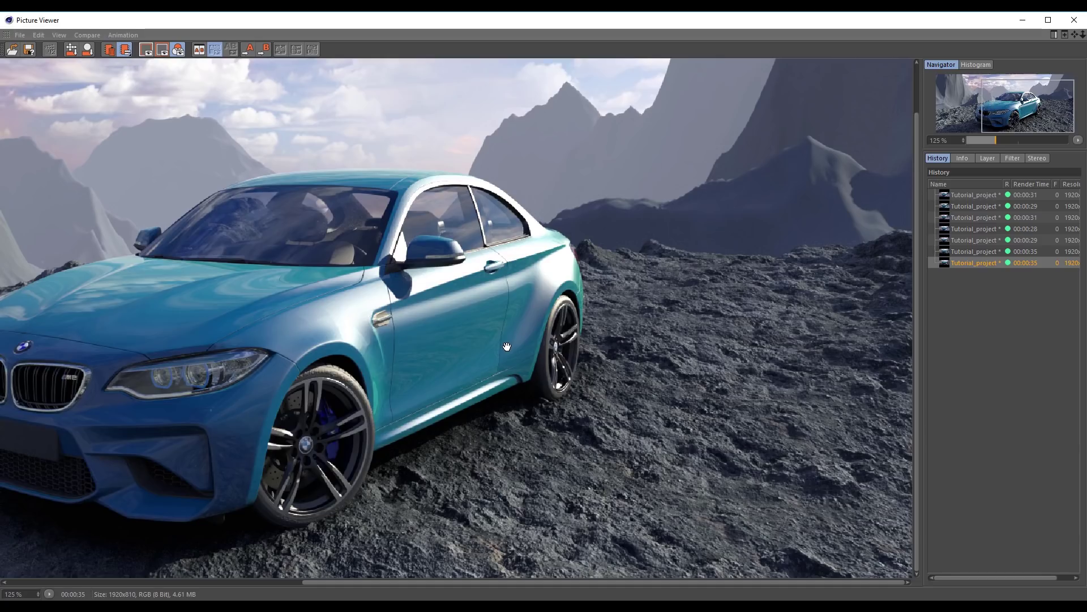
scroll(507, 347, "down", 1)
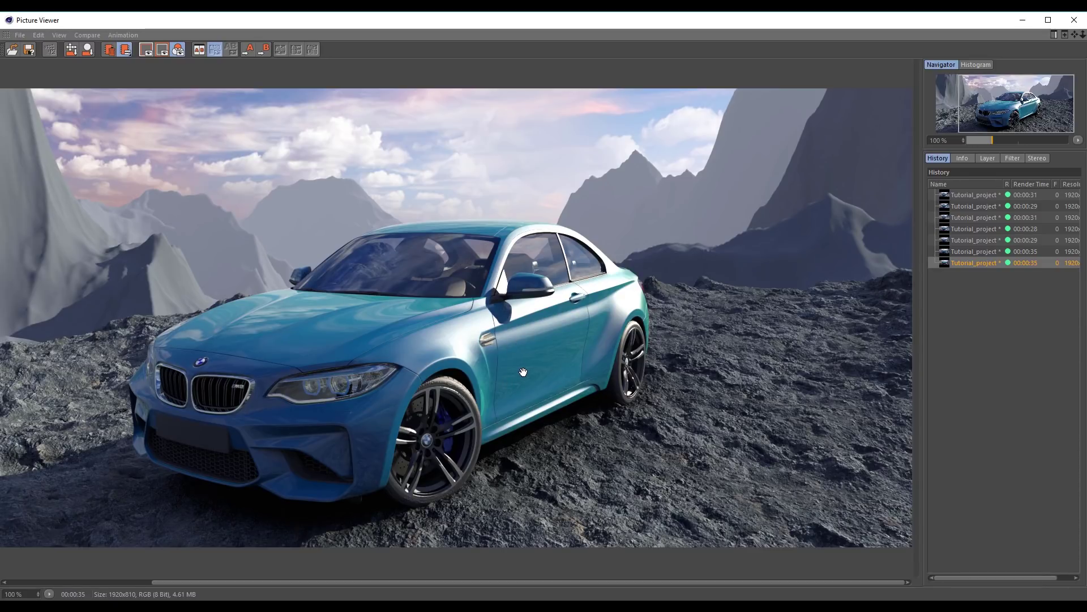
left_click_drag(489, 360, 602, 430)
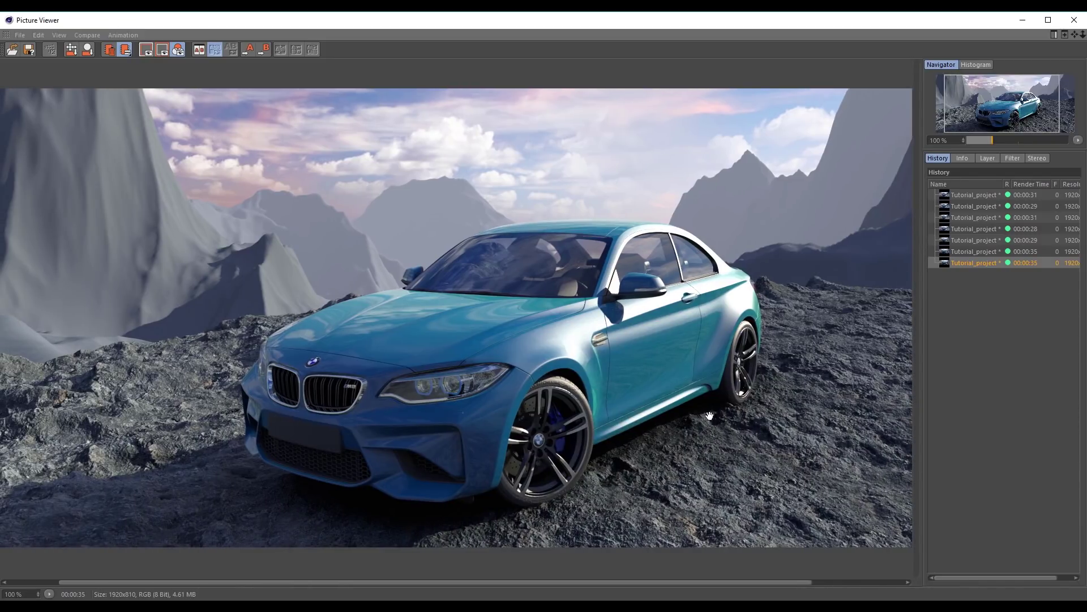
mouse_move(642, 422)
left_mouse_down()
mouse_move(705, 406)
mouse_move(627, 399)
left_mouse_up()
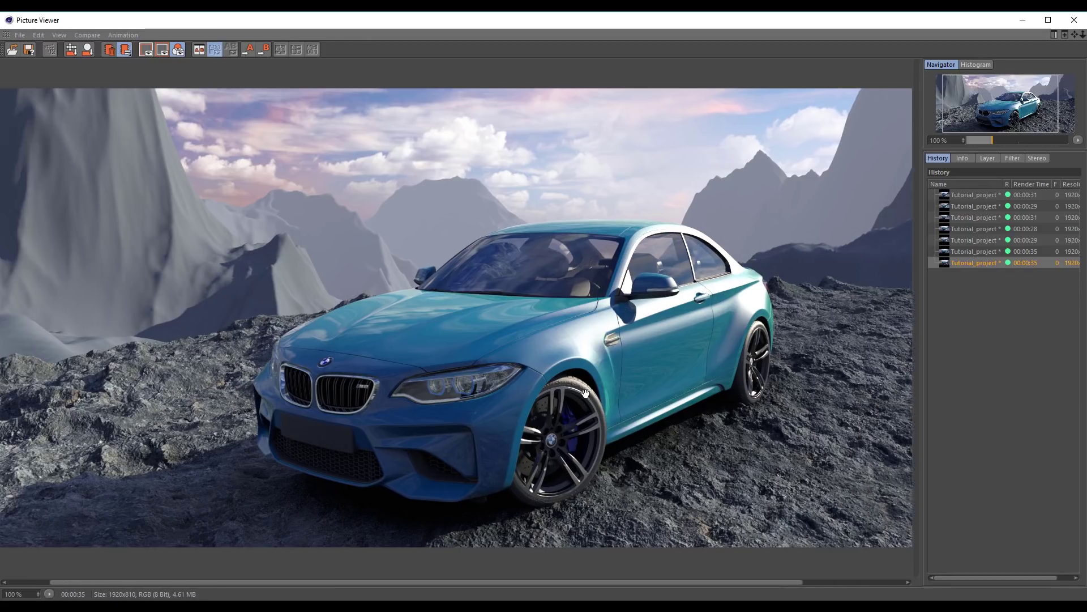
mouse_move(551, 401)
left_mouse_down()
mouse_move(491, 441)
mouse_move(500, 400)
mouse_move(622, 382)
left_mouse_up()
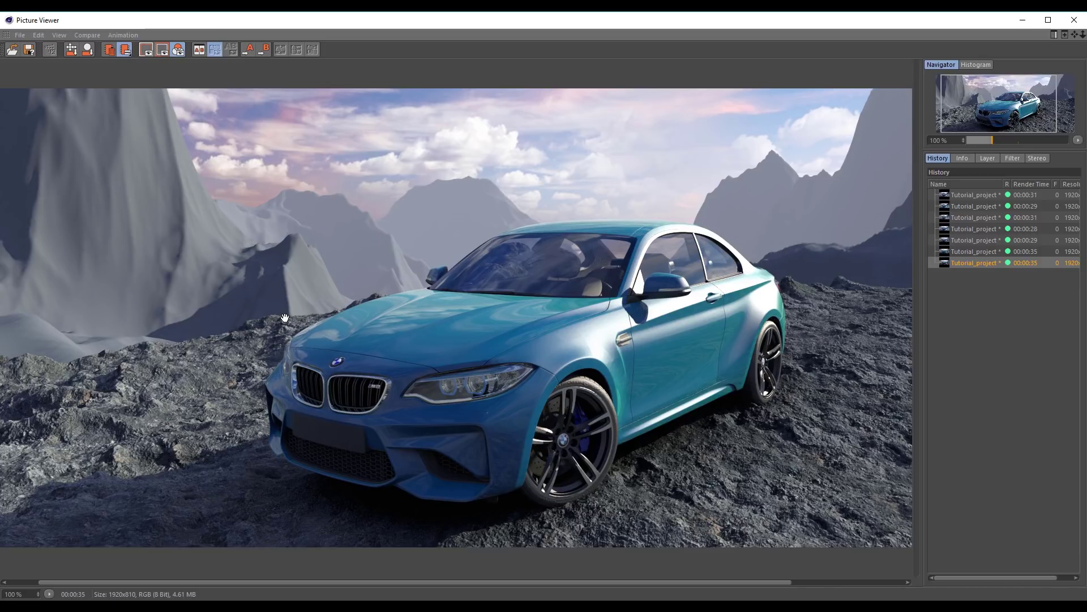
left_click(1080, 22)
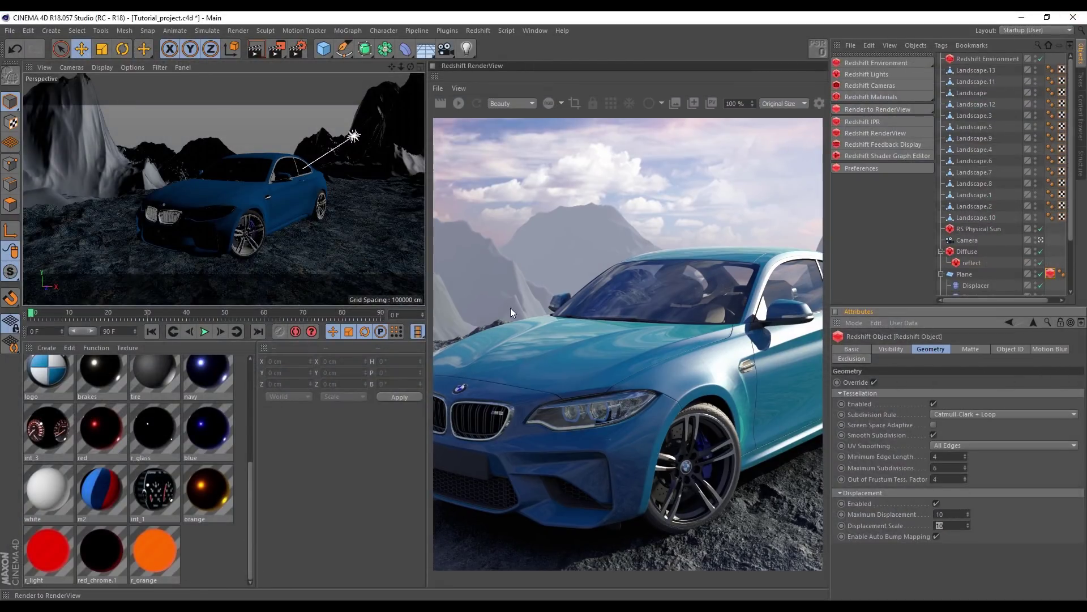
Fit the RenderView preview to its window and duplicate the Colose_ground material
left_click(786, 128)
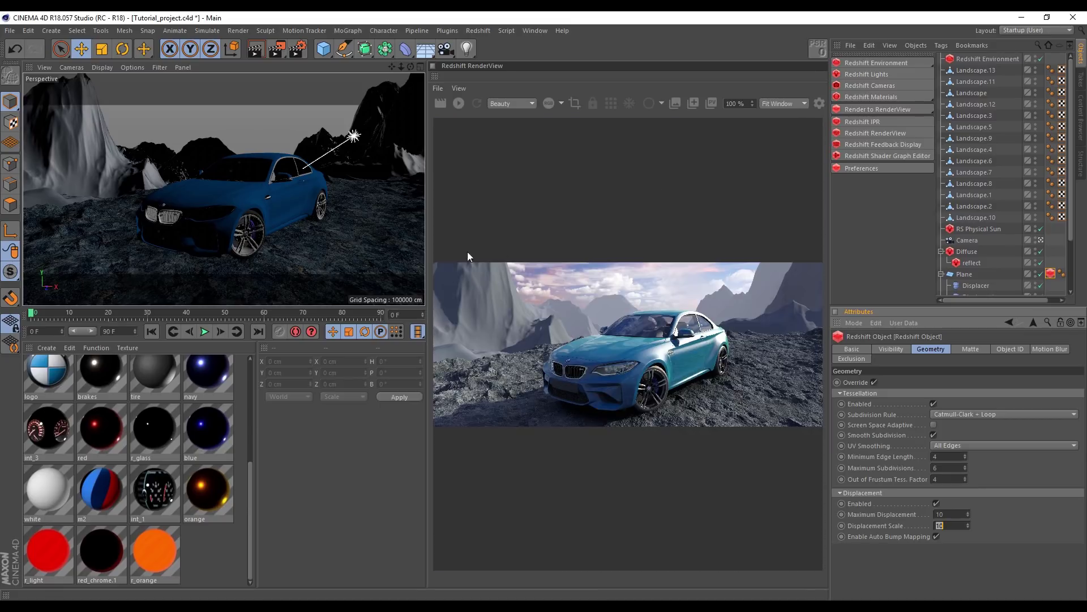
scroll(216, 507, "up", 5)
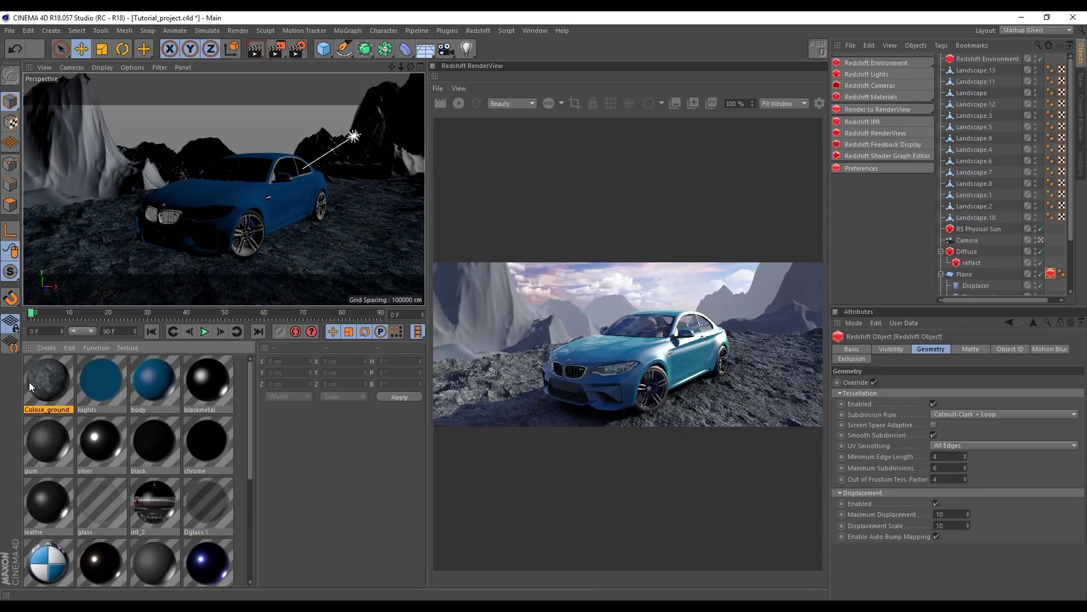
left_click_drag(235, 379, 222, 392, "ctrl")
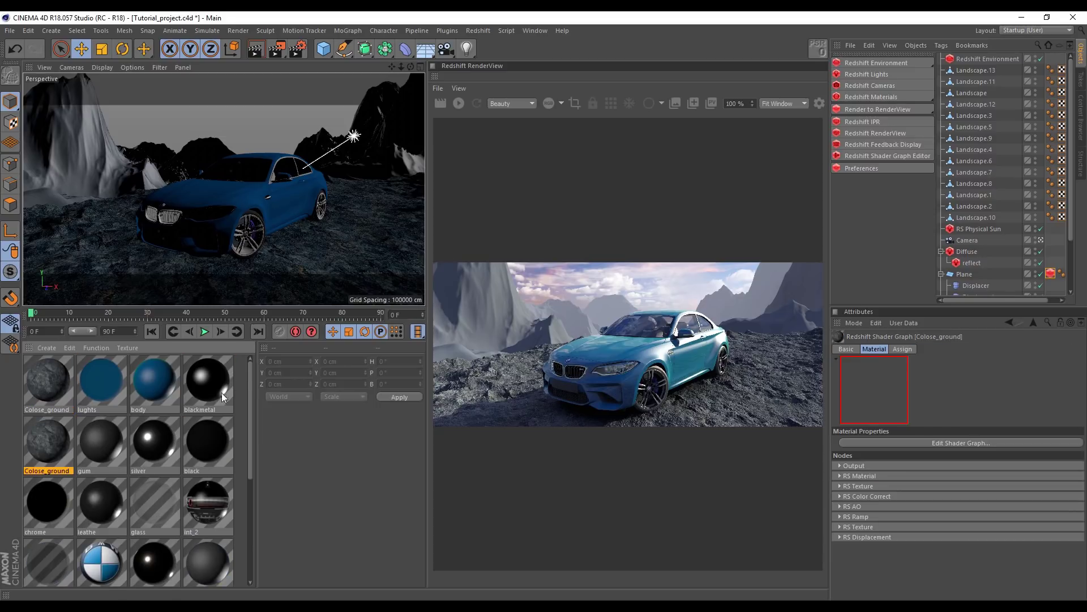
Rename the copied material to Far_away_ground and save the project
double_click(46, 470)
key("BackSpace")
key("BackSpace")
key("BackSpace")
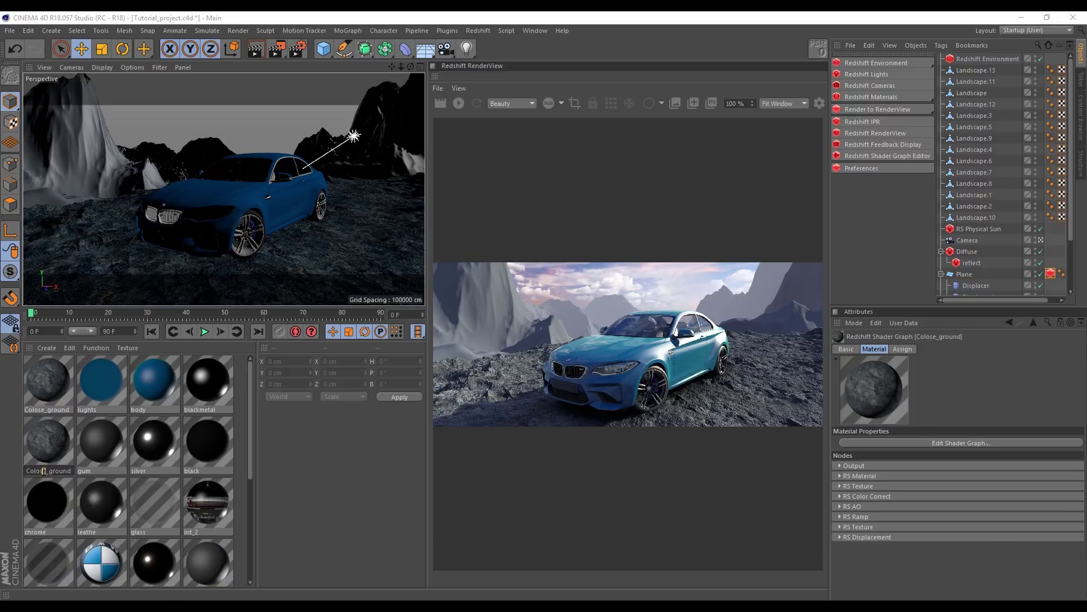
type("ds")
type("awa")
type("y")
key("Return")
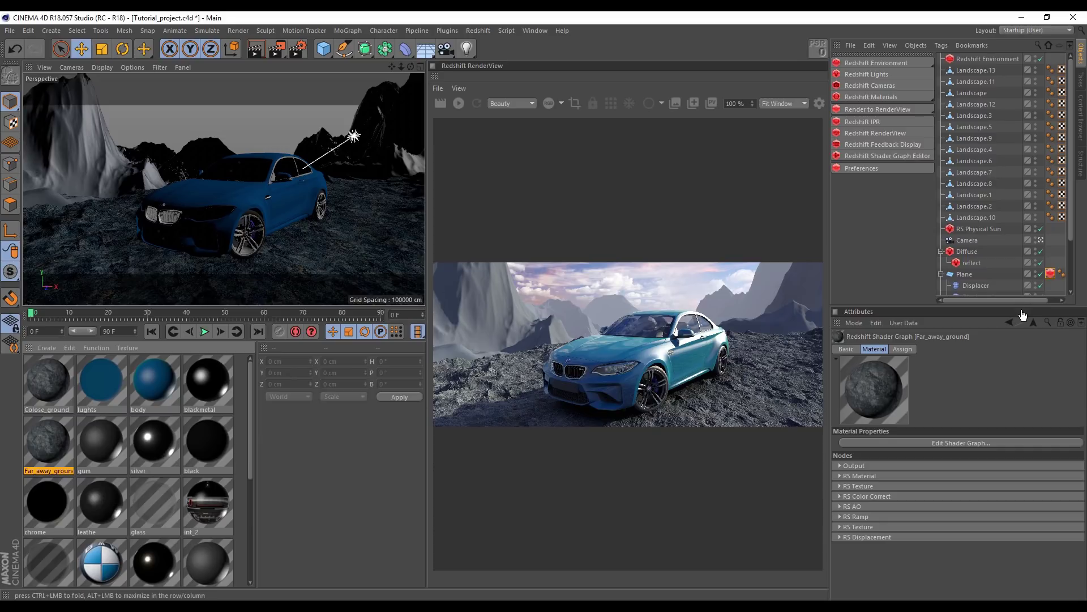
left_click_drag(906, 306, 920, 387)
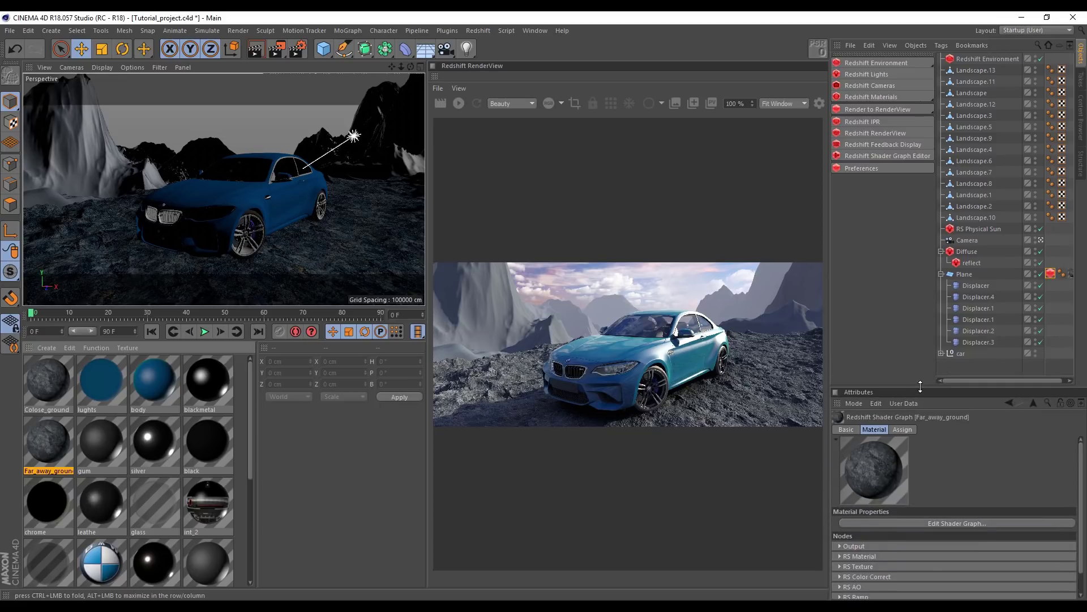
key("ctrl+s")
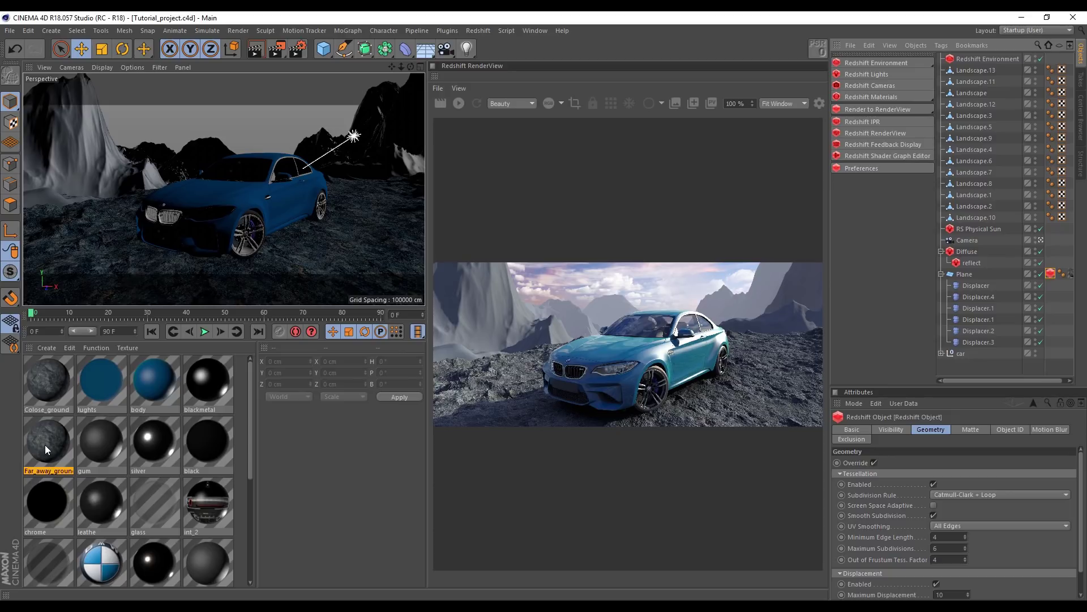
Apply Far_away_ground to the left background mountain with Cubic projection and Tiles U 0.05
left_click_drag(46, 441, 107, 141)
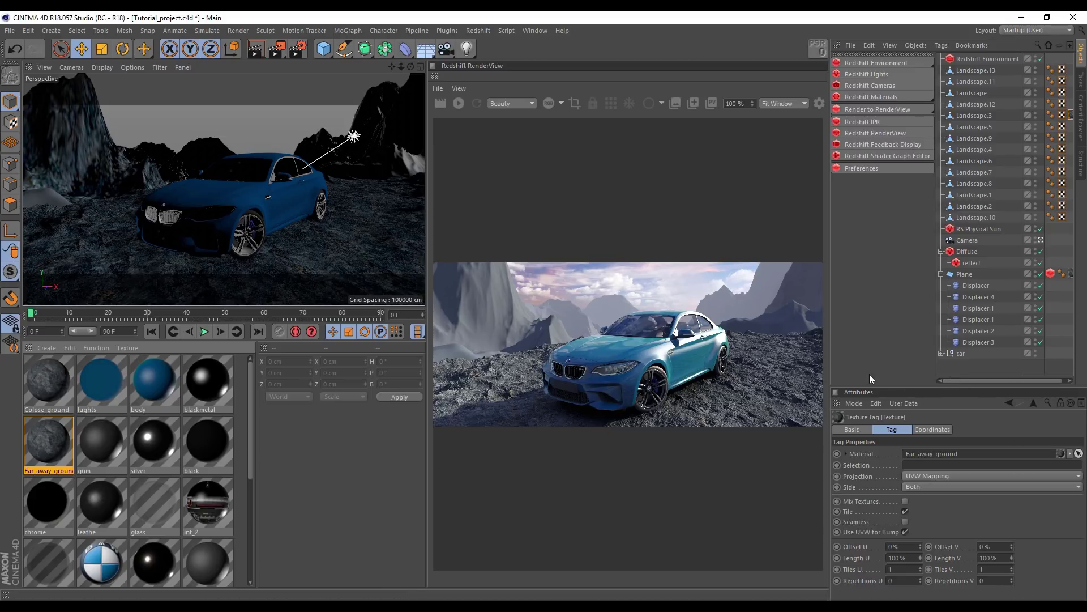
left_click_drag(830, 342, 779, 341)
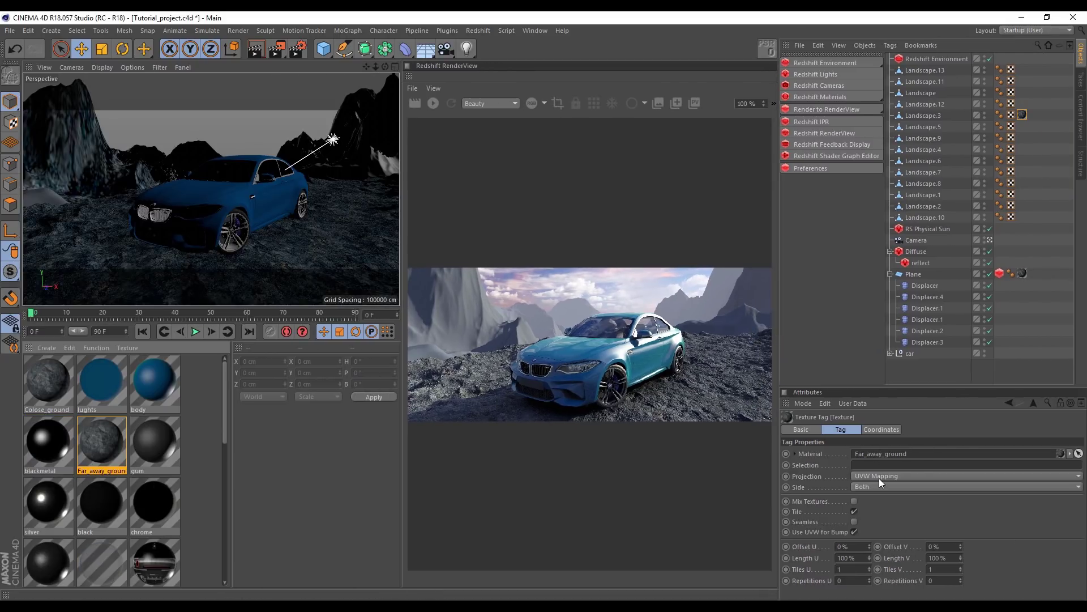
left_click(872, 477)
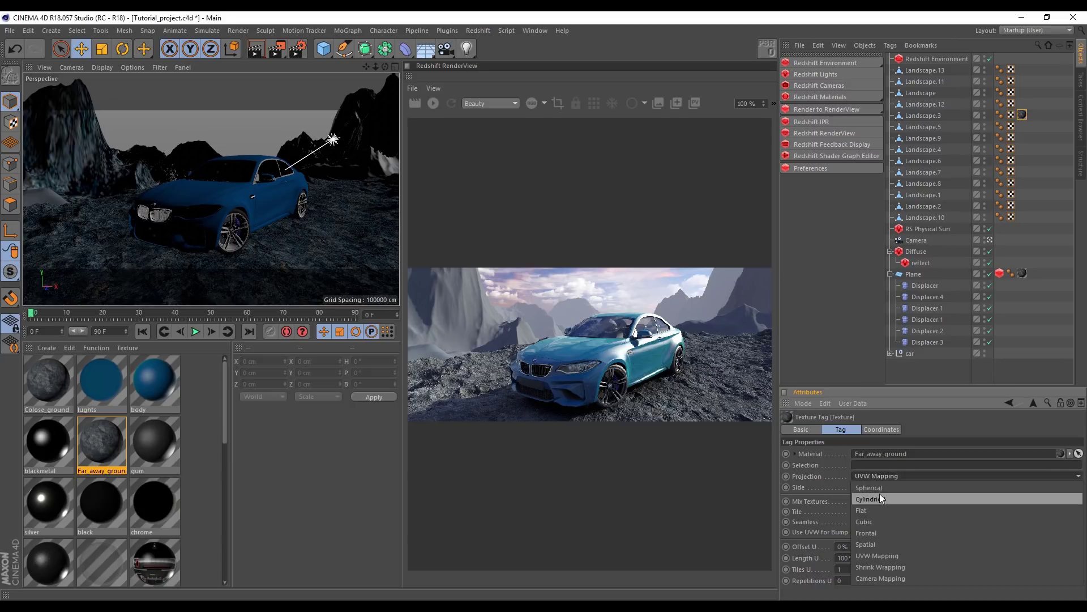
left_click(878, 519)
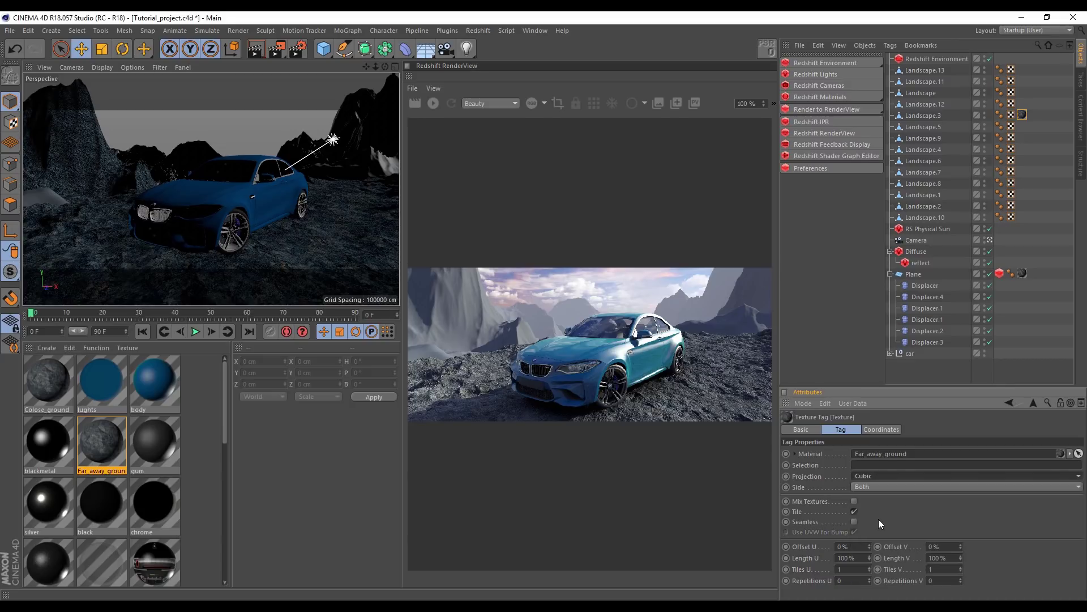
double_click(848, 570)
type("0.05")
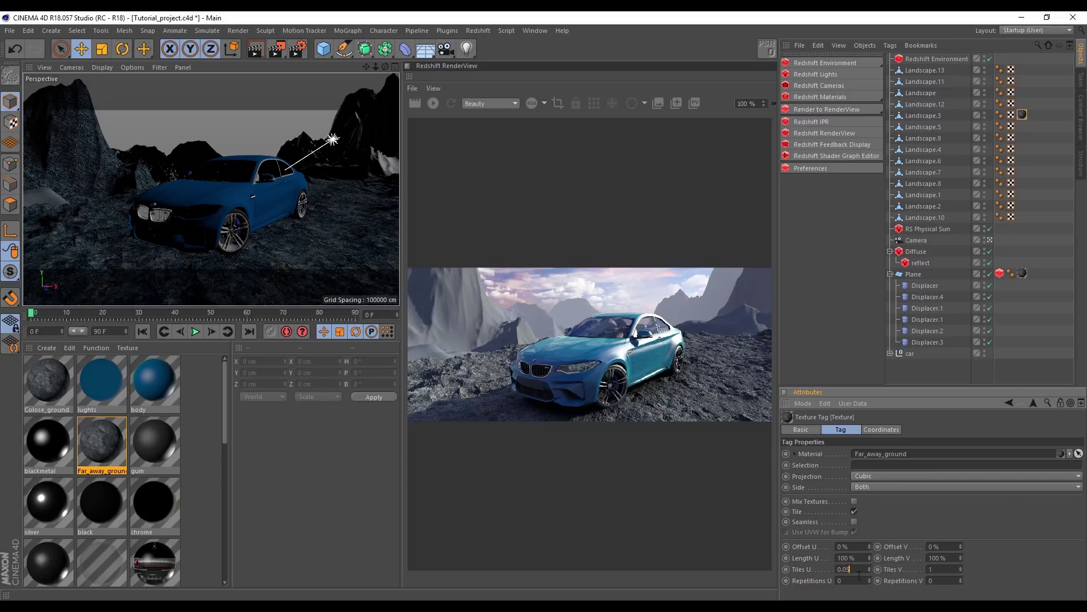
key("Return")
Set the Far_away_ground texture tag's tiling to 0.07
left_click_drag(852, 570, 848, 569)
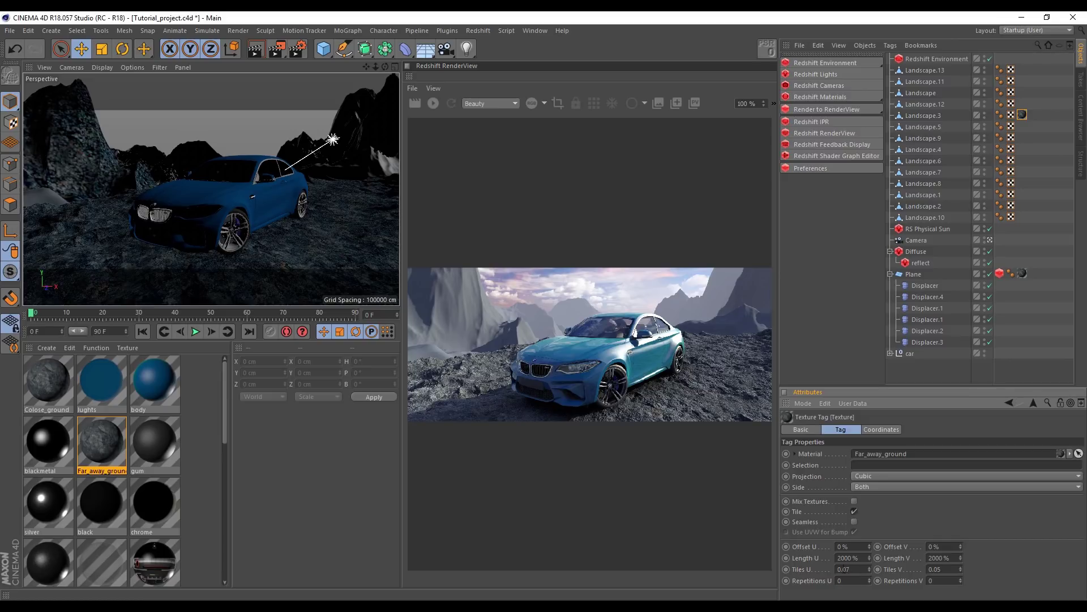
left_click_drag(938, 569, 935, 569)
type("7")
key("Return")
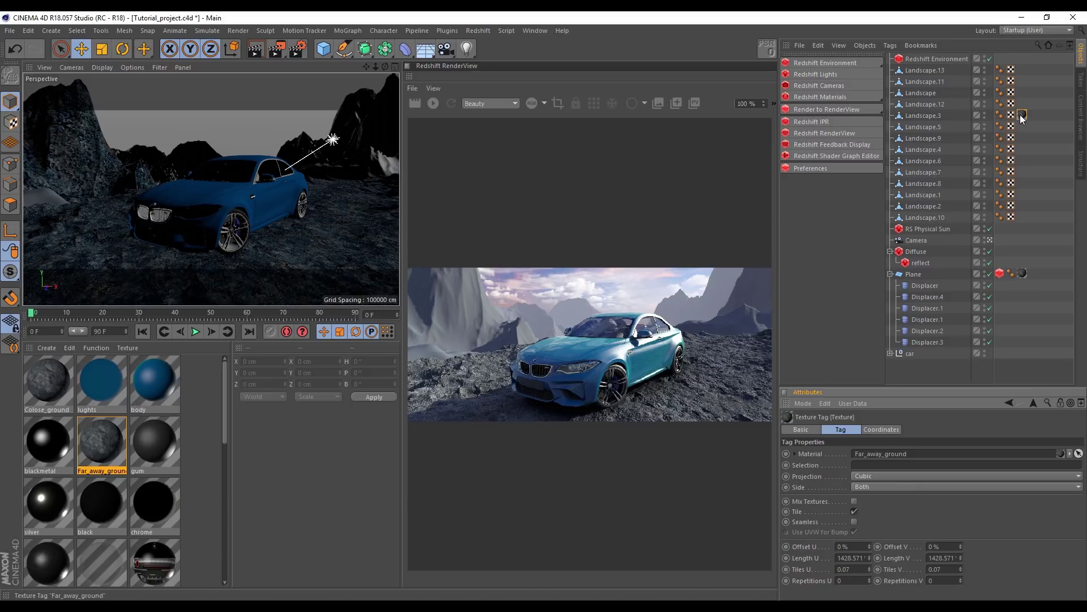
Copy the texture tag onto Landscape, .2, .9, .10, .12 and .13, and restart Redshift IPR
left_click_drag(1022, 116, 1023, 103, "ctrl")
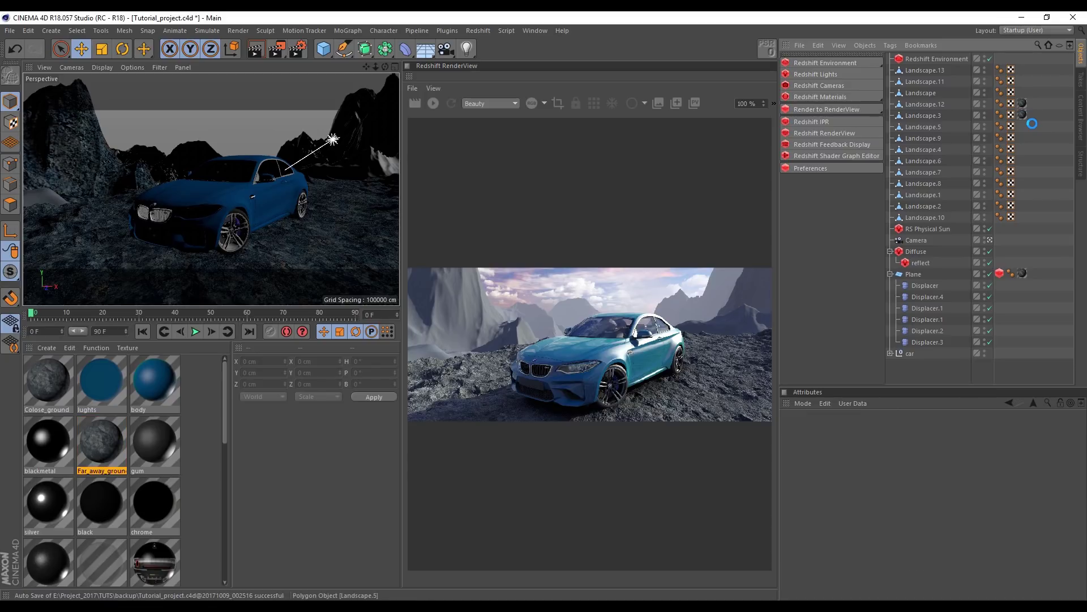
left_click(1023, 104)
left_click_drag(1023, 93, 1023, 70, "ctrl")
left_click(1022, 115)
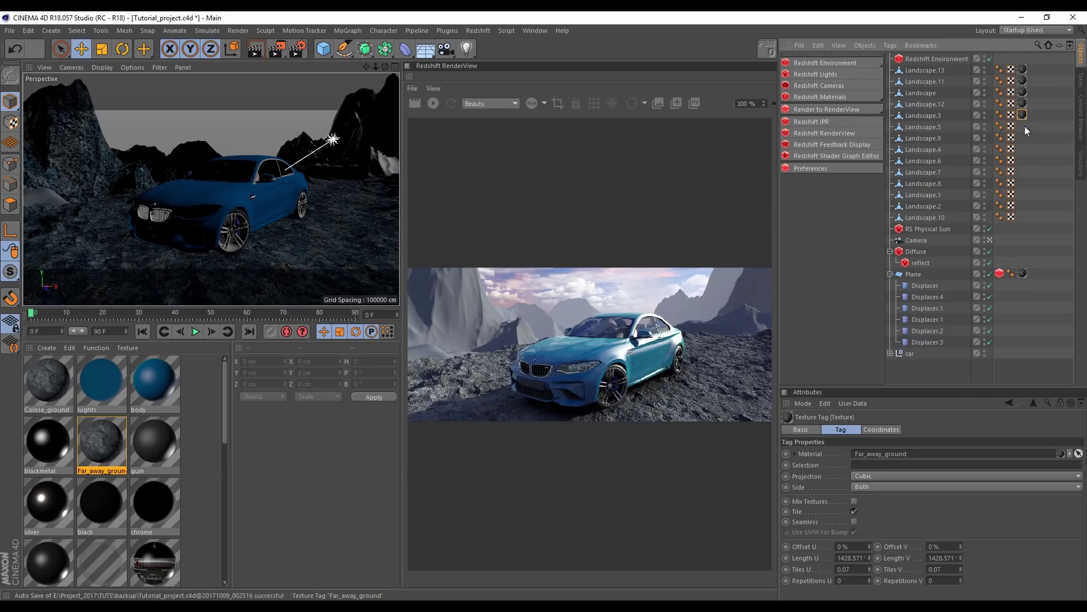
left_click_drag(1023, 142, 1023, 213, "ctrl")
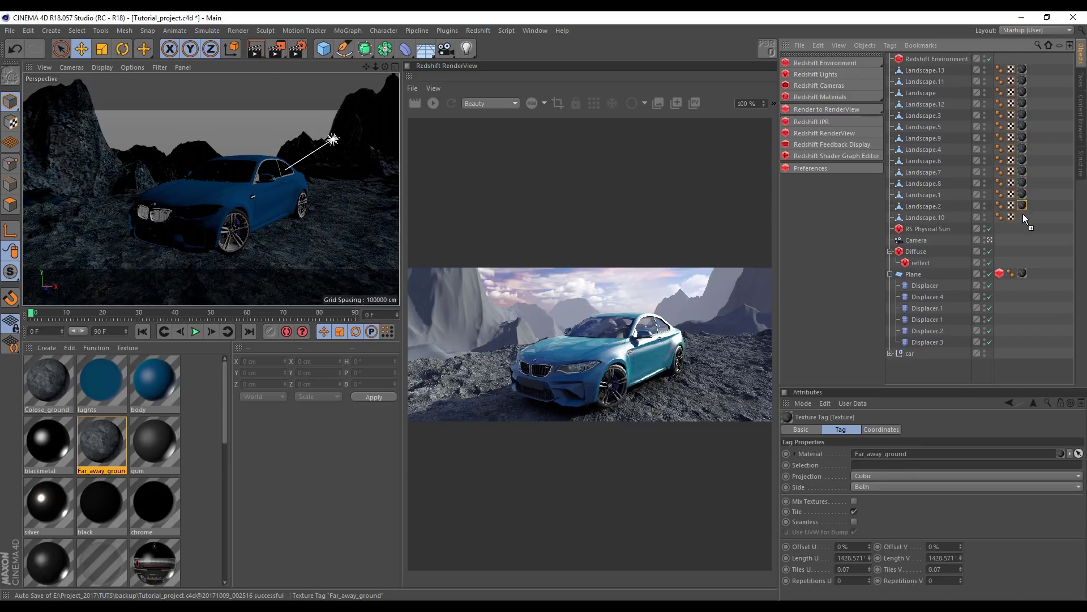
left_click(1036, 225)
left_click(431, 103)
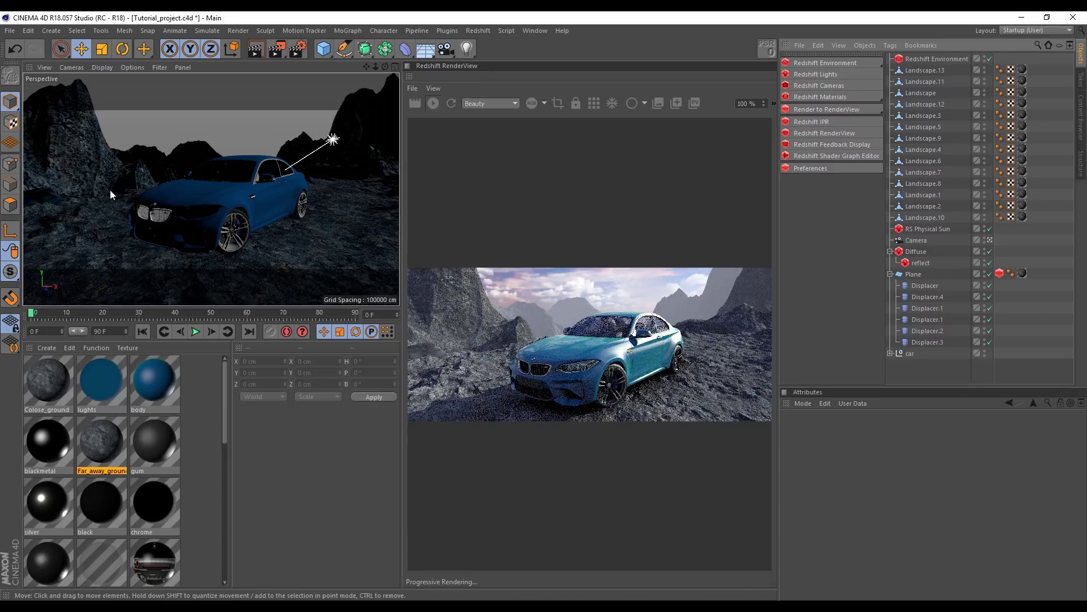
Set Landscape.3's Far_away_ground tag to Tiles U/V 0.1
left_click(84, 164)
left_click(1022, 115)
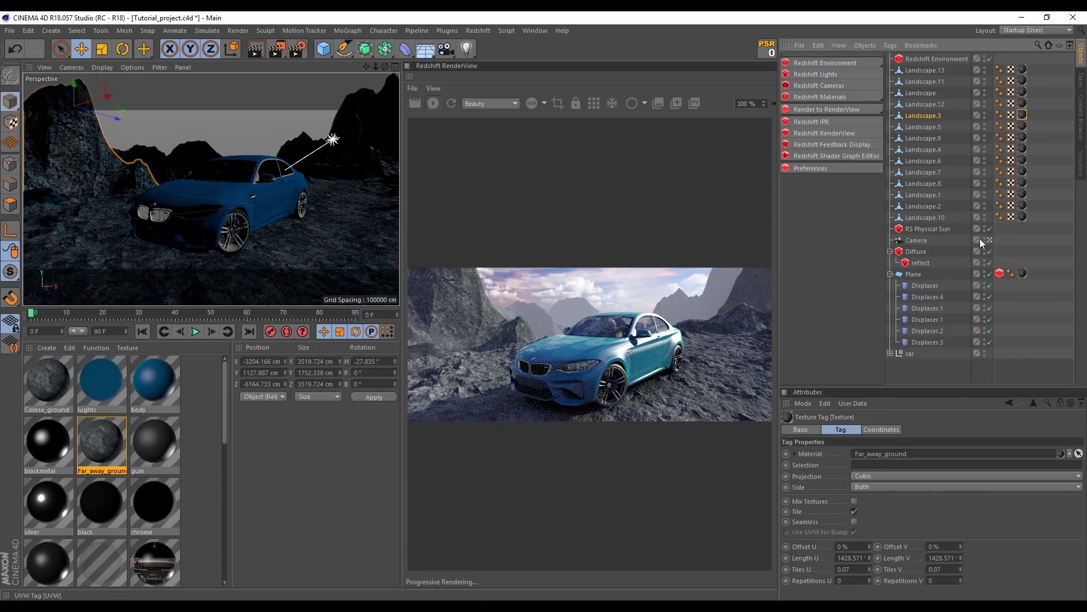
double_click(855, 569)
type("0.1")
key("Tab")
type("0.1")
key("Return")
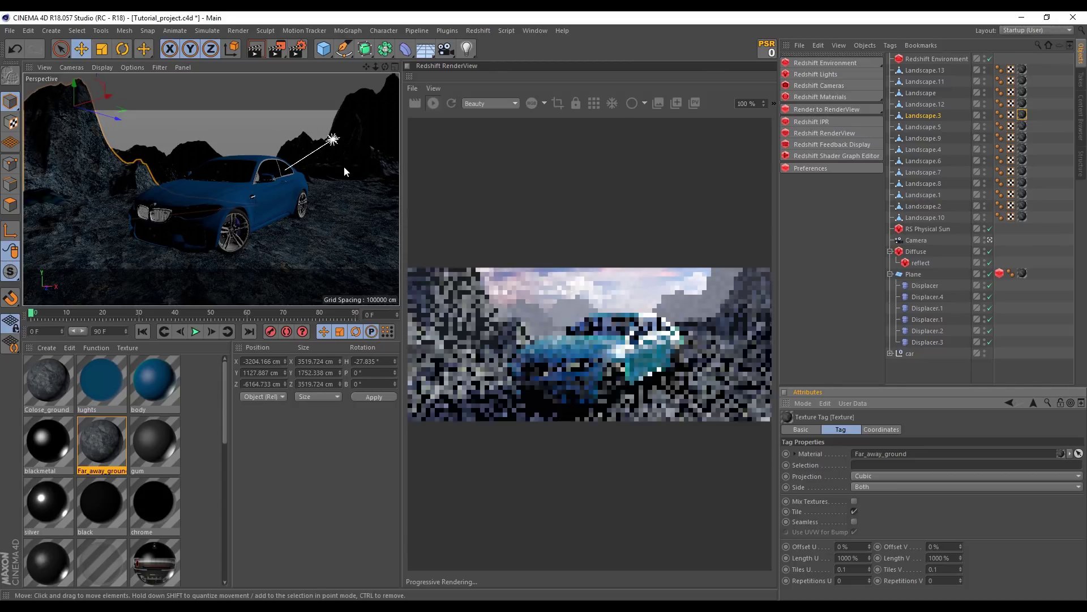
Set Landscape.4's Far_away_ground tag to Tiles U/V 0.1
left_click(359, 159)
left_click(1022, 149)
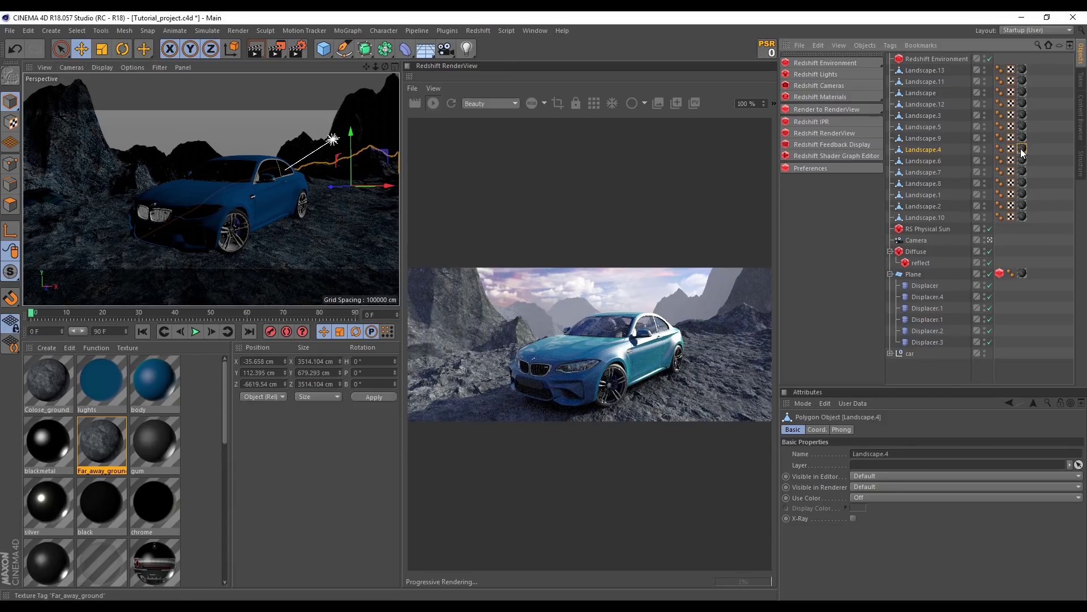
double_click(844, 569)
type("1")
key("Tab")
type("0.1")
key("Return")
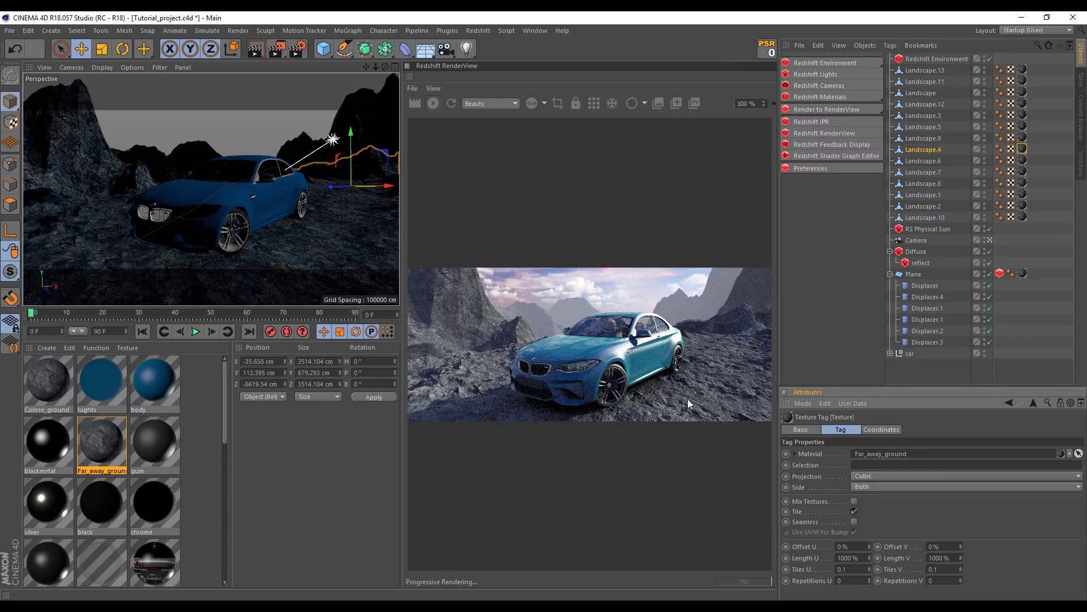
Set Landscape.1's Far_away_ground tag to Tiles U/V 0.1
left_click(369, 119)
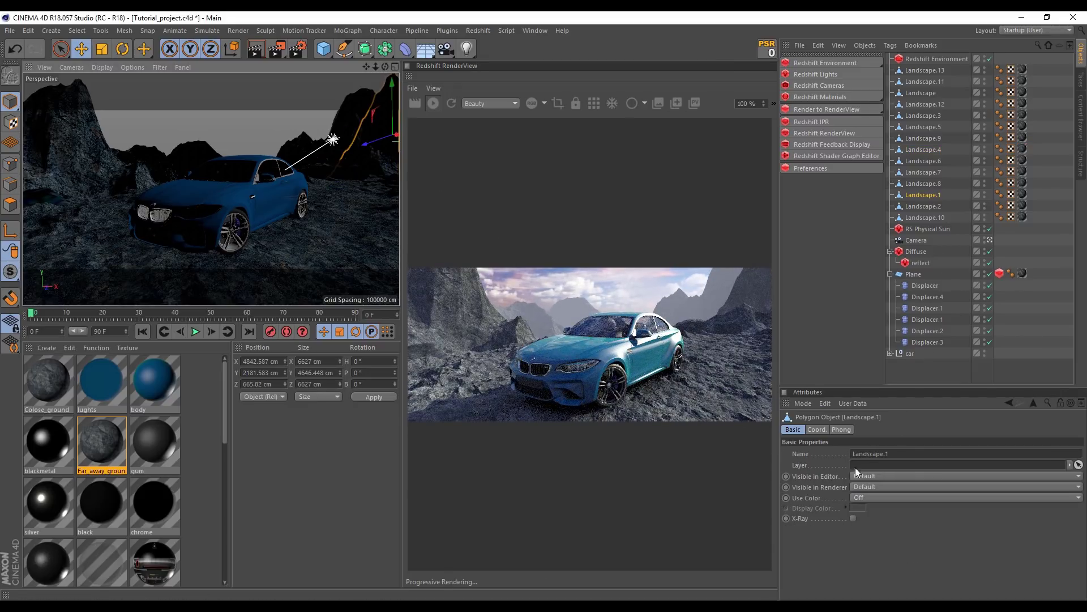
left_click(1023, 195)
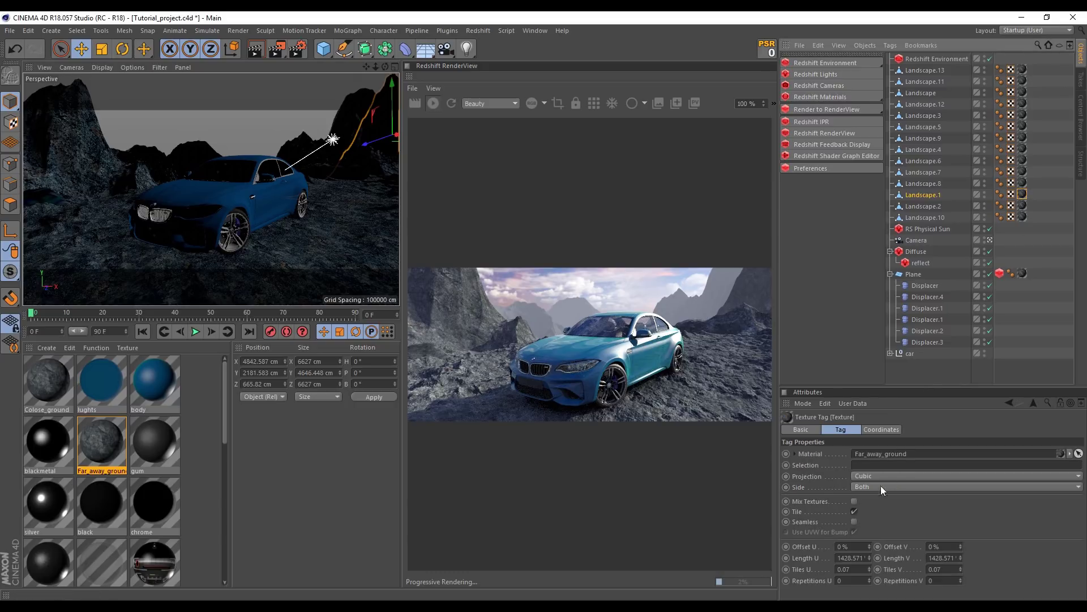
double_click(845, 569)
type("1")
double_click(935, 569)
type("1")
key("Return")
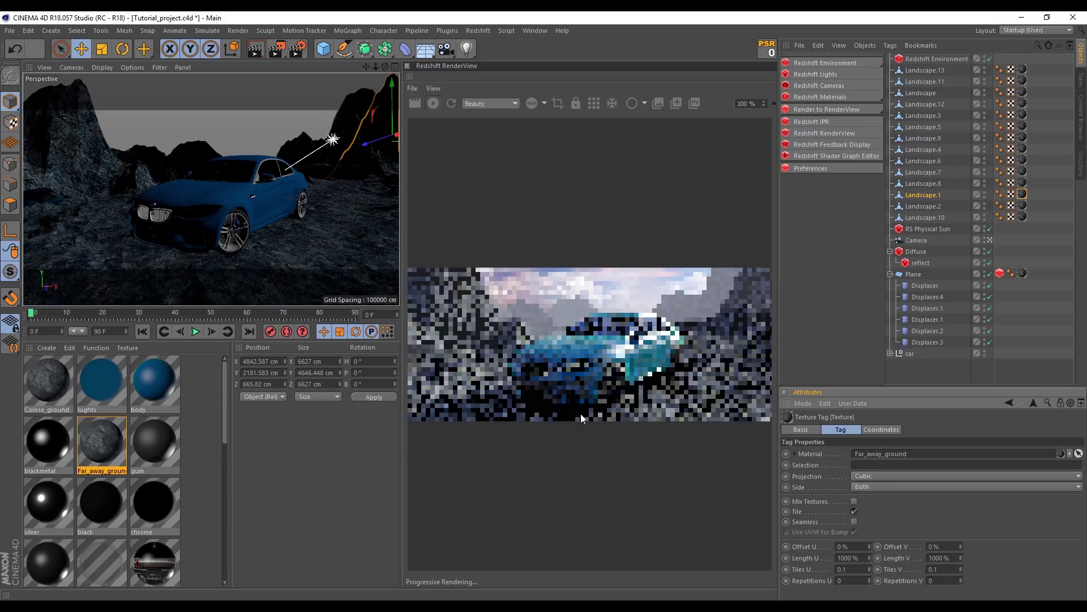
Raise Landscape.8 slightly in Y, tile its texture at 0.1, and save
left_click(43, 197)
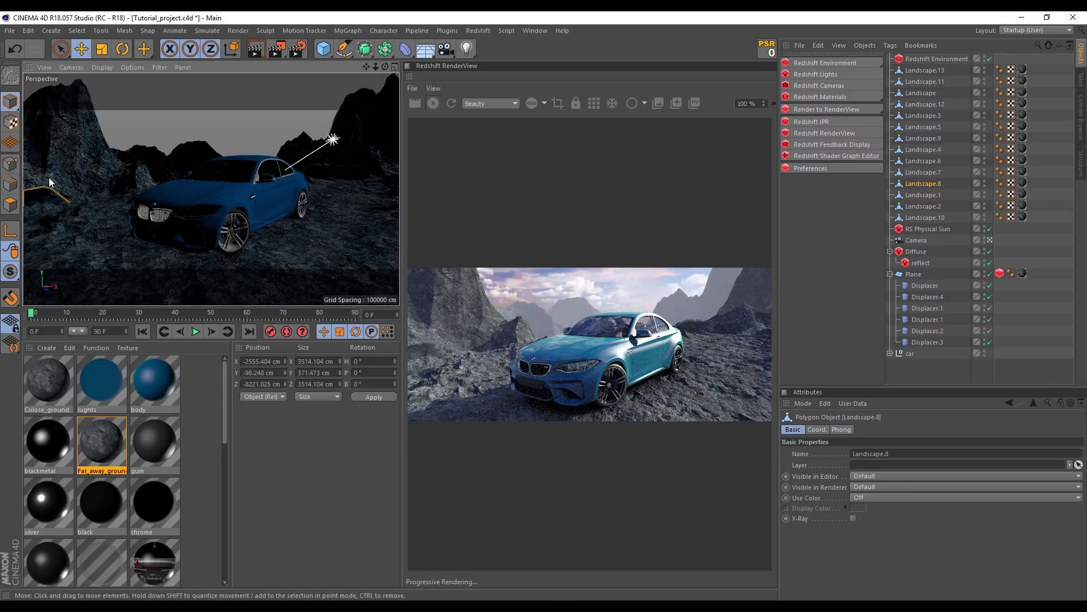
left_click(817, 430)
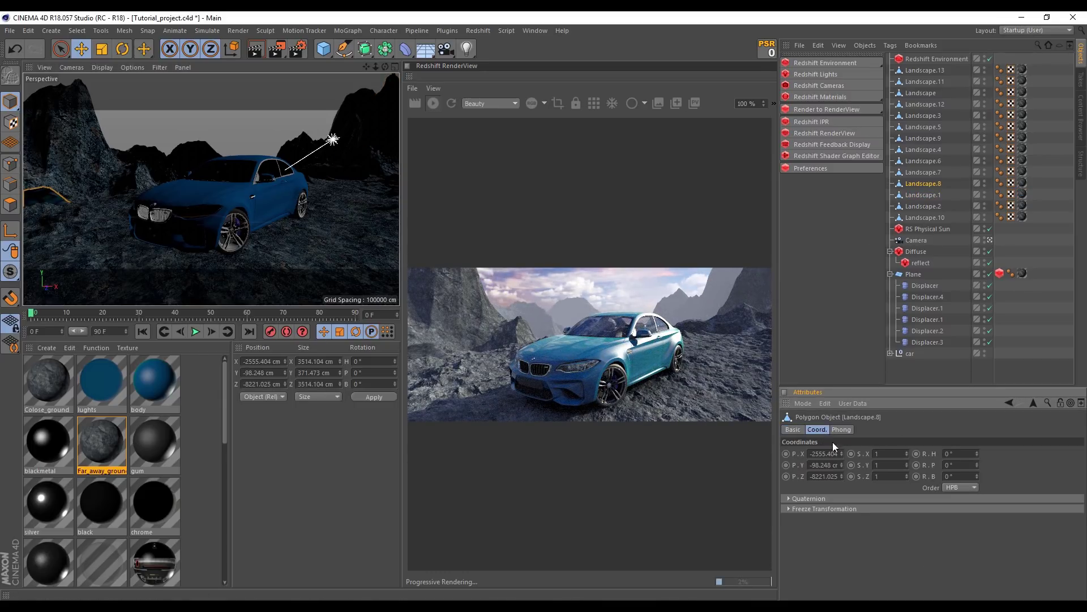
mouse_move(841, 463)
left_mouse_down()
mouse_move(841, 441)
mouse_move(841, 493)
left_mouse_up()
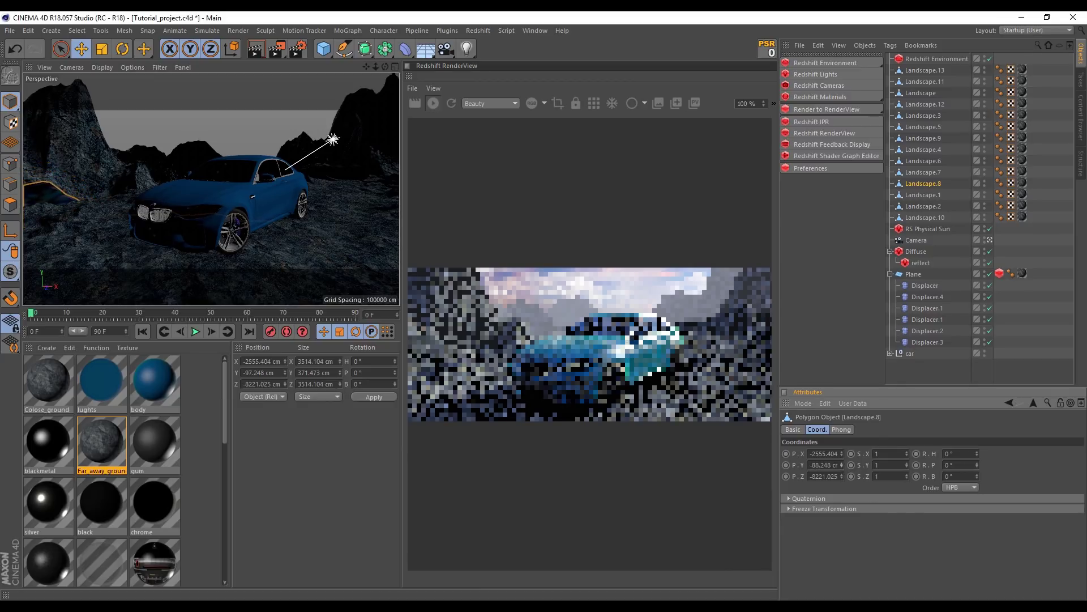
left_click(1023, 182)
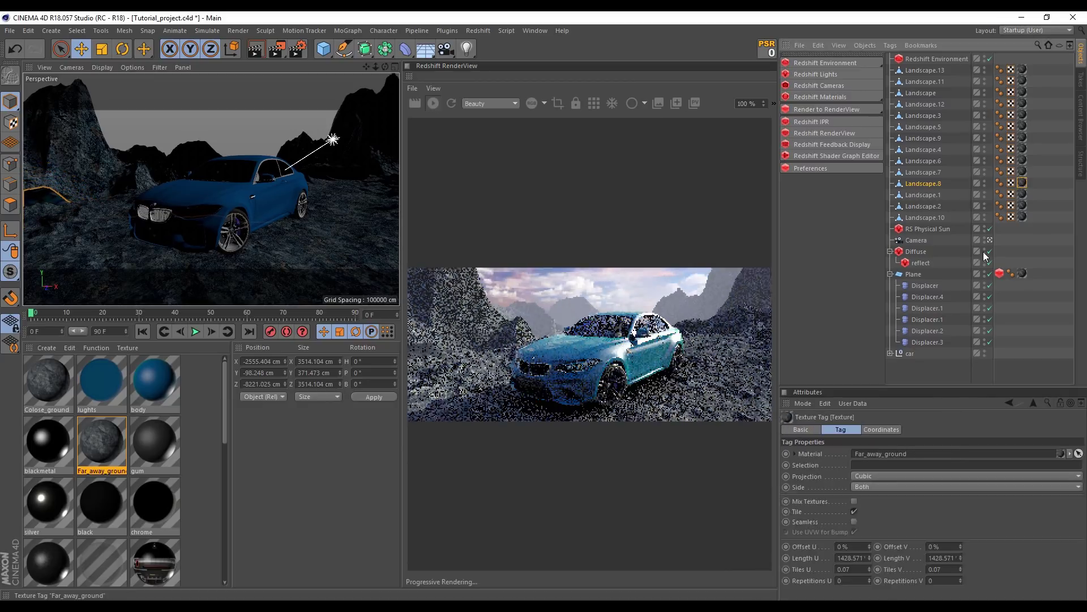
double_click(847, 569)
type("0.1")
left_click(947, 569)
type("0.1")
key("Return")
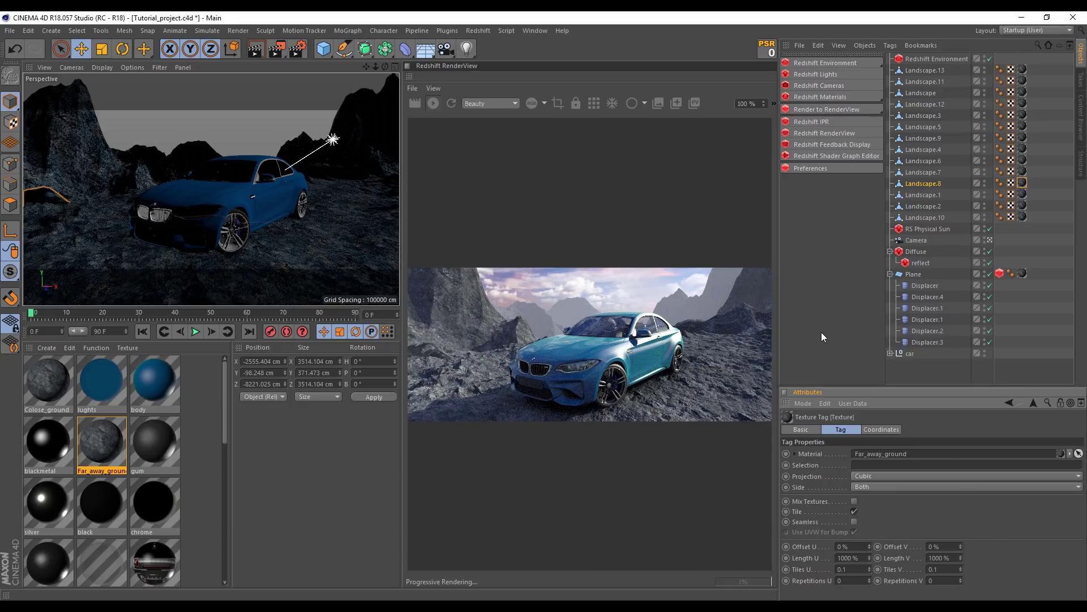
key("ctrl+s")
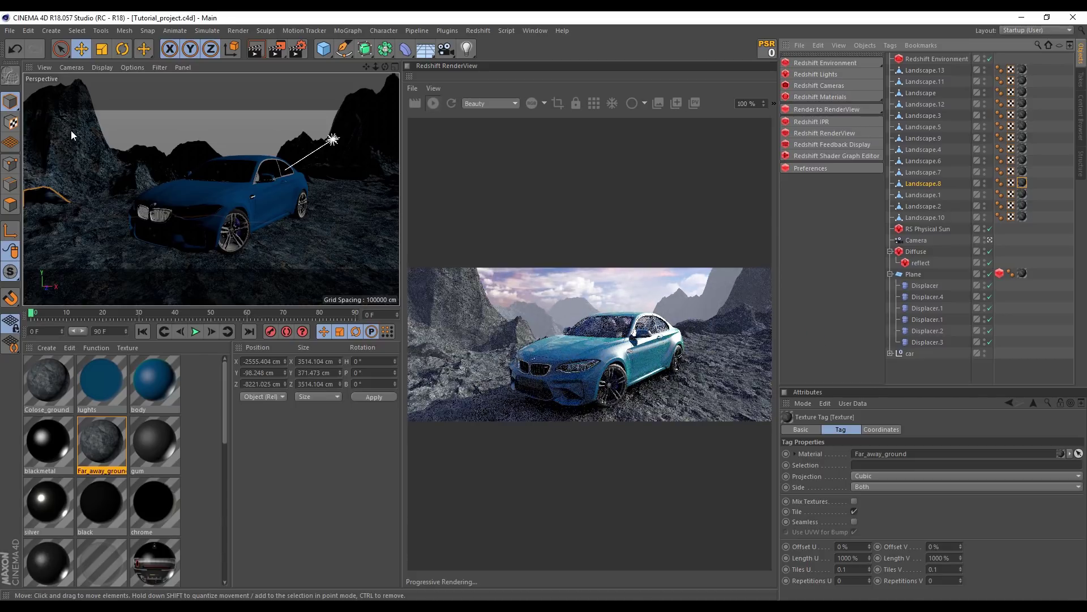
Add a Redshift Object tag to Landscape.3 with geometry override, tessellation and displacement enabled
left_click(66, 145)
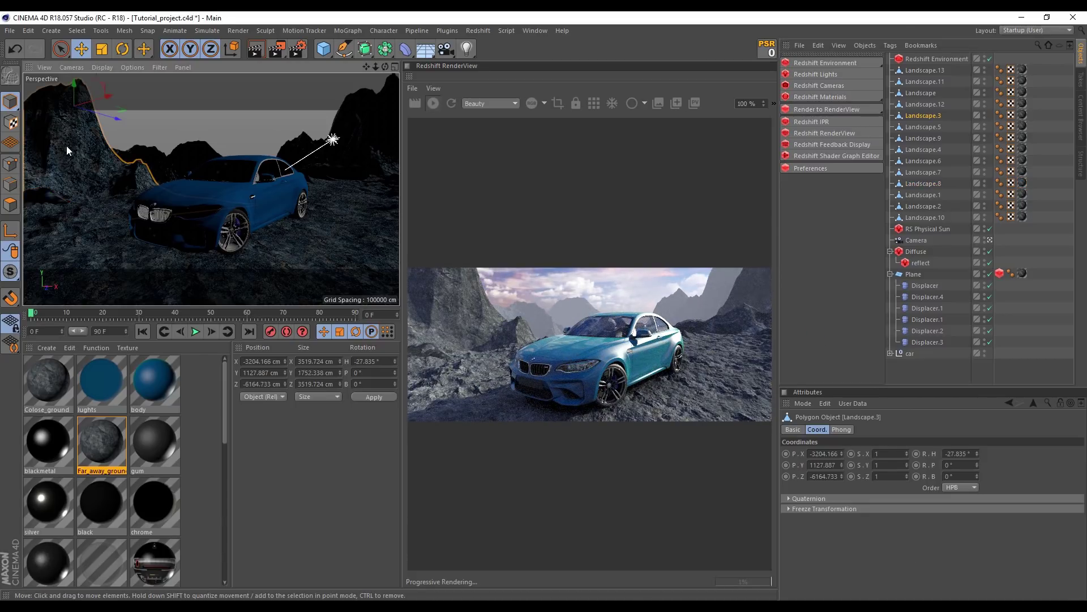
right_click(922, 113)
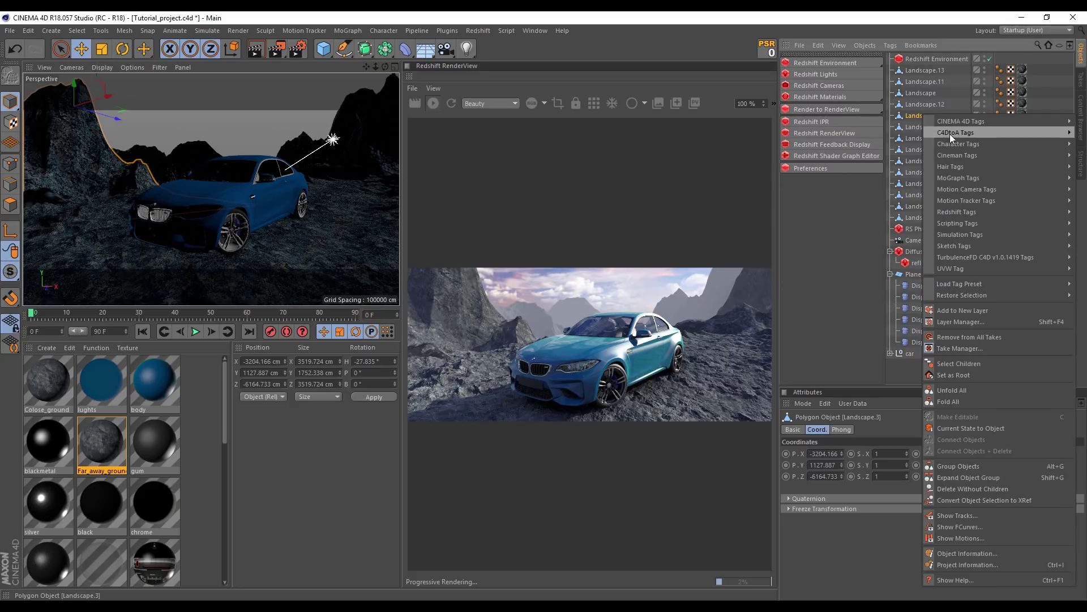
mouse_move(957, 212)
left_click(908, 223)
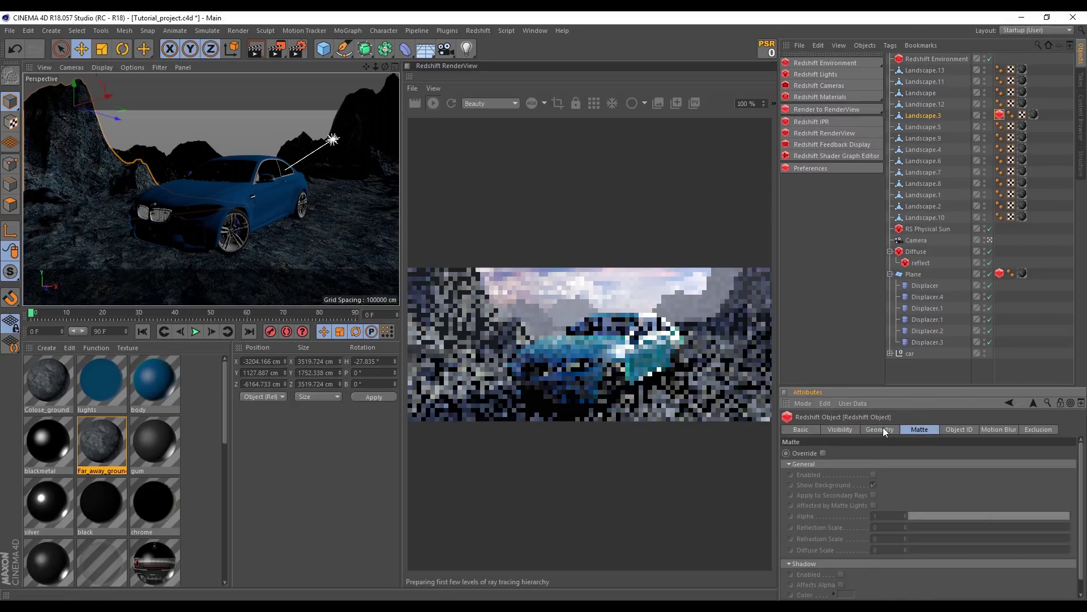
left_click_drag(890, 394, 890, 286)
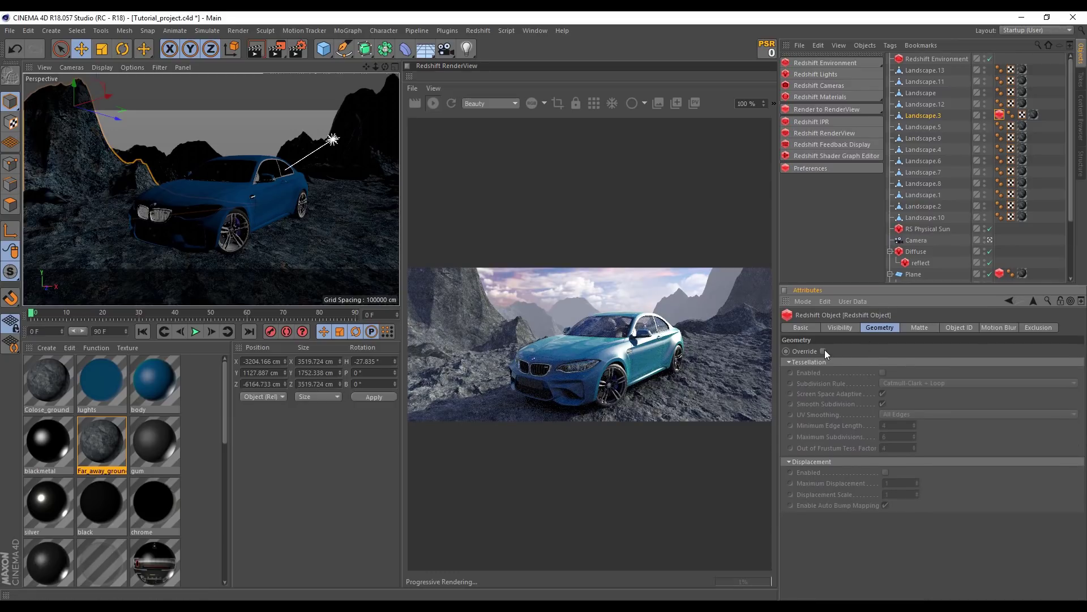
left_click(823, 352)
left_click(883, 373)
left_click(886, 471)
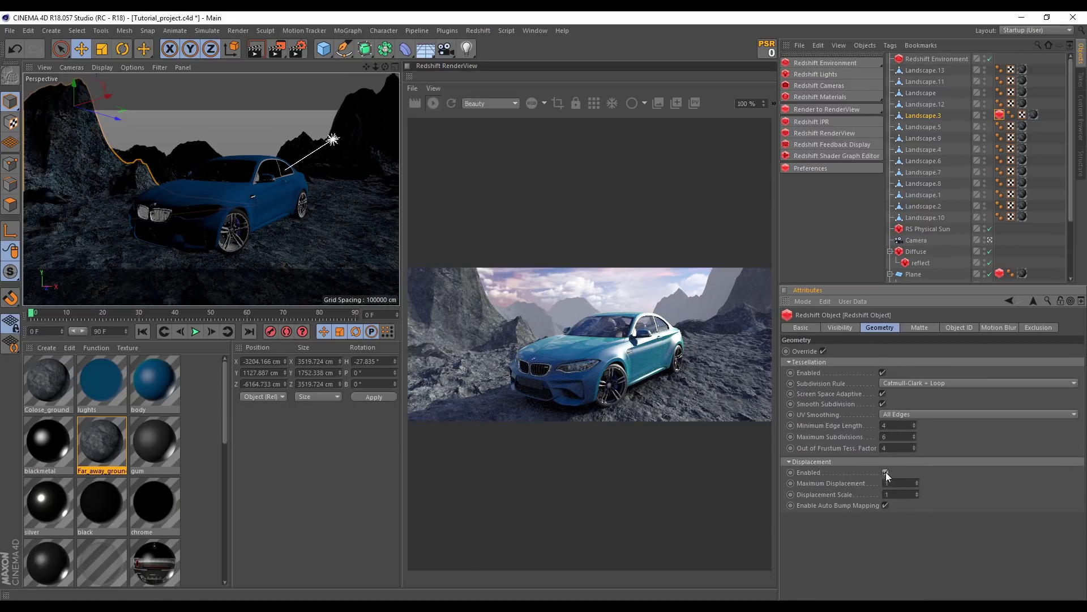
Set Maximum Displacement and Displacement Scale to 40, then save the project
type("0")
key("Tab")
type("0")
key("0")
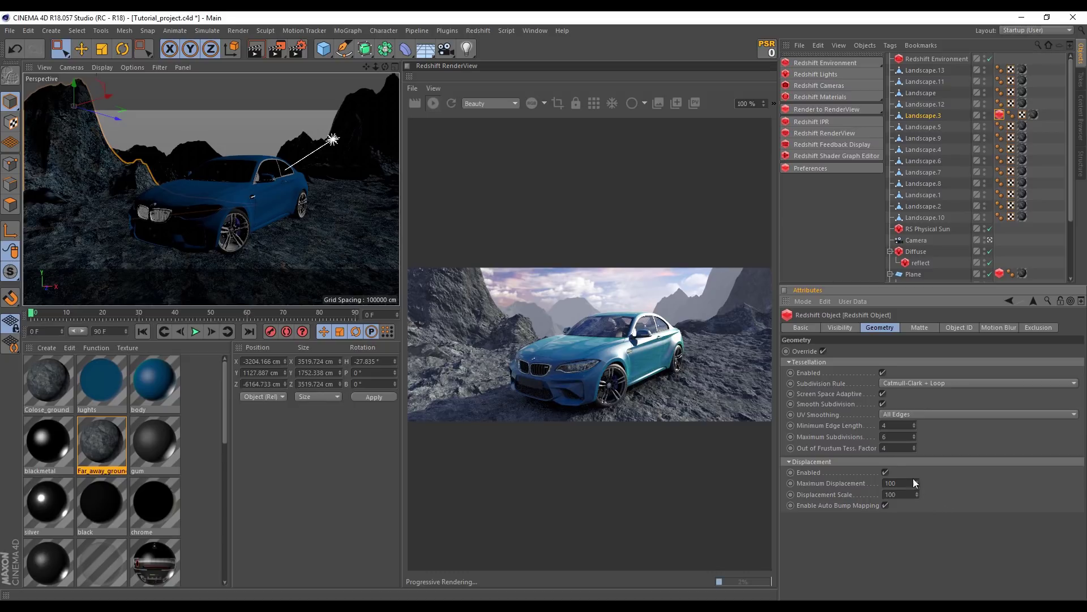
double_click(896, 484)
type("40")
key("Tab")
type("40")
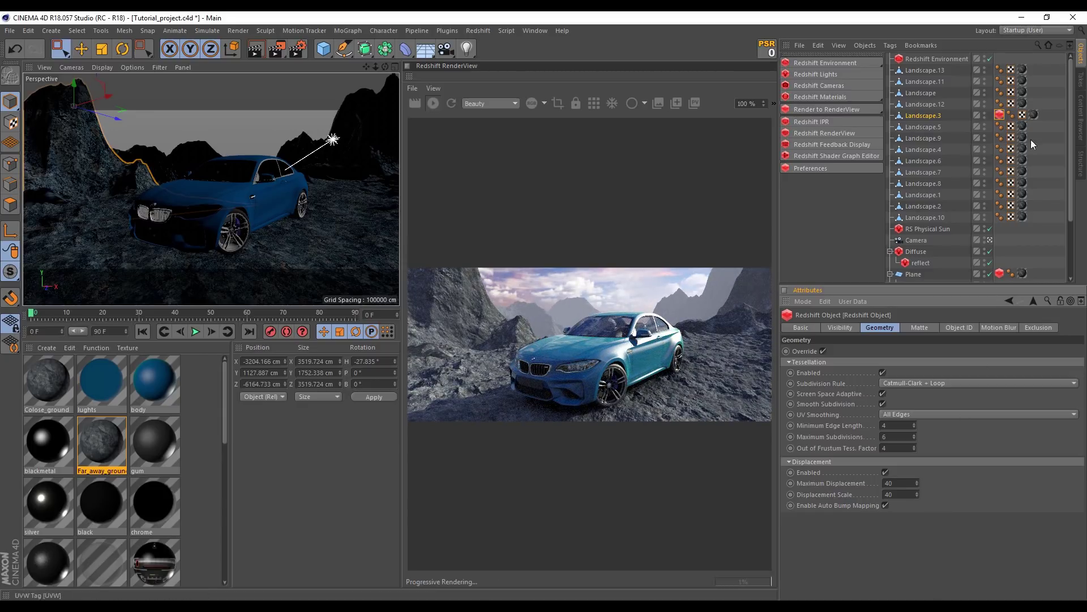
left_click_drag(1000, 114, 1035, 116)
key("ctrl+s")
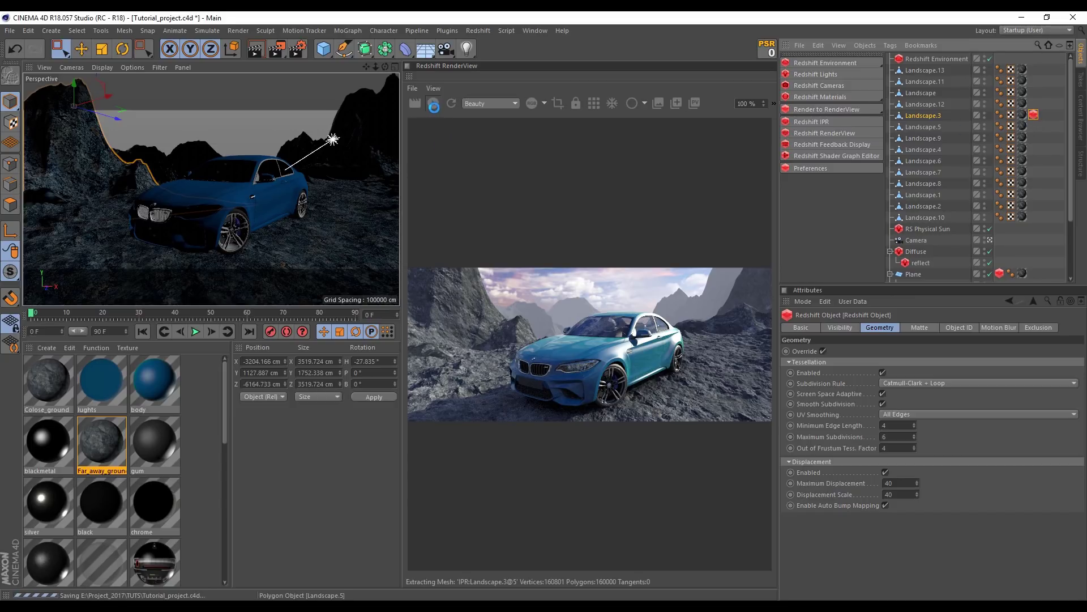
Copy the Redshift Object tag to the other Landscape objects and render to Picture Viewer
left_click_drag(1034, 114, 1032, 71, "ctrl")
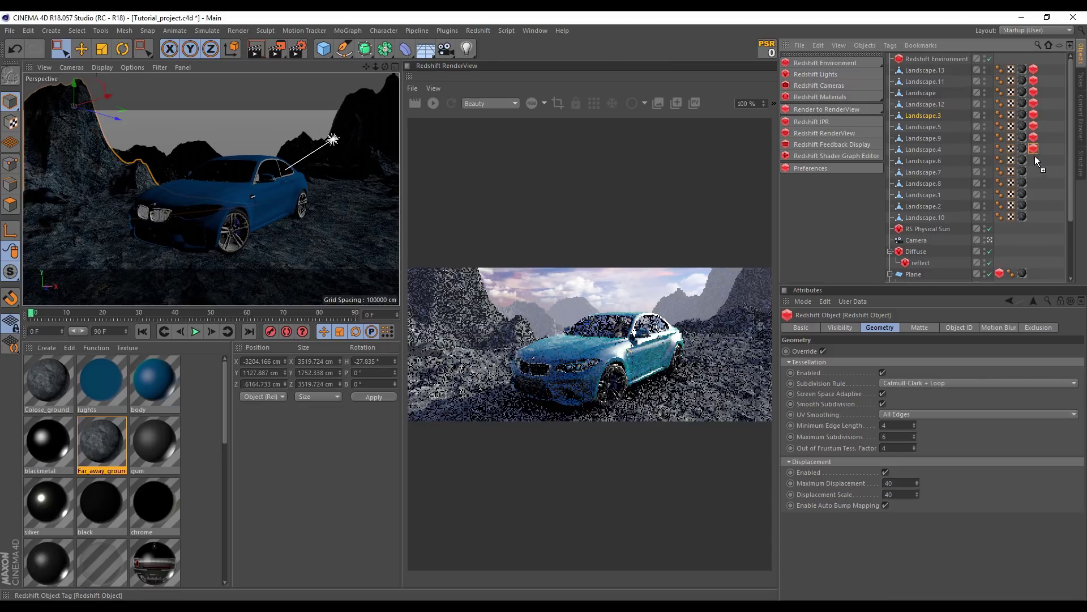
left_click_drag(1034, 194, 1034, 216, "ctrl")
left_click(280, 50)
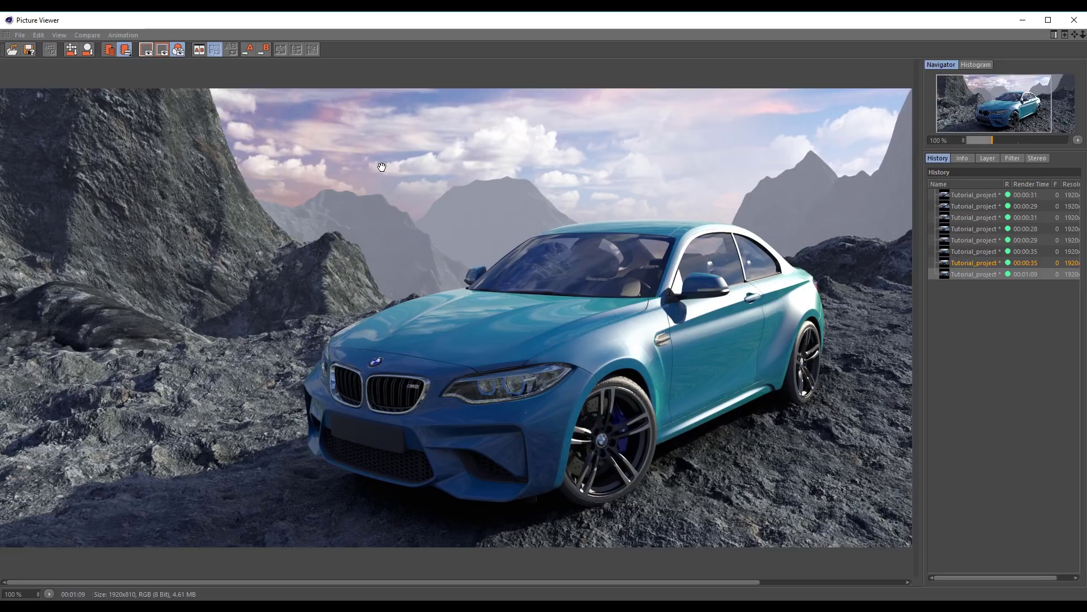
Toggle the Picture Viewer between the latest 1:09 render and the earlier 35-second render
left_click_drag(364, 165, 340, 302)
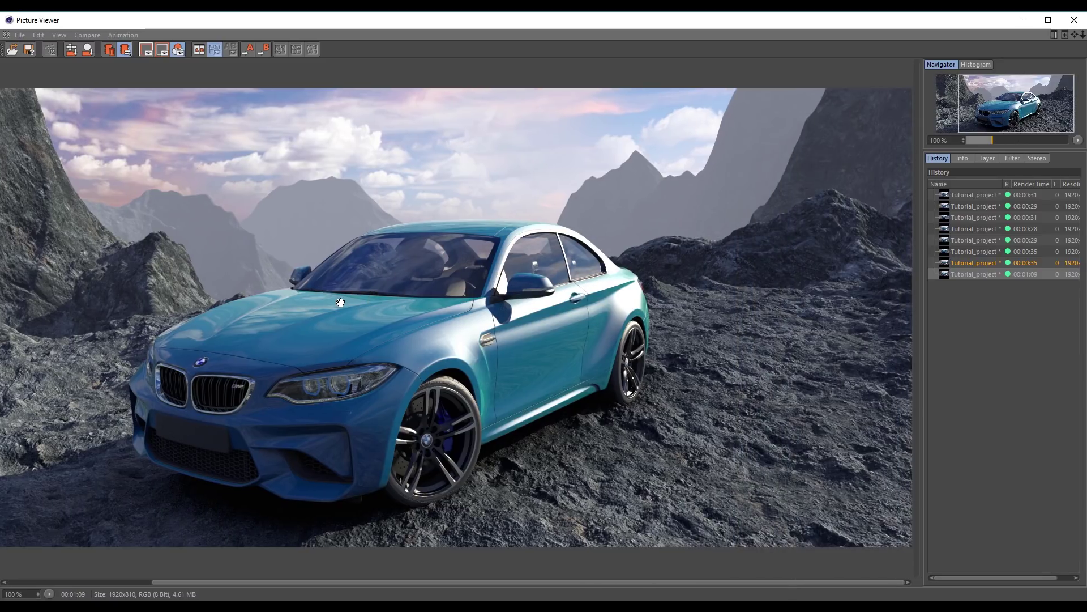
left_click_drag(584, 313, 788, 313)
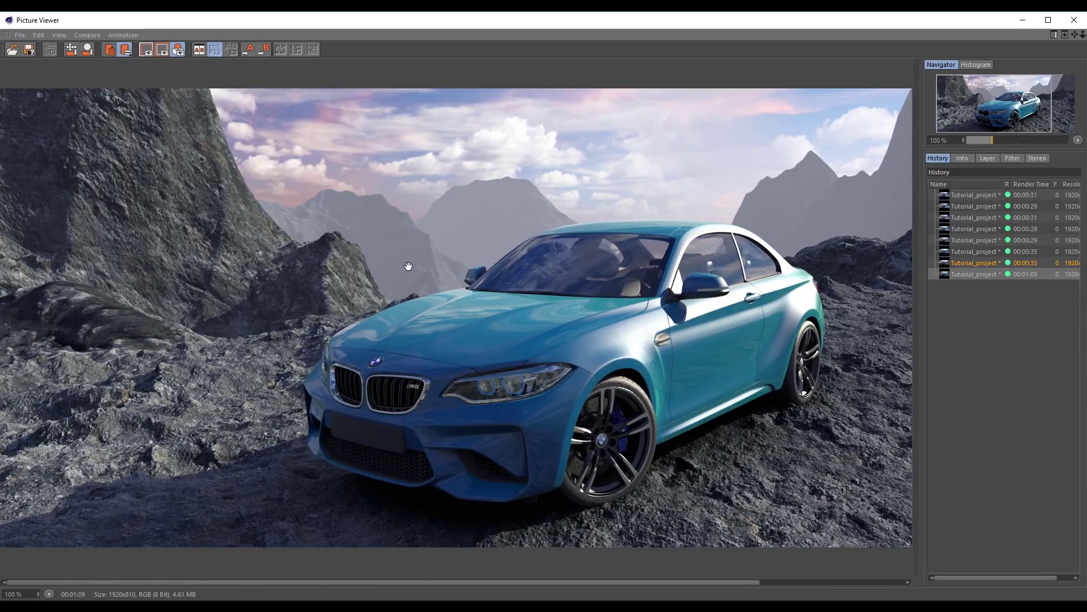
left_click(965, 264)
key("Down")
left_click_drag(653, 366, 522, 362)
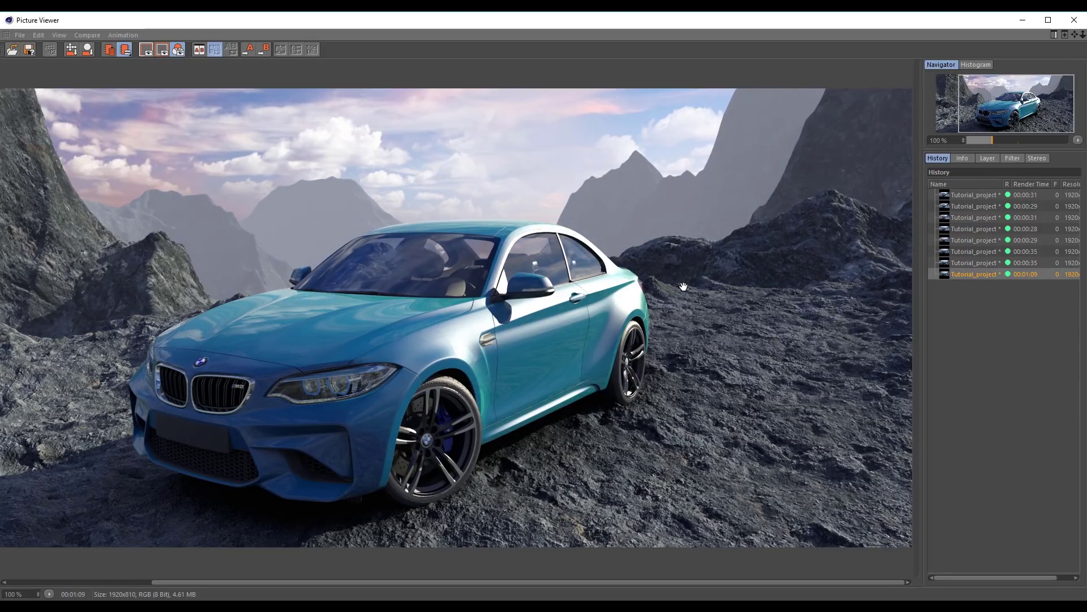
key("Up")
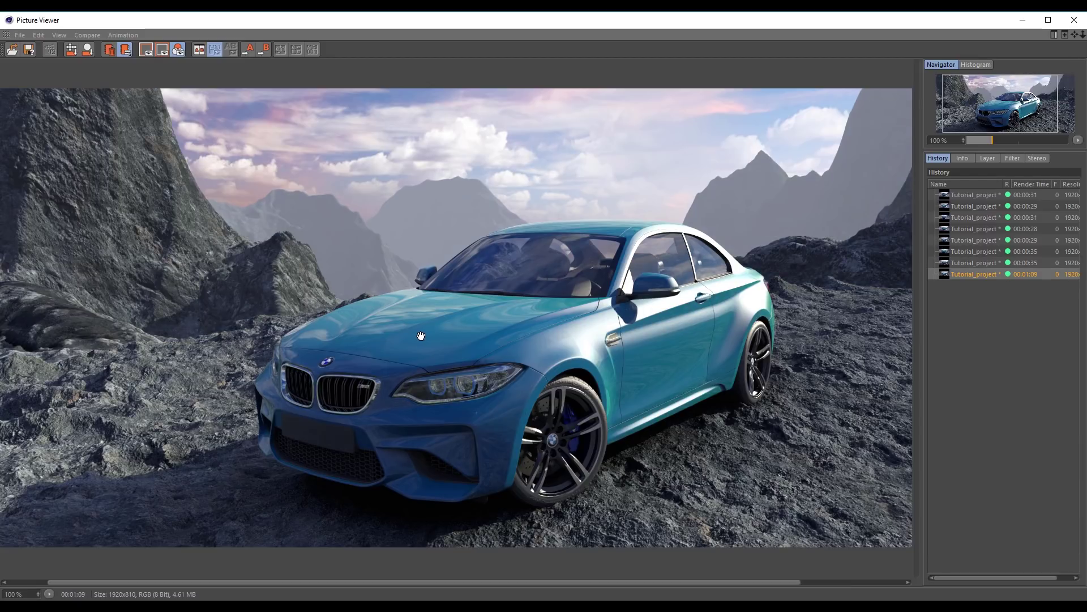
Zoom and pan across the render, then close the Picture Viewer and save
scroll(83, 259, "up", 5)
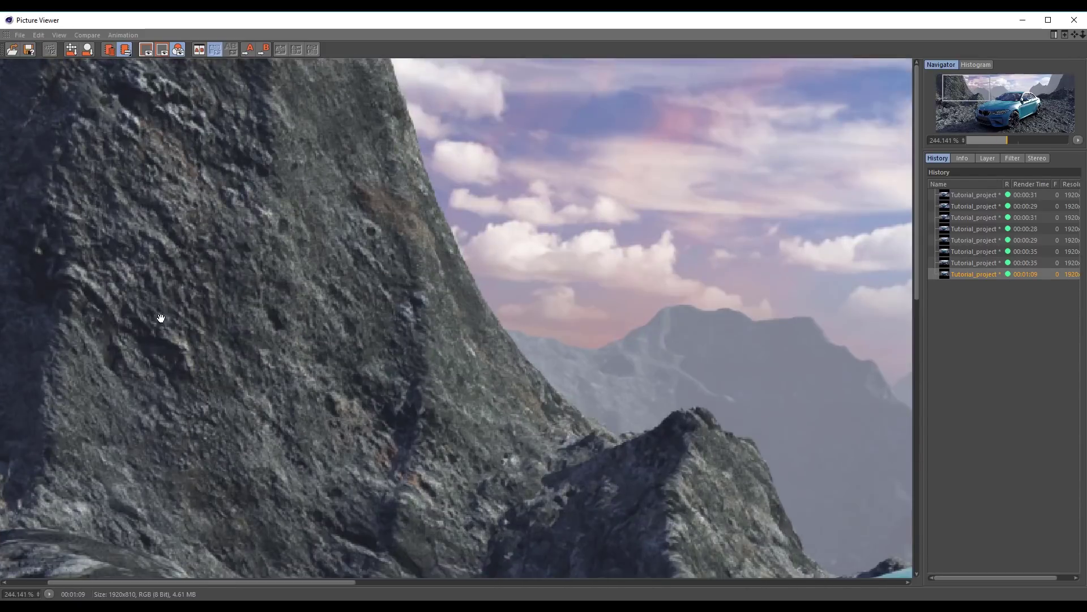
scroll(430, 187, "down", 2)
scroll(369, 287, "down", 2)
scroll(369, 287, "down", 1)
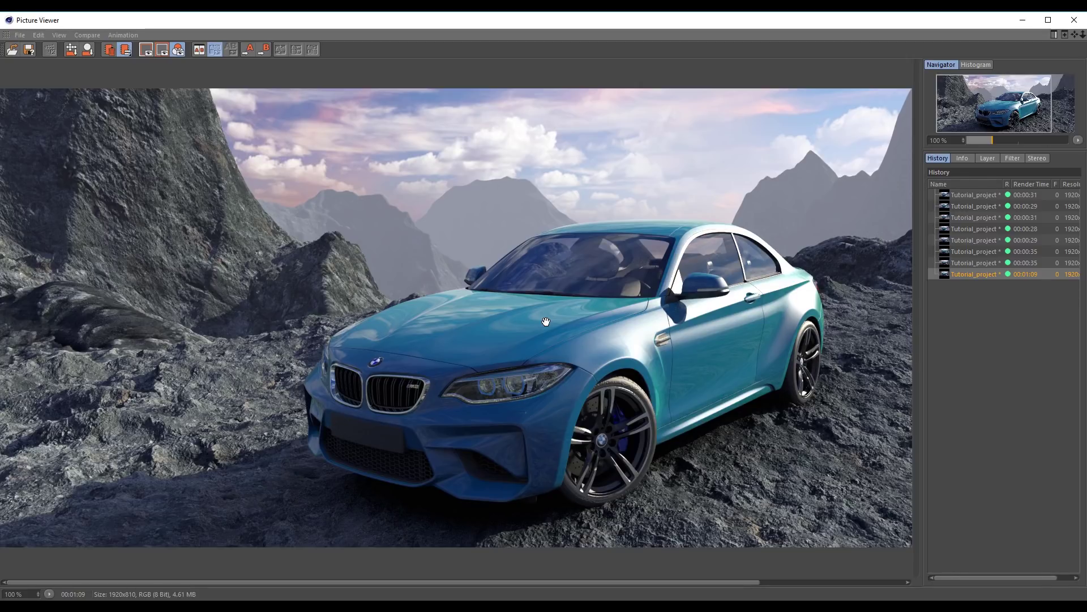
left_click_drag(546, 322, 361, 319)
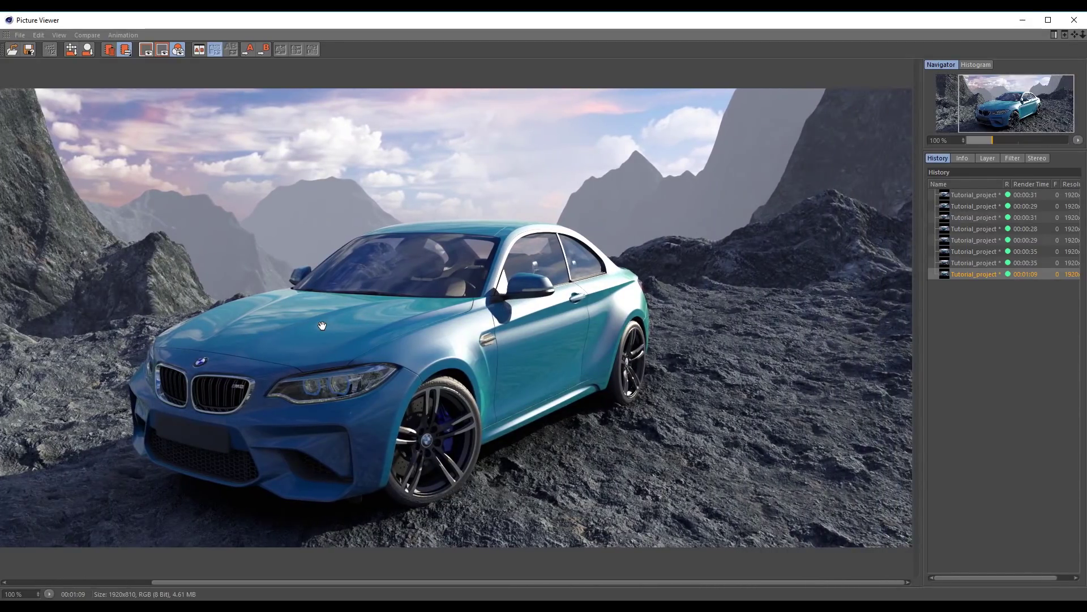
left_click_drag(300, 338, 530, 336)
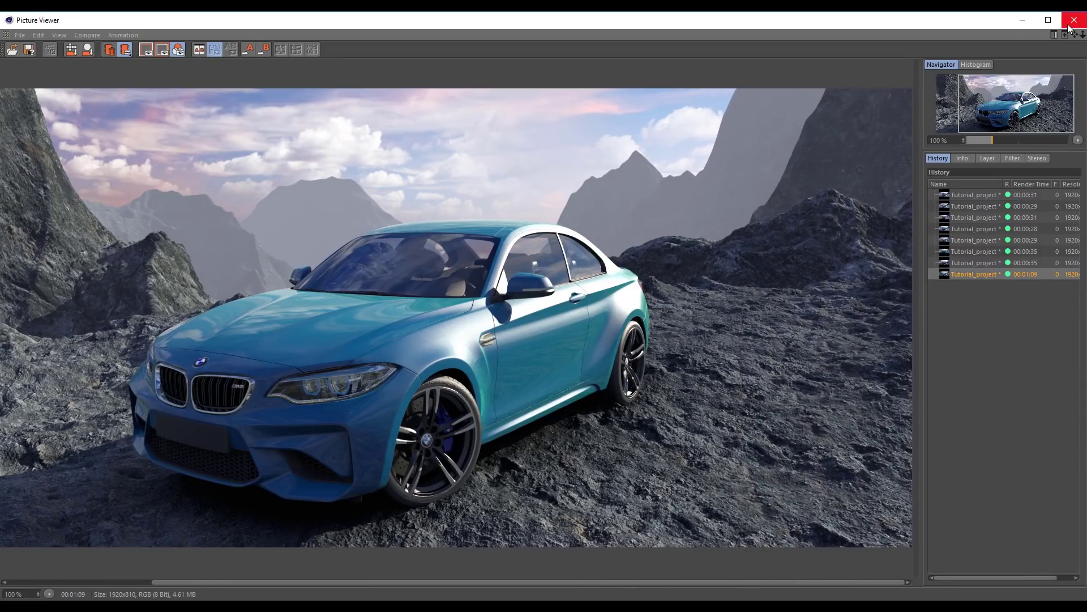
left_click(1075, 20)
key("ctrl+s")
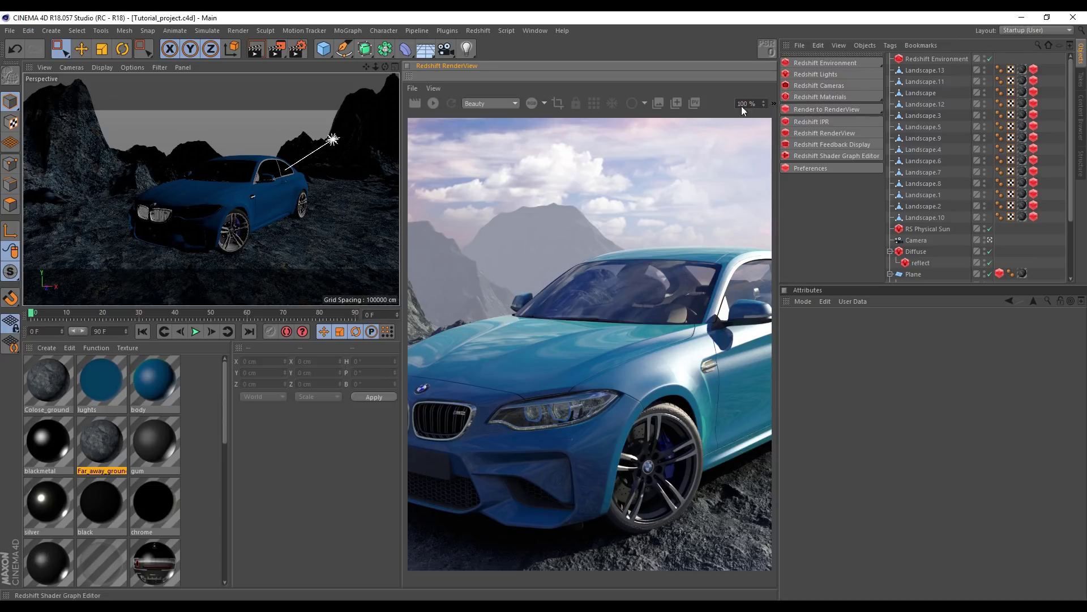
Set the Redshift RenderView image size to Fit Window
left_click(773, 105)
left_click(444, 123)
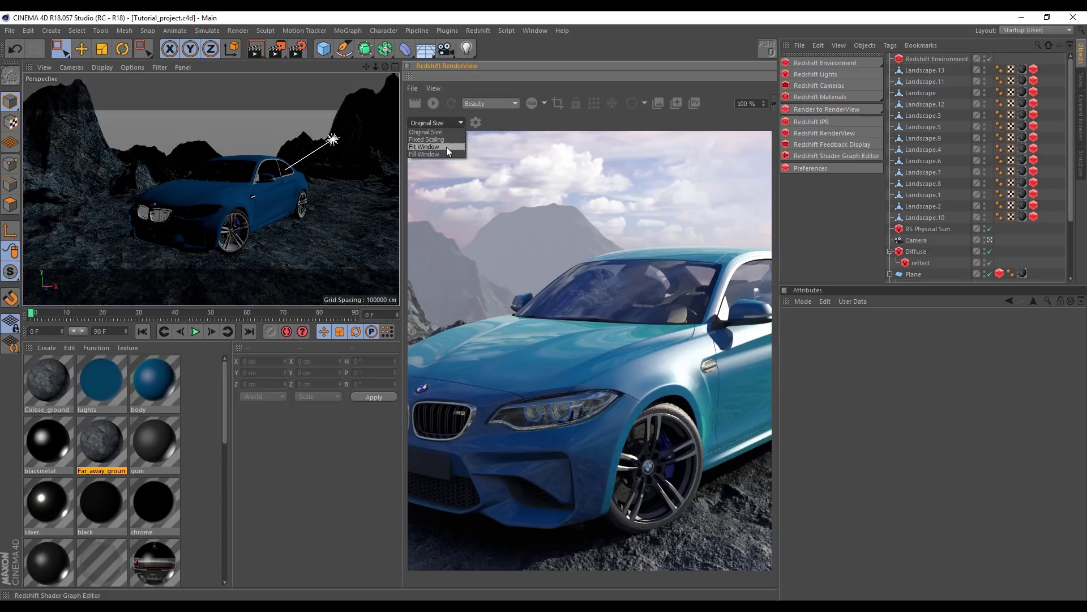
left_click(447, 147)
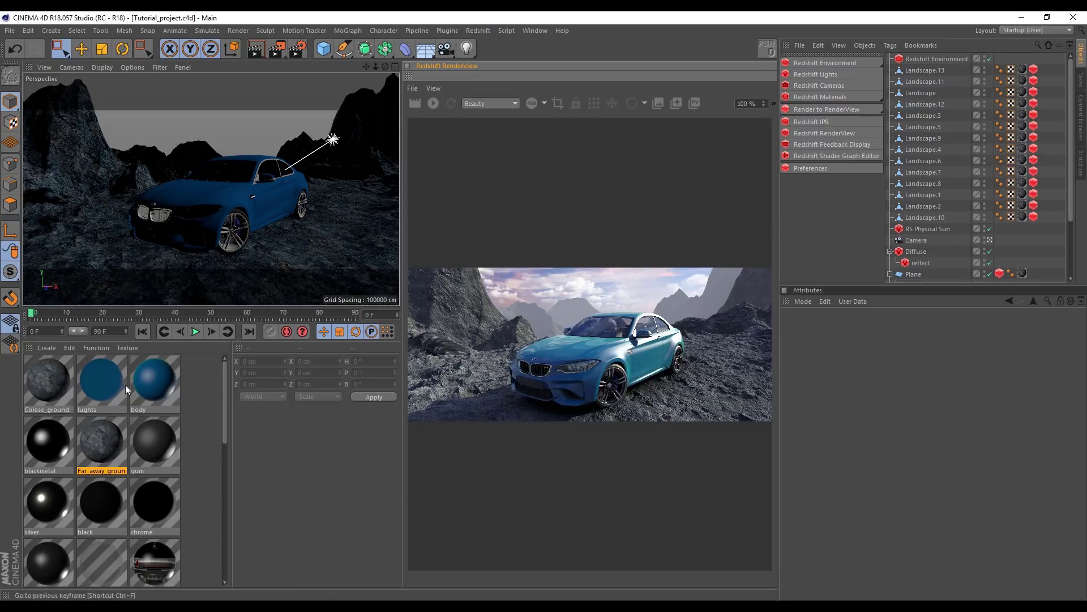
Open Far_away_ground's shader graph enlarged and shift the Output and RS Material nodes right
double_click(96, 451)
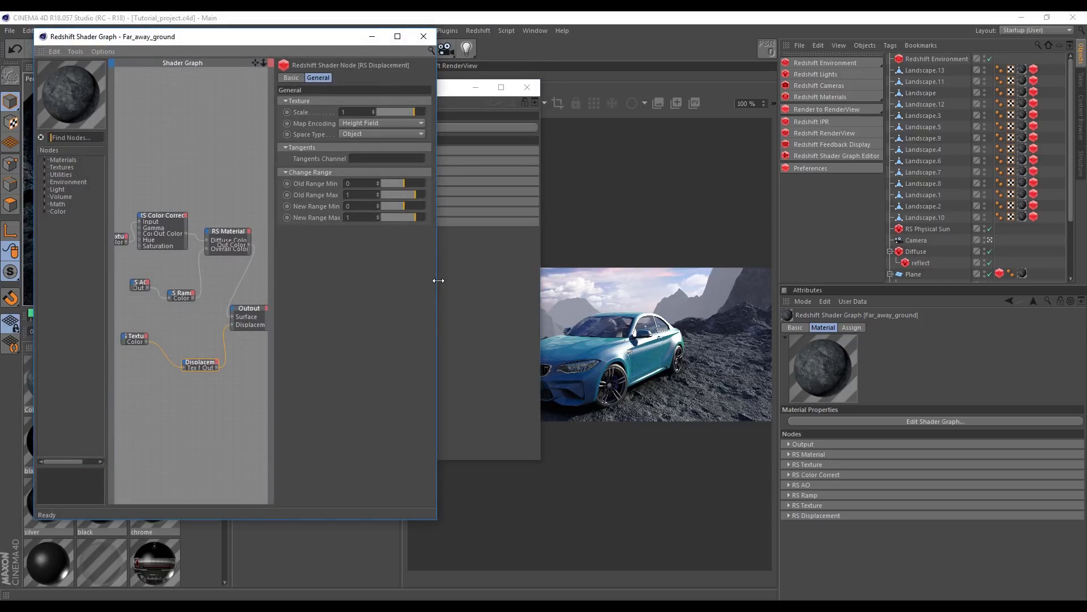
left_click_drag(436, 281, 773, 284)
left_click_drag(477, 298, 628, 299)
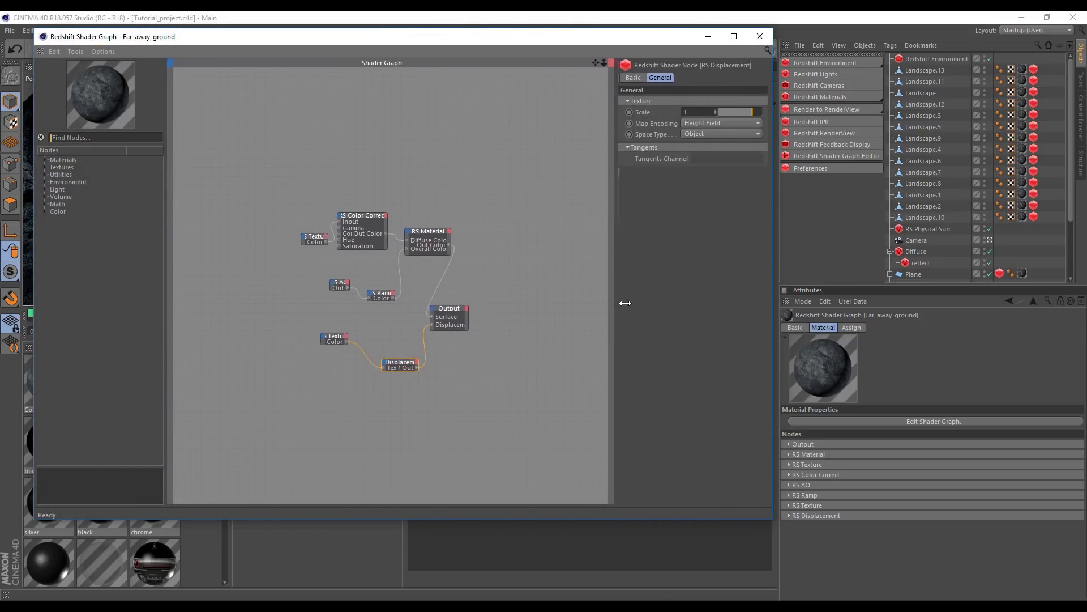
mouse_move(457, 312)
left_mouse_down()
mouse_move(605, 314)
mouse_move(577, 299)
left_mouse_up()
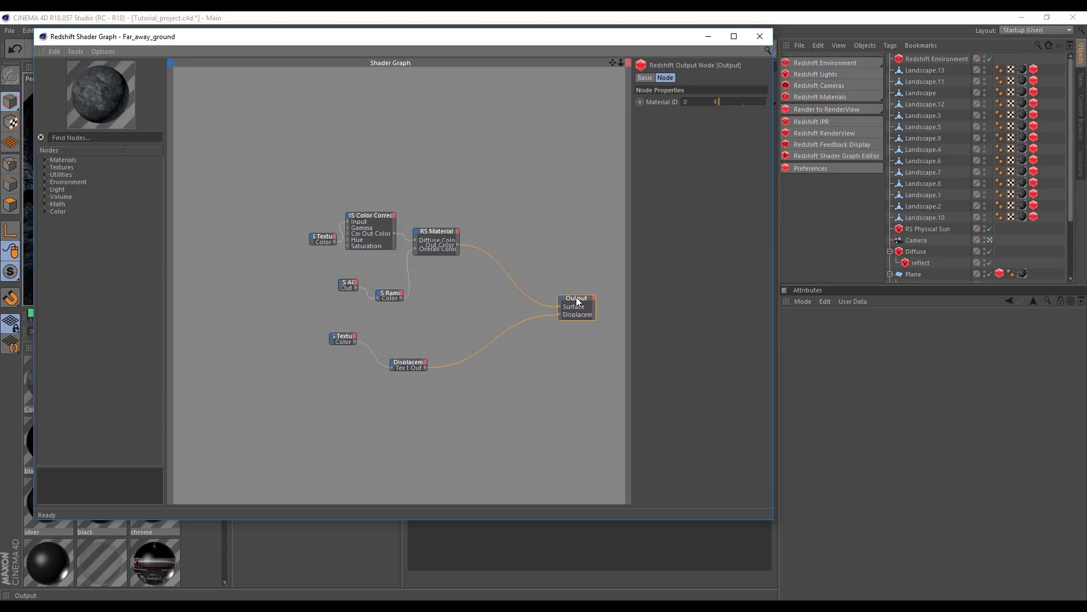
left_click_drag(434, 231, 487, 233)
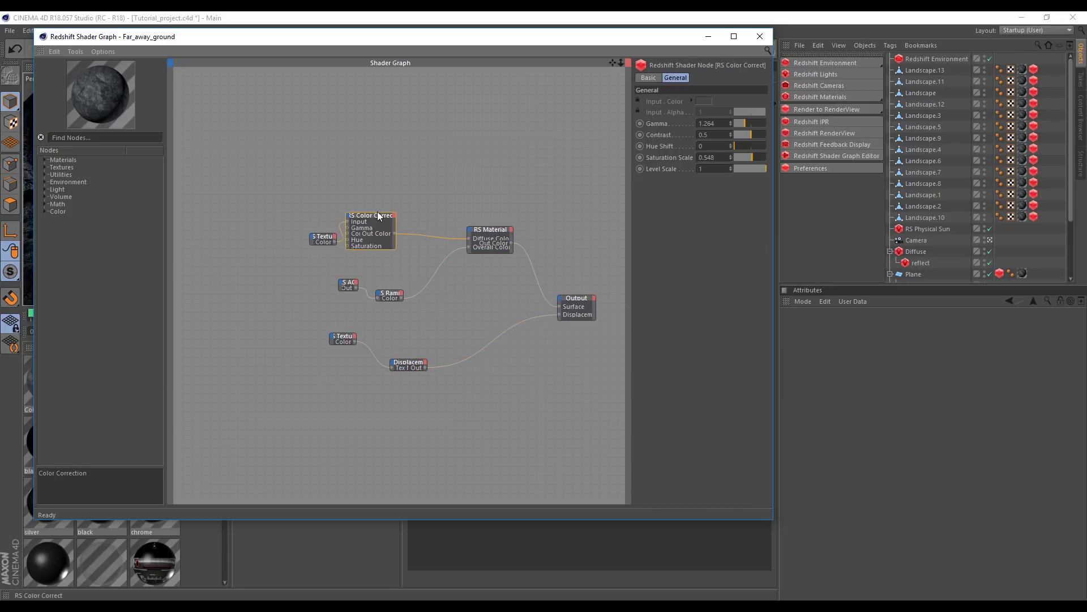
Regroup the colour-correct, texture, ramp, AO and displacement nodes, and expand the Materials node list
left_click_drag(367, 215, 429, 182)
left_click_drag(325, 237, 378, 164)
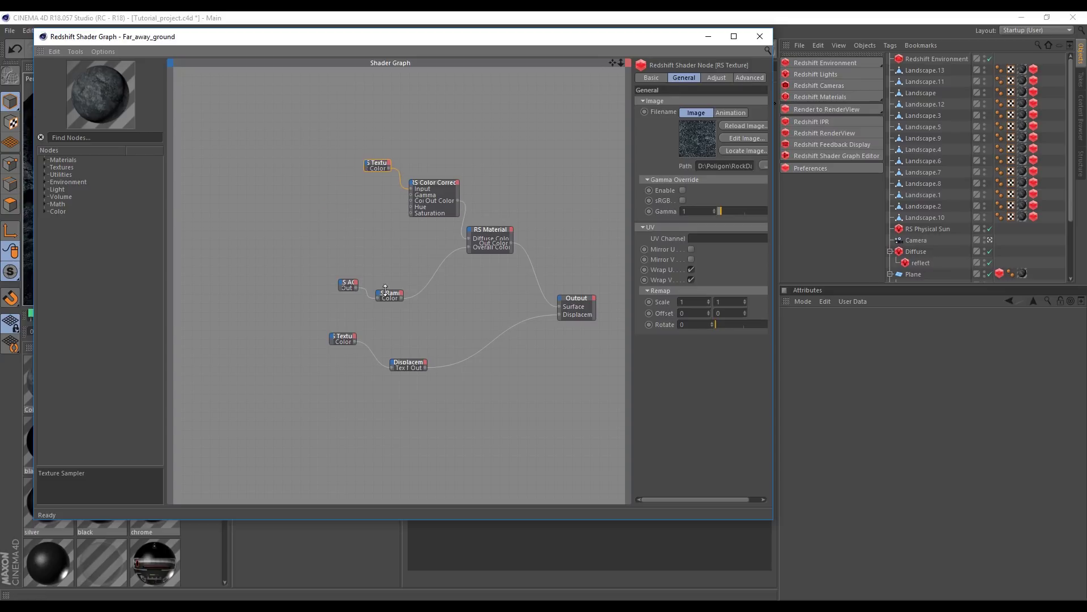
left_click_drag(389, 294, 405, 244)
left_click_drag(347, 284, 349, 272)
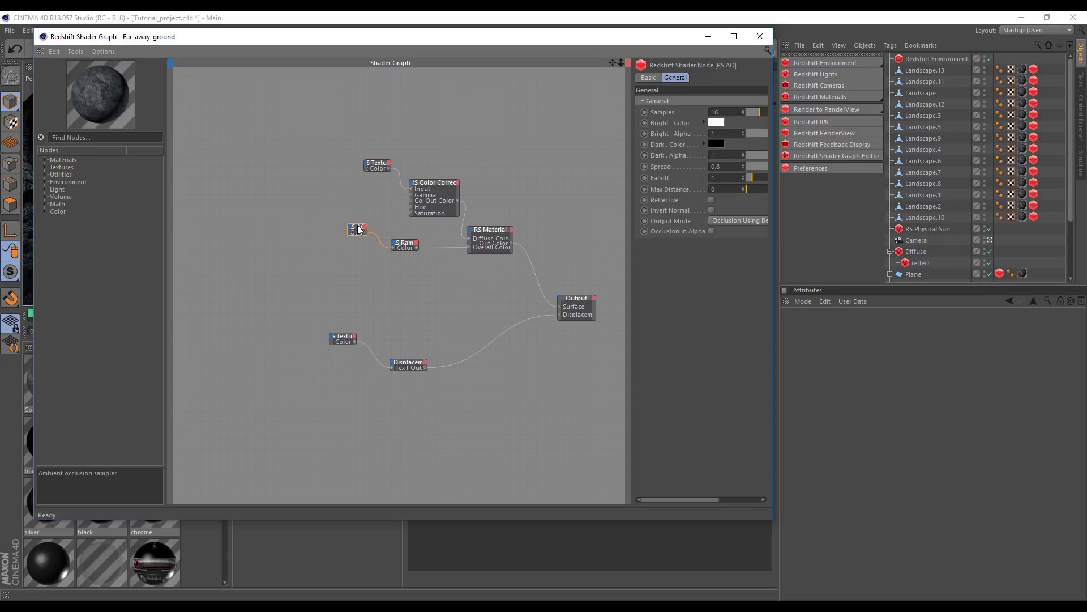
left_click_drag(409, 365, 429, 352)
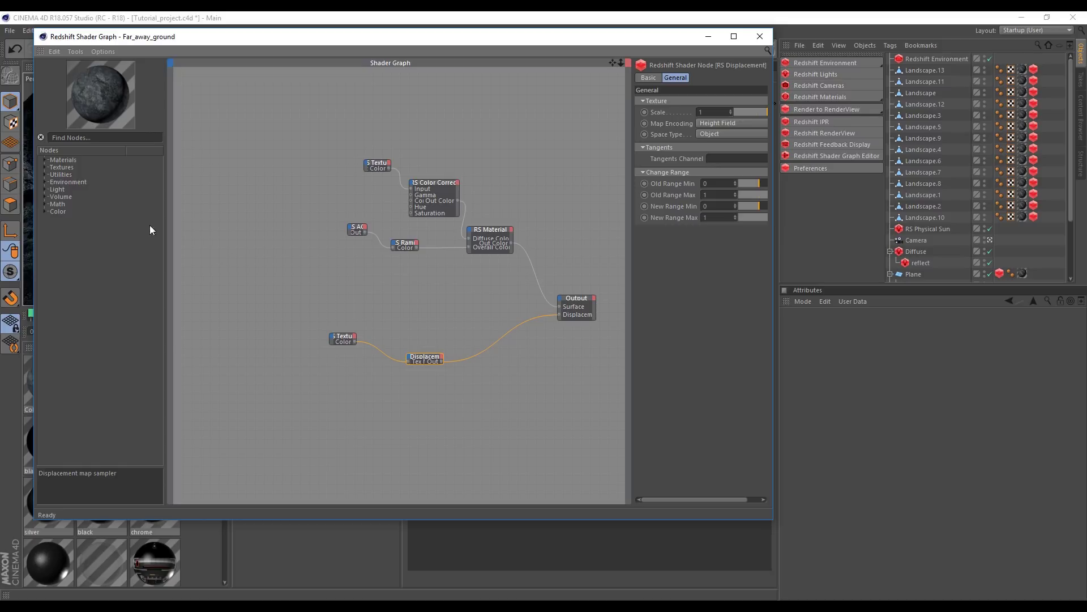
left_click(44, 174)
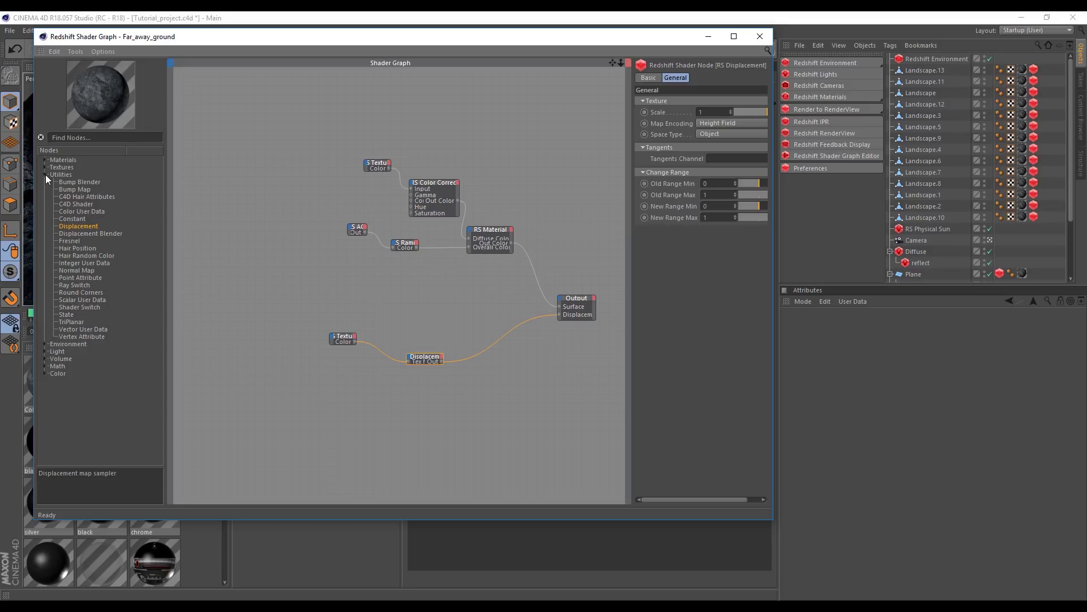
left_click(45, 174)
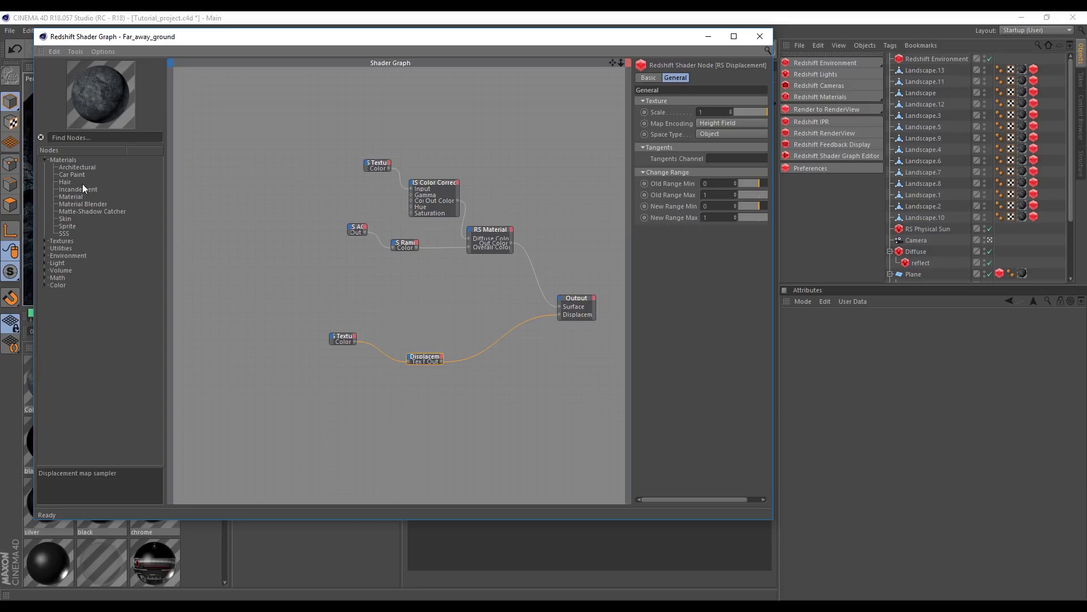
Insert an RS Material Blender: RS Material into Base Color, its Out into Output Surface
left_click_drag(86, 205, 558, 180)
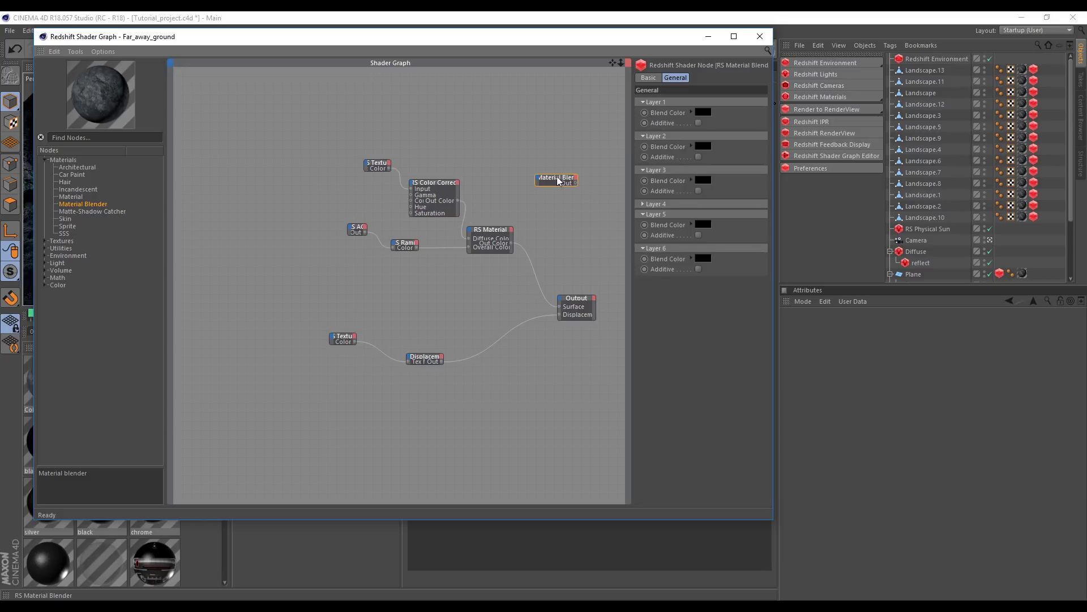
left_click_drag(558, 180, 560, 190)
left_click_drag(491, 228, 495, 217)
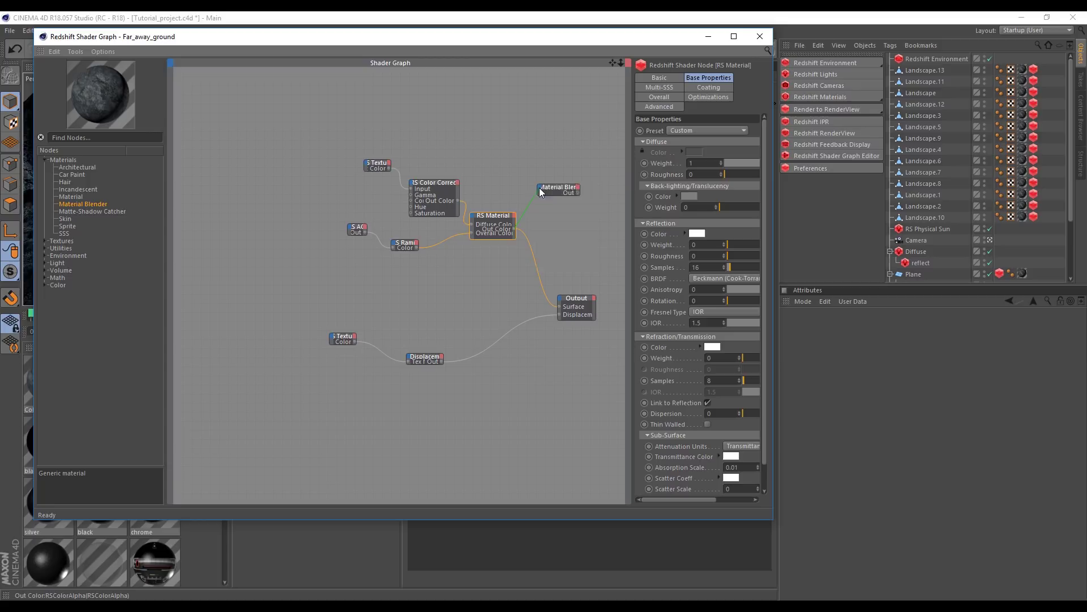
left_click_drag(539, 188, 540, 191)
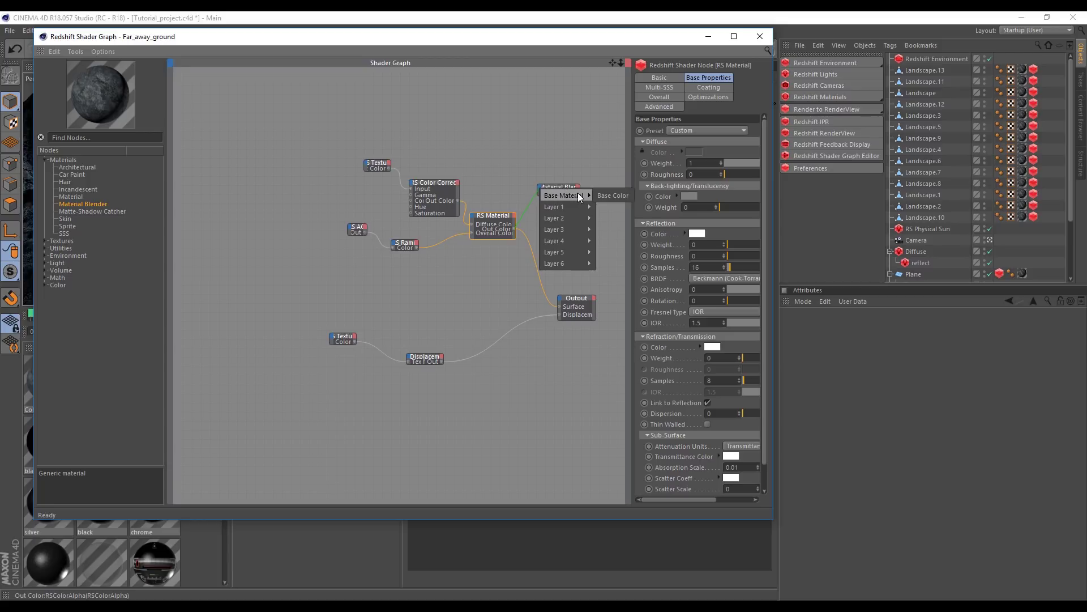
left_click(604, 195)
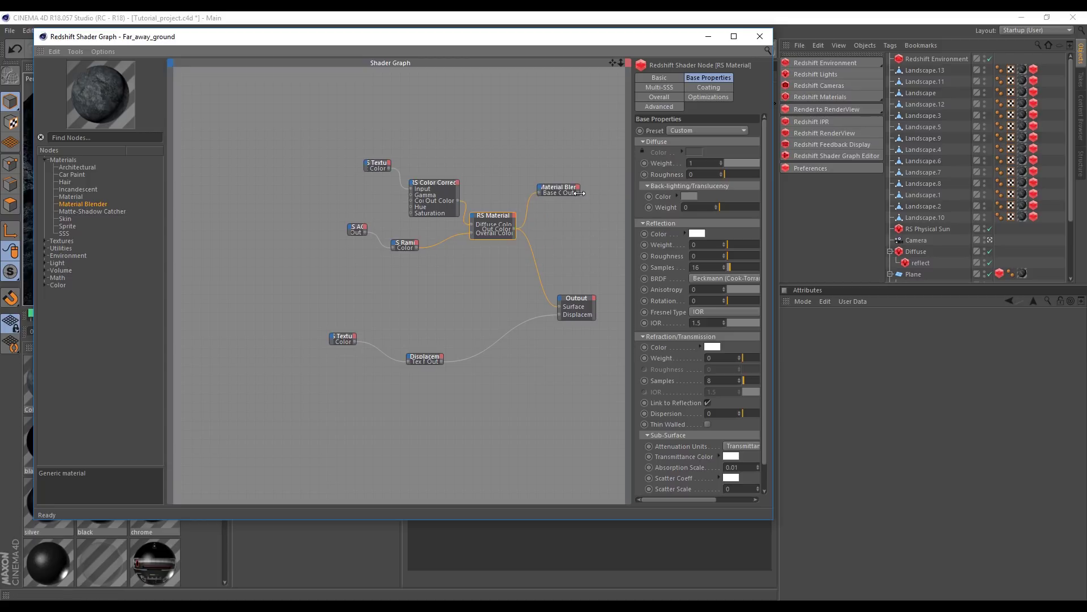
left_click_drag(577, 192, 560, 305)
left_click(540, 187)
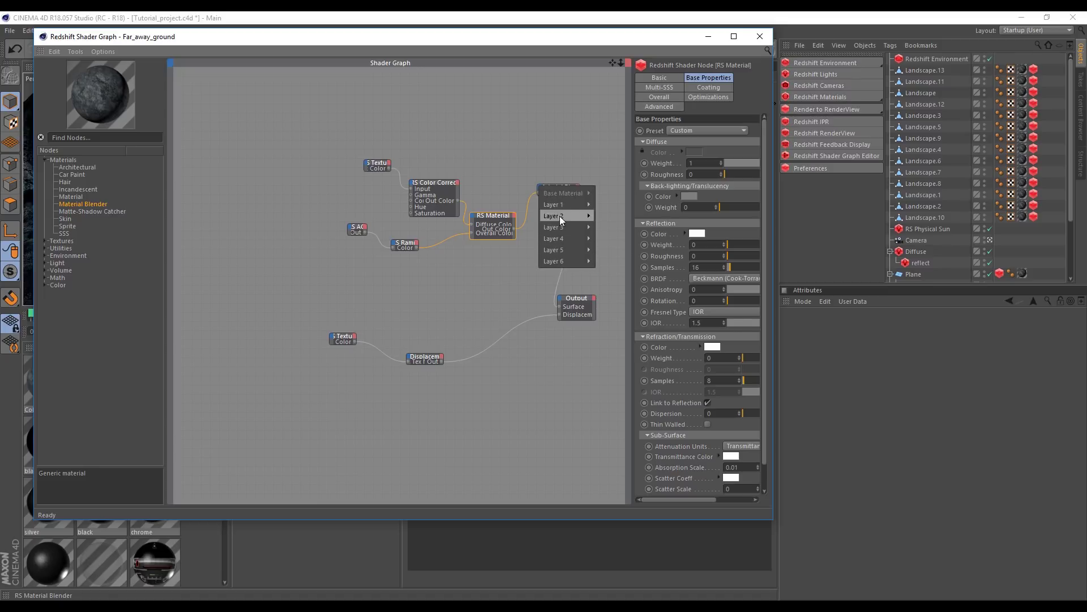
mouse_move(553, 249)
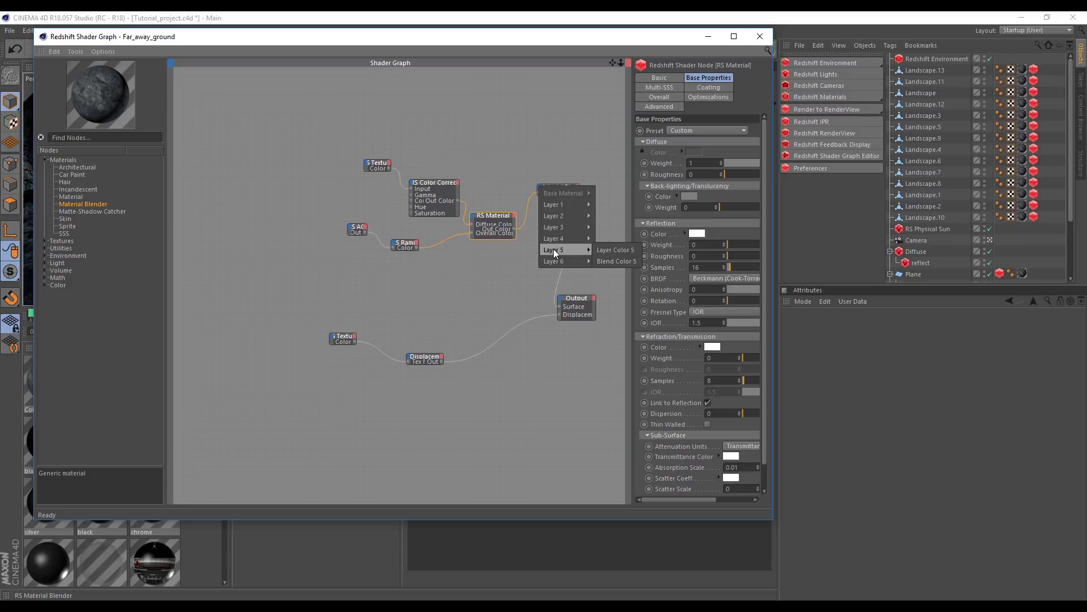
left_click(522, 154)
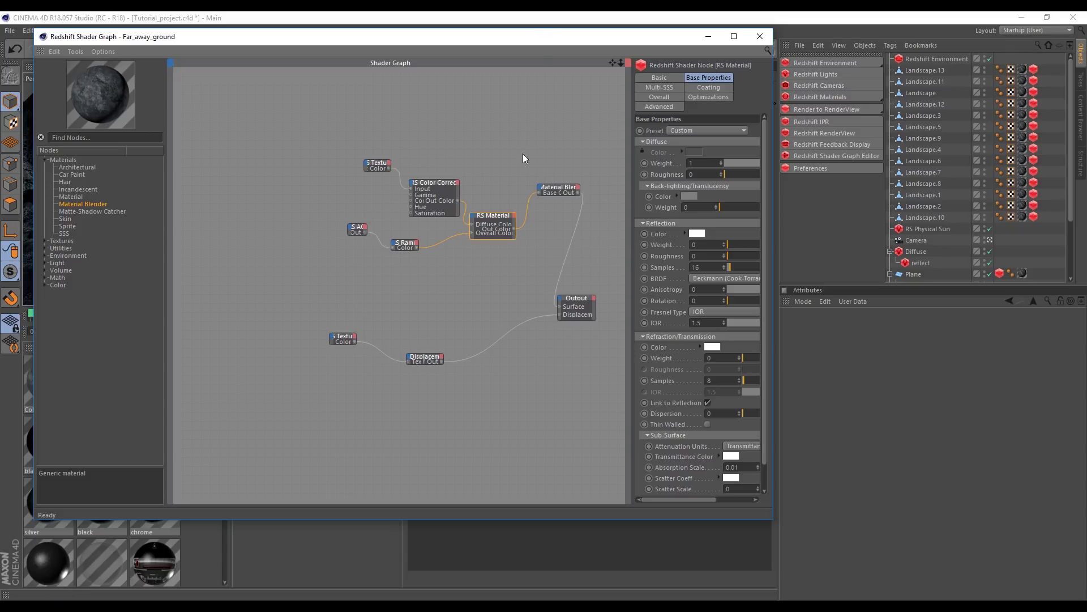
left_click_drag(565, 196, 572, 189)
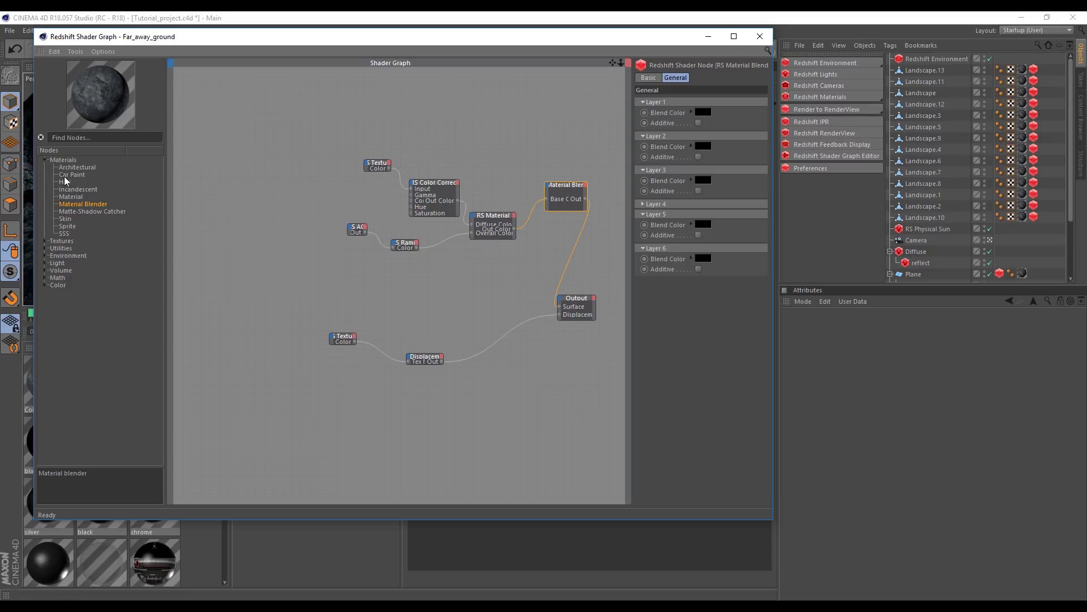
Add a new material node to the Far_away_ground shader graph and collapse it to its title
left_click_drag(72, 199, 433, 289)
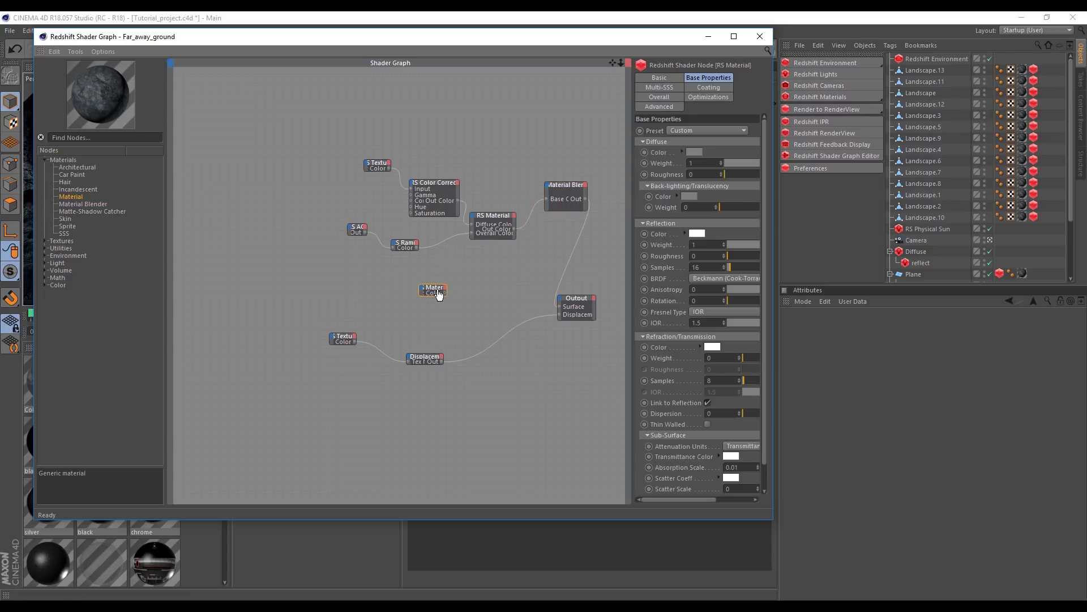
left_click_drag(632, 226, 627, 226)
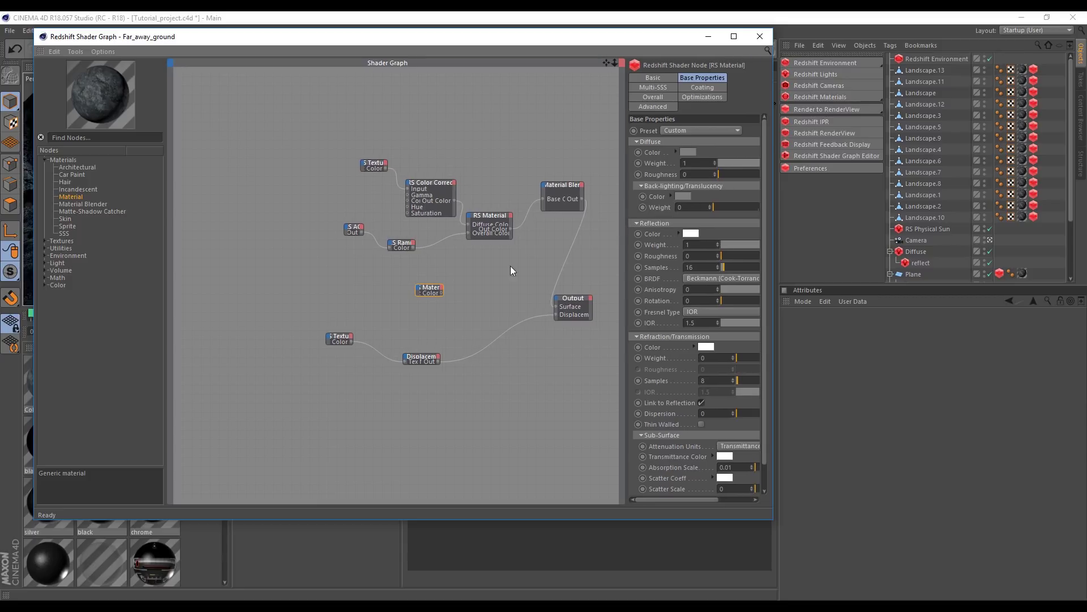
double_click(432, 290)
Rename the new node Snow and drag its output toward the Material Blender
right_click(429, 286)
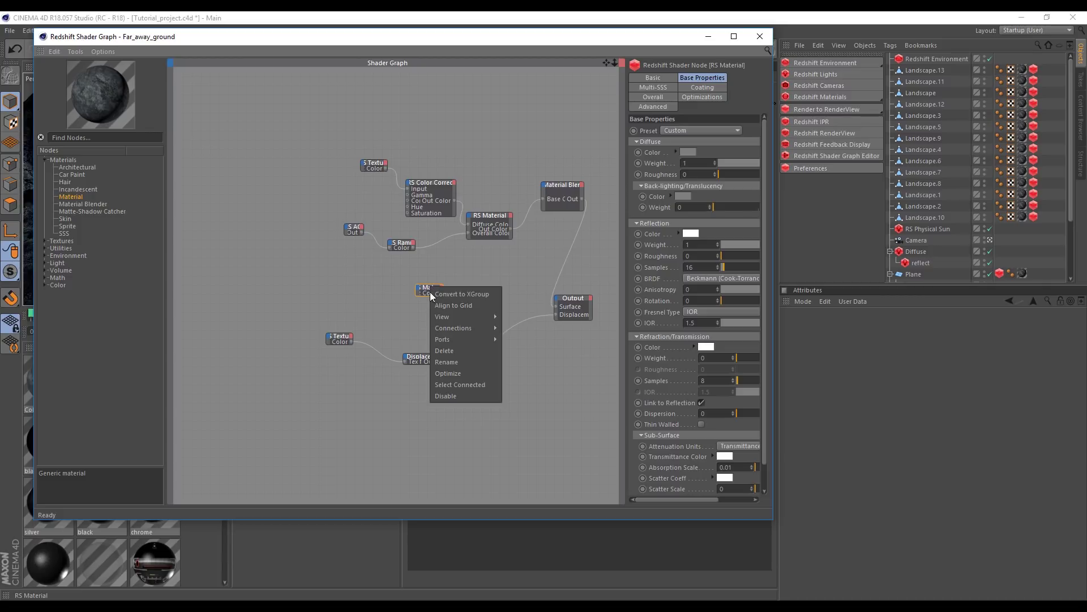
left_click(446, 359)
type("Snow")
key("Return")
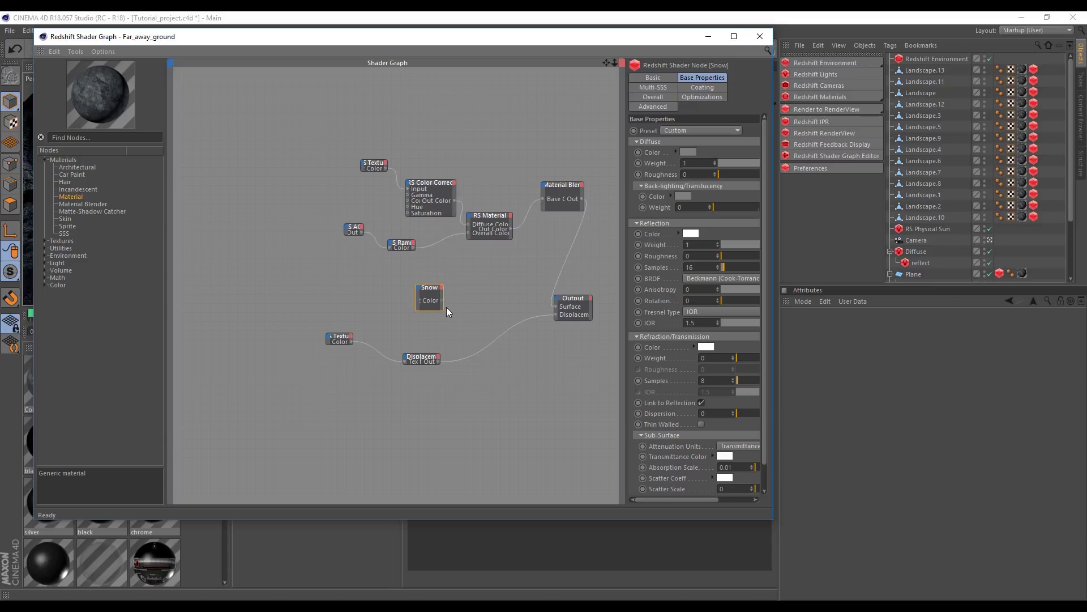
left_click_drag(558, 203, 542, 185)
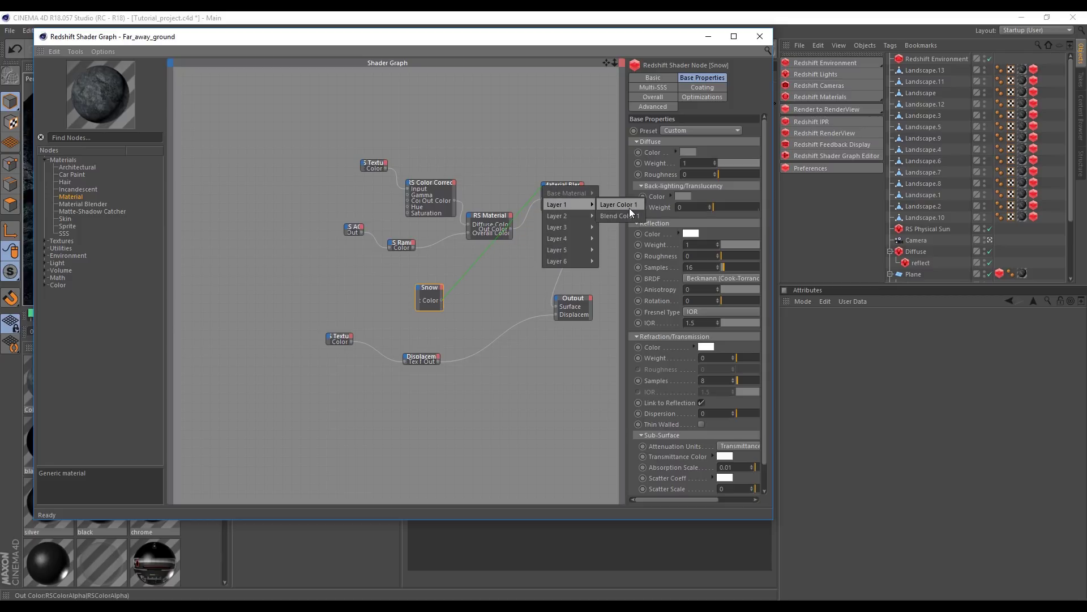
Connect Snow's colour output to the Material Blender's Layer Color 1 input
left_click(630, 208)
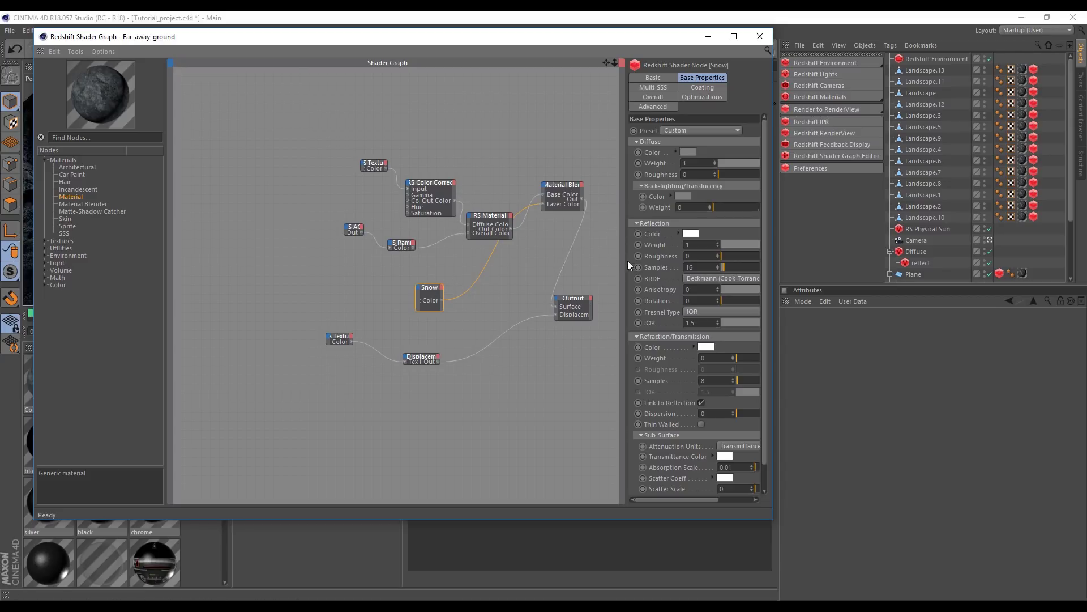
left_click_drag(627, 264, 548, 264)
left_click_drag(759, 225, 532, 244)
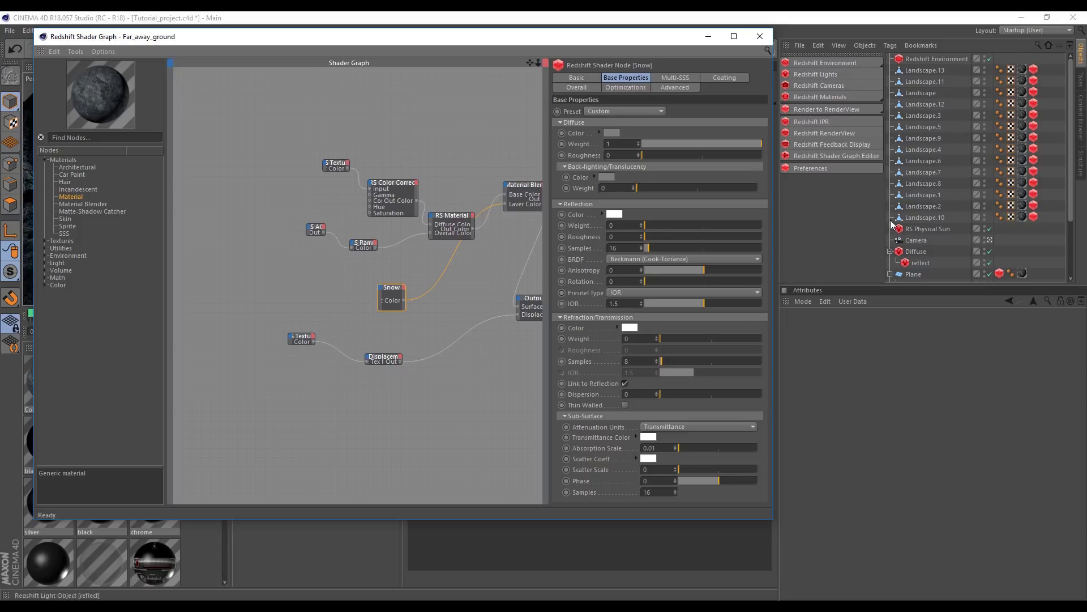
Set Snow's diffuse colour to an almost-white pale blue
left_click(606, 133)
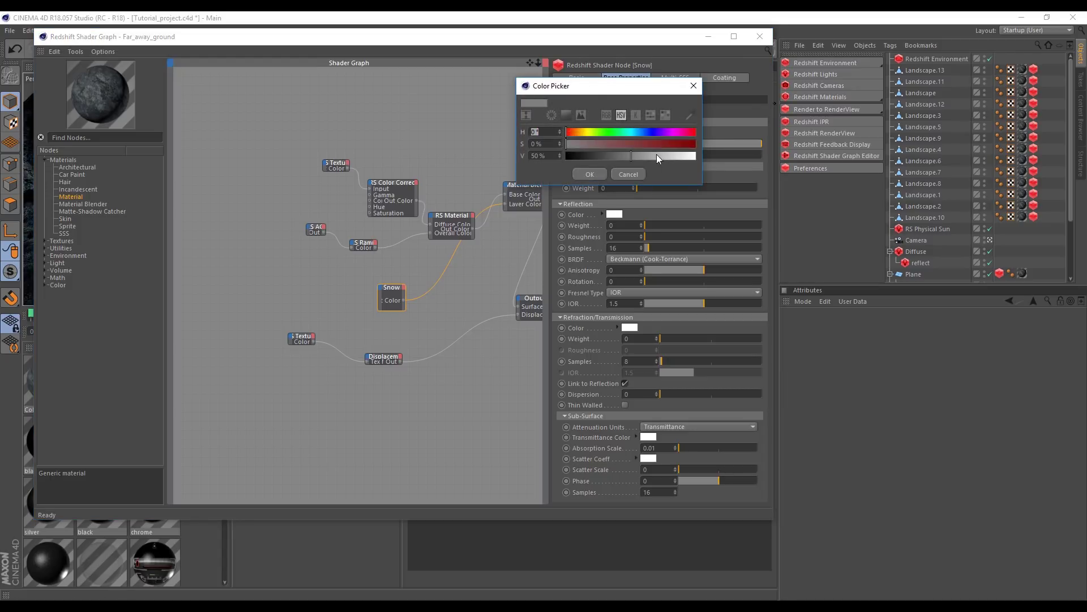
left_click_drag(657, 155, 691, 156)
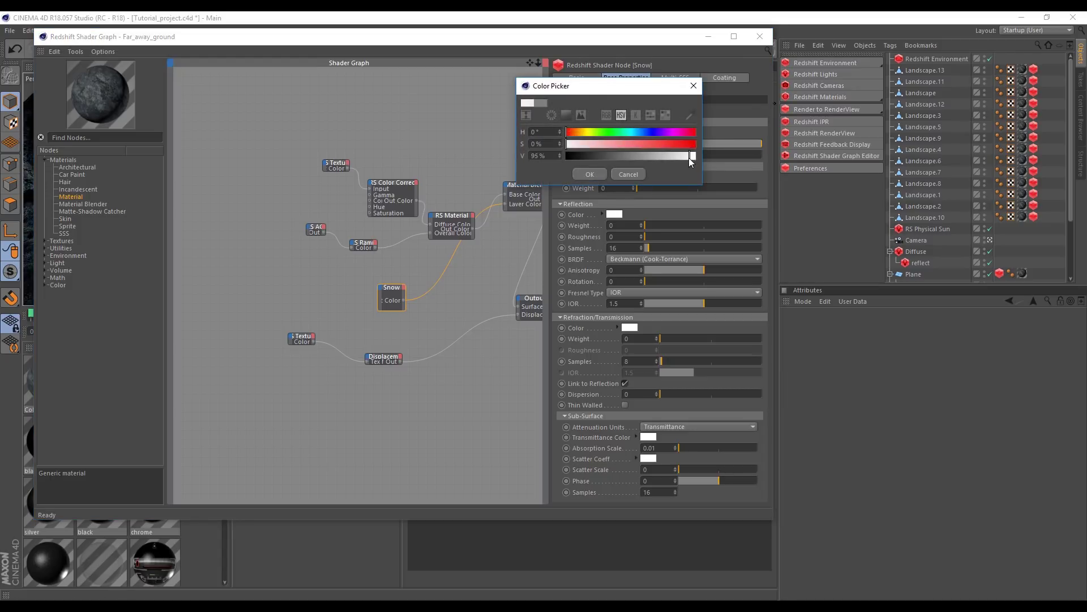
left_click(590, 175)
left_click(609, 175)
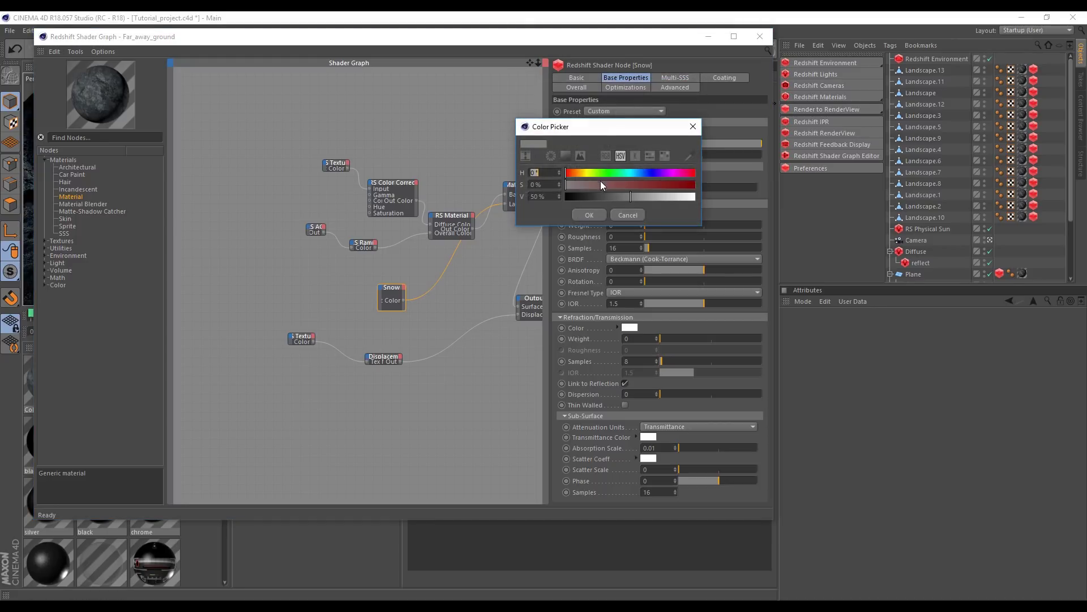
left_click_drag(630, 172, 771, 195)
left_click_drag(590, 185, 573, 185)
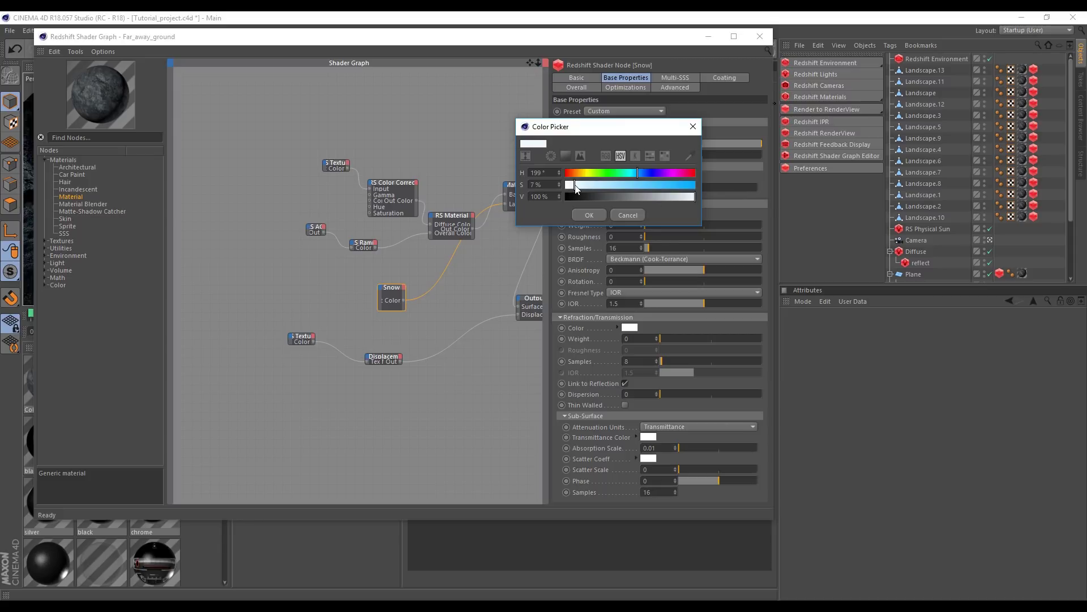
left_click(589, 214)
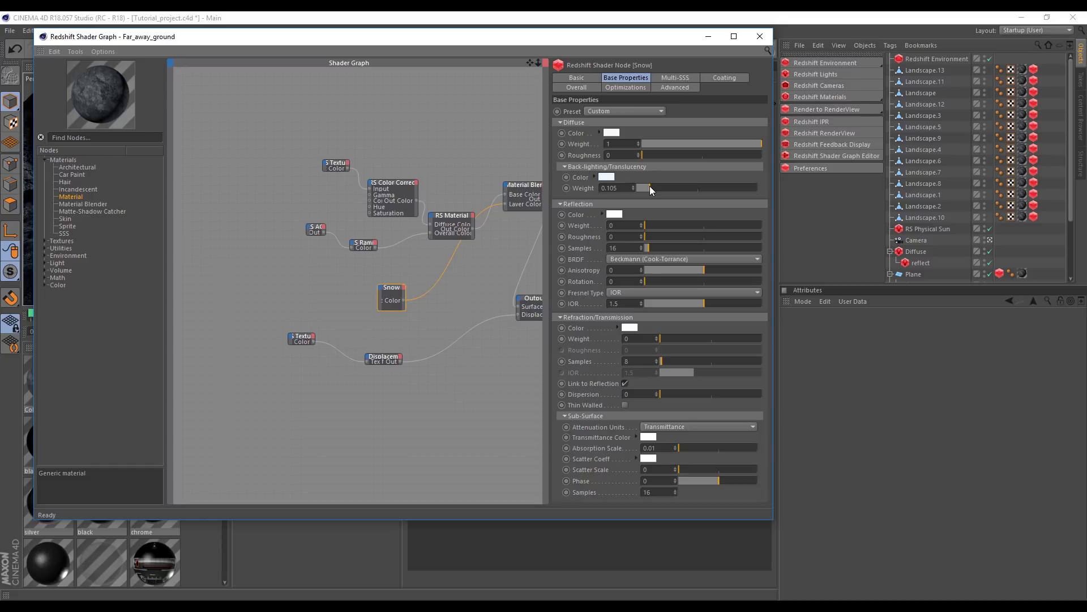
Give Snow a light blue back-lighting colour and a reflection IOR of 3
left_click(604, 177)
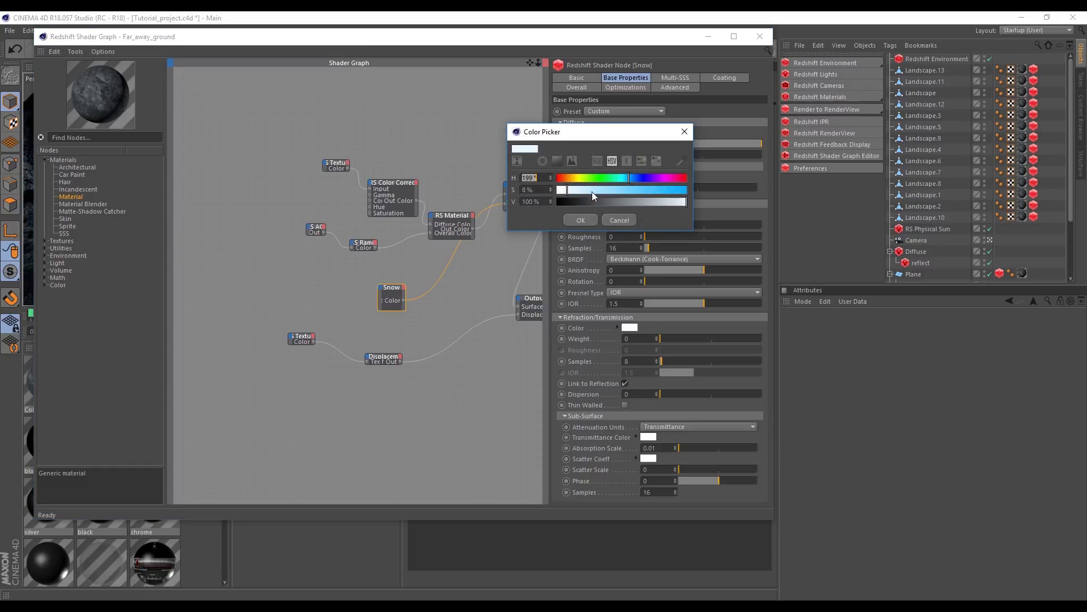
left_click(581, 221)
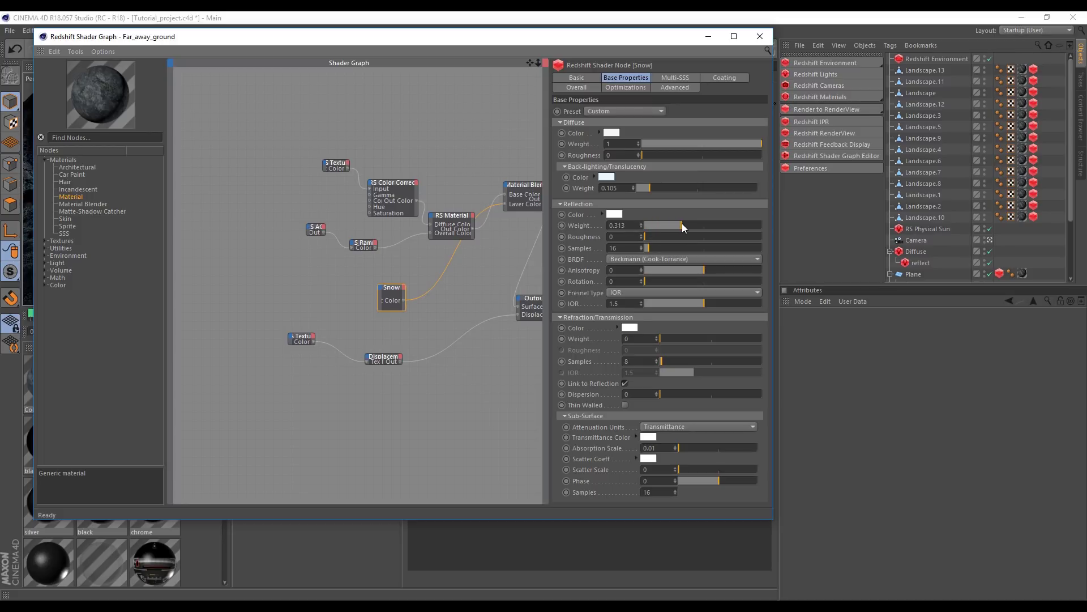
left_click_drag(627, 307, 574, 309)
type("3")
key("Return")
double_click(618, 305)
type("3")
left_click_drag(446, 214, 450, 181)
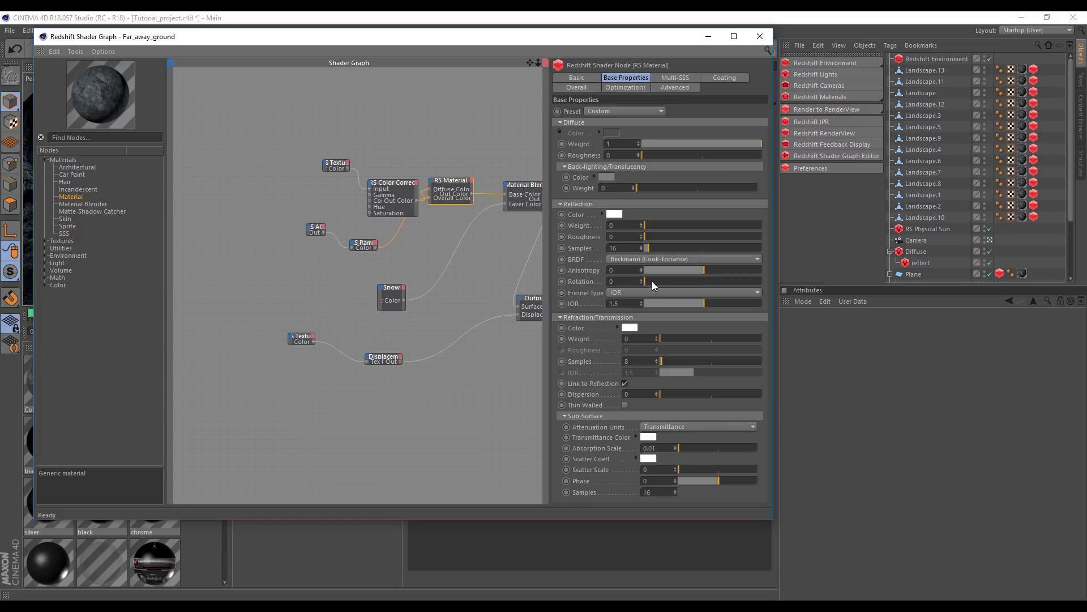
mouse_move(548, 226)
left_mouse_down()
mouse_move(593, 228)
mouse_move(561, 226)
left_mouse_up()
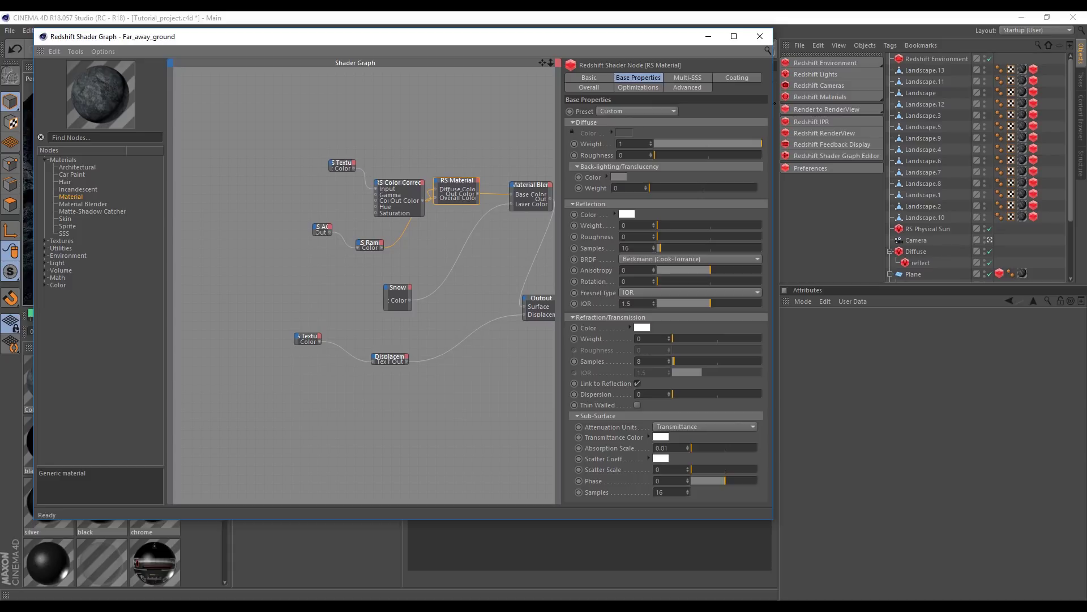
Add an AO node and a Ramp node from the Textures list to the graph
left_click(46, 241)
left_click_drag(67, 247, 334, 300)
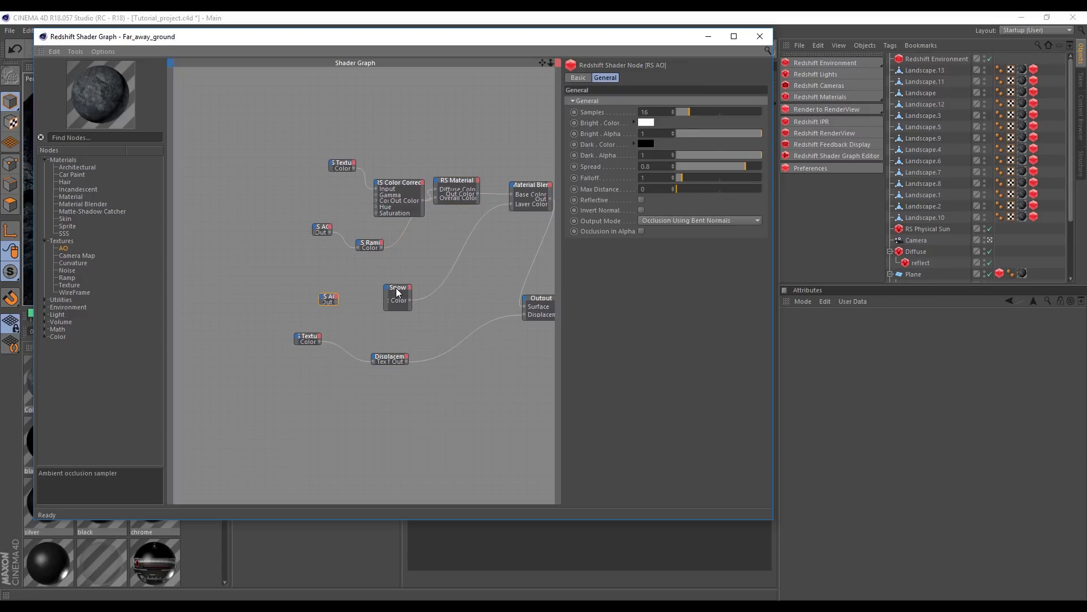
left_click_drag(395, 288, 307, 261)
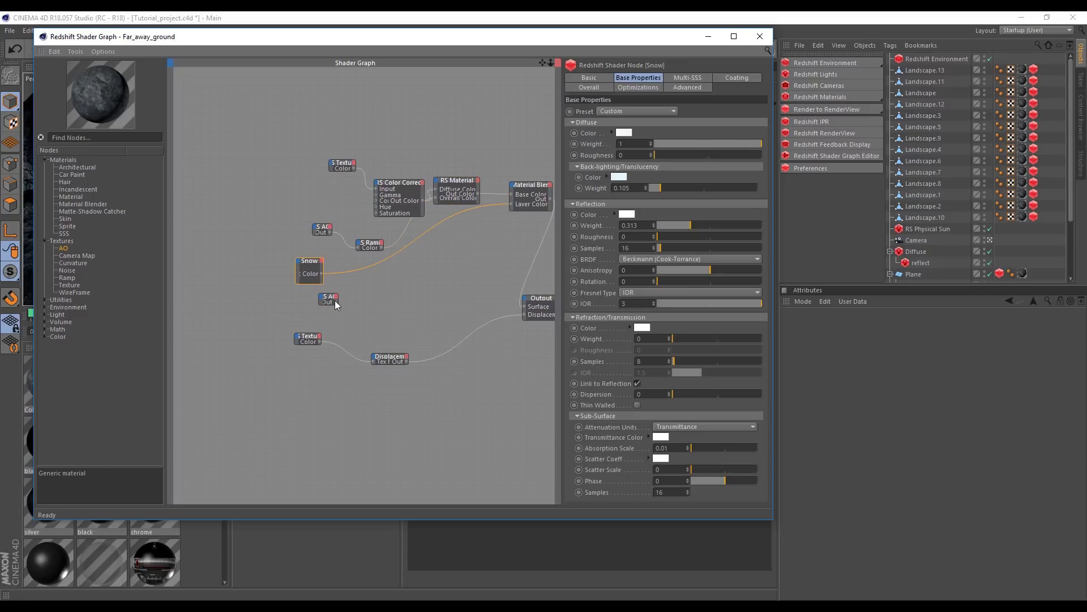
mouse_move(67, 277)
left_mouse_down()
mouse_move(371, 292)
mouse_move(354, 300)
mouse_move(358, 290)
left_mouse_up()
Feed AO into the Ramp with Alt source, and the Ramp into the blender's Blend Color
left_click(437, 300)
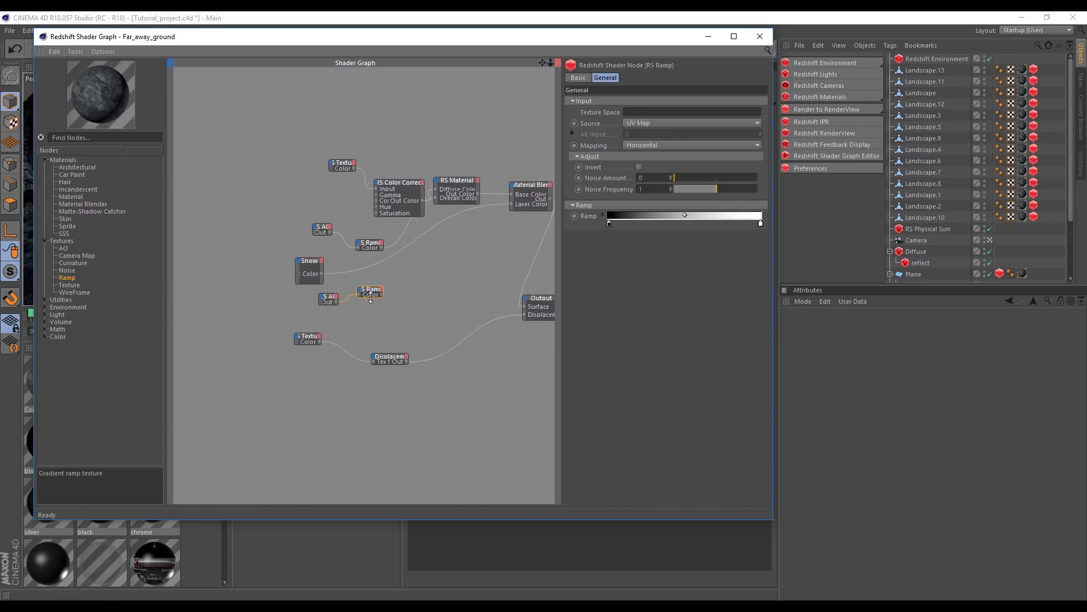
left_click(634, 124)
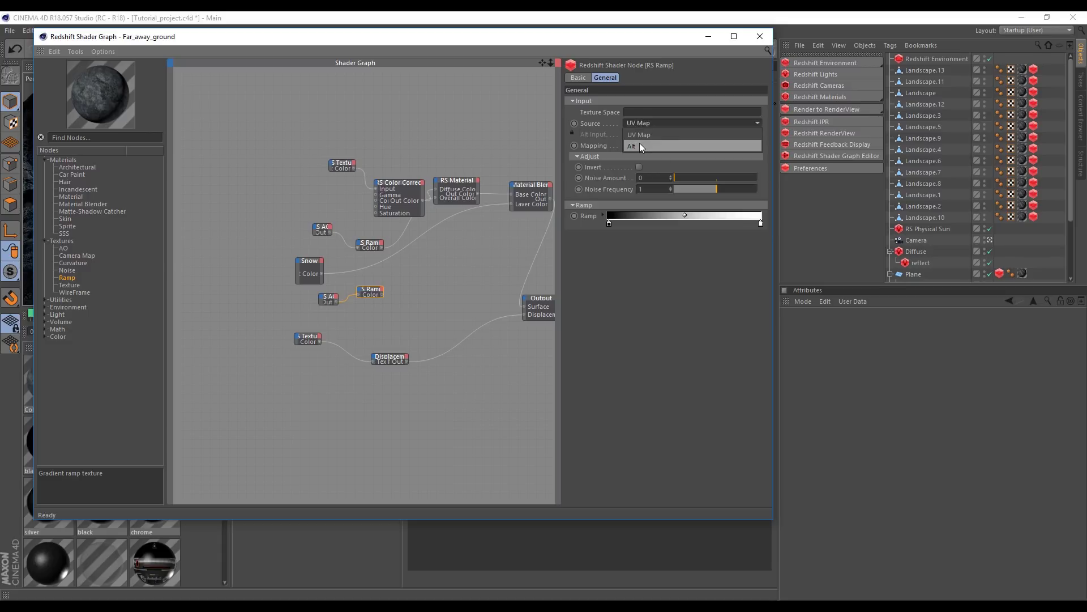
left_click(640, 145)
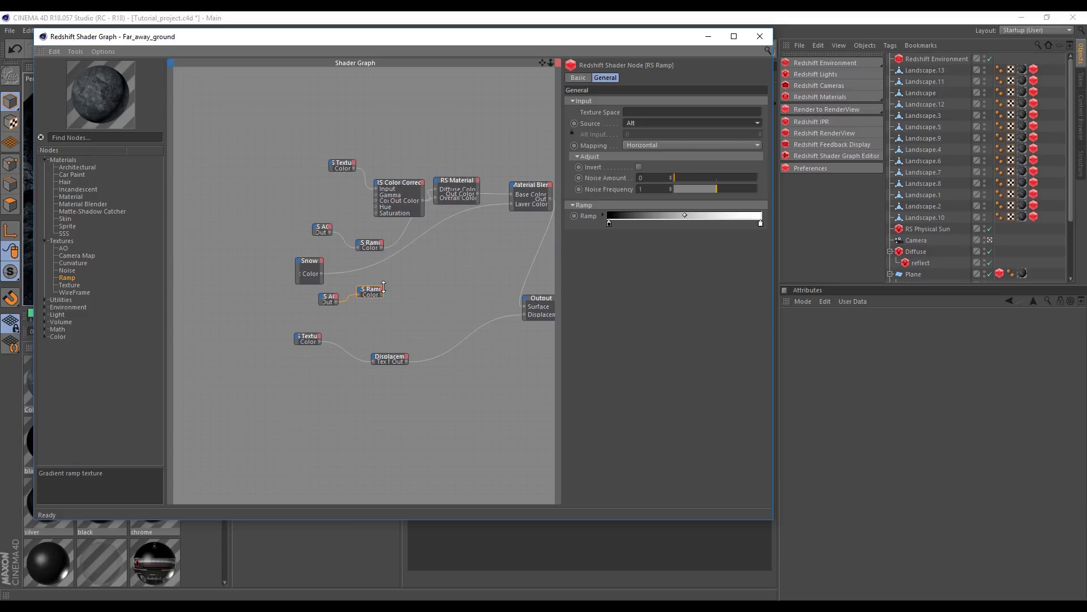
left_click_drag(383, 293, 515, 187)
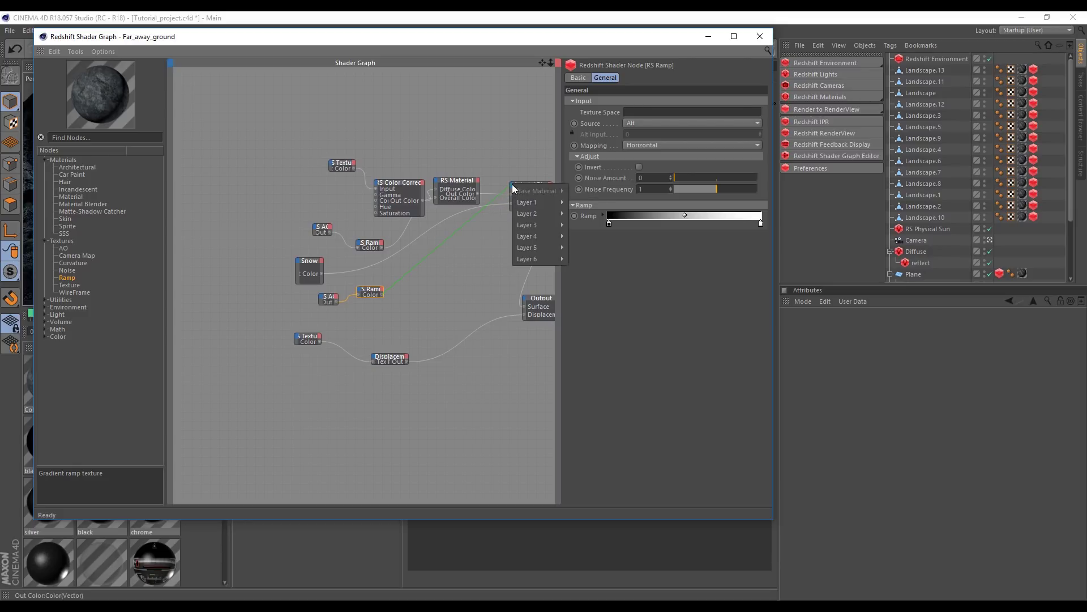
left_click(587, 213)
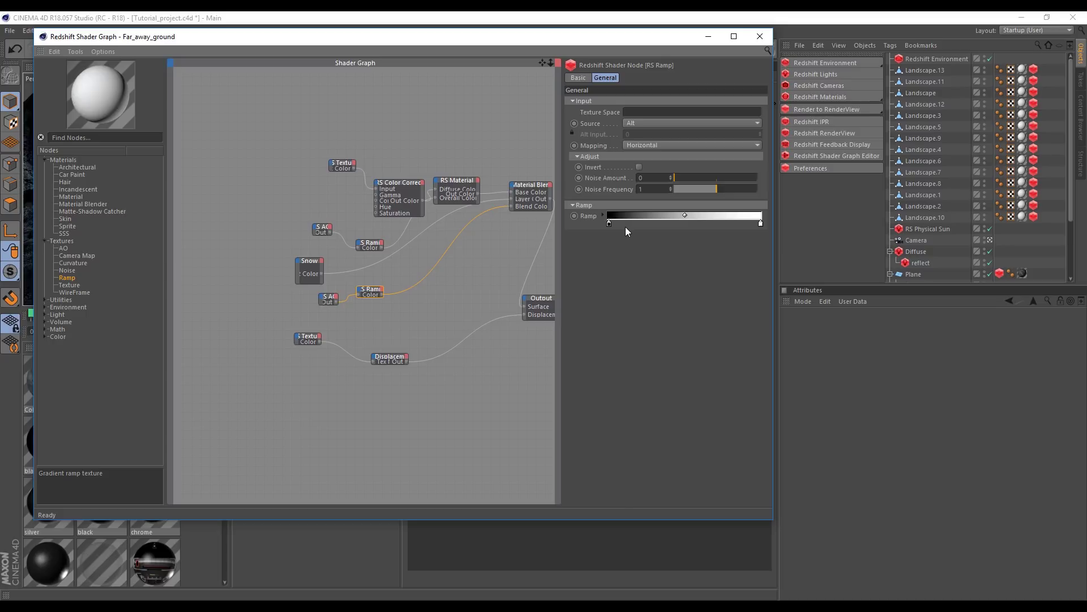
Shift the ramp's black stop right and set the AO spread to 0
left_click_drag(608, 223, 632, 225)
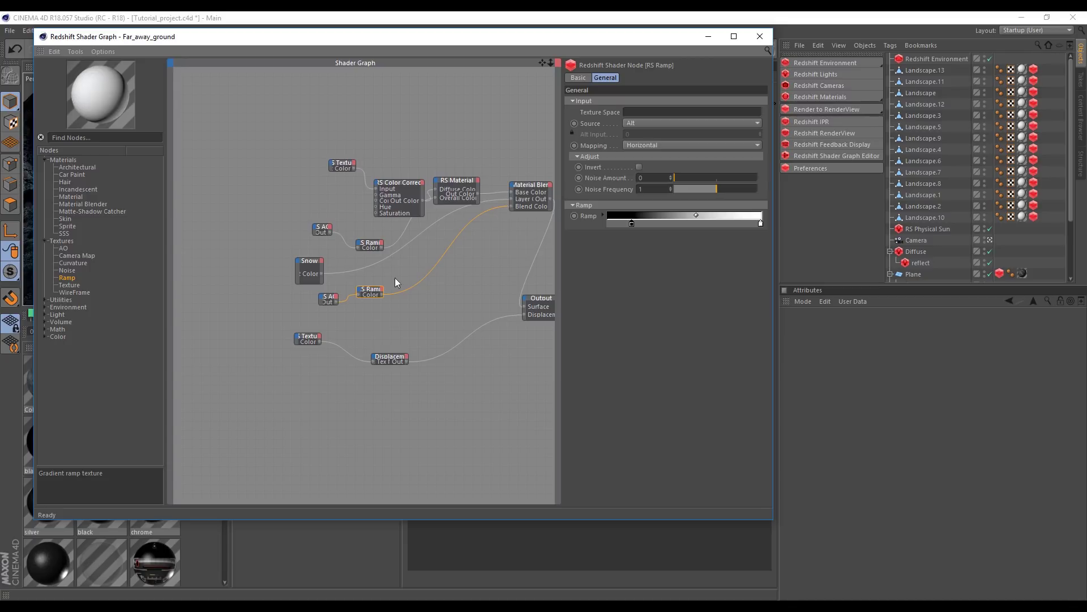
left_click(326, 296)
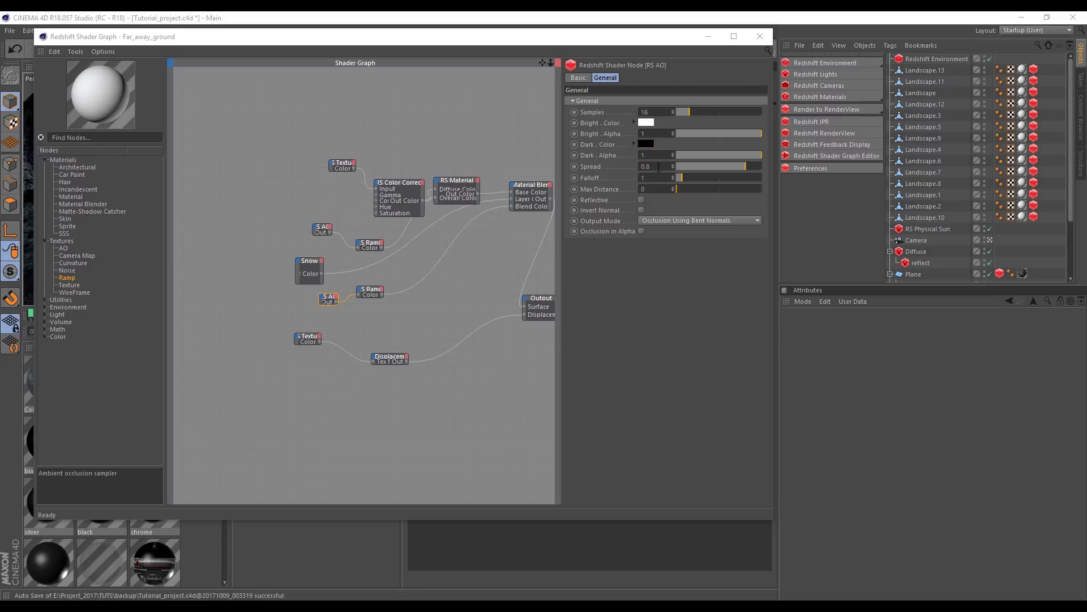
double_click(659, 167)
type("0")
key("Return")
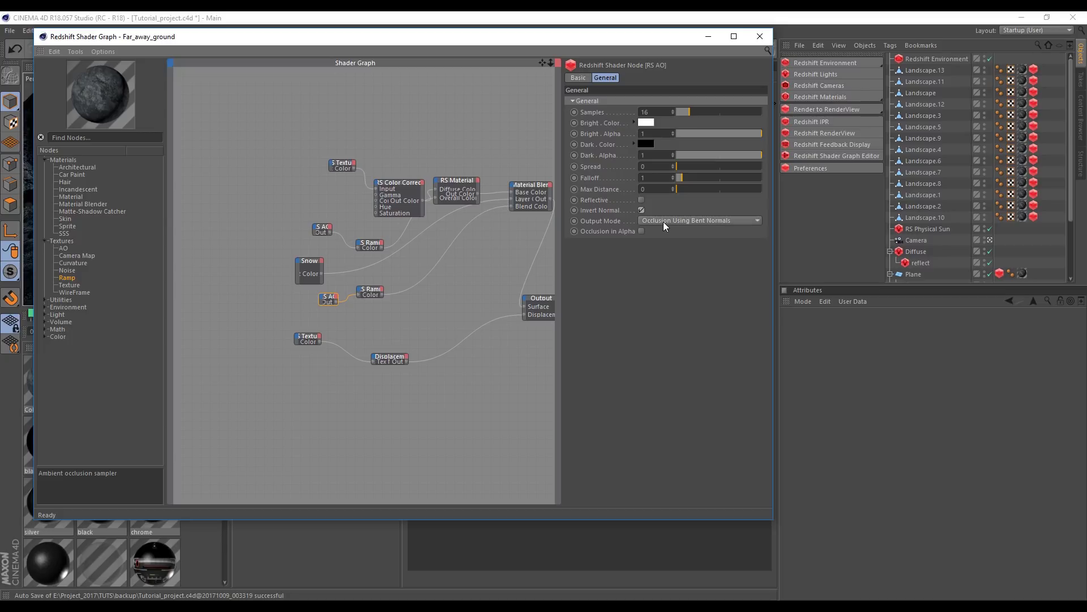
Set the Ramp's noise amount to 0.028 and noise frequency to 0.188
left_click(376, 291)
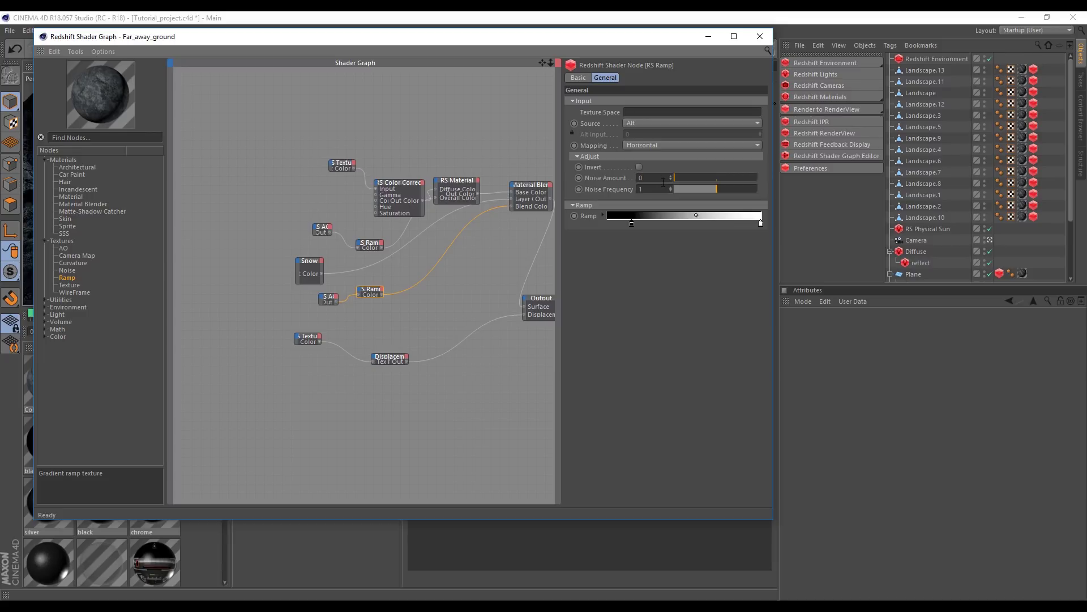
type(".02")
key("BackSpace")
type("8")
key("Return")
type("0.1")
type("8")
key("Return")
Push the ramp's black stop to the far right end so the mask is almost all black
left_click_drag(631, 224, 710, 224)
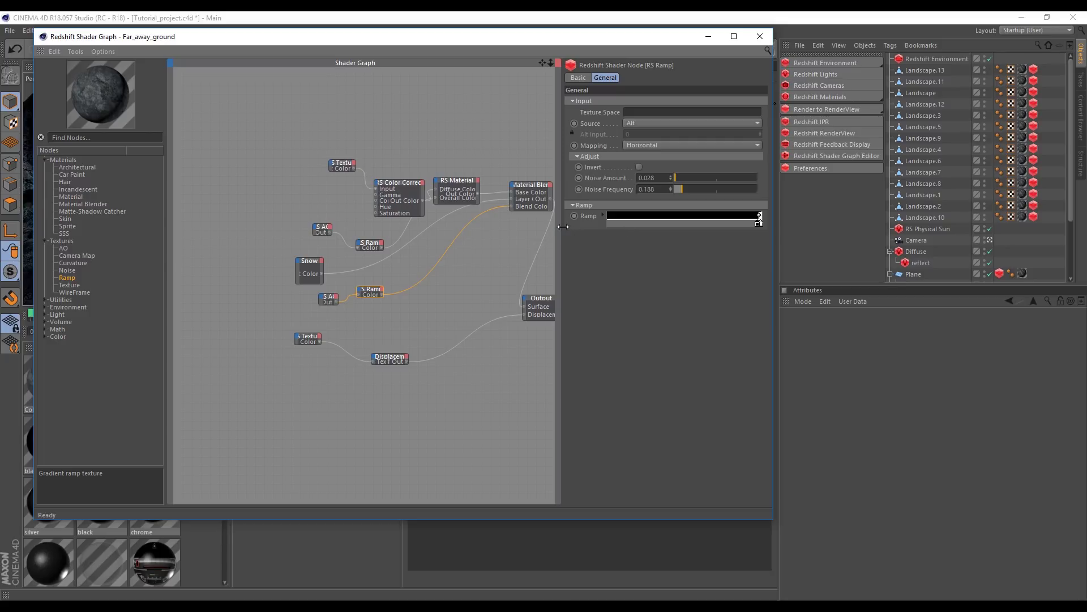
left_click_drag(563, 226, 320, 227)
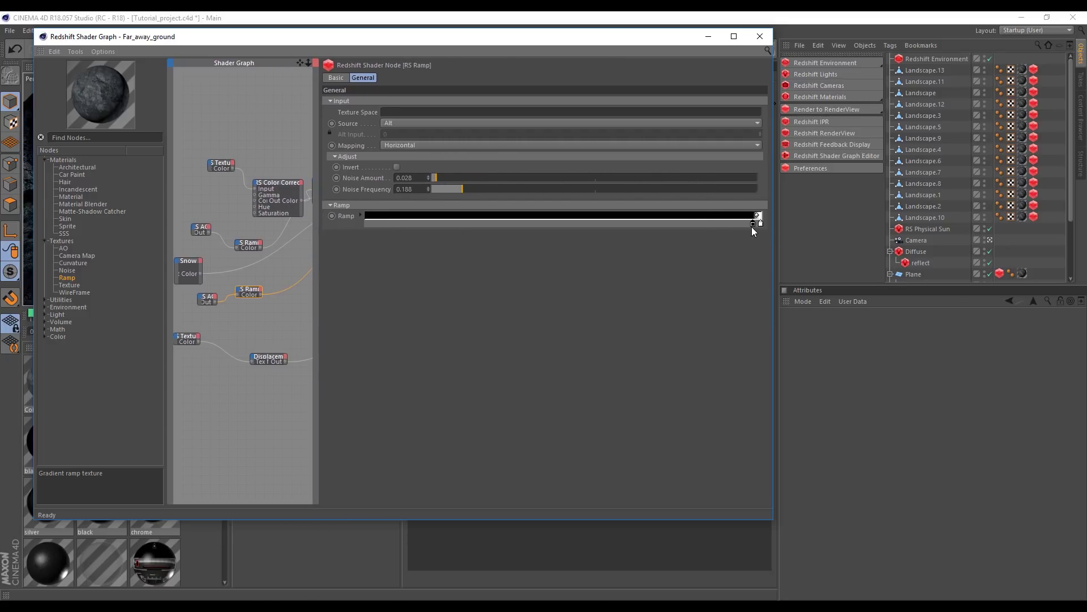
left_click_drag(753, 224, 755, 226)
Close the shader graph, save Tutorial_project.c4d and start the Redshift IPR preview
left_click(708, 37)
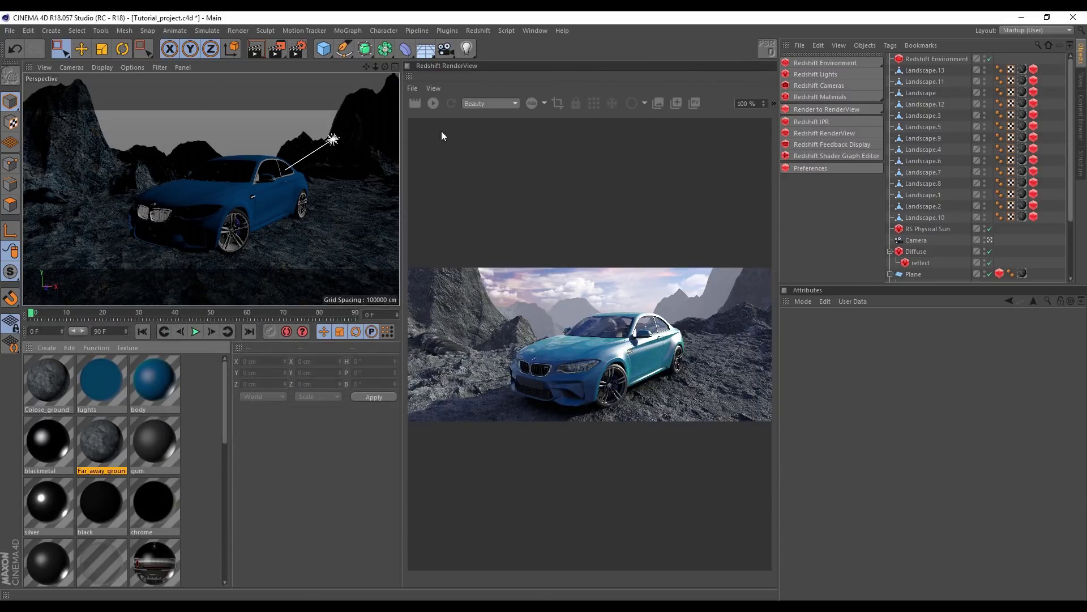
key("ctrl+s")
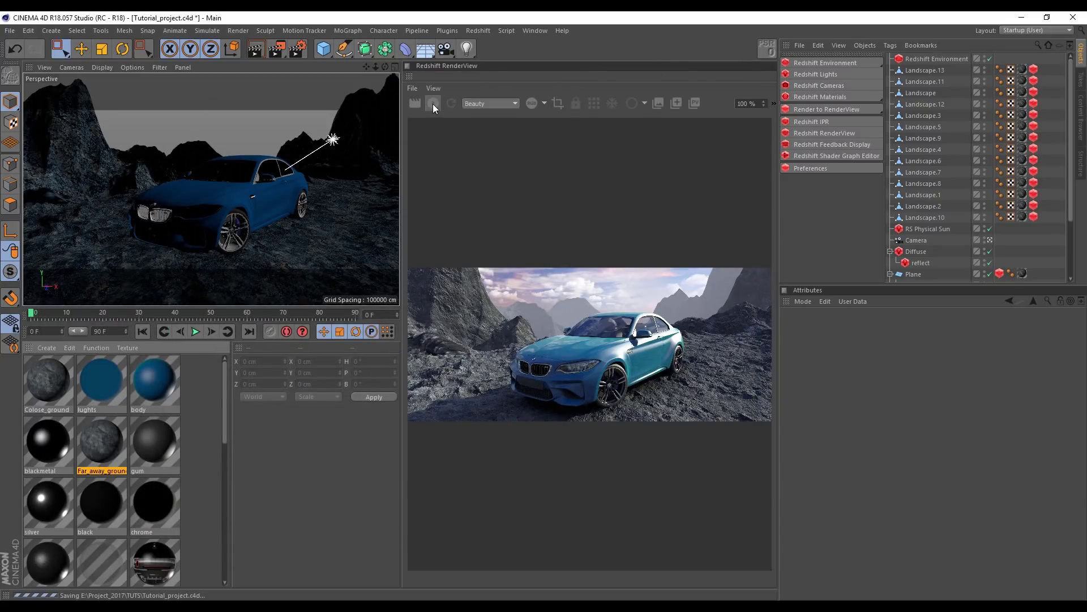
left_click(433, 104)
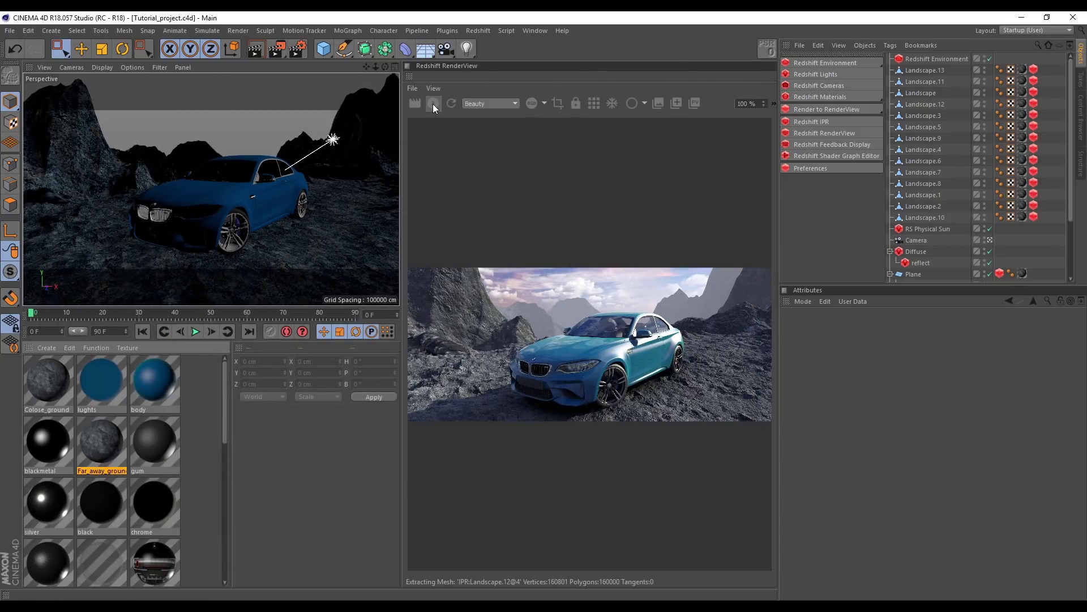
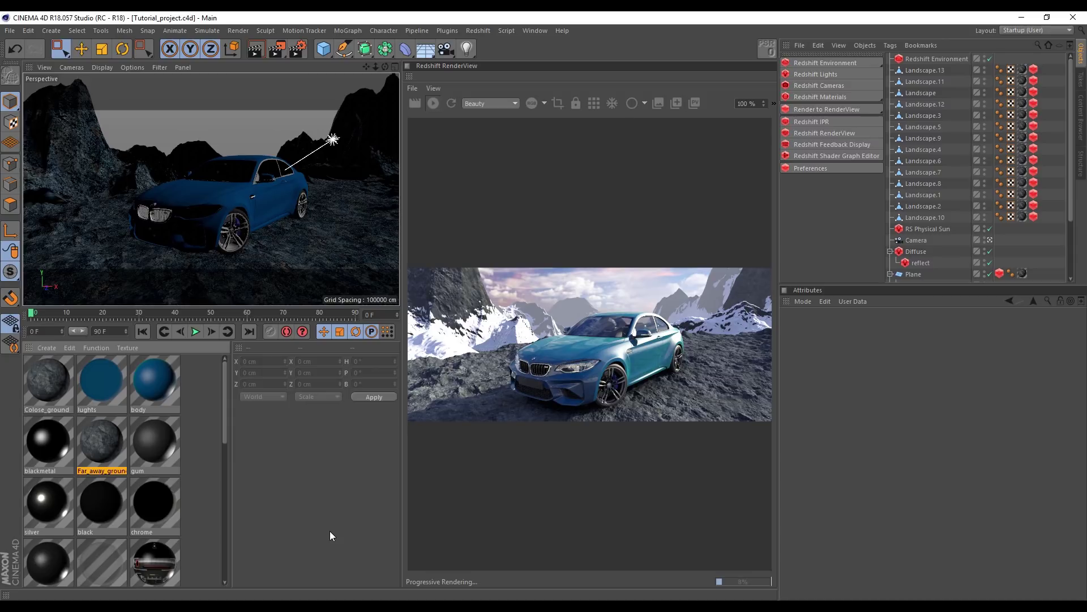
Turn off Geometry Override on the Redshift Object tags of all 14 Landscape objects
left_click(314, 588)
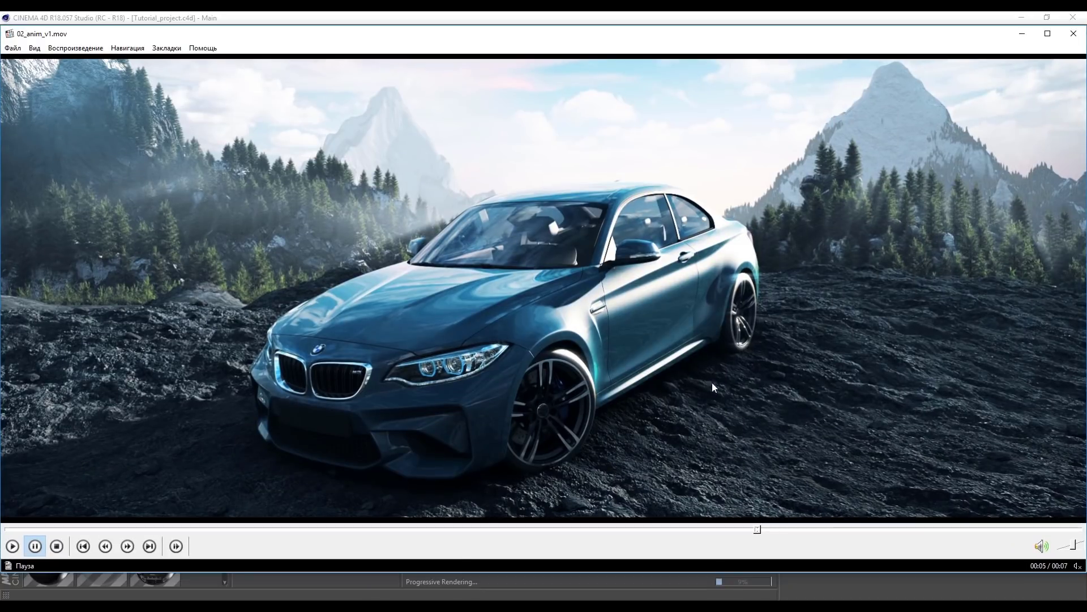
left_click(311, 594)
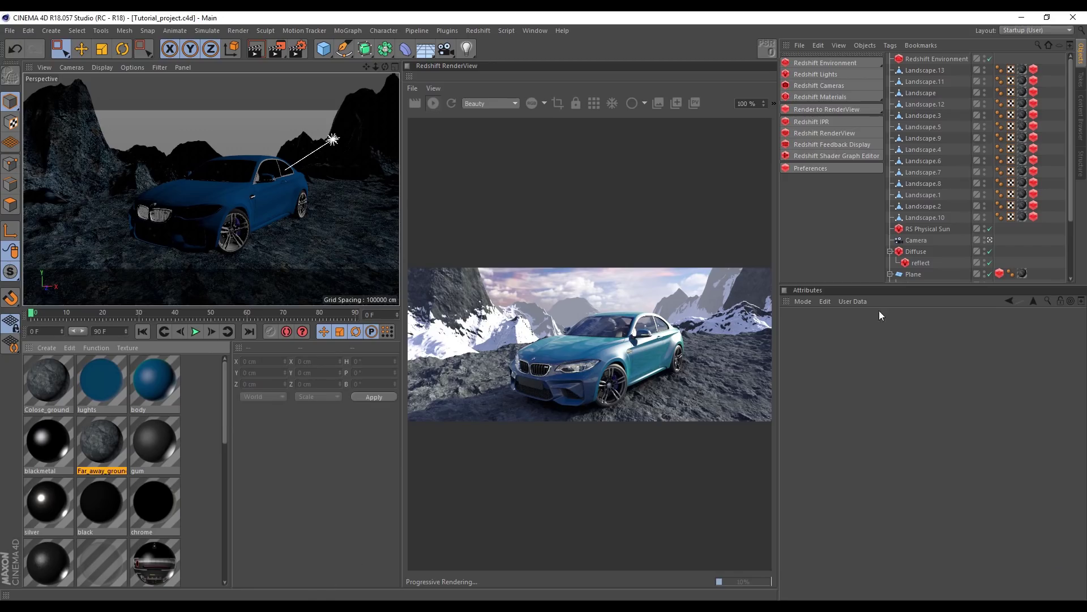
left_click_drag(931, 283, 931, 400)
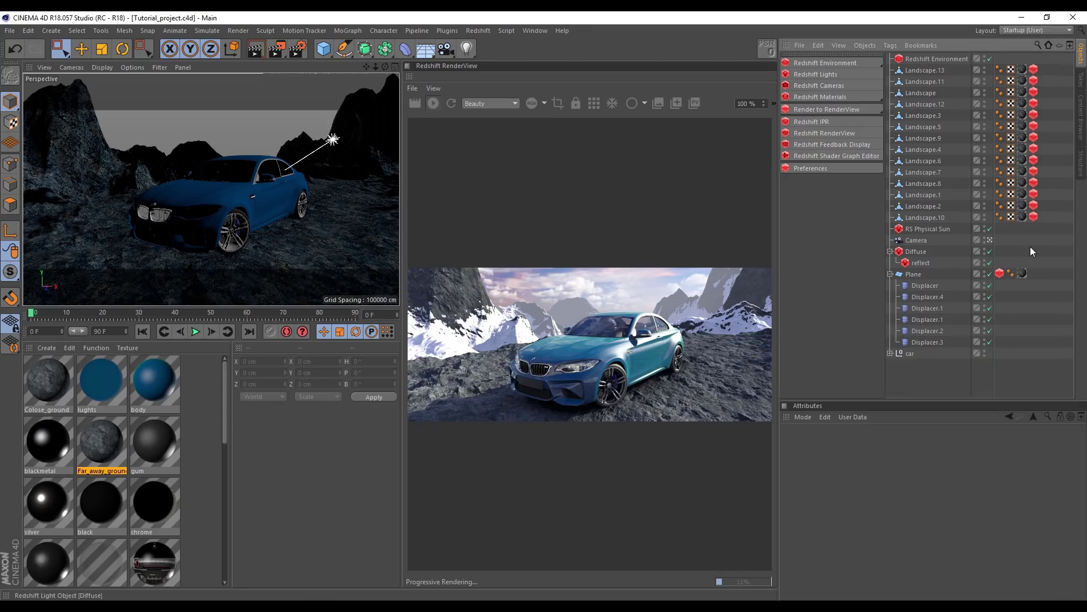
left_click_drag(1039, 88, 1039, 65)
left_click(824, 467)
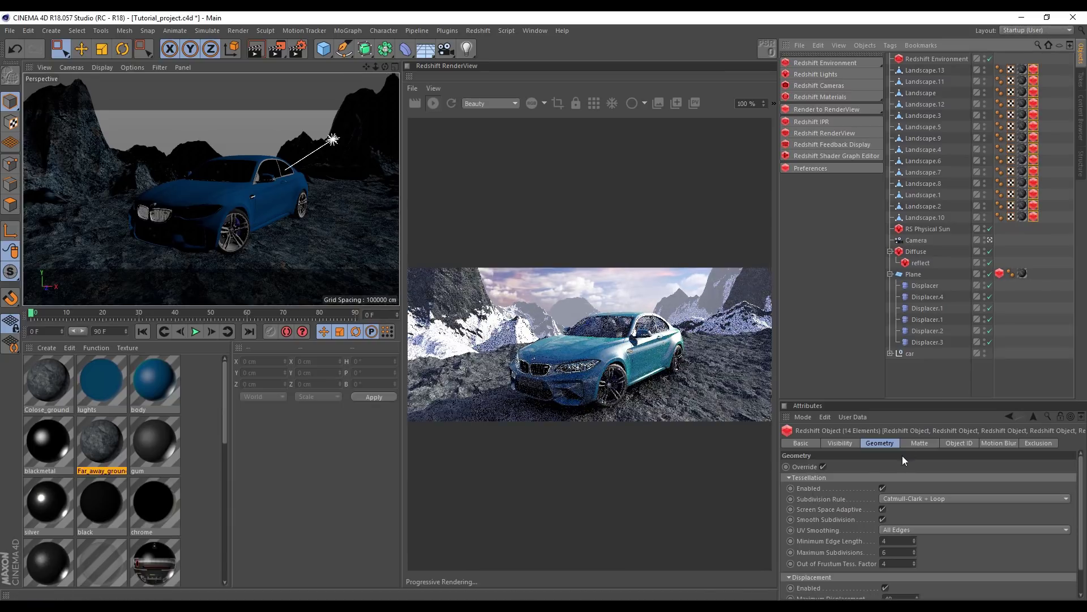
left_click(822, 466)
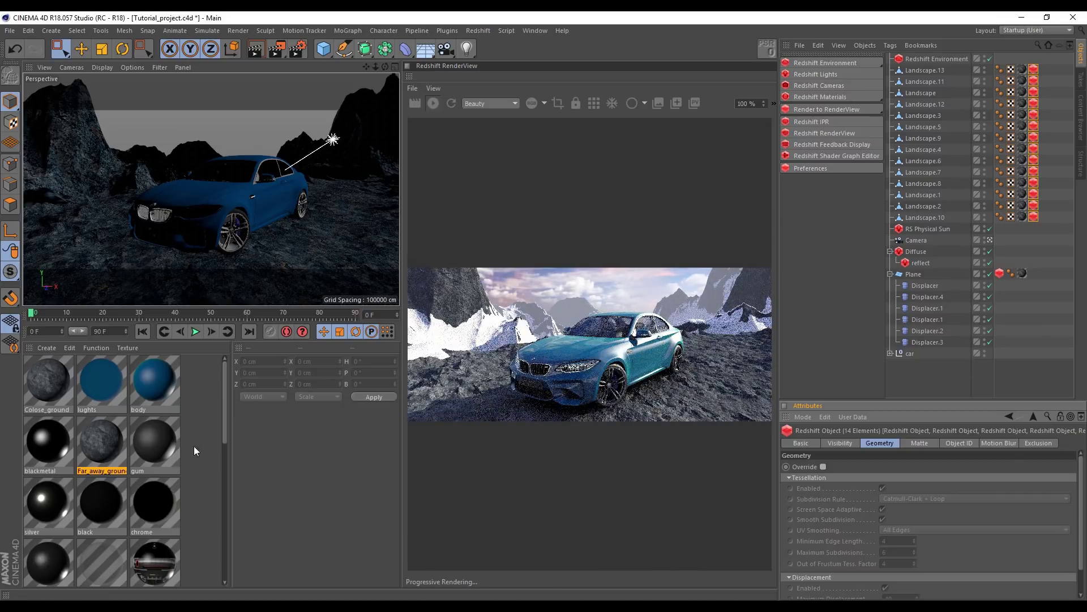
Open the Far_away_ground shader graph and fit its window beside the render
double_click(106, 440)
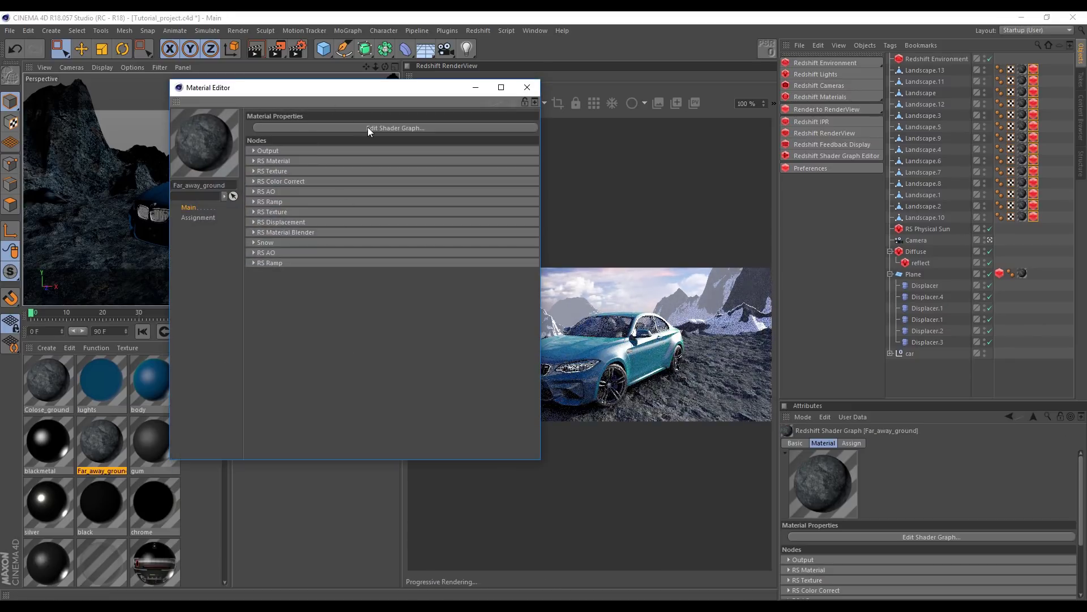
left_click(368, 127)
left_click_drag(184, 36, 199, 189)
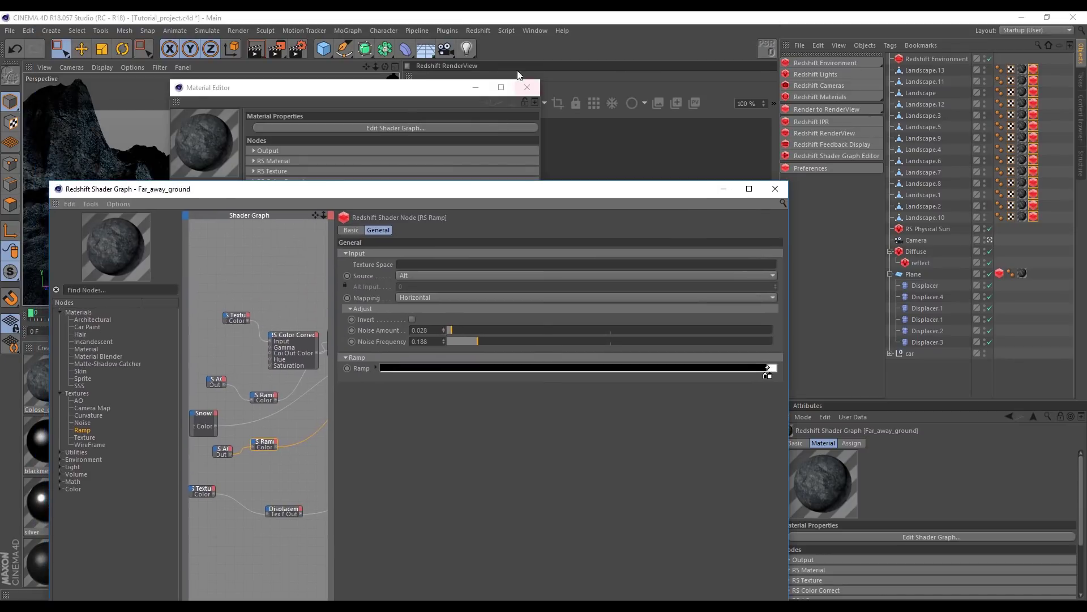
left_click_drag(50, 181, 329, 310)
mouse_move(474, 317)
left_mouse_down()
mouse_move(164, 131)
mouse_move(156, 98)
left_mouse_up()
left_click_drag(477, 238, 387, 237)
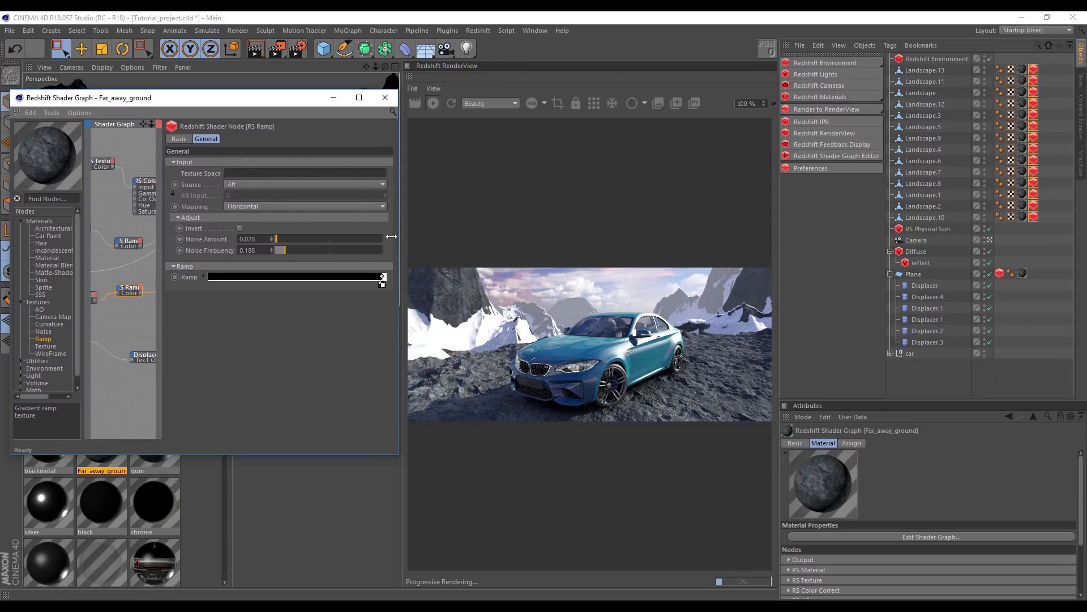
Shift the RS Ramp knots until the ramp is almost black, with Noise Amount about 0.03
left_click(368, 285)
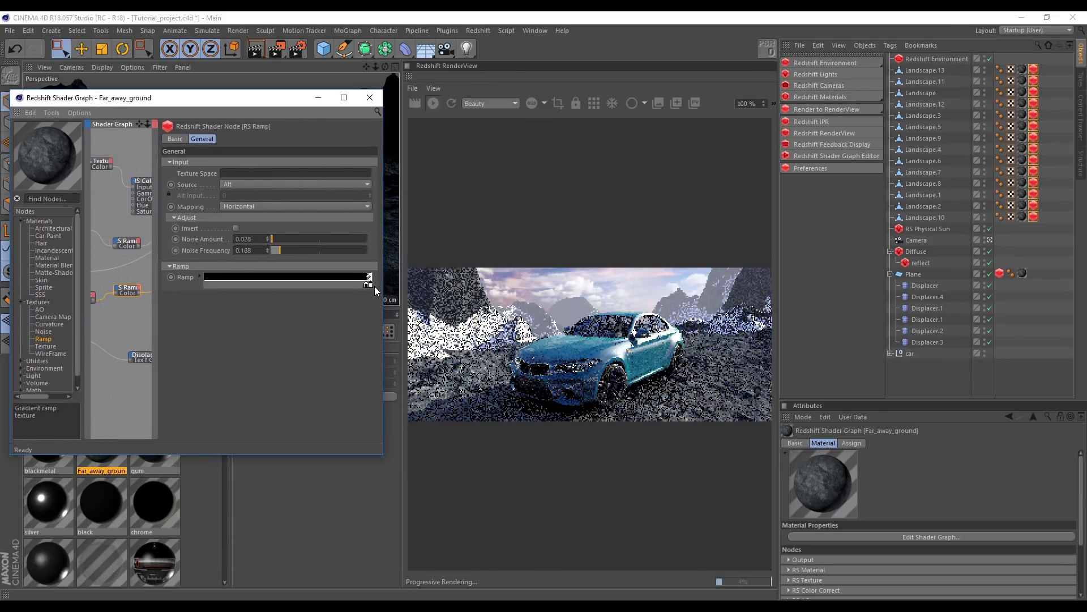
left_click_drag(368, 285, 313, 286)
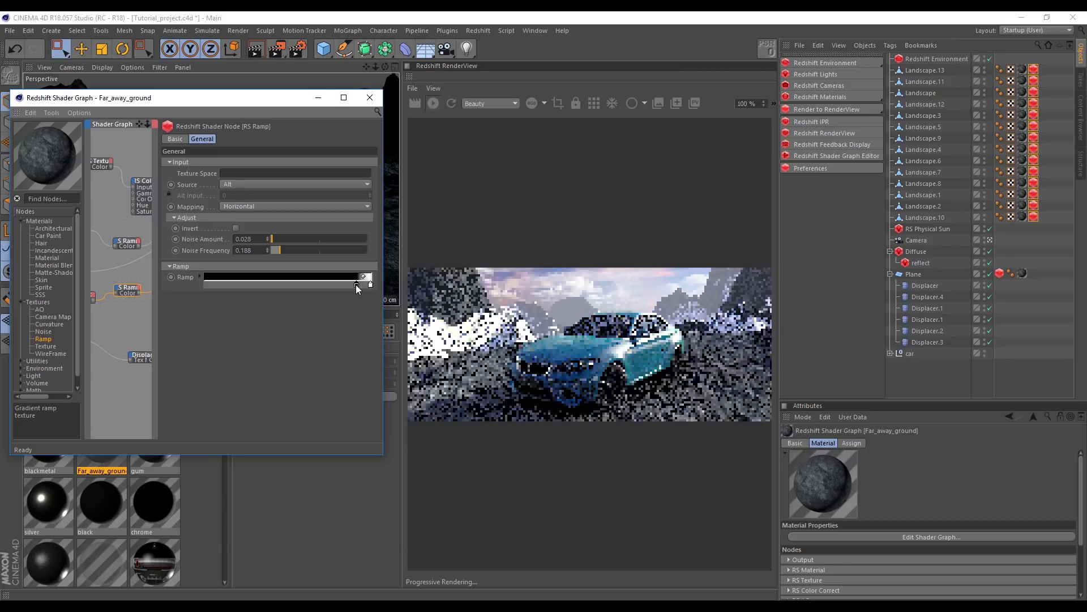
mouse_move(371, 285)
left_mouse_down()
mouse_move(320, 286)
mouse_move(385, 290)
left_mouse_up()
left_click_drag(310, 285, 365, 285)
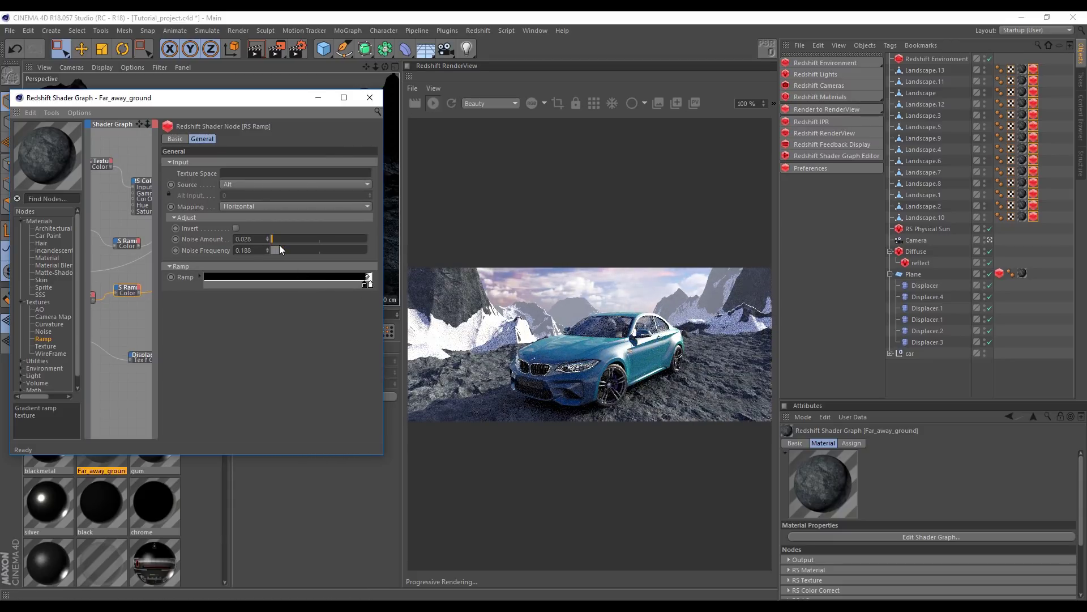
left_click_drag(269, 240, 272, 239)
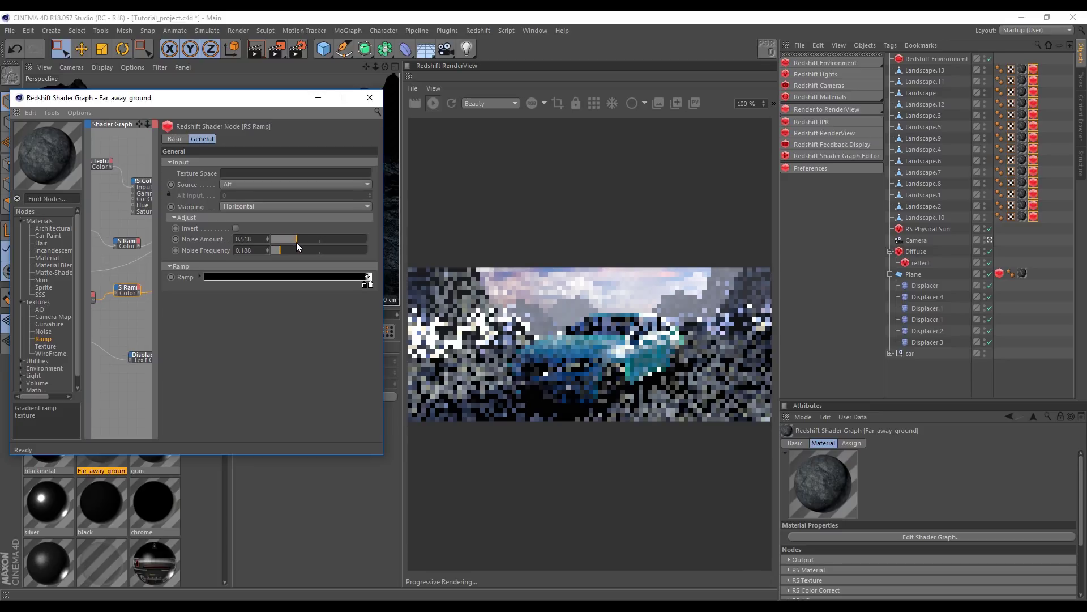
left_click_drag(297, 243, 269, 236)
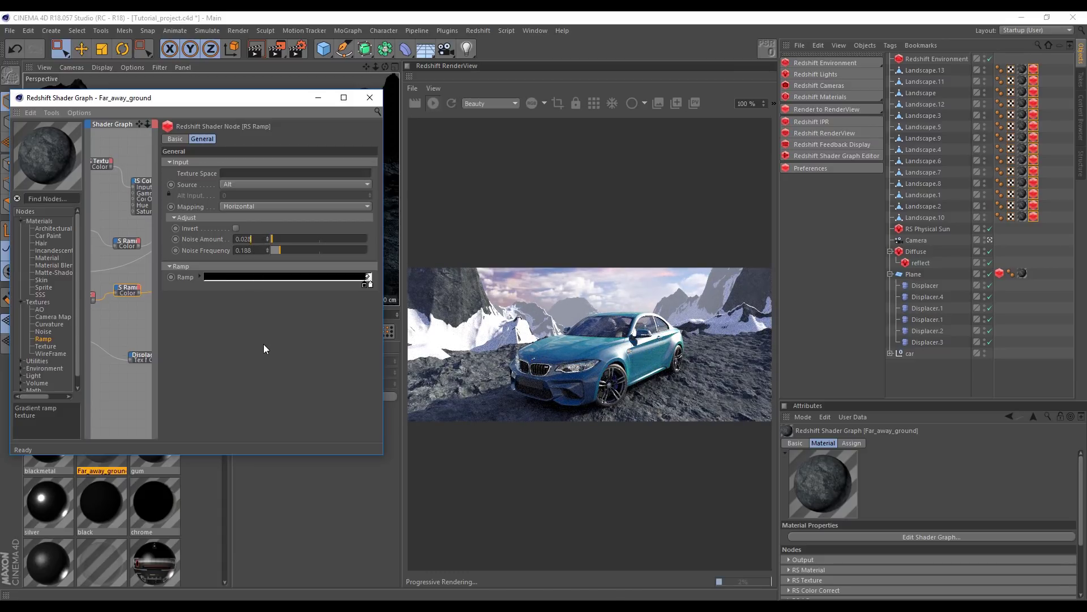
Enable Invert Normal on the Far_away_ground RS AO node
left_click_drag(158, 321, 180, 320)
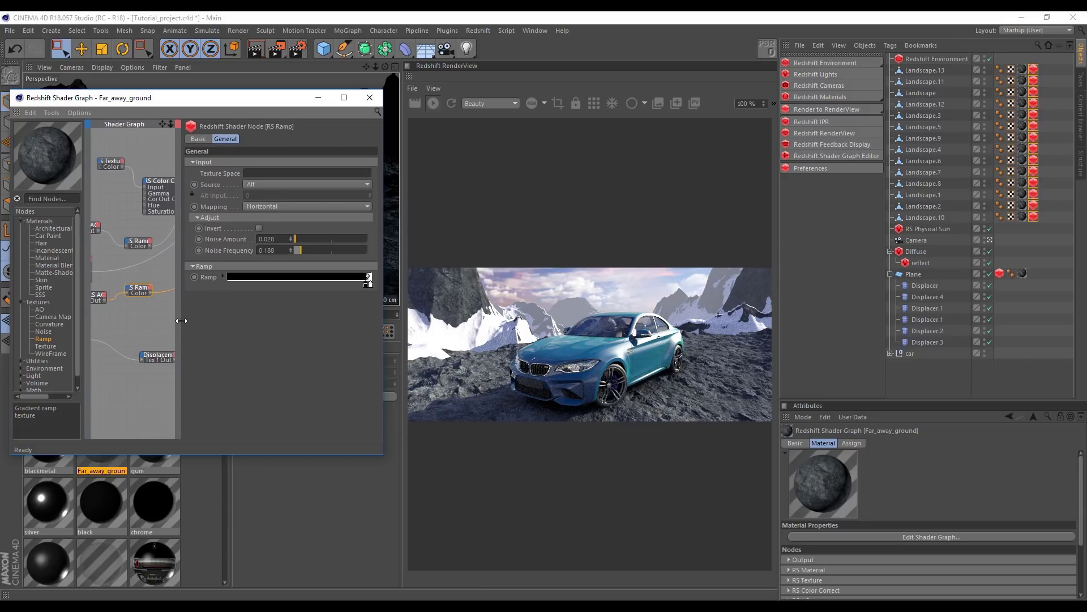
left_click(97, 296)
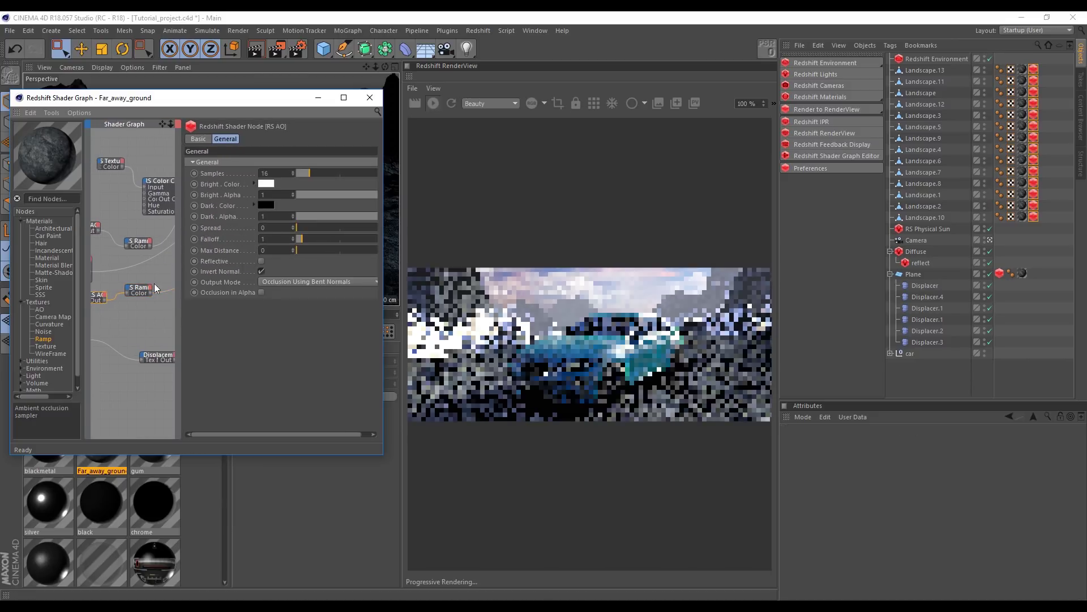
left_click(262, 272)
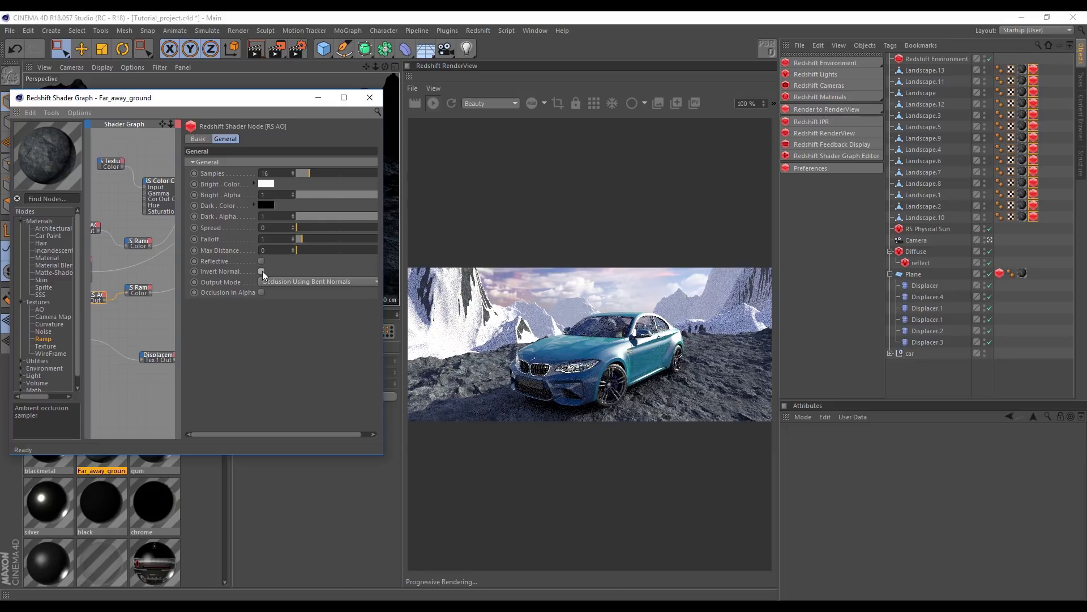
left_click(260, 261)
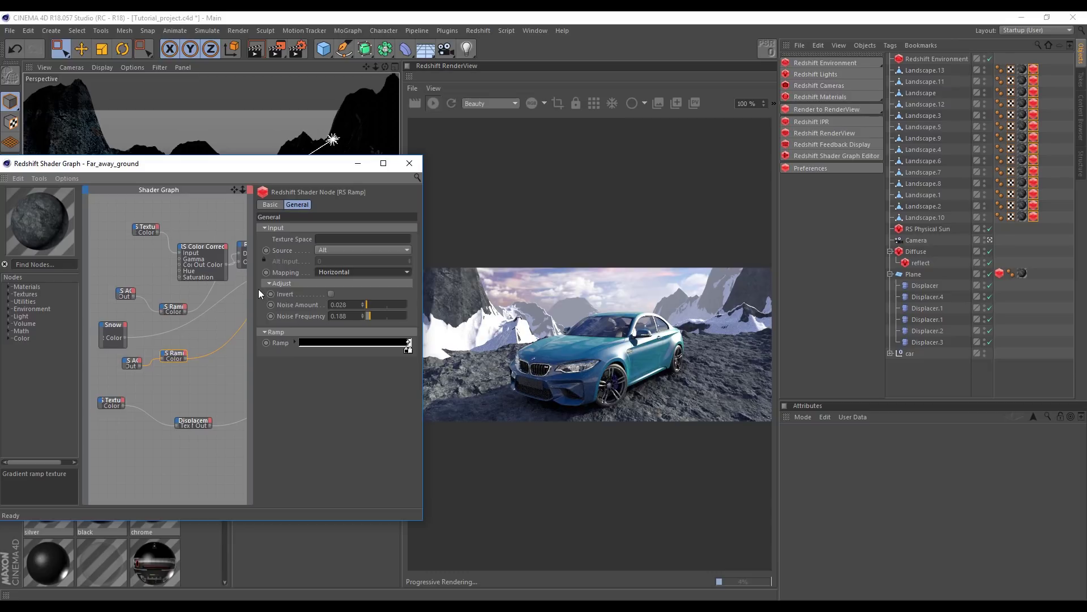
Enable Invert on the RS Ramp node's snow mask
left_click_drag(255, 289, 259, 289)
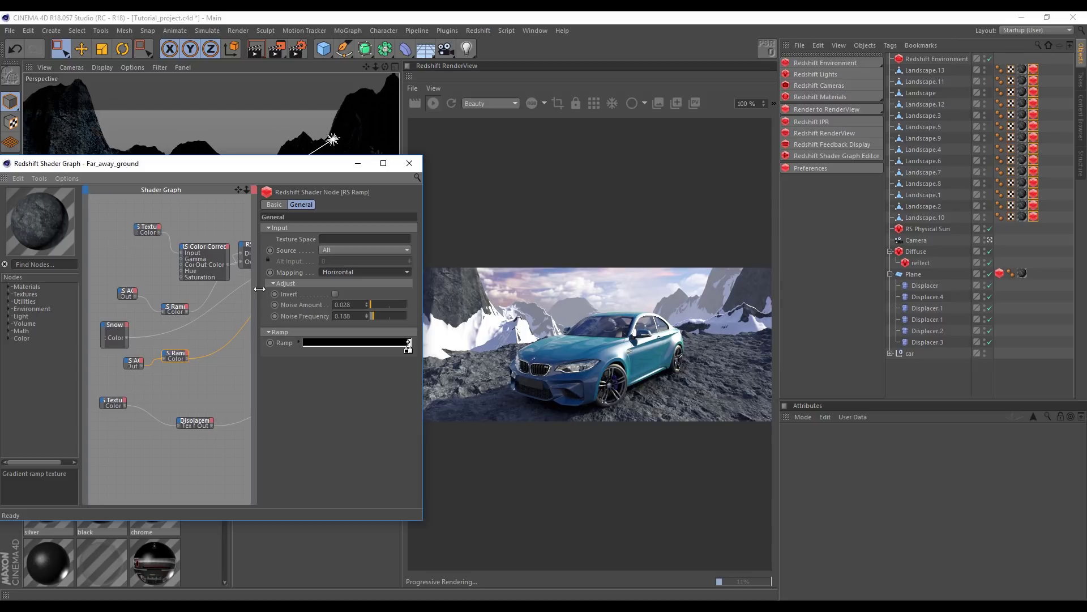
left_click(334, 294)
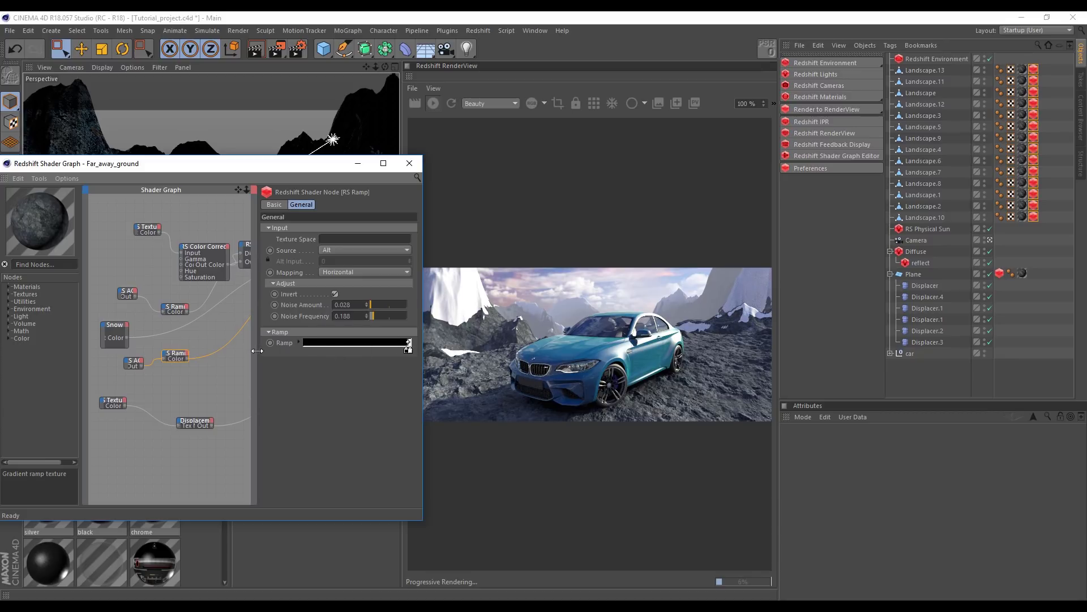
left_click_drag(260, 350, 144, 352)
Move the black ramp knot beside the white one and raise the Noise Frequency
mouse_move(405, 350)
left_mouse_down()
mouse_move(411, 356)
mouse_move(396, 351)
left_mouse_up()
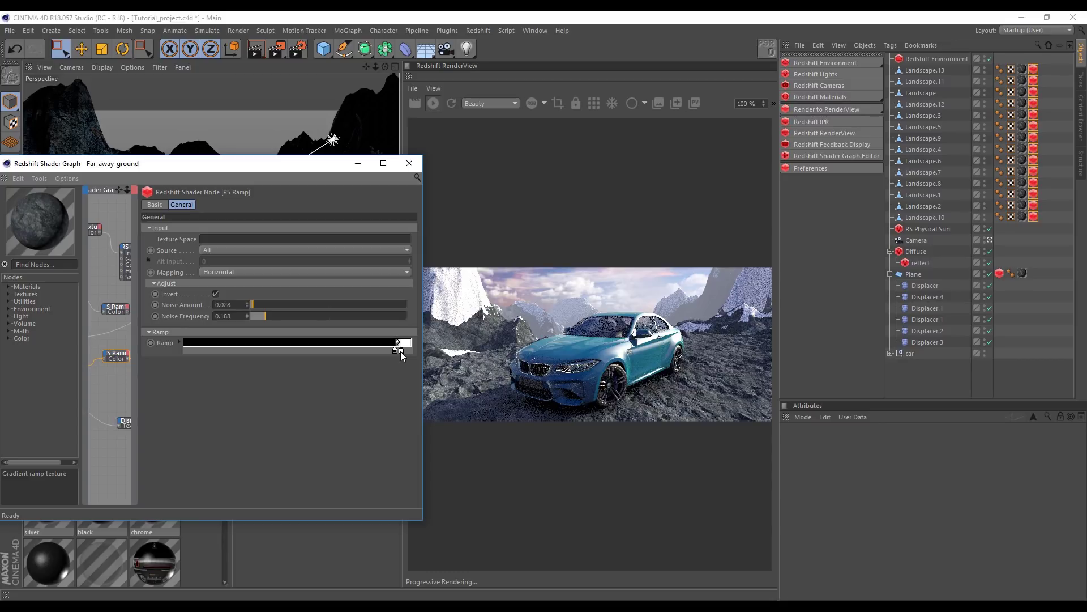
left_click_drag(400, 351, 334, 350)
mouse_move(410, 351)
left_mouse_down()
mouse_move(347, 351)
mouse_move(404, 350)
left_mouse_up()
left_click_drag(328, 350, 404, 356)
mouse_move(264, 314)
left_mouse_down()
mouse_move(282, 318)
mouse_move(263, 322)
mouse_move(283, 302)
mouse_move(341, 304)
mouse_move(236, 304)
mouse_move(305, 316)
mouse_move(290, 307)
mouse_move(372, 311)
mouse_move(289, 303)
left_mouse_up()
Fine-tune the RS Ramp Noise Frequency, trying values from about 0.79 to 1.59, and save
mouse_move(353, 318)
left_mouse_down()
mouse_move(311, 317)
mouse_move(354, 318)
mouse_move(334, 320)
left_mouse_up()
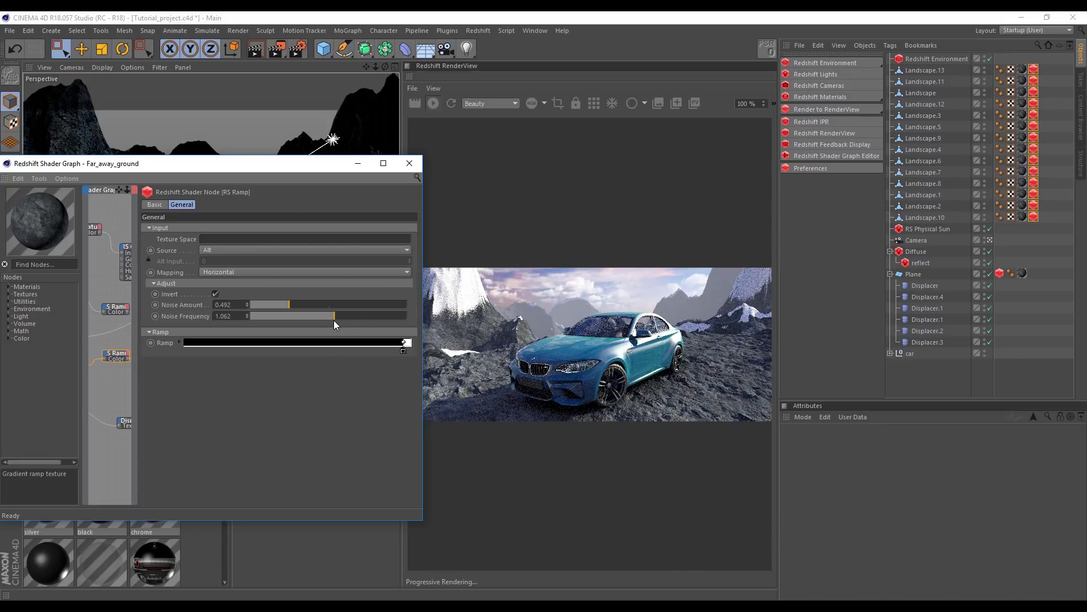
mouse_move(335, 320)
left_mouse_down()
mouse_move(311, 322)
mouse_move(375, 316)
mouse_move(276, 303)
left_mouse_up()
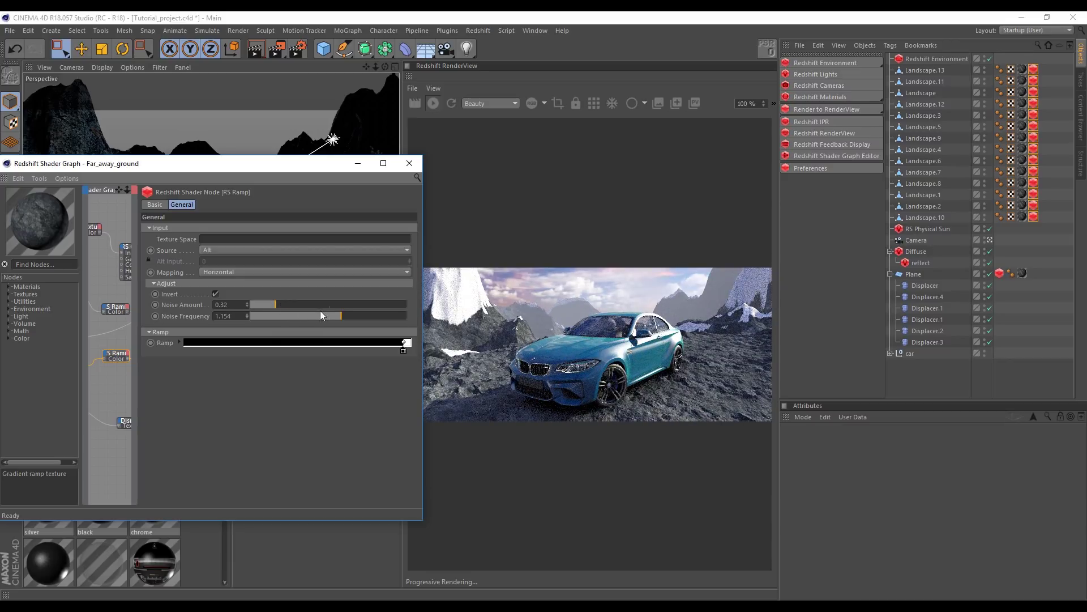
left_click_drag(317, 317, 376, 321)
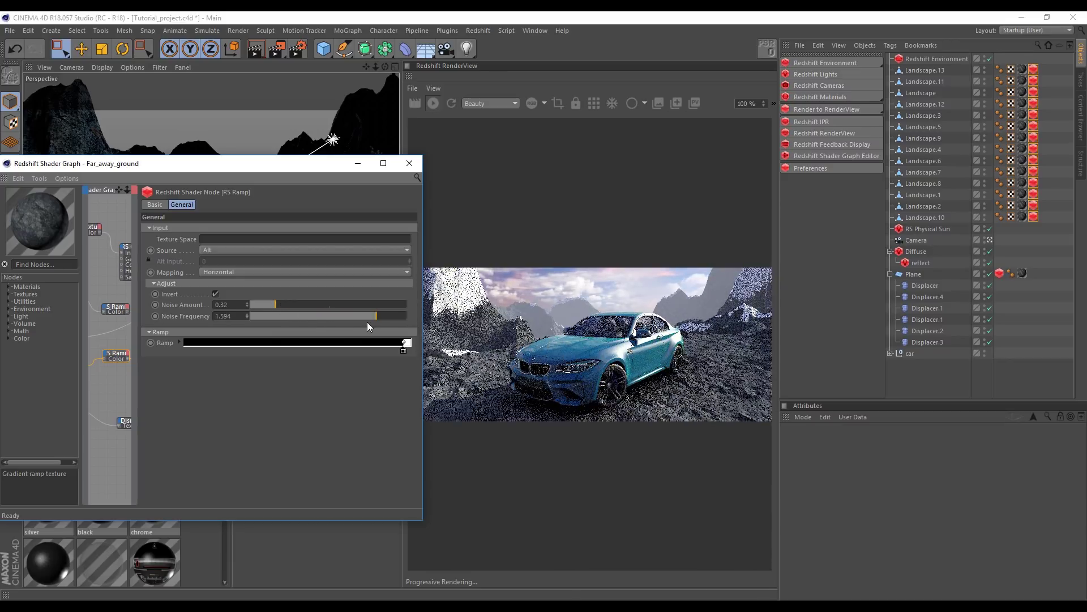
left_click(312, 316)
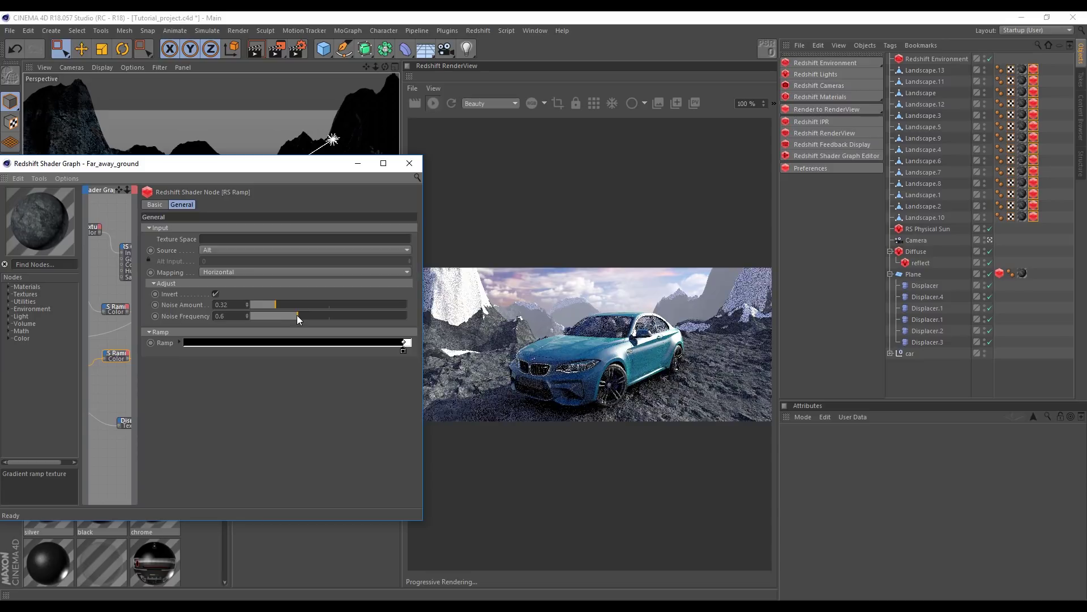
left_click_drag(317, 315, 270, 304)
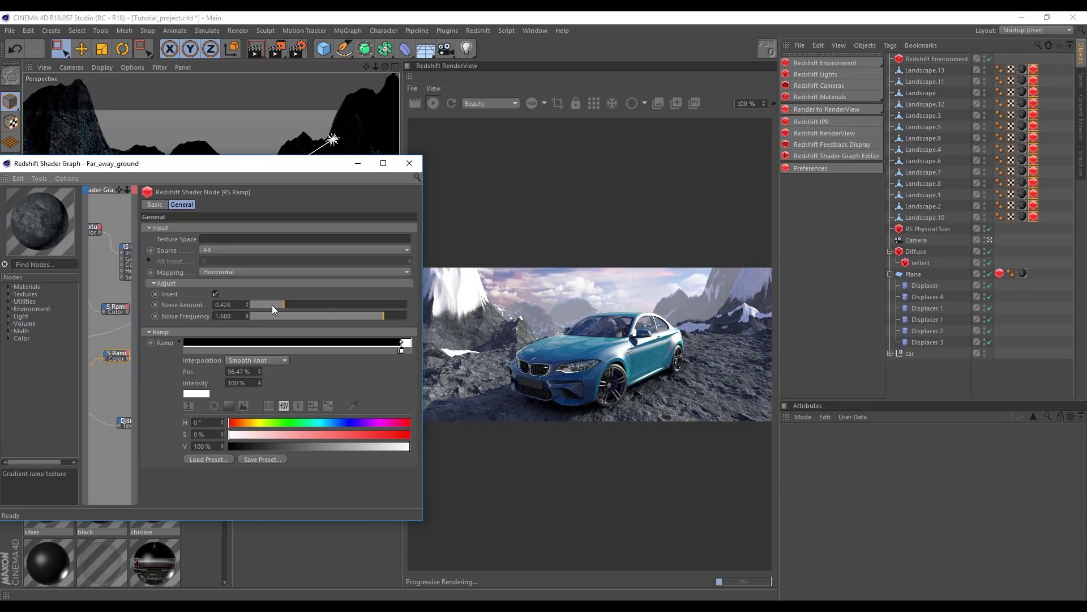
key("ctrl+s")
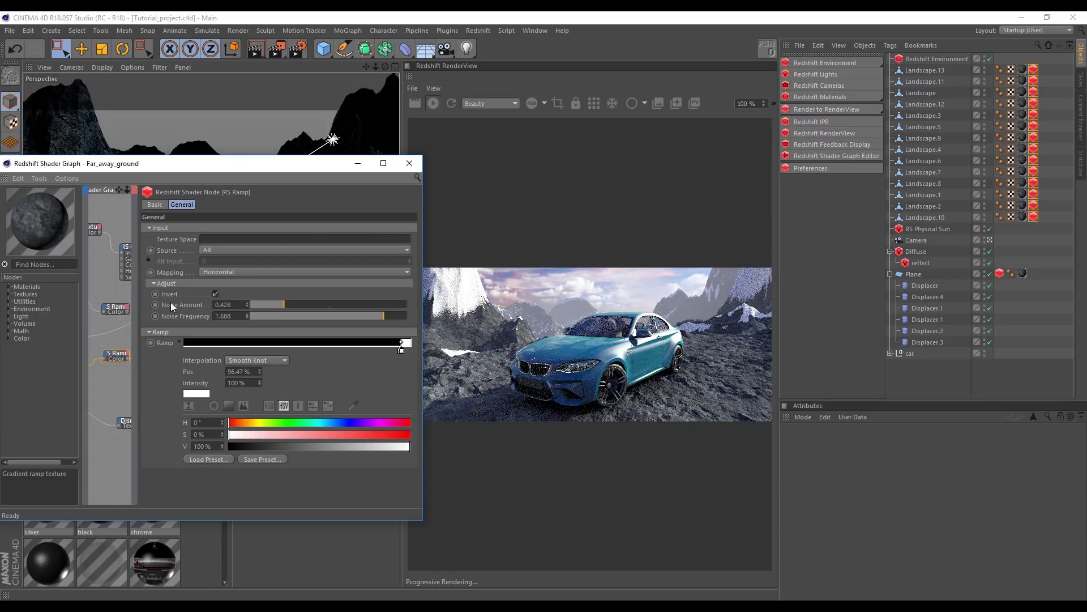
Commit the new Displacement Scale value on the RS Displacement node
left_click_drag(136, 300, 239, 299)
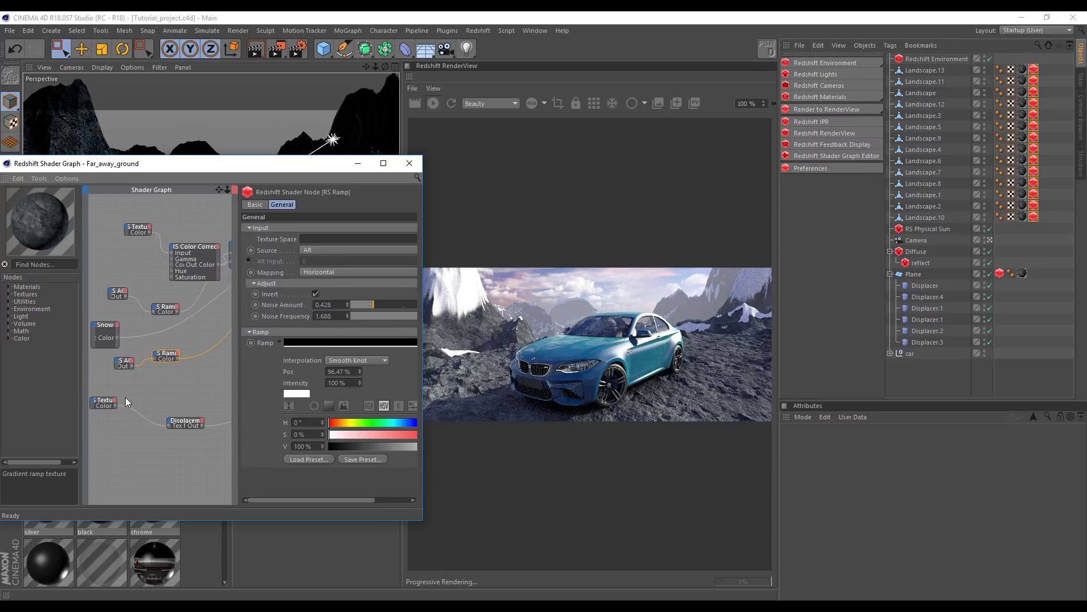
left_click(204, 421)
left_click_drag(237, 363, 208, 368)
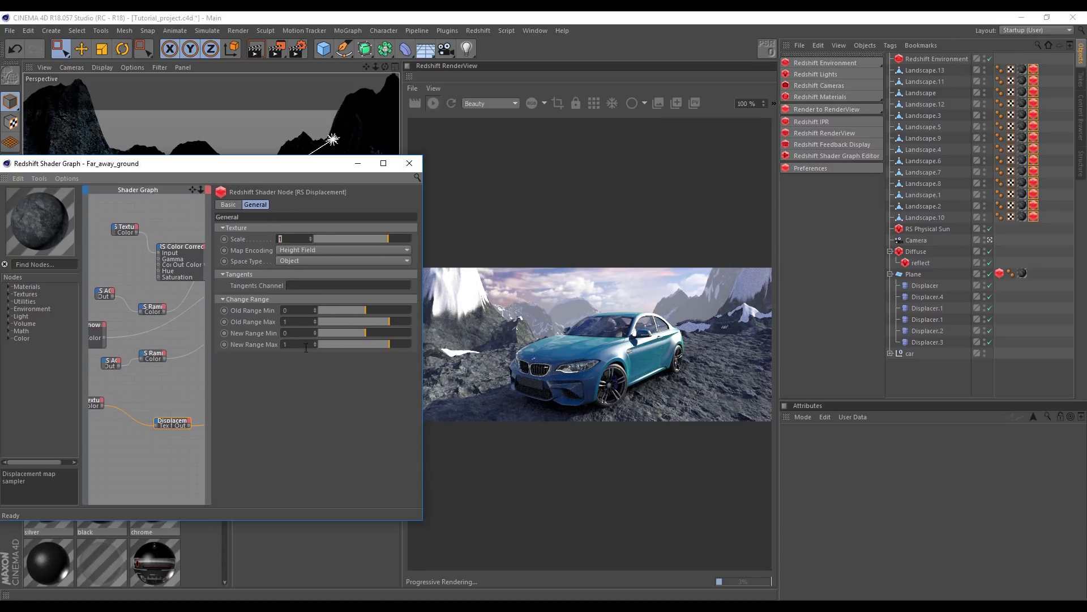
key("Return")
Close the shader graph, stop the IPR, save, and render to the Picture Viewer
left_click(409, 163)
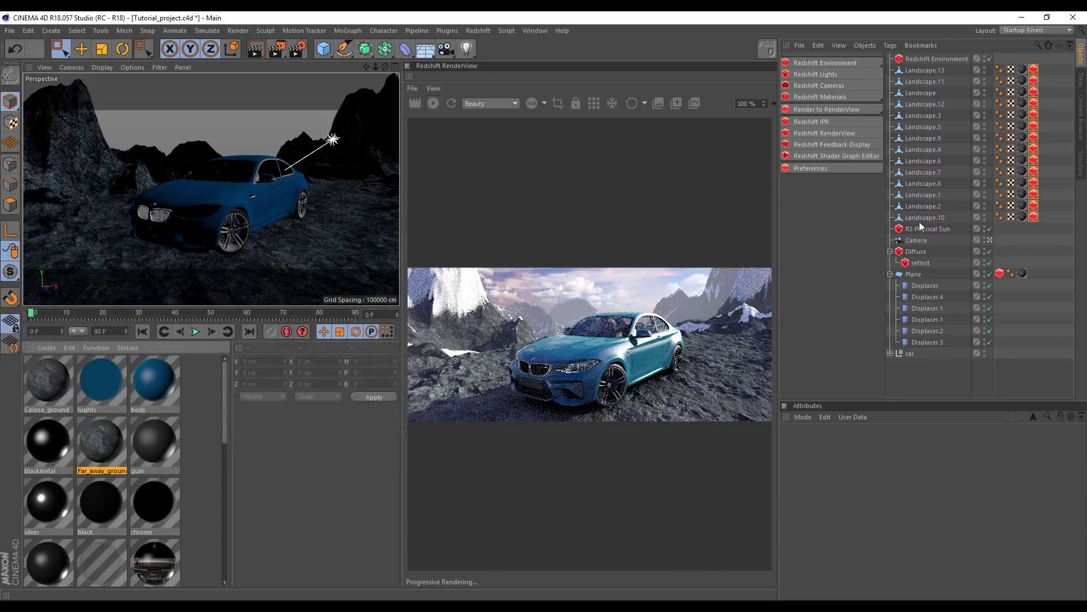
left_click(440, 102)
left_click_drag(1049, 233, 1020, 57)
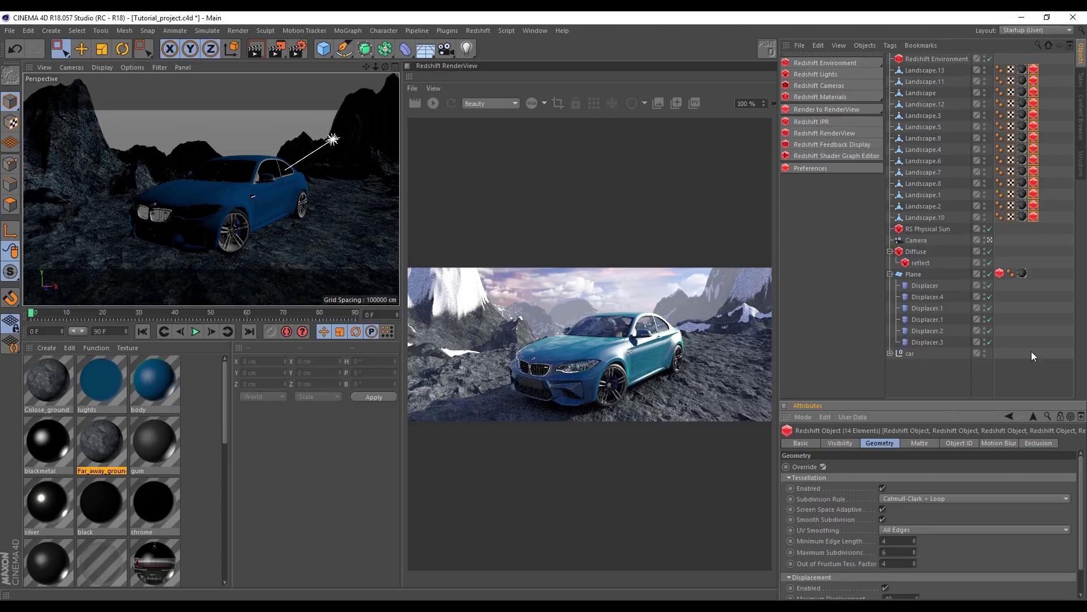
left_click(1019, 340)
key("ctrl+s")
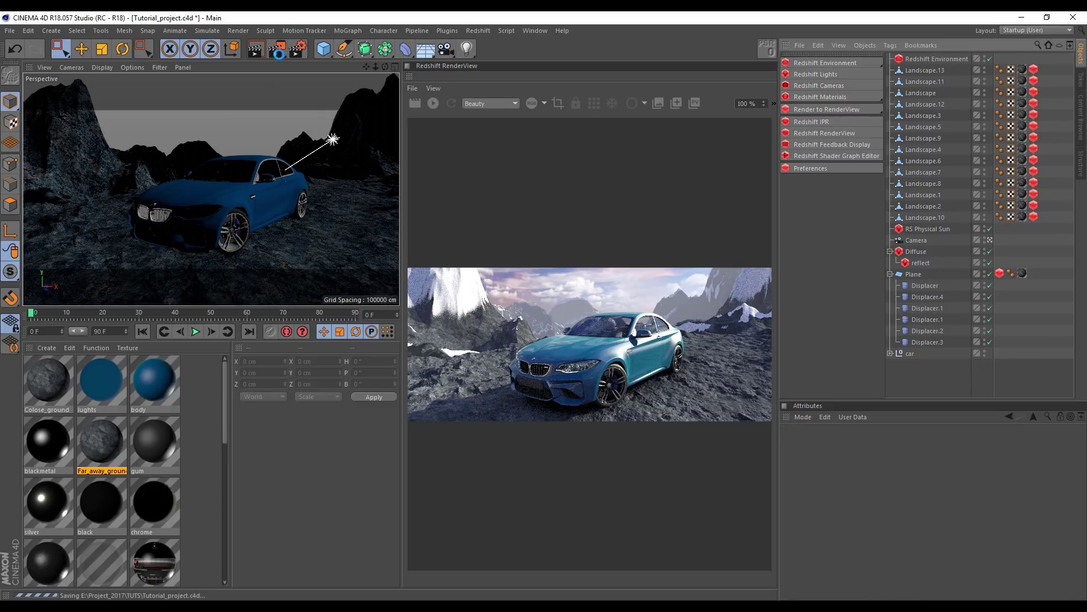
left_click(277, 50)
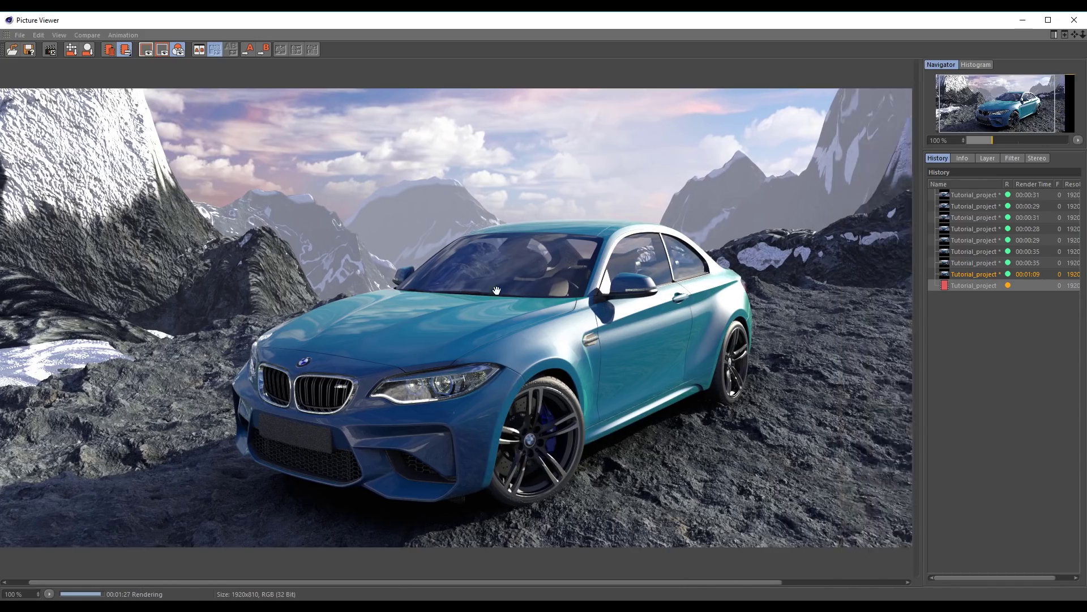
Pan across the finished car-on-mountain render, then close the Picture Viewer
mouse_move(535, 287)
left_mouse_down()
mouse_move(419, 286)
mouse_move(704, 300)
left_mouse_up()
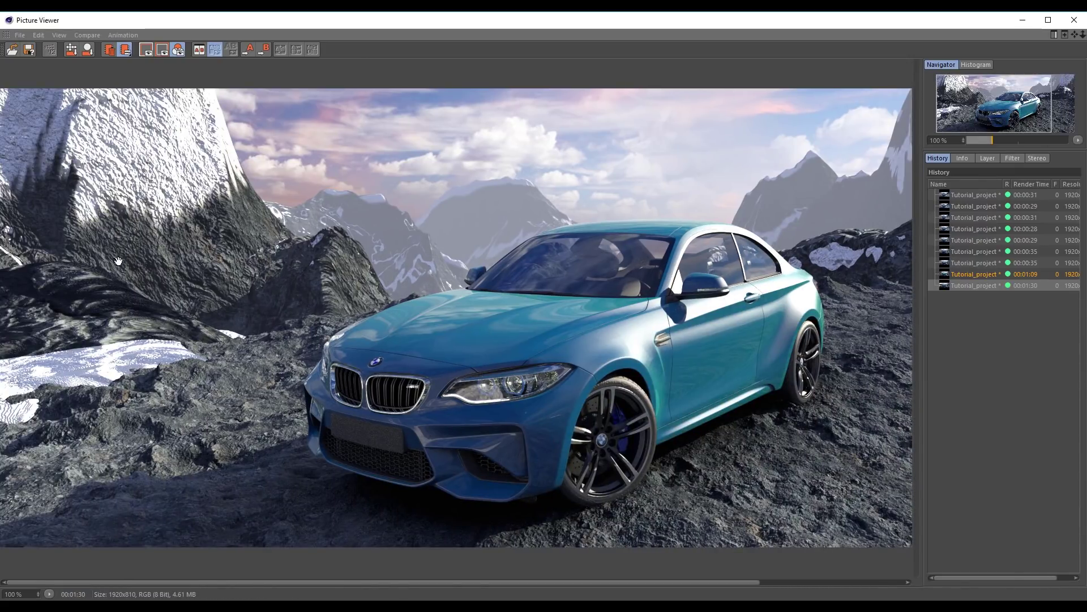
left_click(1074, 21)
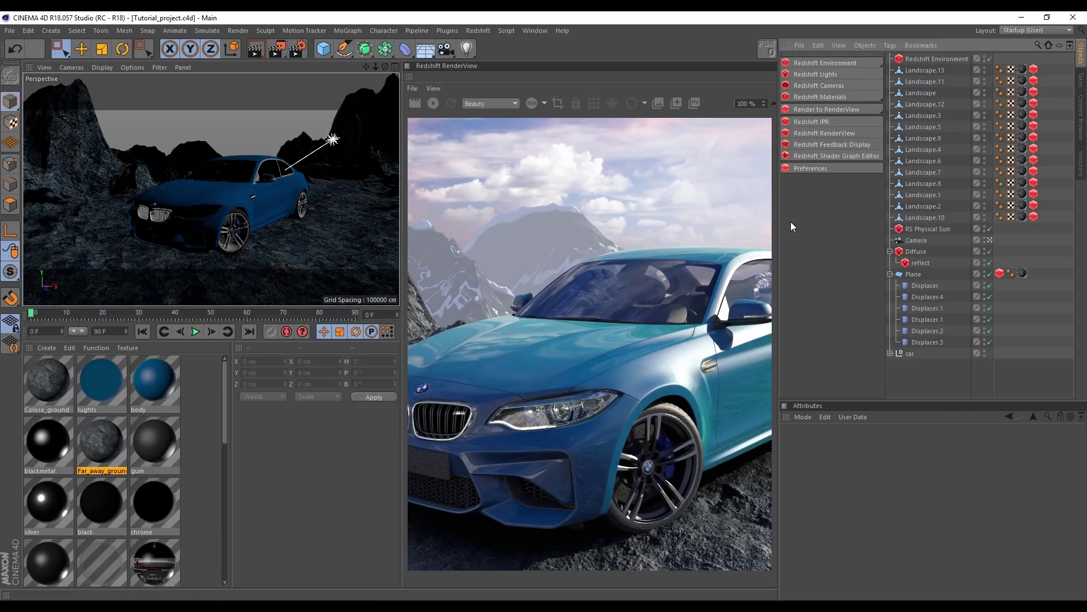
Turn off Enable Auto Bump Mapping on all fourteen landscape Redshift Object tags
left_click_drag(1045, 58, 1007, 235)
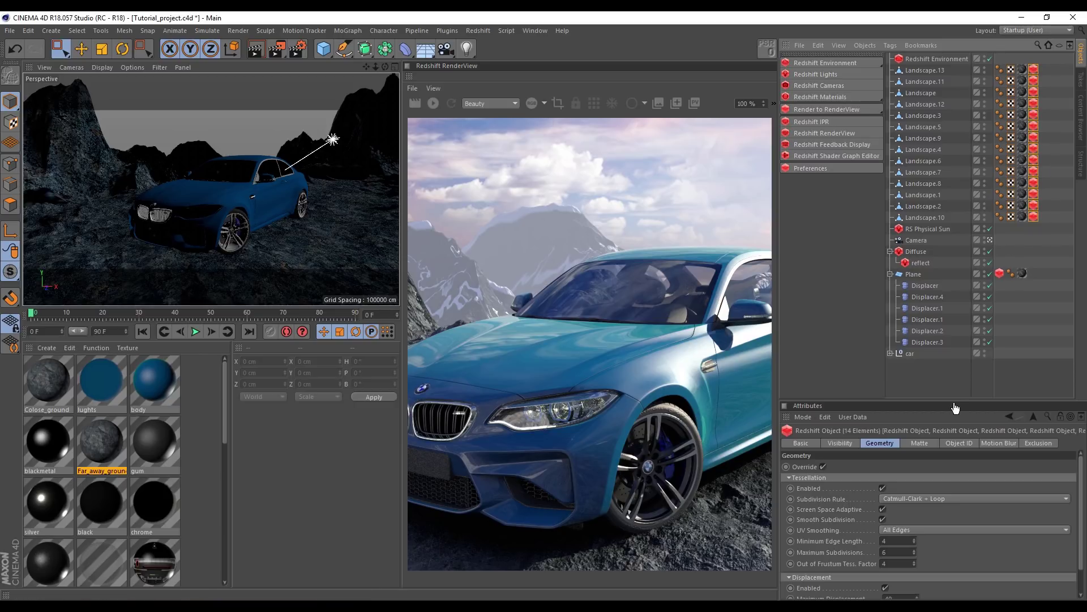
left_click_drag(954, 401, 954, 288)
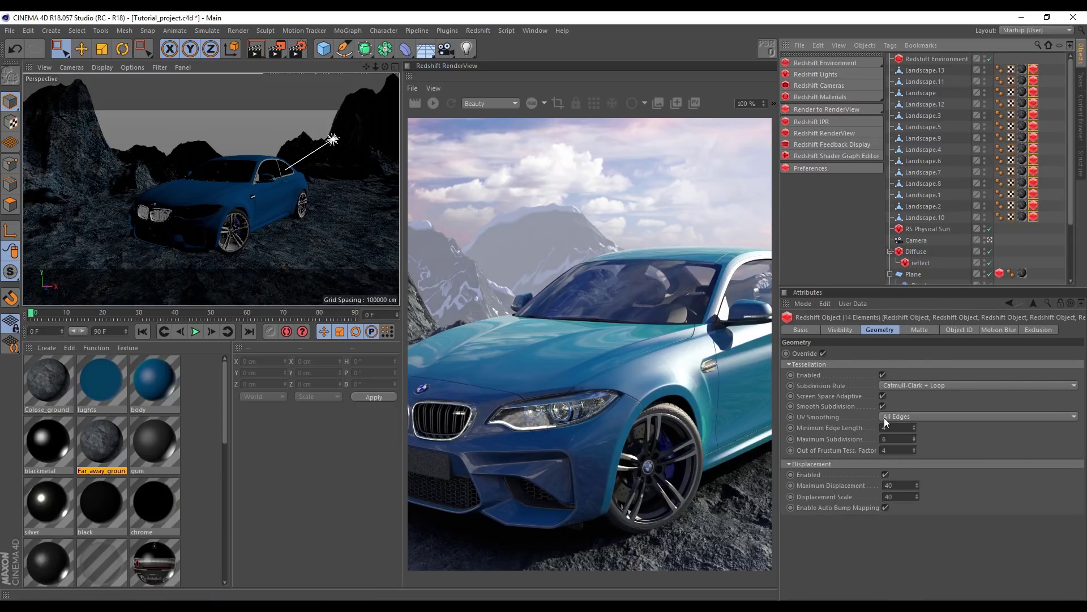
left_click(883, 508)
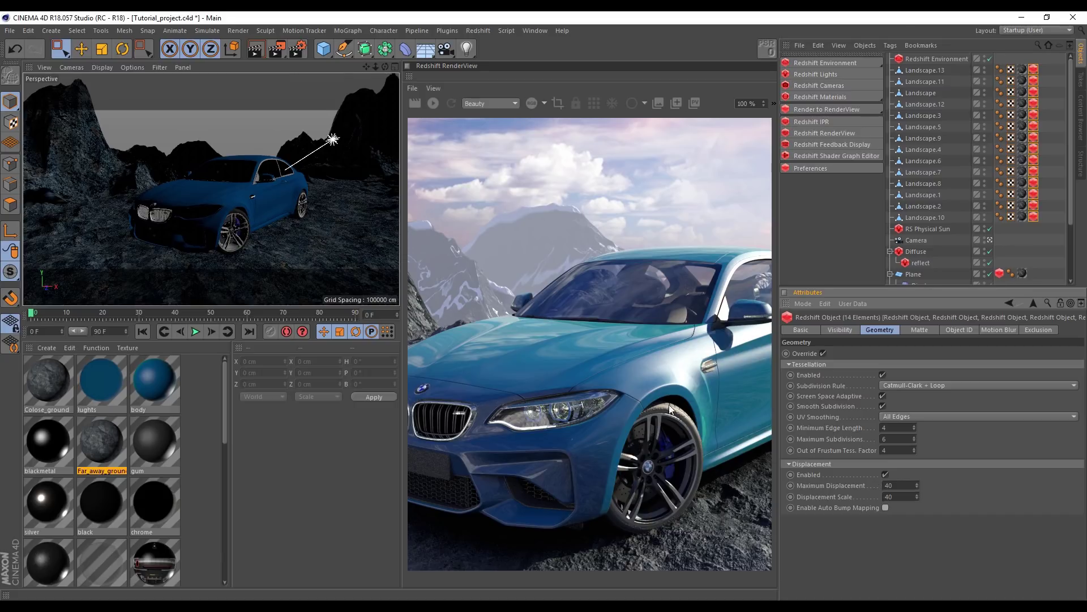
Fit the Redshift render preview to the window
left_click(773, 104)
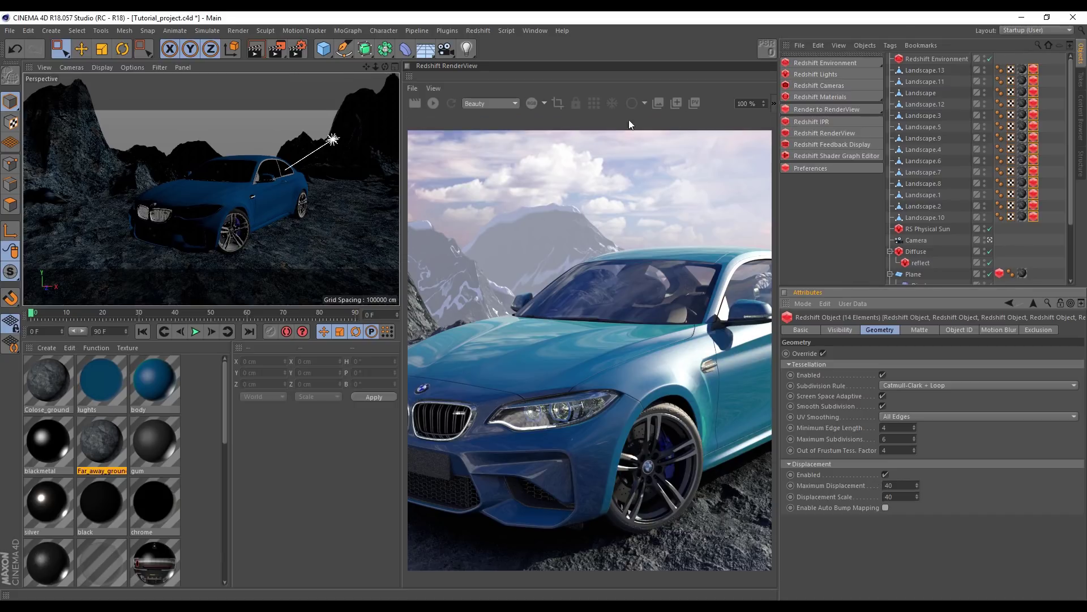
left_click(441, 122)
left_click(419, 139)
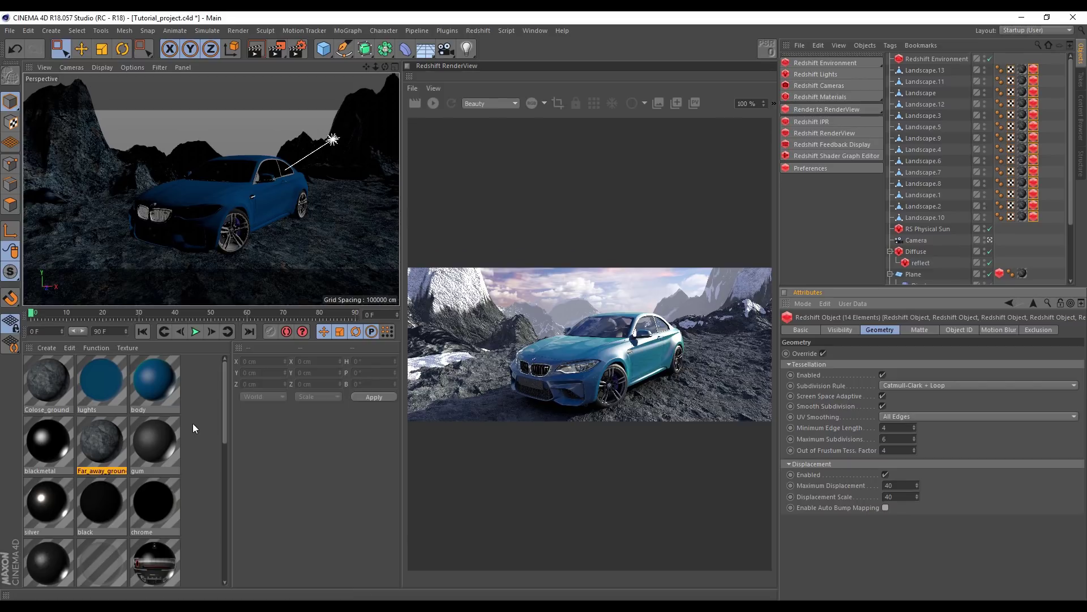
Set the Far_away_ground RS Displacement Scale to 1 and restart the interactive render
double_click(105, 439)
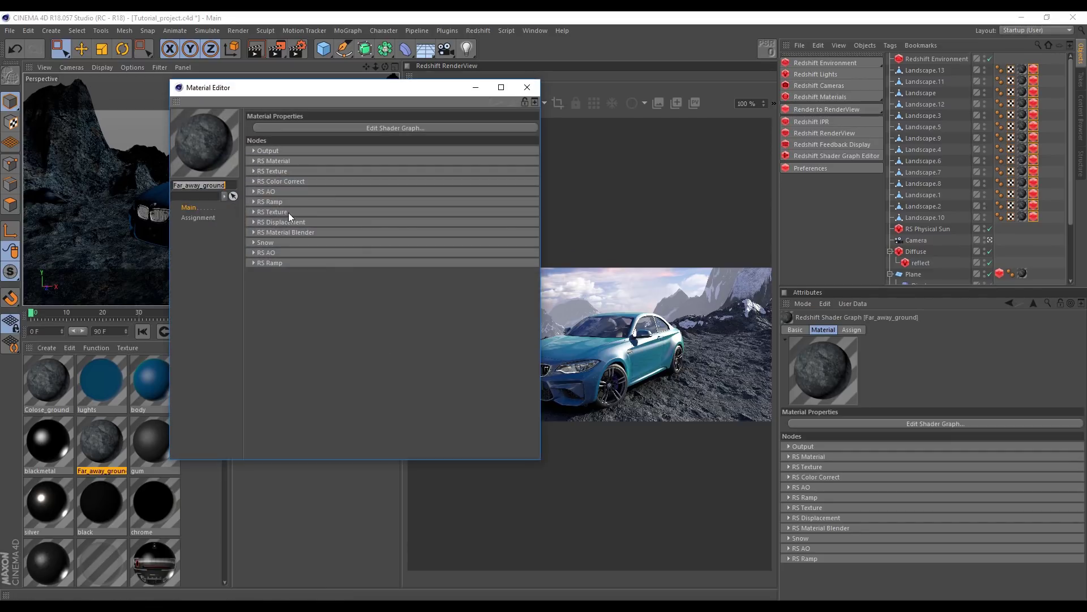
left_click(348, 129)
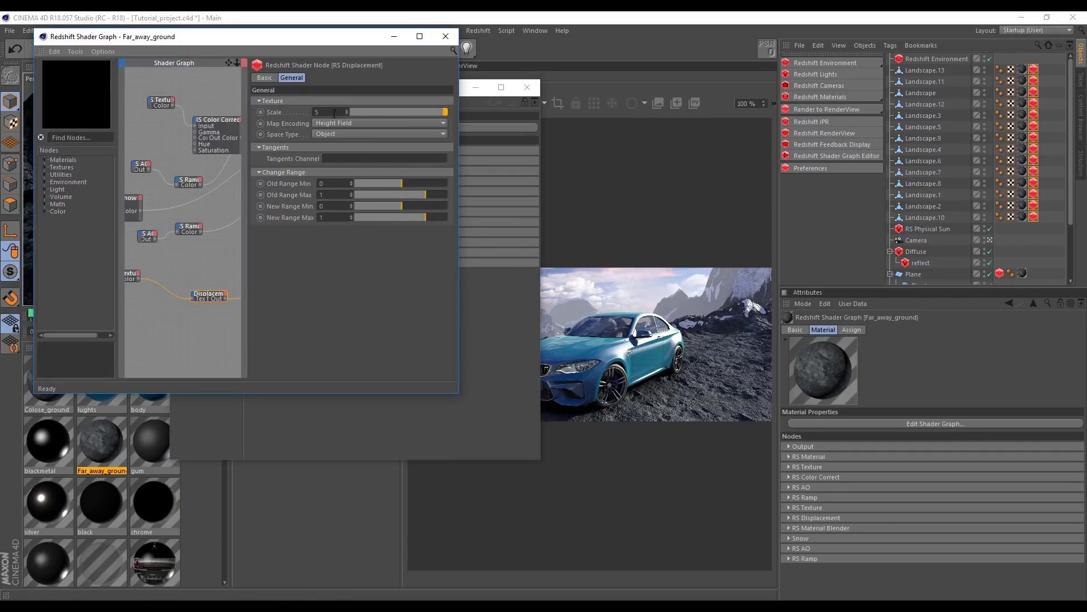
type("11")
key("Return")
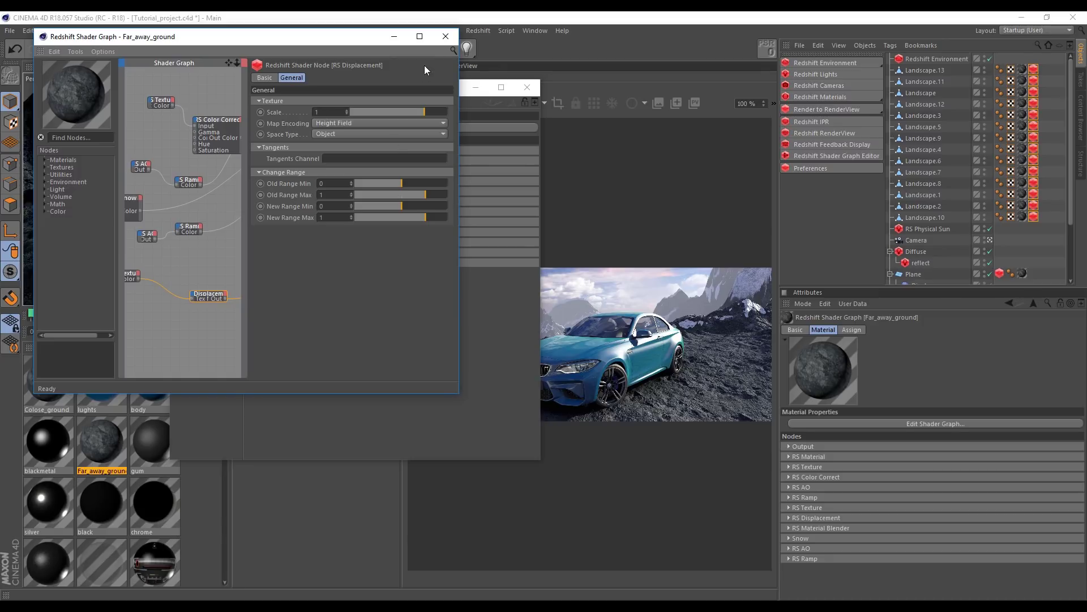
left_click(445, 37)
left_click(532, 90)
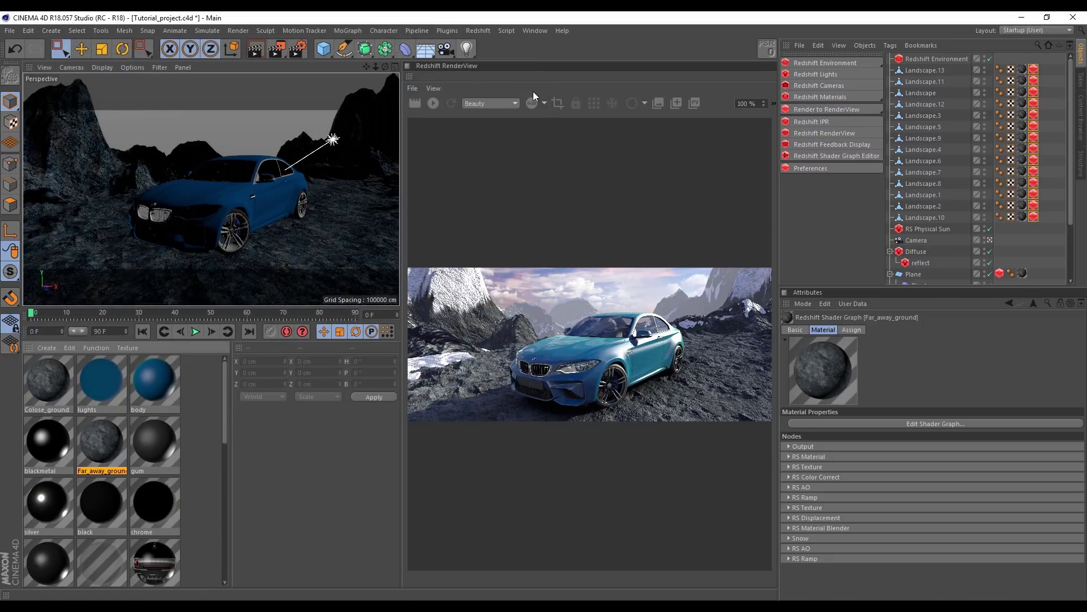
left_click(433, 104)
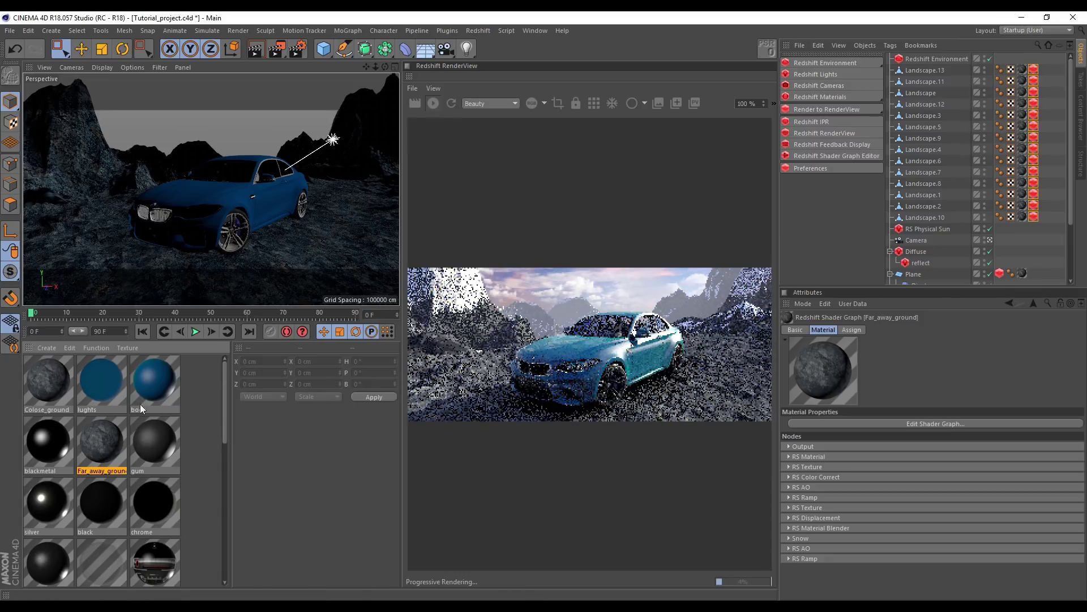
Check the RS Ramp's white knot at about 95.84% in the reopened shader graph
double_click(99, 436)
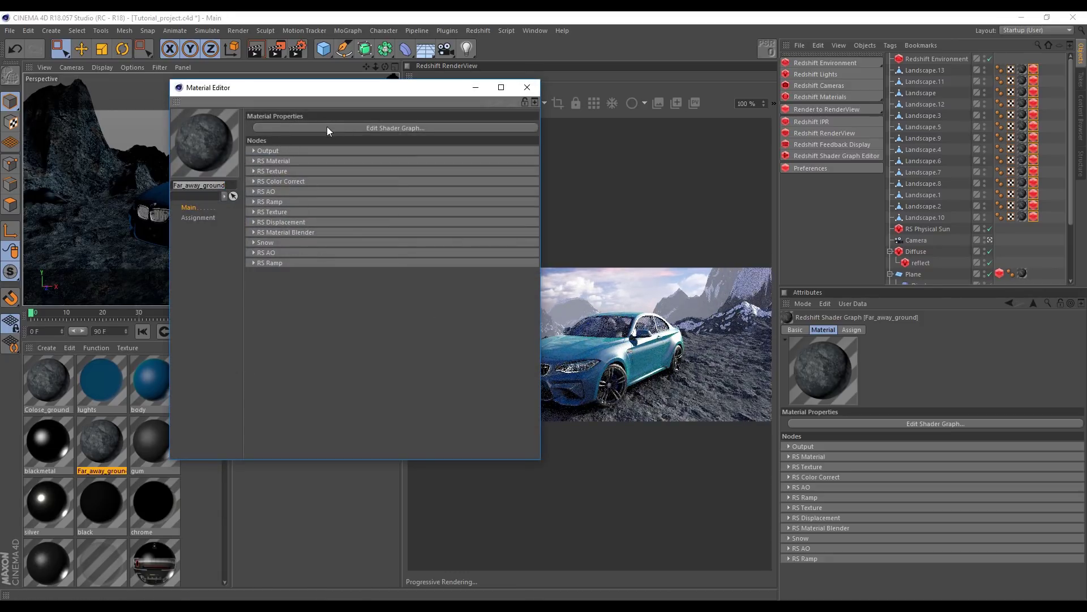
left_click(327, 126)
left_click(189, 229)
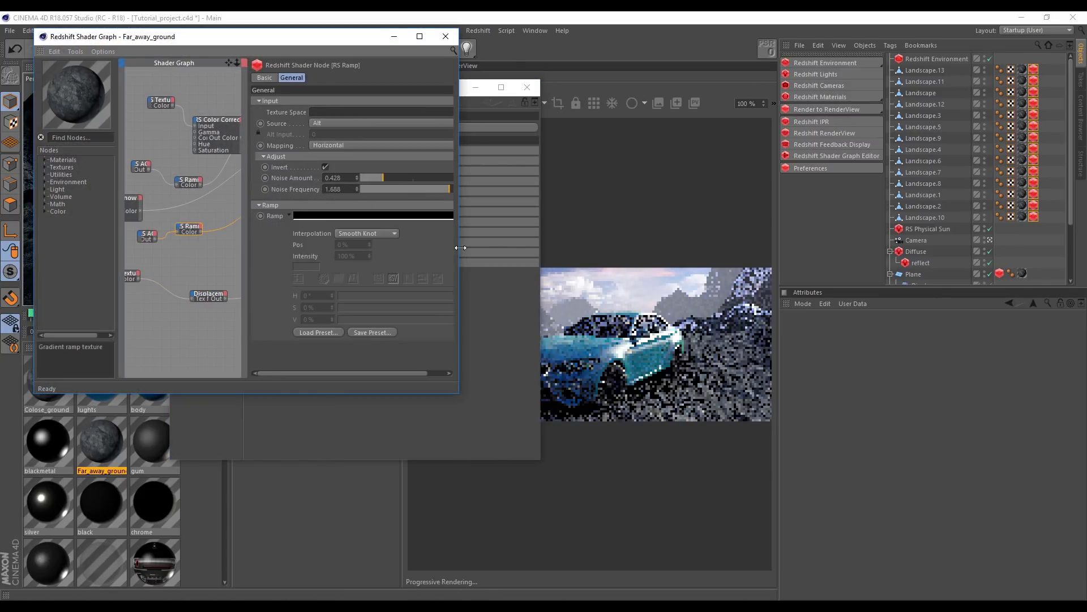
left_click_drag(460, 252, 527, 252)
left_click_drag(274, 232, 123, 232)
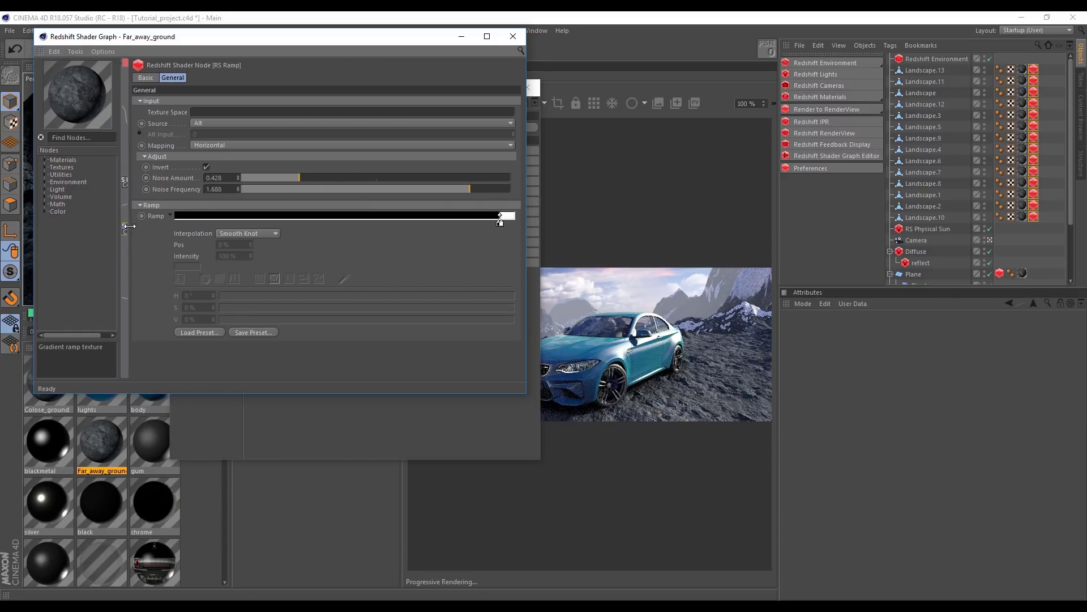
left_click_drag(433, 41, 394, 161)
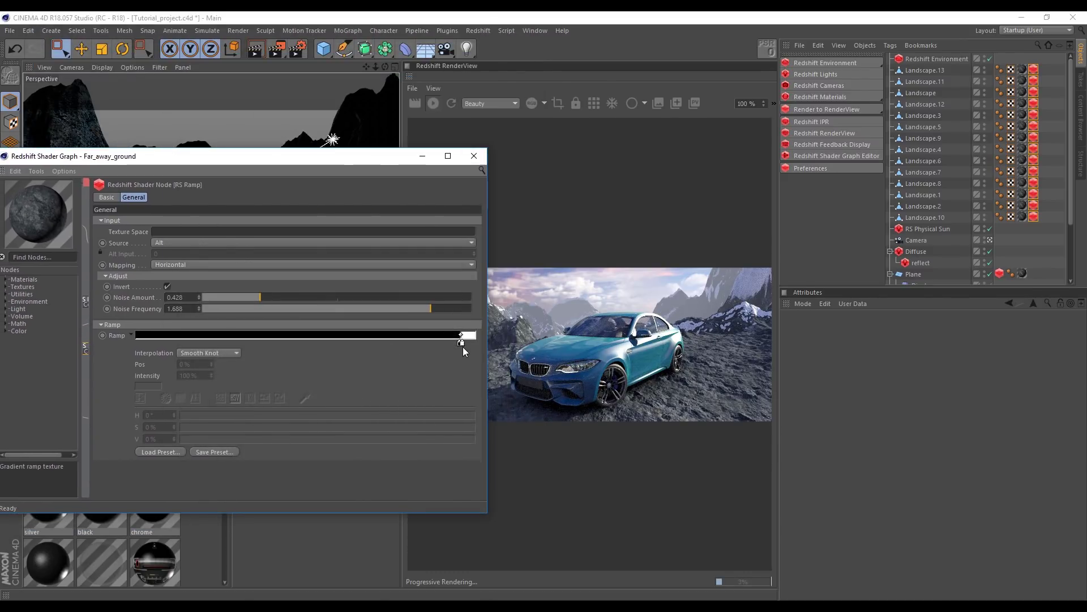
left_click(462, 344)
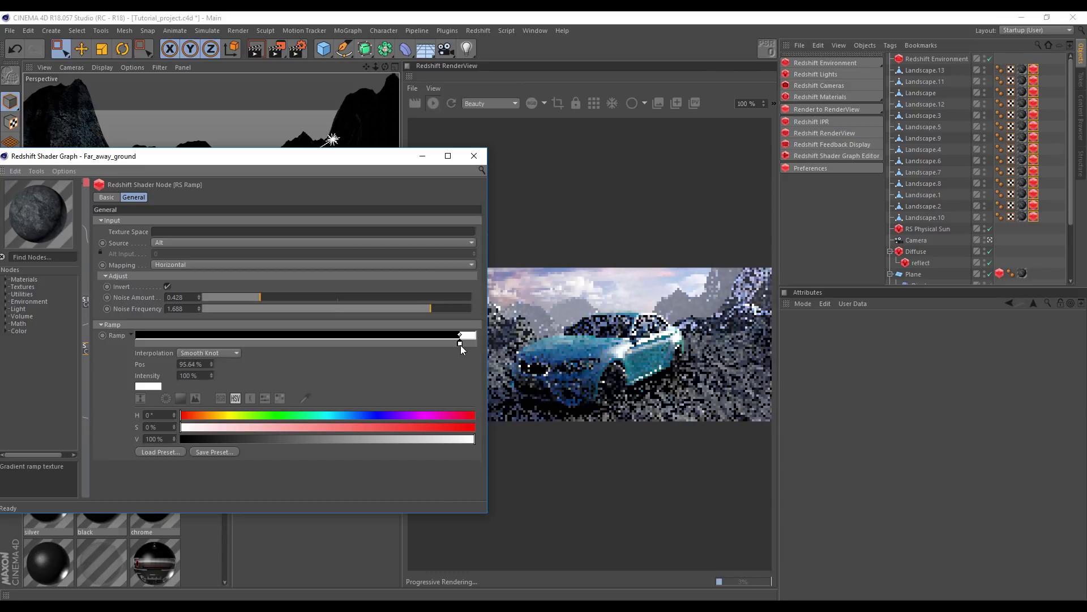
left_click(474, 155)
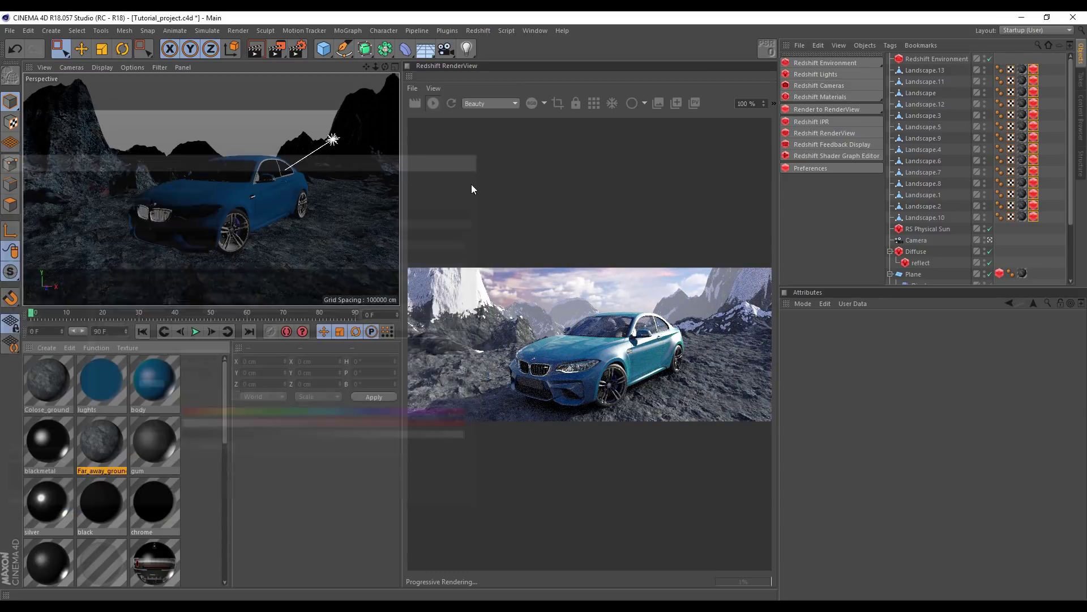
Save the project, then zoom and pan the new 1920x810 render around the car
key("ctrl+s")
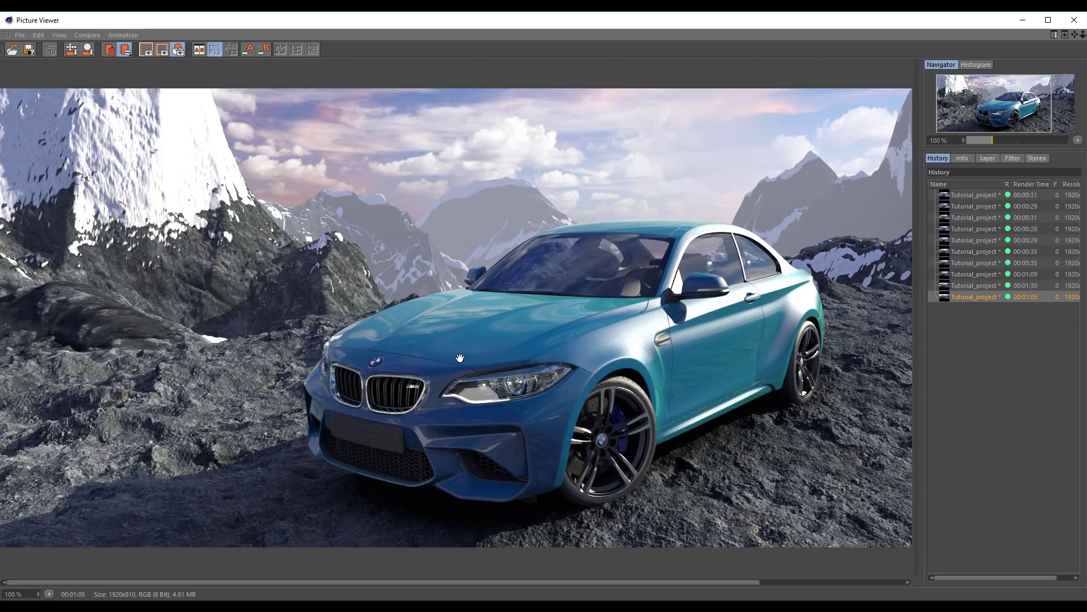
scroll(627, 326, "down", 1)
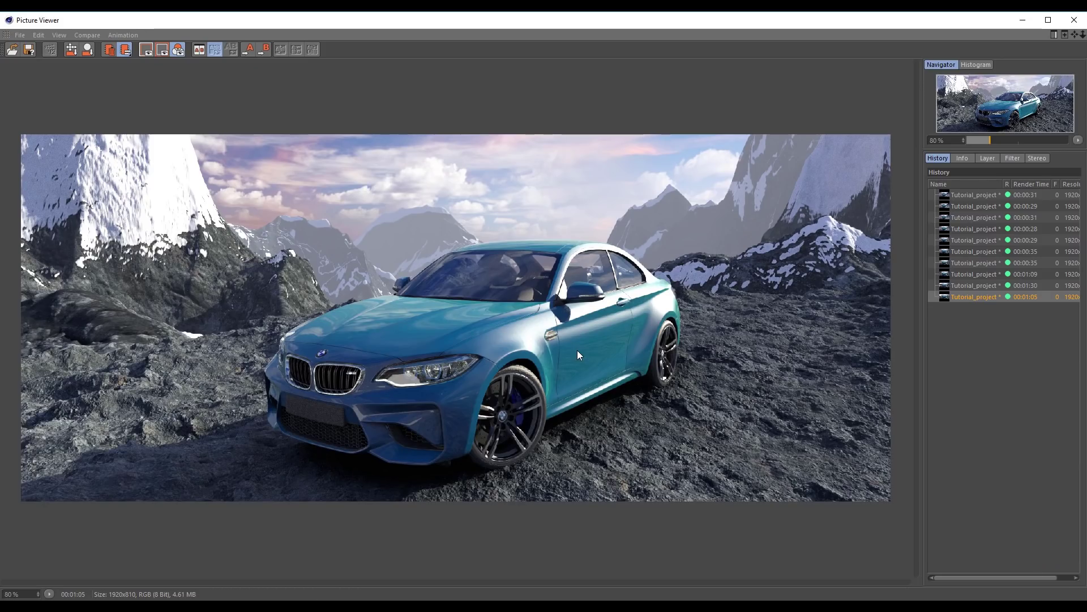
scroll(574, 358, "up", 2)
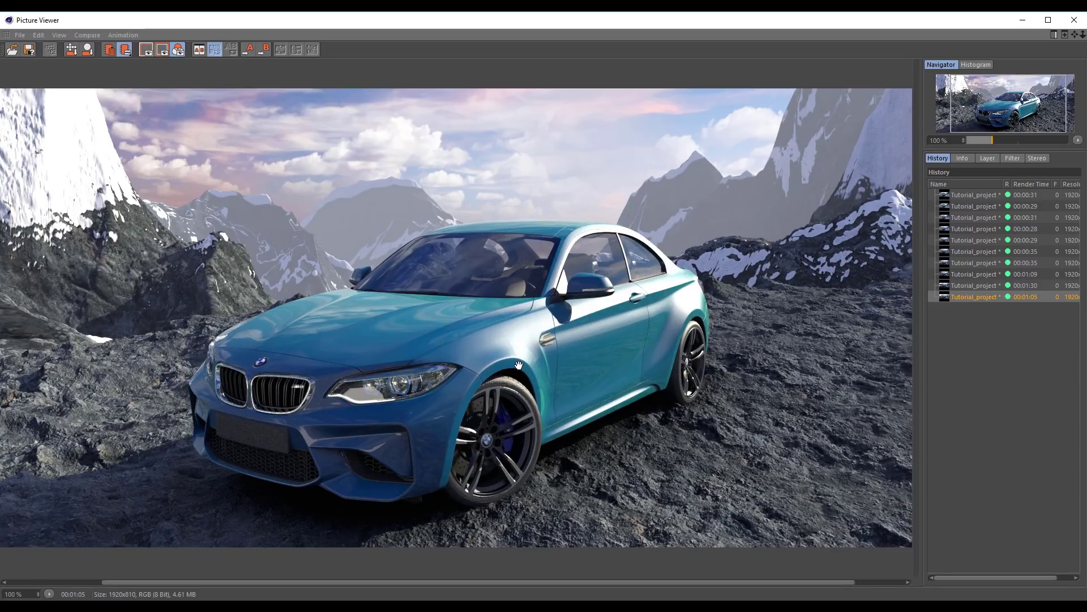
left_click_drag(518, 366, 547, 361)
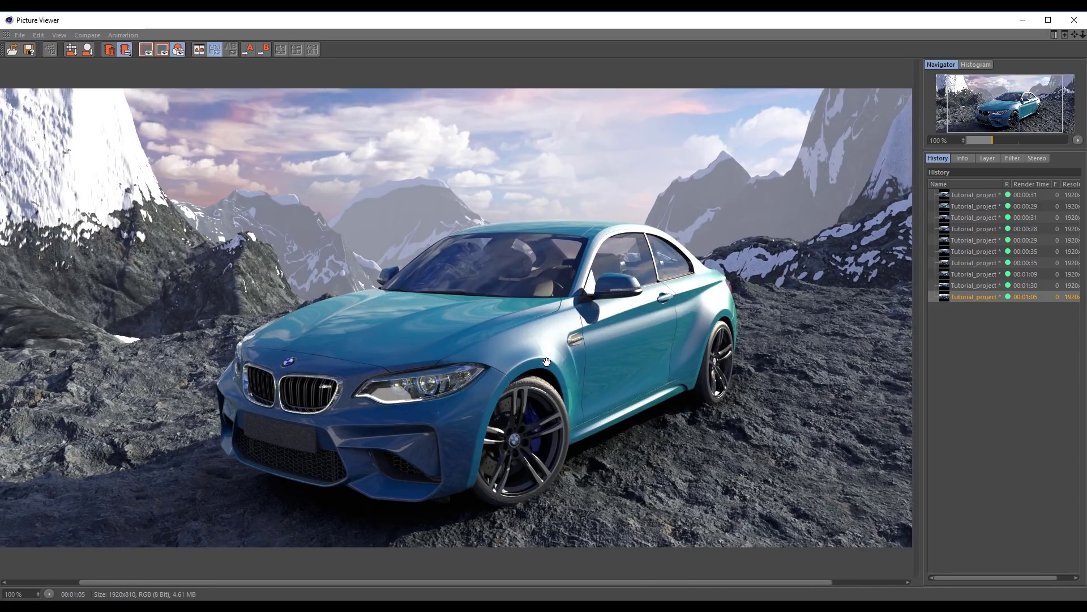